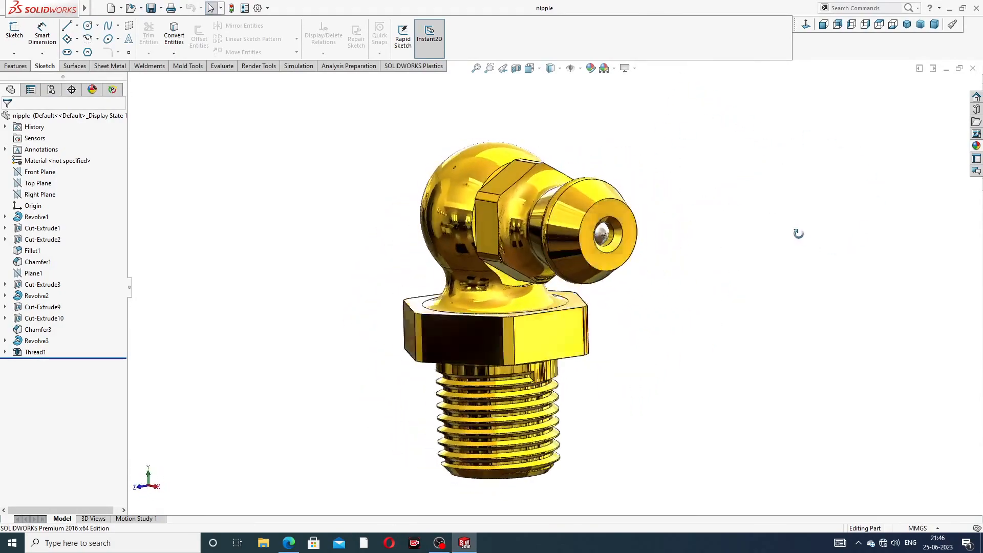
- Section the nipple model along the Front Plane, examine its internal passages and ball seat, and restore the full view
left_click(908, 25)
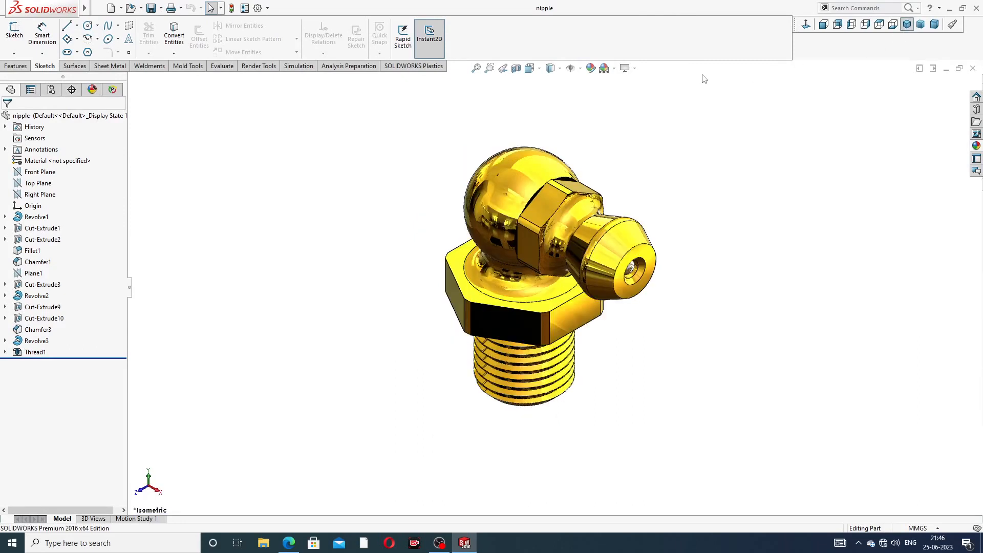
left_click(516, 69)
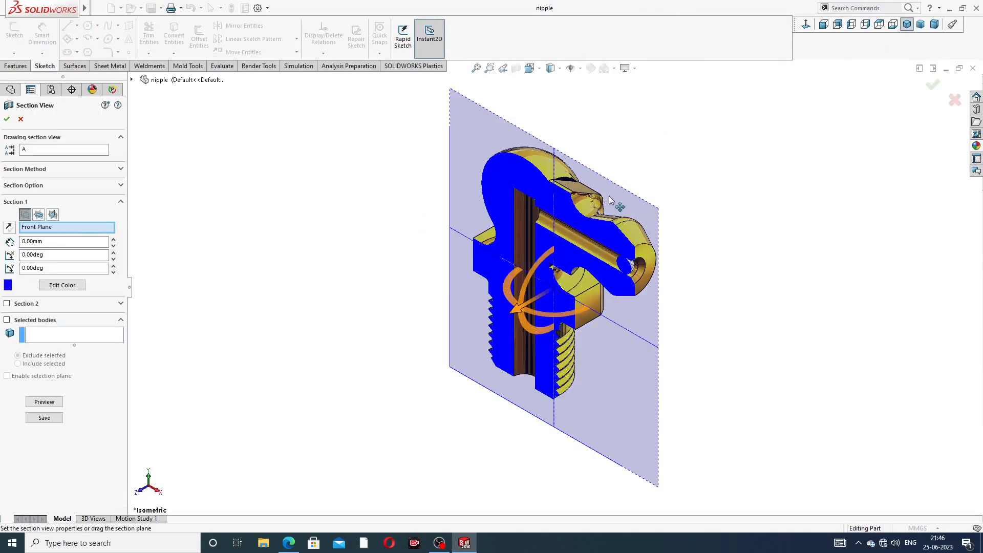
left_click(932, 85)
middle_click_drag(716, 126, 650, 173)
scroll(580, 230, "down", 6)
scroll(580, 231, "down", 2)
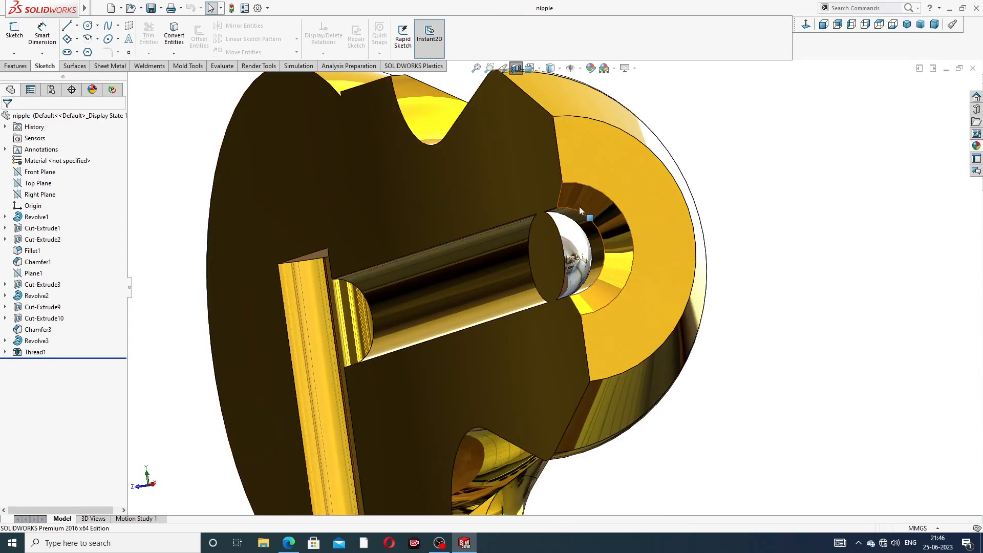
scroll(572, 245, "up", 8)
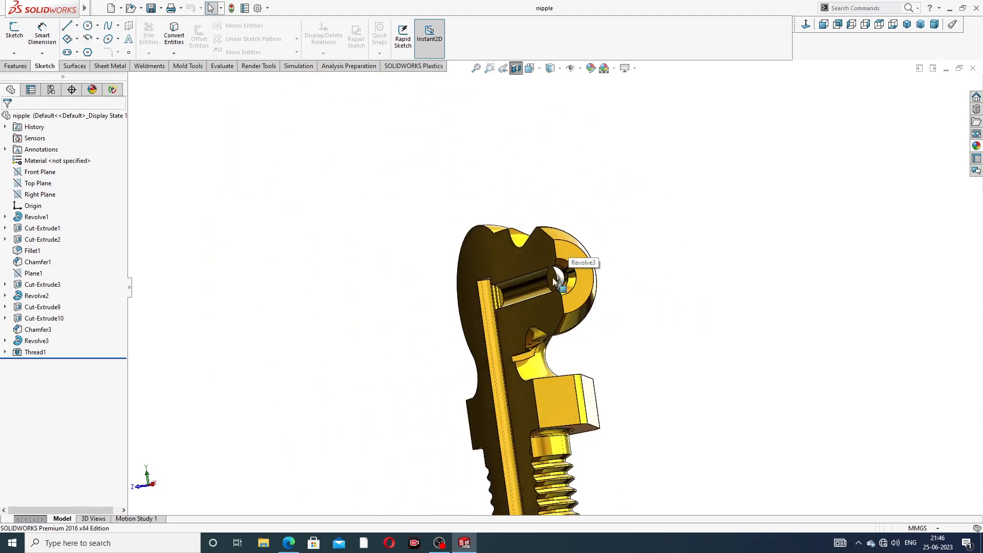
mouse_move(572, 246)
middle_mouse_down()
mouse_move(678, 241)
mouse_move(654, 333)
mouse_move(824, 298)
mouse_move(555, 305)
mouse_move(581, 256)
middle_mouse_up()
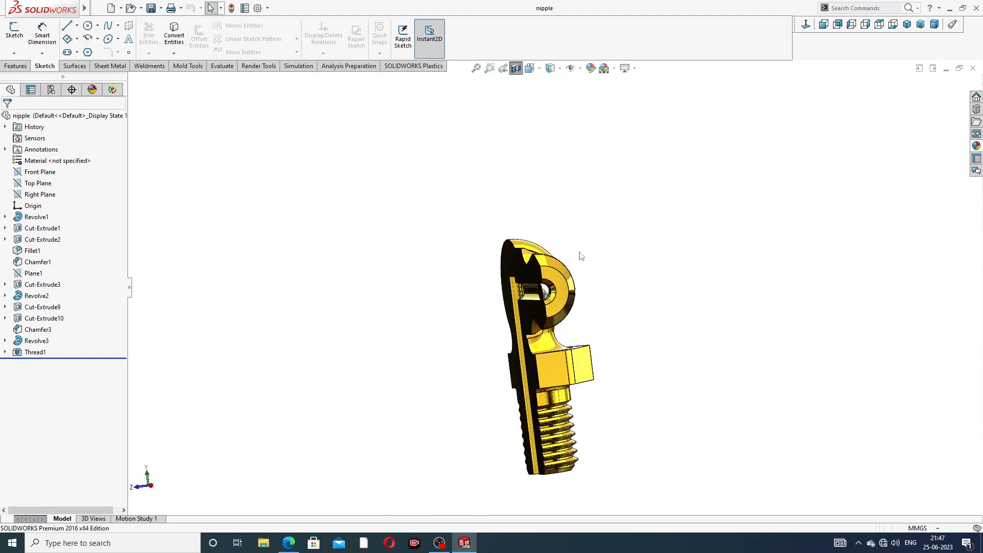
left_click(516, 68)
middle_click_drag(588, 186, 691, 227)
scroll(577, 394, "down", 1)
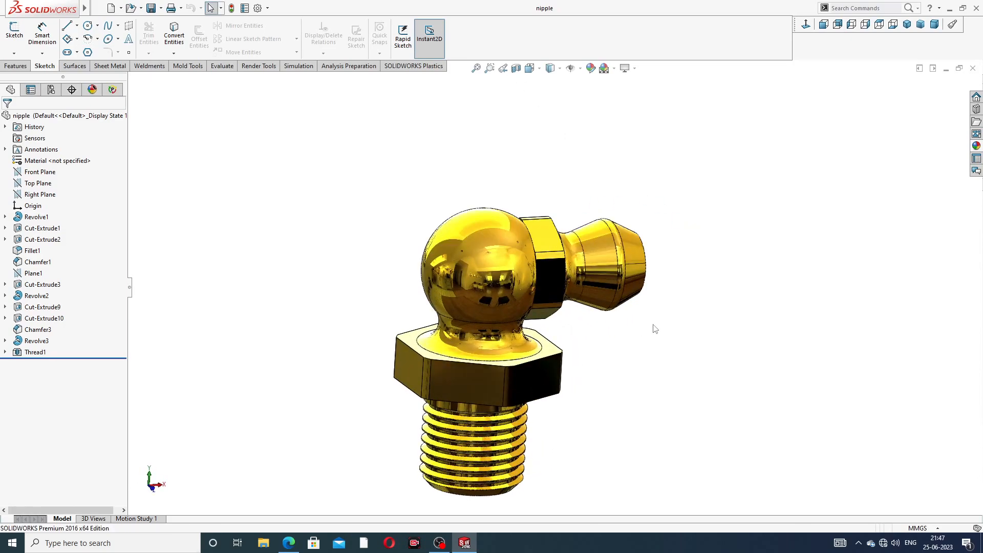
middle_click_drag(654, 328, 540, 386)
scroll(540, 386, "down", 1)
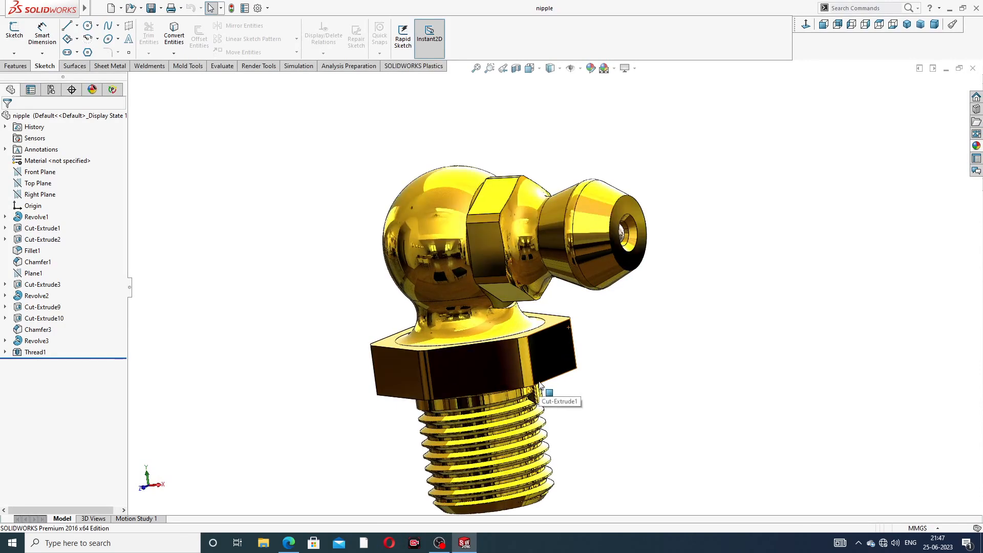
scroll(566, 384, "up", 1)
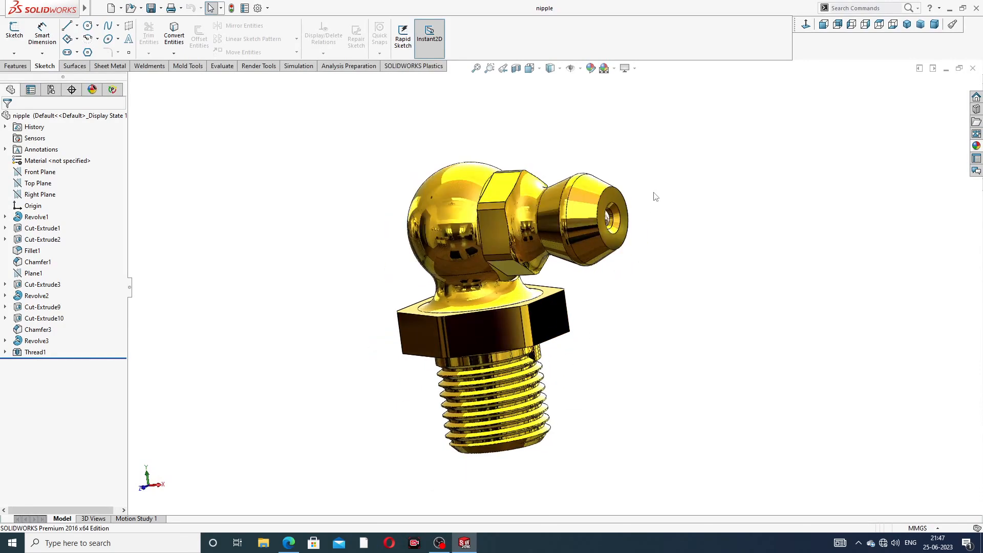
scroll(656, 196, "down", 1)
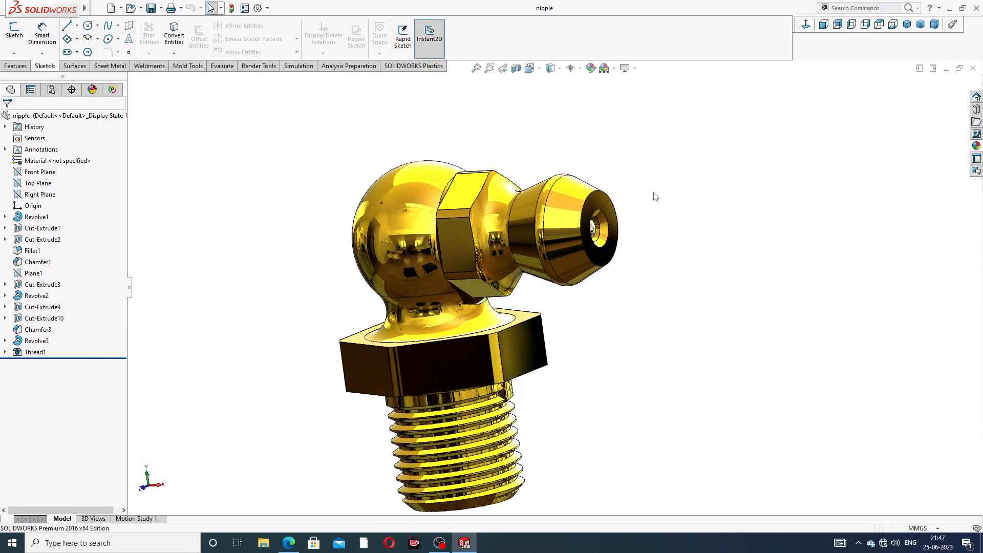
- Close the nipple model and create a new part document with the Plain White scene
left_click(972, 68)
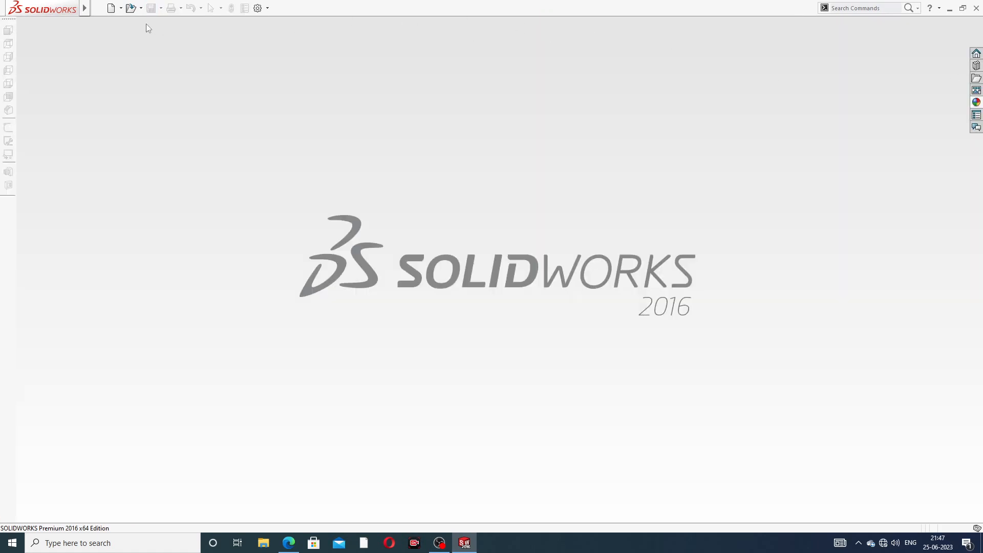
left_click(111, 8)
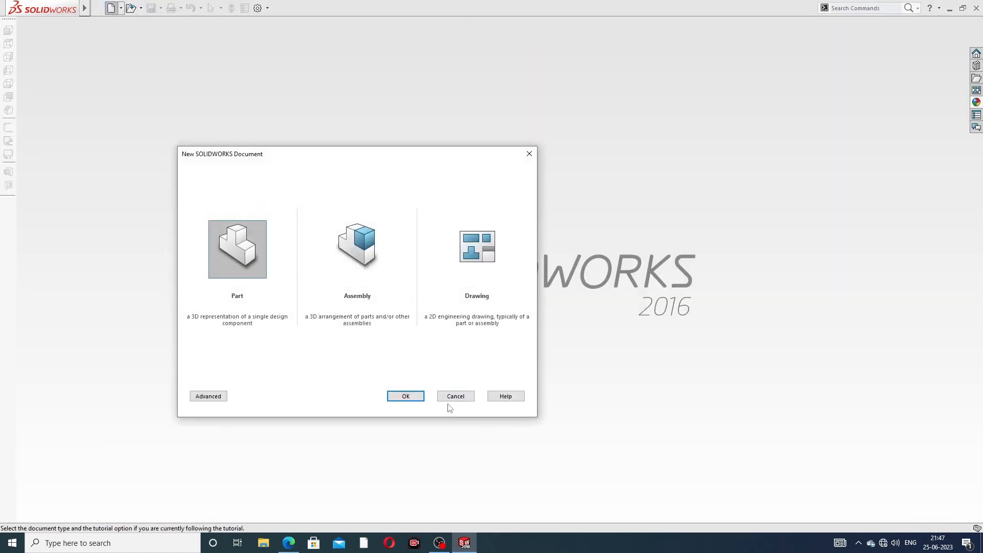
left_click(417, 398)
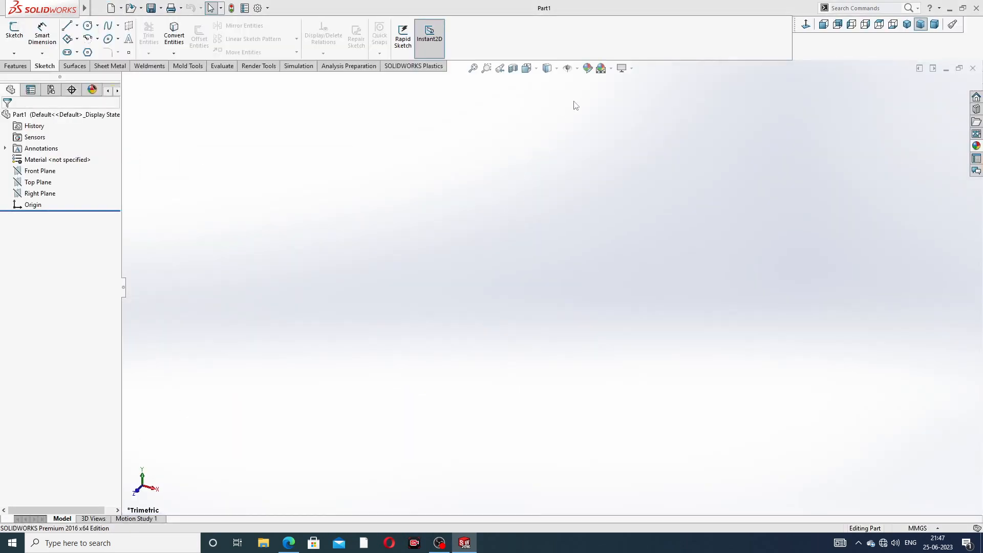
left_click(611, 68)
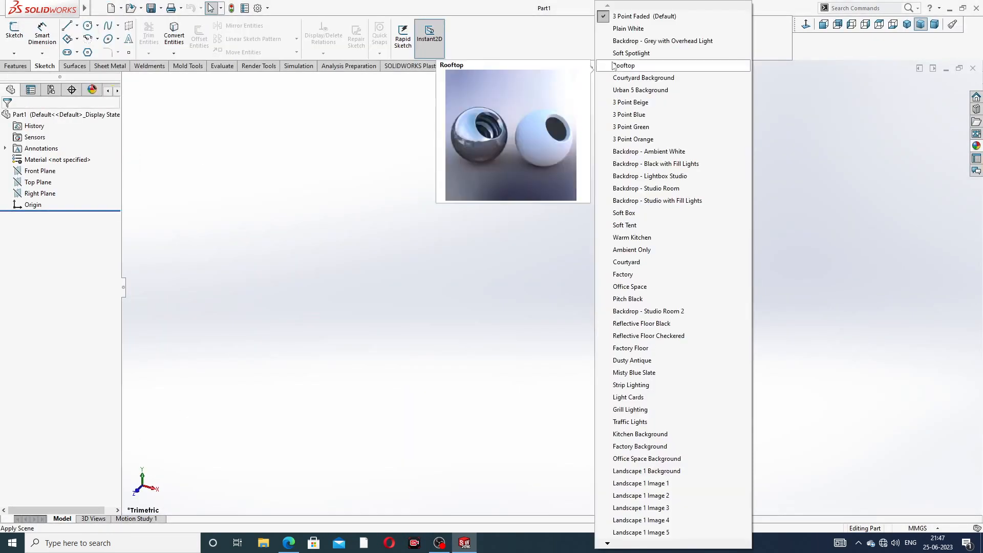
left_click(635, 30)
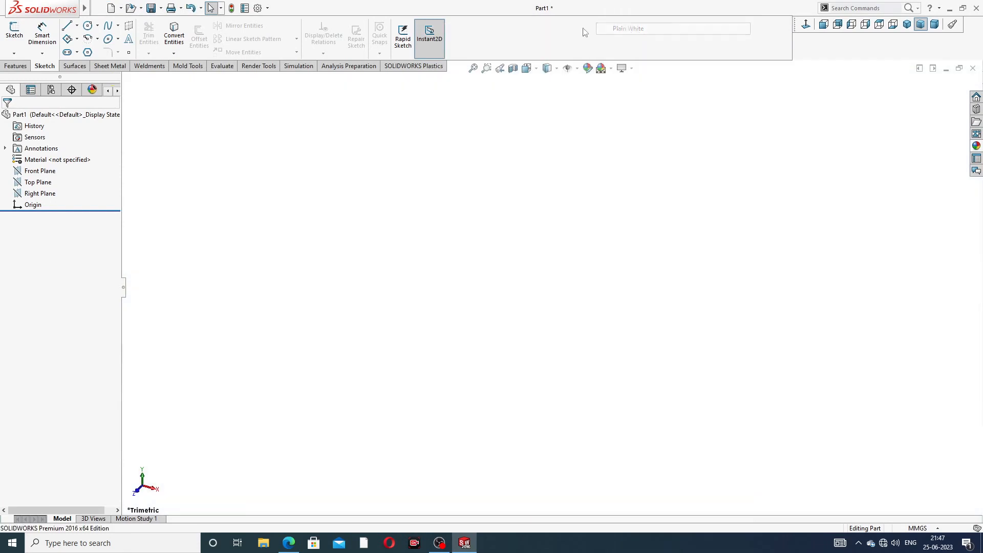
- Raise the part's shaded/draft and wireframe image quality resolutions to their highest settings
left_click(258, 8)
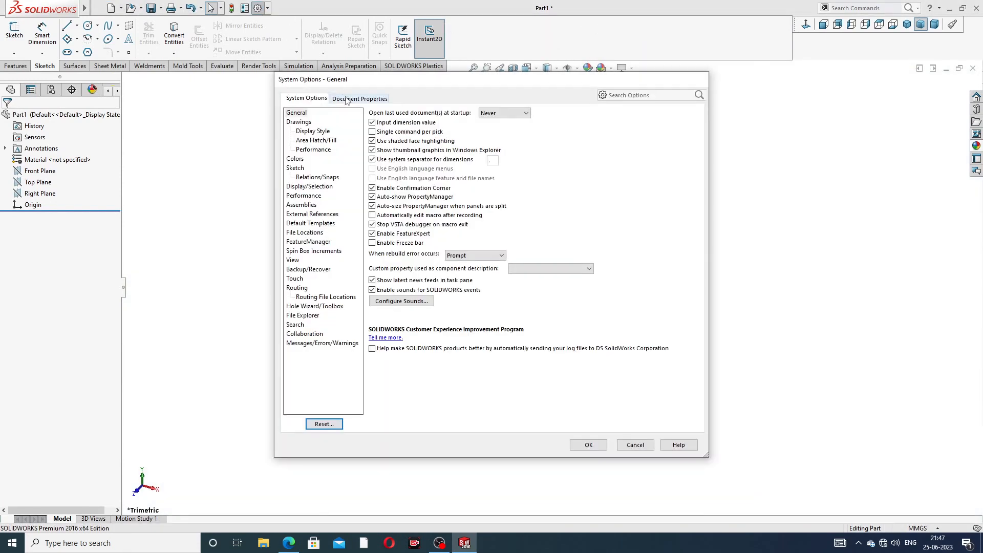
left_click(348, 101)
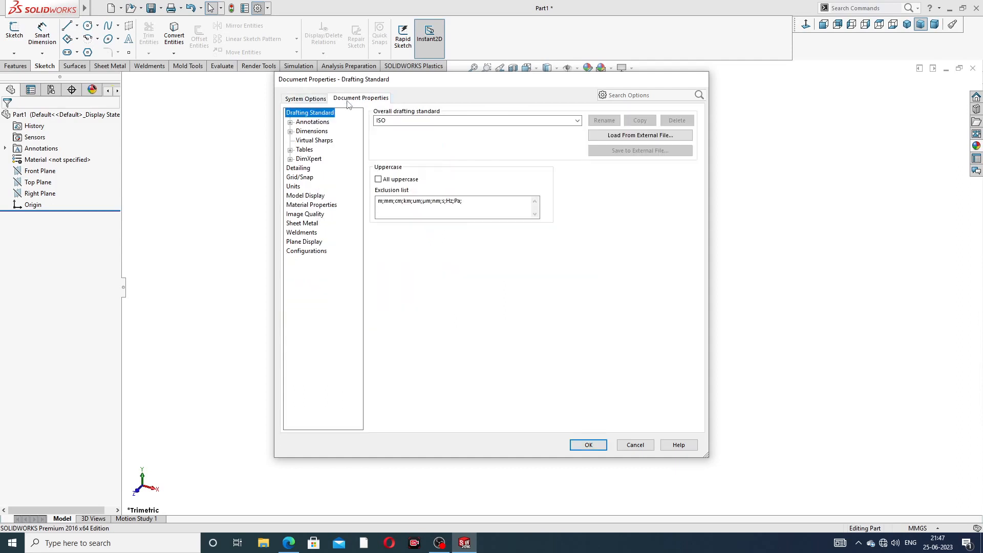
left_click(306, 214)
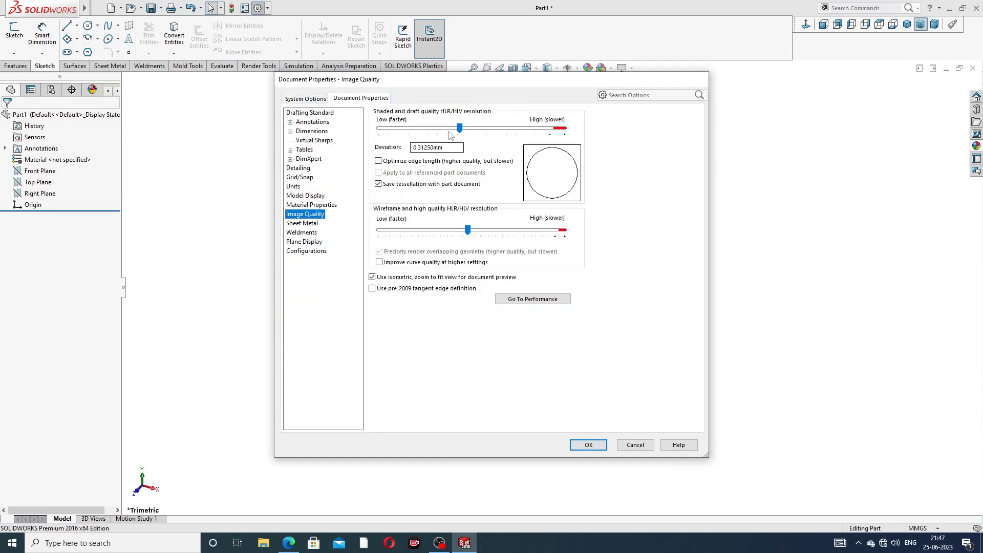
left_click_drag(458, 128, 565, 128)
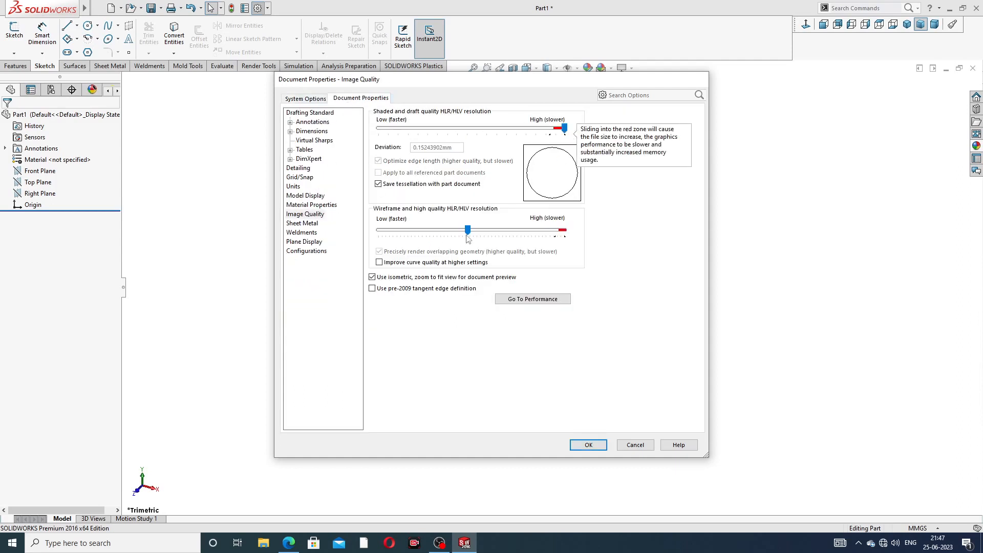
left_click_drag(467, 231, 564, 230)
left_click(588, 445)
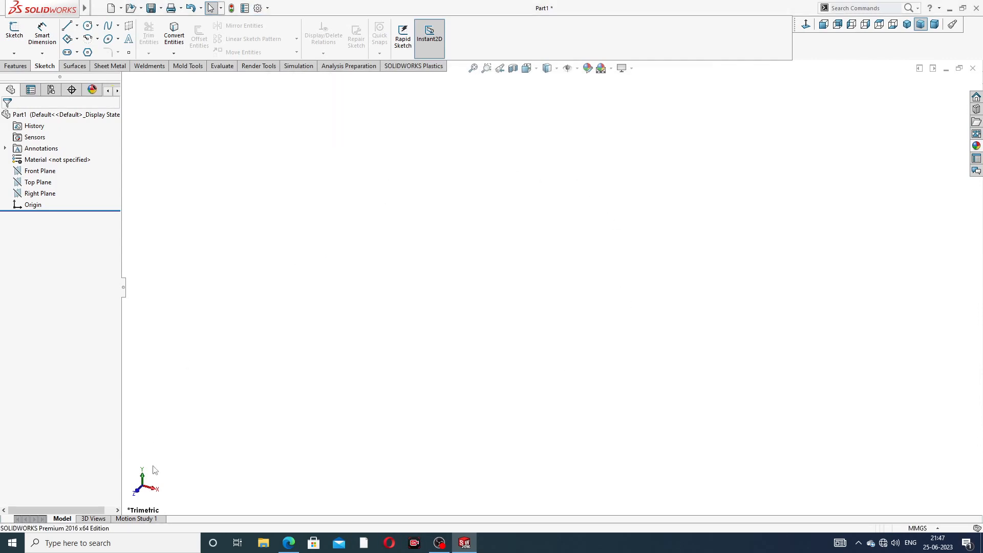
- Consult the grease nipple PDF drawing in Edge, return to SOLIDWORKS and start a sketch on the Front Plane
left_click(288, 542)
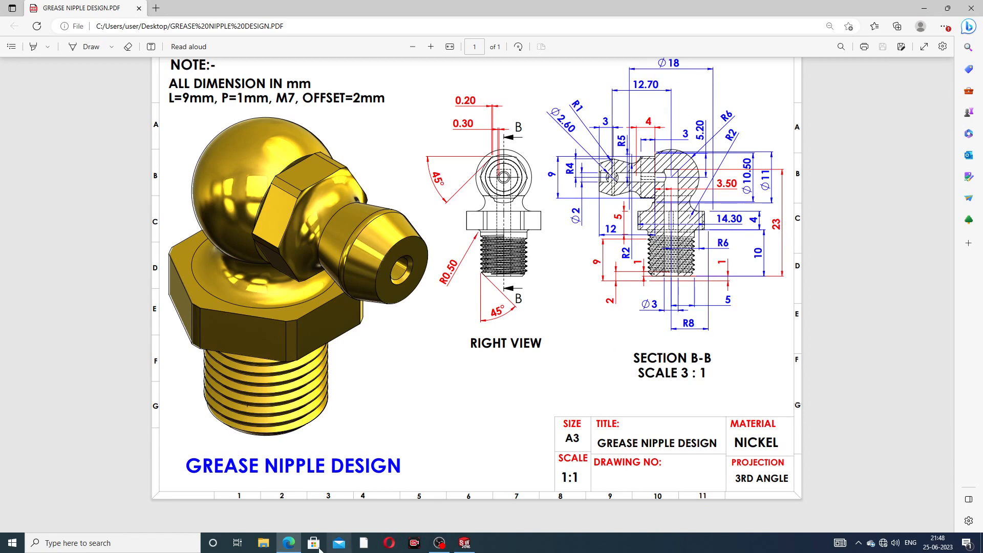
left_click(289, 543)
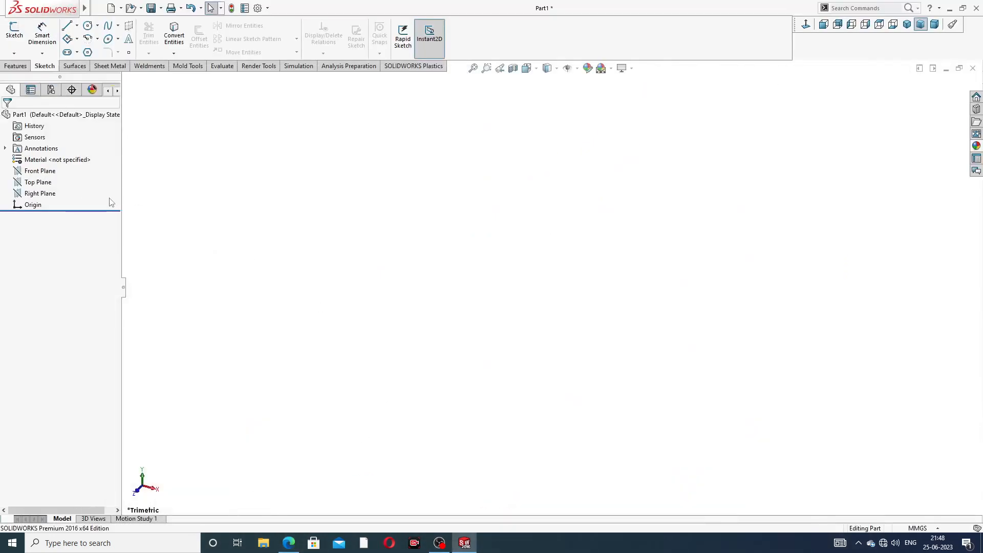
left_click(50, 173)
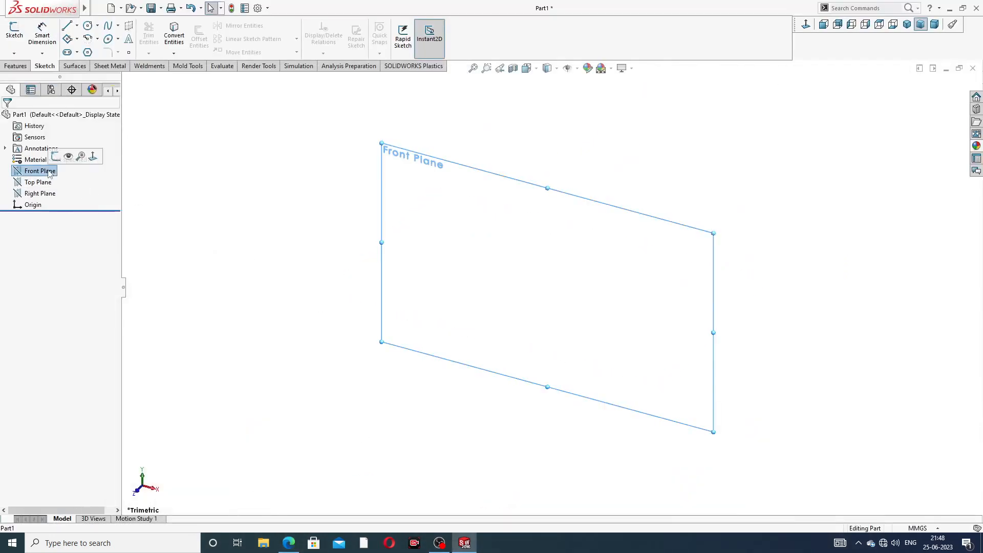
left_click(58, 161)
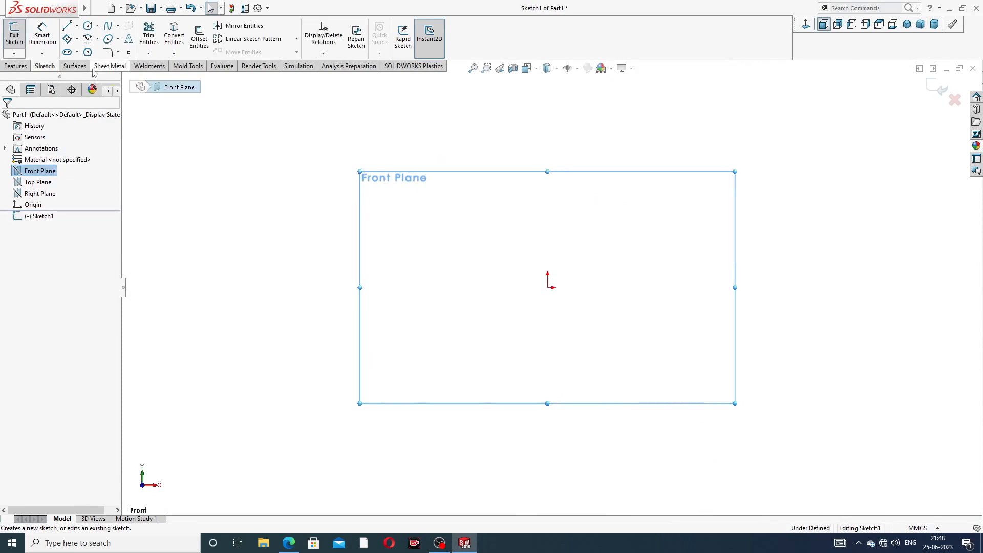
- Sketch a vertical line about 115 mm long through the origin, a large arc from its upper end, and a reversed tangent arc of about 11 mm radius
left_click(67, 27)
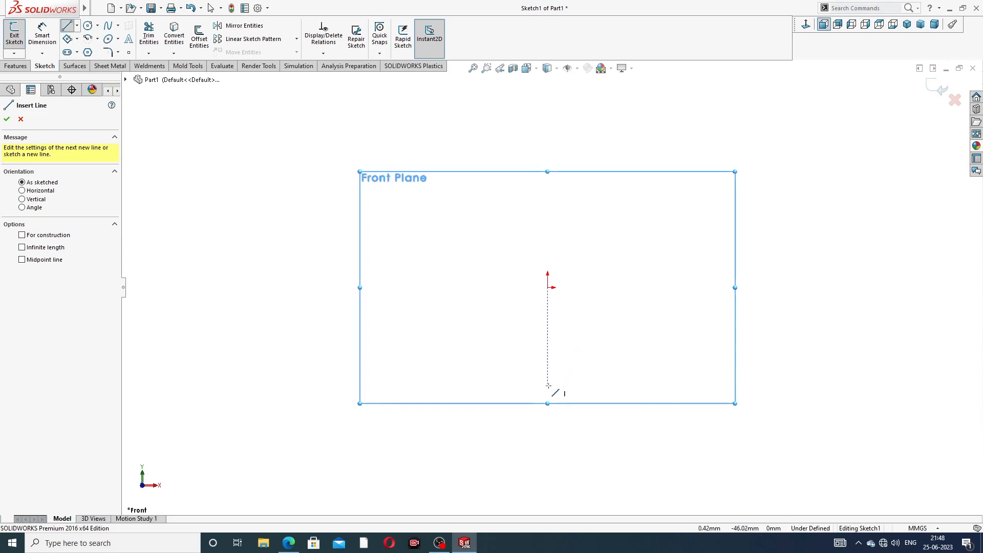
left_click(548, 385)
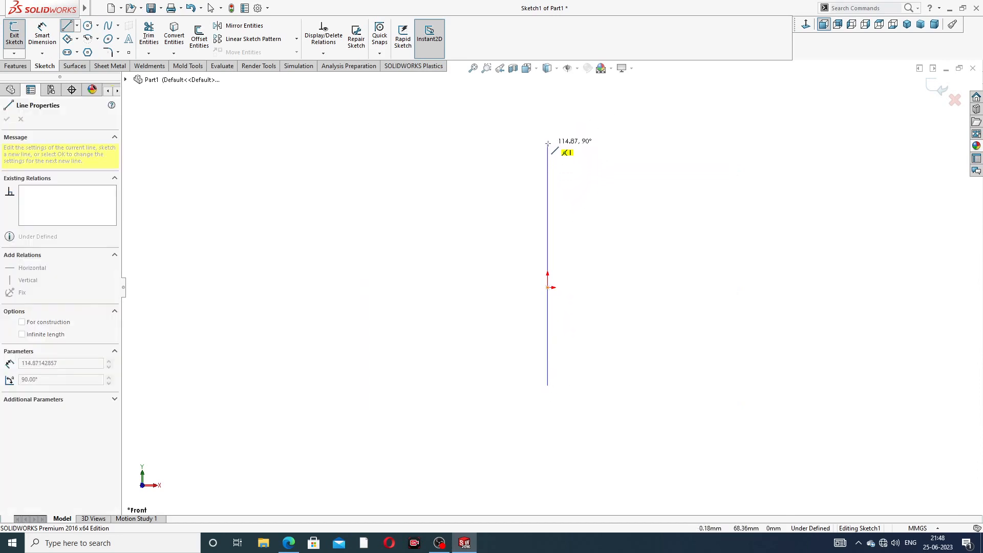
left_click(547, 143)
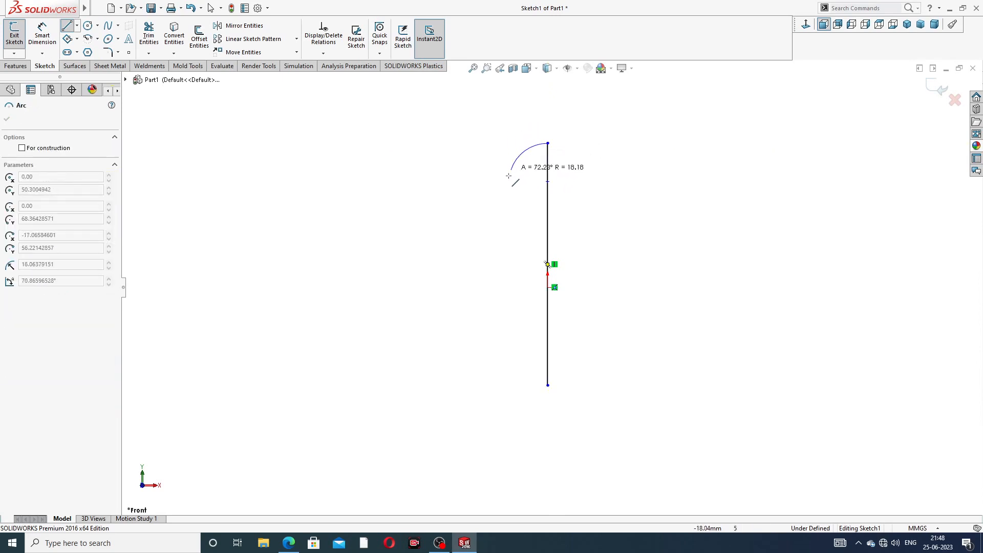
left_click(514, 239)
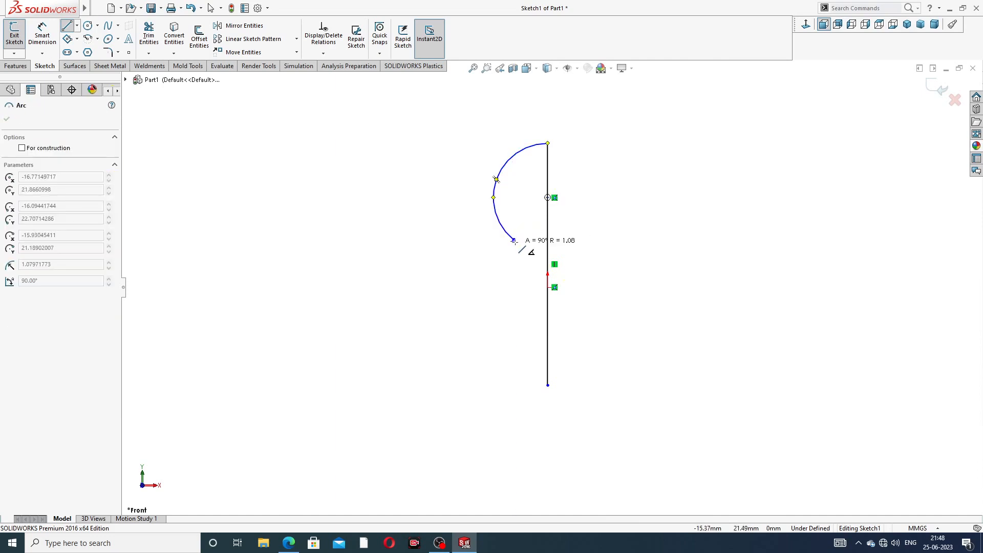
left_click(498, 282)
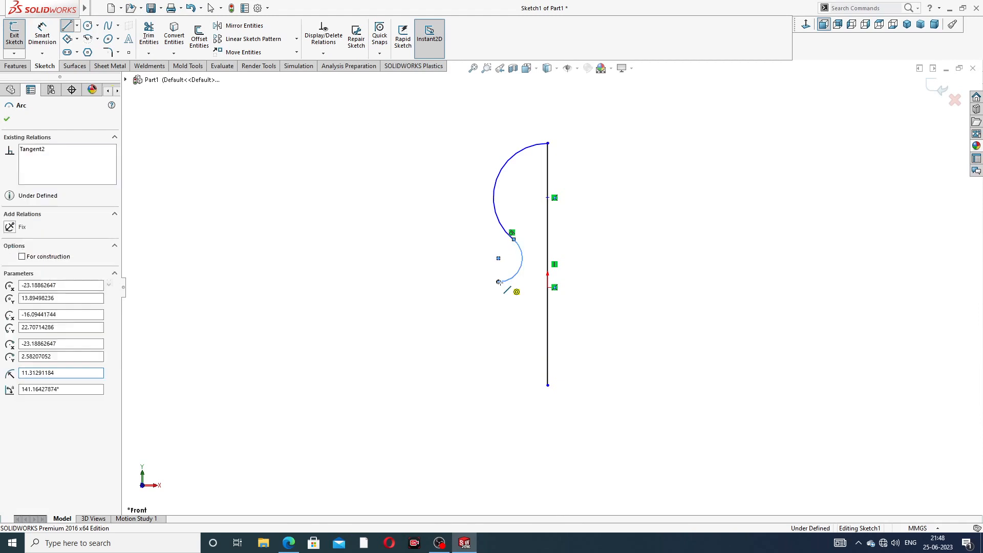
- Close the profile with stepped lines: about 15 mm outward, down, inward, about 30 mm down, and across to the vertical line's lower end
left_click(467, 282)
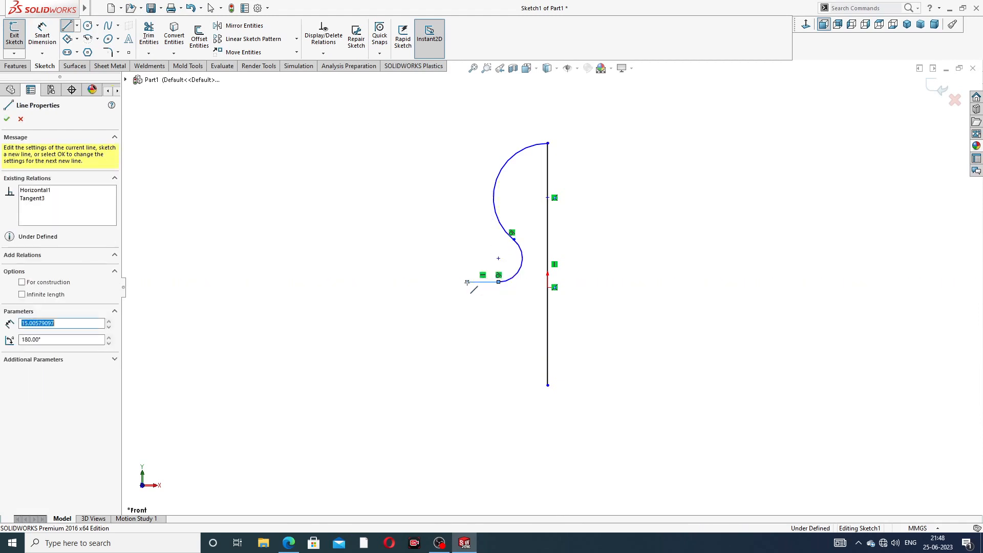
left_click(466, 322)
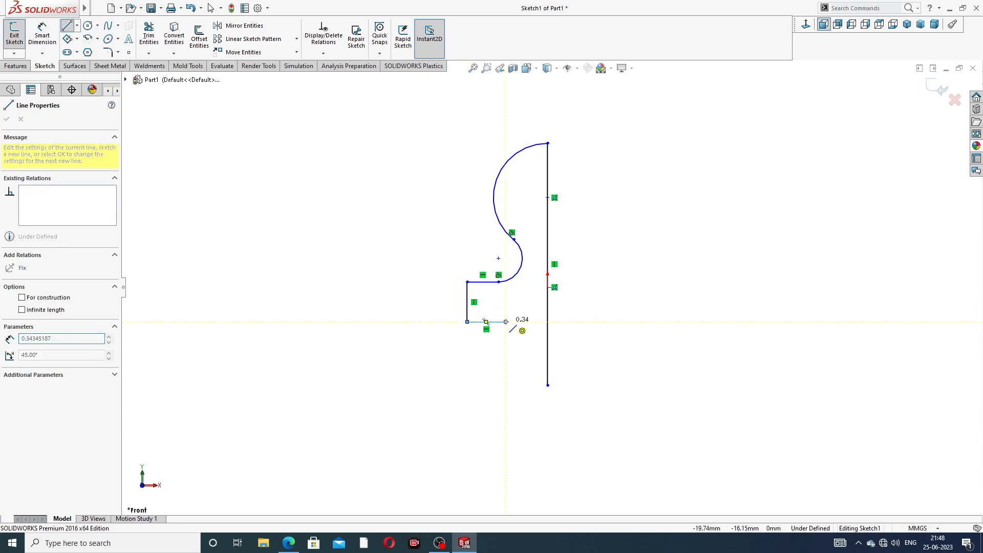
left_click(505, 322)
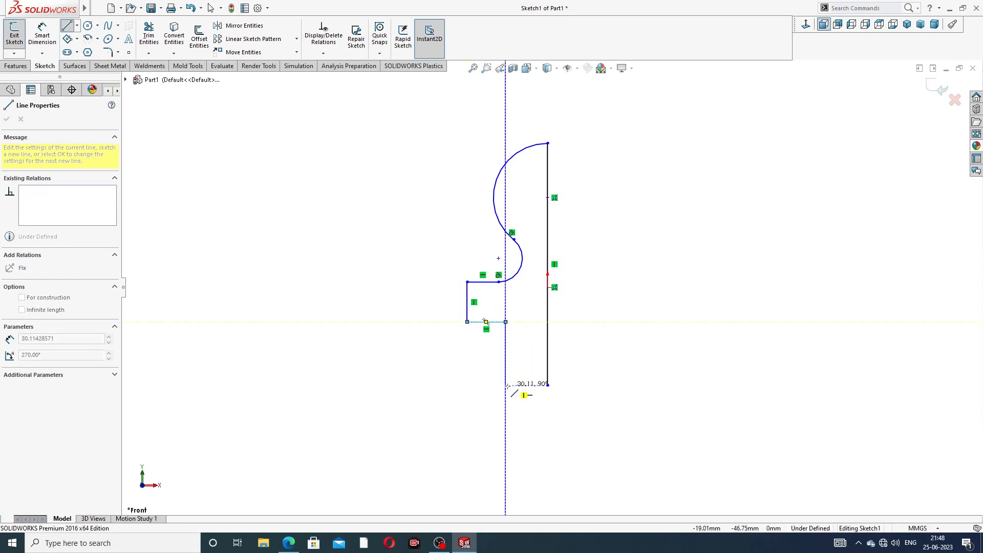
left_click(505, 385)
left_click(547, 385)
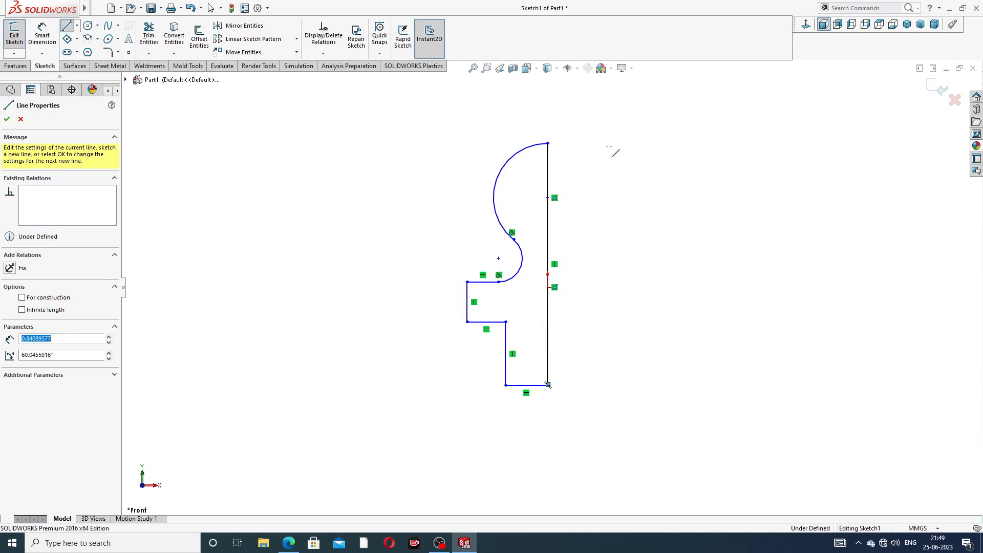
right_click(619, 164)
left_click(641, 172)
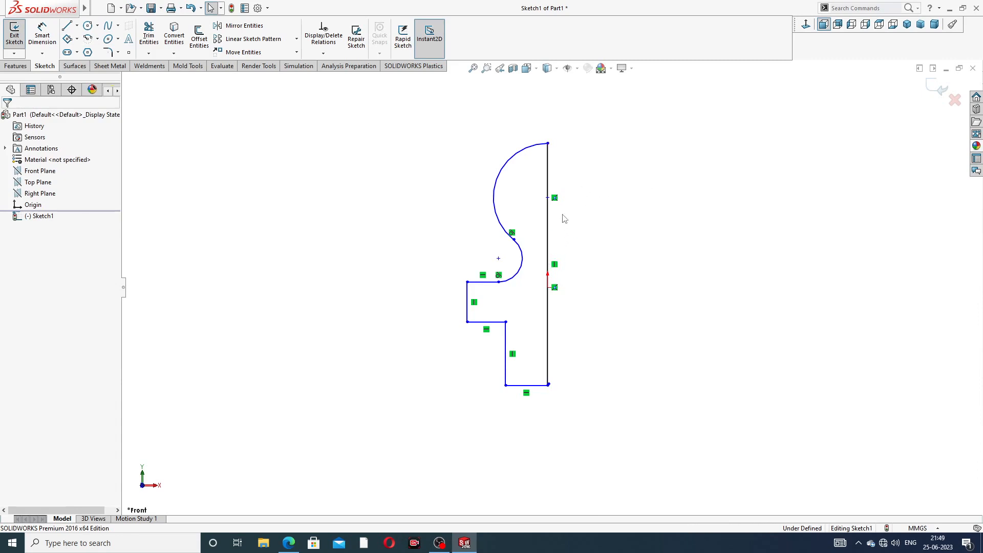
- Make the large arc's centre point coincident with the sketch origin
left_click(548, 198)
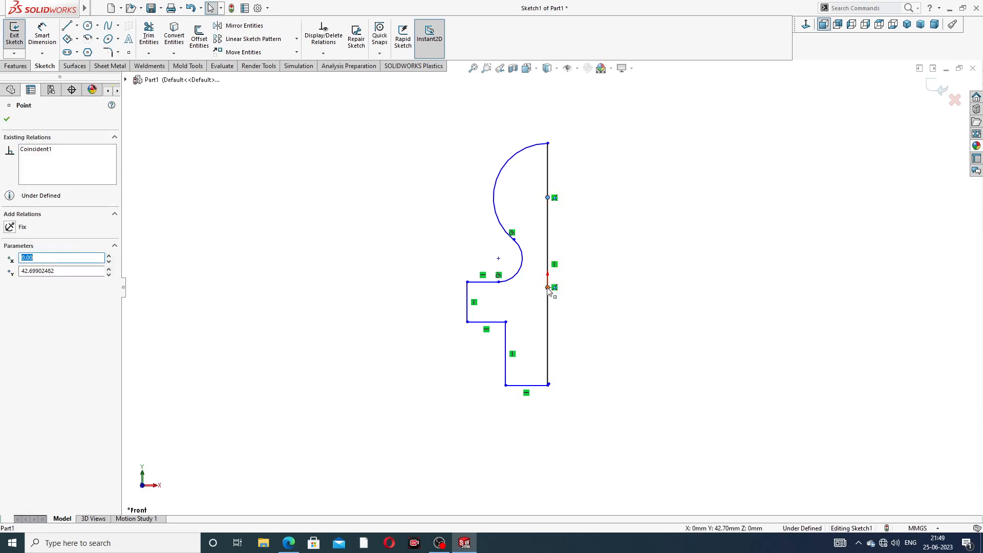
key("Escape")
left_click(548, 289, "ctrl")
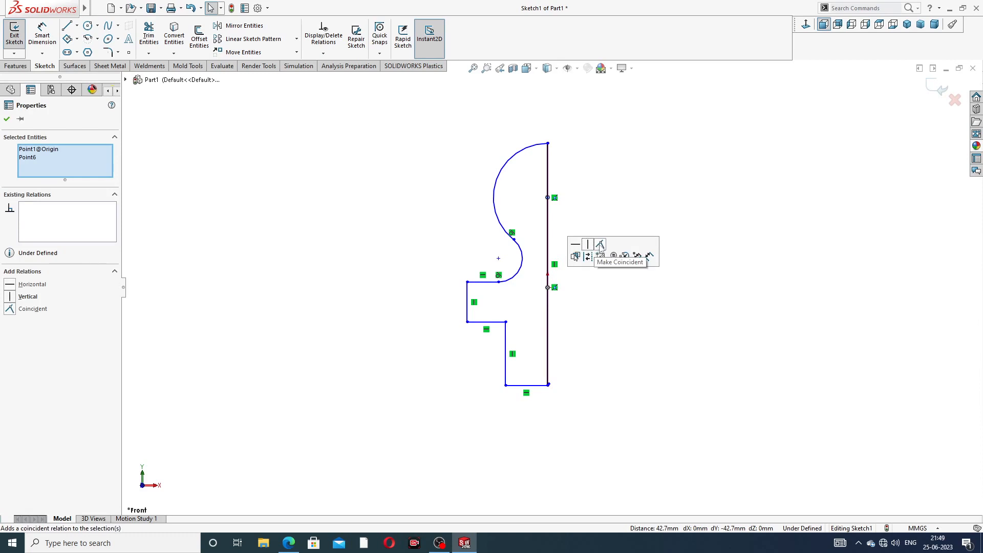
left_click(600, 245)
left_click(623, 217)
scroll(538, 429, "down", 1)
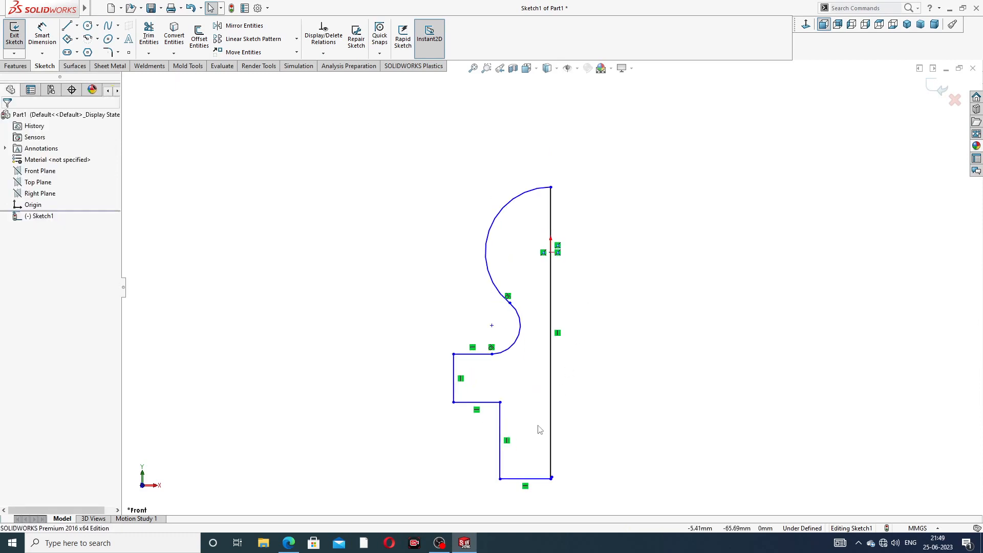
scroll(555, 361, "up", 1)
scroll(532, 399, "down", 1)
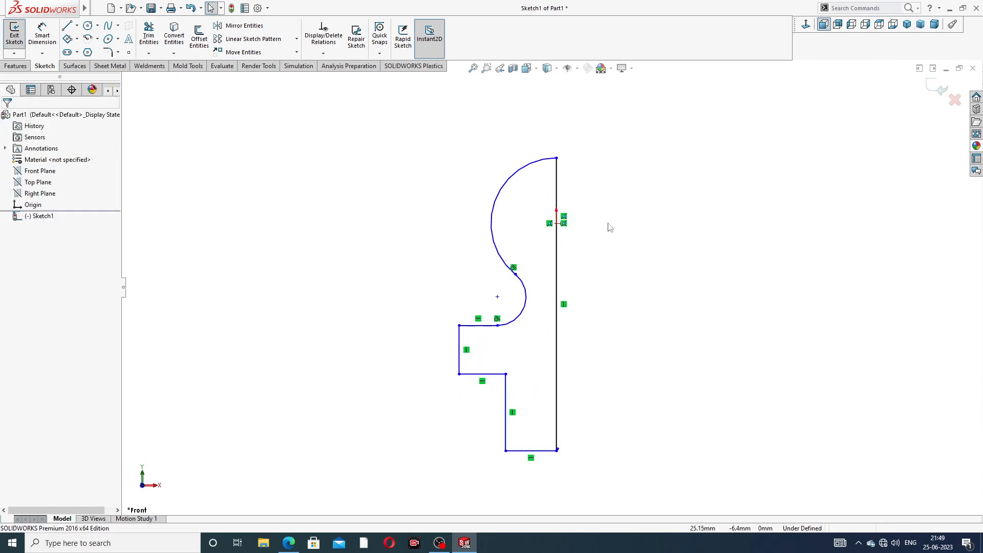
- Dimension the large upper arc with a 6 mm radius and the small tangent arc with a 2 mm radius
left_click(42, 35)
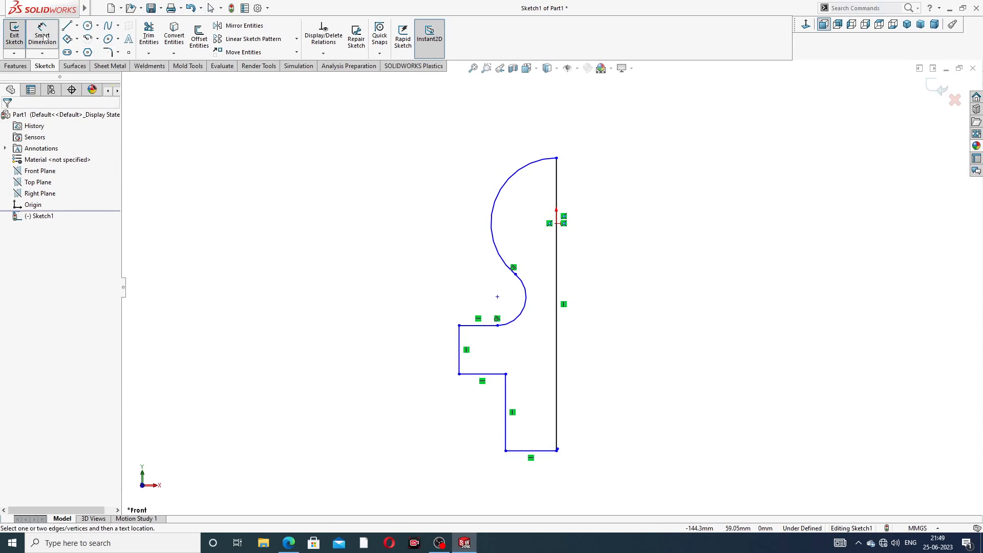
left_click(524, 172)
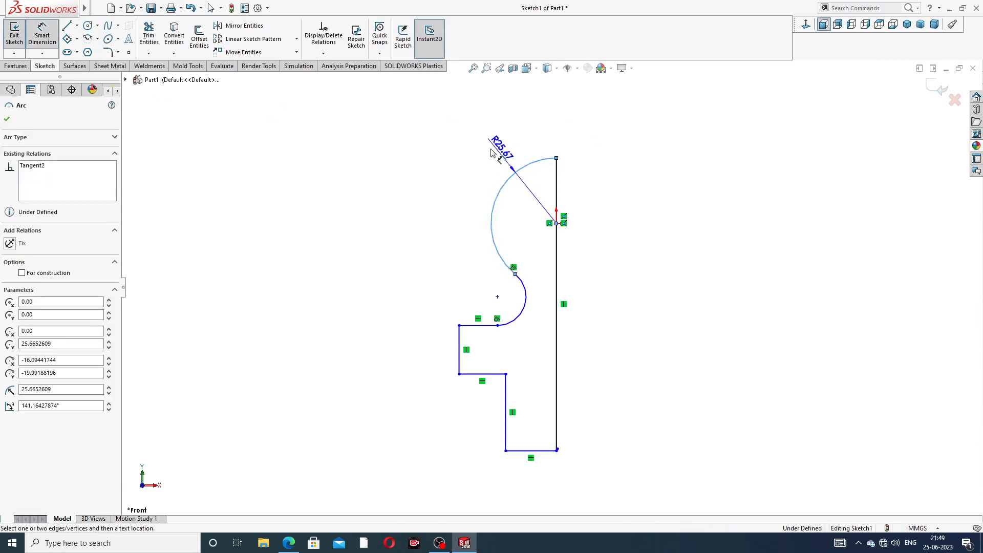
left_click(489, 150)
type("6")
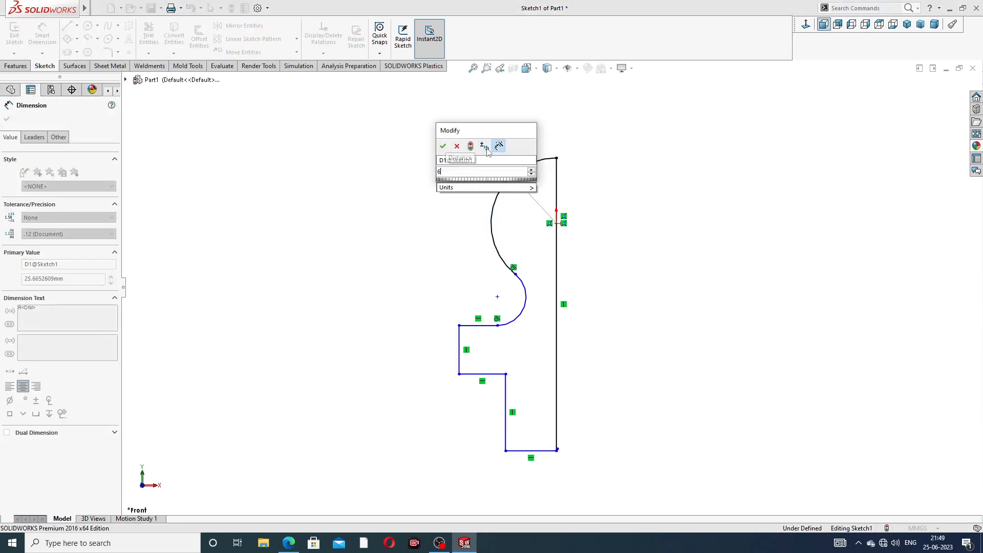
key("Return")
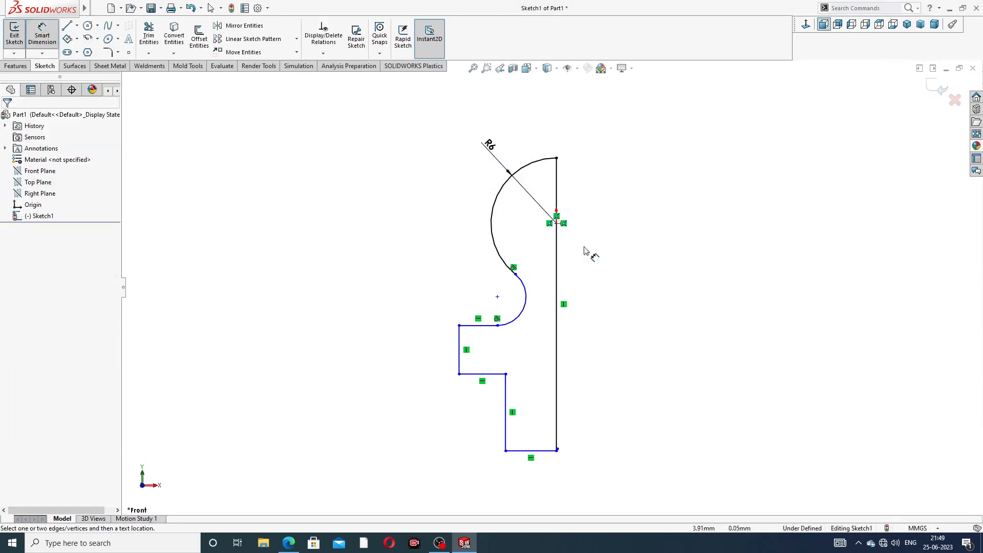
left_click(525, 297)
left_click(475, 283)
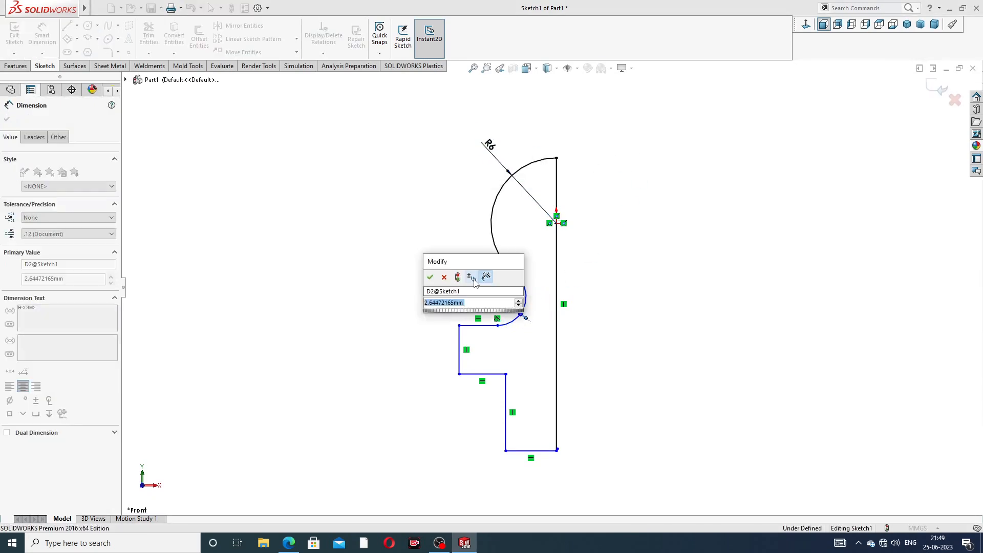
type("2")
key("Return")
left_click(658, 266)
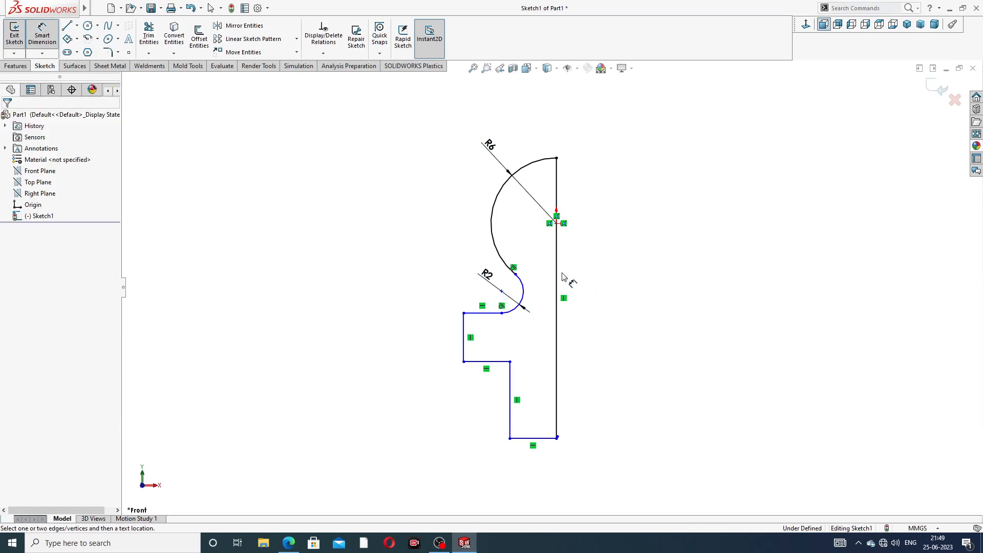
- Dimension the stepped collar's outer vertical edge at 4 mm and the profile's bottom line at 5 mm
left_click(467, 328)
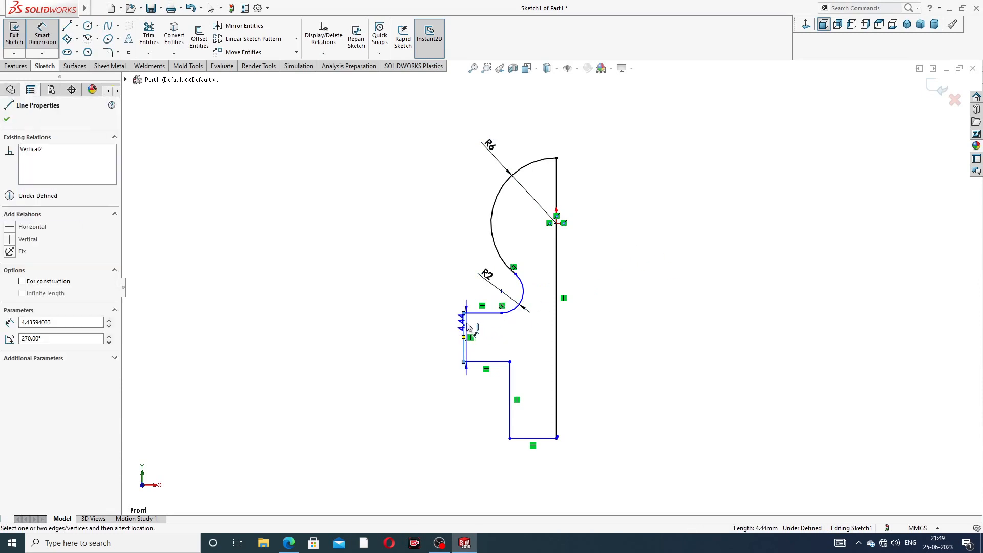
left_click(433, 337)
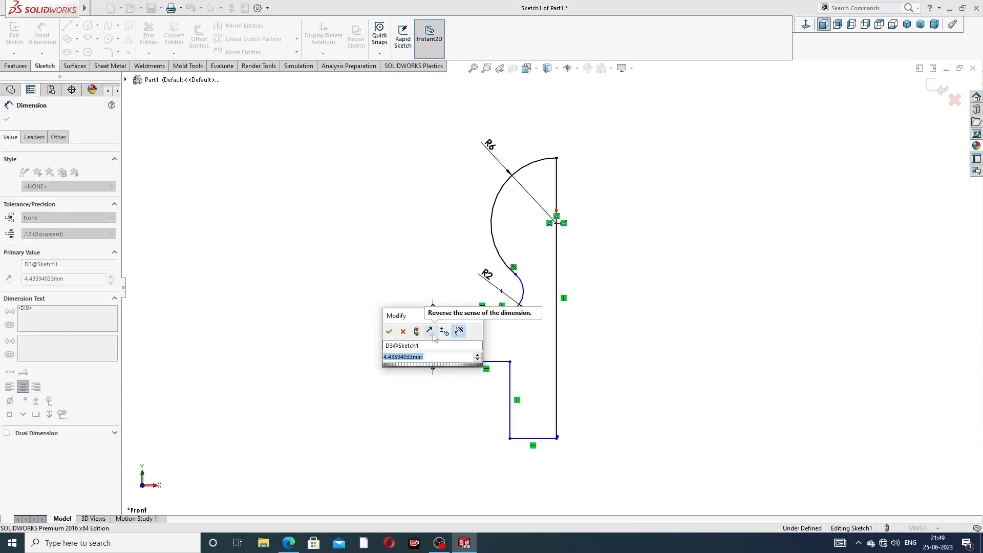
type("4")
key("Return")
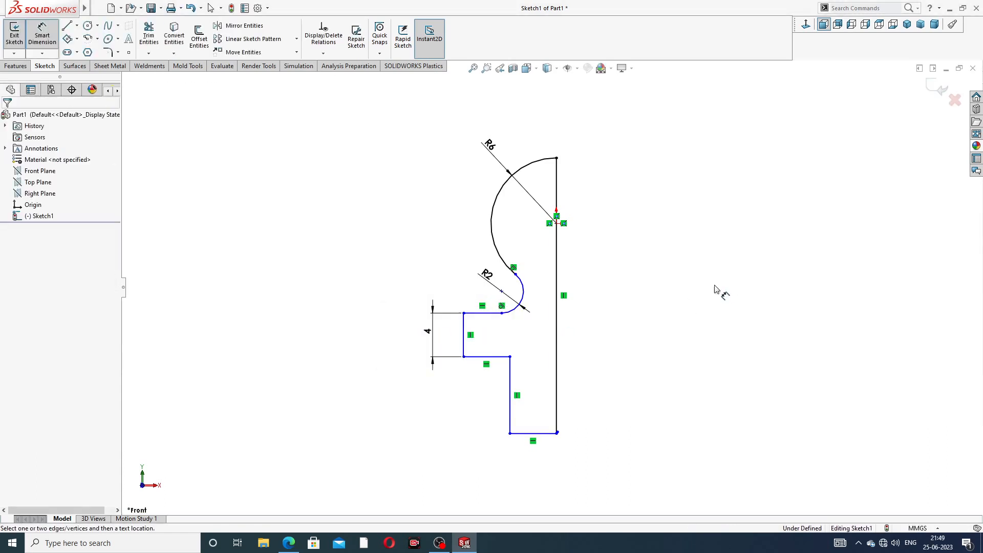
left_click(539, 435)
left_click(532, 463)
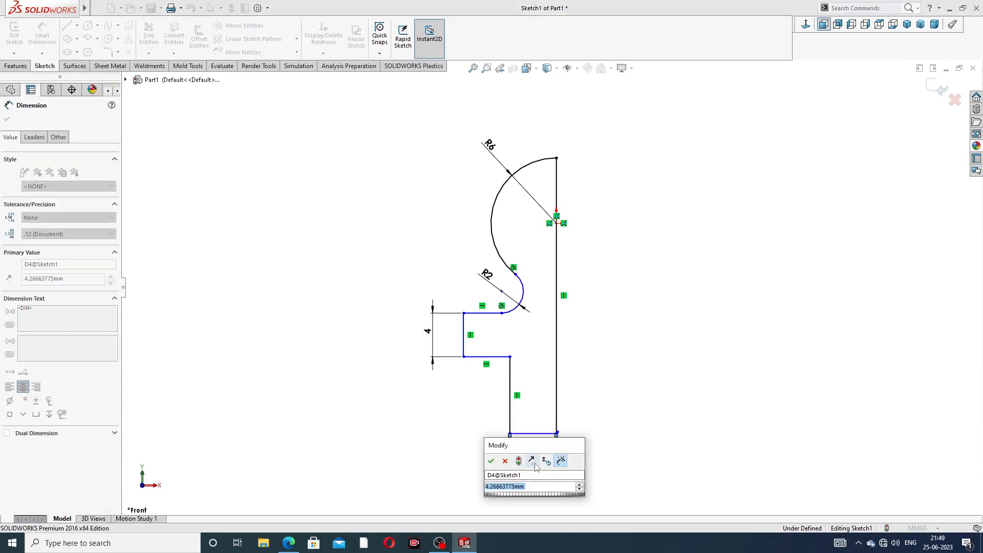
type("5")
key("Return")
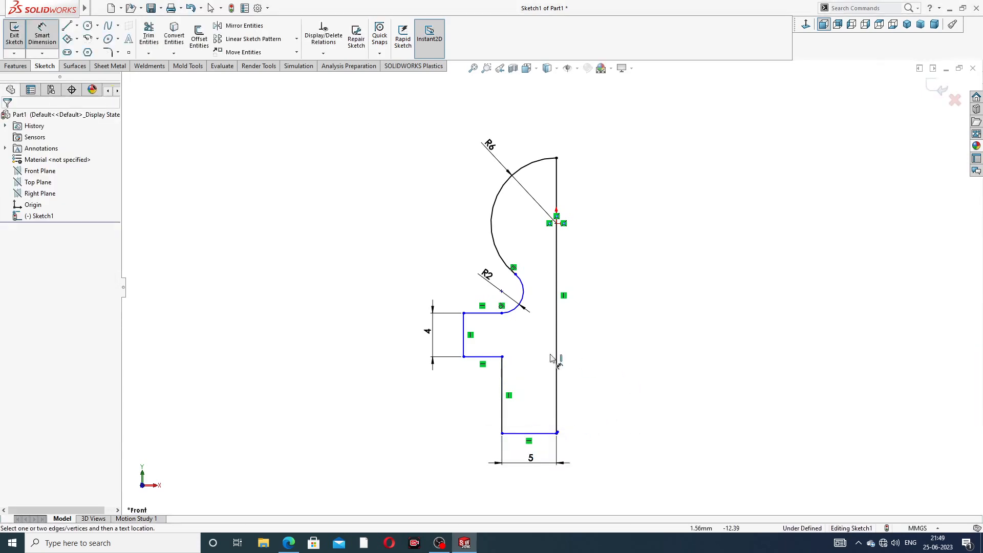
- Dimension the horizontal distance from the collar's lower outer corner to the long vertical line at 8 mm
left_click(464, 357)
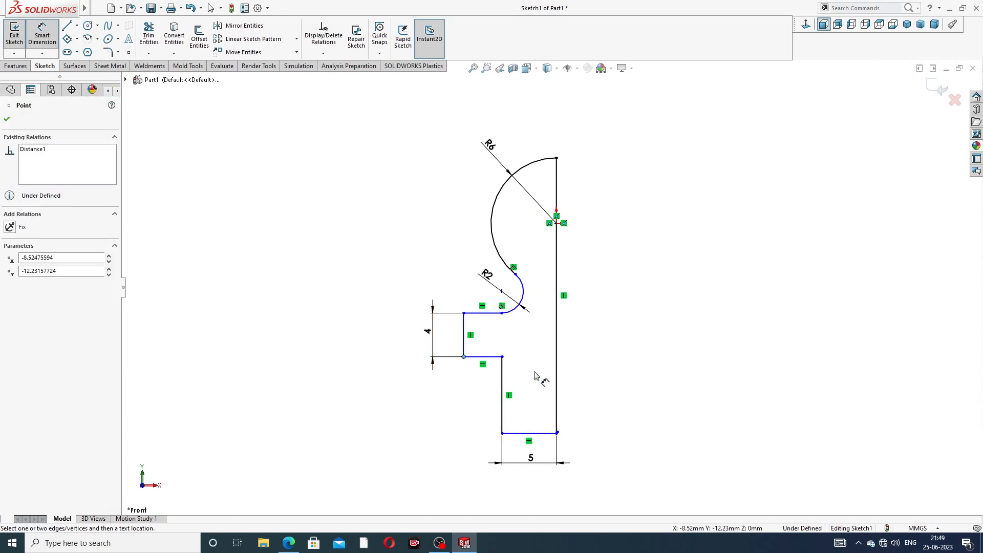
left_click(557, 366)
left_click(508, 490)
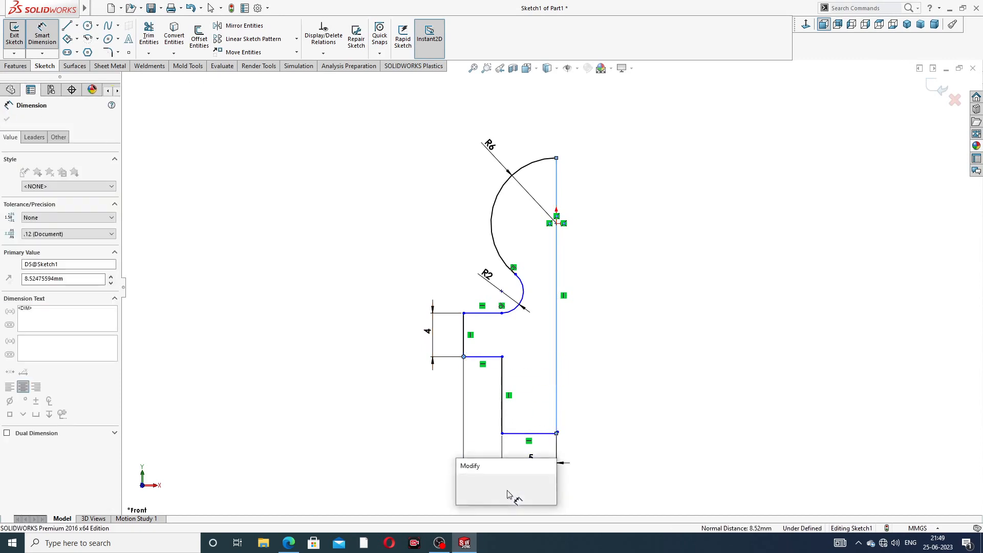
type("8")
key("Return")
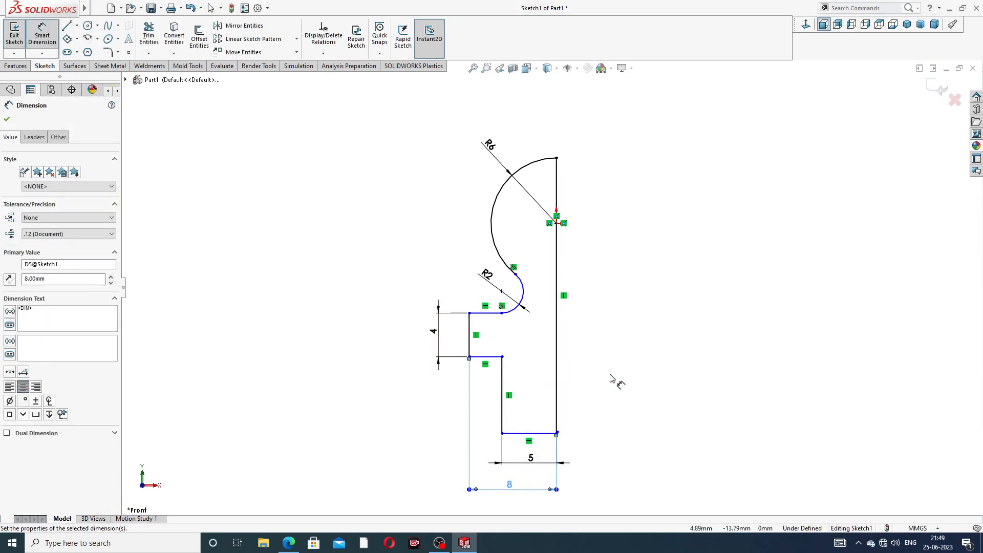
- Dimension the small arc's centre 6 mm from the long vertical line and place the dimension inside the profile
left_click(501, 291)
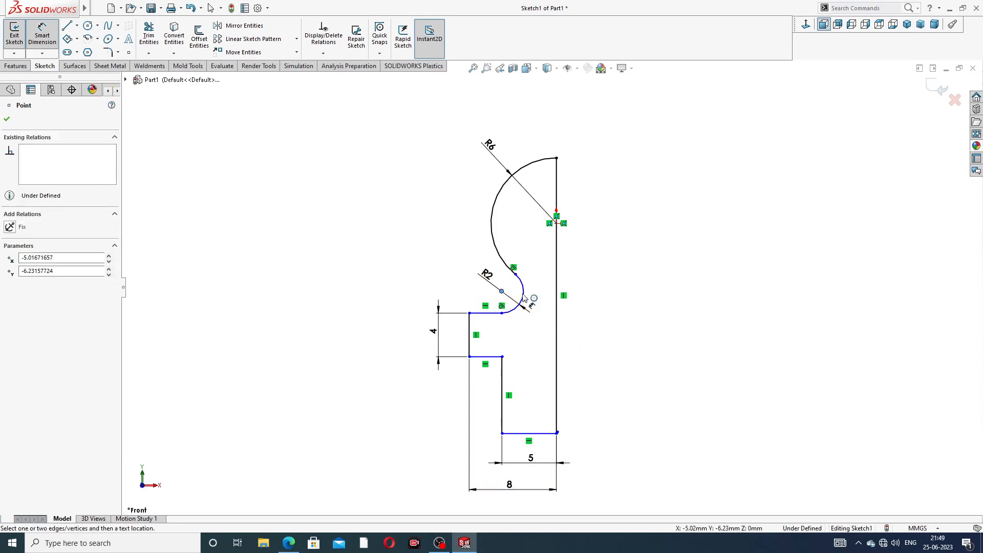
left_click(557, 291)
left_click(531, 334)
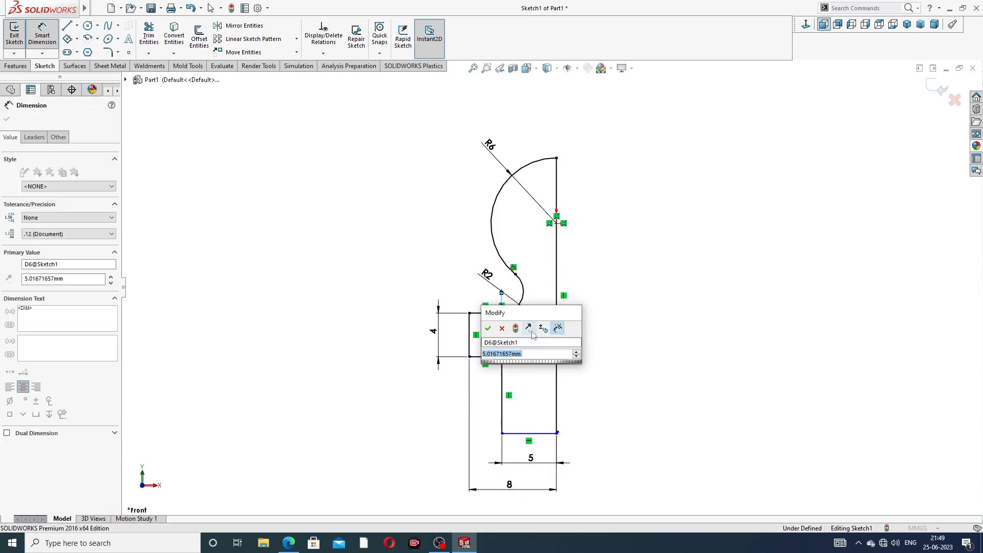
type("6")
key("Return")
left_click(625, 285)
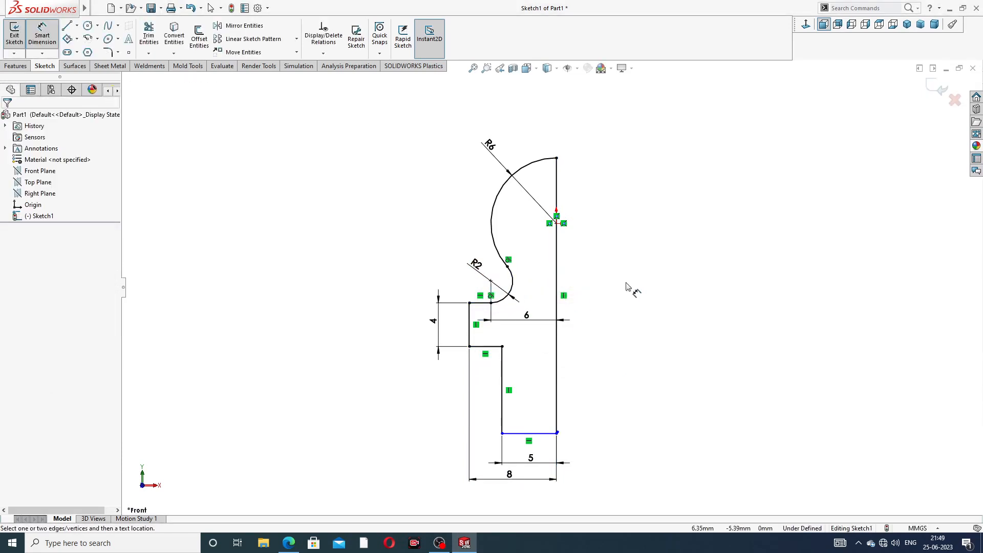
left_click_drag(531, 315, 529, 321)
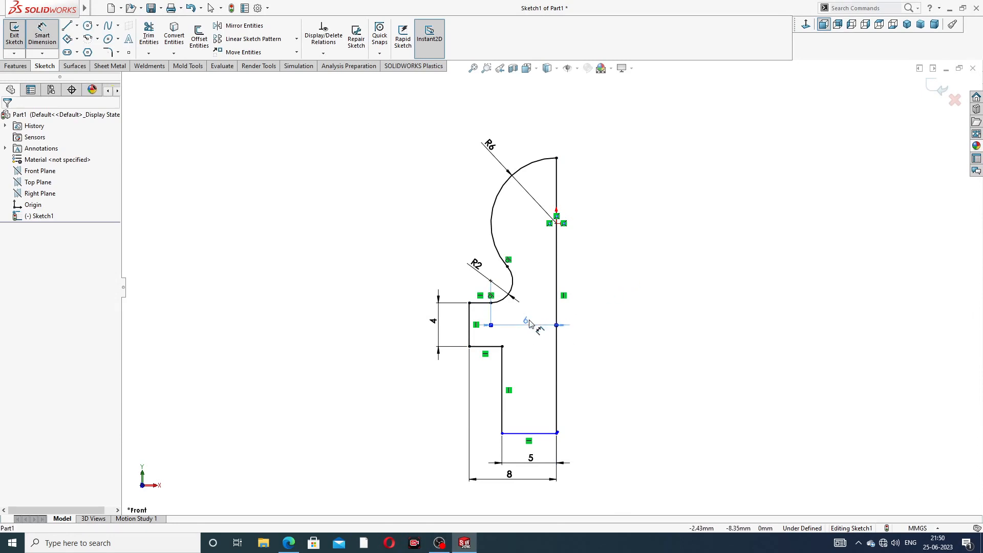
left_click(643, 267)
scroll(579, 348, "up", 2)
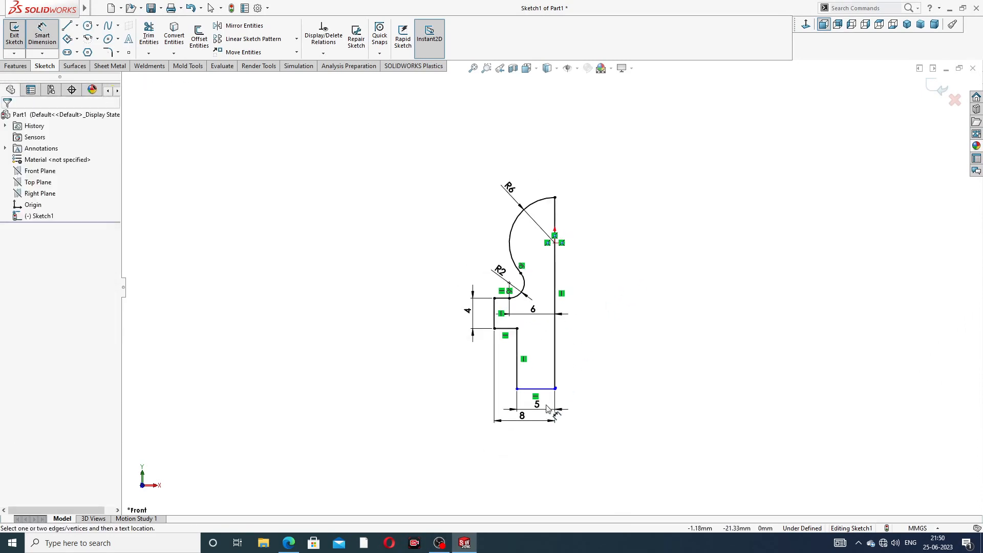
scroll(546, 408, "down", 2)
- Leave Smart Dimension and delete the tiny stray line at the lower end of the long vertical line
right_click(614, 338)
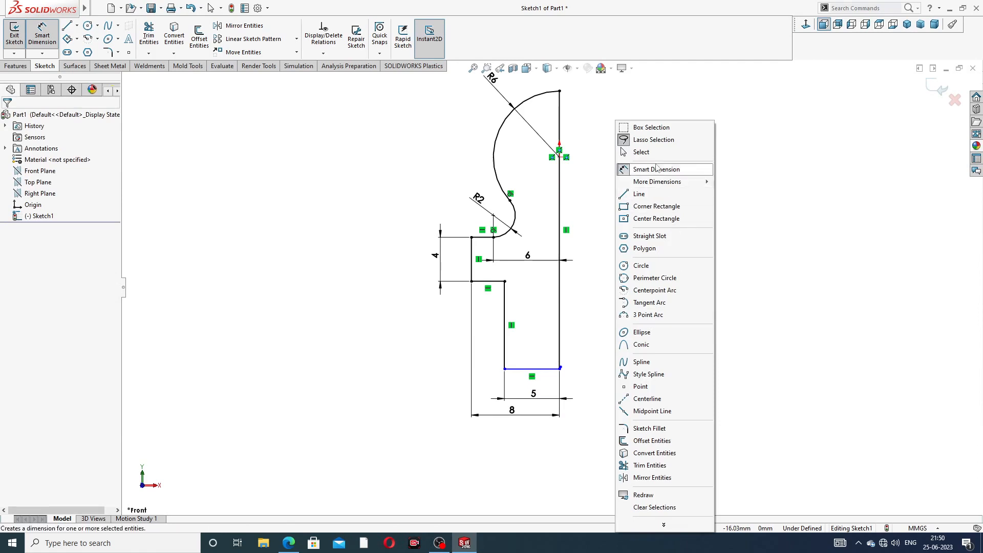
left_click(640, 152)
scroll(551, 394, "down", 6)
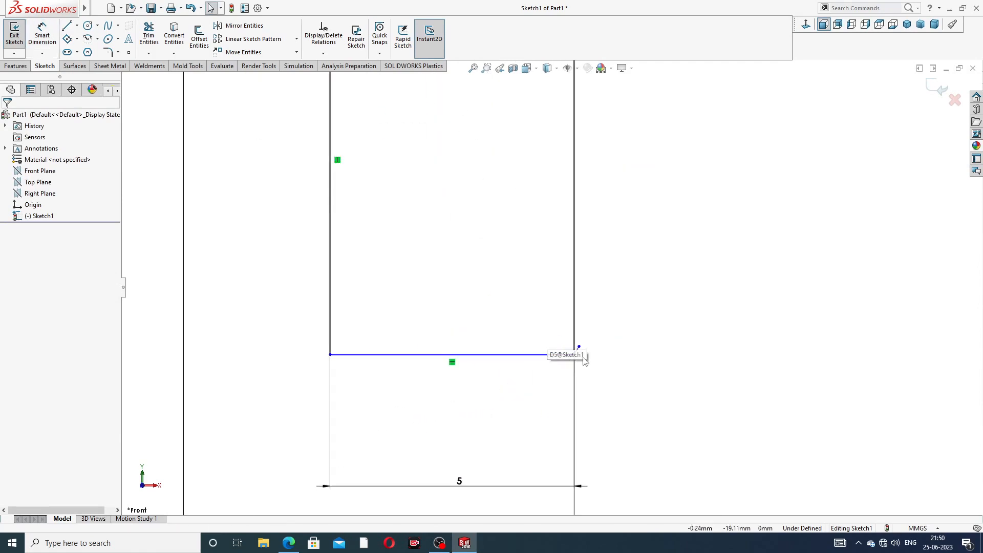
left_click_drag(578, 349, 593, 362)
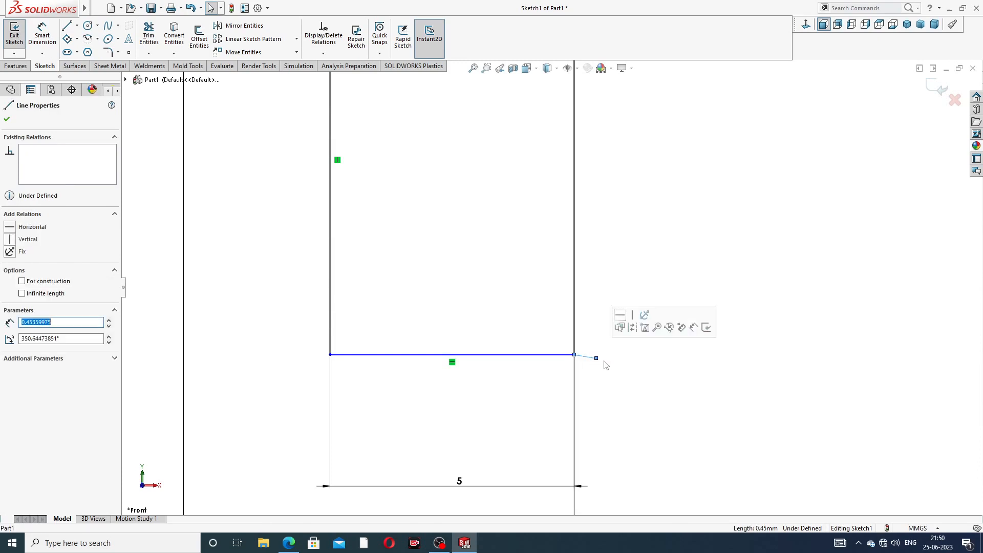
key("Delete")
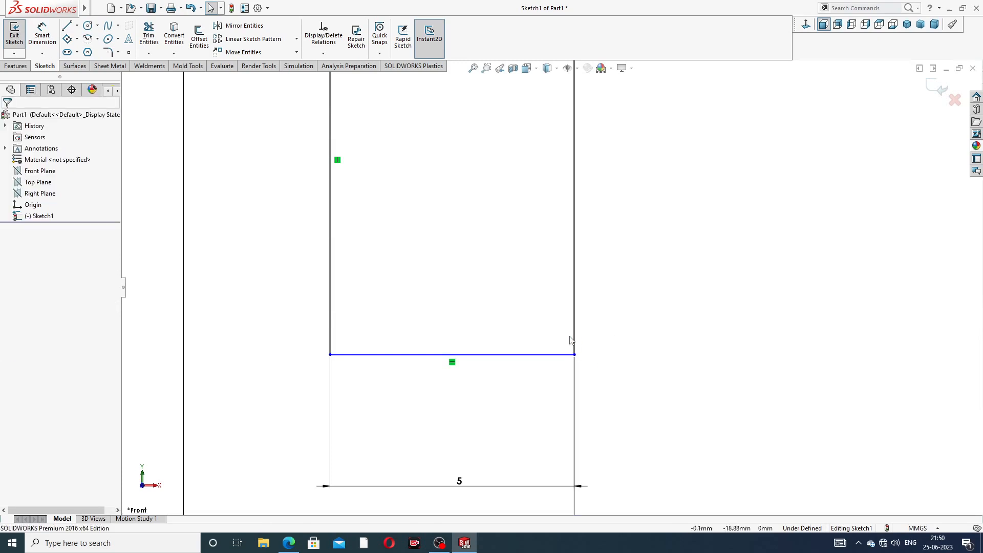
- Inspect the profile's lower corner and check the existing relations of the bottom line and the long vertical line
scroll(572, 341, "up", 1)
left_click(549, 344)
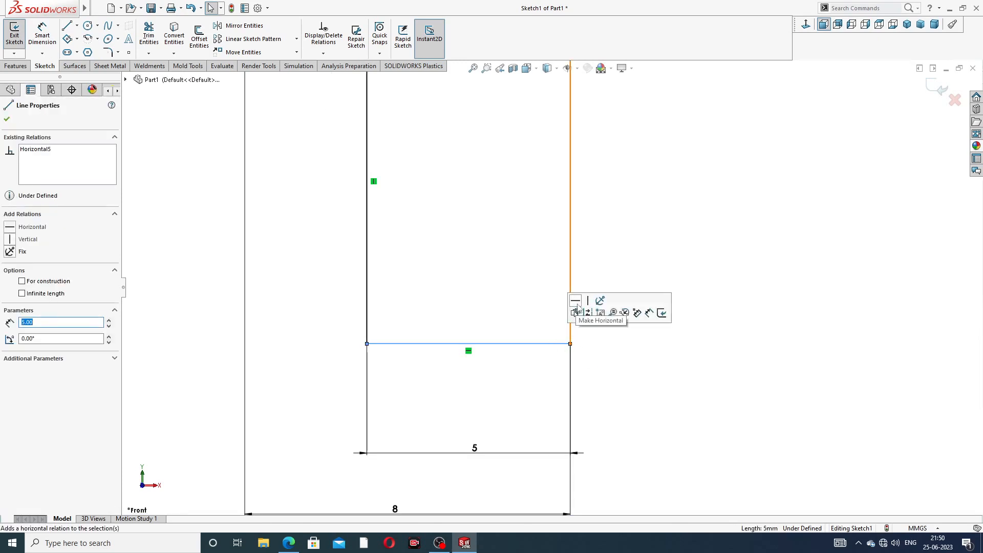
left_click(601, 270)
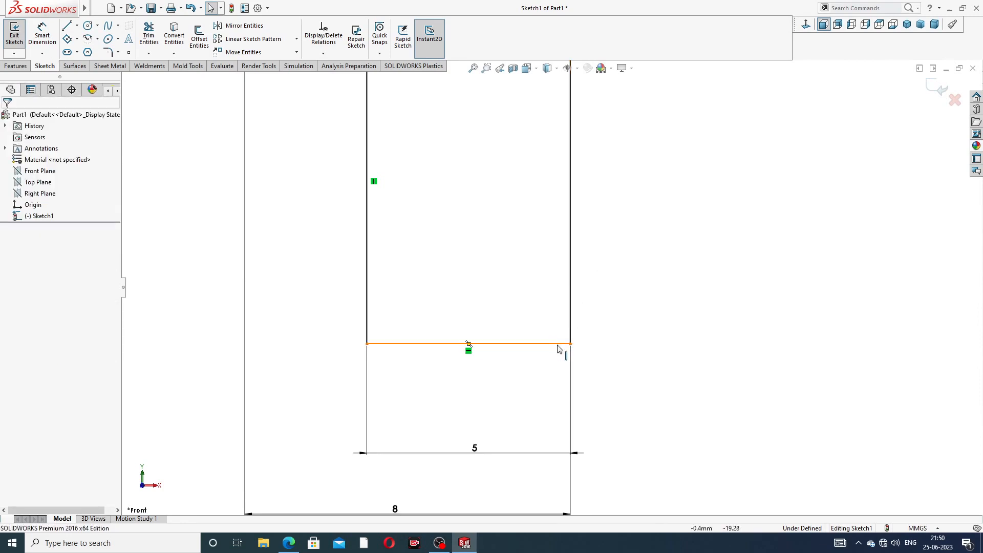
scroll(564, 346, "down", 4)
left_click(571, 323)
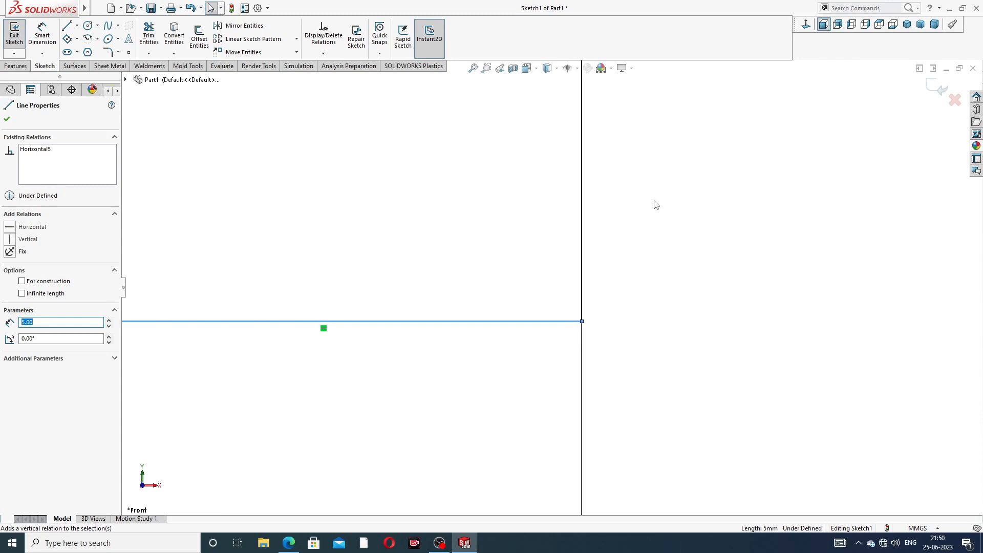
scroll(656, 205, "up", 6)
scroll(581, 126, "up", 2)
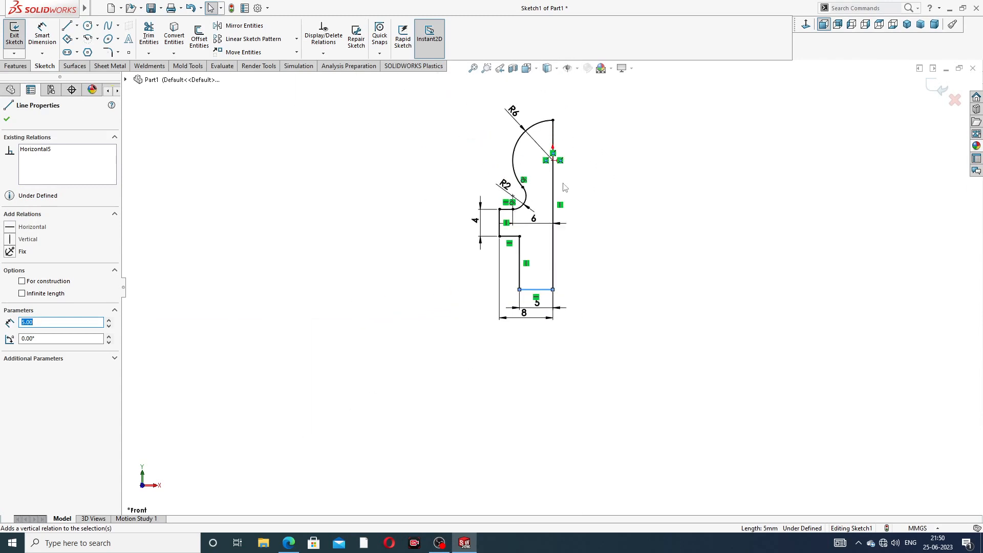
scroll(562, 184, "down", 2)
left_click(609, 201)
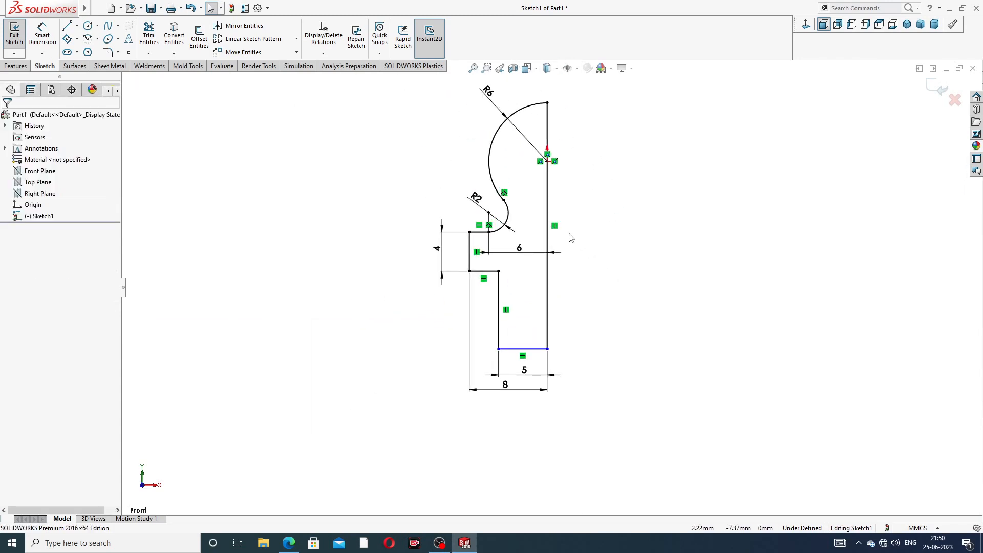
left_click(548, 185)
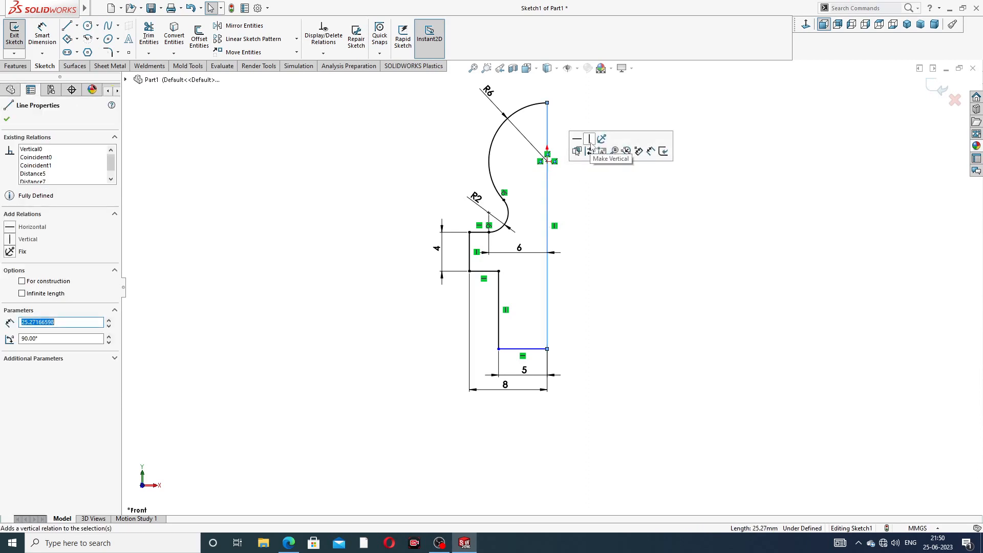
left_click(606, 249)
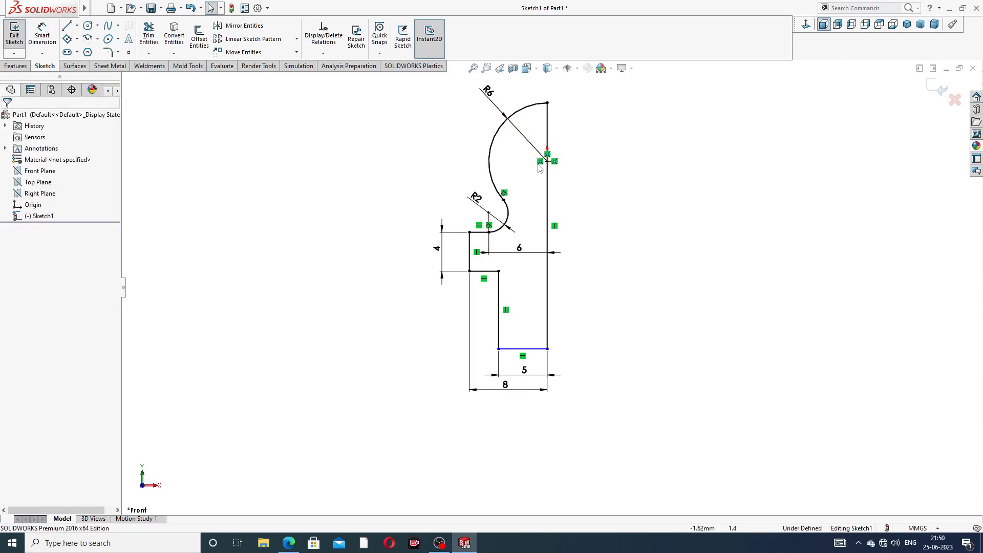
- Rearrange the 5 mm and 8 mm width dimensions below the profile so they are spaced farther apart
left_click_drag(524, 370, 507, 399)
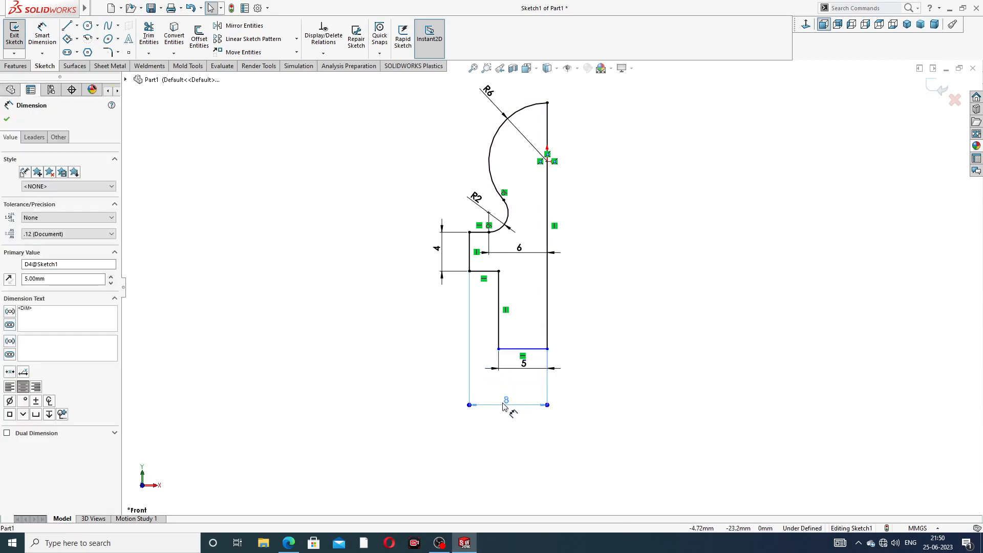
- Move the 5 mm width dimension slightly farther below the profile's bottom line
left_click(598, 326)
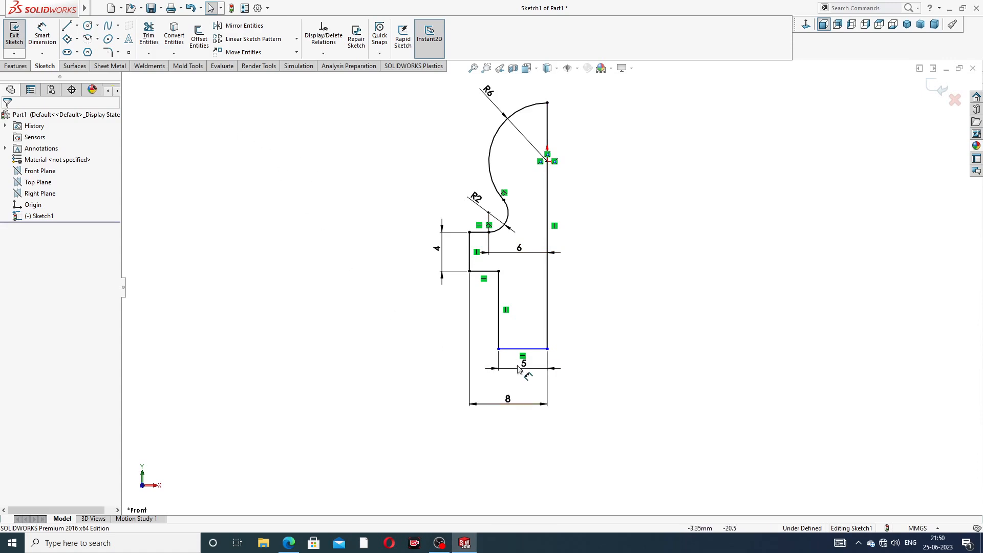
left_click_drag(523, 362, 523, 371)
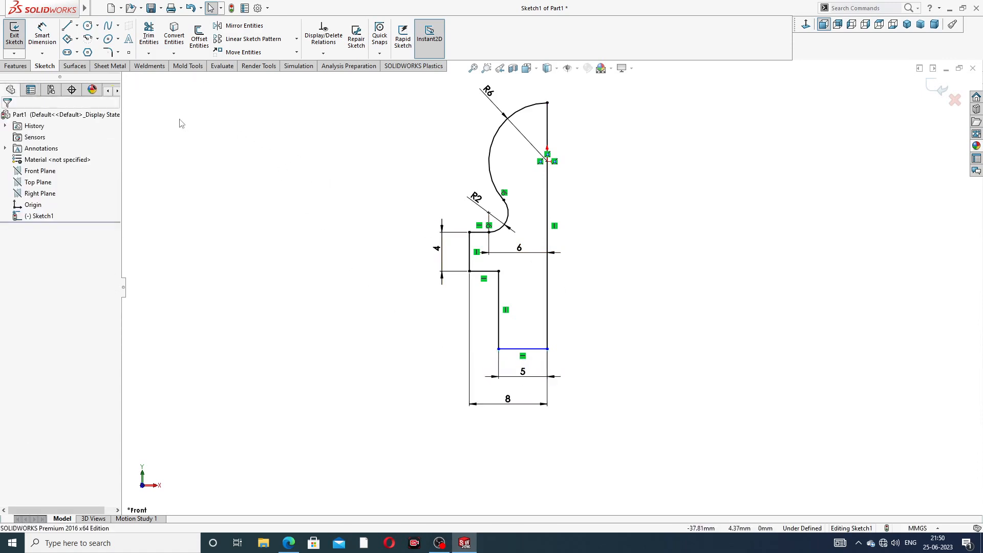
- Revolve the profile 360 degrees about its long vertical line to create the solid body
left_click(23, 66)
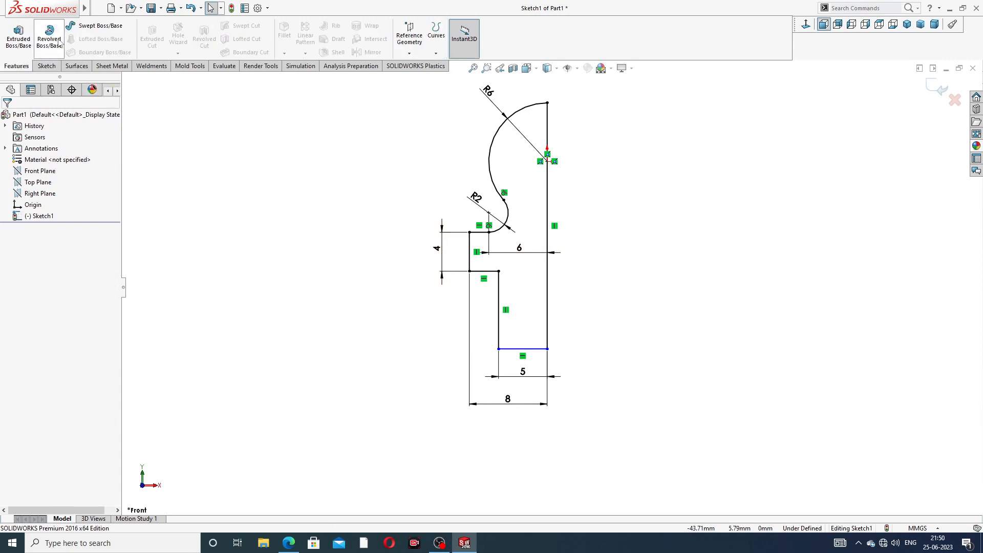
left_click(49, 34)
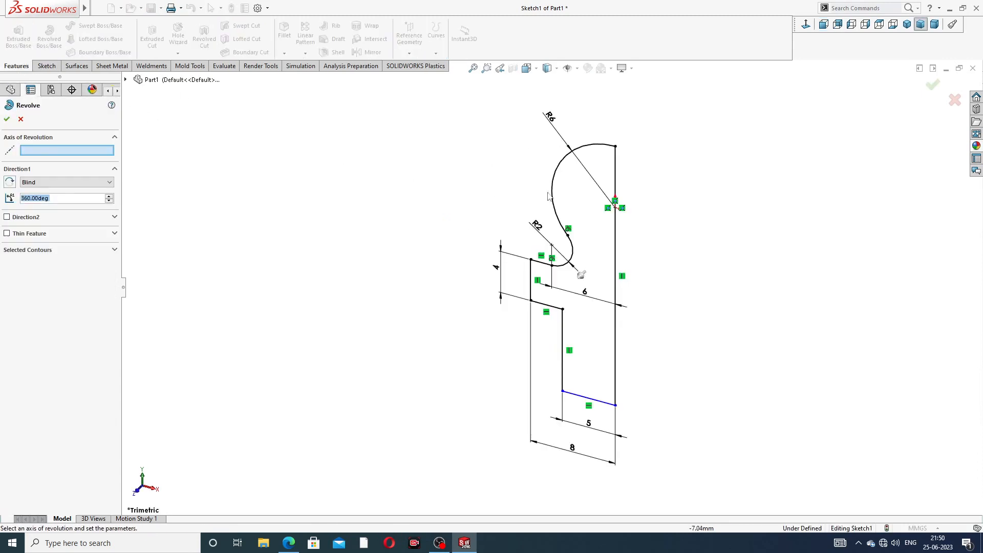
left_click(616, 239)
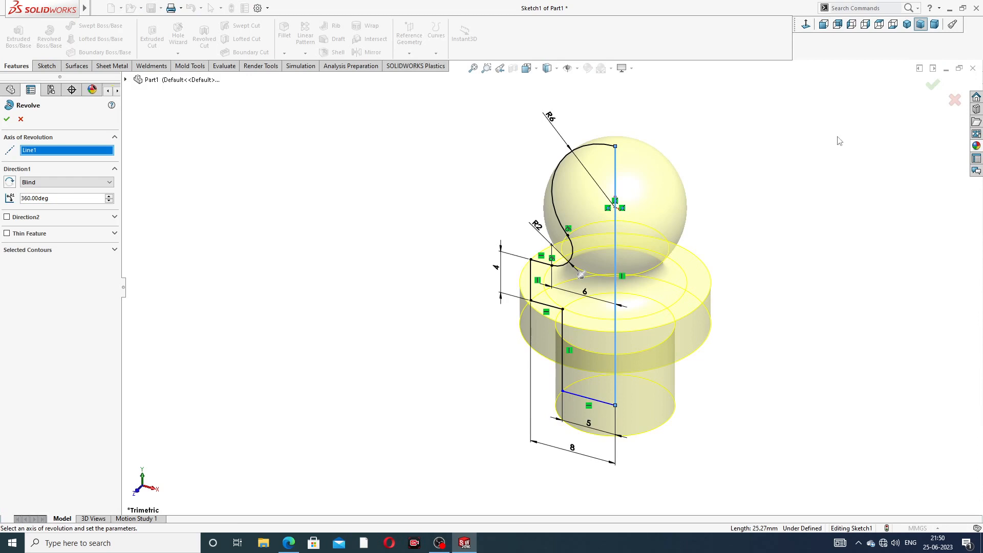
left_click(933, 84)
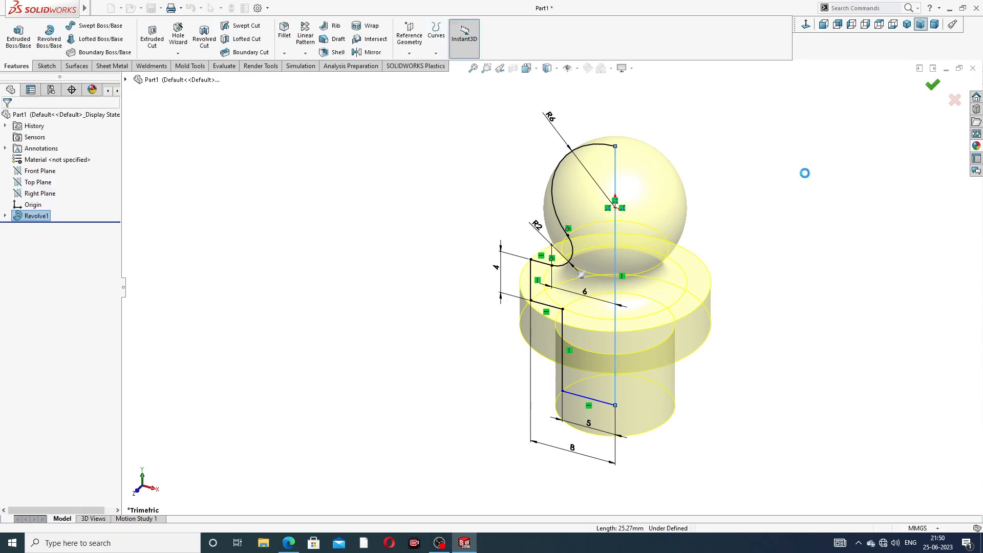
left_click(775, 194)
mouse_move(742, 219)
middle_mouse_down()
mouse_move(772, 149)
mouse_move(747, 159)
mouse_move(689, 272)
mouse_move(722, 243)
middle_mouse_up()
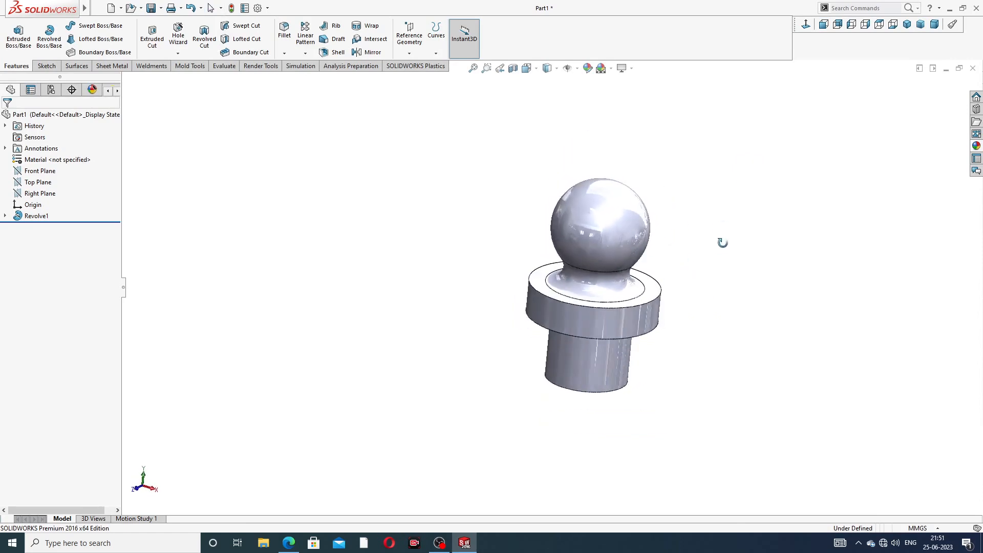
- Consult the PDF drawing, and sketch an origin-centred hexagon about 14.6 mm across flats on the flange's ball-side face
left_click(288, 543)
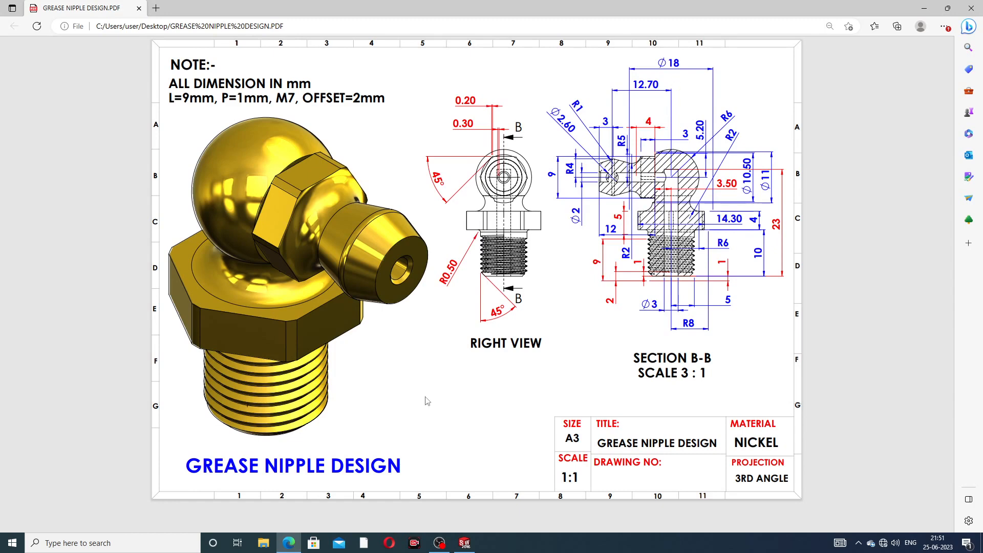
left_click(290, 541)
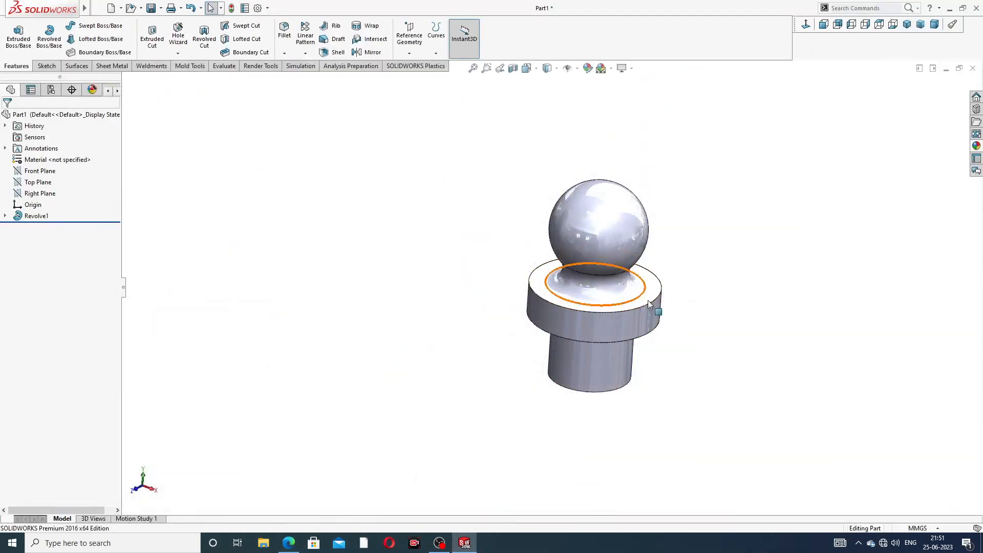
left_click(659, 289)
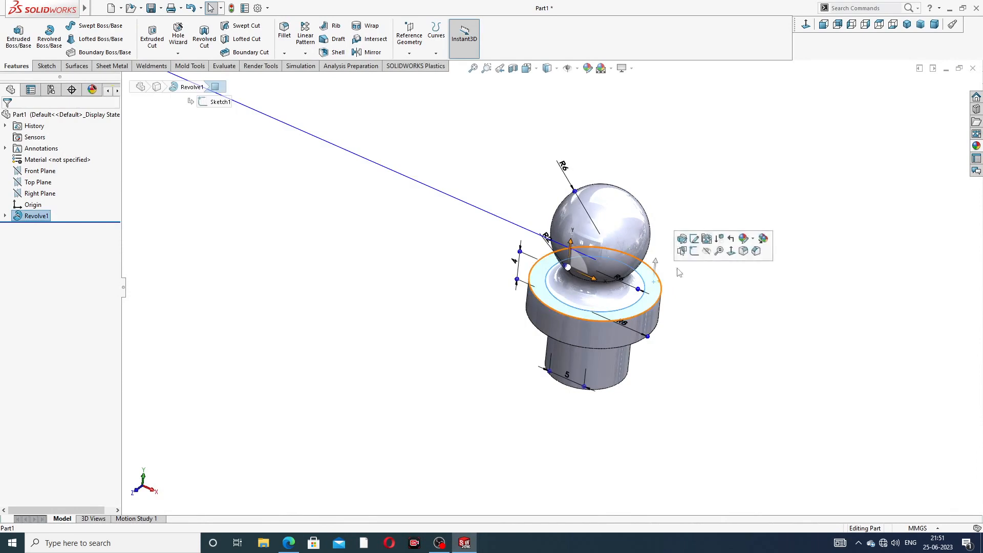
left_click(694, 251)
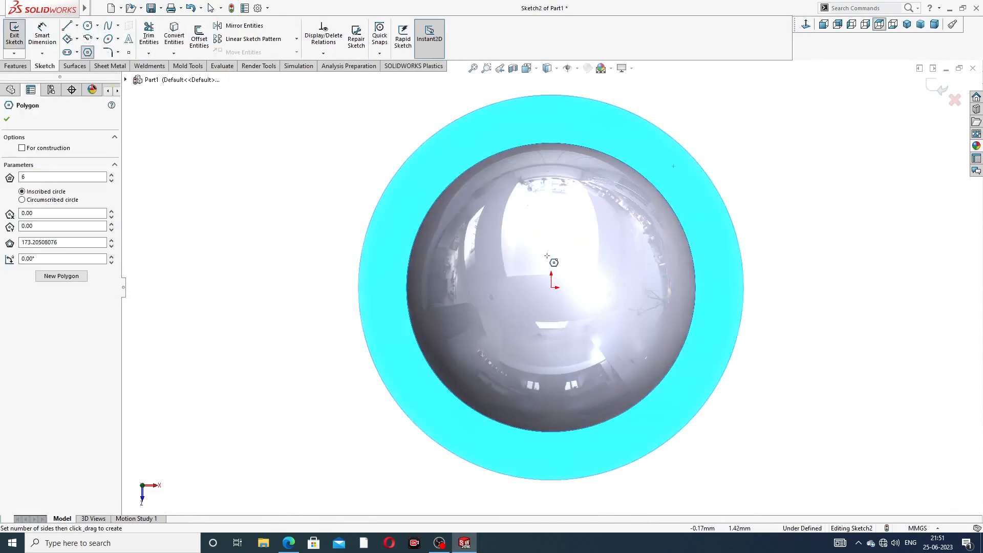
left_click_drag(551, 287, 596, 90)
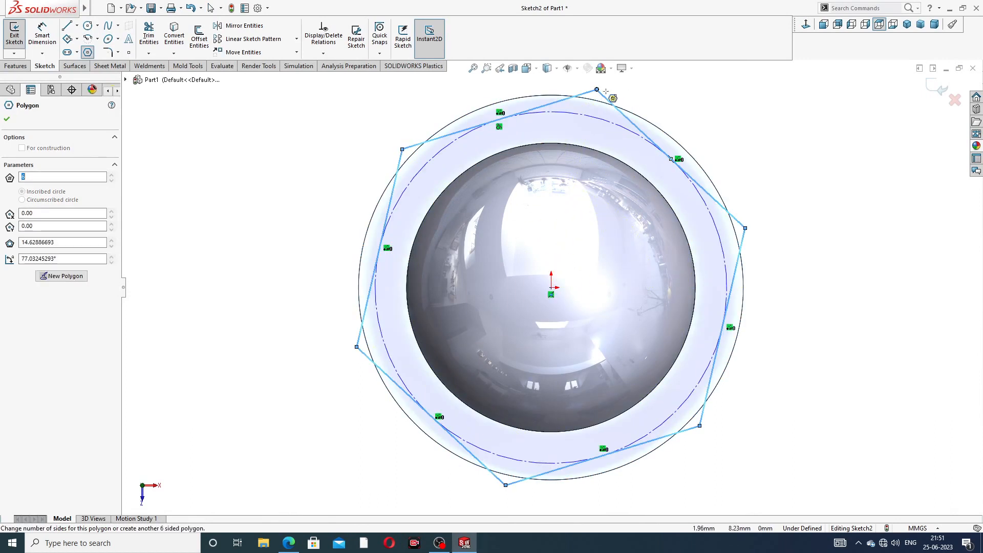
right_click(681, 101)
left_click(701, 111)
scroll(473, 118, "up", 3)
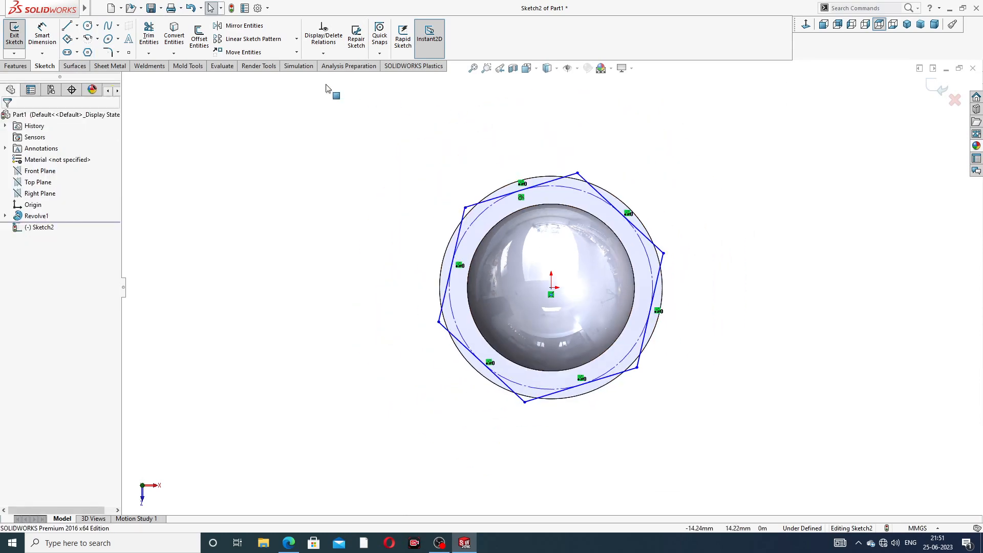
- Sketch a circle of about 9.55 mm radius centred on the origin, enclosing the hexagon and the flange
left_click(87, 26)
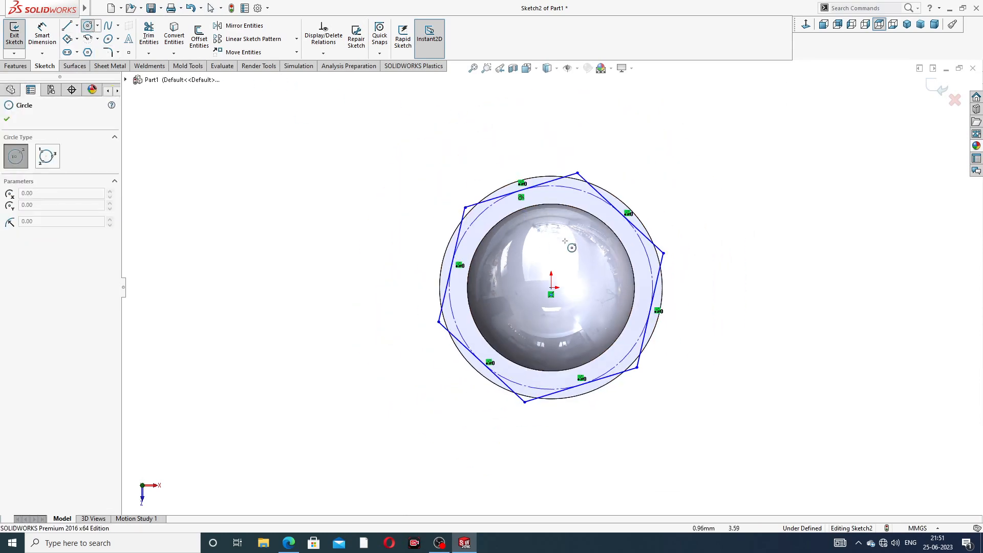
left_click(550, 287)
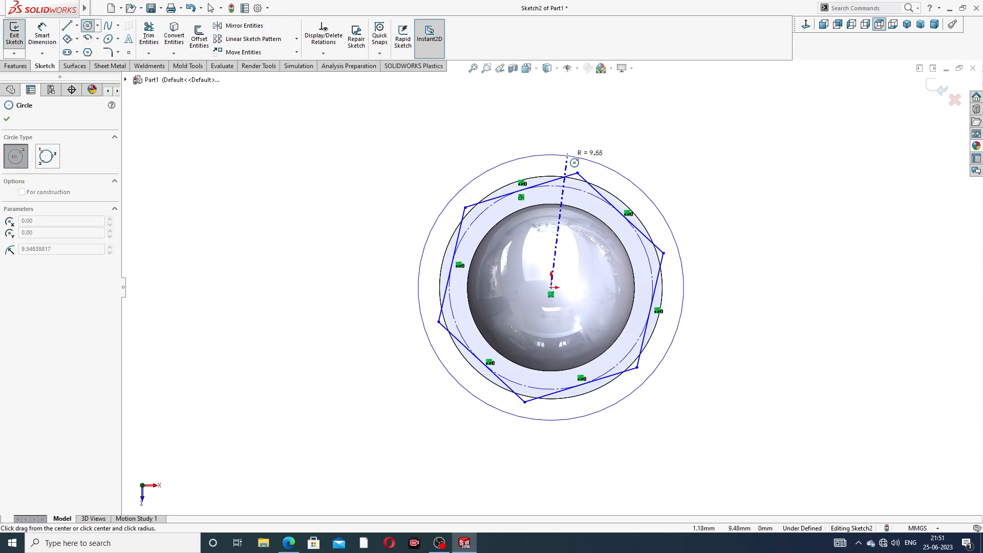
left_click(575, 154)
right_click(630, 145)
left_click(633, 141)
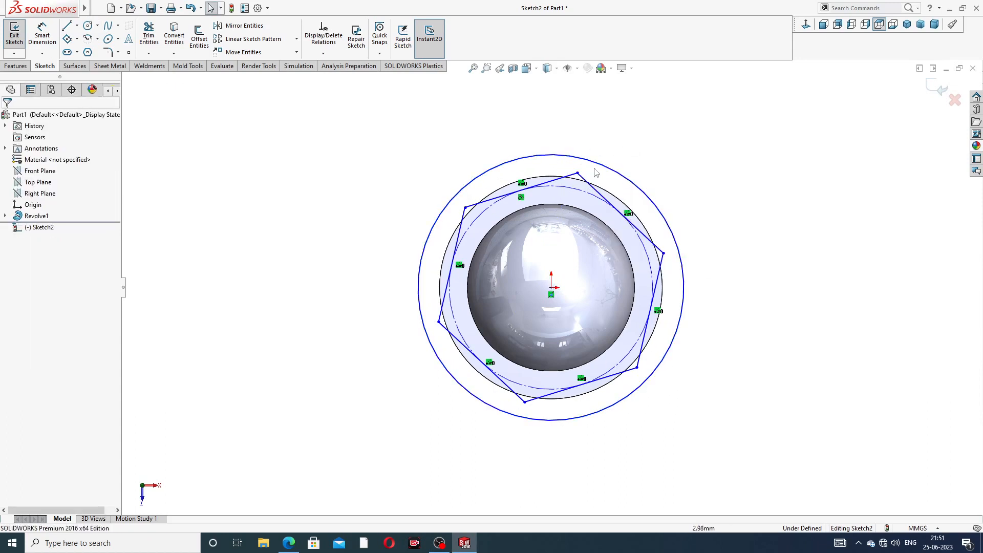
- Add a Vertical relation to the slanted side edge of the hexagon to orient it
left_click(458, 237)
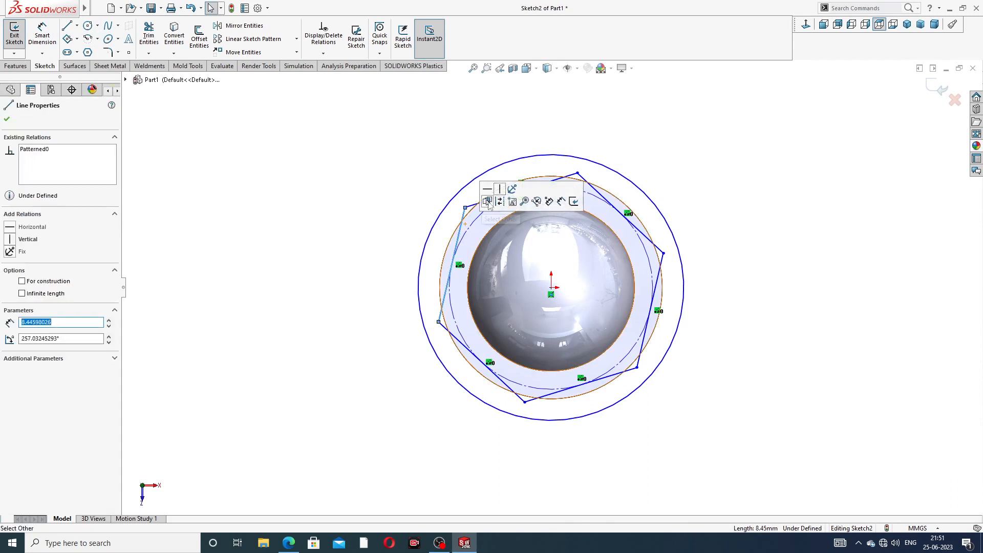
left_click(499, 188)
left_click(662, 173)
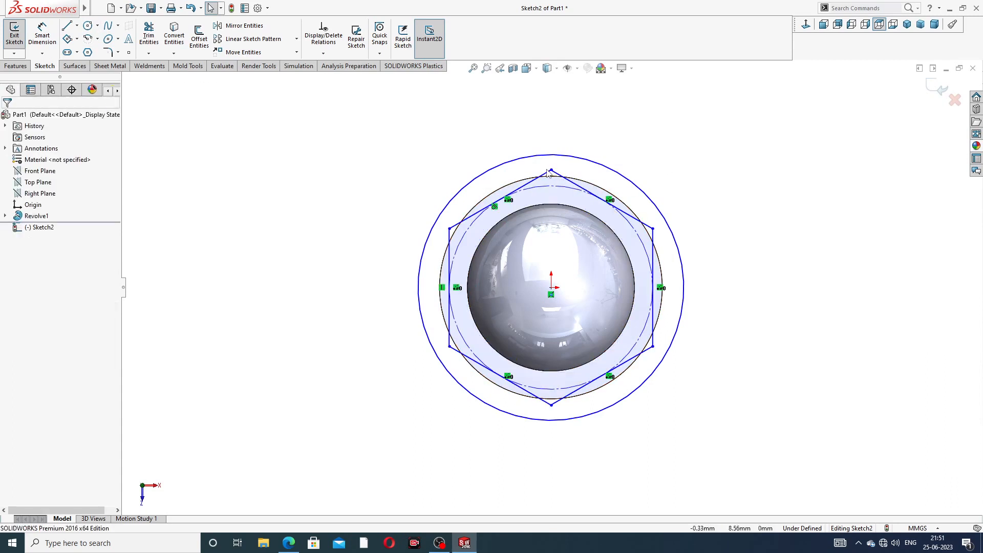
- Dimension the hexagon's across-flats width between its two upper side corners as 14.30 mm, placed above the sketch
left_click(42, 34)
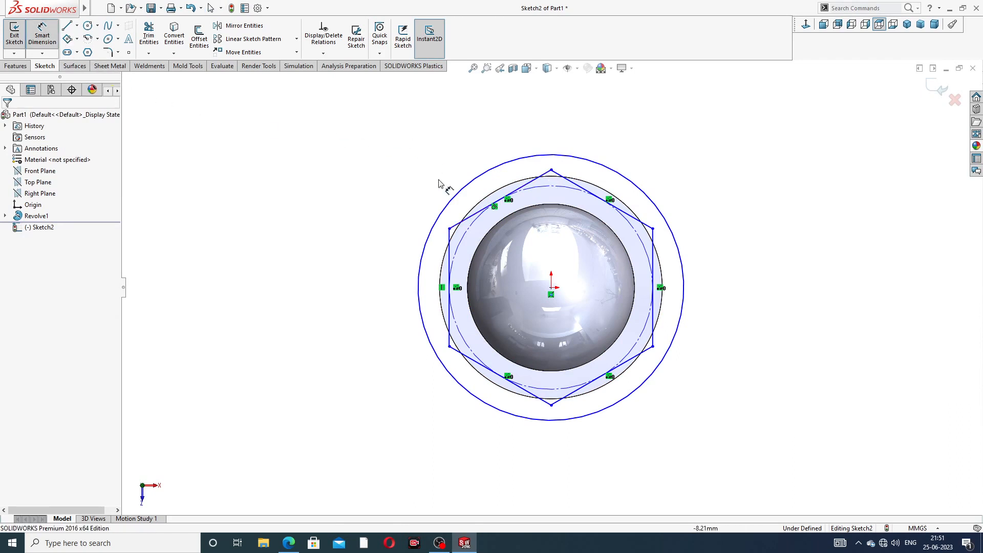
left_click(449, 230)
left_click(654, 227)
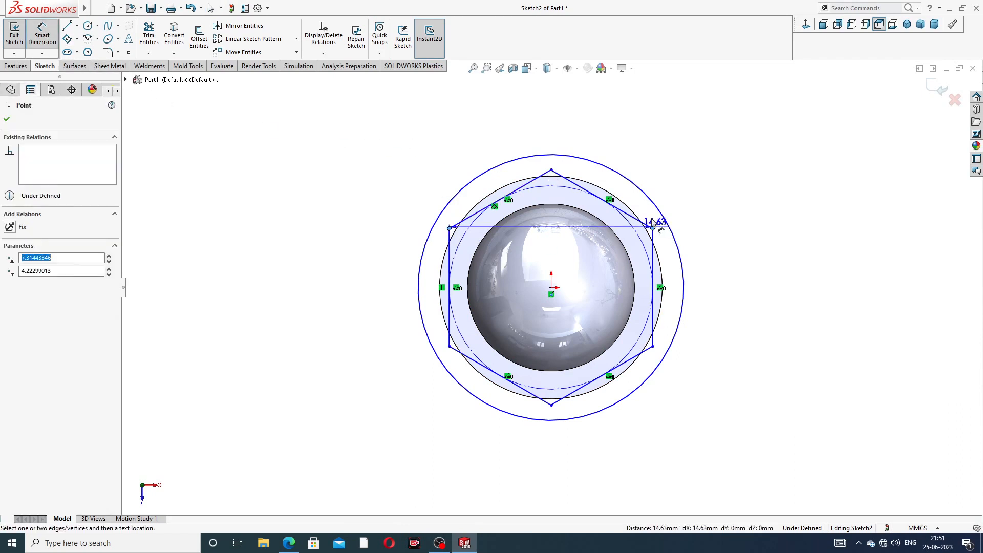
left_click(566, 136)
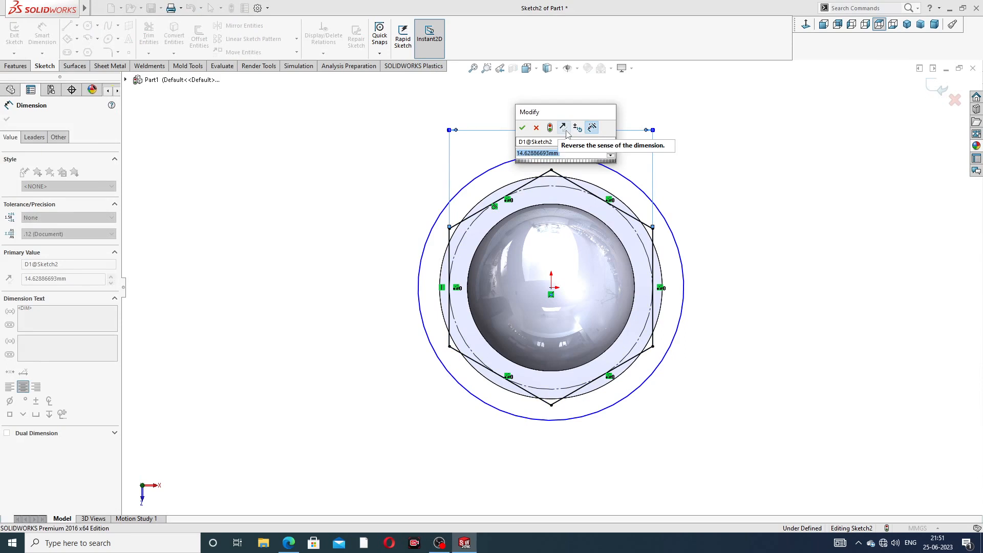
type("14.")
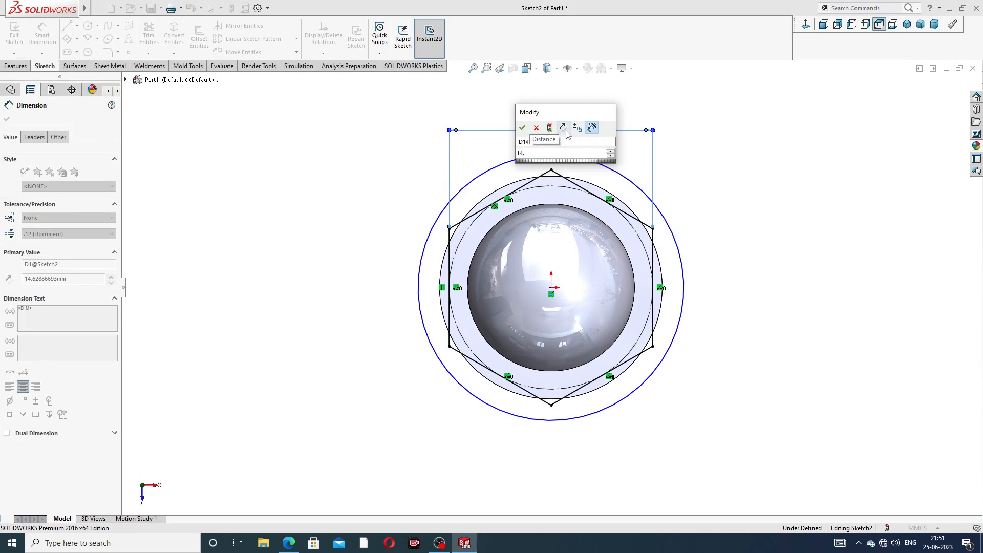
type("3")
key("Return")
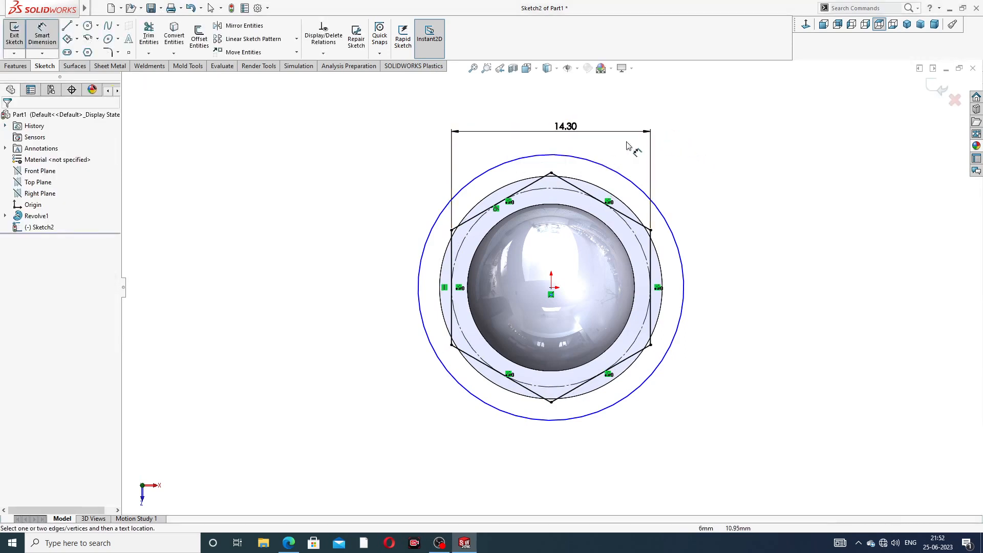
- Dimension the outer circle's diameter as 18 mm and leave Smart Dimension
left_click(619, 174)
left_click(691, 129)
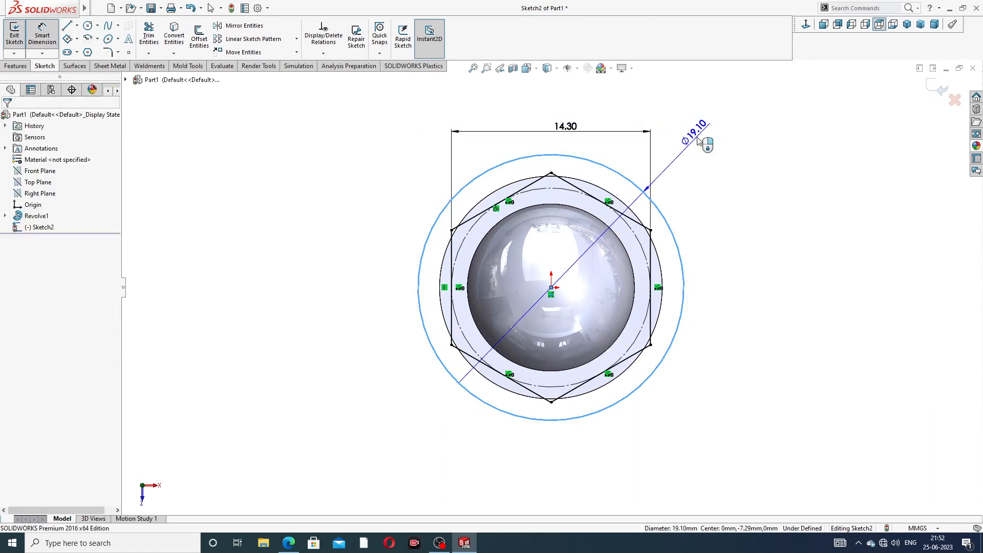
type("18")
key("Return")
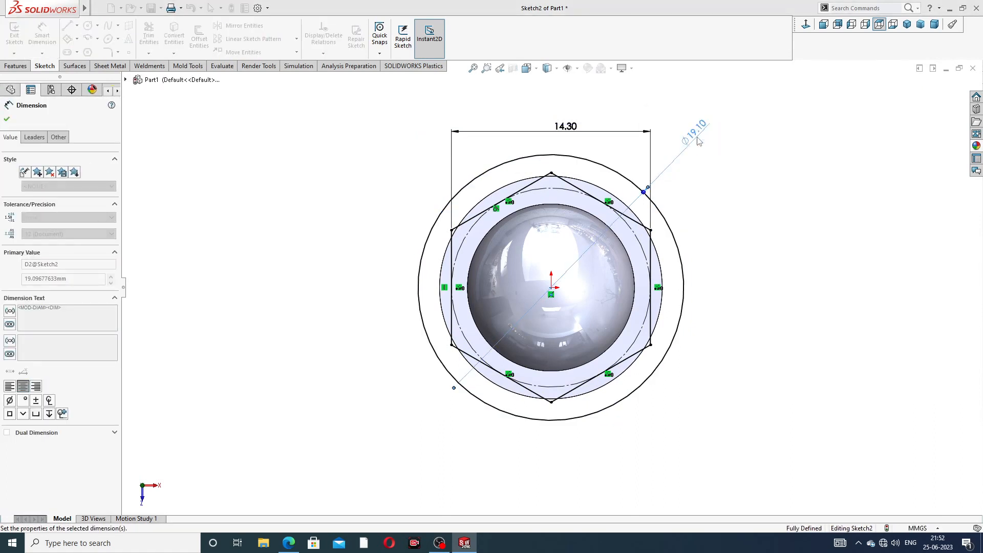
right_click(744, 159)
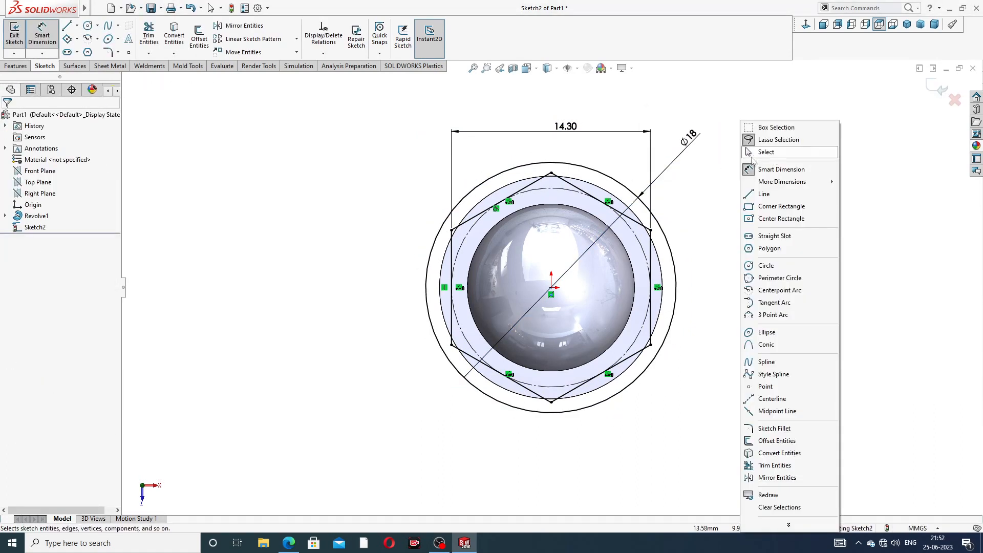
left_click(766, 152)
- Inspect the hexagon's corners against the flange edge and check its across-flats dimension value
scroll(558, 189, "down", 3)
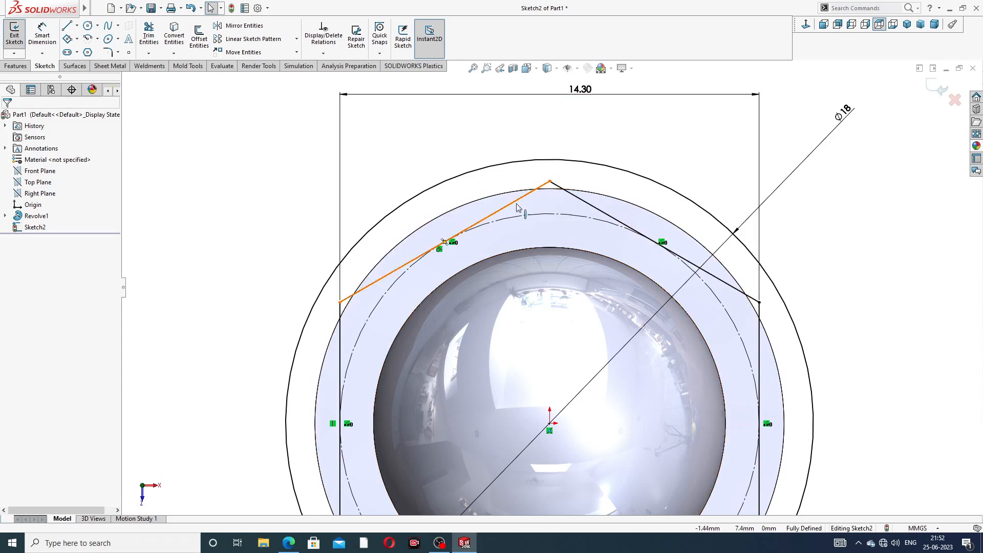
key("f")
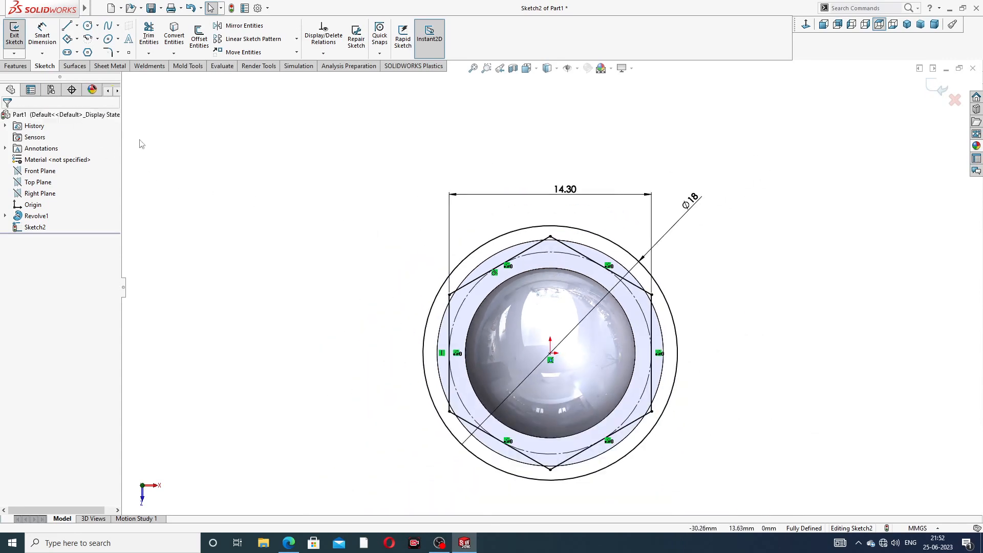
scroll(563, 218, "down", 2)
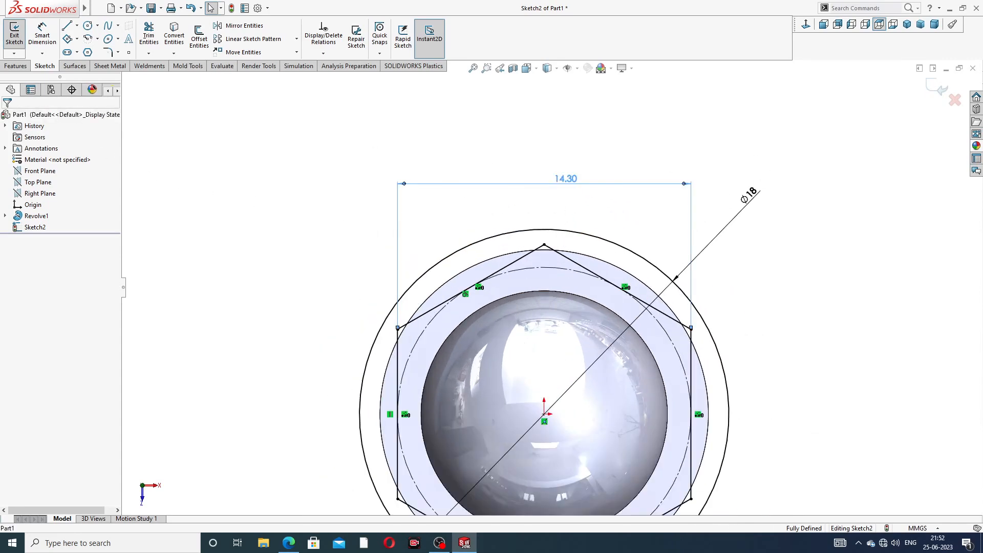
double_click(566, 180)
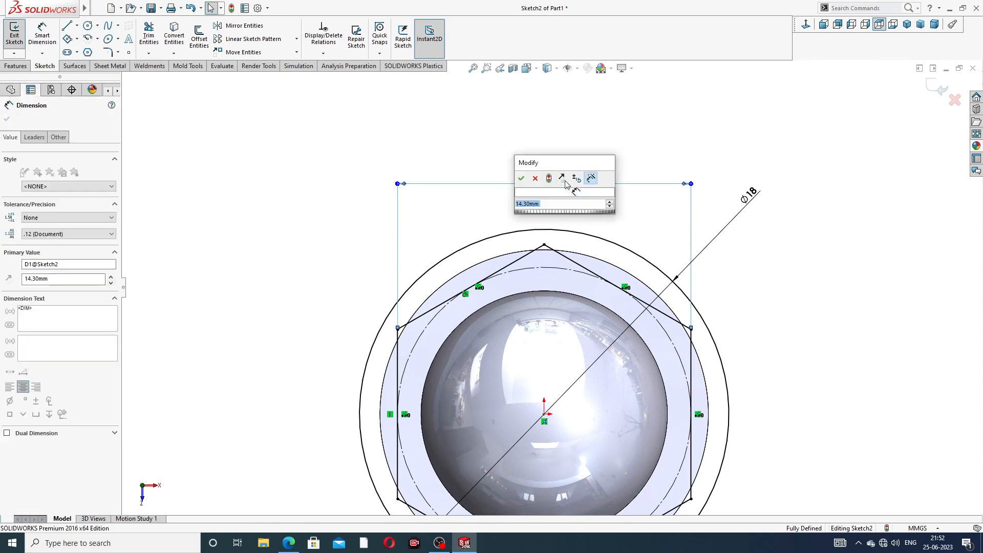
left_click(521, 178)
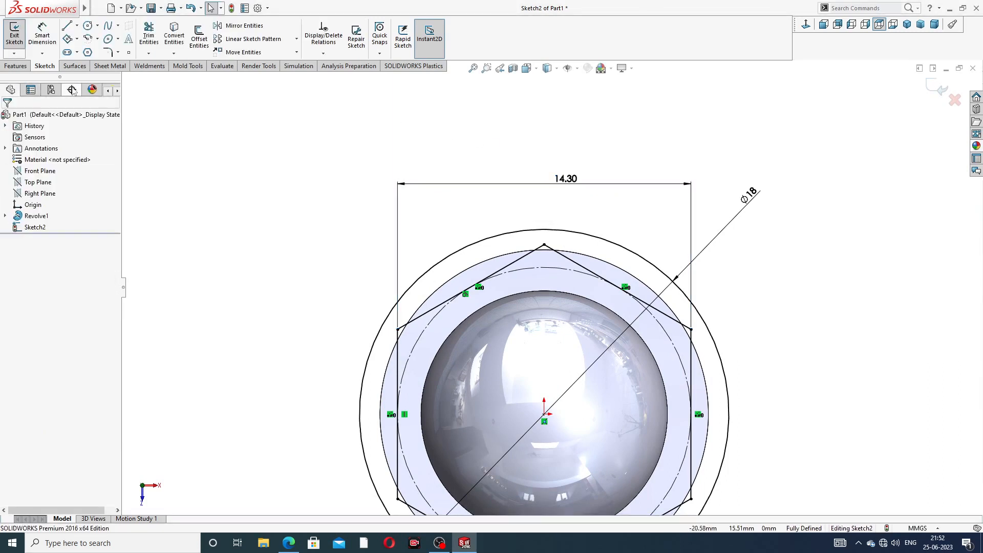
- Cut the flange to the hexagon sketch with a 5 mm blind Extruded Cut
left_click(28, 68)
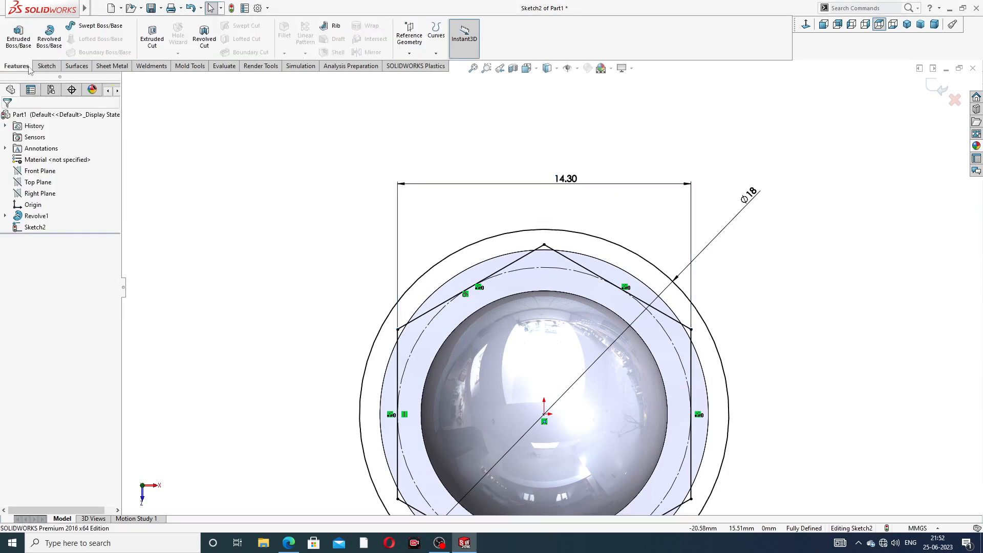
left_click(156, 42)
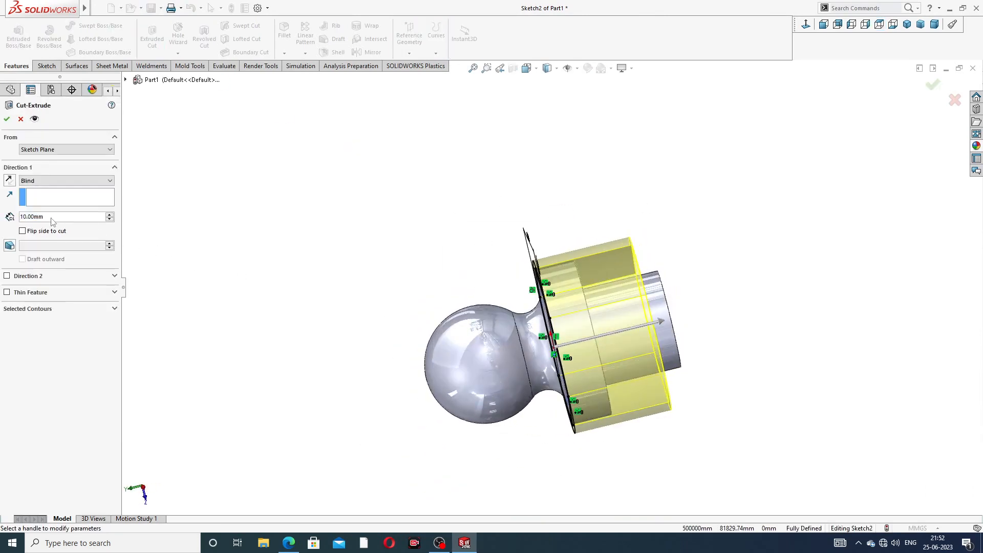
type("5")
key("Return")
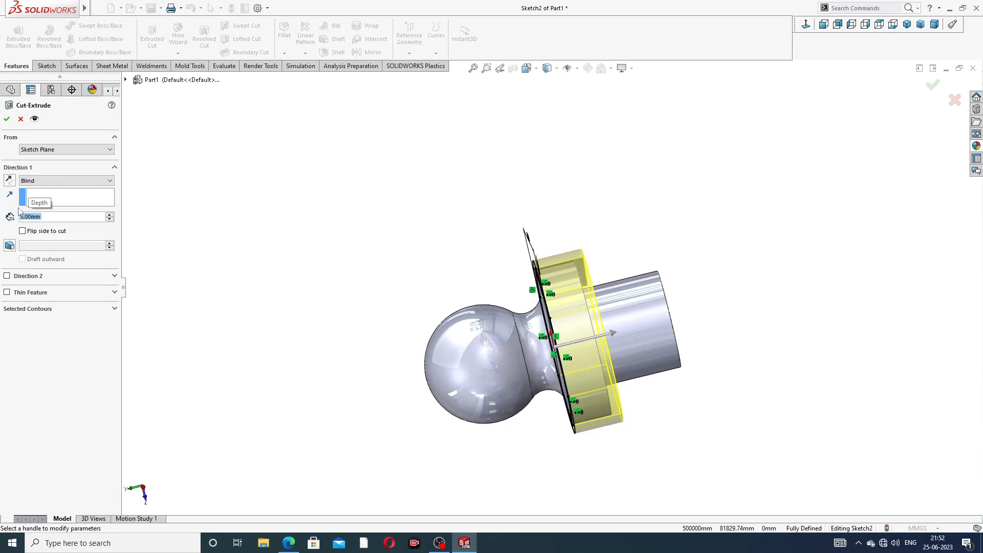
middle_click_drag(555, 202, 545, 227)
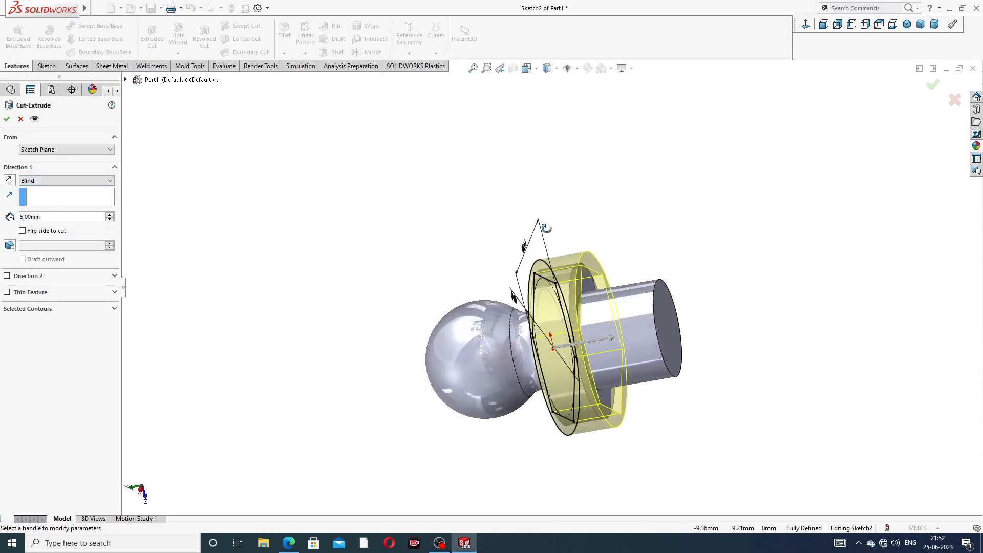
left_click(7, 118)
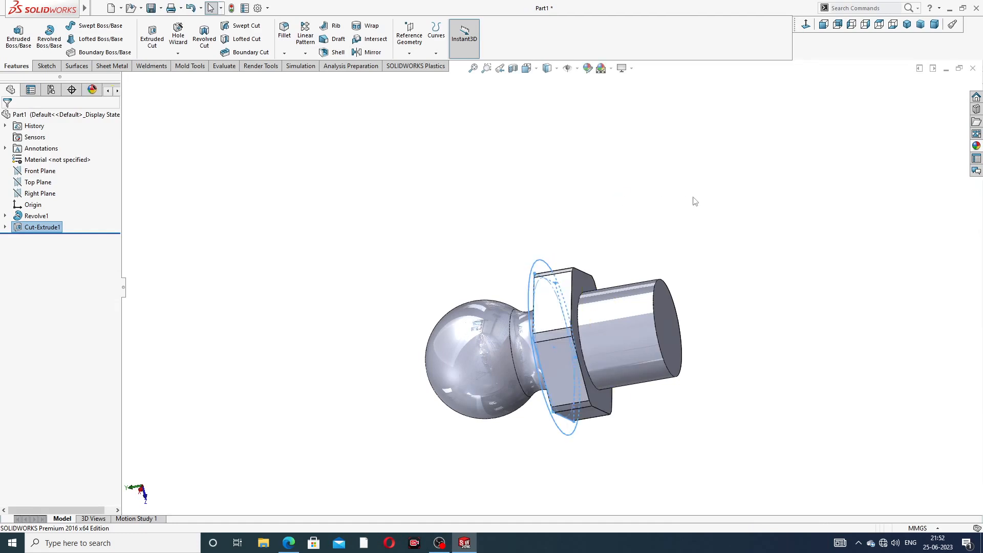
left_click(688, 220)
- Inspect the hexagonal flange from several sides and compare the body with the grease nipple PDF drawing
mouse_move(689, 235)
middle_mouse_down()
mouse_move(766, 125)
mouse_move(739, 170)
middle_mouse_up()
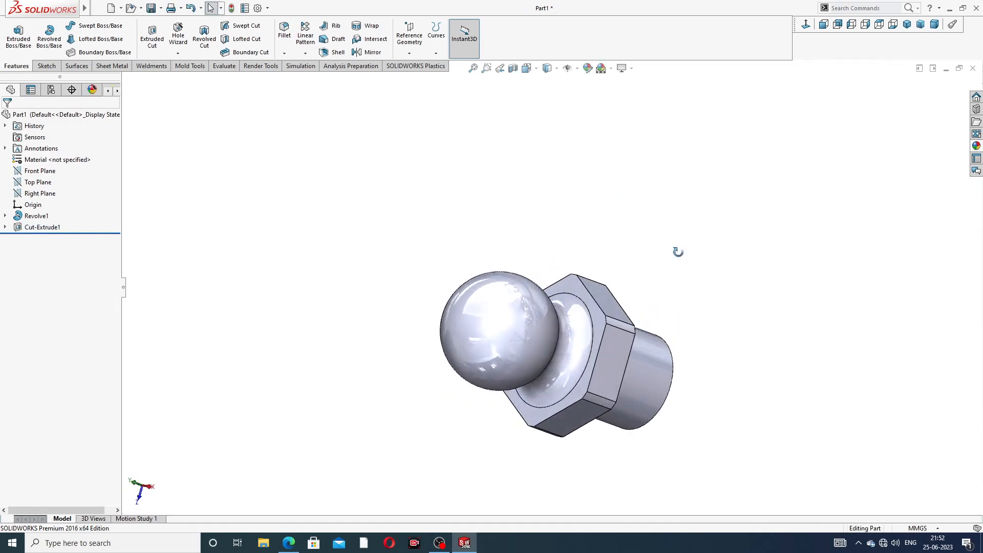
middle_click_drag(678, 252, 693, 181)
scroll(668, 297, "up", 3)
mouse_move(631, 305)
middle_mouse_down()
mouse_move(568, 210)
mouse_move(640, 235)
mouse_move(641, 276)
mouse_move(627, 198)
mouse_move(643, 317)
middle_mouse_up()
scroll(701, 248, "down", 2)
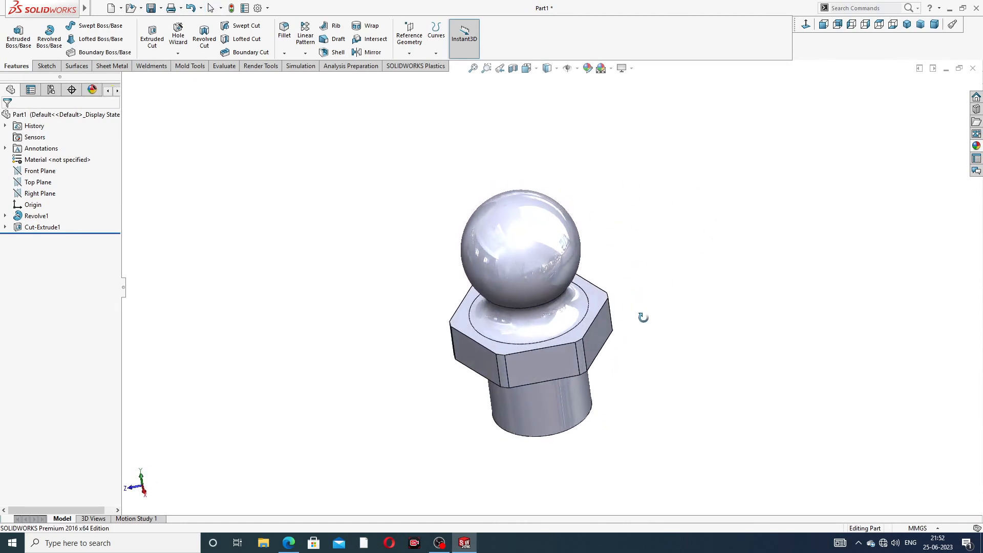
middle_click_drag(624, 231, 564, 167)
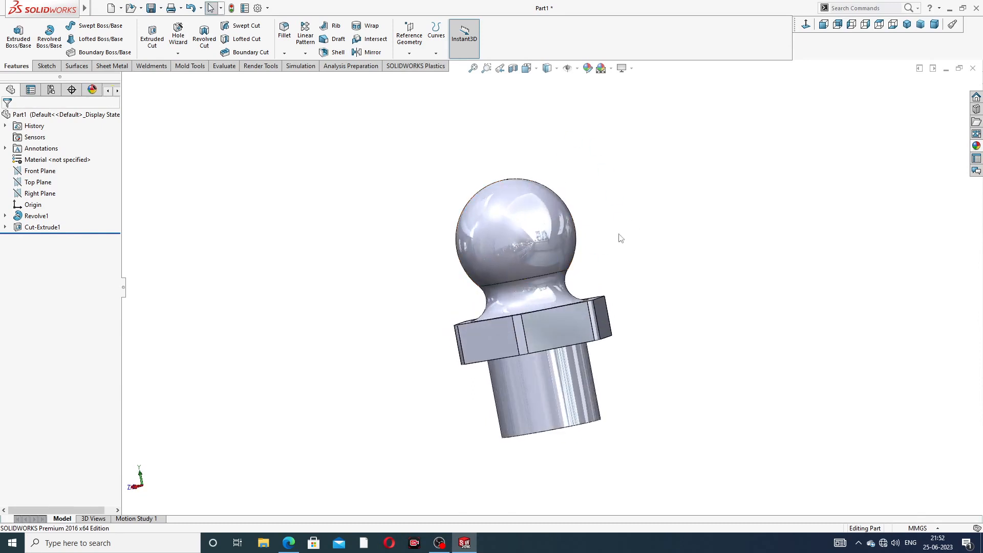
middle_click_drag(591, 267, 663, 307)
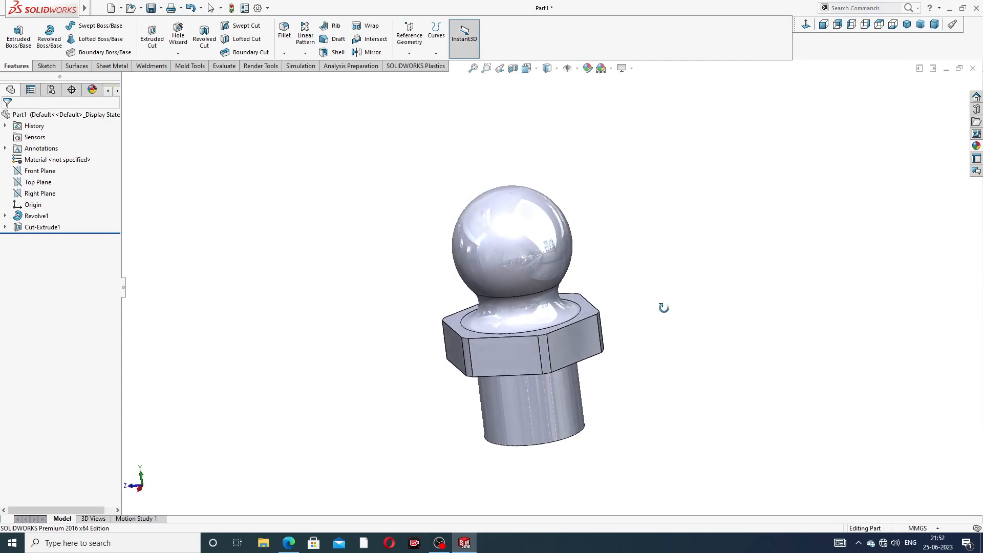
left_click(290, 544)
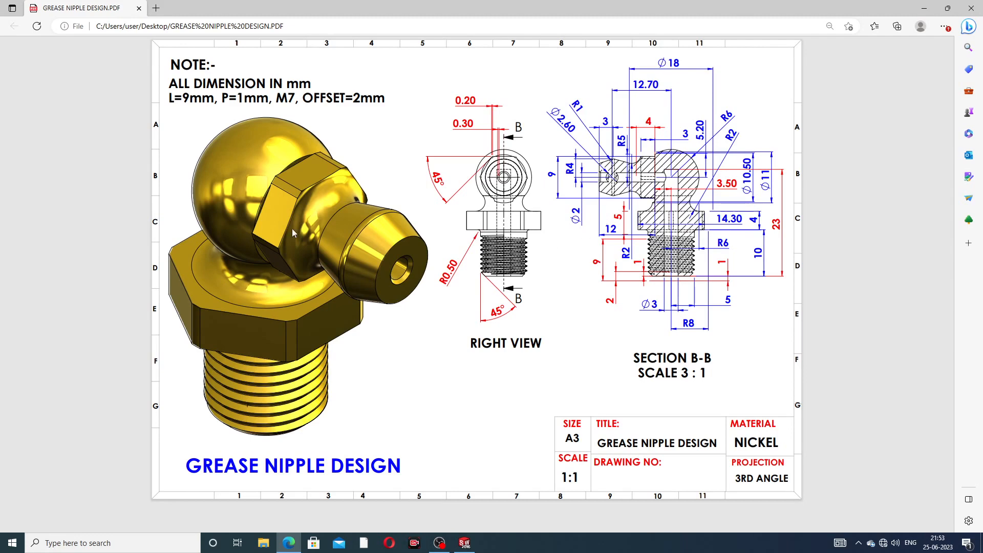
left_click(289, 542)
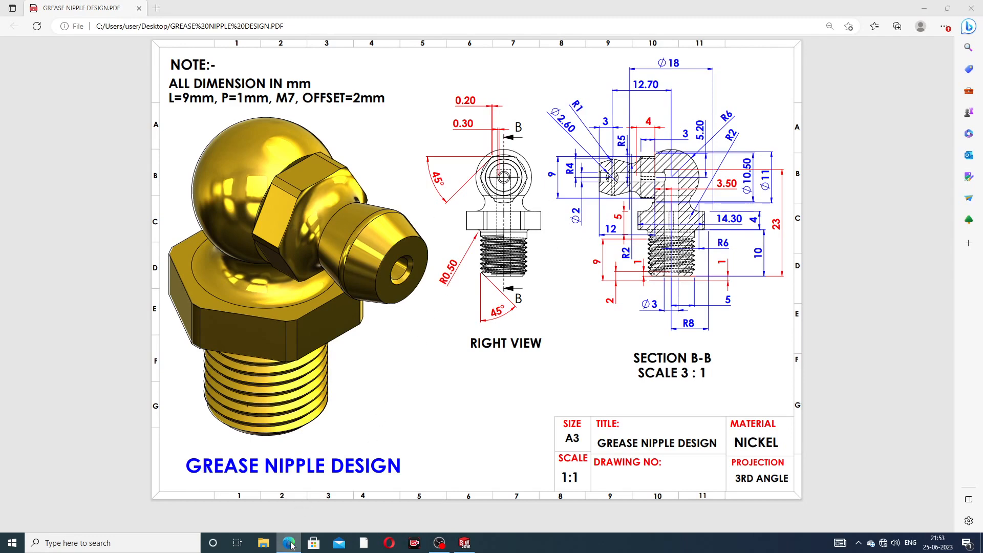
- Check the PDF drawing and fillet the edge between the cylindrical shank and the flange's underside with a 0.5 mm radius
middle_click_drag(588, 227, 605, 217)
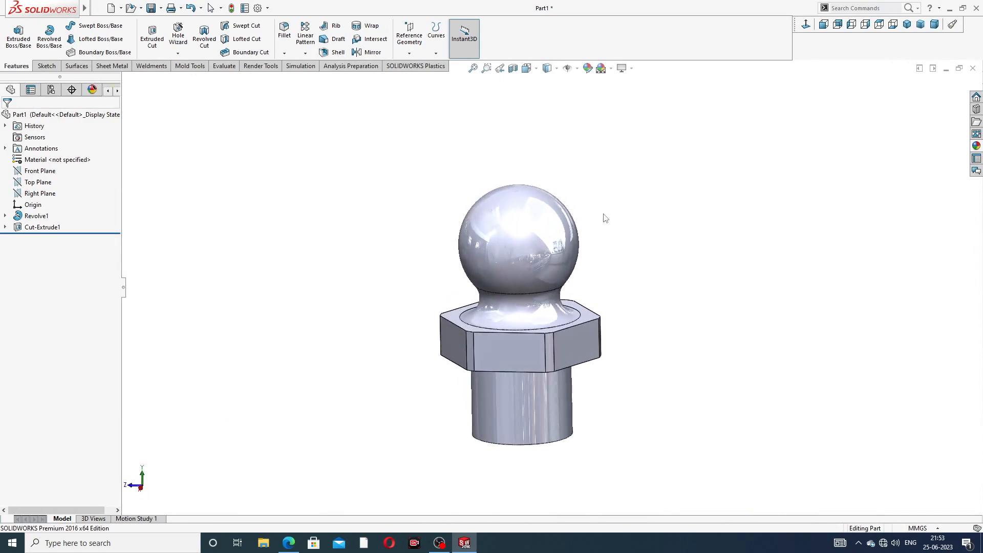
middle_click_drag(633, 322, 647, 204)
scroll(545, 366, "down", 3)
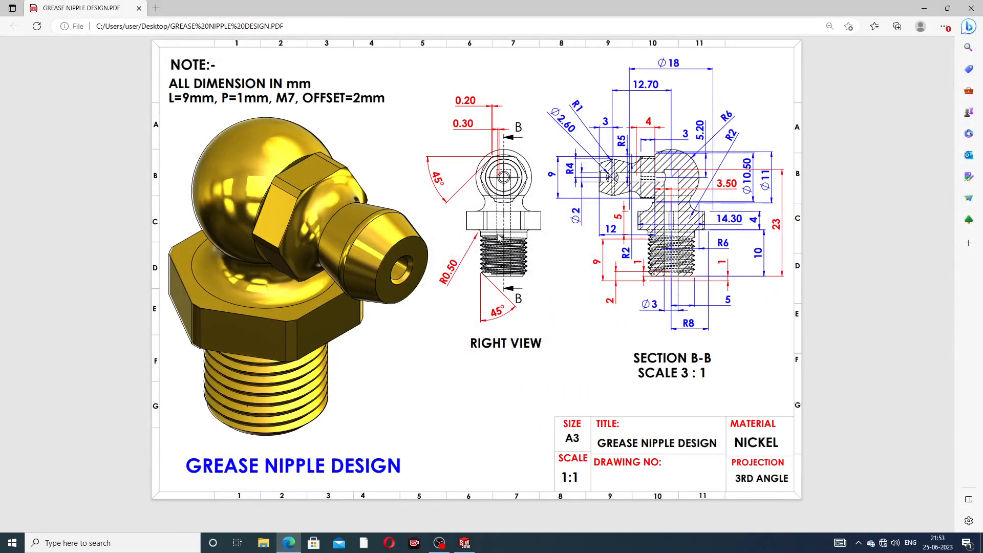
left_click(288, 543)
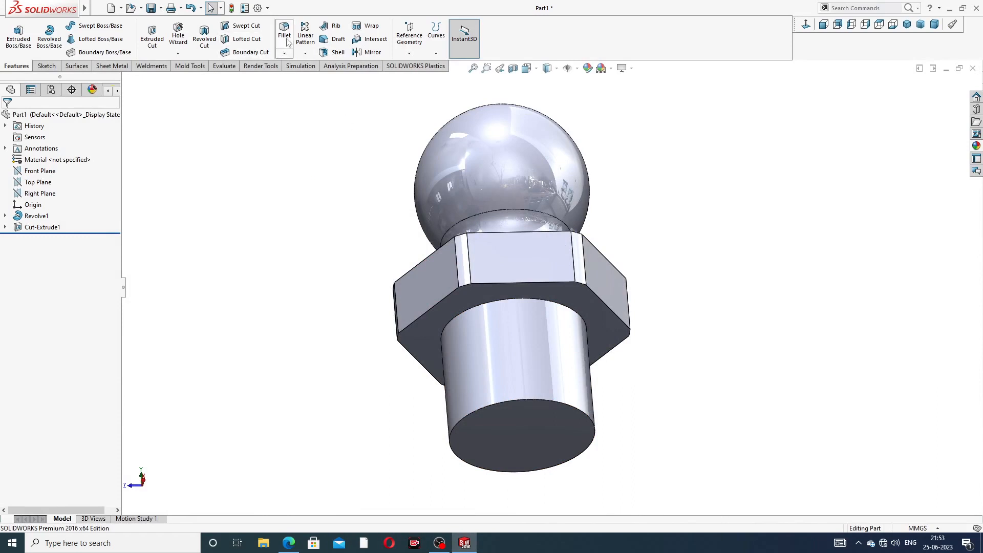
left_click(284, 31)
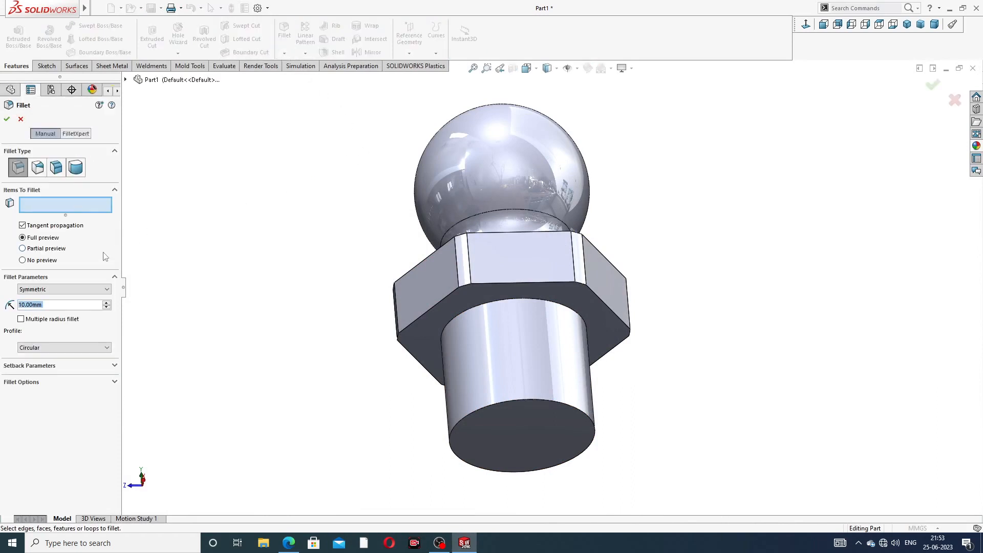
type("0.5")
key("Return")
scroll(520, 305, "down", 3)
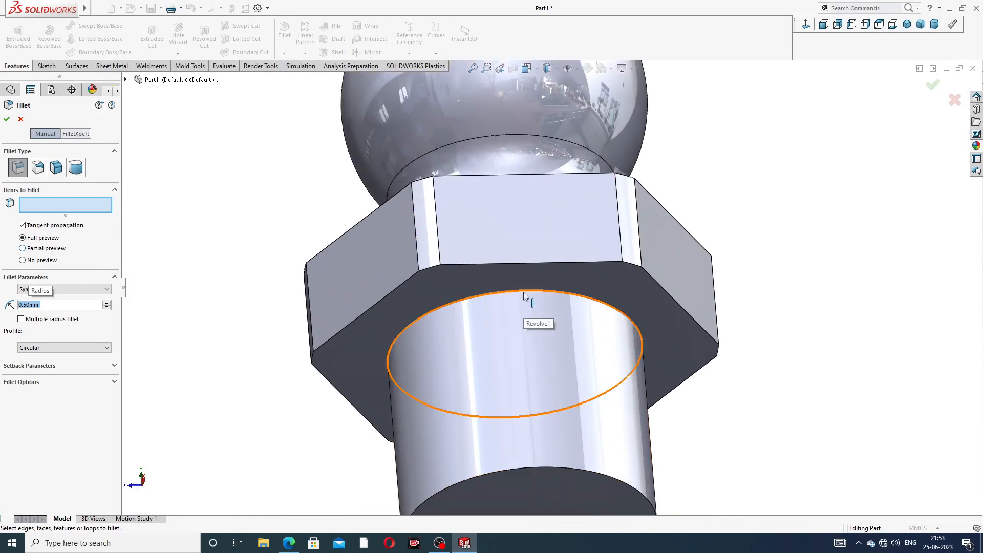
left_click(523, 292)
left_click(932, 88)
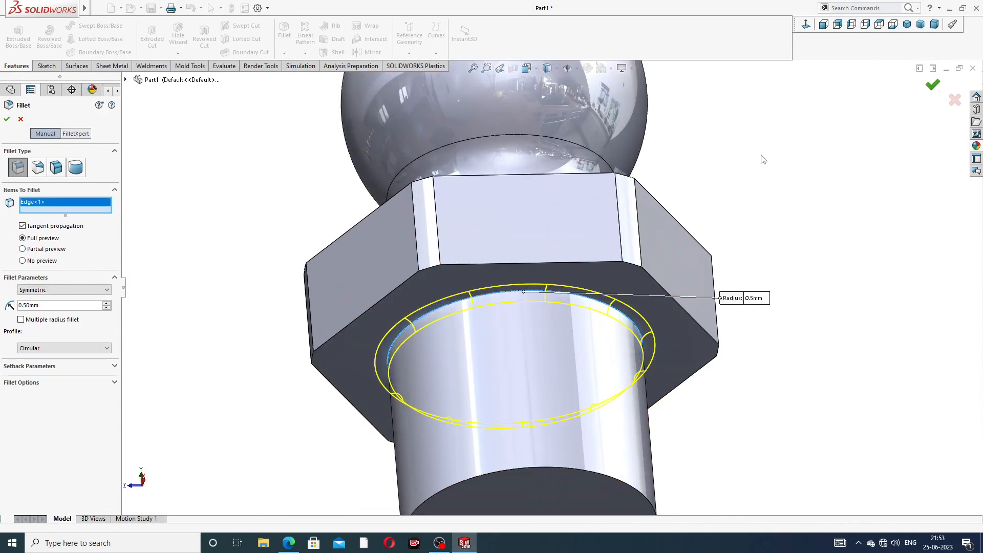
scroll(736, 170, "up", 5)
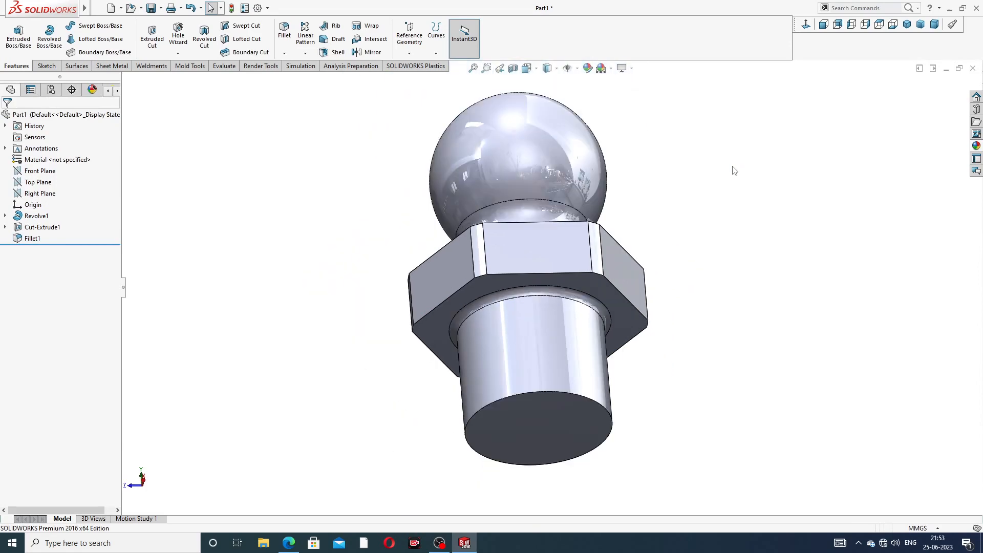
- Check the PDF drawing and sketch a circle about 4.15 mm in diameter at the origin on the shank's end face
middle_click_drag(736, 171, 647, 263)
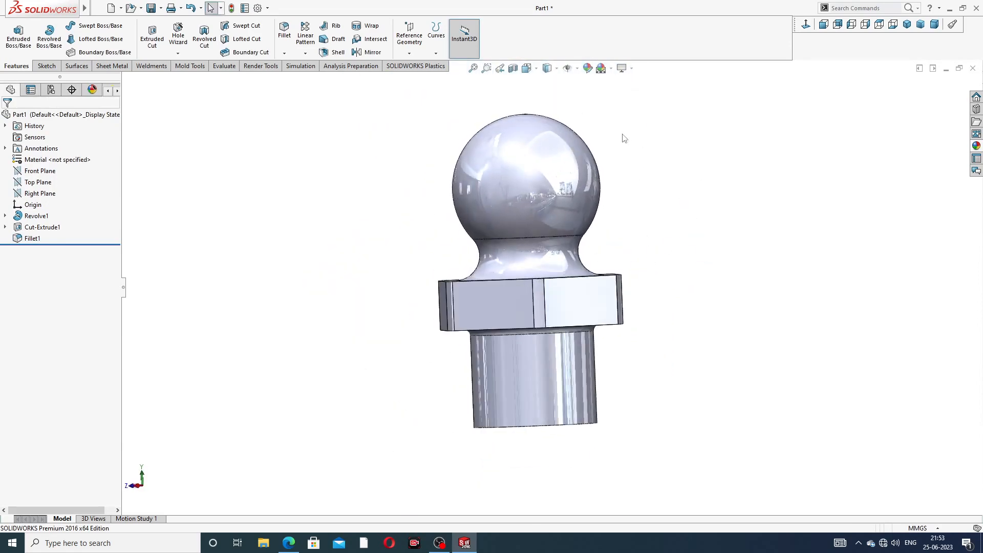
middle_click_drag(623, 141, 620, 172)
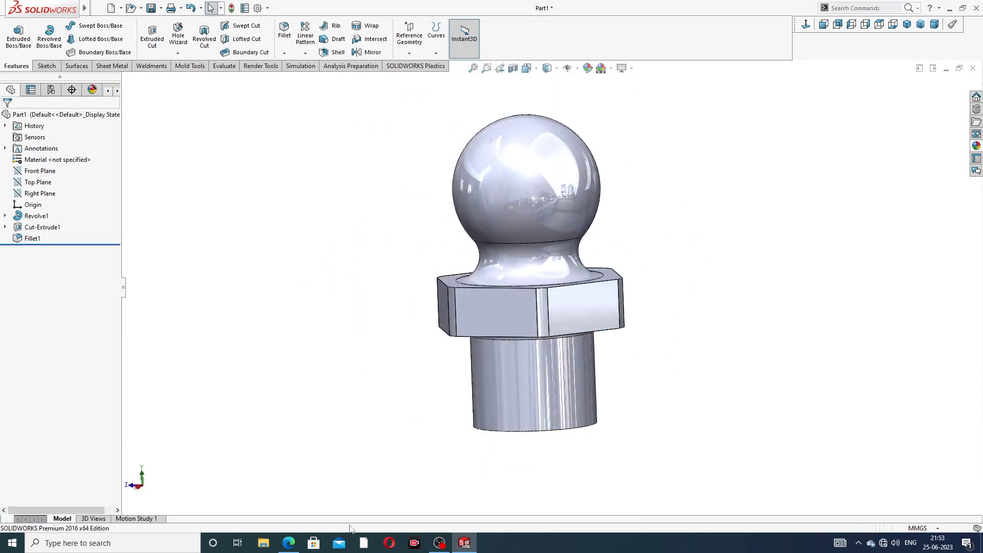
left_click(288, 542)
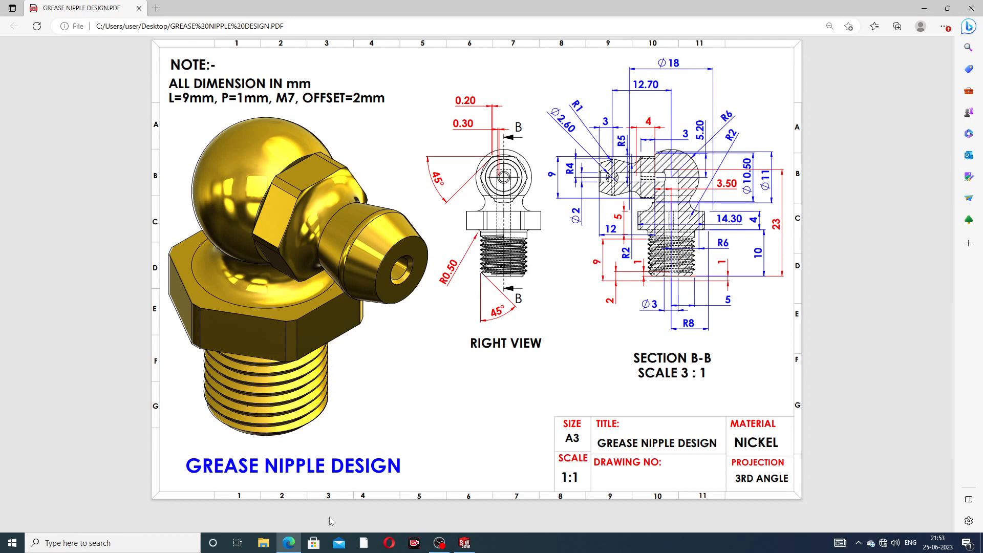
left_click(296, 542)
middle_click_drag(638, 263, 646, 137)
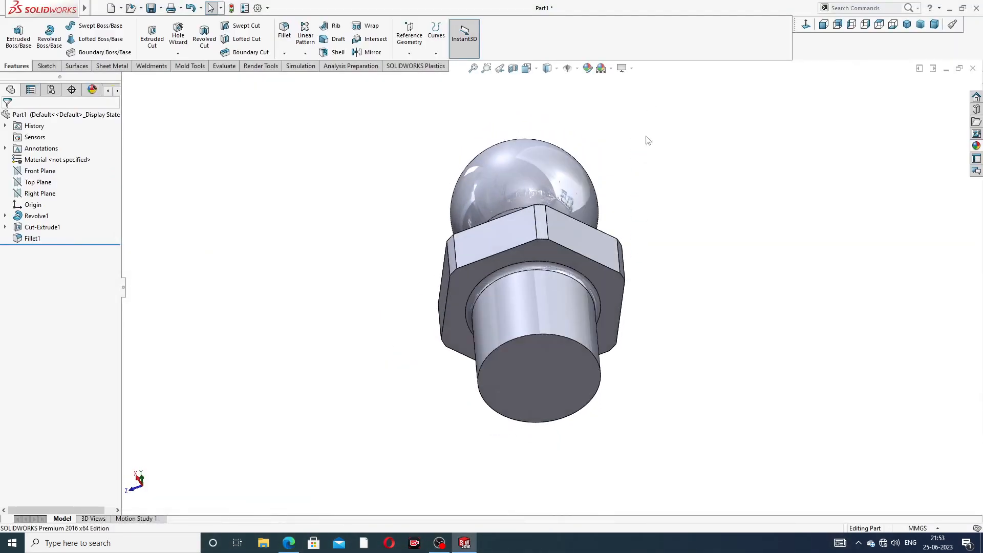
left_click(563, 359)
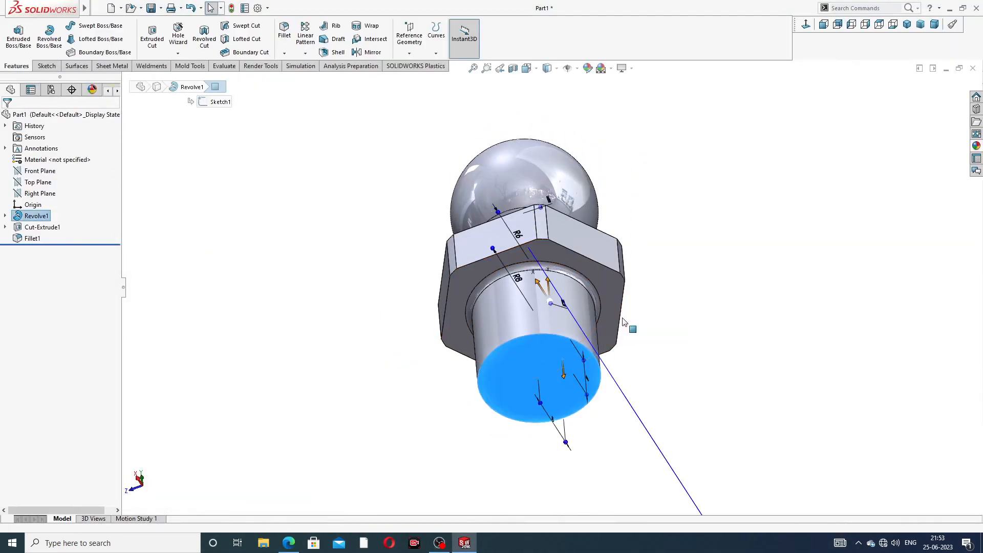
left_click(632, 328)
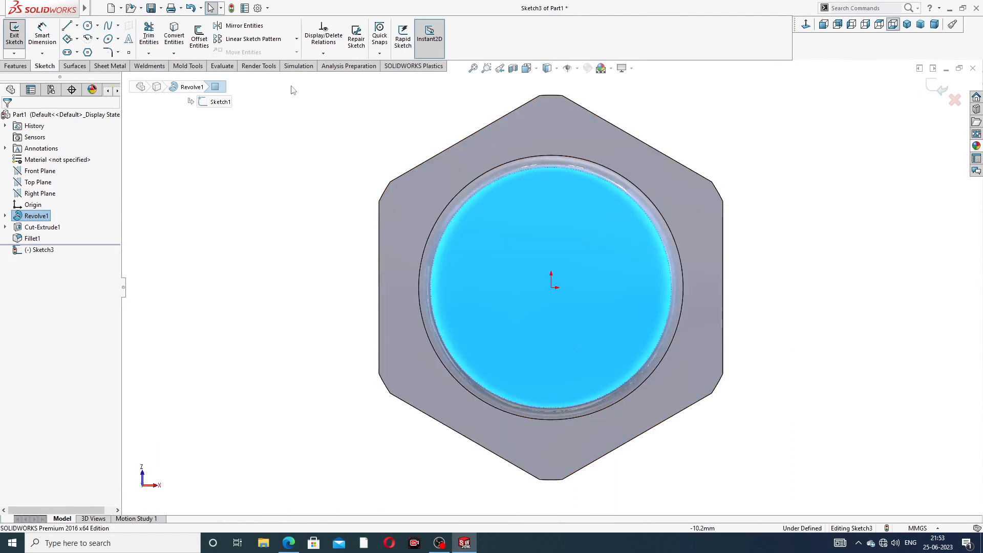
left_click(88, 25)
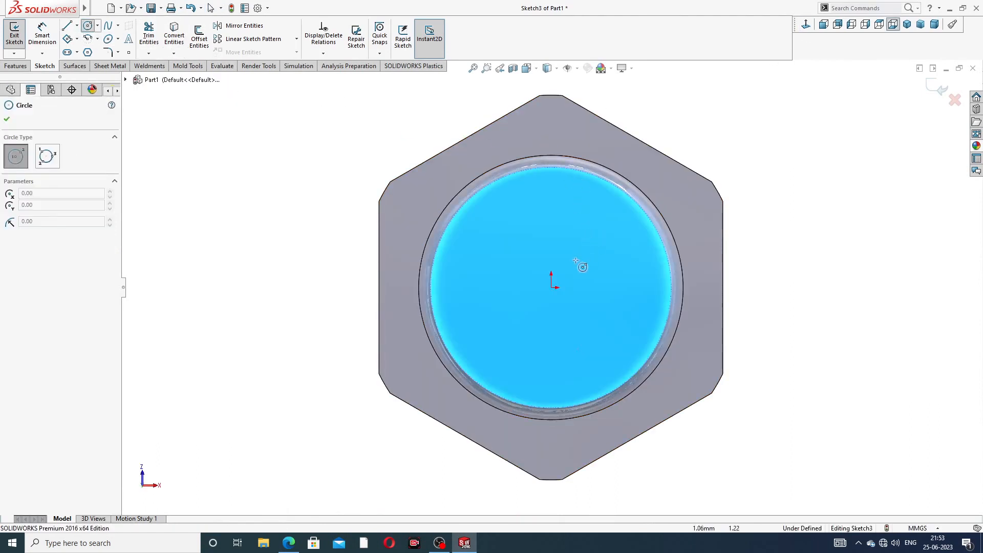
left_click(551, 287)
left_click(587, 252)
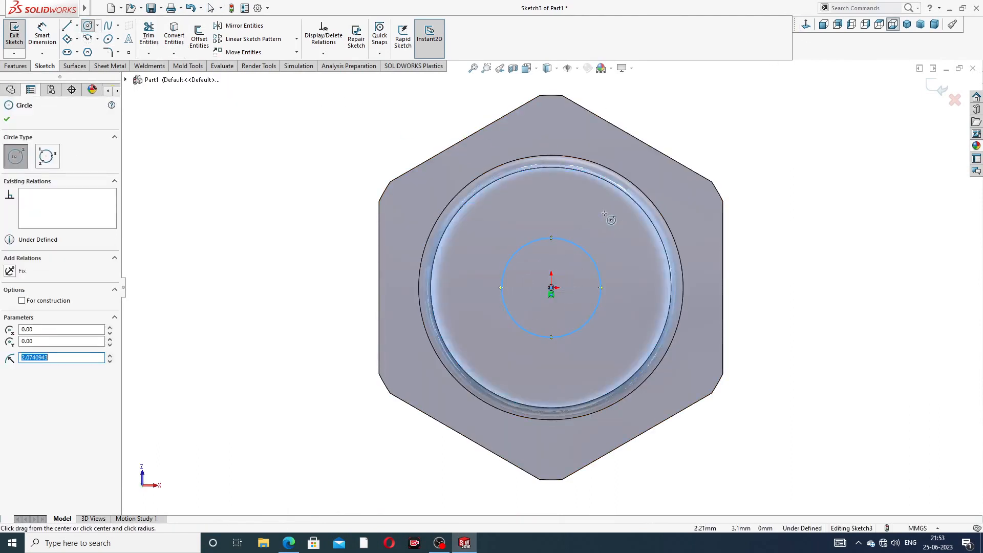
right_click(604, 213)
left_click(625, 219)
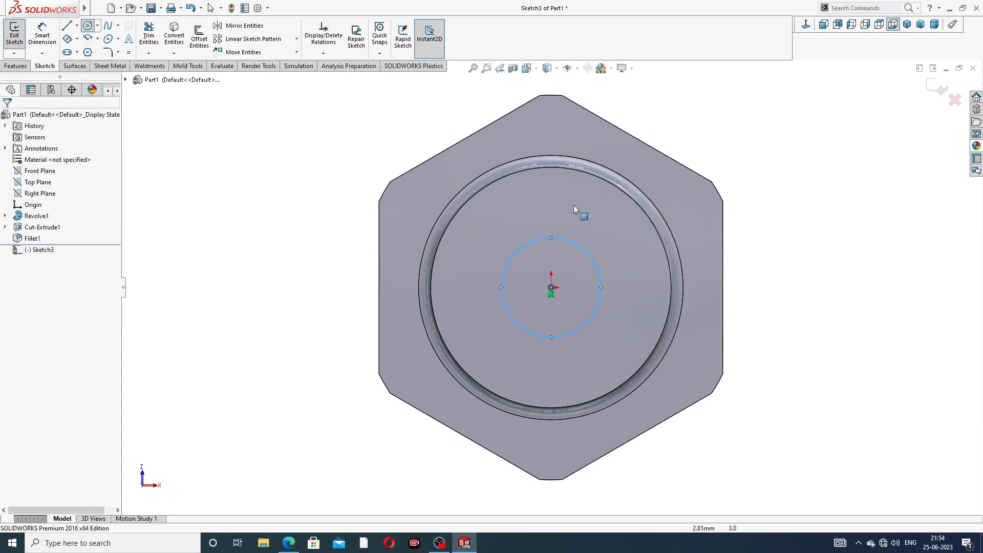
- Dimension the circle's diameter as 3 mm and leave Smart Dimension
left_click(43, 35)
left_click(553, 239)
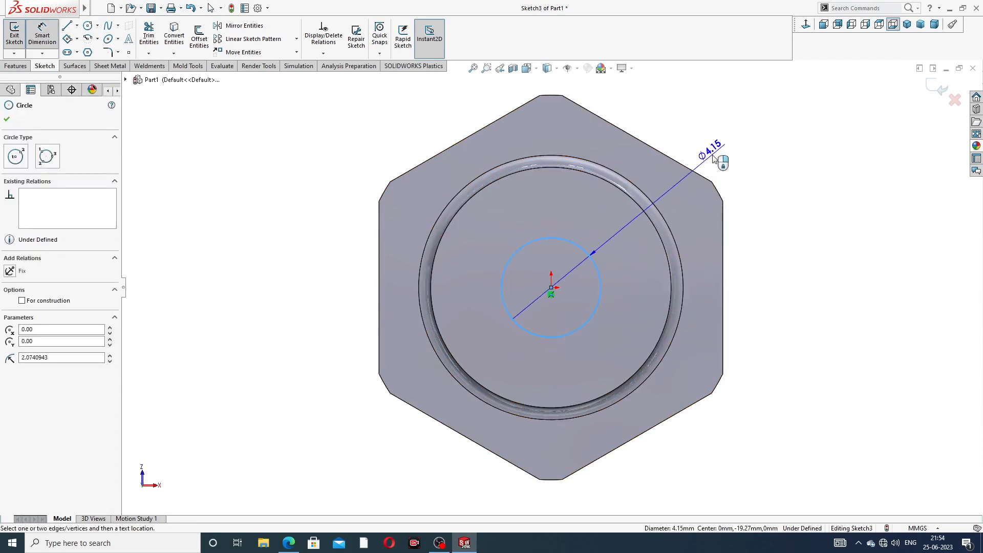
left_click(714, 159)
type("3")
key("Return")
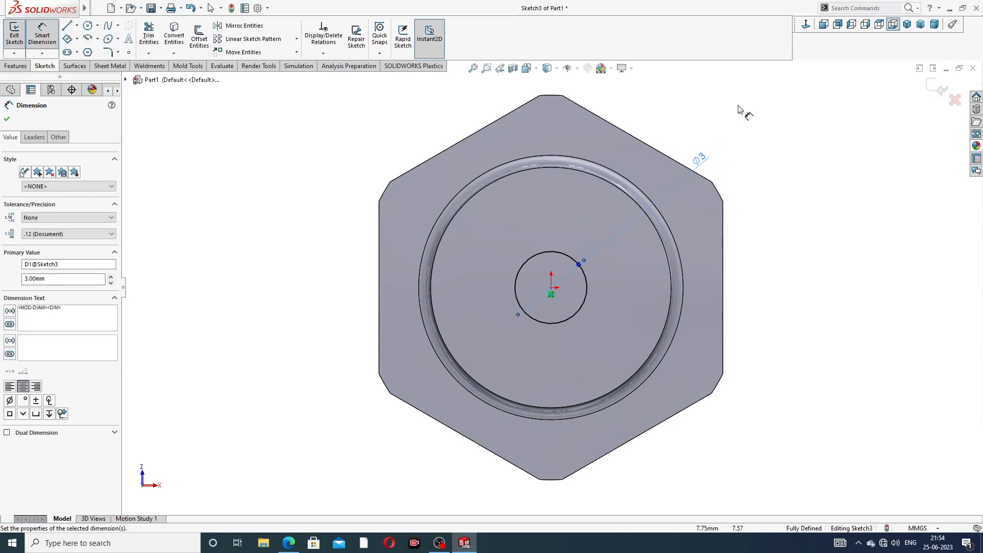
right_click(738, 109)
left_click(753, 136)
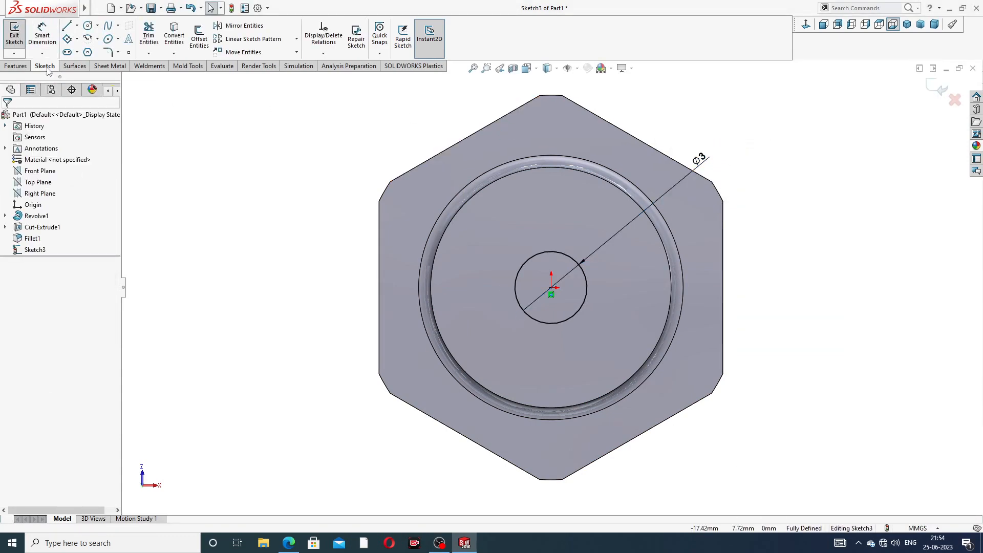
- Cut-extrude the 3 mm circle 23 mm deep as a blind bore from the shank's end face into the body
left_click(16, 66)
left_click(152, 39)
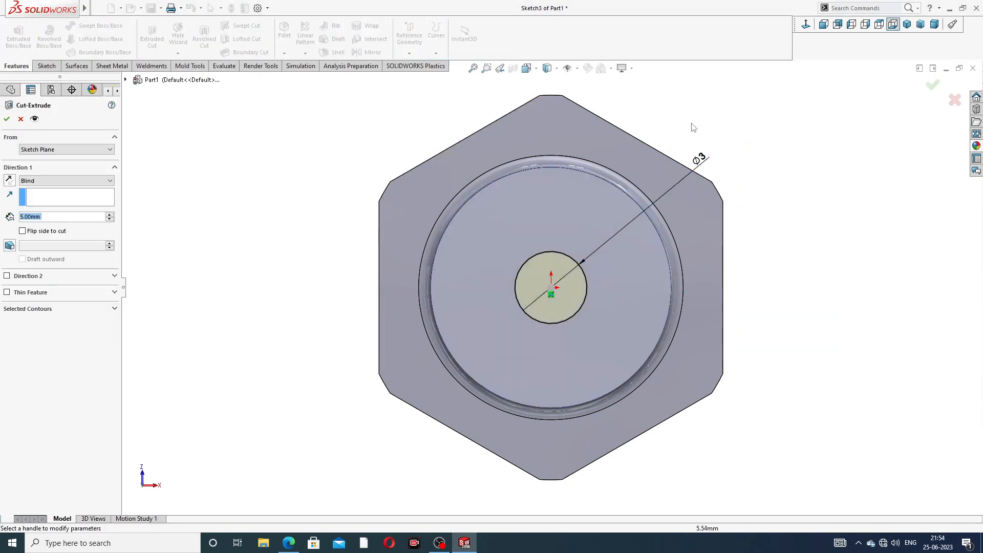
middle_click_drag(693, 127, 472, 198)
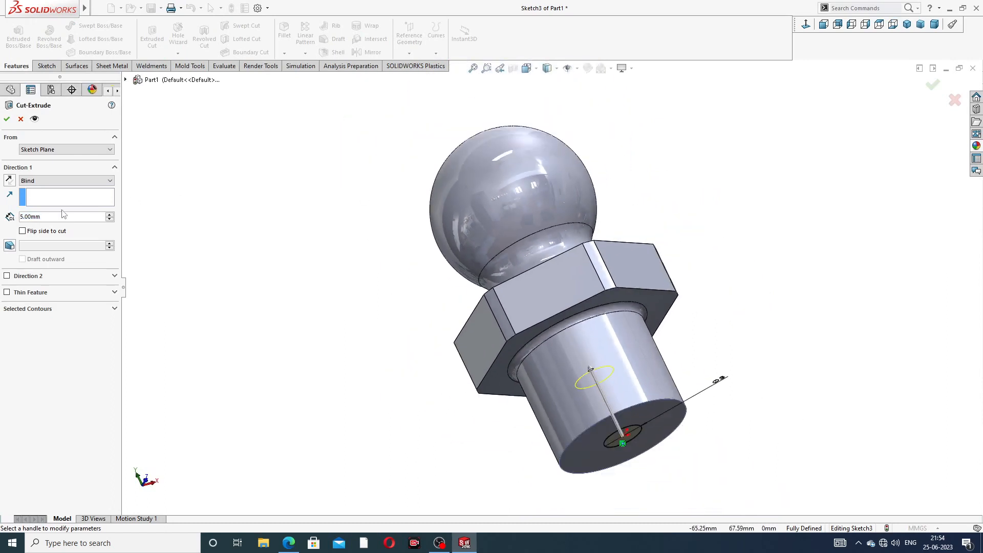
left_click_drag(49, 217, 14, 217)
type("23")
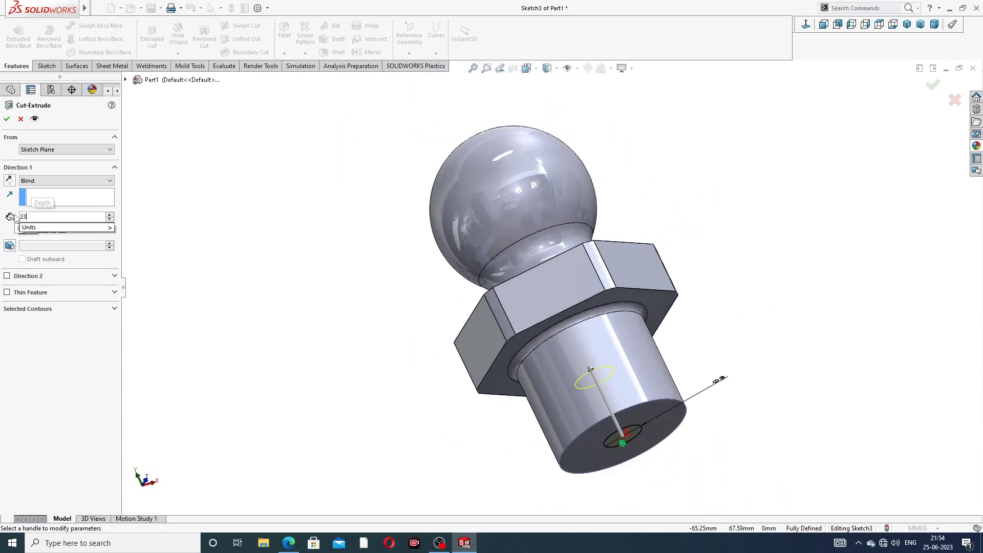
key("Return")
middle_click_drag(637, 133, 618, 147)
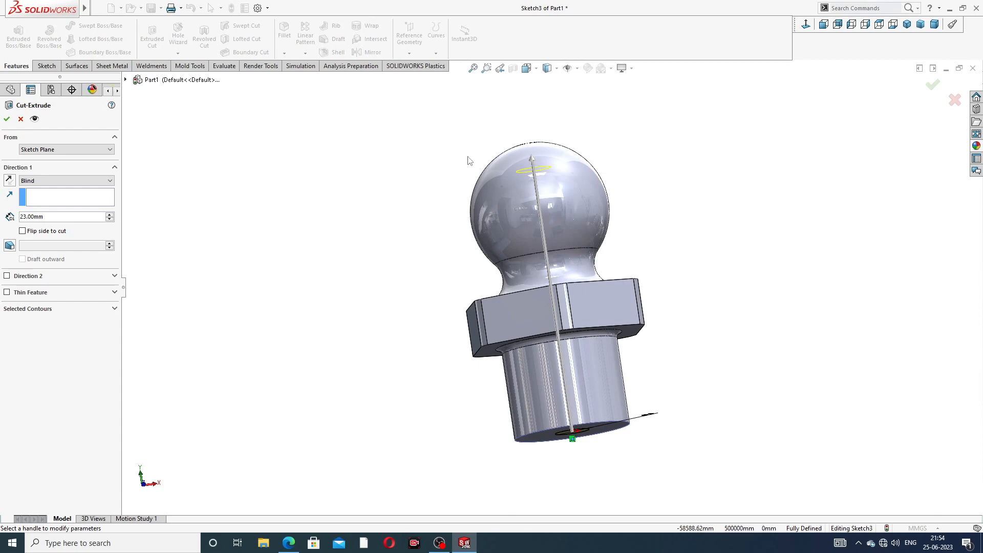
scroll(585, 216, "up", 1)
middle_click_drag(585, 217, 614, 246)
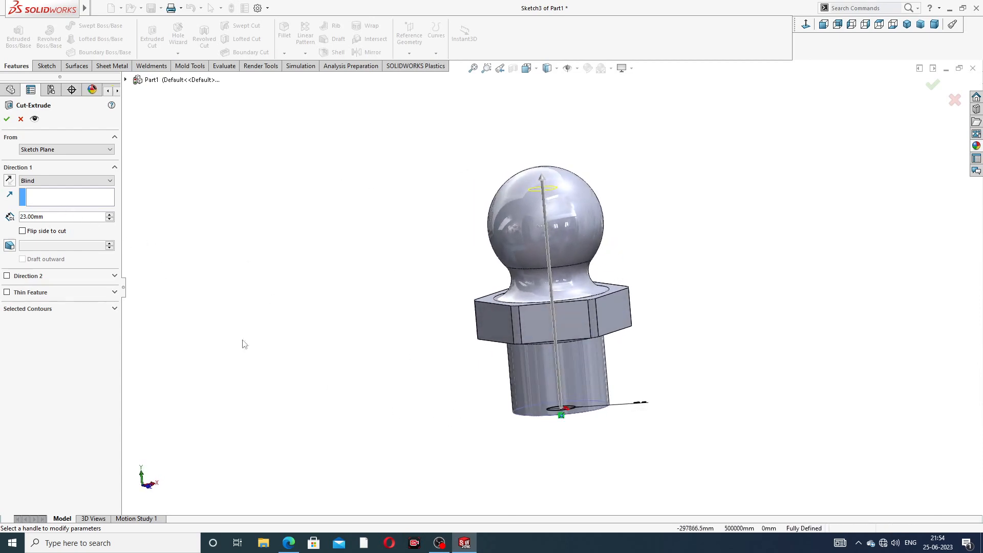
left_click(6, 119)
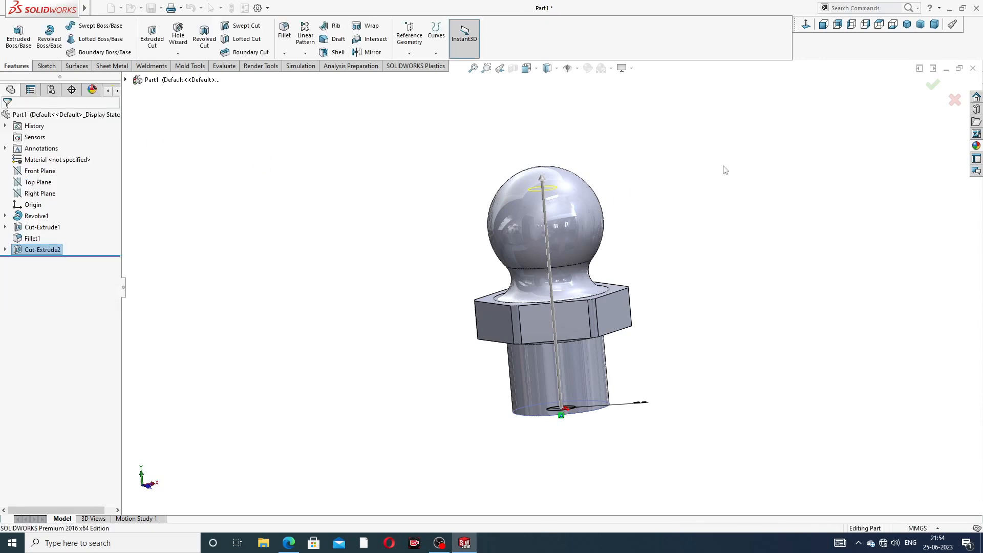
- Section the part along the Front Plane to inspect the central bore, restore the full body and view it from below
middle_click_drag(676, 233, 755, 287)
left_click(513, 68)
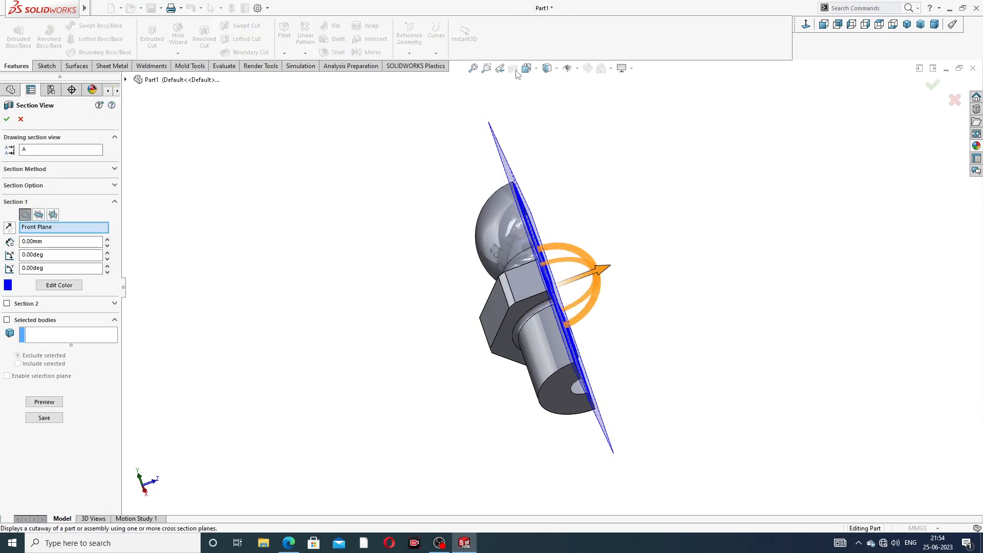
middle_click_drag(731, 209, 631, 272)
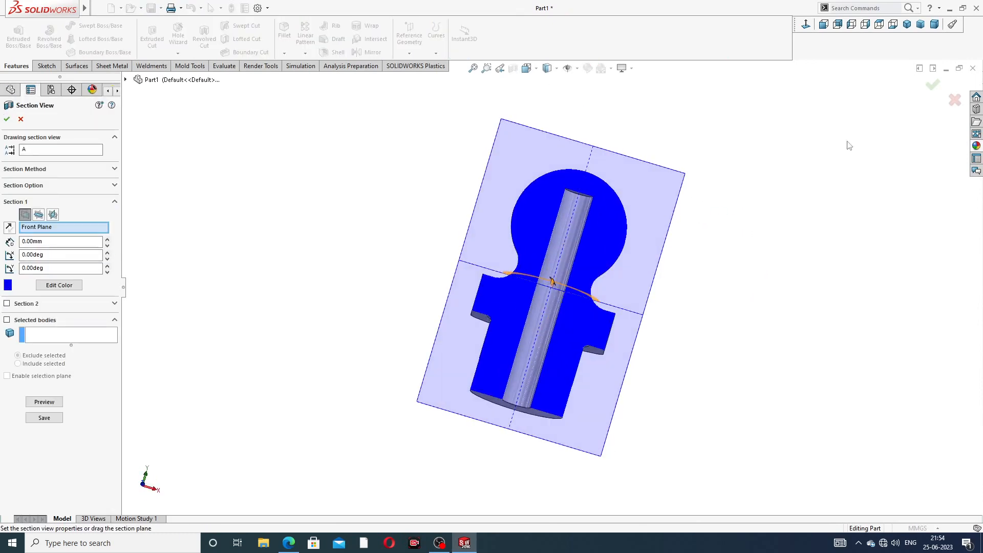
left_click(934, 86)
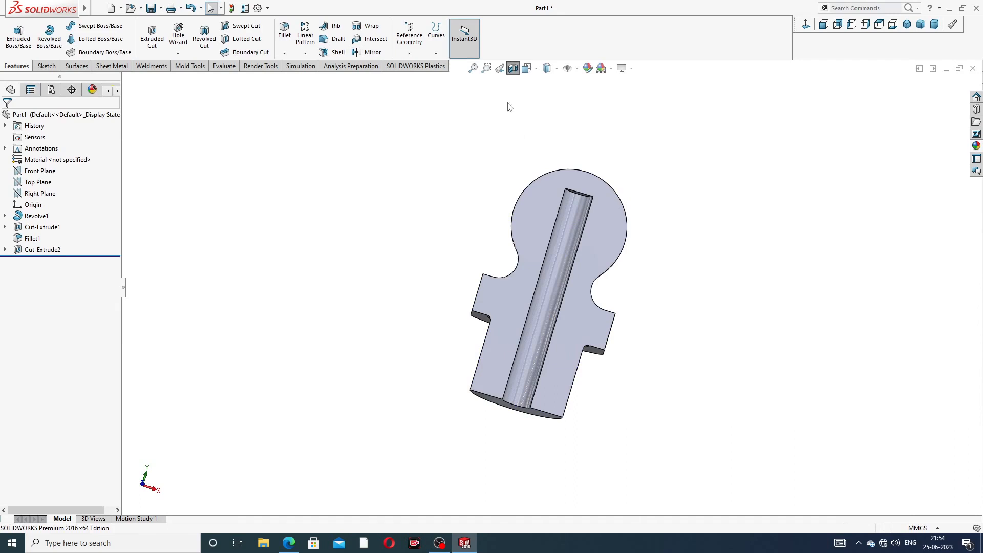
left_click(513, 68)
scroll(665, 208, "up", 3)
middle_click_drag(649, 218, 654, 155)
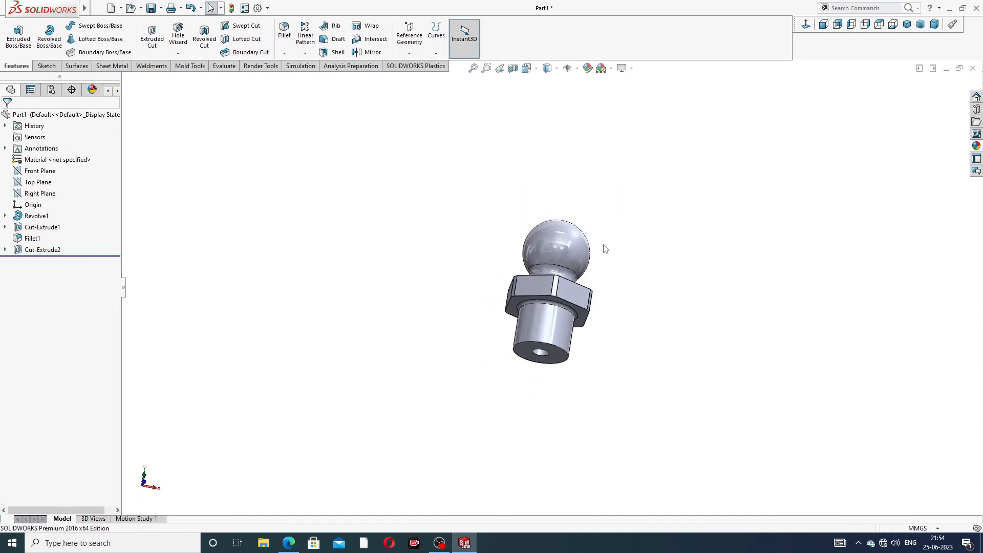
middle_click_drag(509, 283, 564, 324)
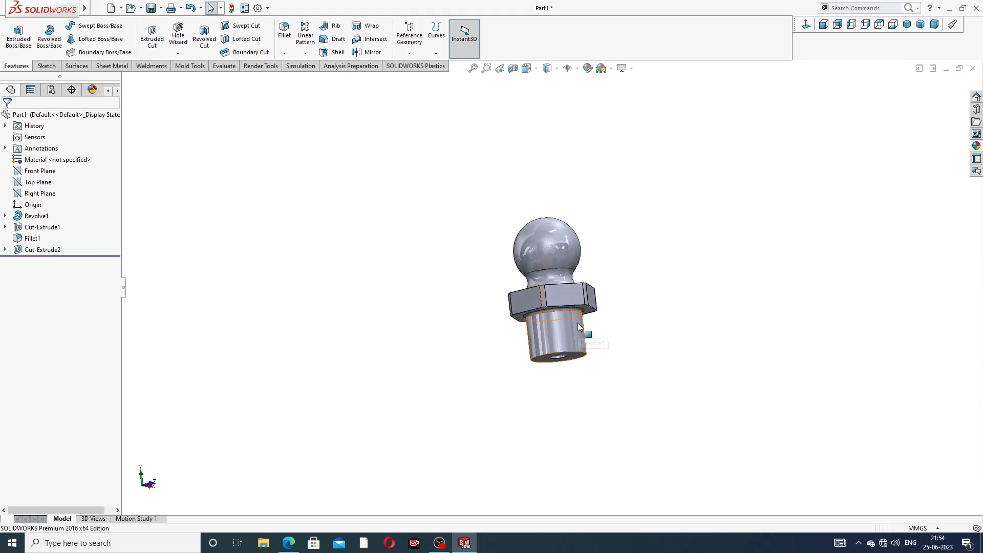
scroll(578, 322, "down", 2)
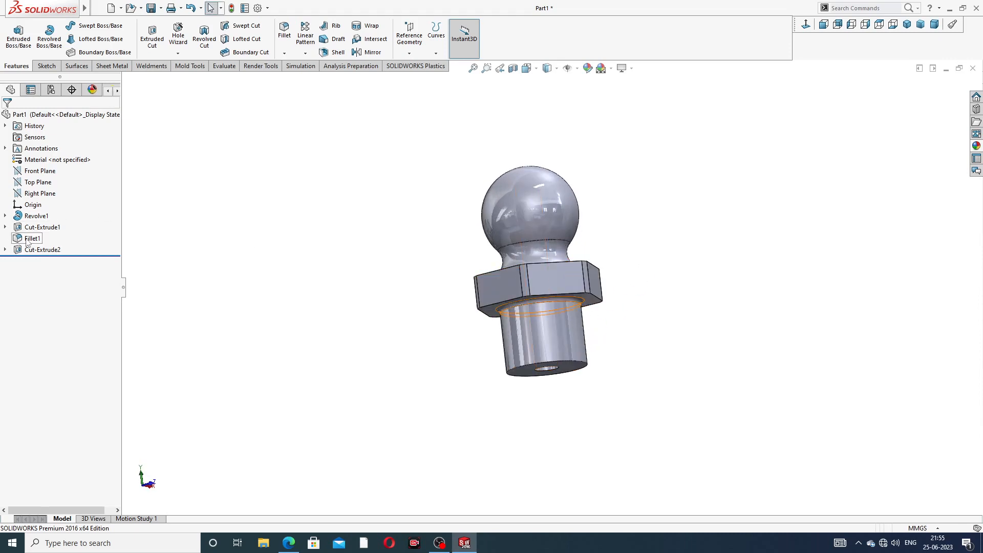
- Edit the revolve's profile sketch facing the front and dimension the shank's vertical edge as 10 mm
left_click(5, 216)
left_click(51, 227)
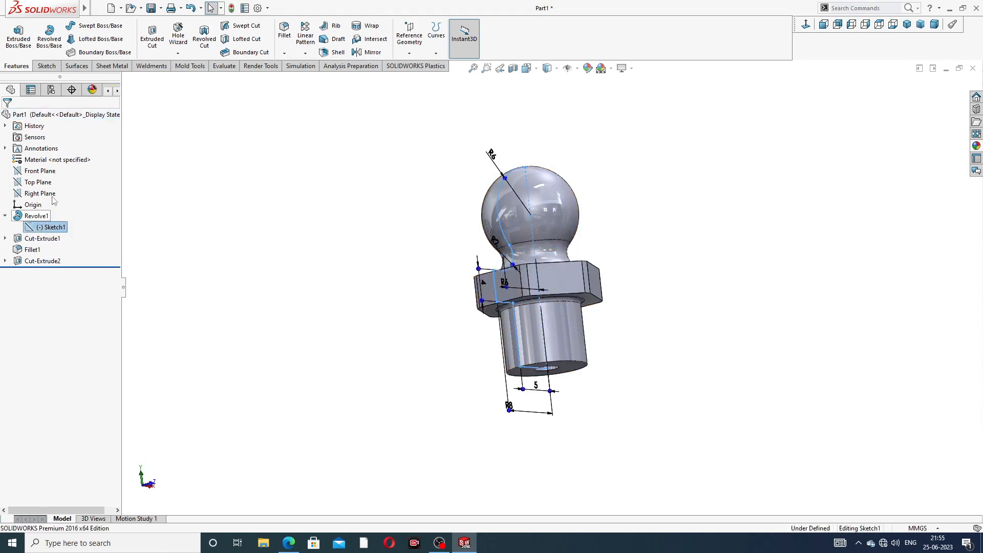
mouse_move(599, 228)
middle_mouse_down()
mouse_move(606, 193)
mouse_move(666, 181)
middle_mouse_up()
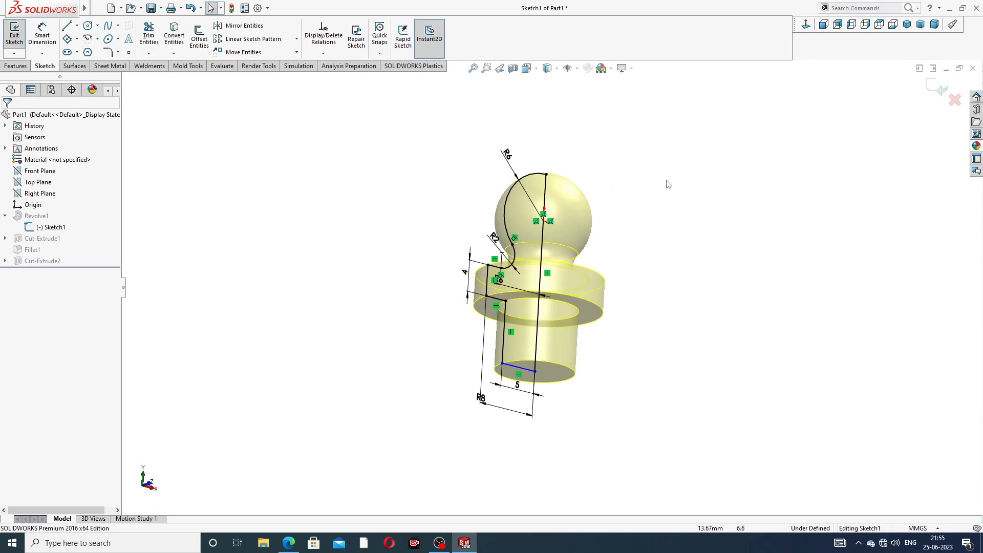
left_click(807, 26)
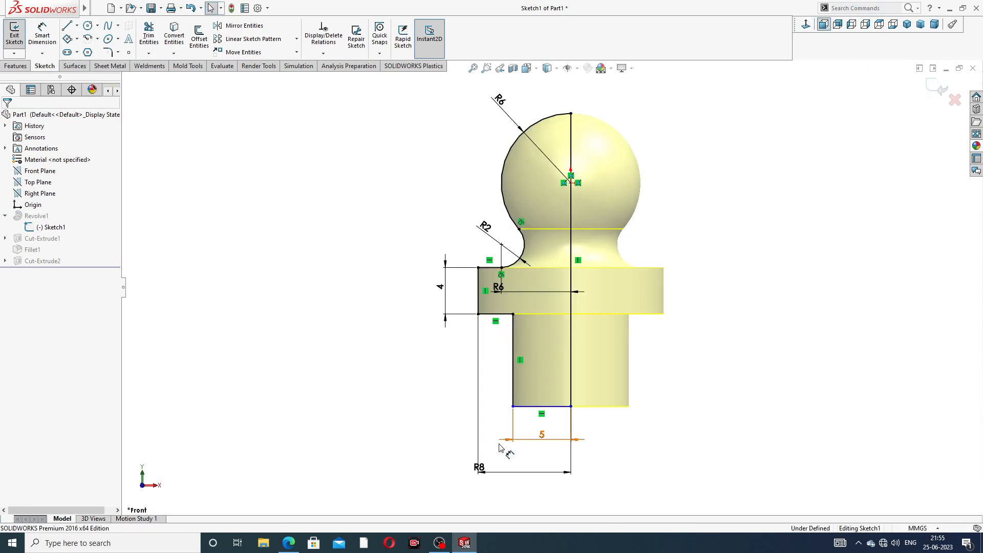
left_click(480, 468)
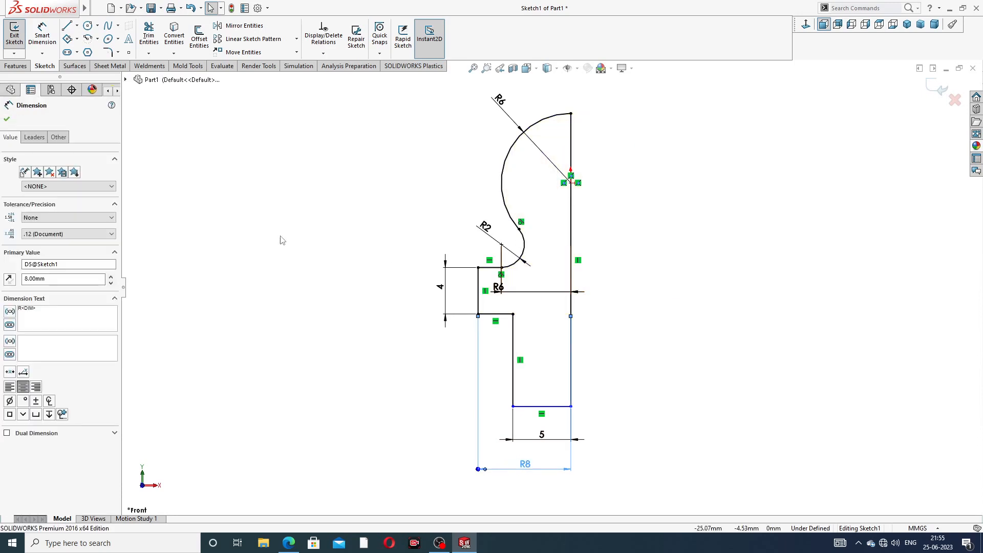
left_click(42, 33)
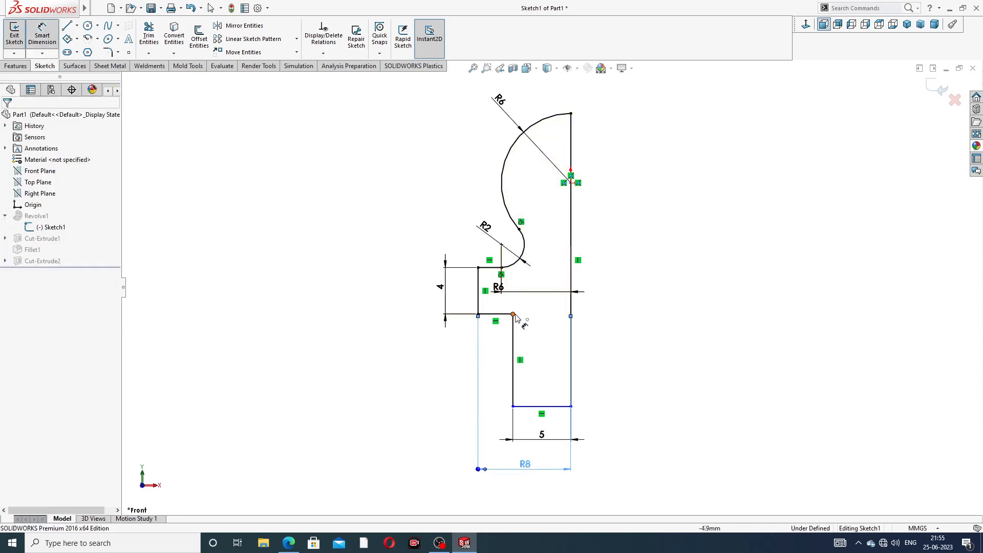
left_click(513, 361)
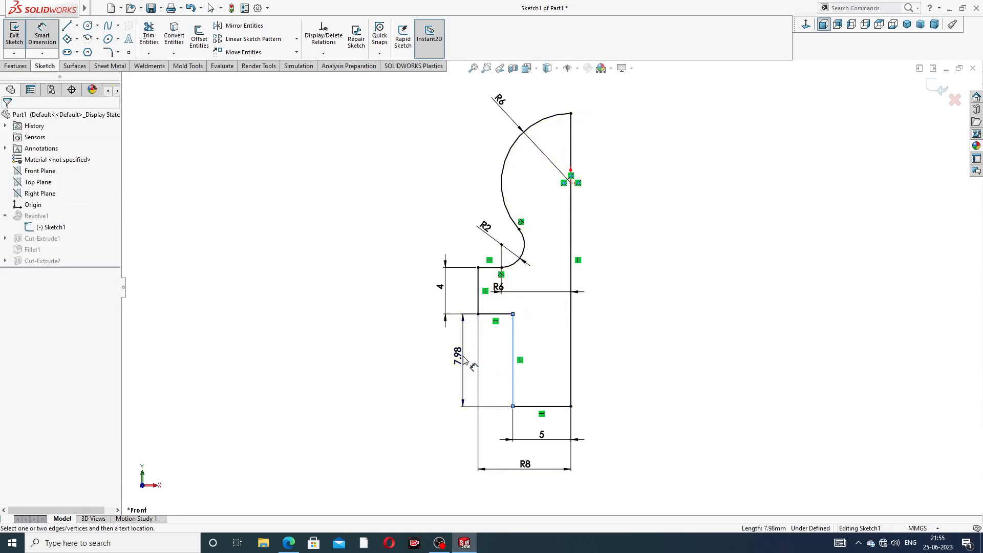
left_click(464, 360)
type("10")
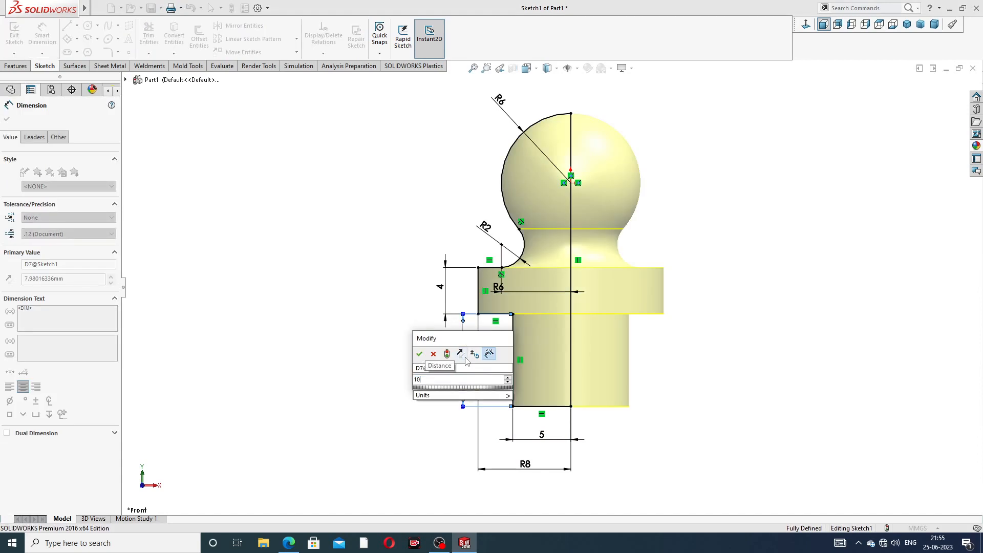
key("Return")
left_click(690, 314)
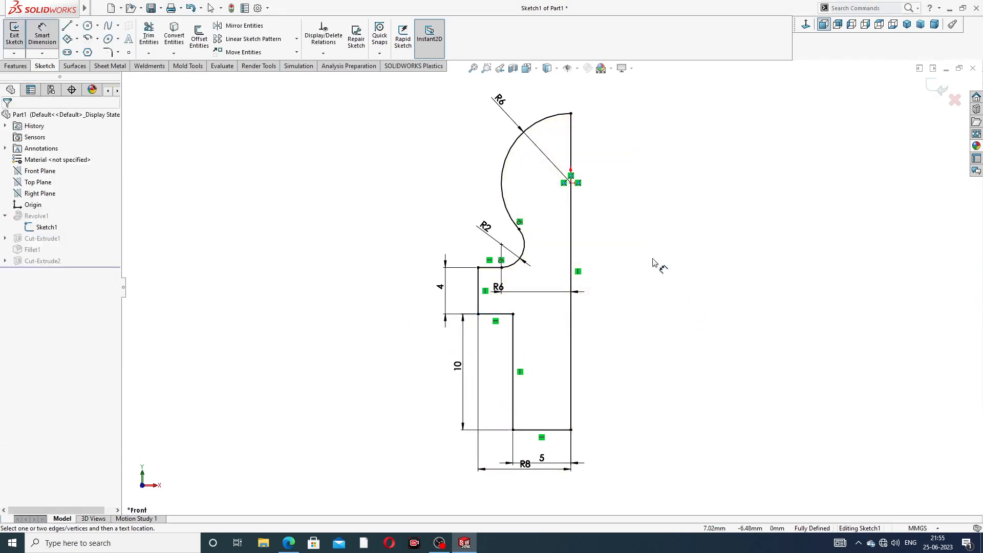
- Reposition the 10 mm, 5 mm and R8 dimensions clear of each other and exit the profile sketch to rebuild the part
left_click_drag(460, 369, 456, 369)
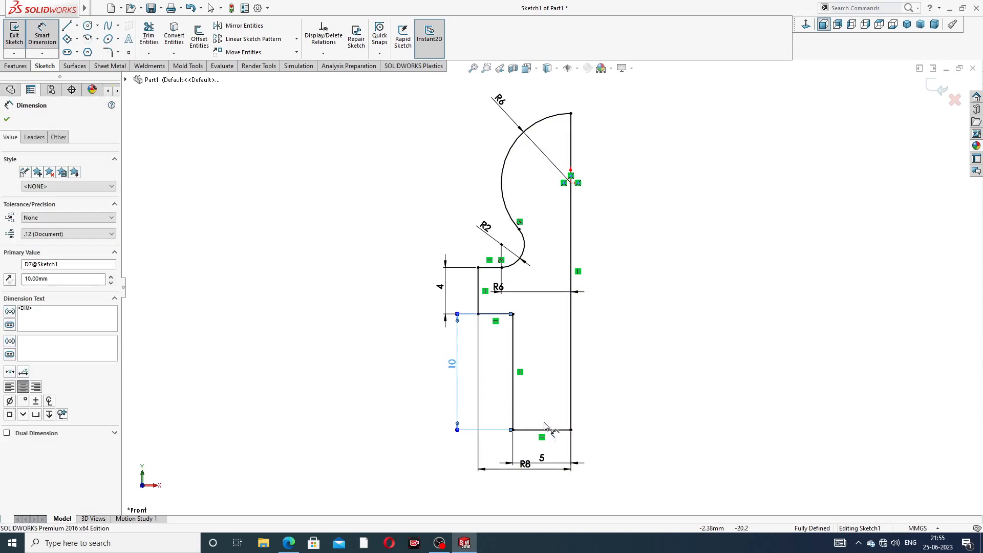
mouse_move(543, 462)
left_mouse_down()
mouse_move(542, 450)
mouse_move(527, 475)
left_mouse_up()
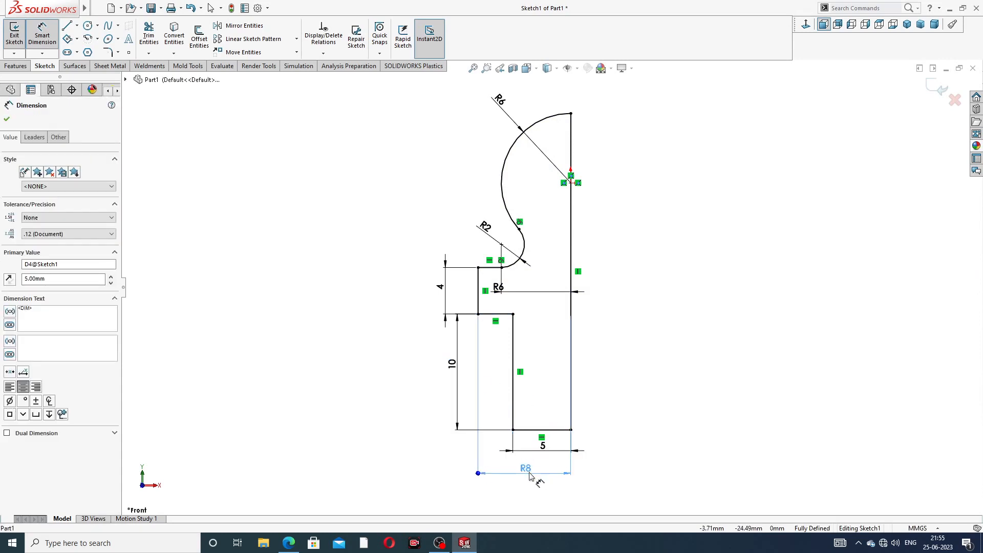
left_click(690, 320)
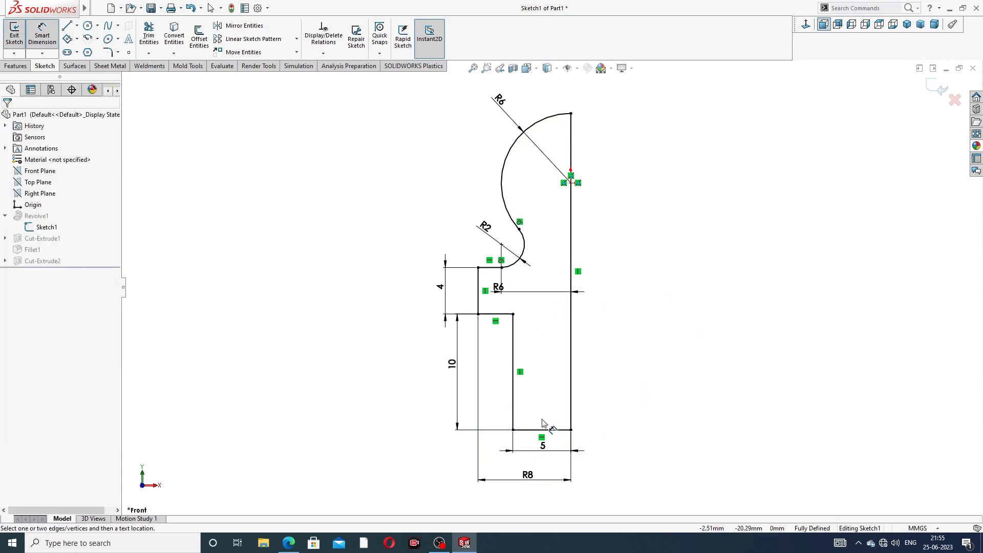
left_click(457, 364)
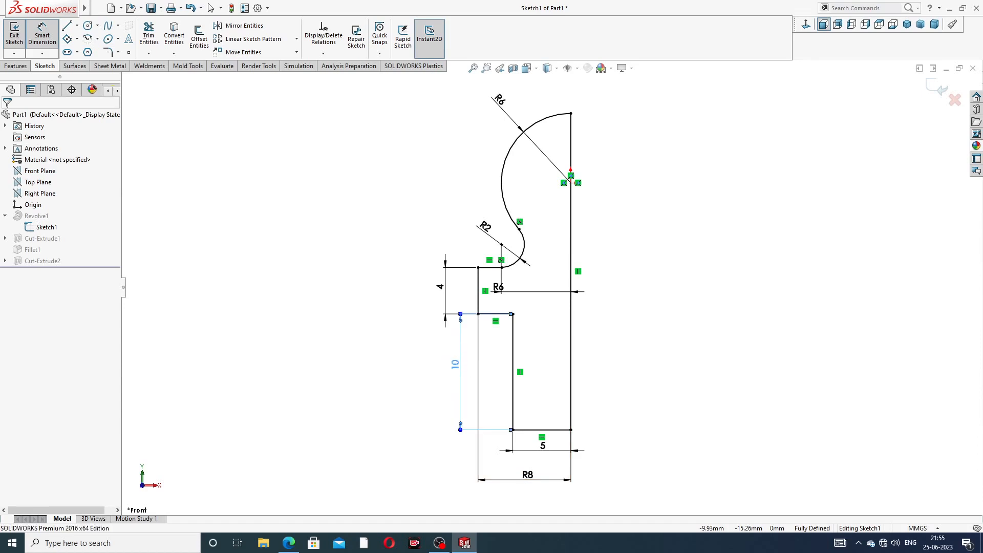
right_click(796, 123)
left_click(821, 151)
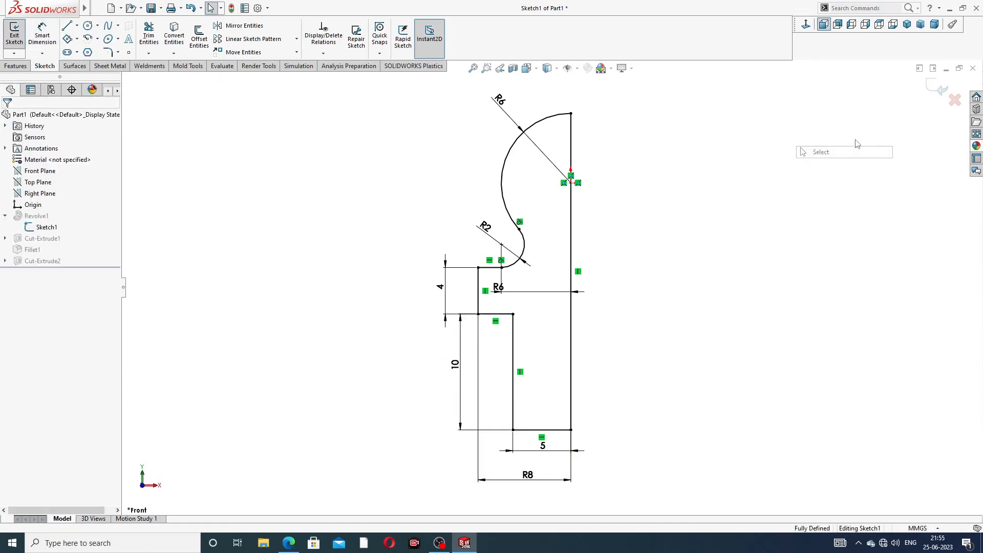
left_click(939, 88)
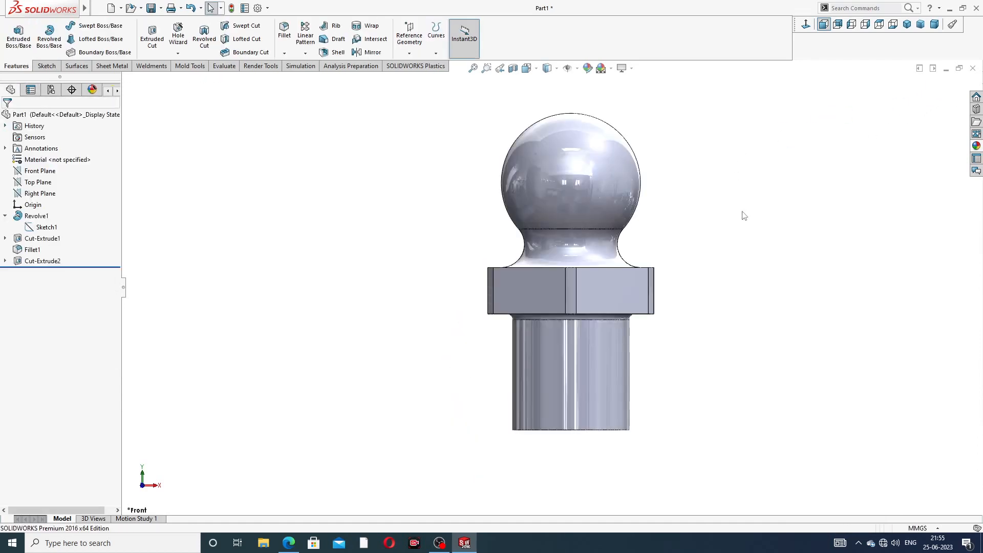
- Check the bore inside the lengthened shank with a Front Plane section view and turn the section off
middle_click_drag(744, 215, 644, 148)
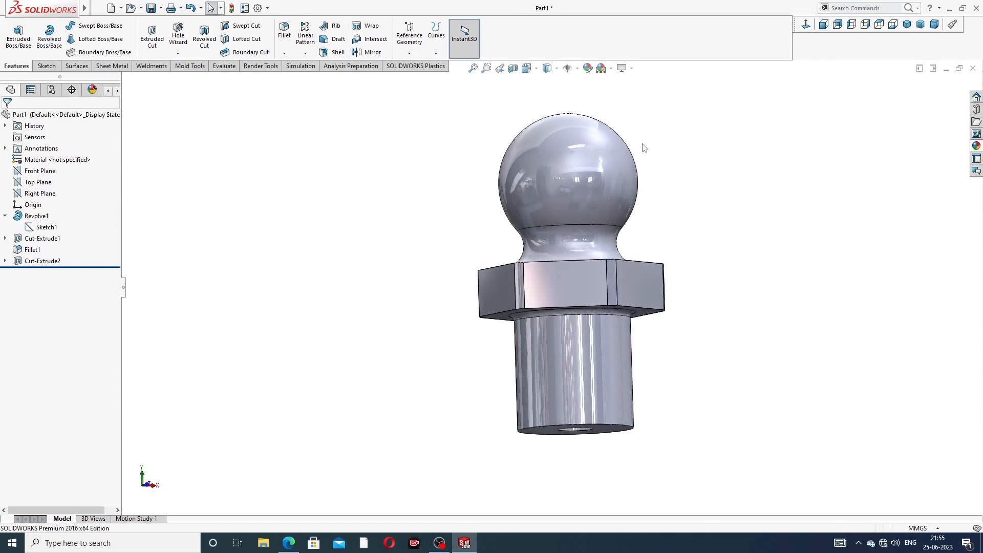
left_click(513, 69)
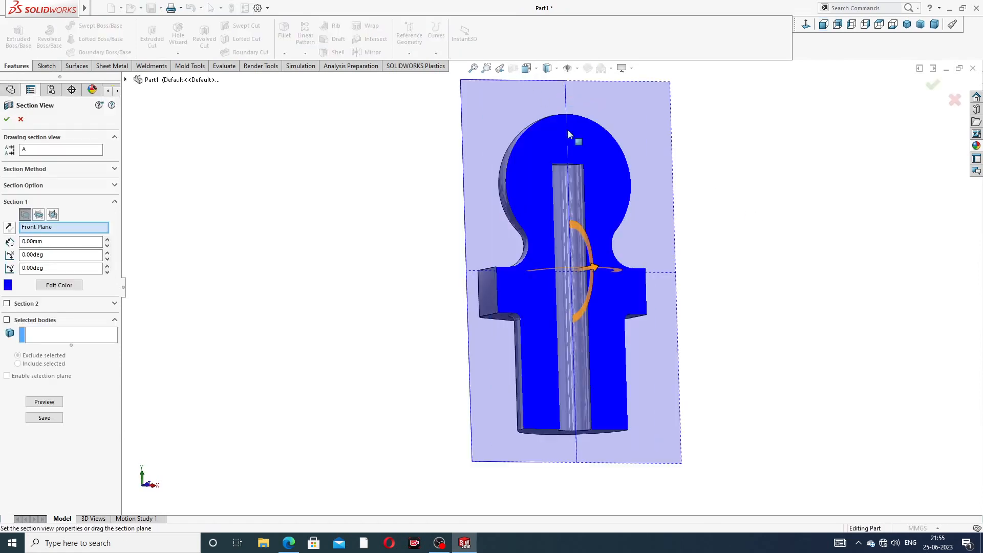
left_click(933, 86)
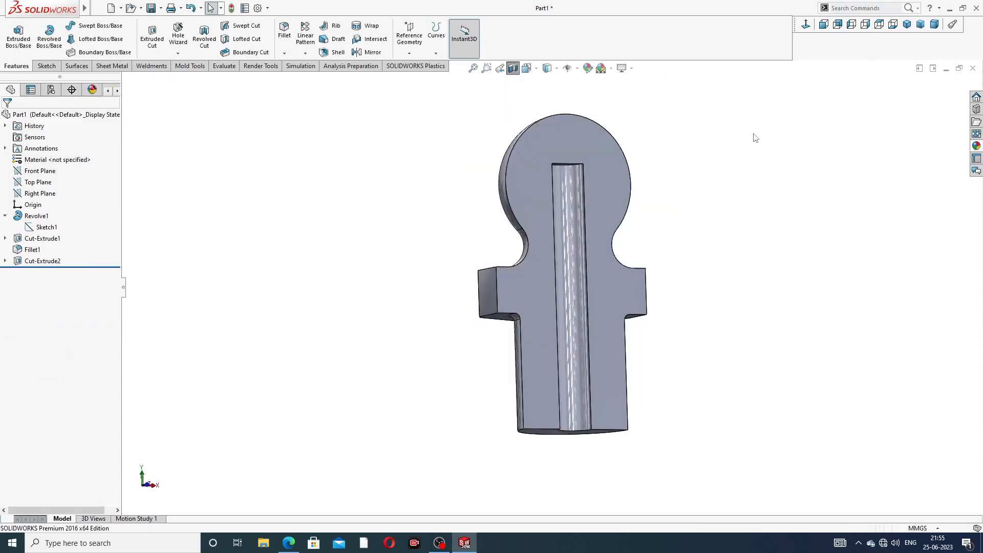
left_click(513, 68)
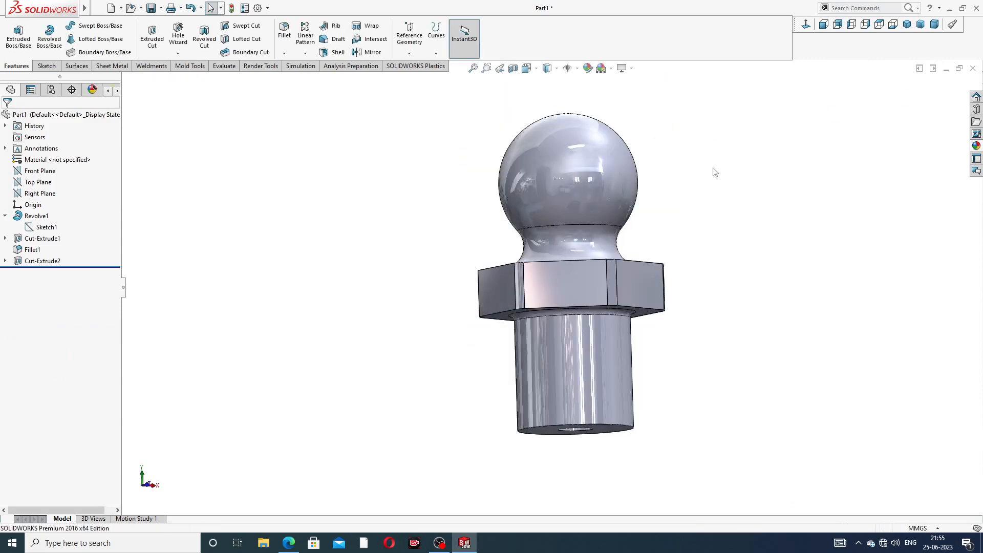
- Chamfer the outer edge at the shank's lower end by 1 mm at 45 degrees
scroll(722, 182, "up", 3)
middle_click_drag(728, 186, 716, 159)
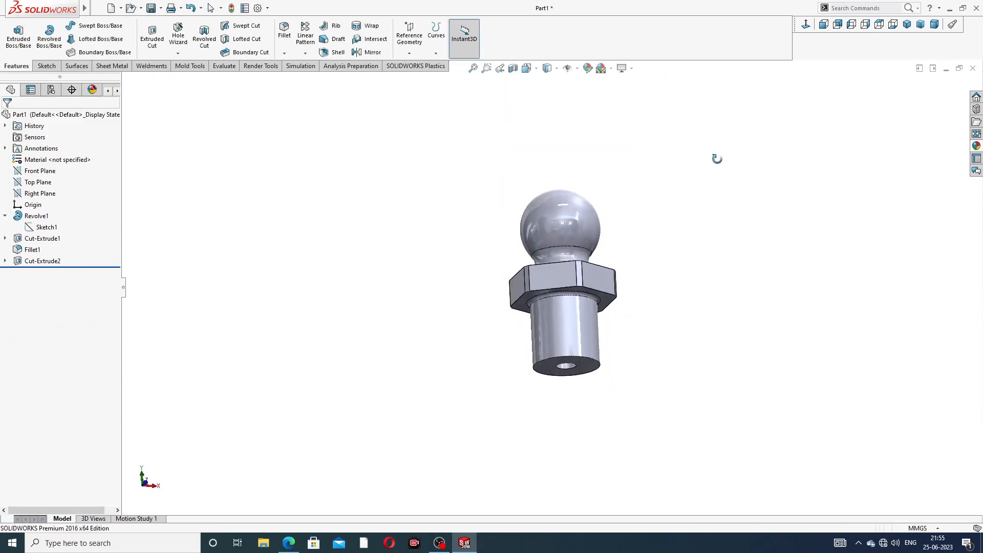
left_click(285, 40)
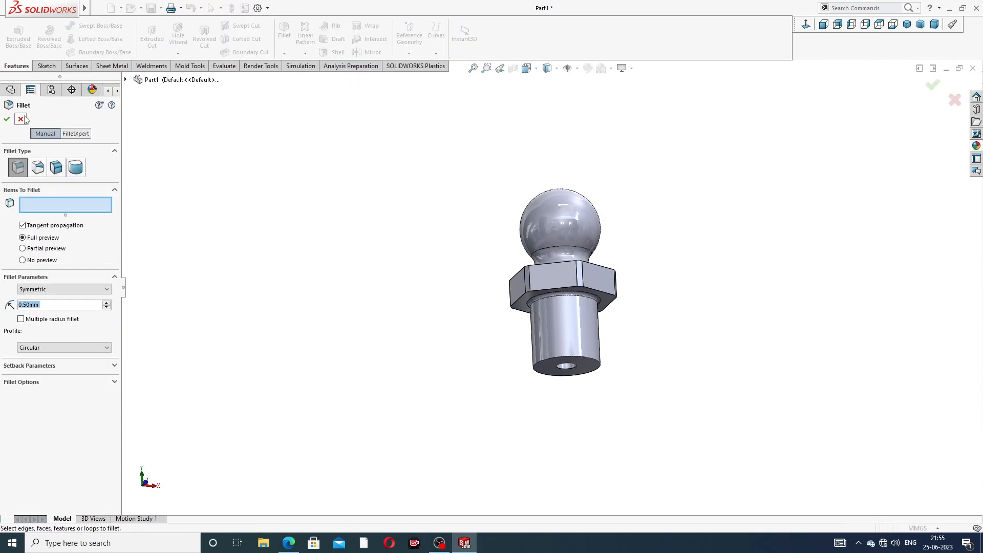
left_click(21, 119)
left_click(284, 53)
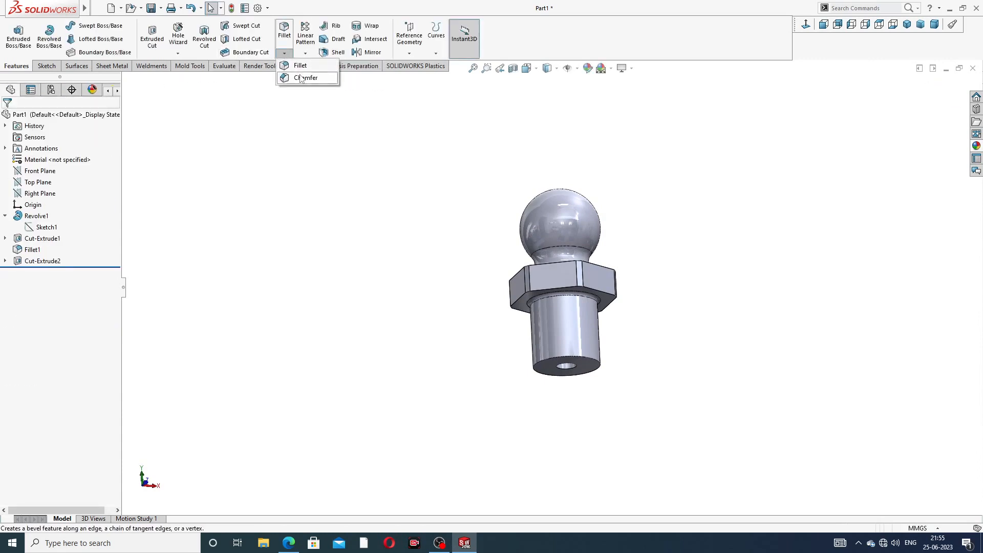
left_click(300, 78)
type("1")
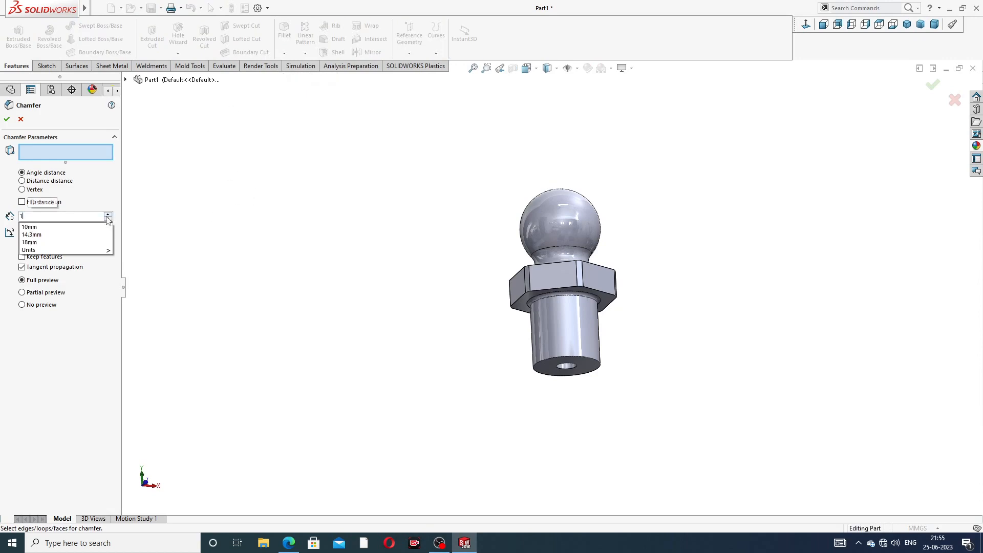
key("Return")
scroll(500, 333, "down", 3)
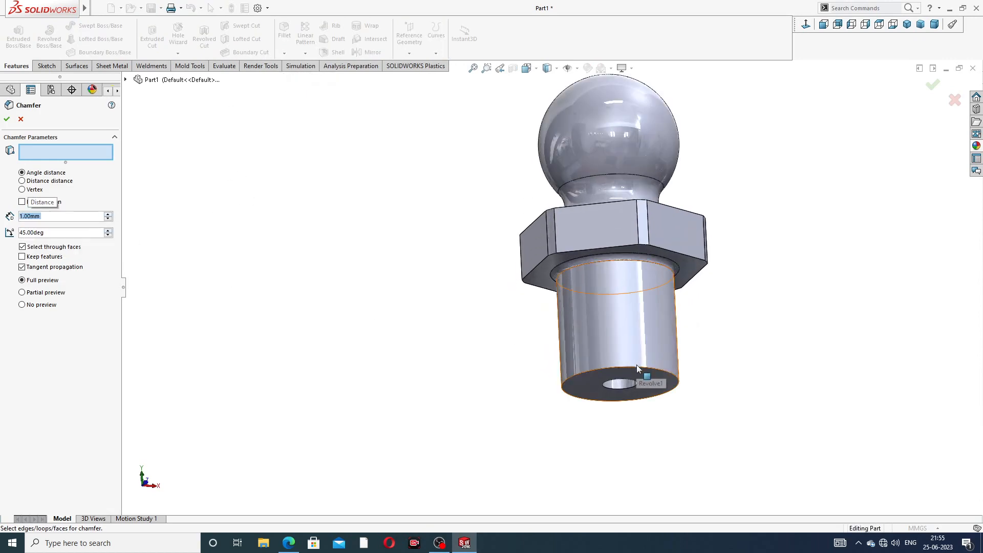
left_click(638, 367)
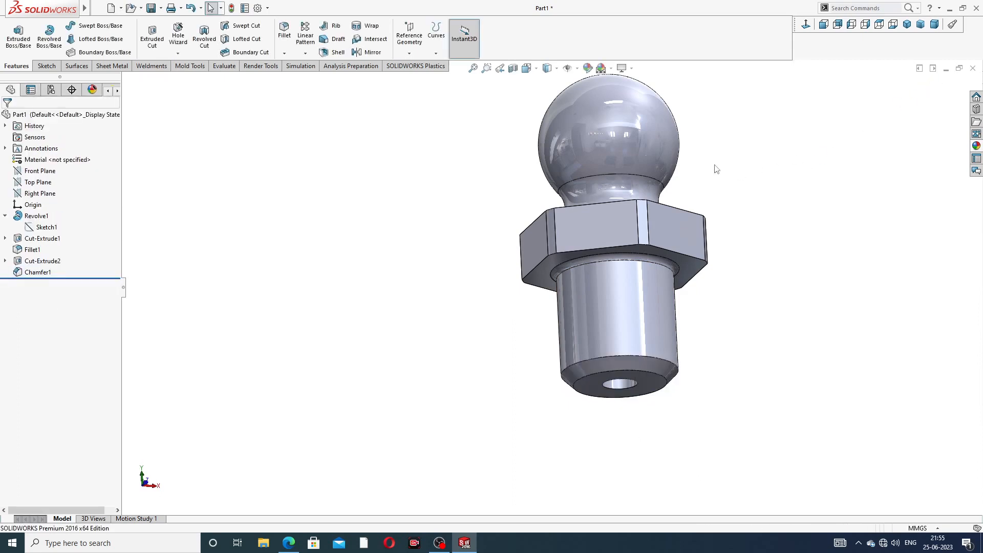
- Create a reference plane offset 3.5 mm from the Right Plane, on the side towards positive X
middle_click_drag(697, 171, 655, 172)
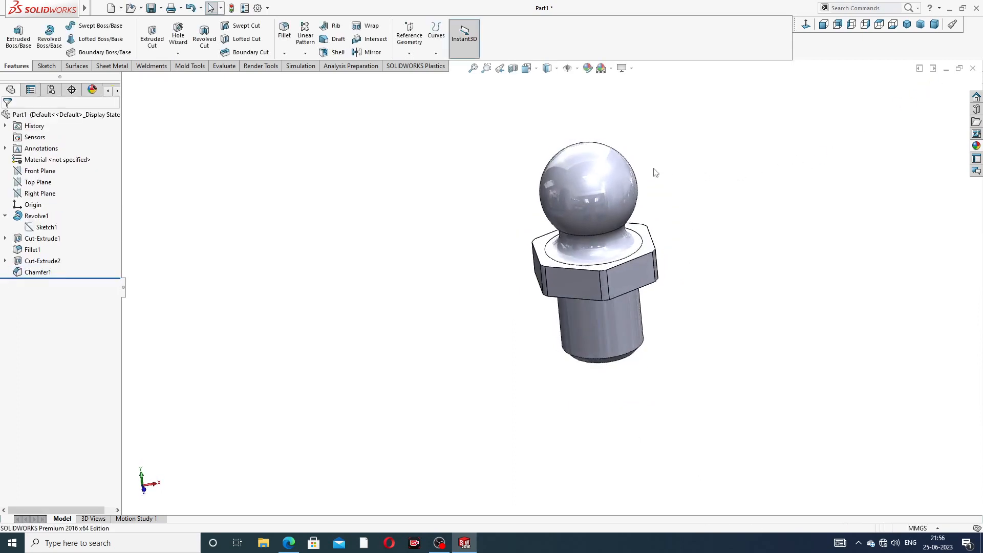
scroll(655, 172, "down", 2)
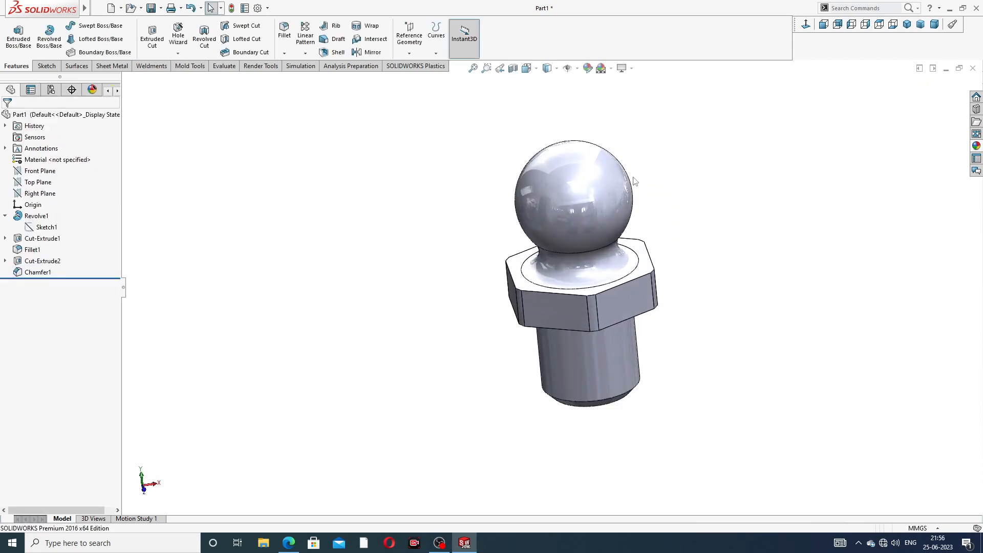
left_click(6, 216)
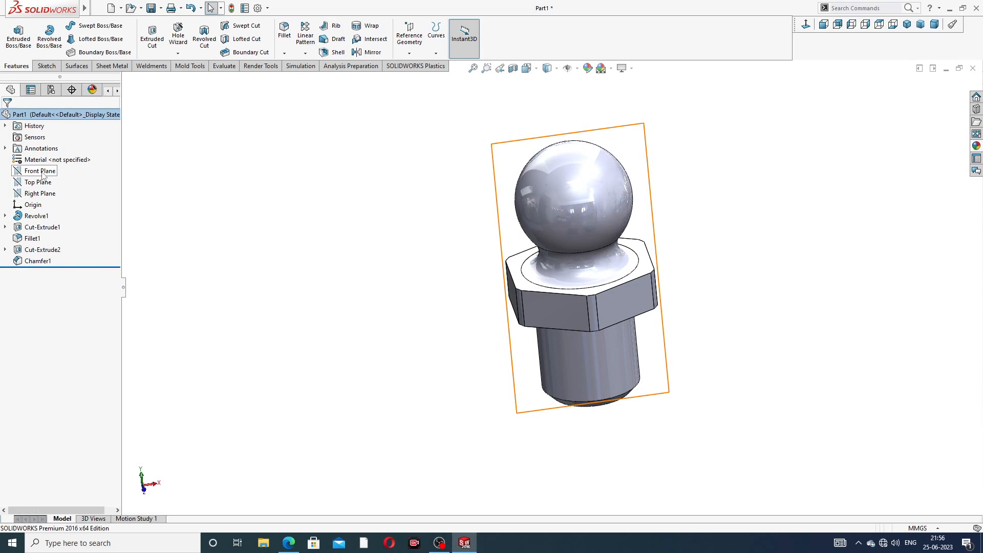
left_click(45, 195)
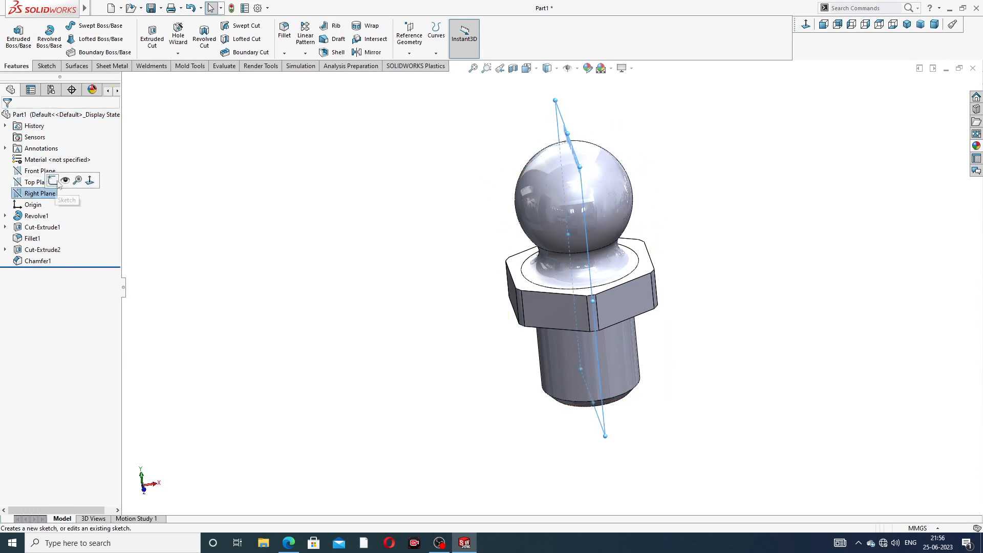
left_click(411, 54)
left_click(436, 70)
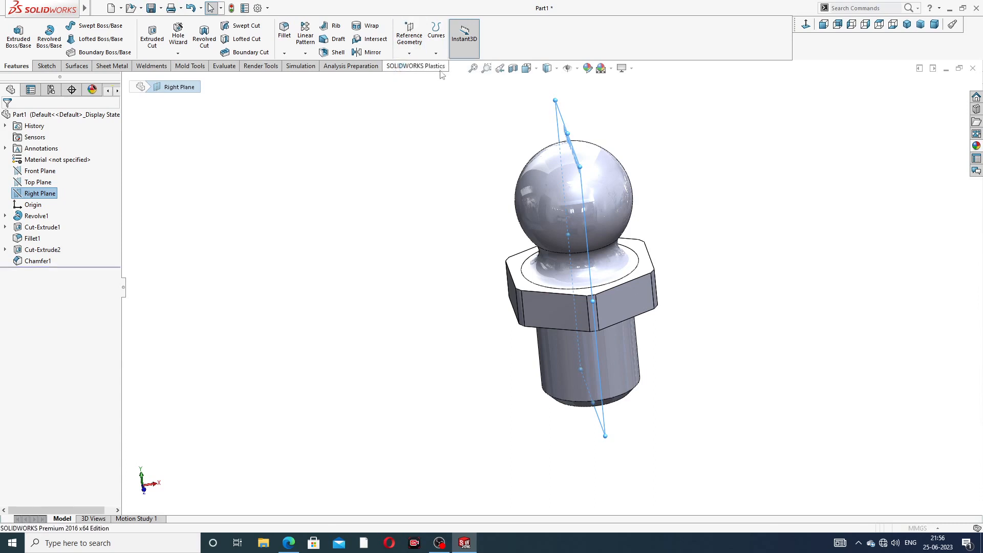
middle_click_drag(701, 168, 656, 150)
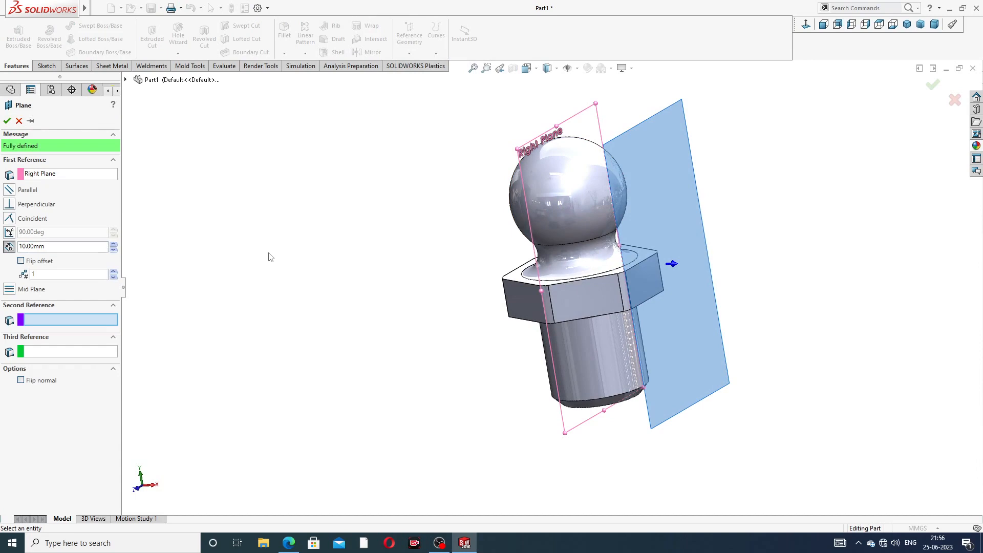
left_click_drag(55, 247, 2, 250)
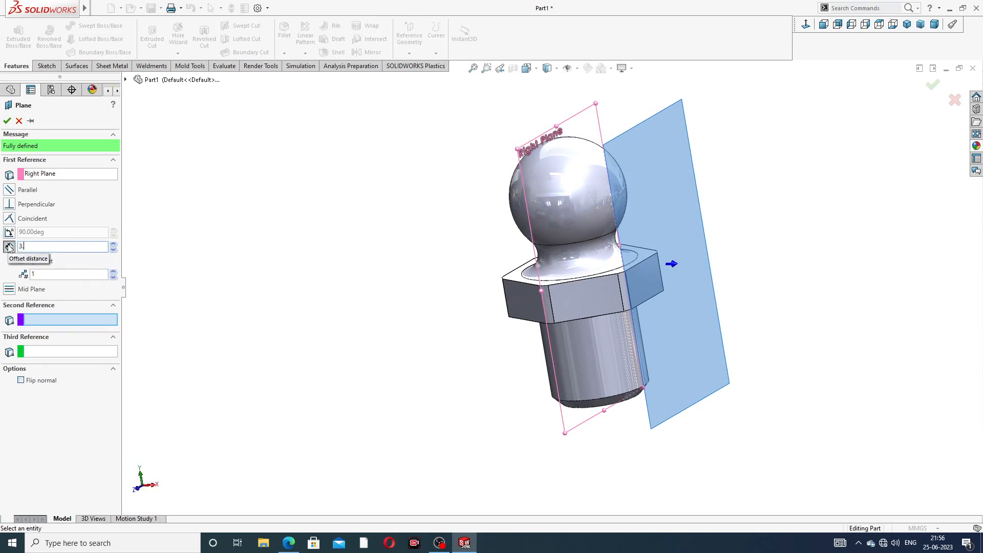
key("Return")
middle_click_drag(676, 215, 645, 155)
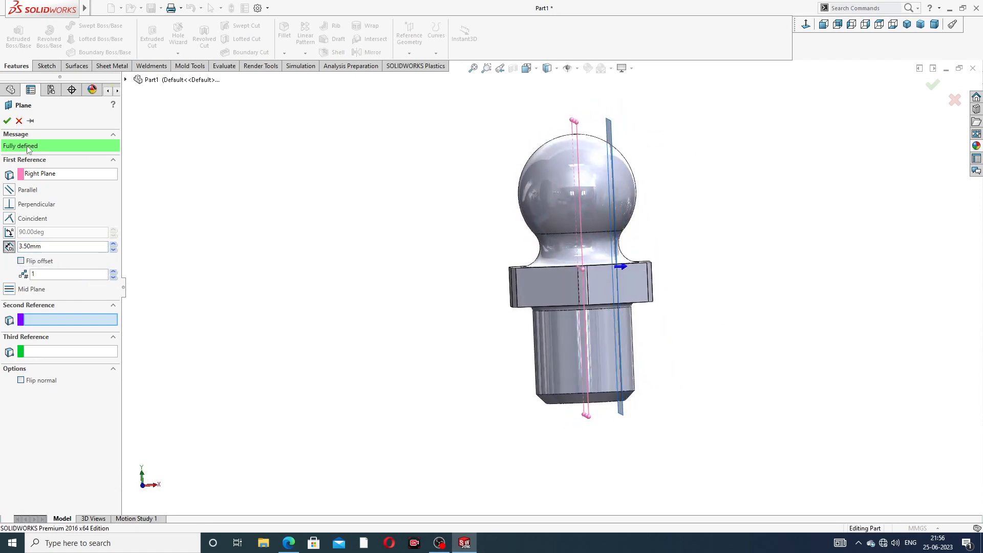
left_click(7, 121)
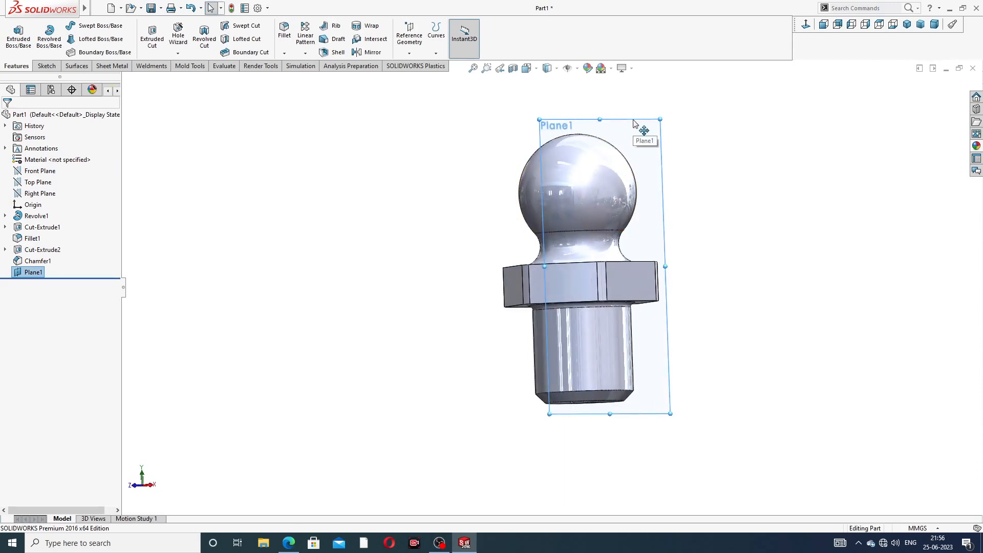
- Sketch a circle about 10 mm in diameter on the offset plane, centred on the origin inside the ball's outline
left_click(634, 123)
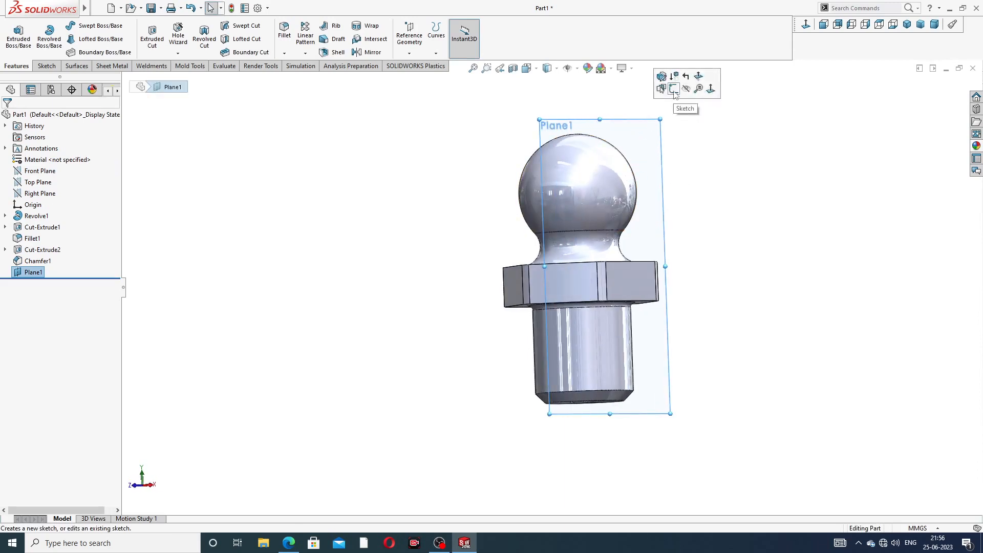
left_click(674, 90)
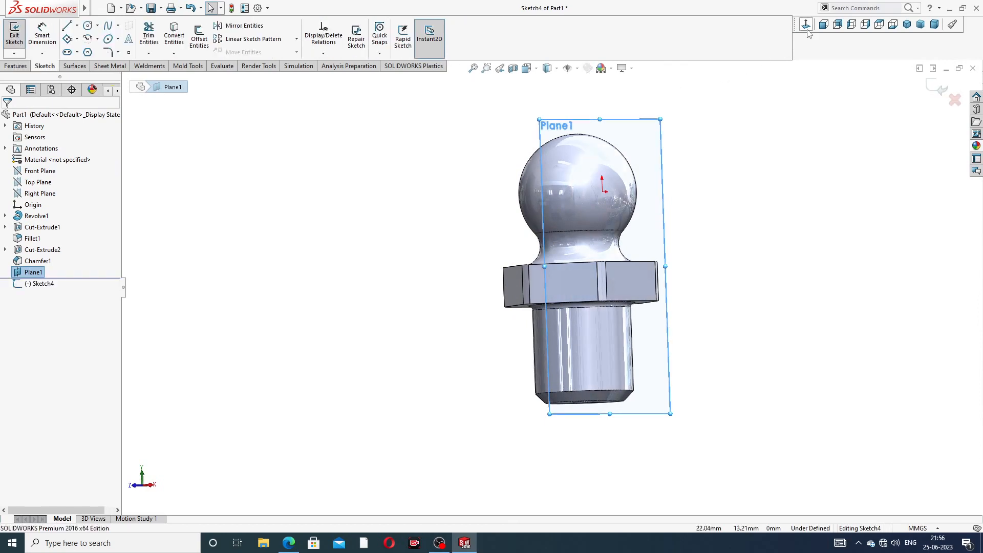
left_click(96, 25)
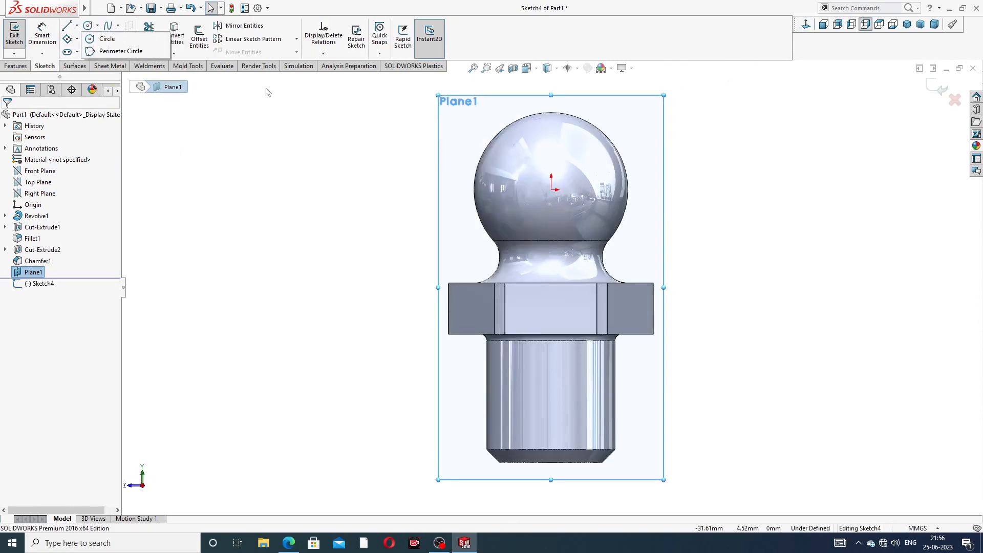
left_click(105, 38)
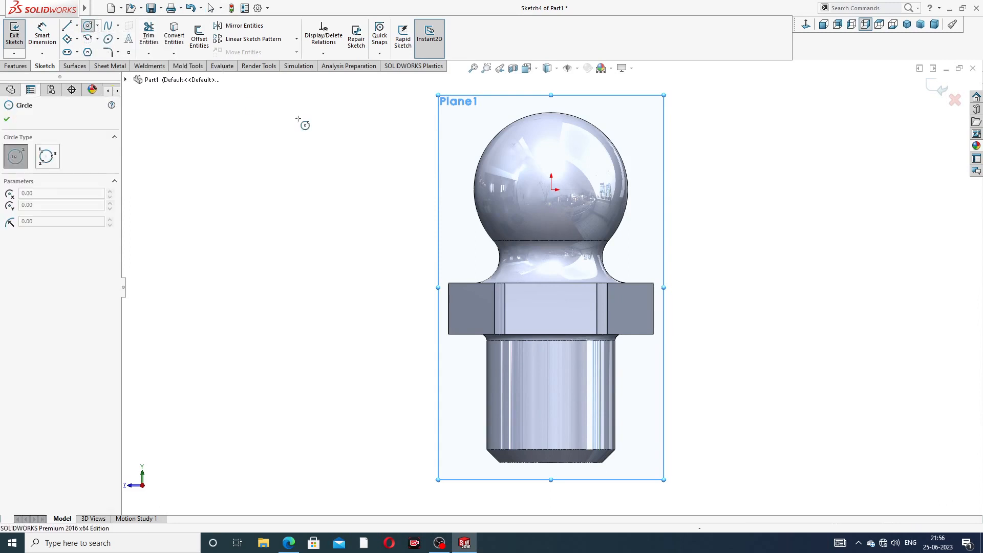
left_click(551, 189)
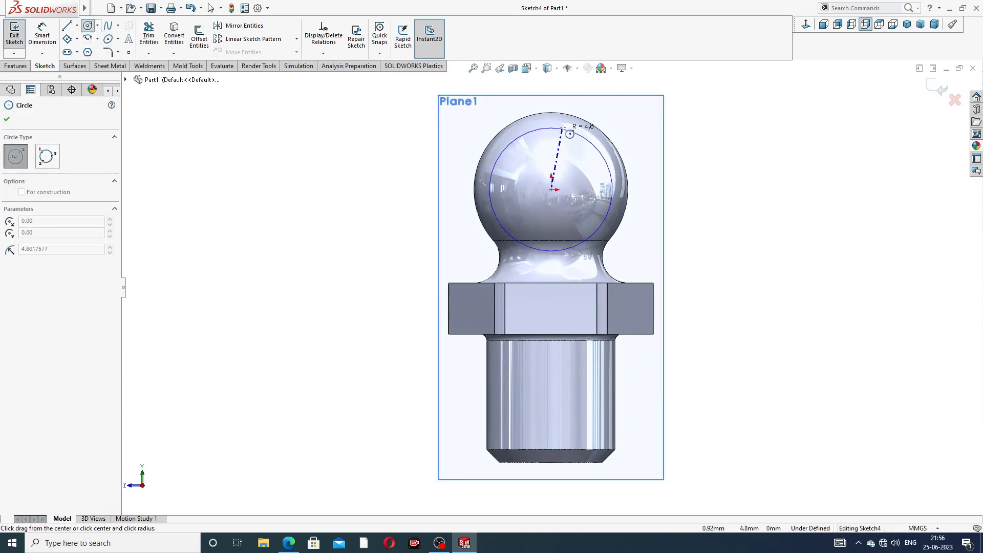
left_click(563, 127)
right_click(697, 133)
left_click(723, 137)
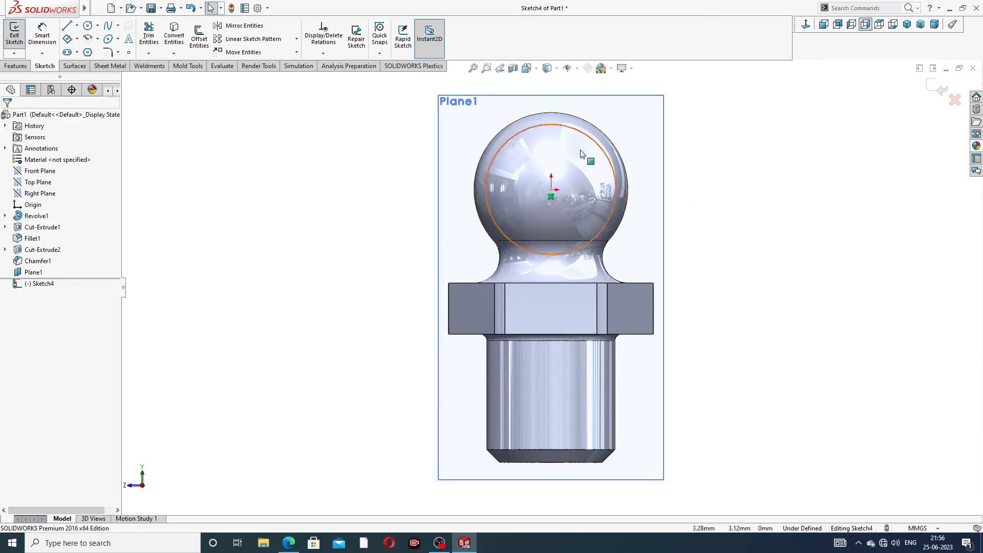
- Check the grease nipple drawing in the PDF and dimension the circle's diameter as 10.5 mm
left_click(42, 33)
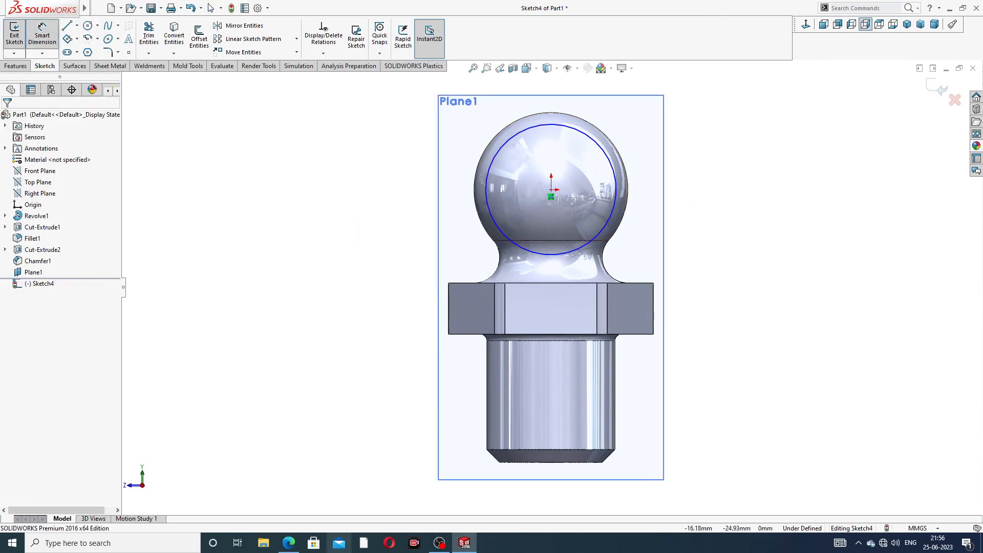
left_click(288, 542)
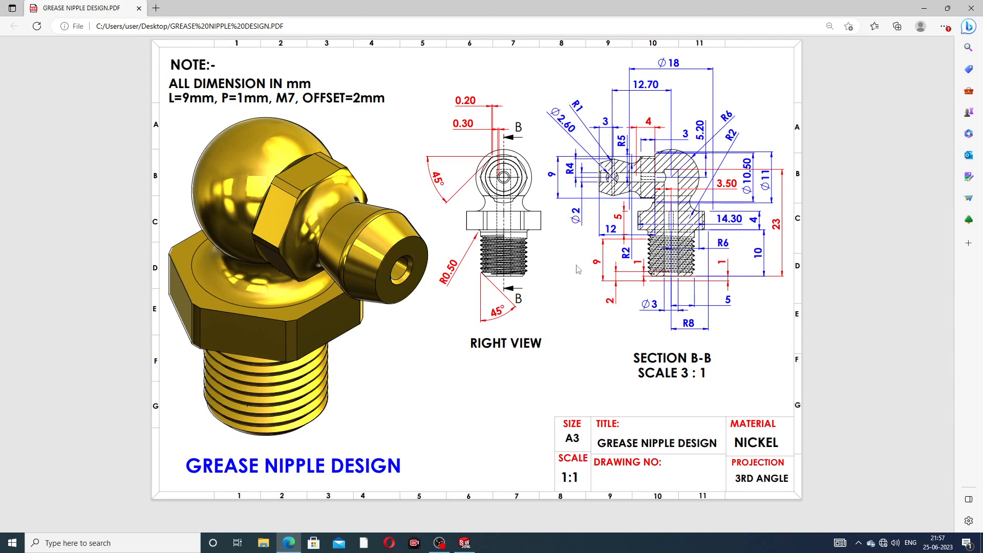
left_click(289, 543)
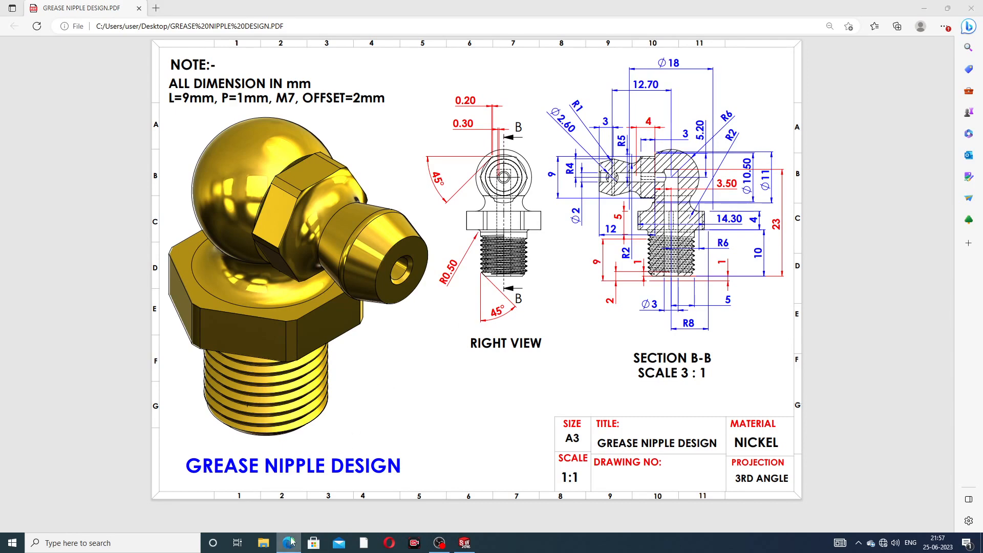
left_click(577, 132)
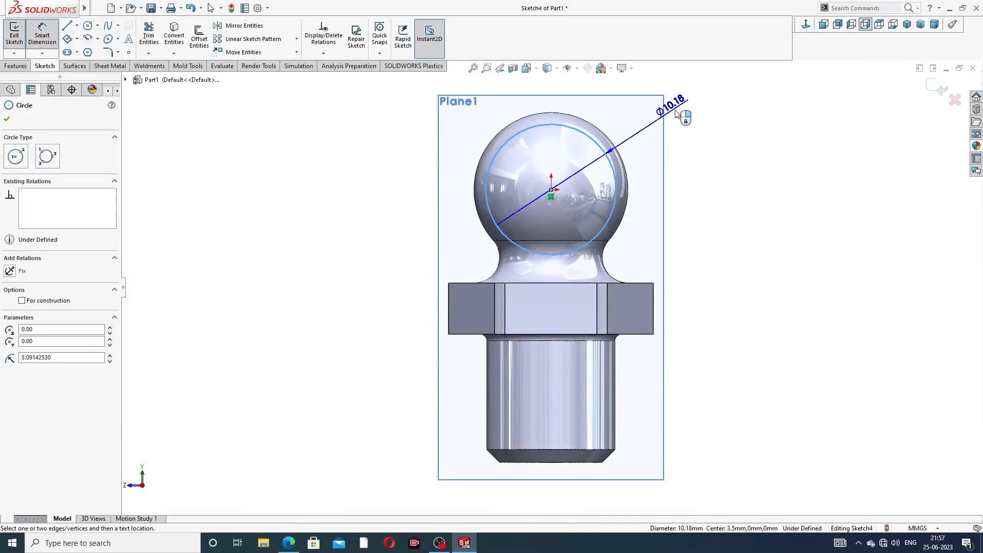
left_click(686, 116)
type("1")
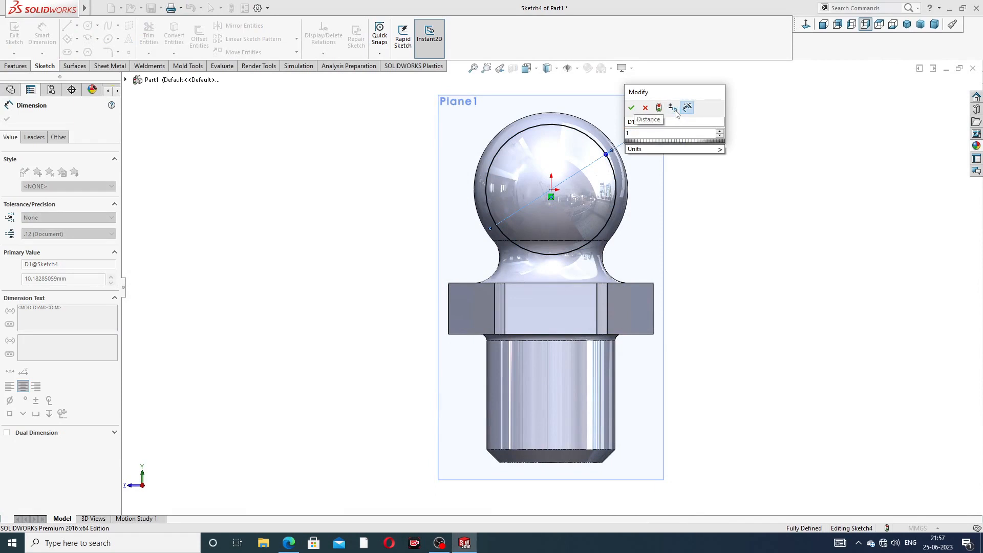
type("0.5")
key("Return")
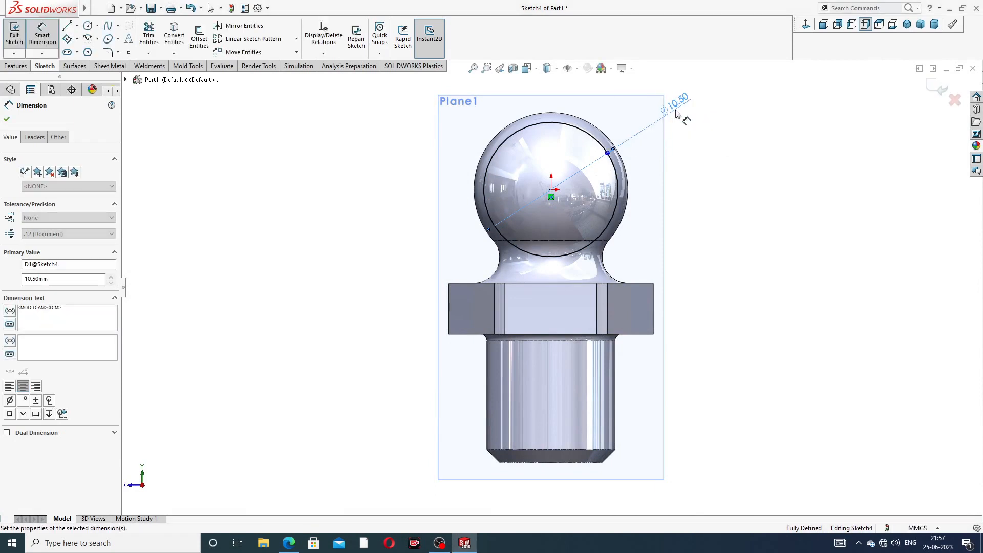
right_click(721, 141)
left_click(745, 153)
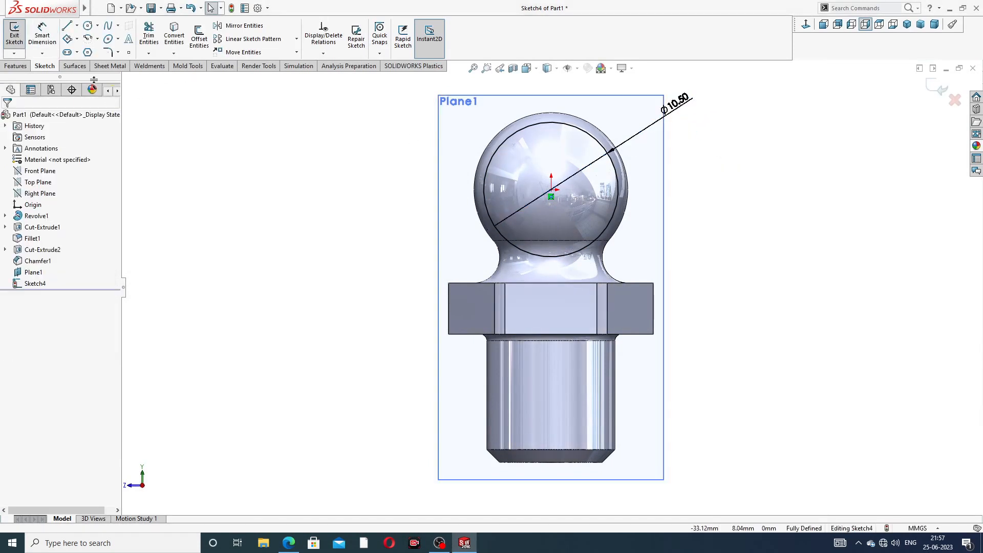
- Cut a flat on the ball by extruding the circle as a blind 23 mm cut, reversed to run outward from the plane
left_click(16, 66)
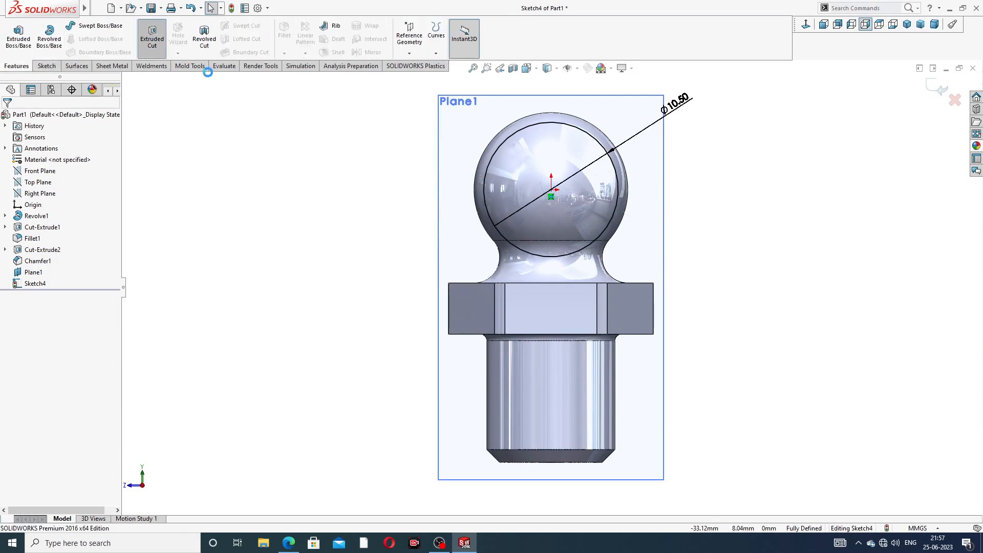
left_click(152, 36)
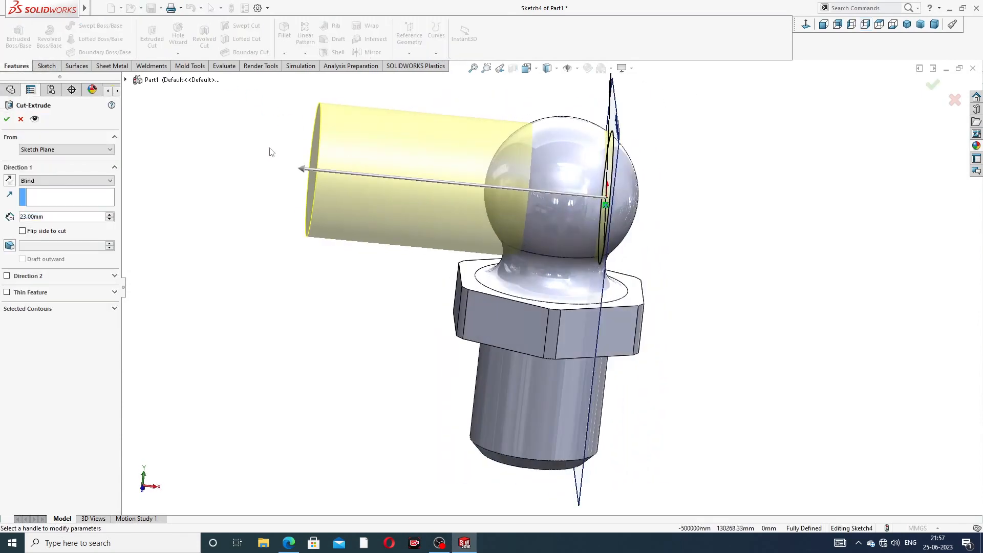
left_click(9, 179)
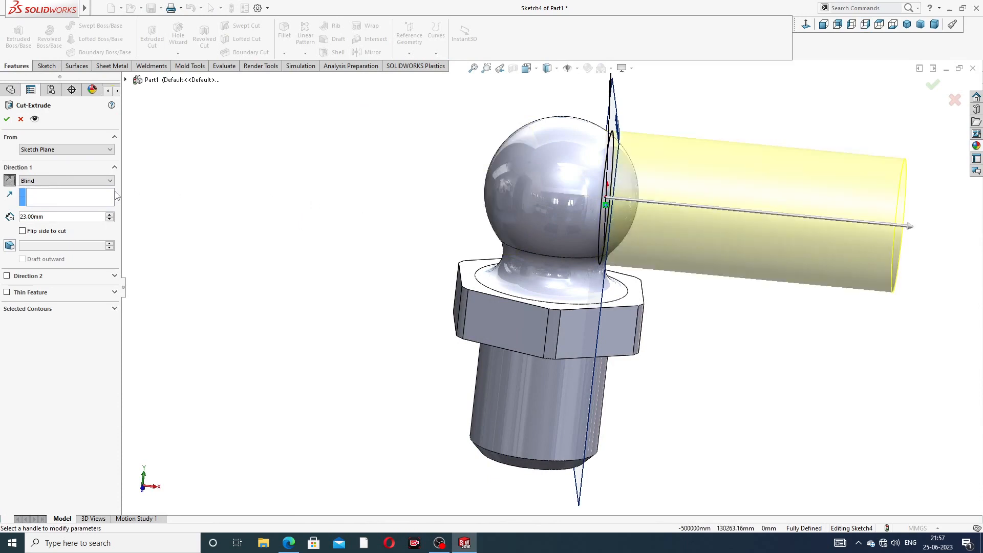
left_click(6, 118)
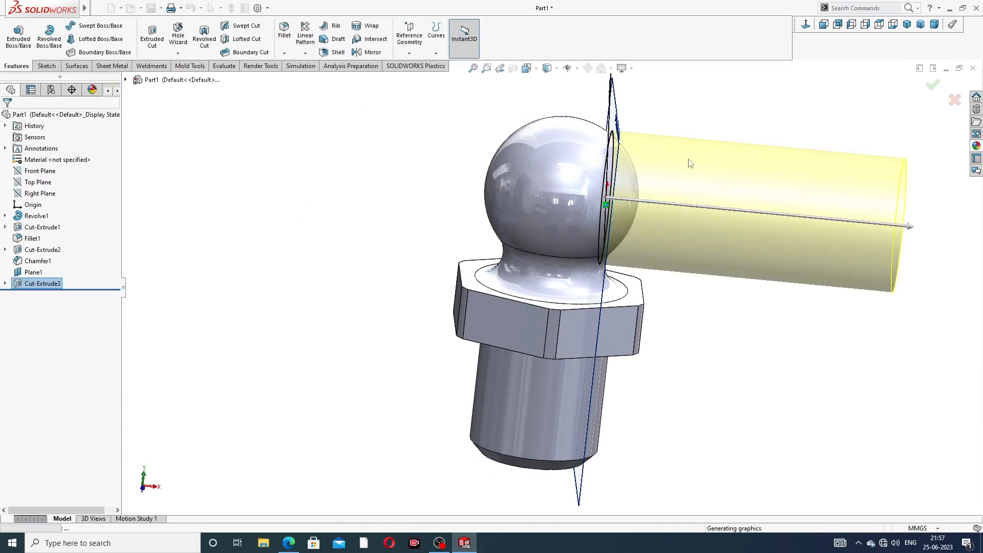
left_click(741, 159)
middle_click_drag(740, 180, 669, 144)
left_click(657, 138)
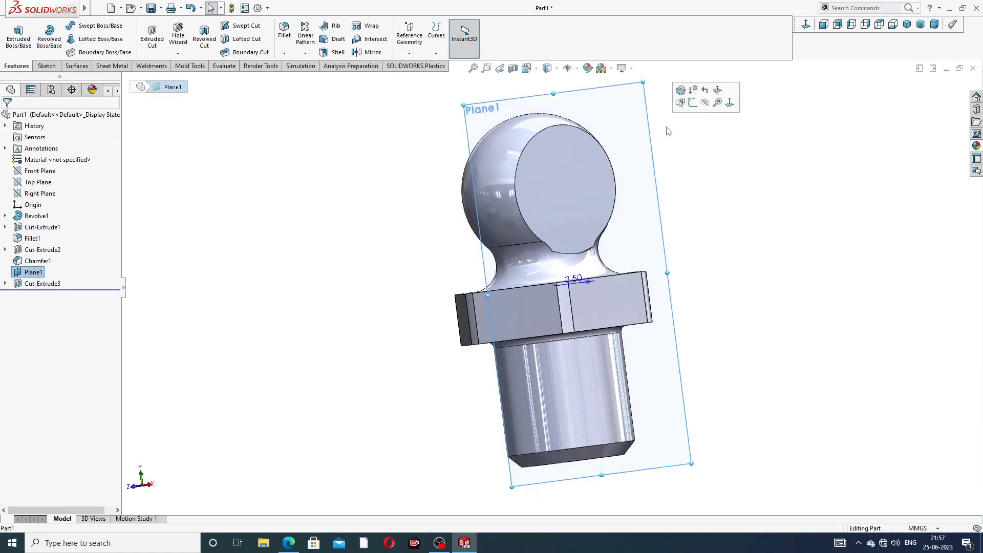
left_click(681, 102)
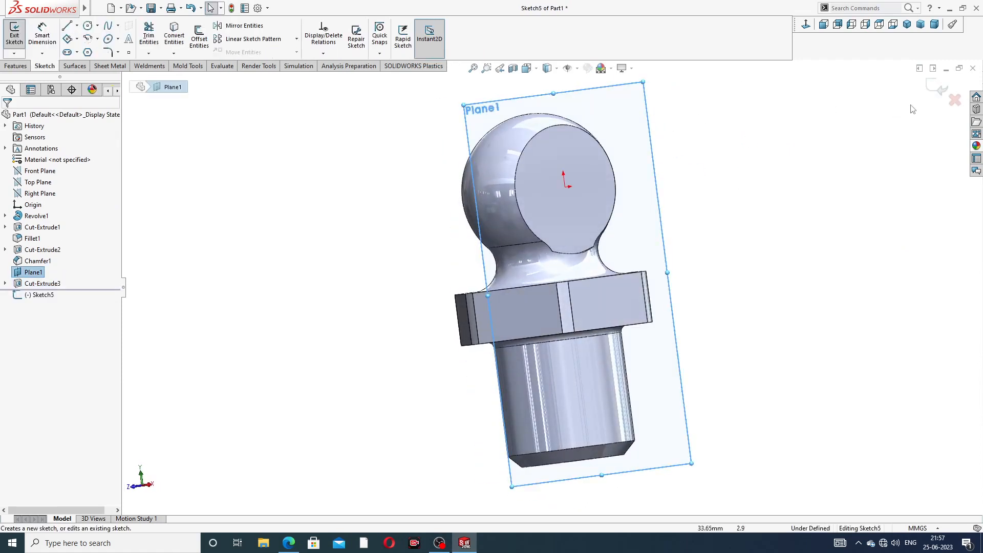
left_click(941, 90)
- Leave the empty sketch on the offset plane and start a new sketch on the Front Plane, viewed face-on
left_click(656, 142)
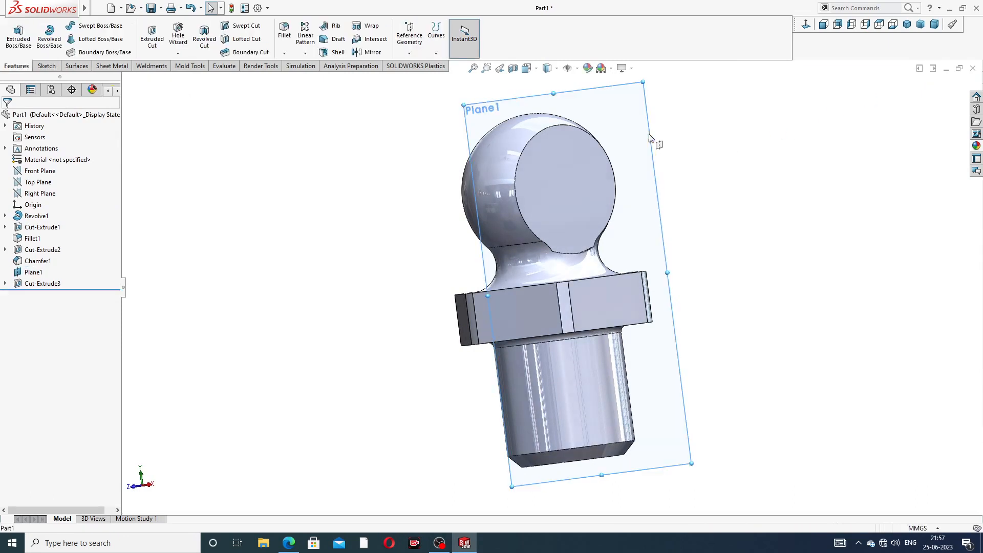
left_click(667, 159)
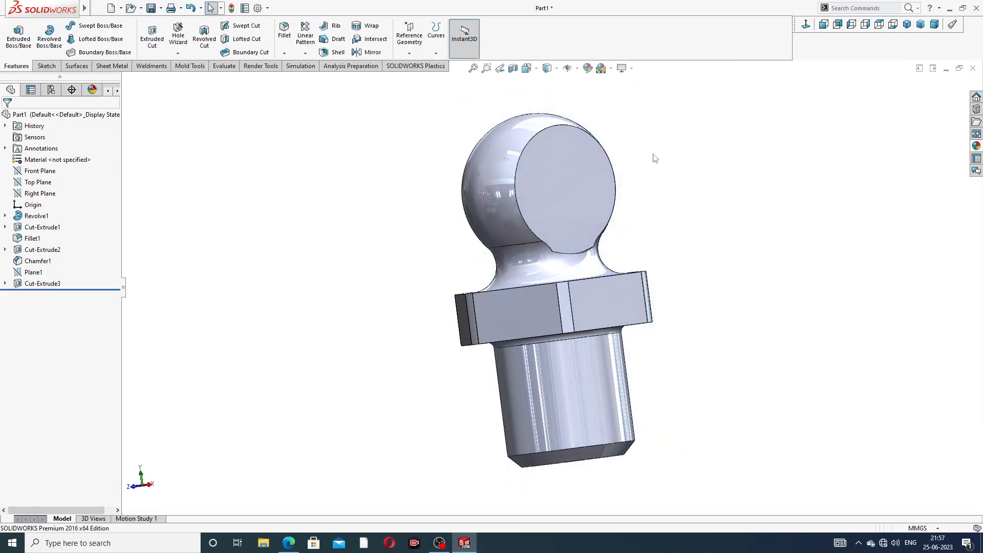
middle_click_drag(654, 158, 570, 161)
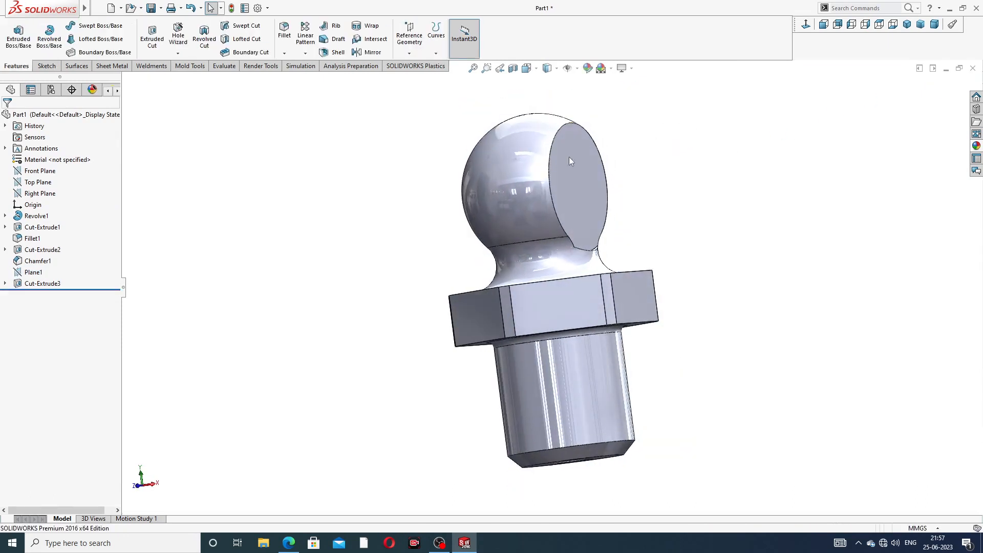
left_click(40, 171)
left_click(54, 165)
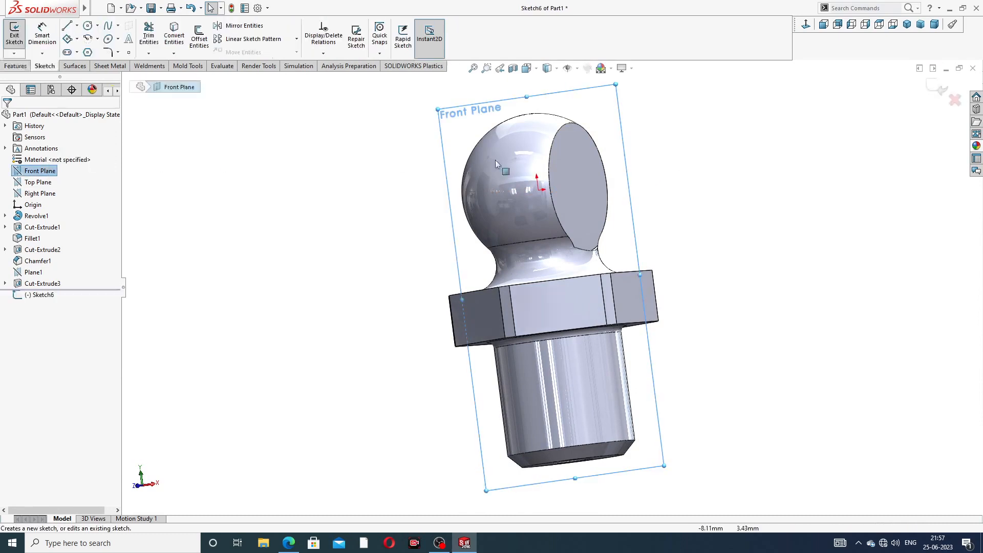
left_click(806, 24)
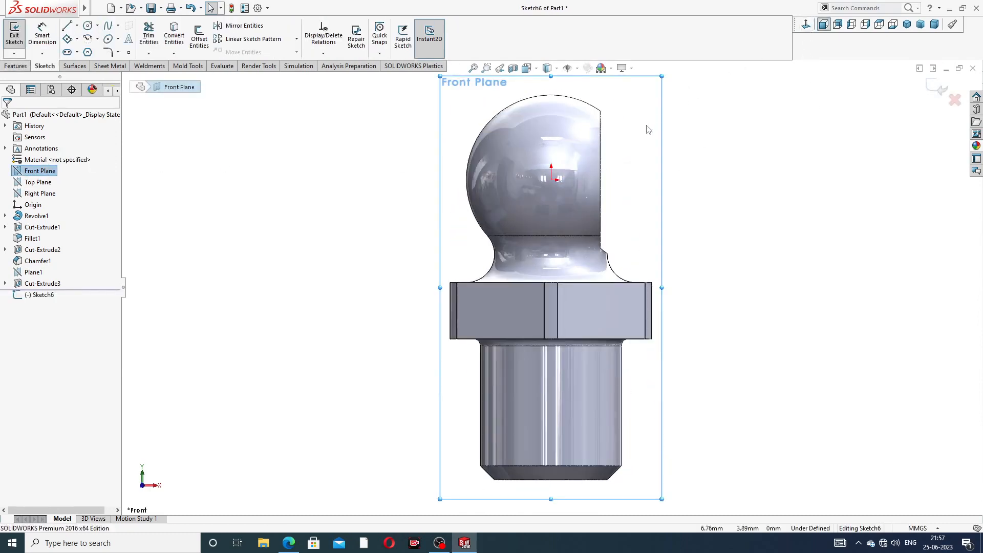
scroll(647, 128, "up", 1)
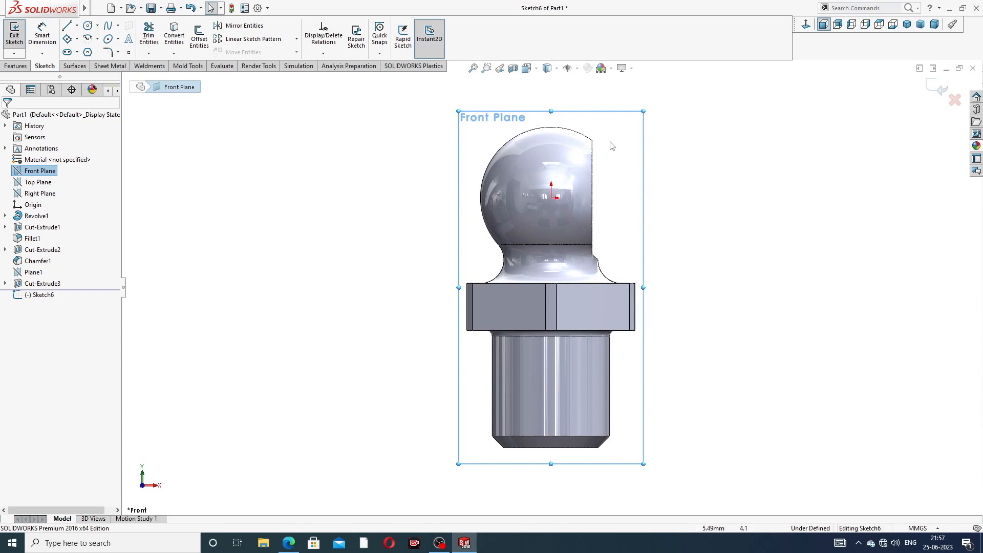
scroll(578, 148, "down", 3)
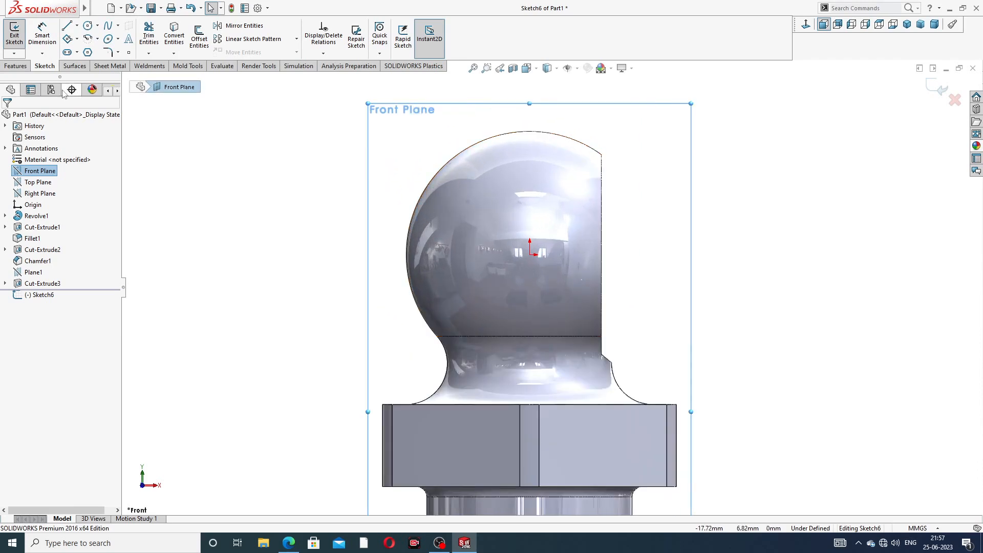
- From the ball's flat at origin height, draw a horizontal line about 13 mm outward, a vertical line about 2.75 mm up and two peaked sloping lines
left_click(67, 25)
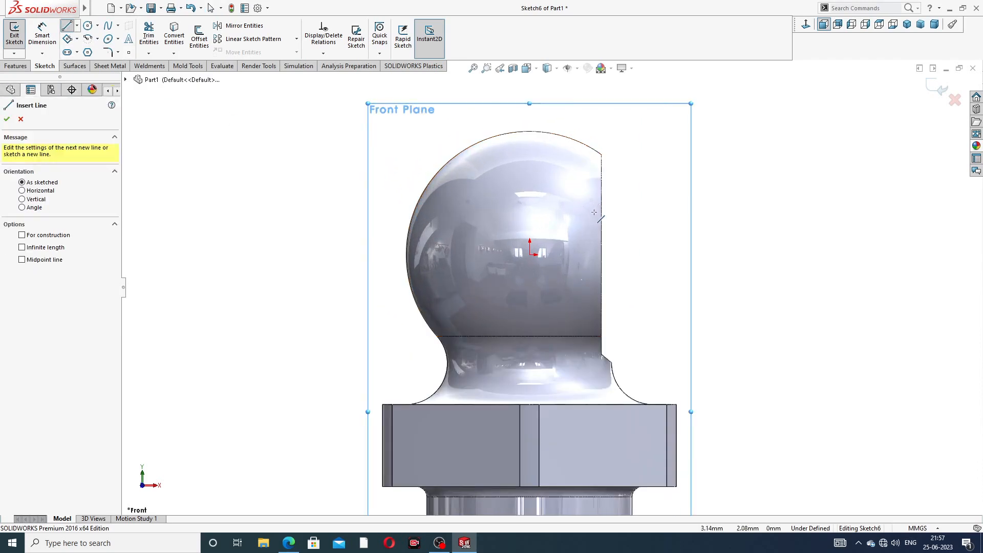
left_click(603, 254)
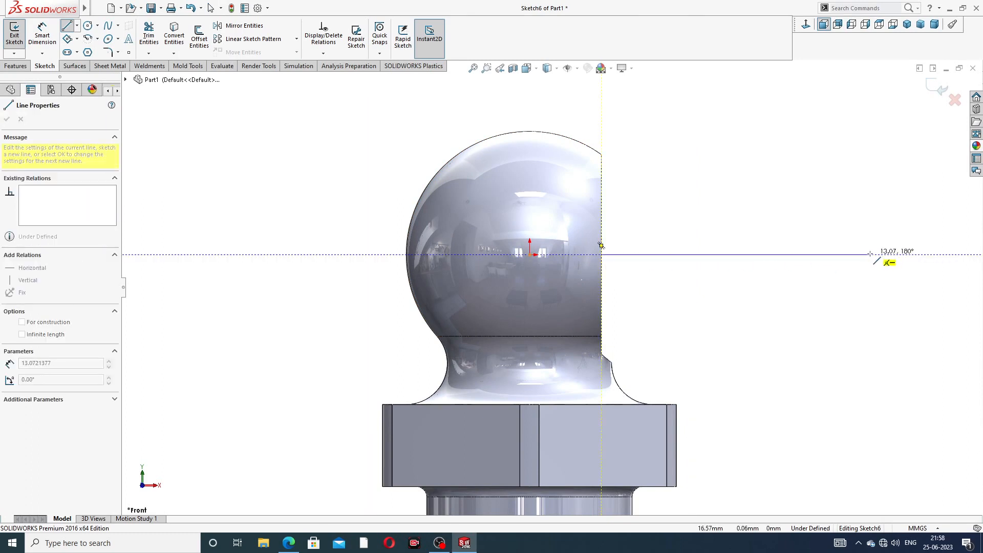
left_click(870, 255)
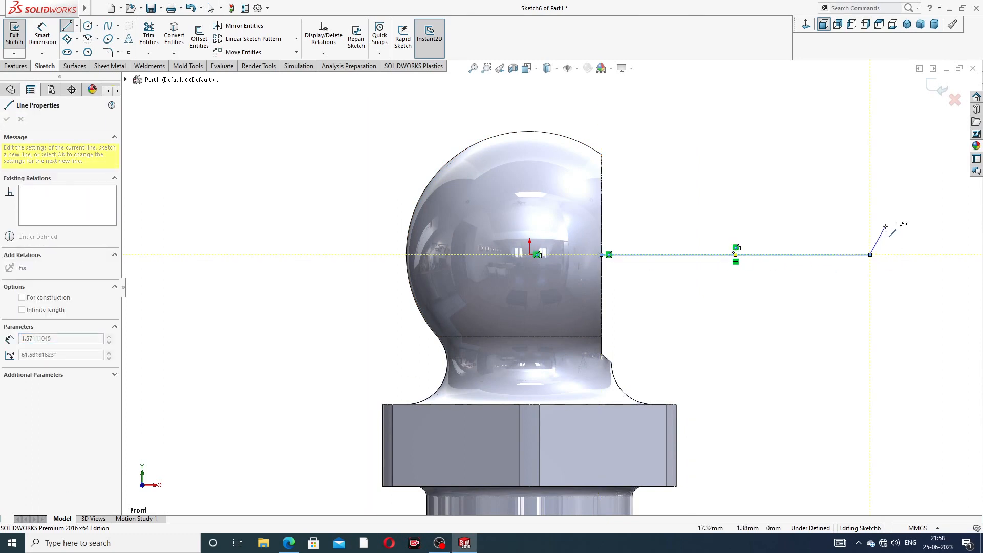
left_click(870, 197)
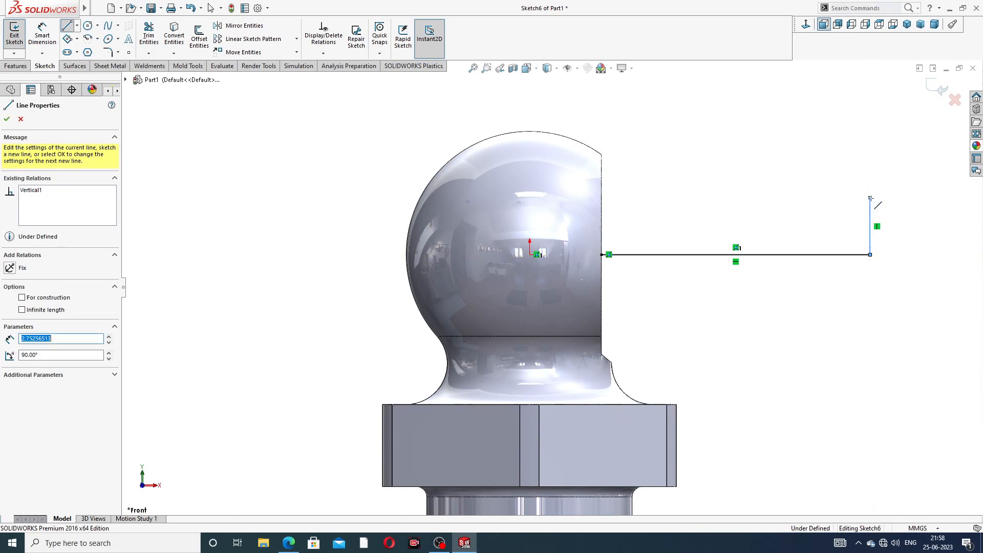
left_click(824, 173)
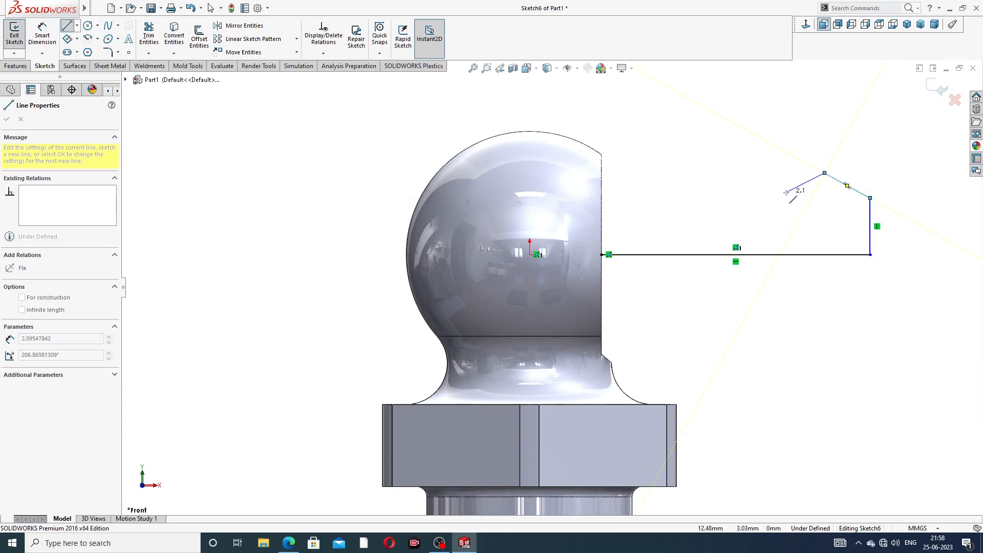
left_click(786, 192)
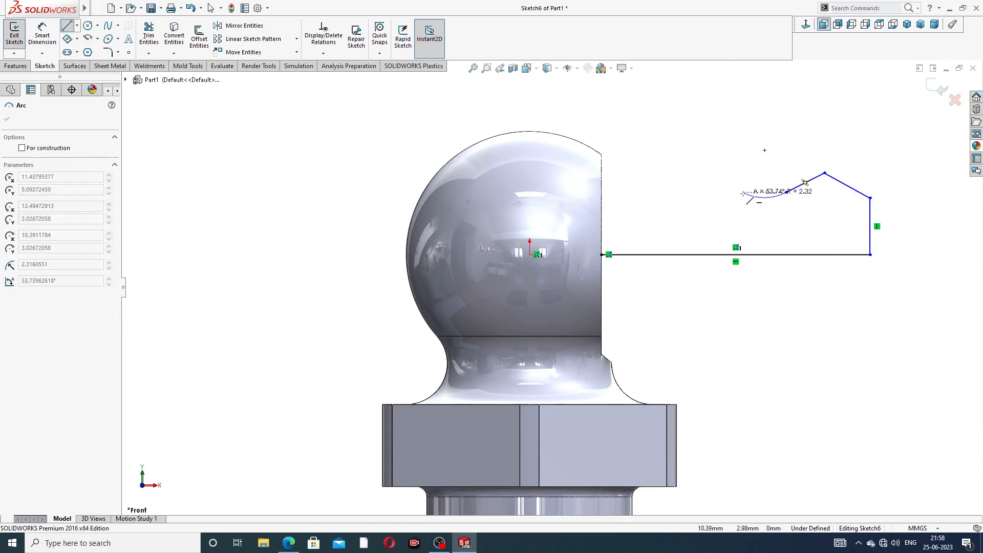
- Close the nozzle half-profile with a tangent arc of about 4.1 mm radius, a horizontal line about 3.7 mm to the flat and a vertical line
left_click(677, 164)
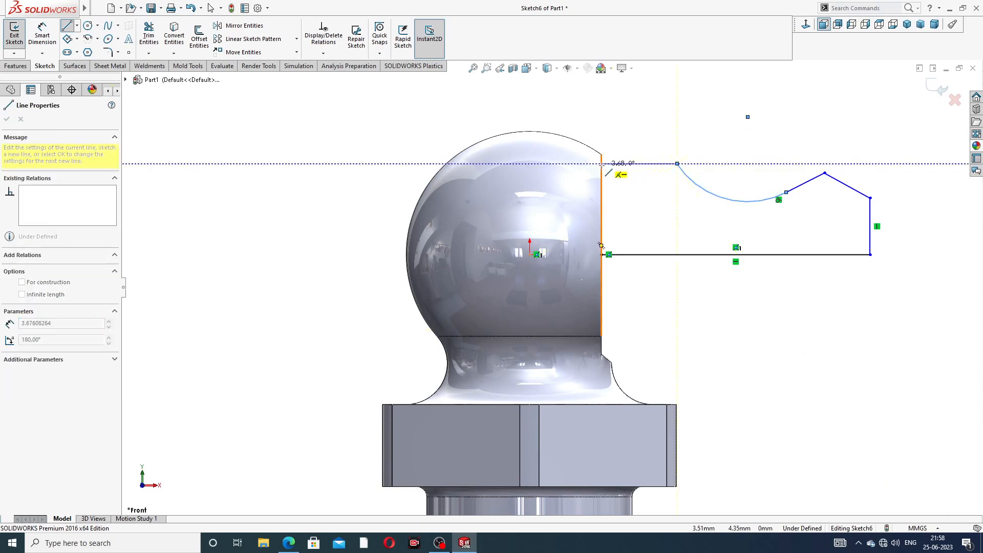
left_click(601, 164)
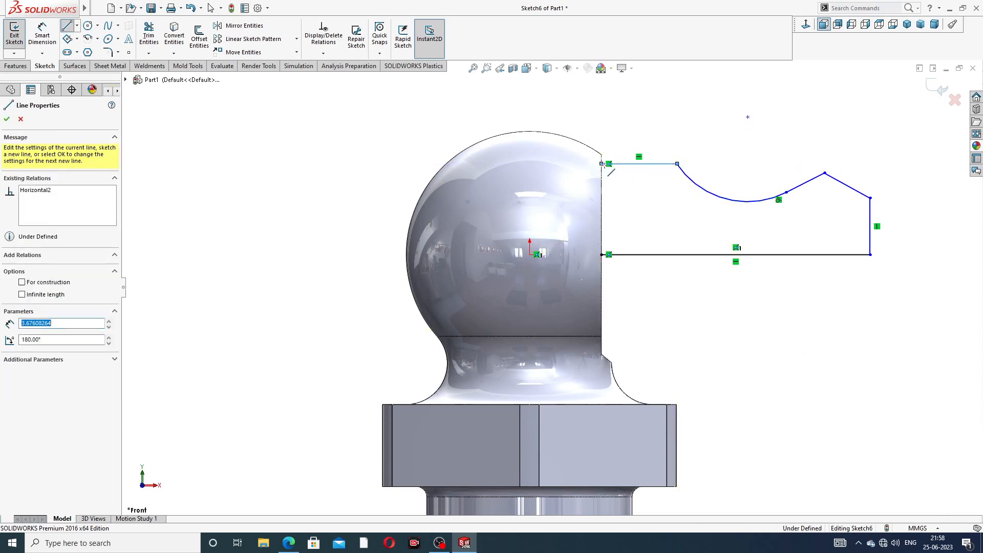
left_click(602, 255)
right_click(740, 87)
left_click(758, 99)
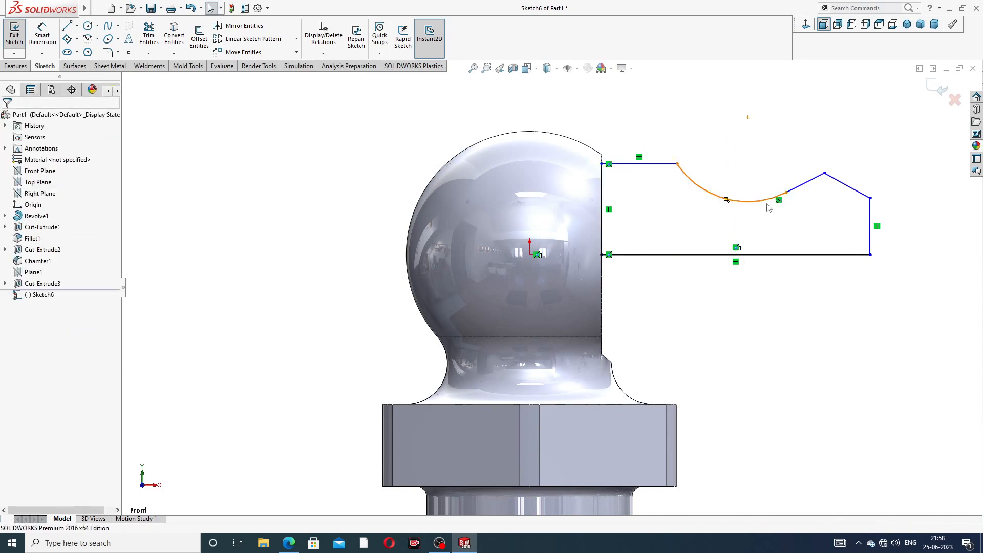
- Check the nozzle length in the grease nipple PDF and dimension the profile's long horizontal base line as 12 mm
scroll(768, 207, "down", 2)
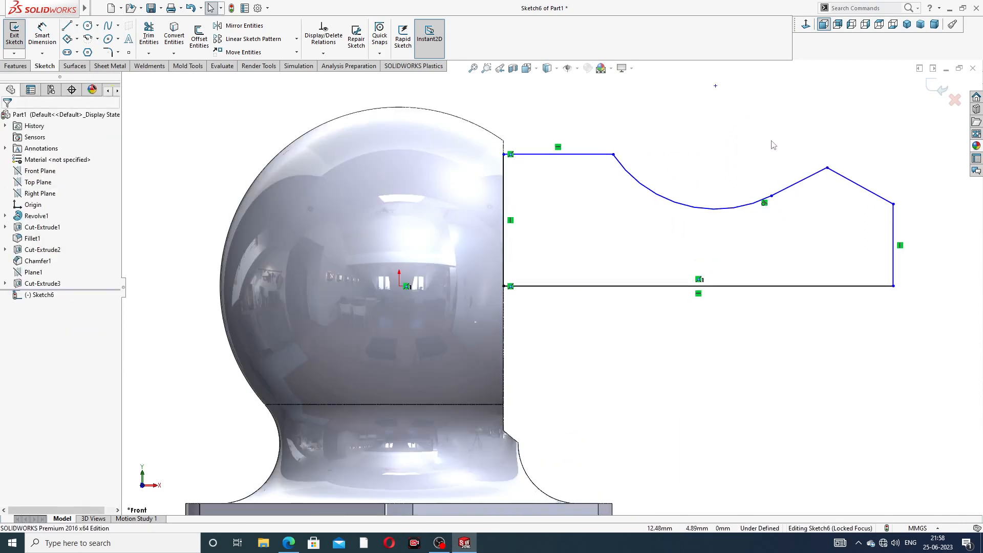
left_click(43, 41)
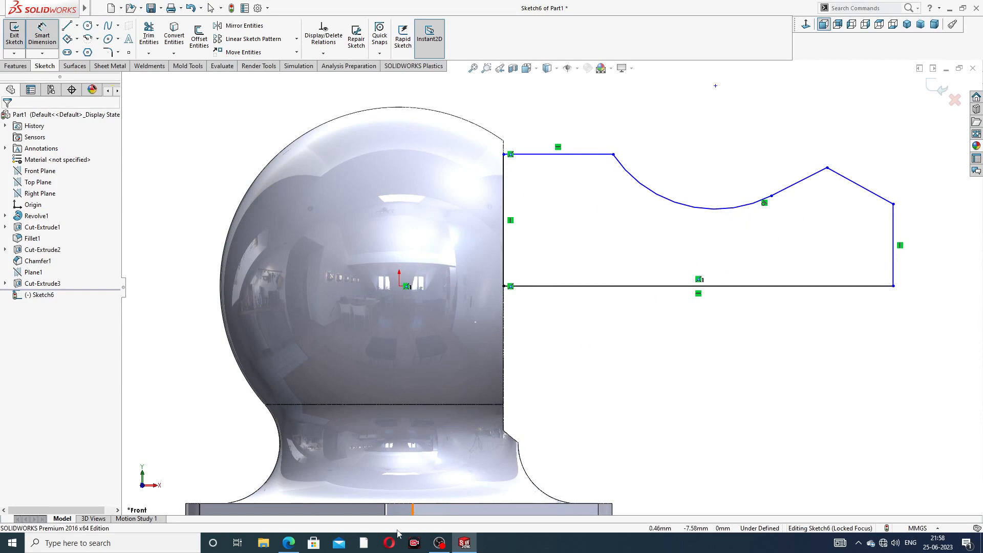
left_click(290, 544)
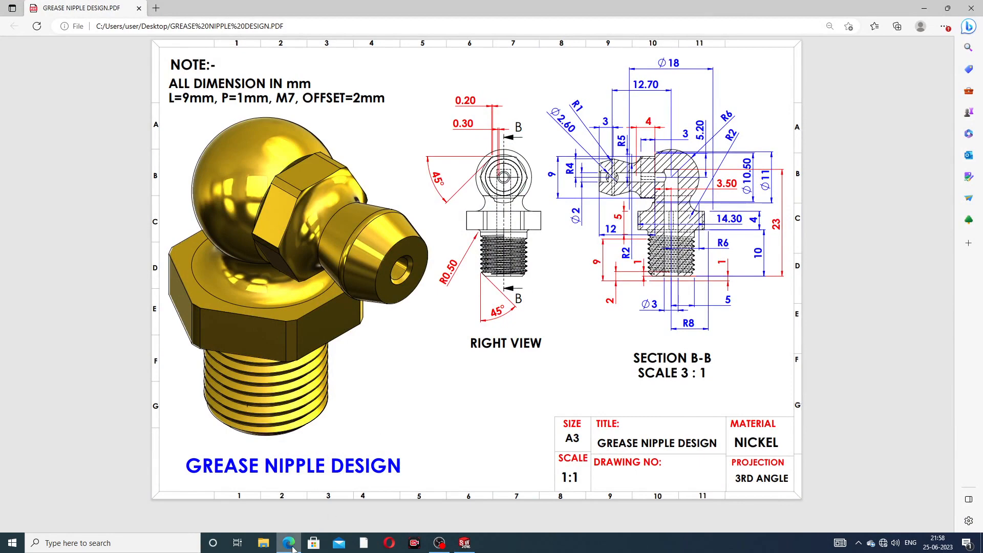
key("alt+Tab")
left_click(666, 286)
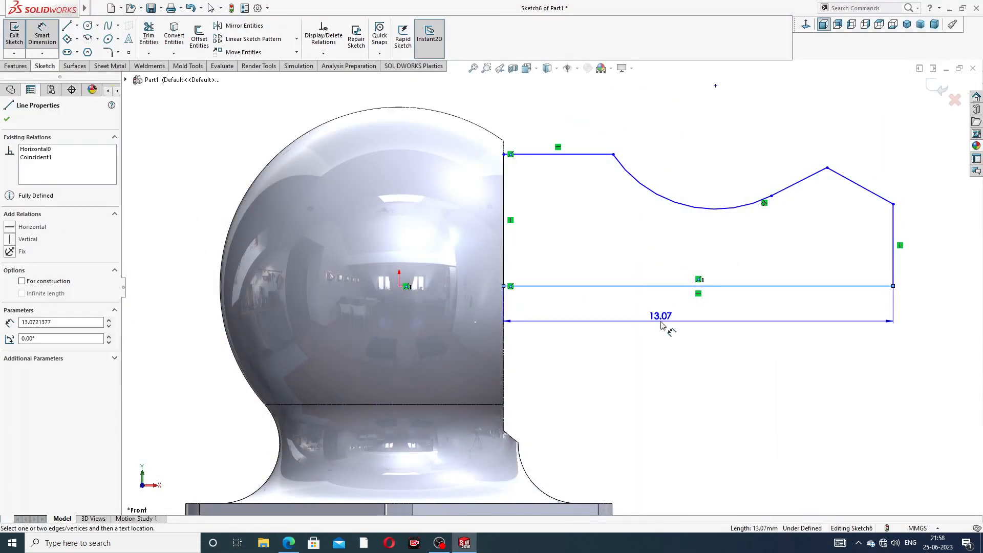
left_click(665, 321)
type("12")
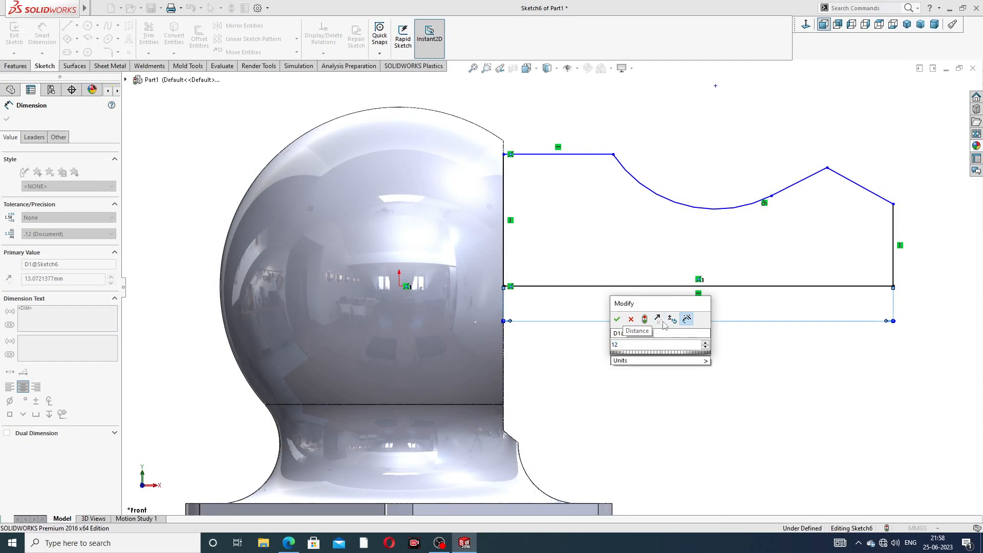
key("Return")
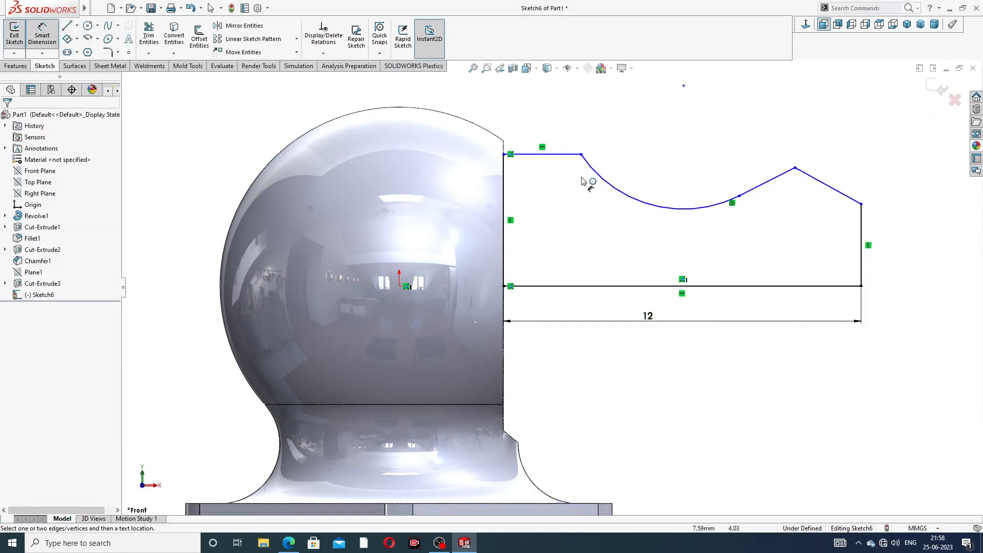
- Dimension the profile's vertical line along the ball's flat as 5 mm
left_click(504, 192)
left_click(484, 205)
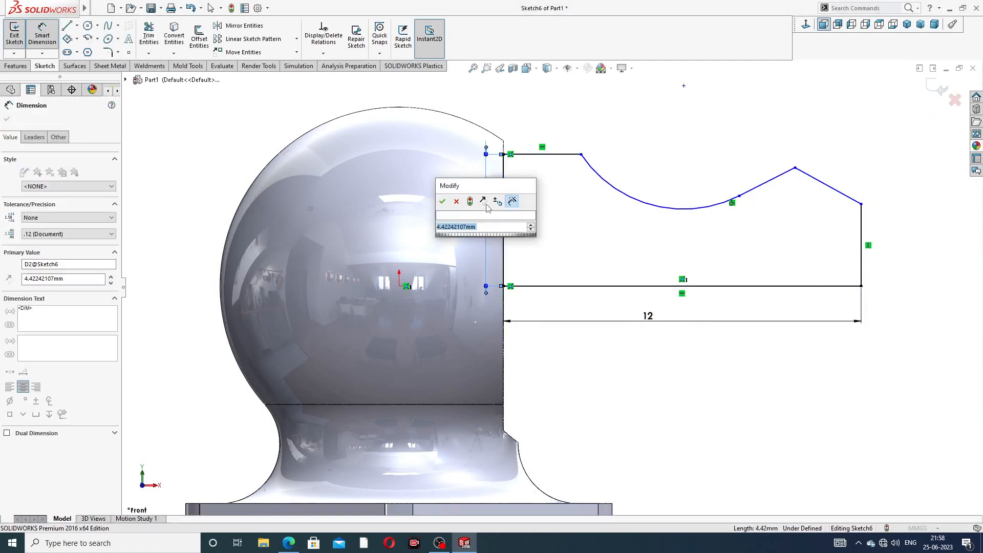
type("5")
key("Return")
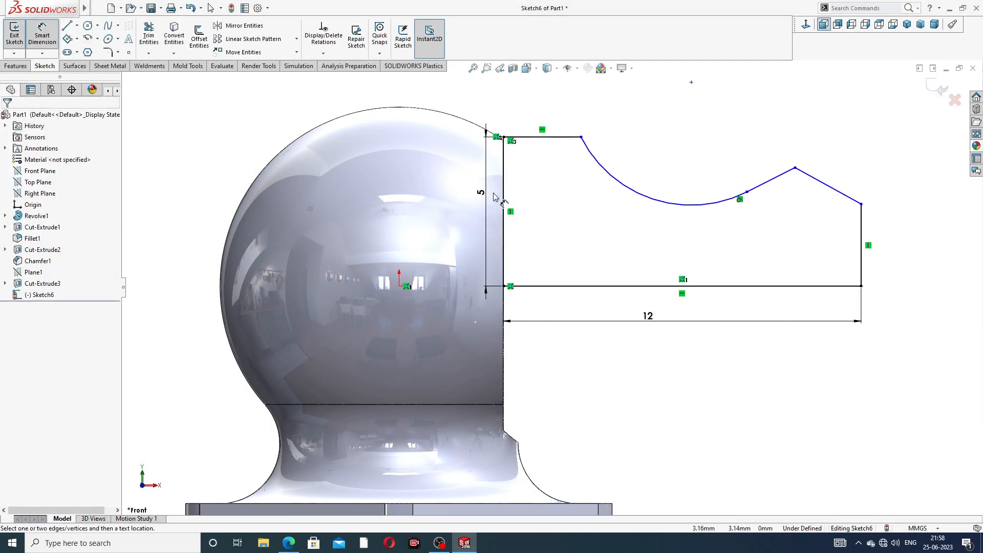
- Dimension the vertical line at the profile's outer end as 4 mm, move the dimension outward and correct it to 3 mm
left_click(861, 241)
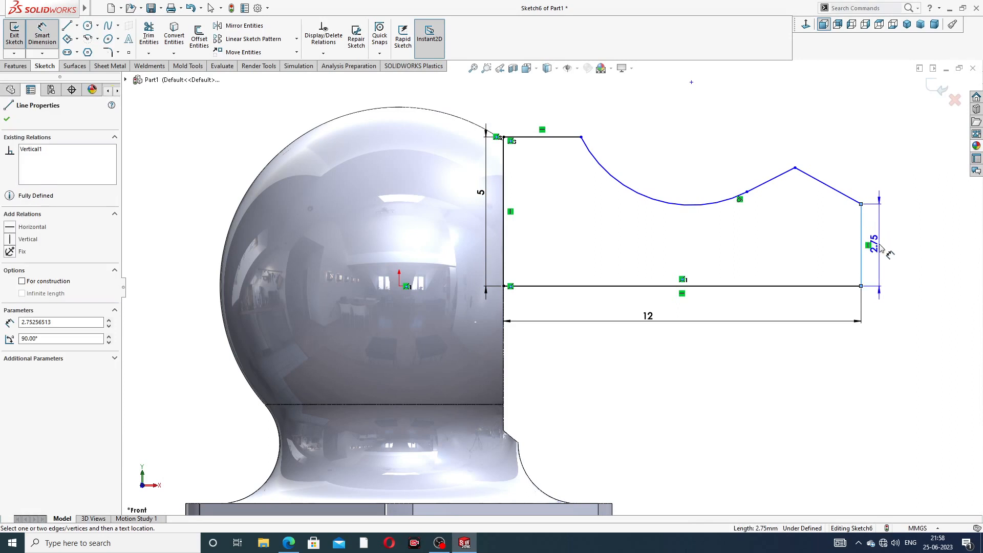
left_click(878, 246)
type("4")
key("Return")
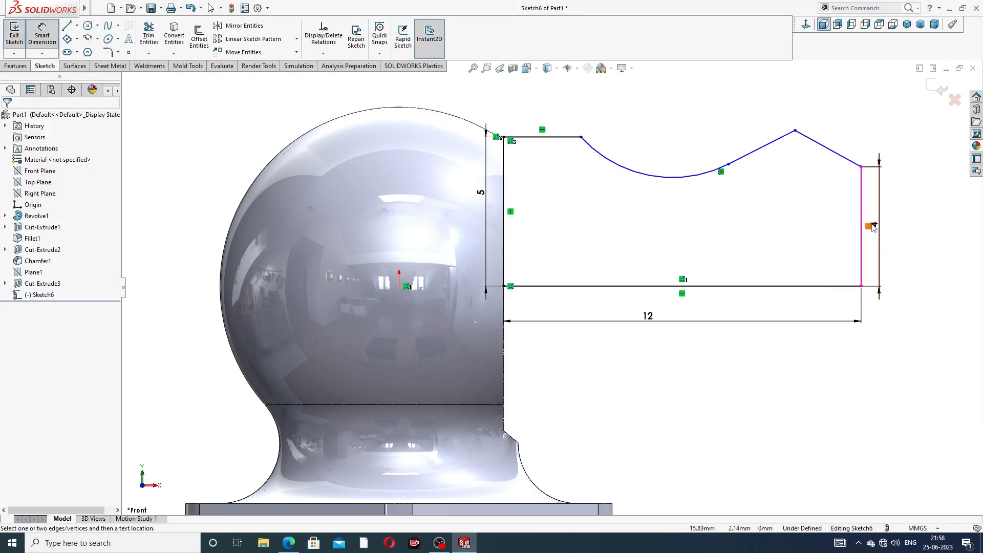
left_click_drag(873, 226, 887, 227)
double_click(887, 228)
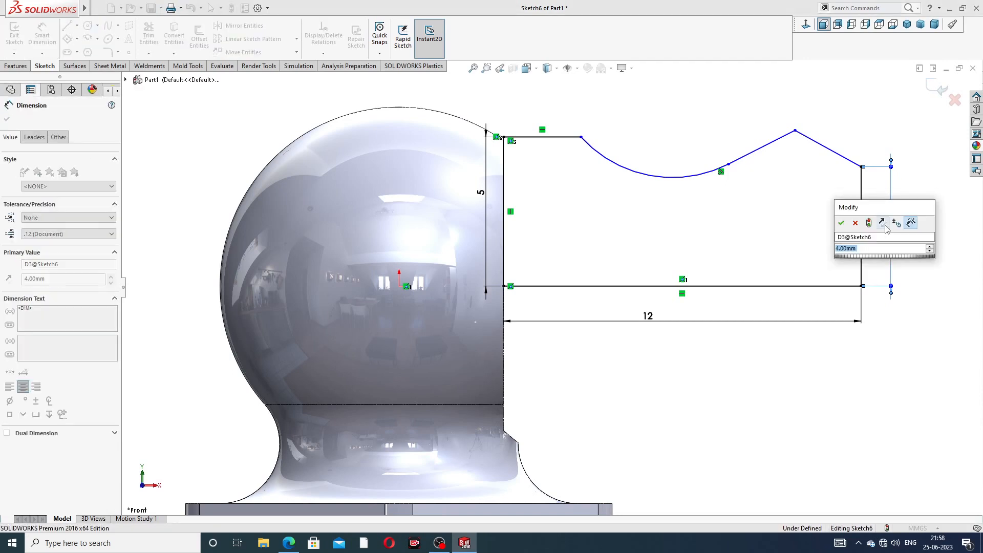
type("3")
key("Return")
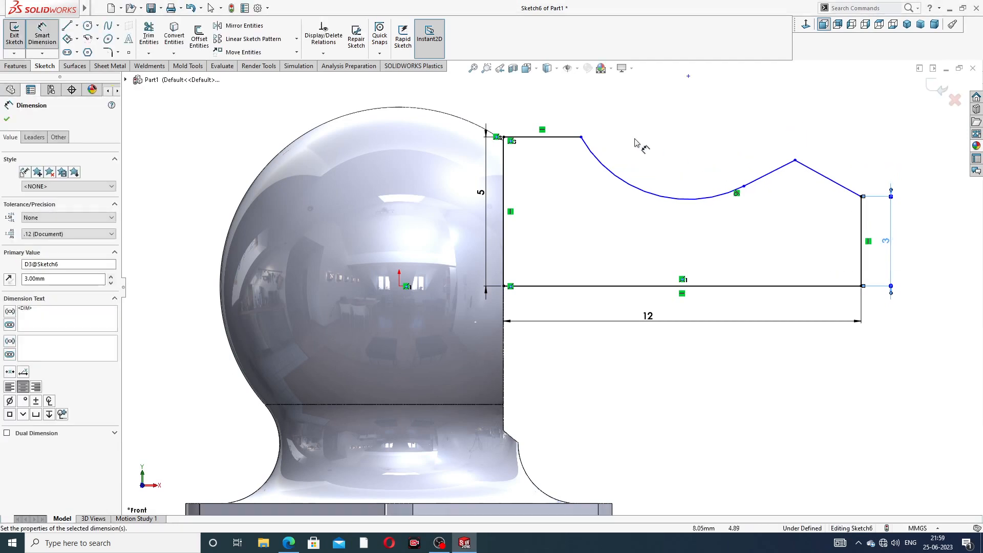
- Dimension the short upper horizontal line beside the ball's flat as 3 mm
left_click(568, 138)
left_click(550, 114)
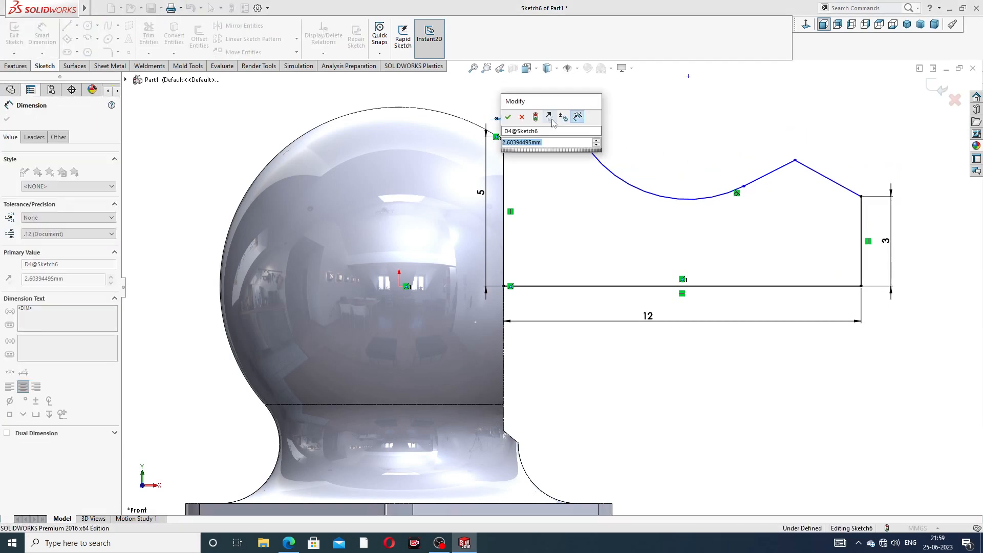
type("3")
key("Return")
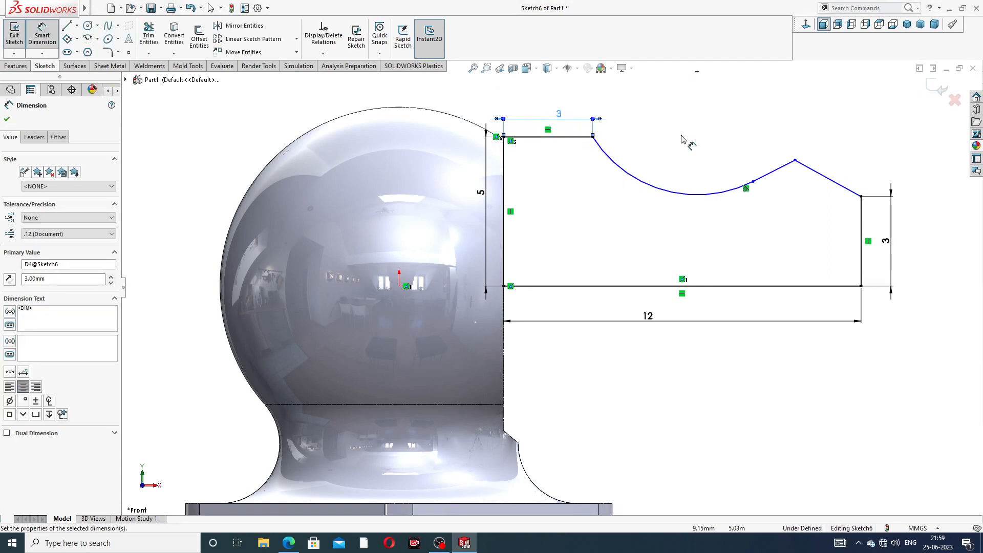
left_click(689, 139)
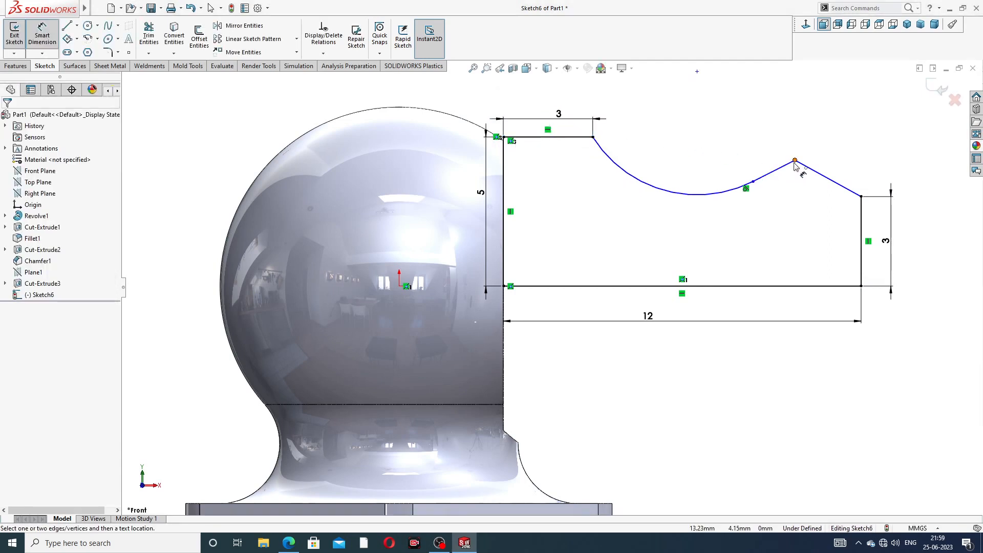
- Check the neck radius in the grease nipple PDF and dimension the profile's concave arc with a 2 mm radius
left_click(295, 543)
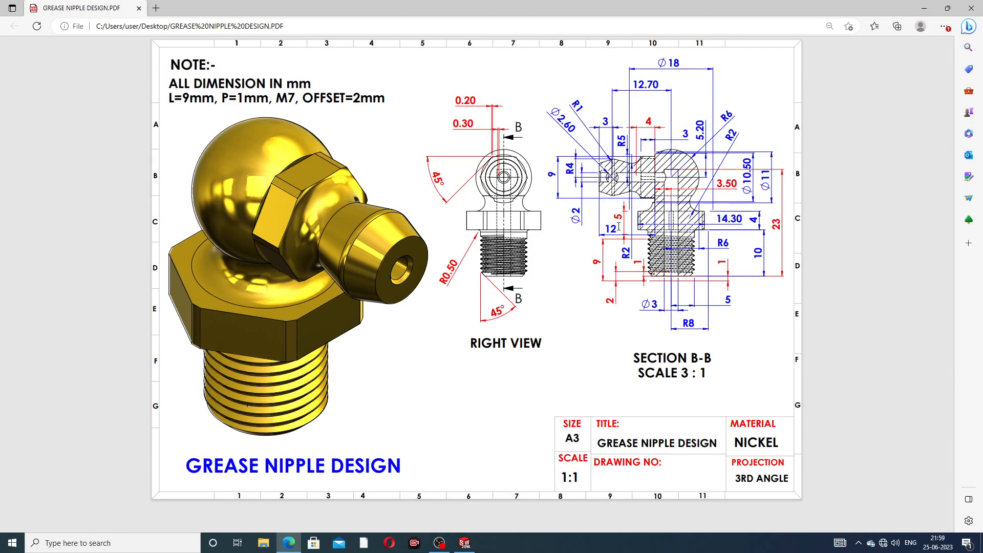
left_click(287, 541)
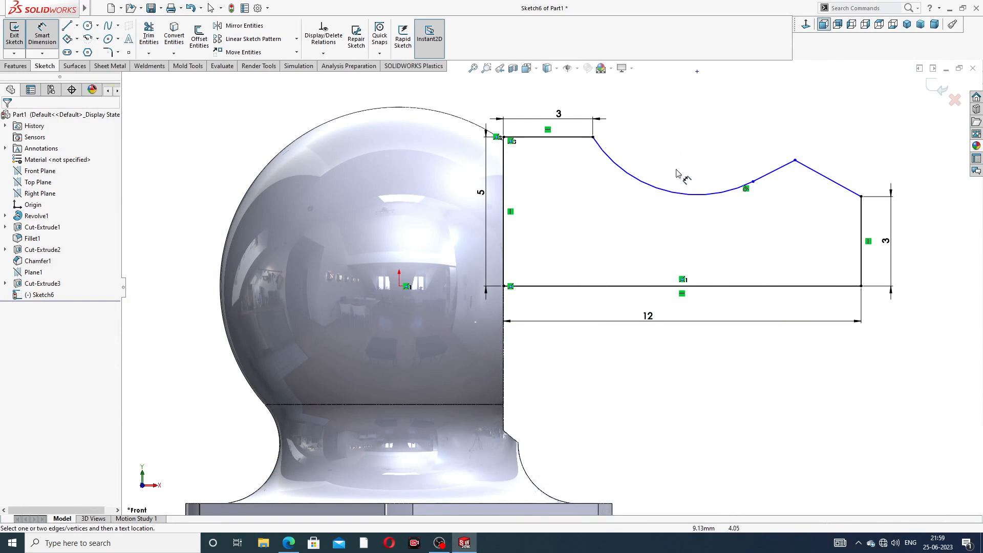
left_click(673, 194)
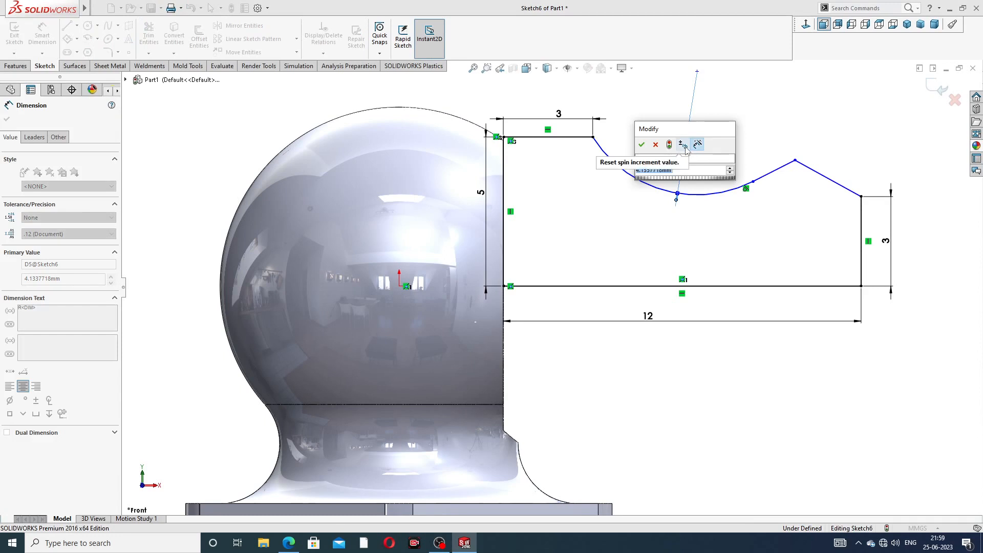
type("2")
key("Return")
left_click(758, 119)
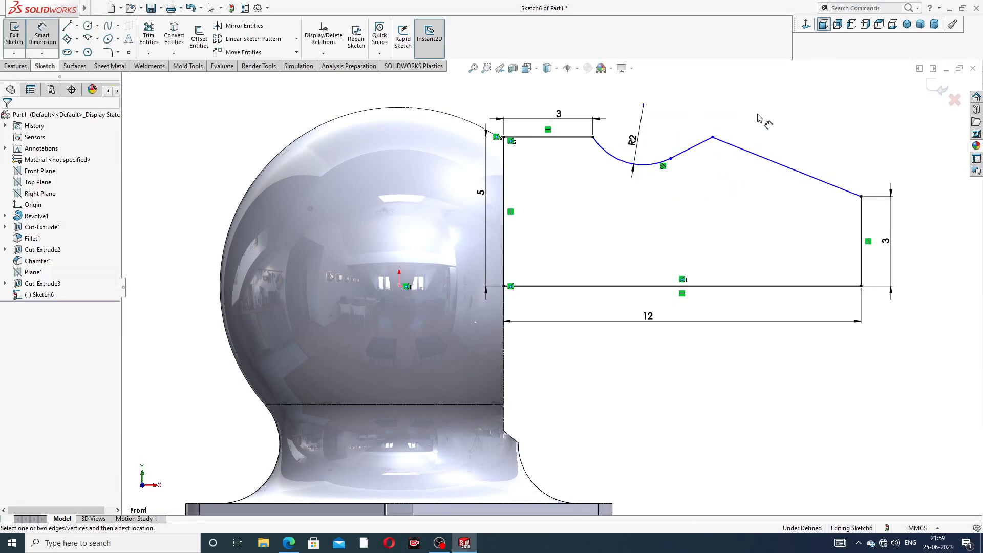
- Dimension the horizontal distance between the profile's peak point and its outer end corner as 3 mm
left_click(713, 139)
left_click(861, 196)
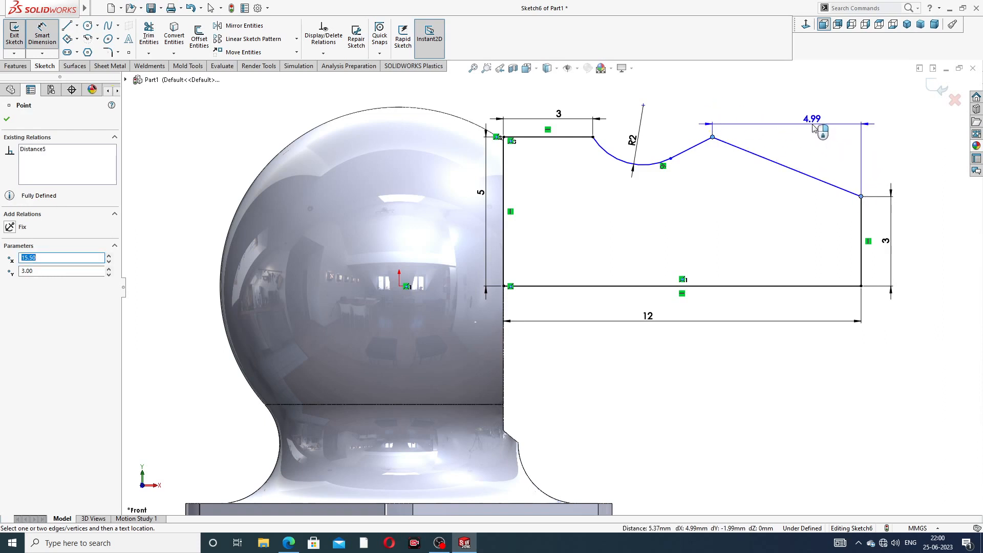
left_click(812, 128)
key("Return")
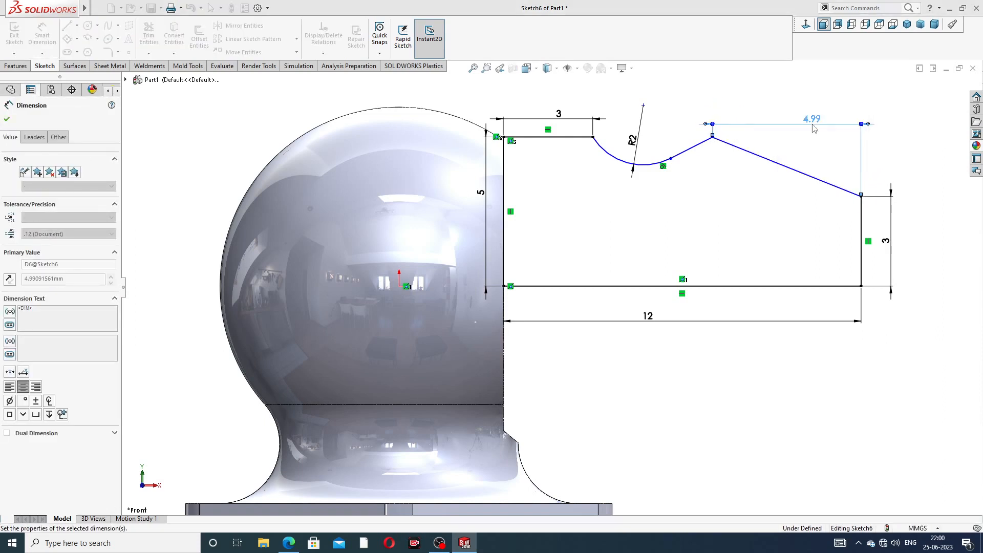
left_click(801, 205)
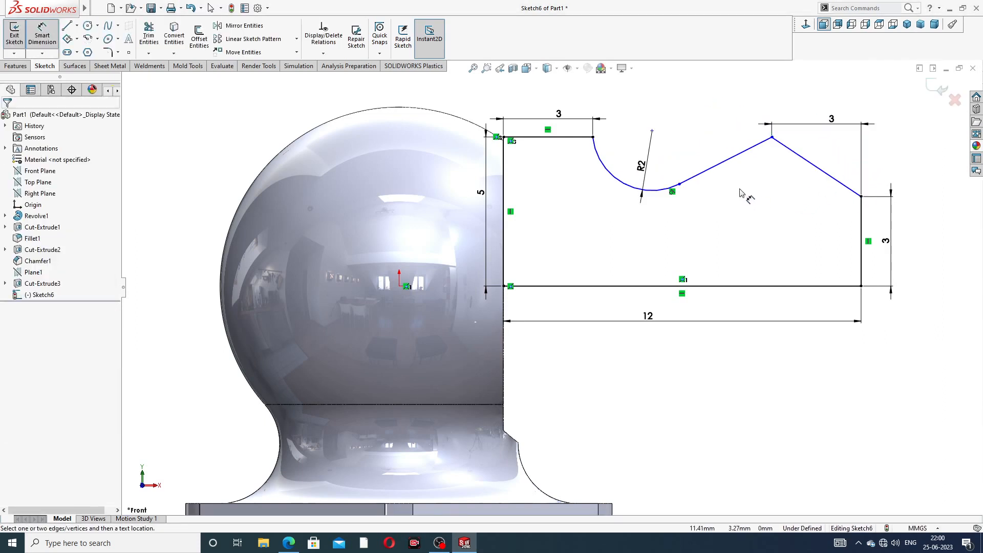
- Dimension the height of the profile's peak point above the horizontal baseline as 5 mm
left_click(771, 138)
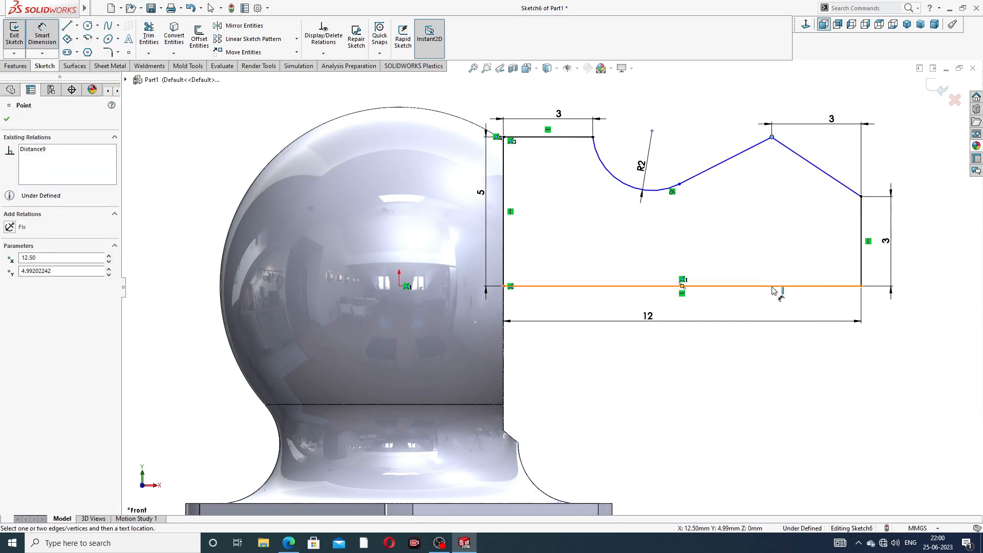
left_click(779, 285)
left_click(918, 235)
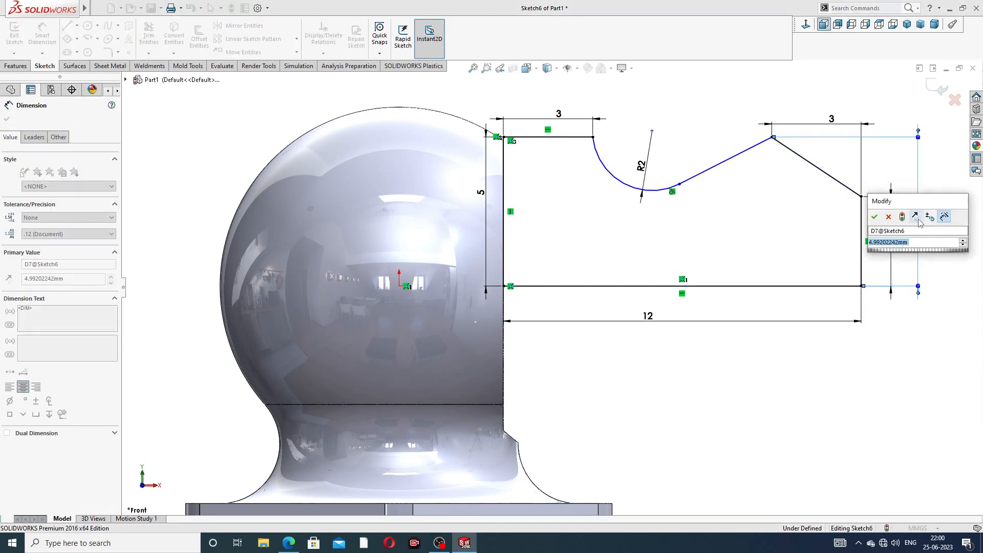
type("5")
key("Return")
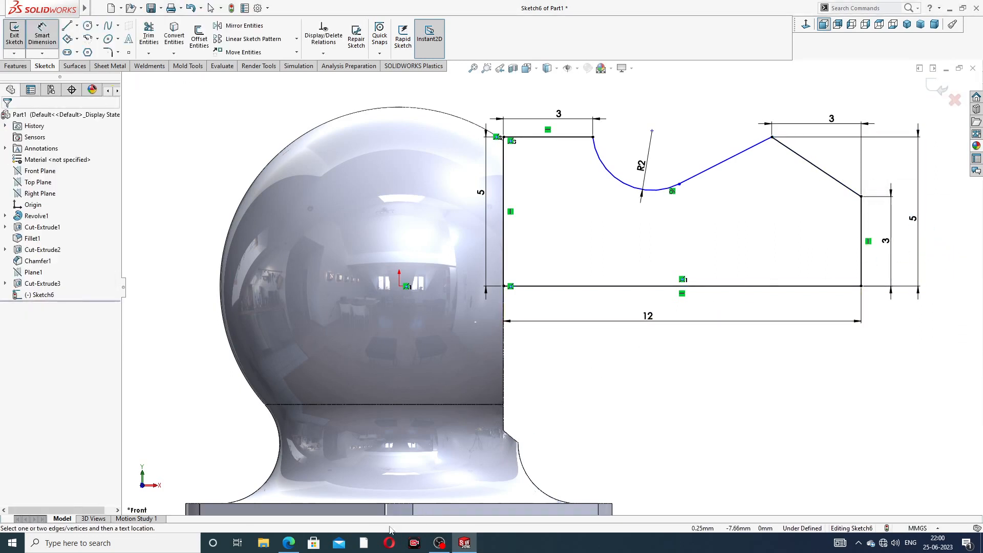
- Check the nozzle neck dimensions in the section view of the grease nipple PDF
left_click(288, 543)
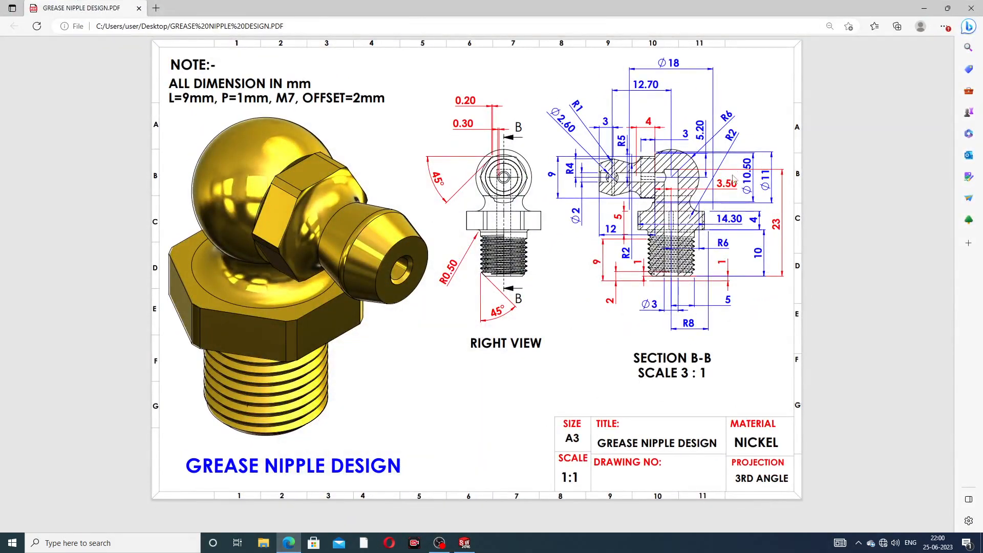
left_click(289, 542)
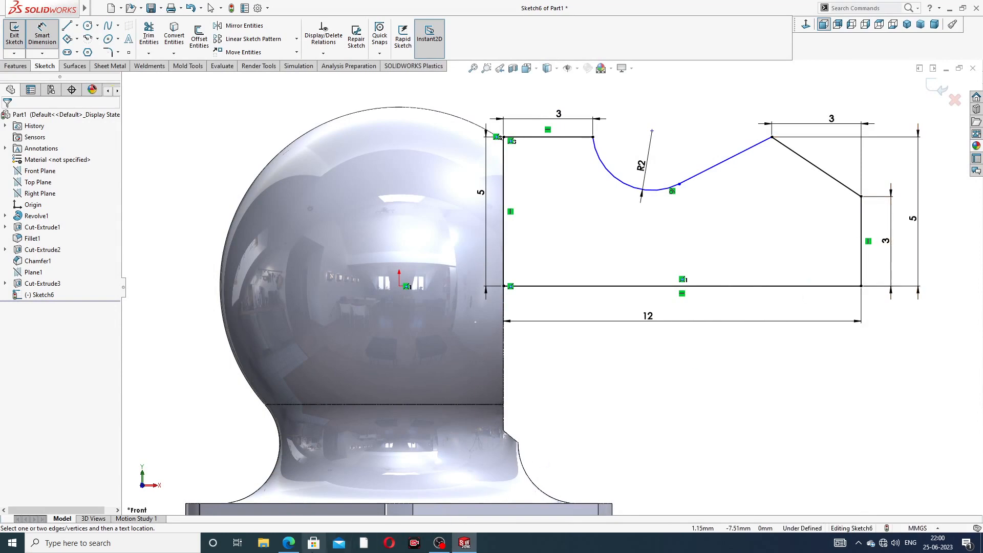
left_click(293, 540)
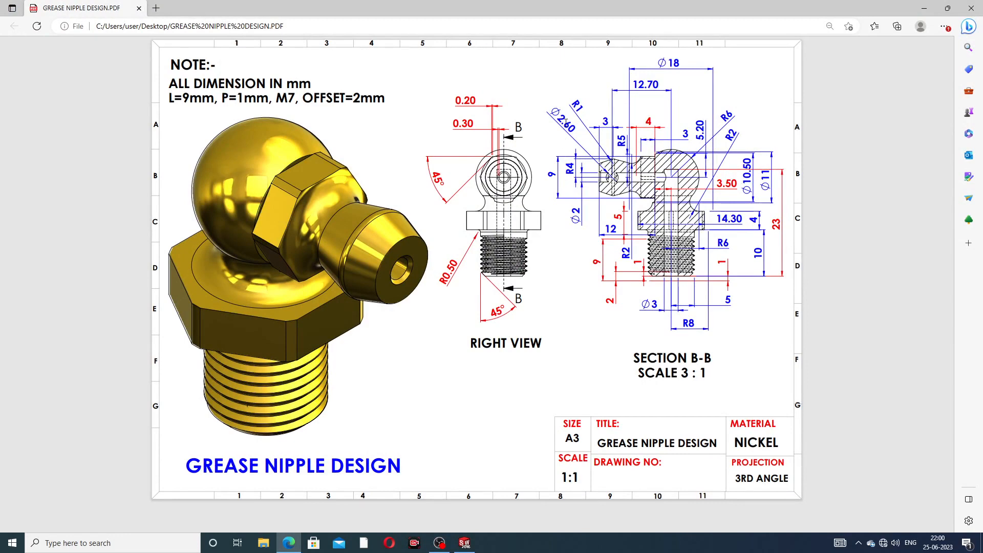
left_click(293, 542)
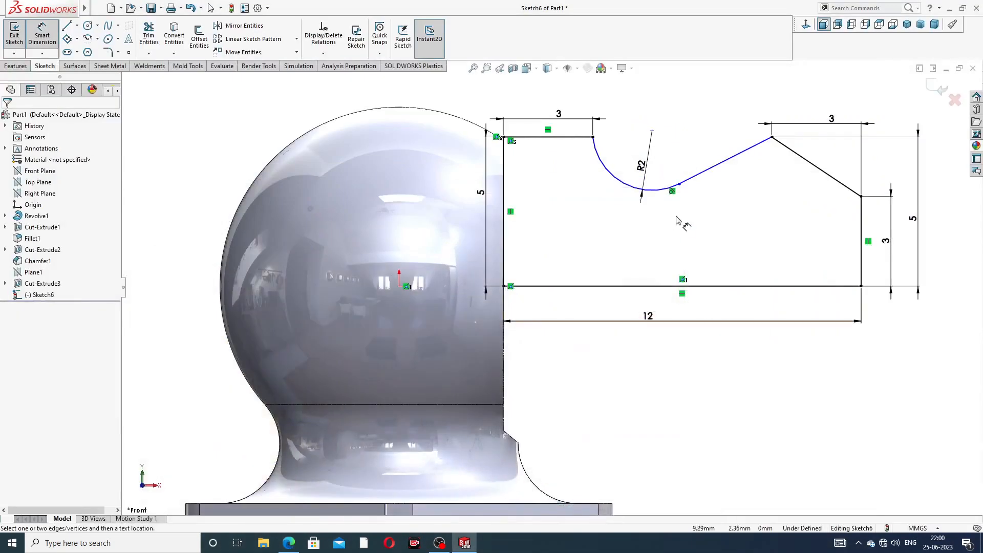
- Set the concave arc's radius to 2.6 mm and nudge the 3 mm dimension above the profile's outer slope
double_click(643, 165)
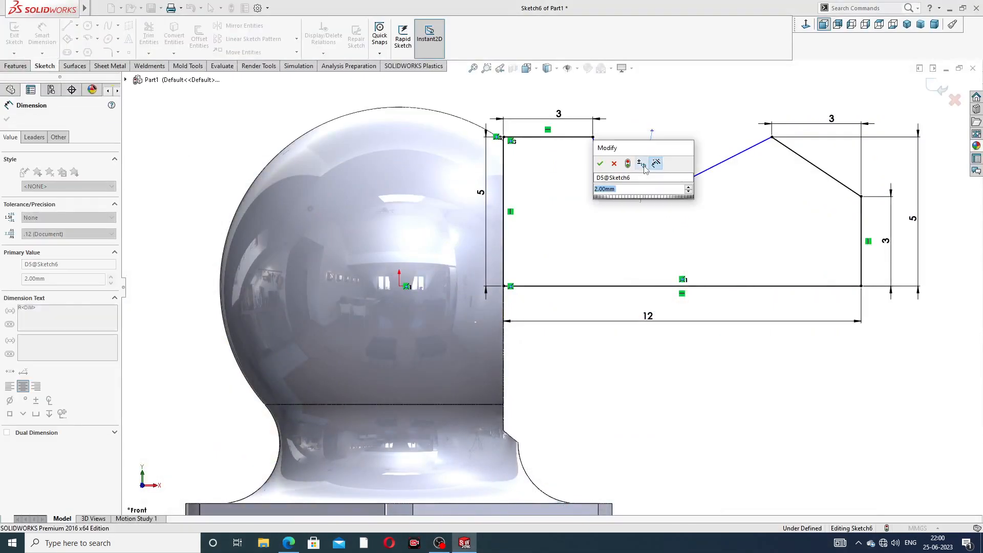
type("2.6")
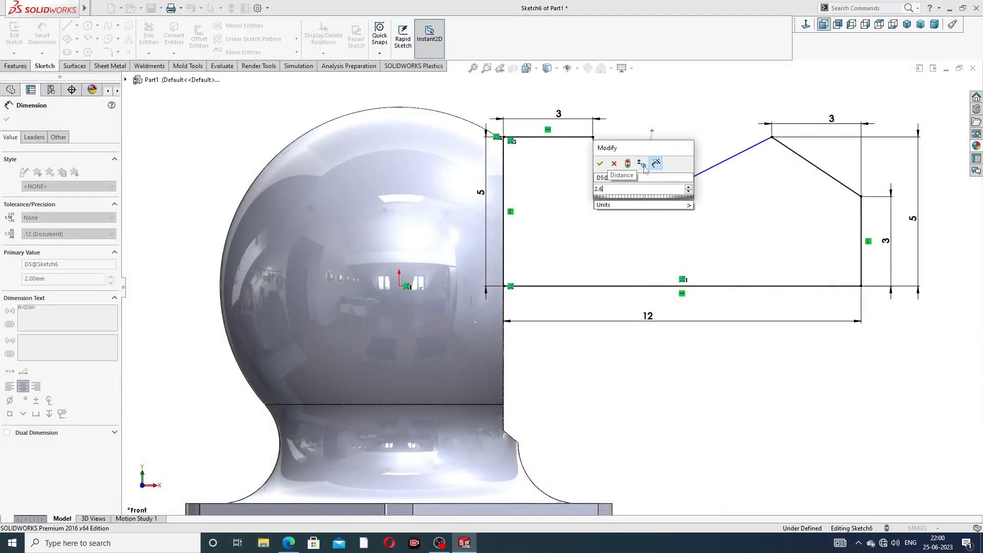
key("Return")
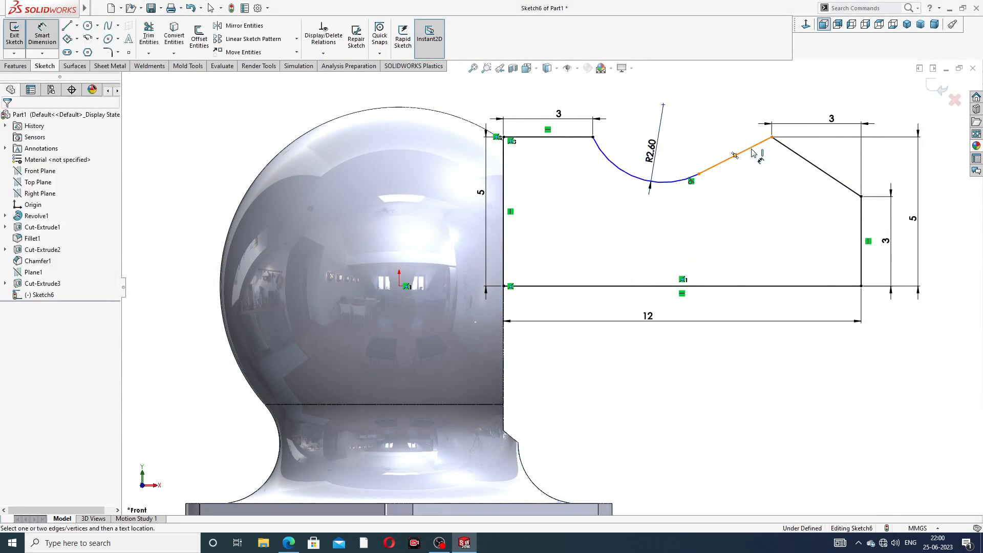
left_click(827, 126)
left_click_drag(828, 126, 819, 120)
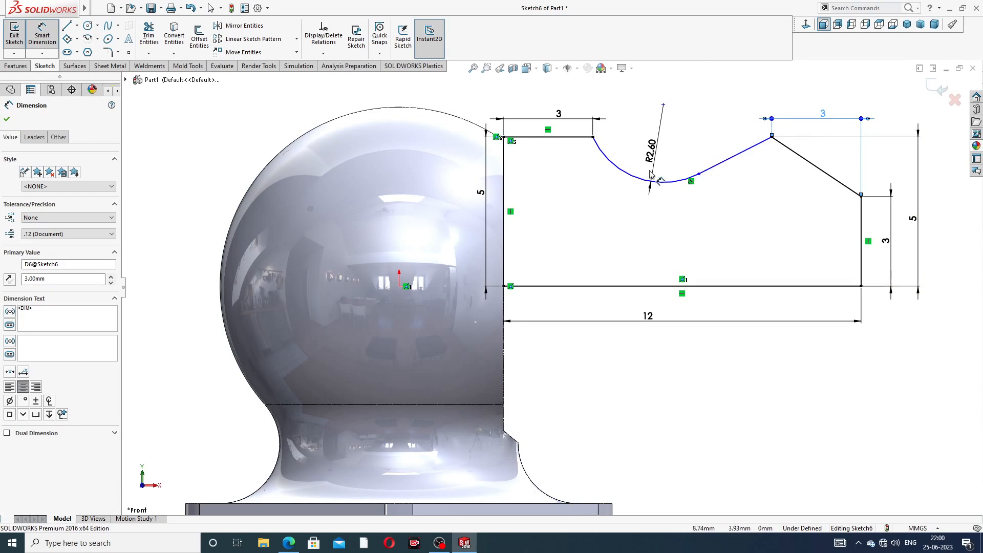
left_click(593, 137)
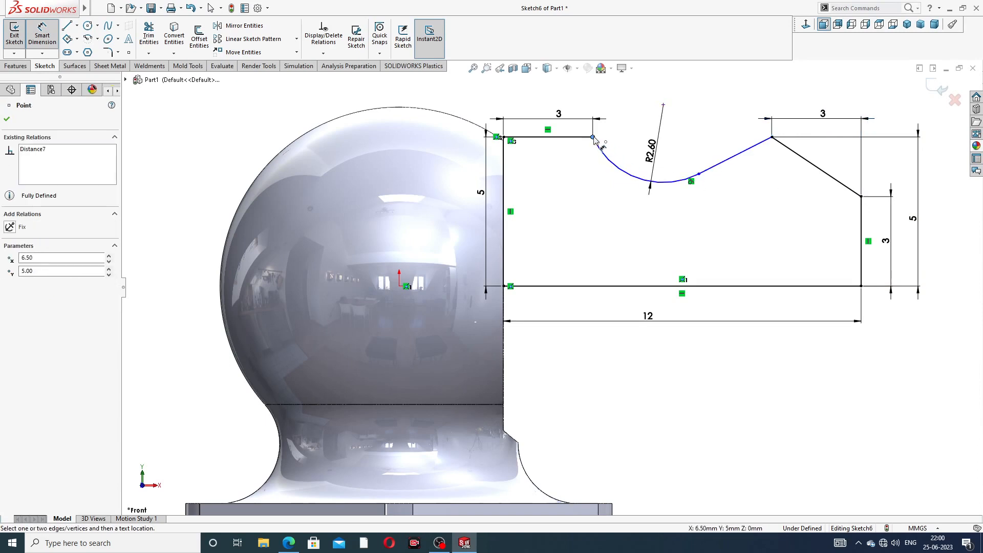
left_click(642, 285)
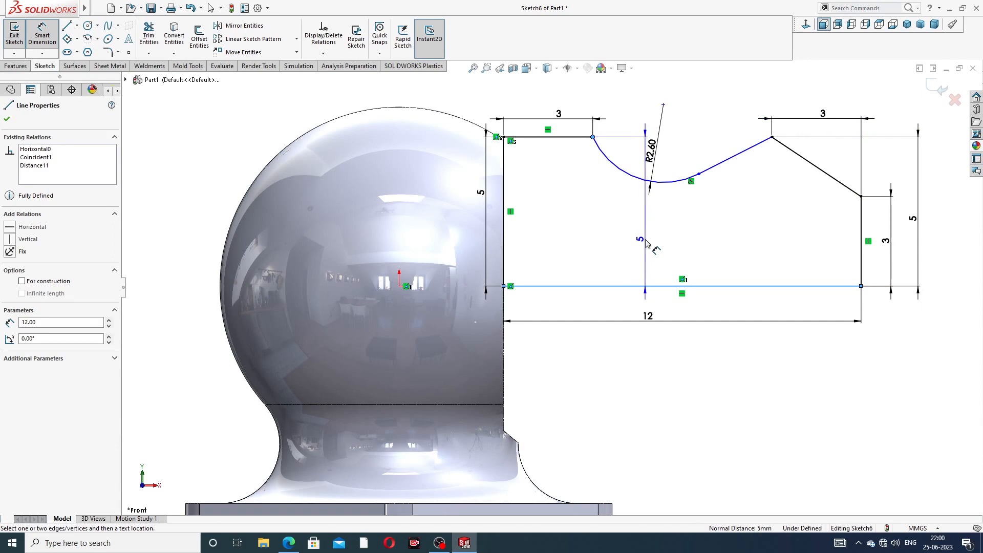
key("Escape")
left_click(663, 106)
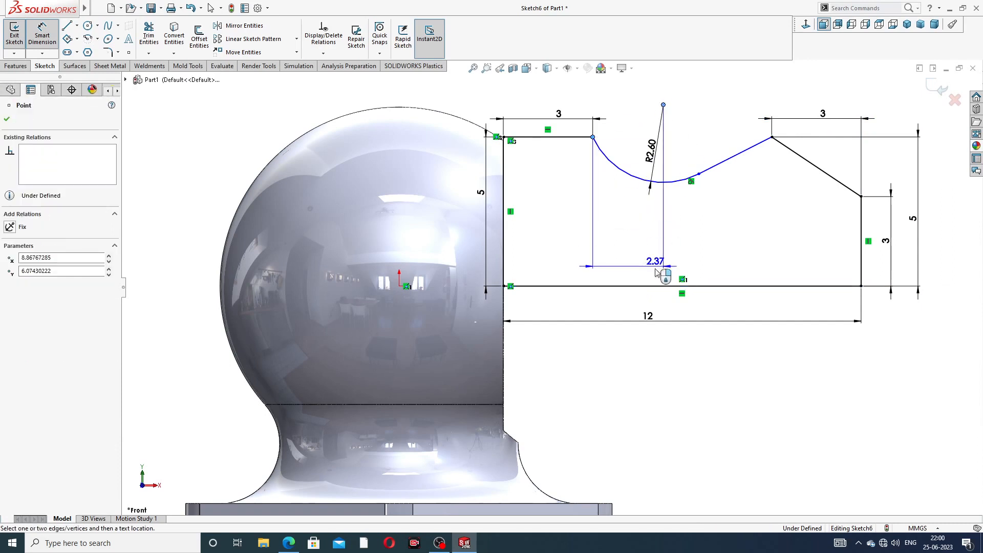
key("Escape")
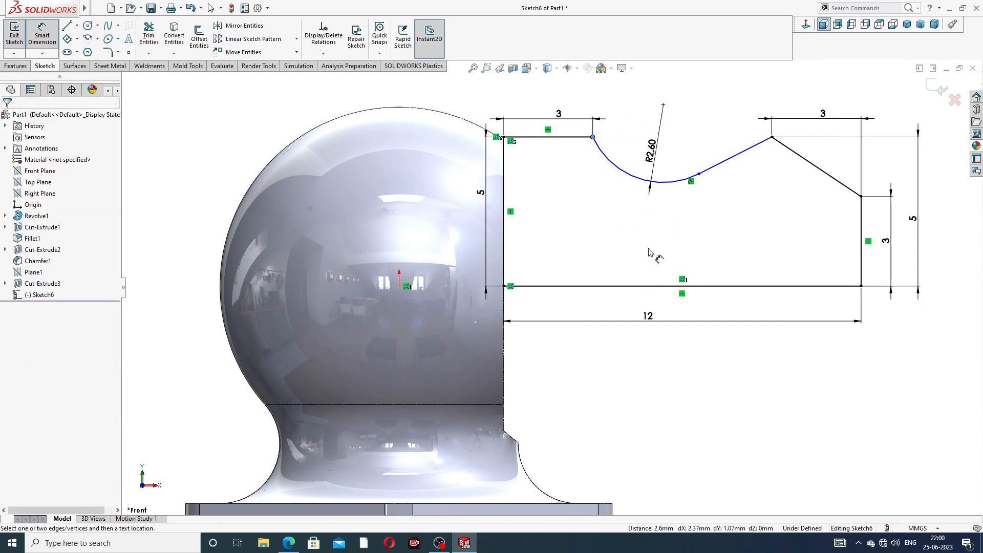
- Try a horizontal dimension between the concave arc's start point and its centre, and delete it
left_click(663, 106)
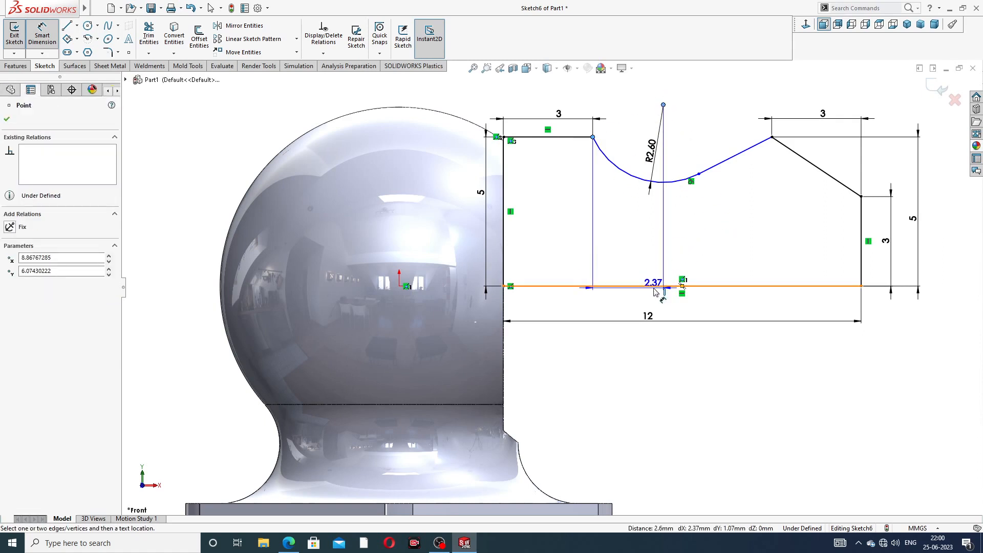
left_click(655, 290)
left_click(656, 288)
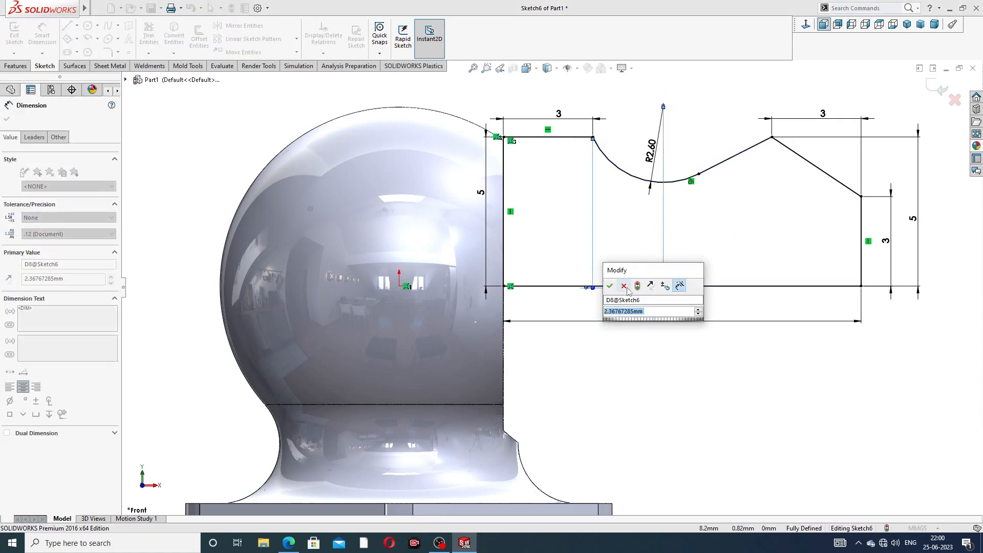
key("Return")
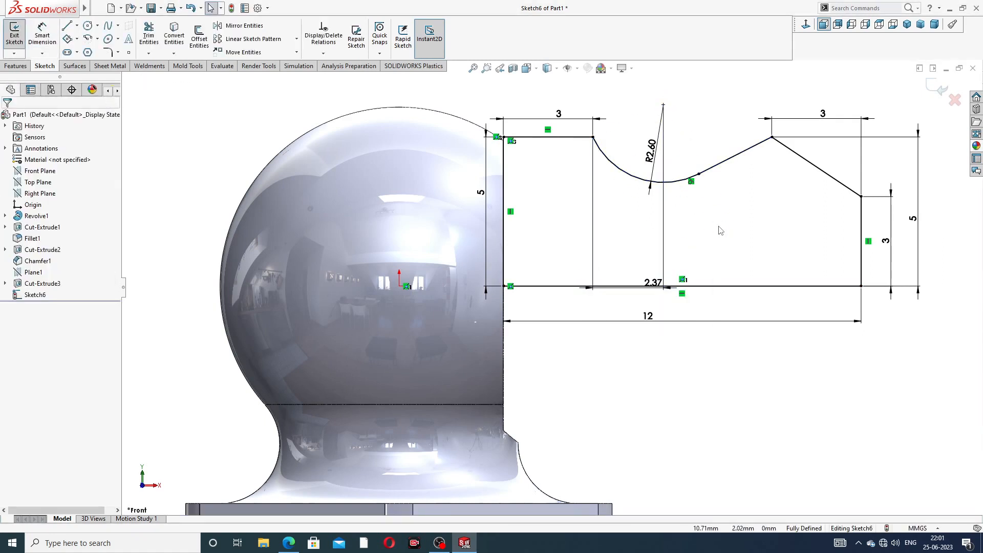
left_click(664, 236)
key("Delete")
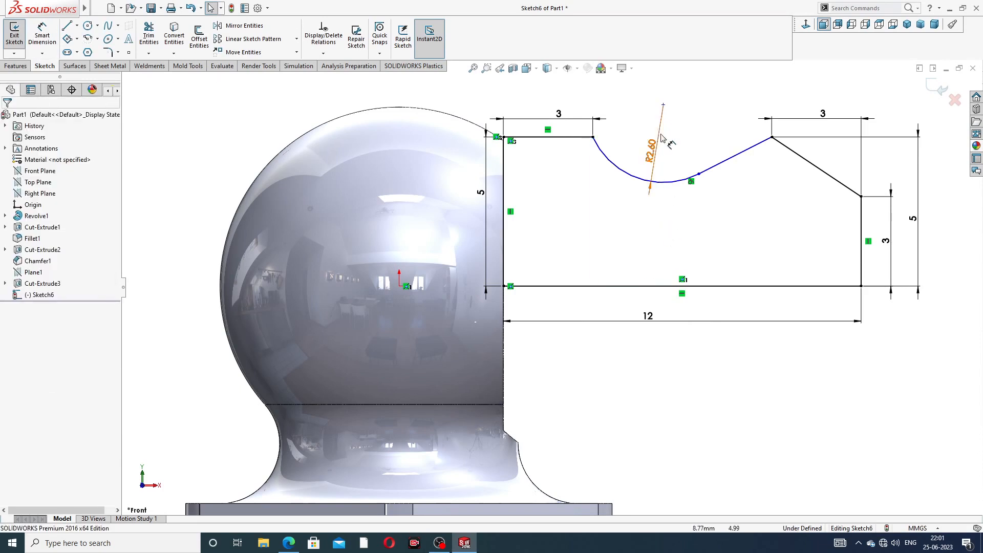
- Dimension the arc centre's height above the baseline as 5.2 mm and move the dimension toward the ball
left_click(664, 105)
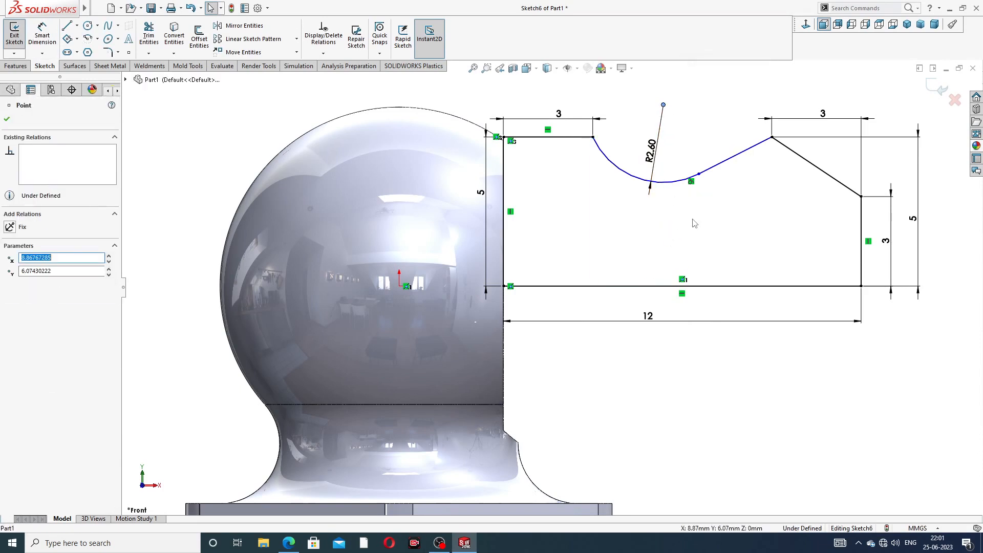
left_click(691, 226)
left_click(43, 36)
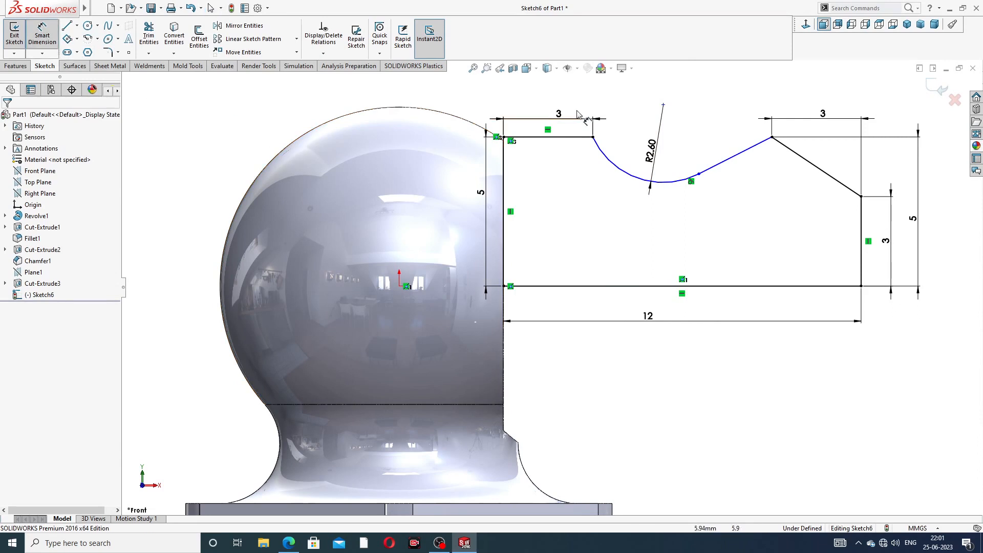
left_click(664, 105)
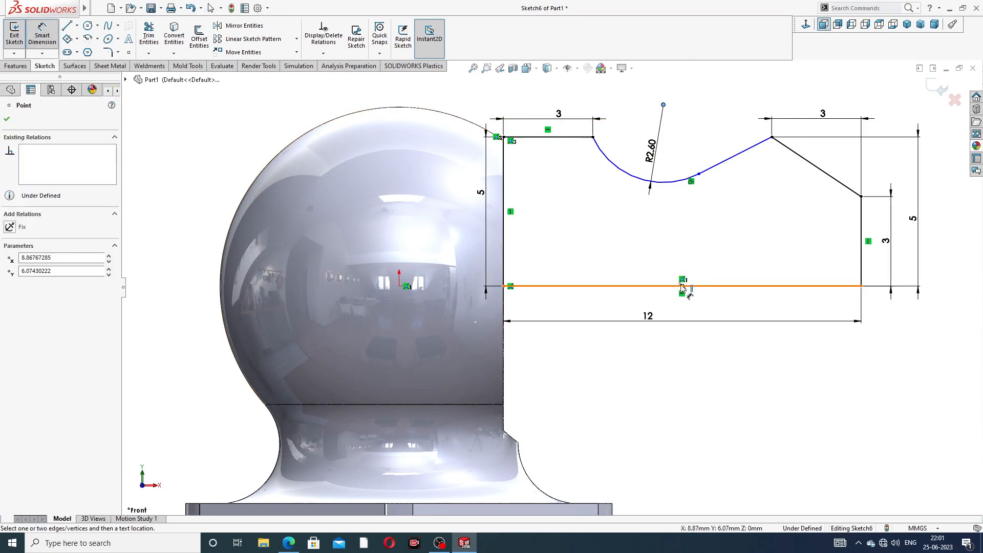
left_click(683, 285)
left_click(692, 234)
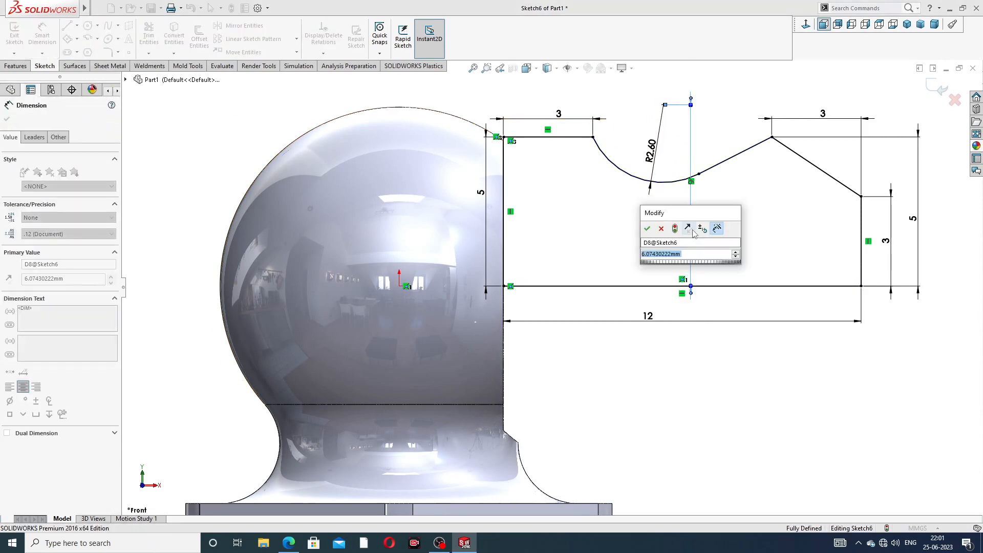
type("5.2")
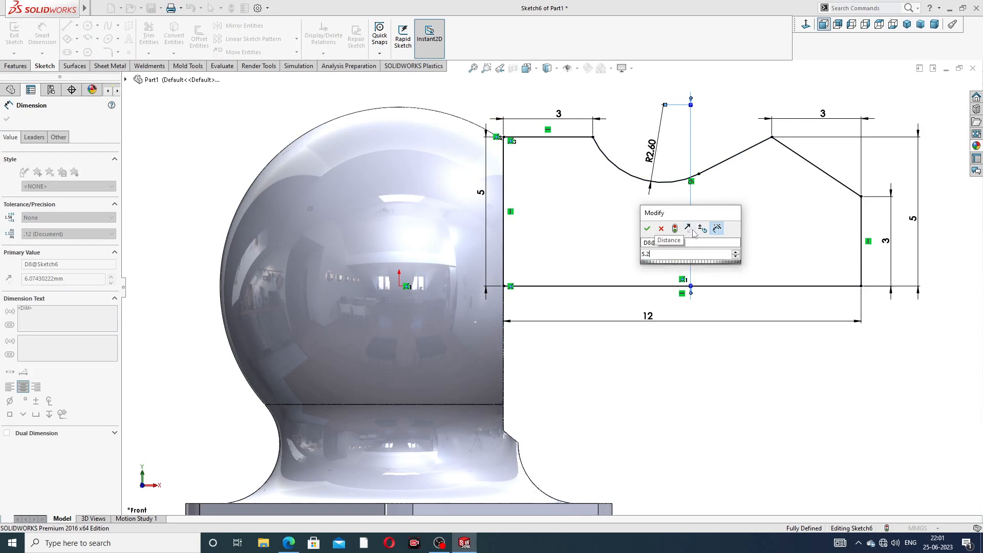
key("Return")
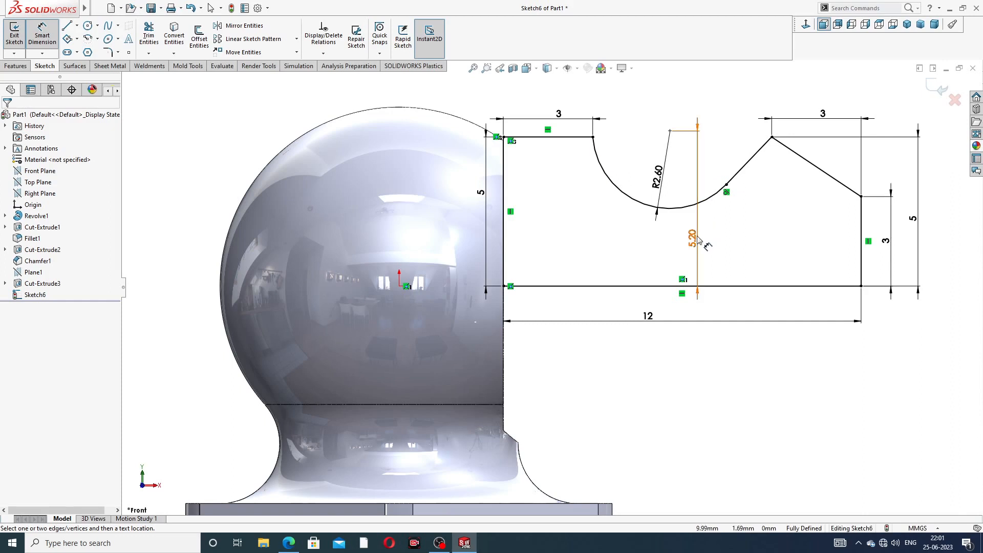
left_click_drag(693, 239, 621, 223)
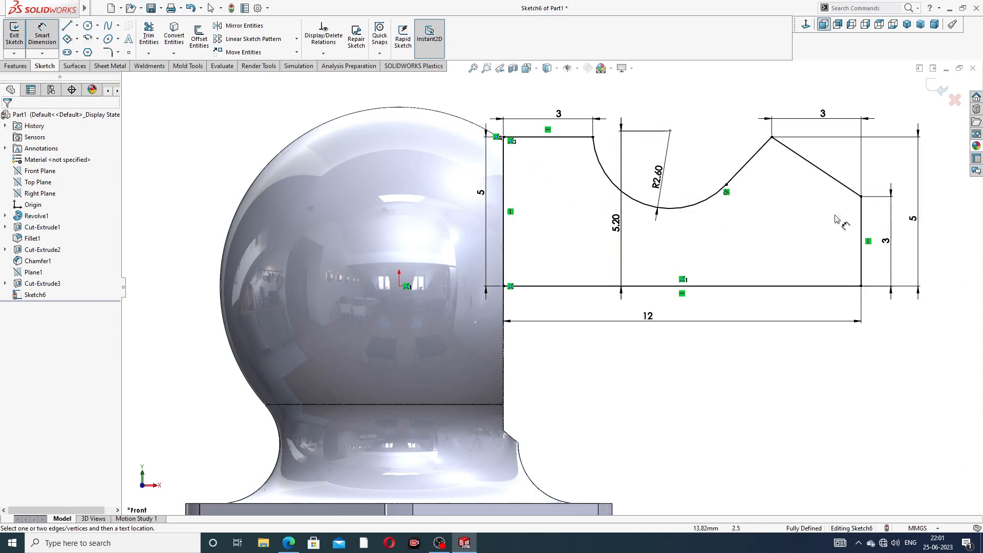
- Set the peak point's height to 4.5 mm and move the 3 mm dimension above the outer slope higher
left_click(914, 220)
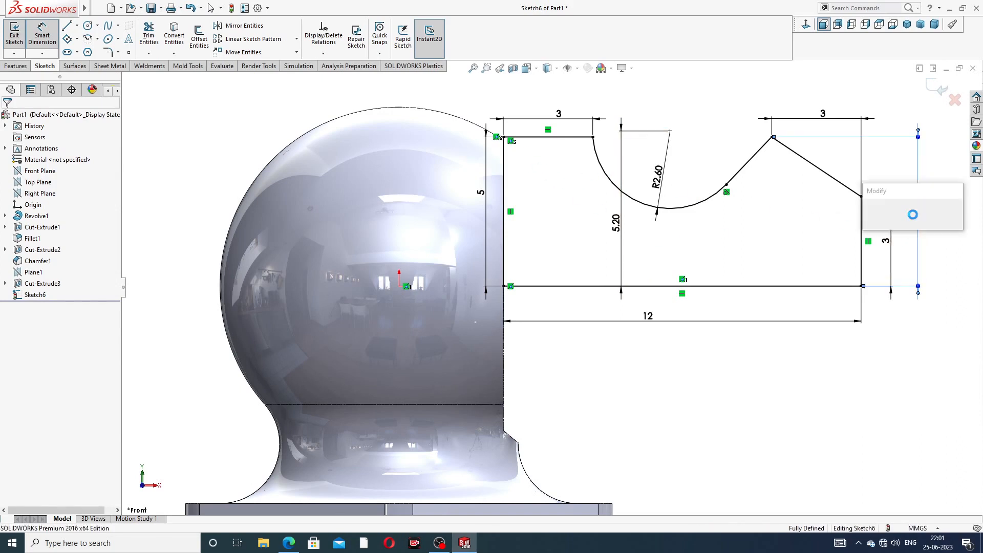
type("4.5")
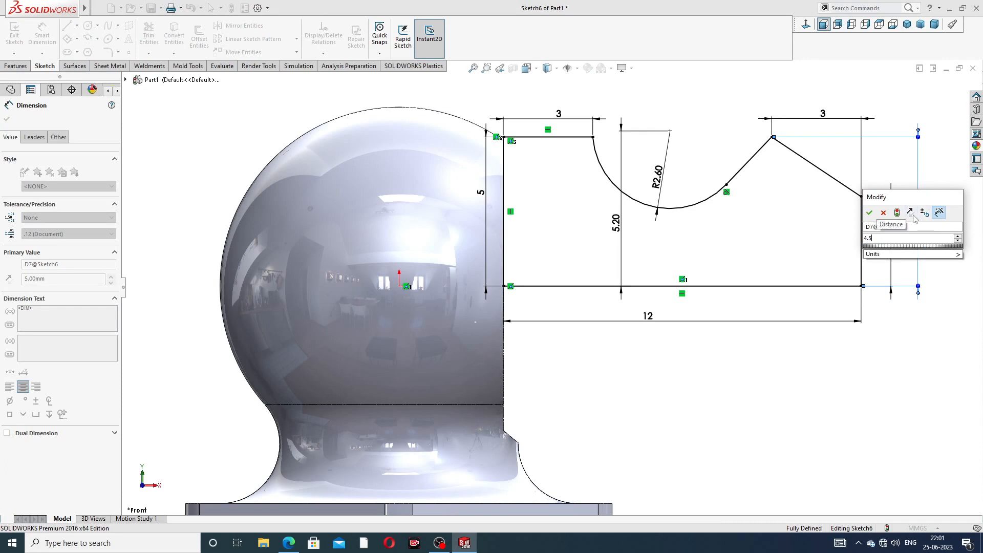
key("Return")
left_click(947, 256)
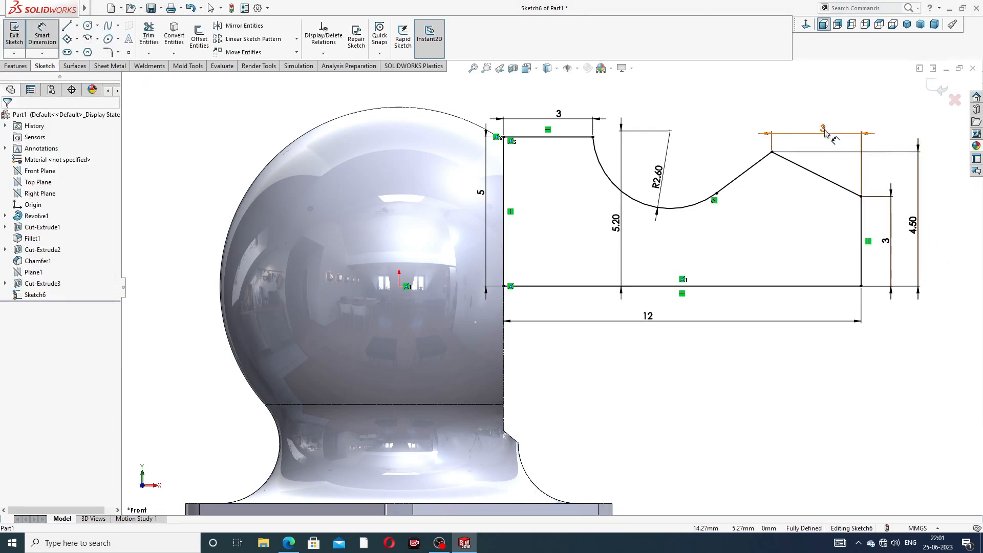
left_click_drag(823, 128, 822, 119)
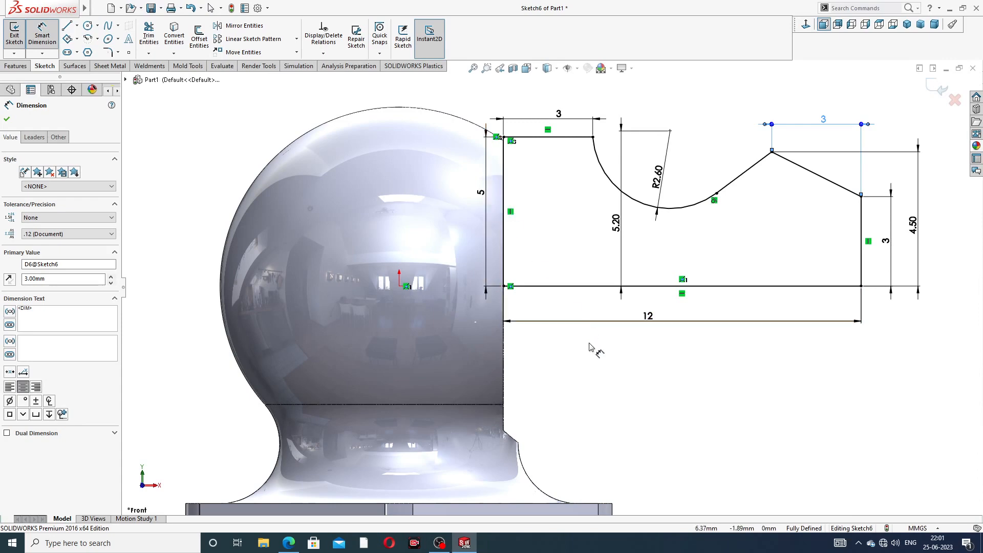
- Check the side nozzle's dimensions in the grease nipple PDF drawing, return to SOLIDWORKS and end dimensioning
left_click(290, 543)
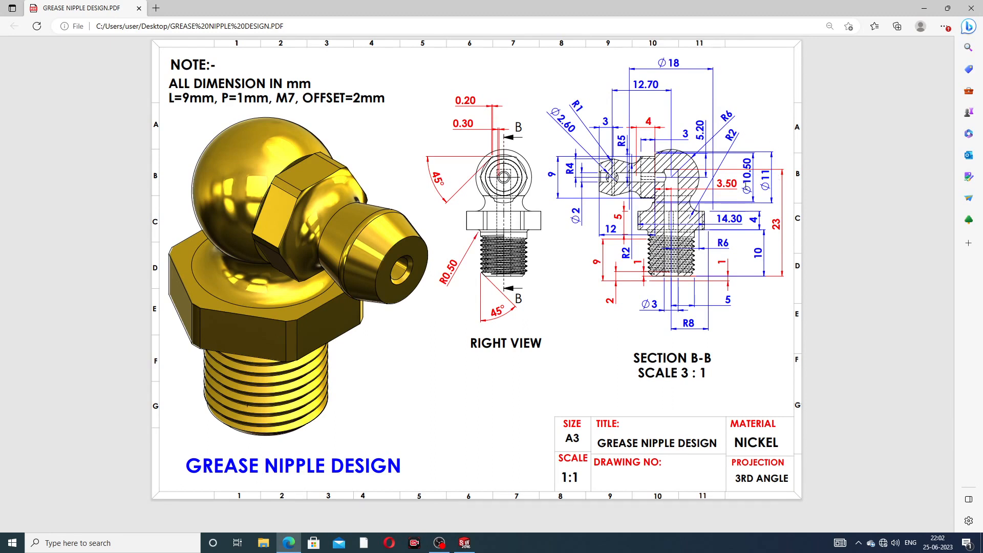
left_click(289, 544)
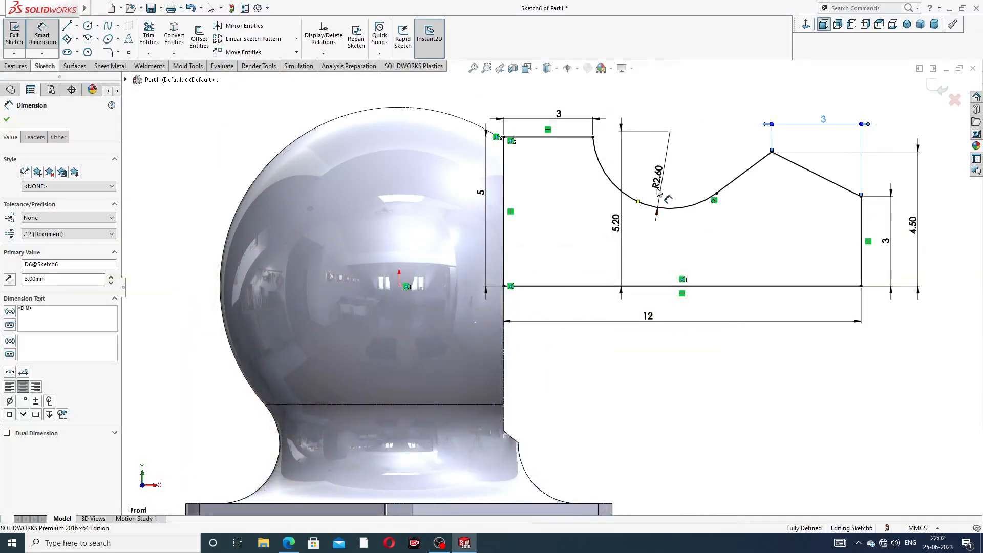
right_click(711, 122)
left_click(744, 151)
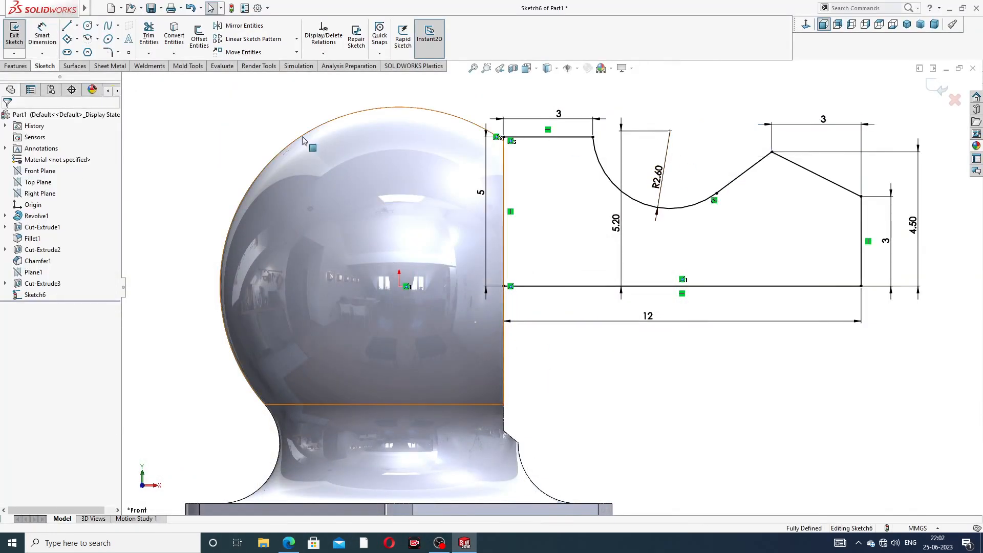
- Revolve the nozzle half-profile 360° about its horizontal baseline as a boss merged with the ball
left_click(24, 69)
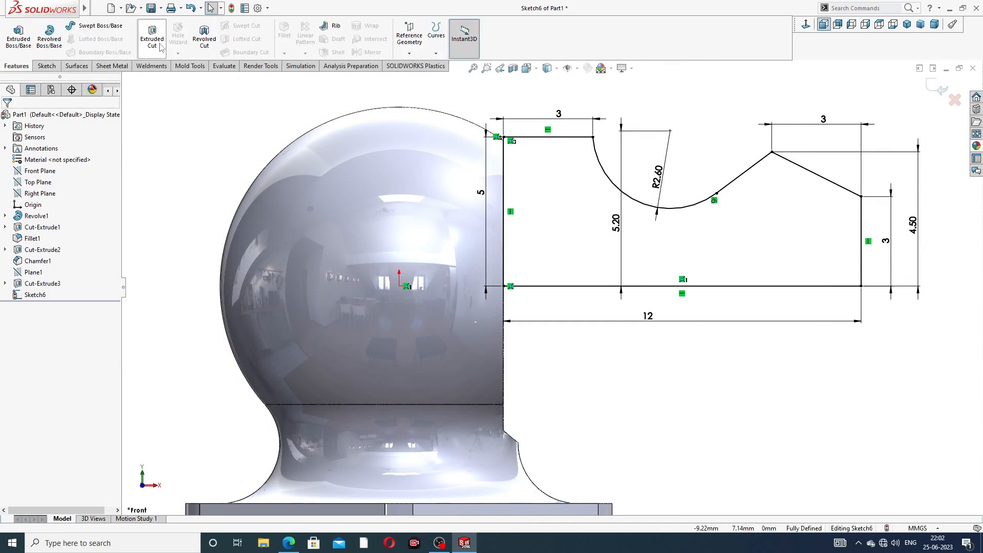
left_click(742, 286)
mouse_move(759, 307)
middle_mouse_down()
mouse_move(720, 268)
mouse_move(735, 292)
mouse_move(718, 300)
mouse_move(739, 292)
mouse_move(742, 308)
mouse_move(752, 302)
middle_mouse_up()
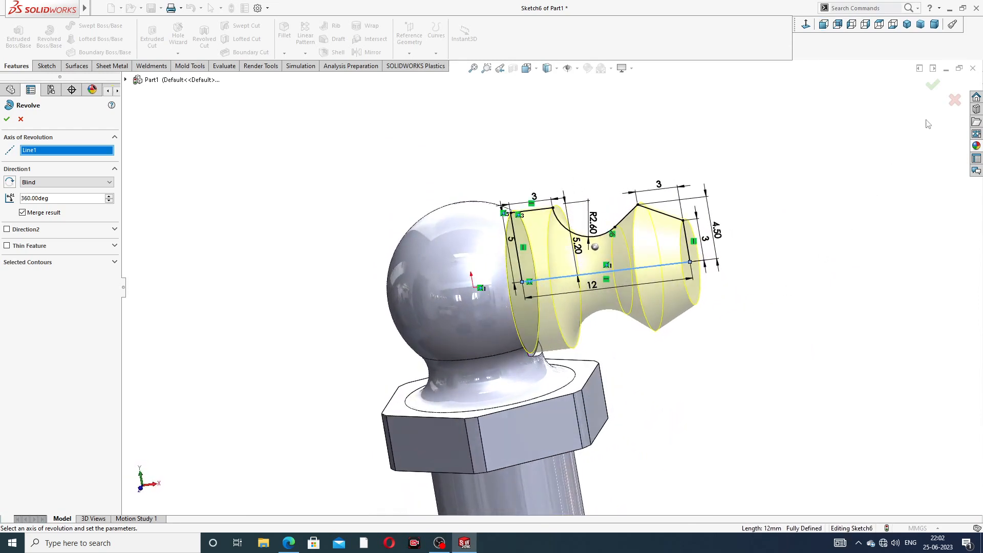
left_click(933, 86)
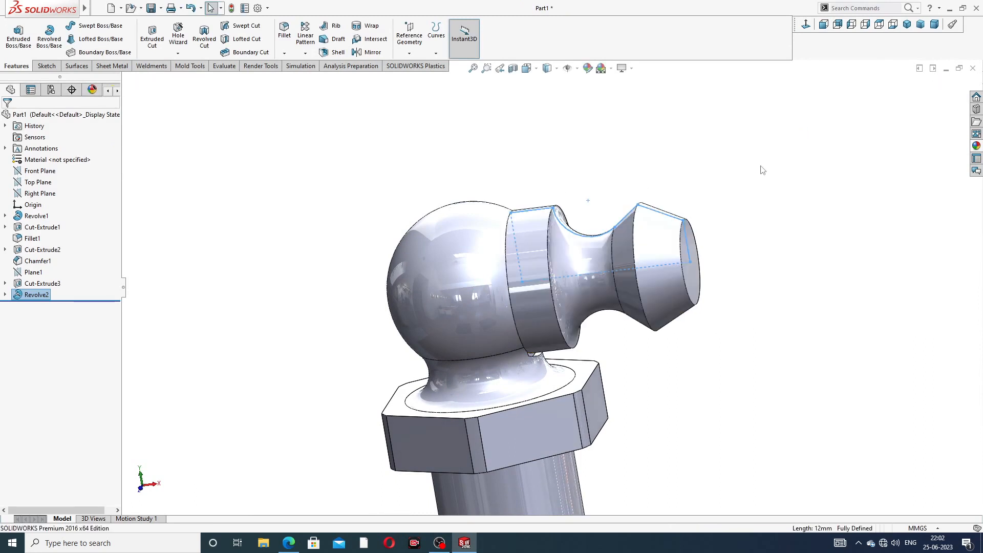
left_click(789, 213)
- Start a new sketch on the narrow ring face at the back of the nozzle collar, beside the ball
key("f")
middle_click_drag(799, 235, 768, 158)
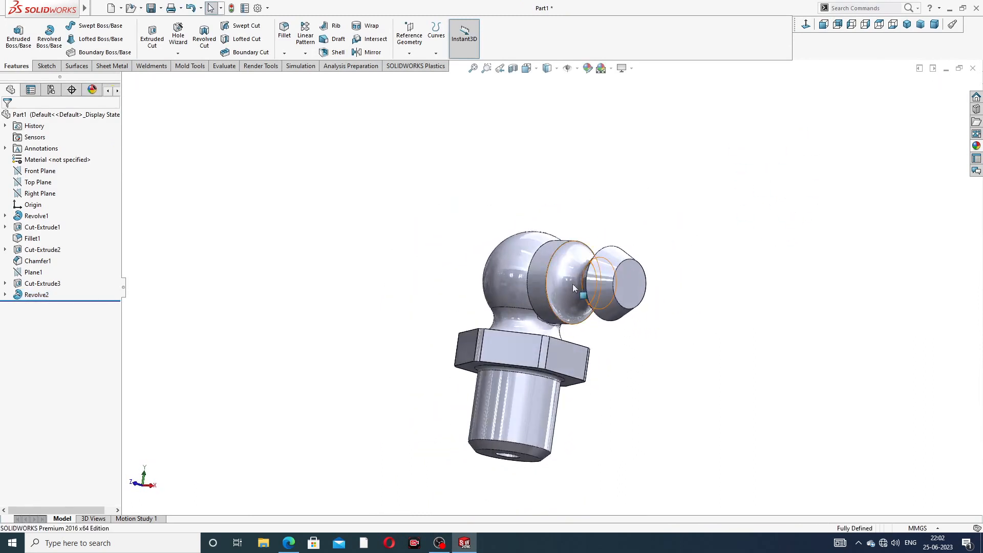
scroll(573, 285, "down", 5)
middle_click_drag(715, 291, 610, 300)
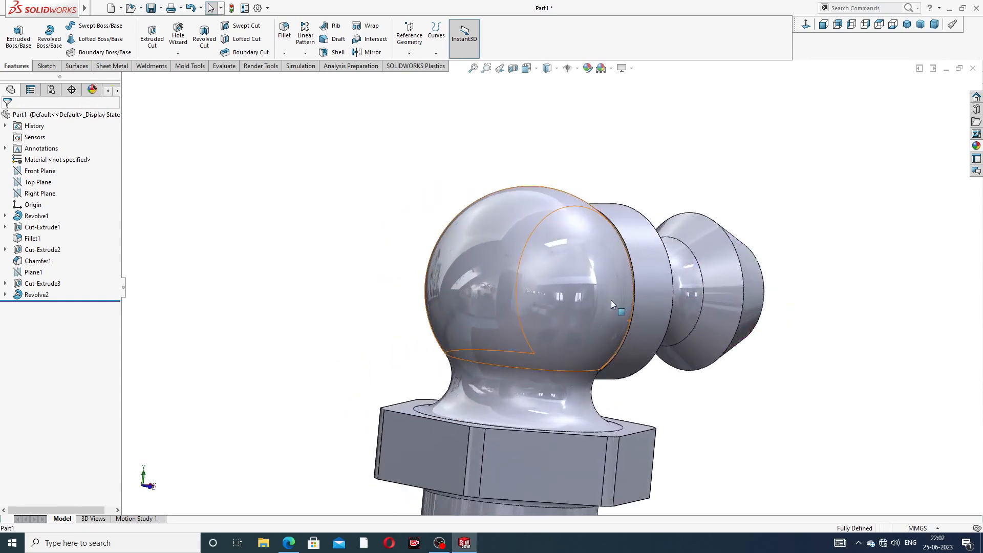
scroll(610, 300, "down", 5)
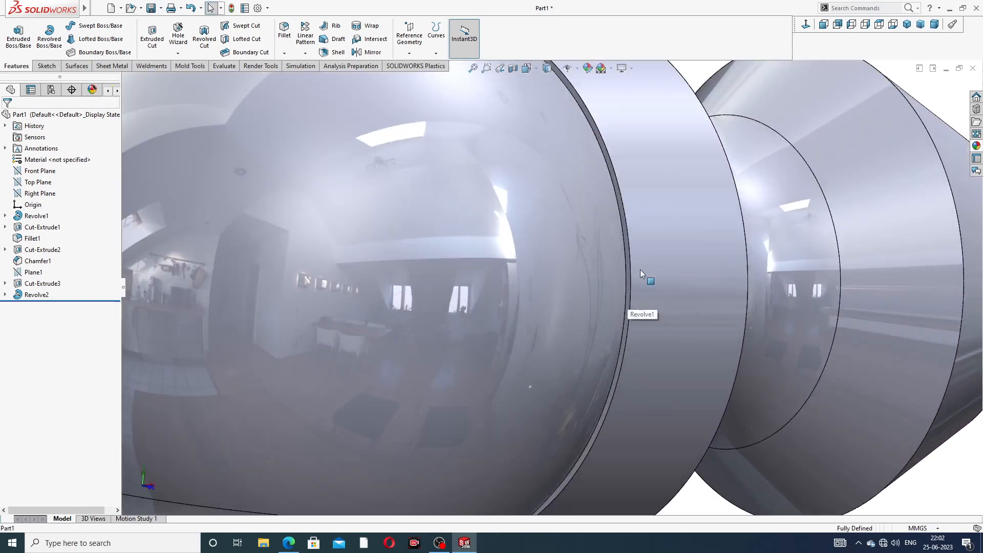
left_click(624, 179)
left_click(924, 84)
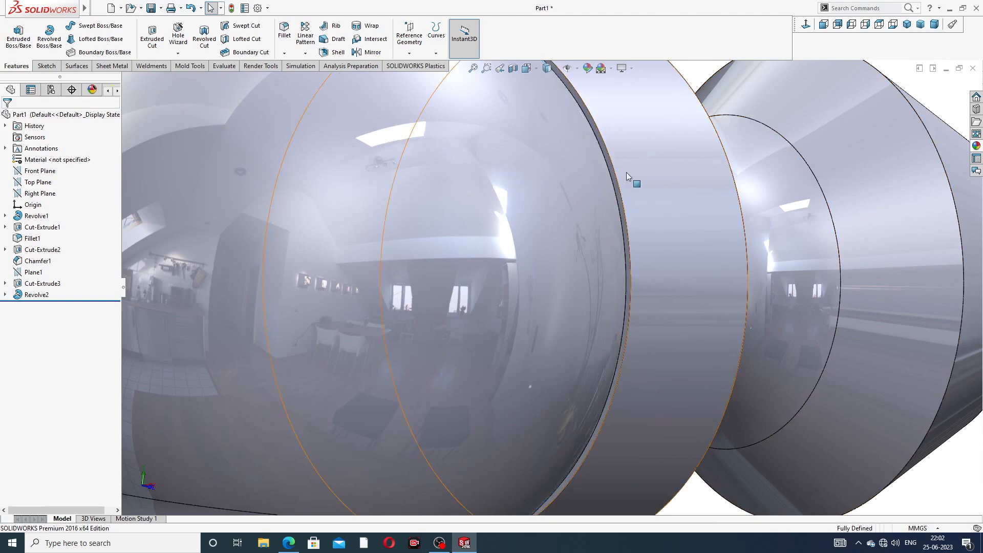
scroll(617, 168, "down", 3)
left_click(591, 180)
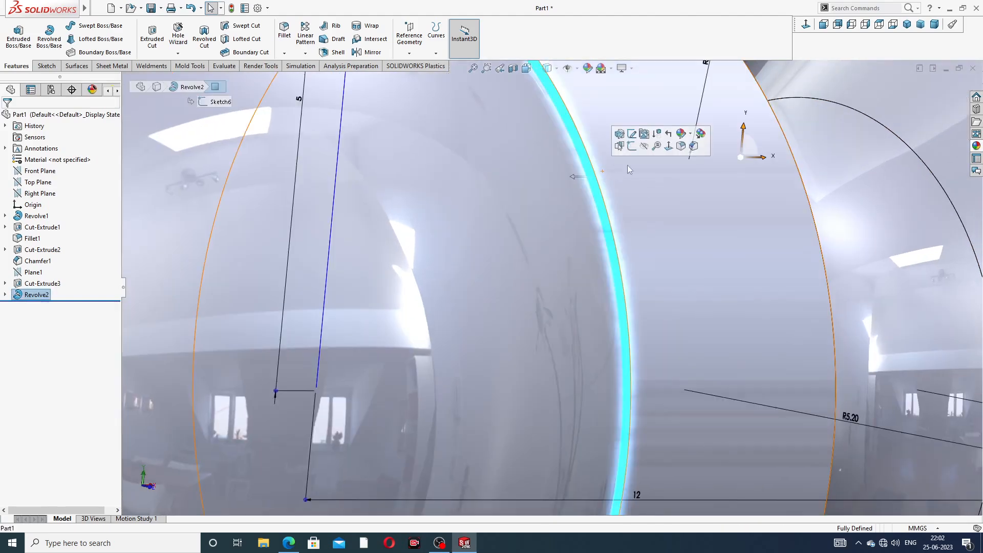
left_click(665, 137)
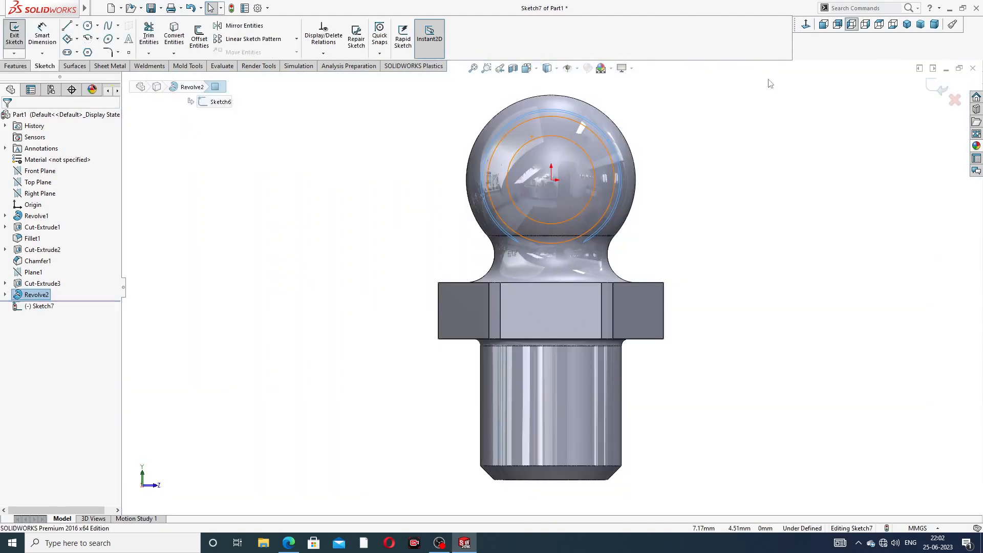
- Draw a circle centred on the origin with a radius of about 8.4 mm, surrounding the ball
left_click(88, 26)
scroll(562, 187, "down", 3)
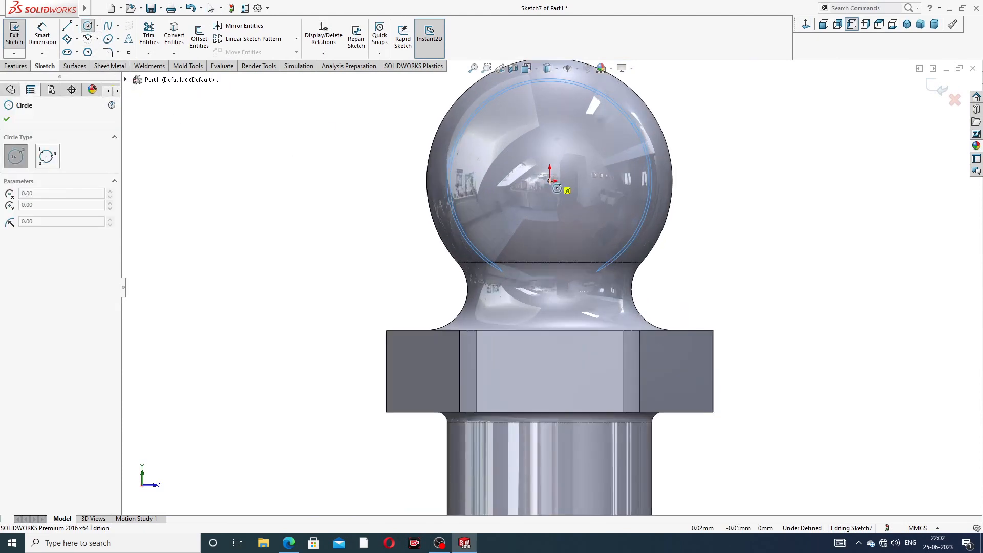
left_click(555, 187)
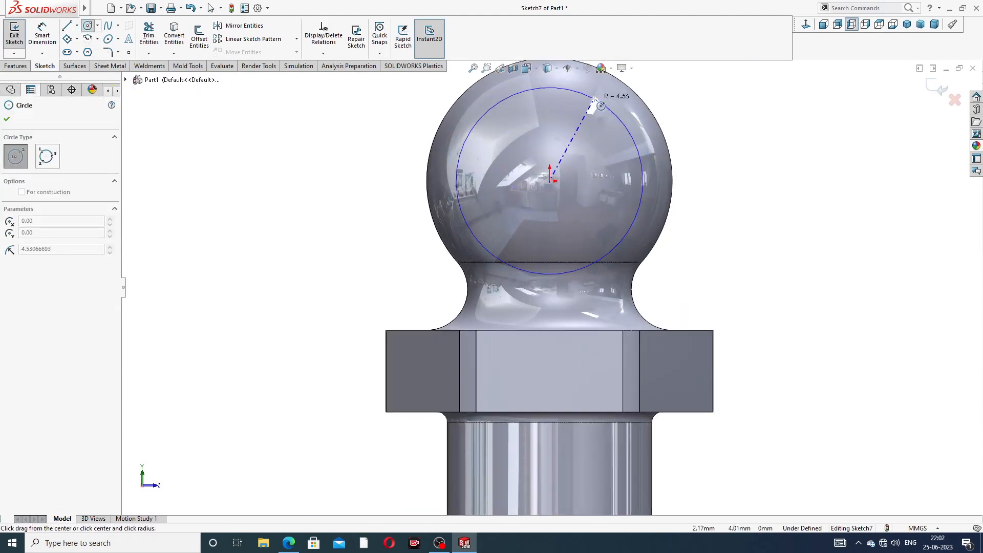
scroll(594, 98, "up", 2)
left_click(592, 101)
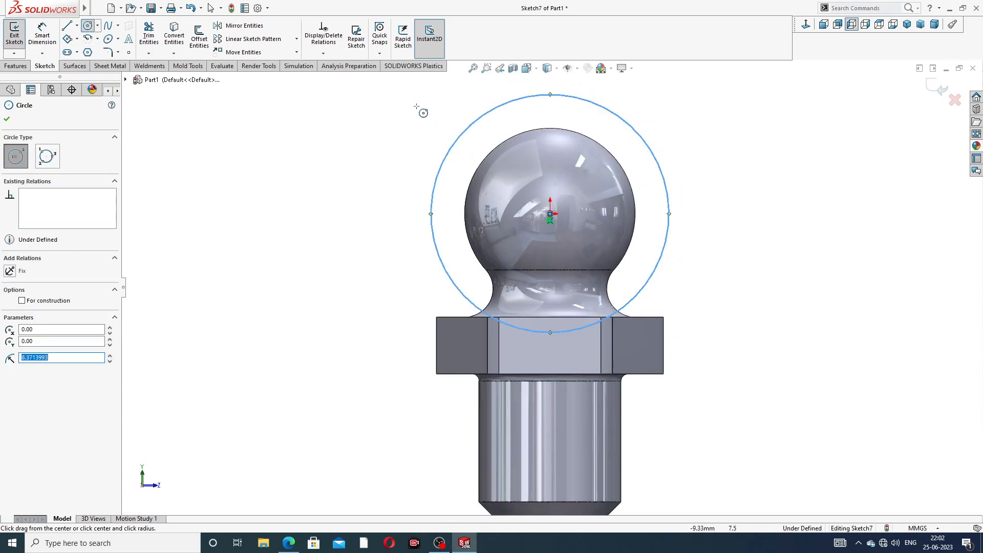
- Draw a six-sided polygon centred on the origin, about 12.1 mm across flats, and make its upper-left side vertical
left_click(88, 52)
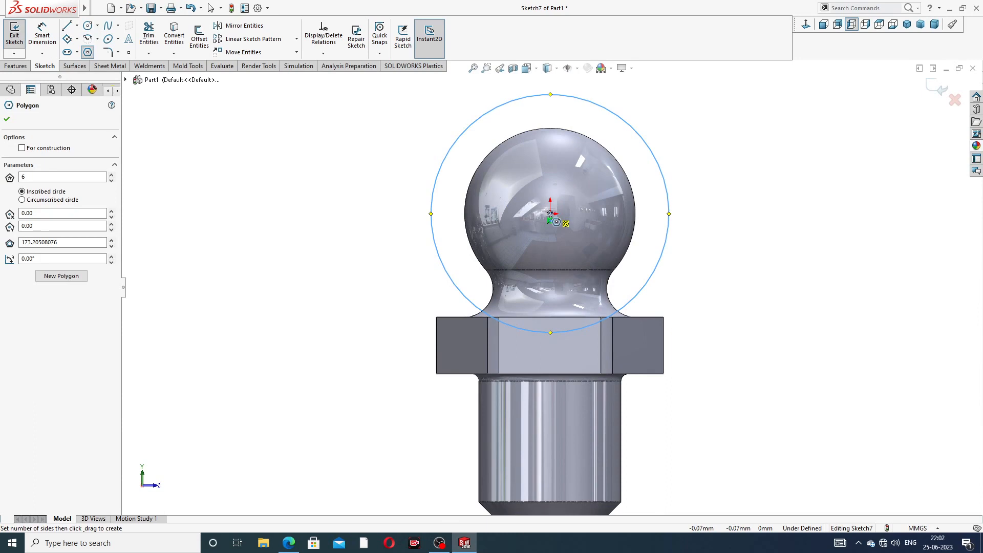
left_click(549, 214)
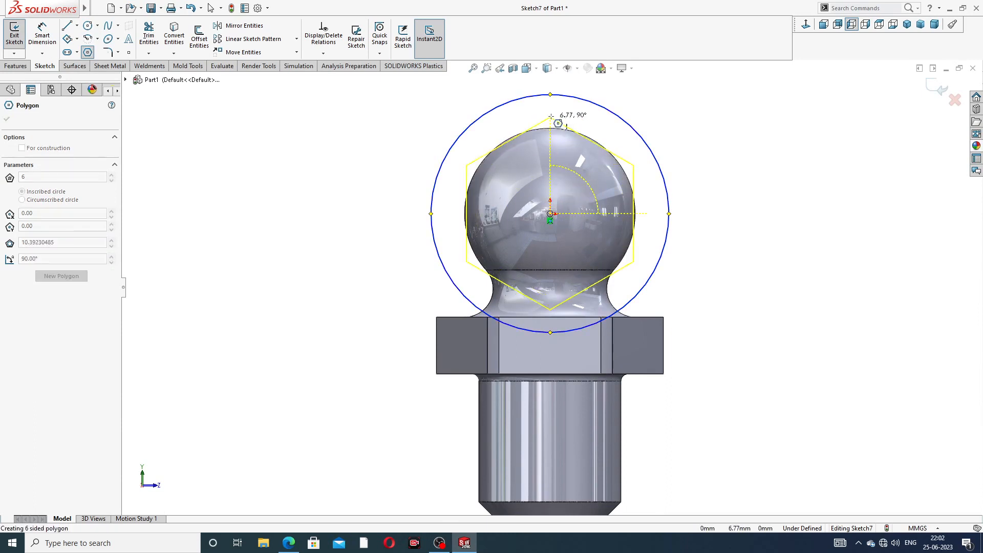
left_click(609, 133)
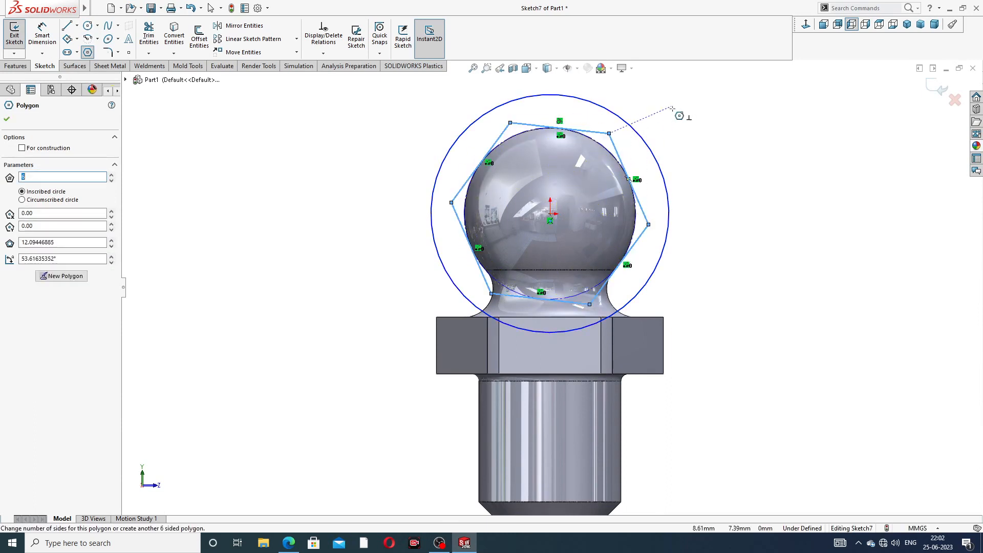
right_click(674, 105)
left_click(696, 118)
left_click(502, 135)
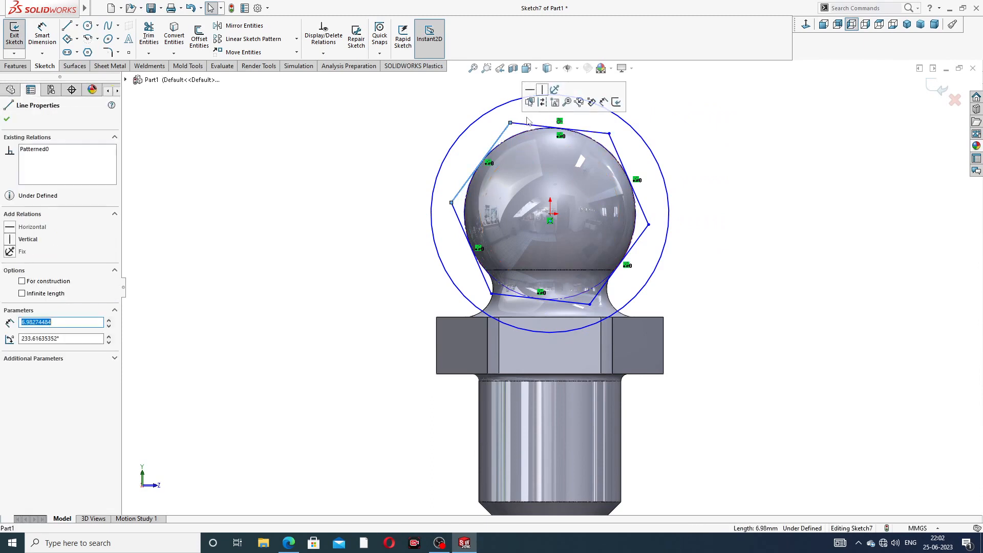
left_click(544, 96)
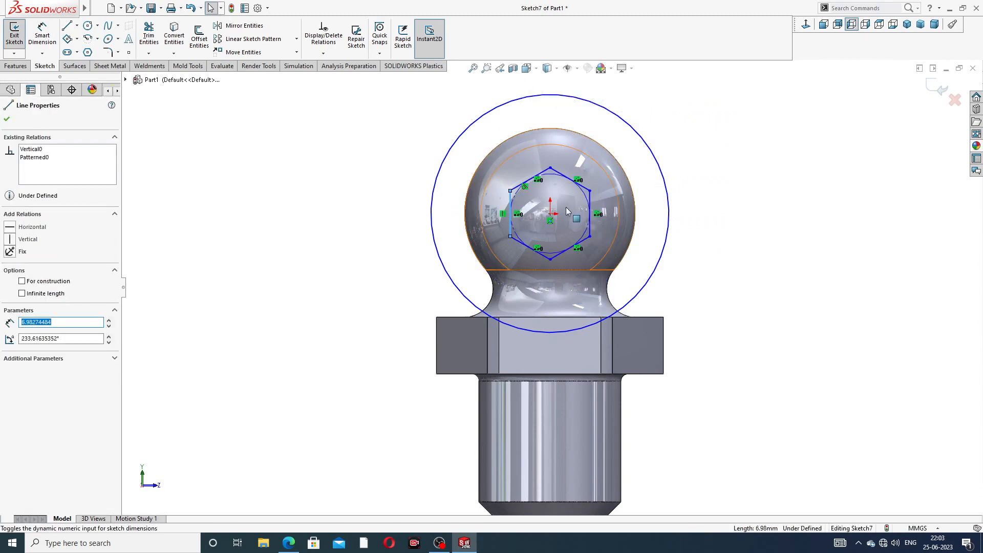
- Dimension the hexagon's width between its two vertical sides as 9 mm, placing the dimension above the hexagon
scroll(567, 206, "down", 1)
left_click(729, 130)
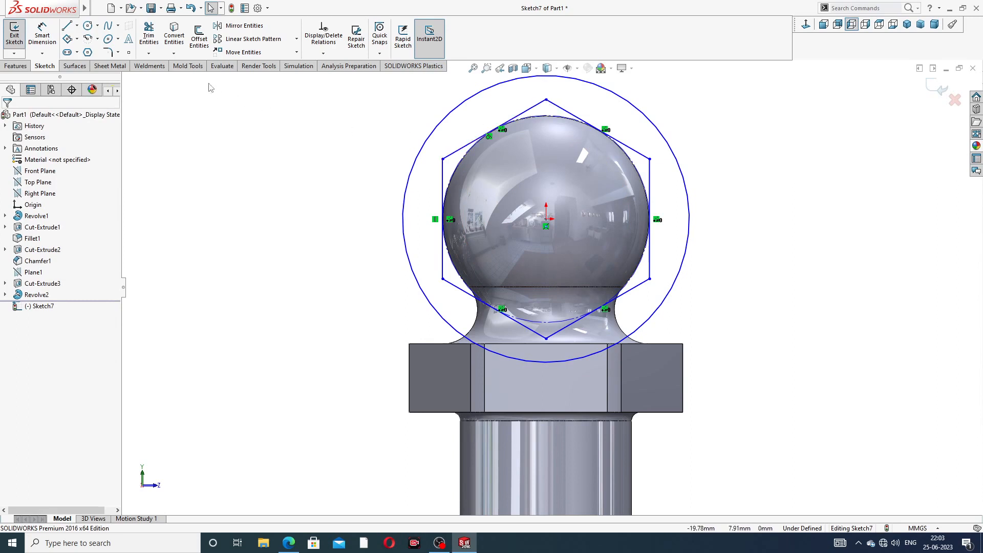
left_click(42, 33)
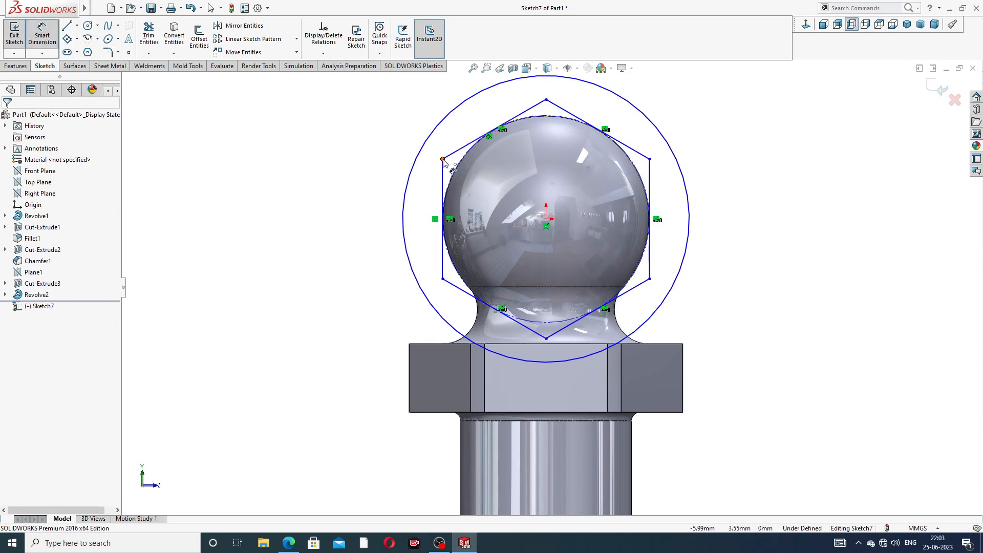
left_click(443, 159)
left_click(650, 159)
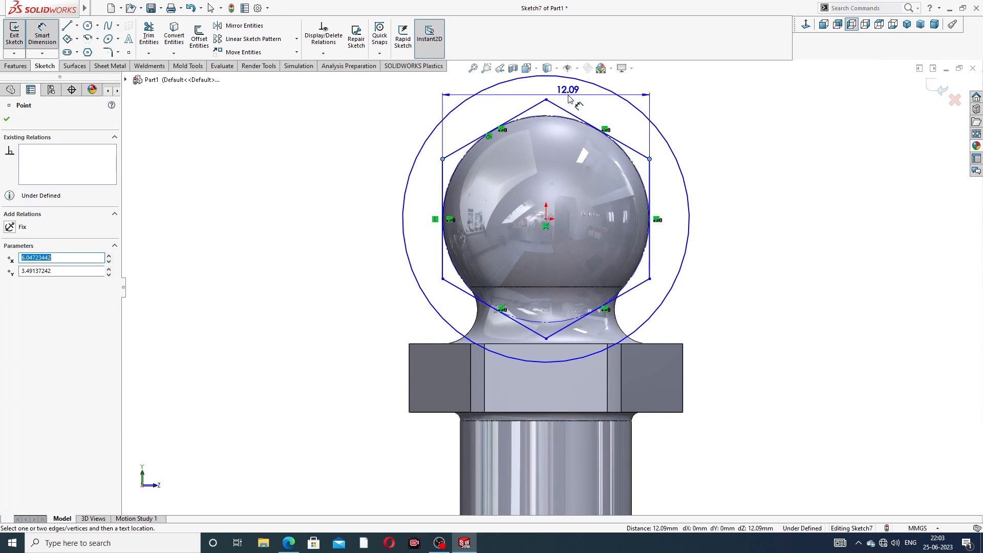
left_click(570, 97)
type("9")
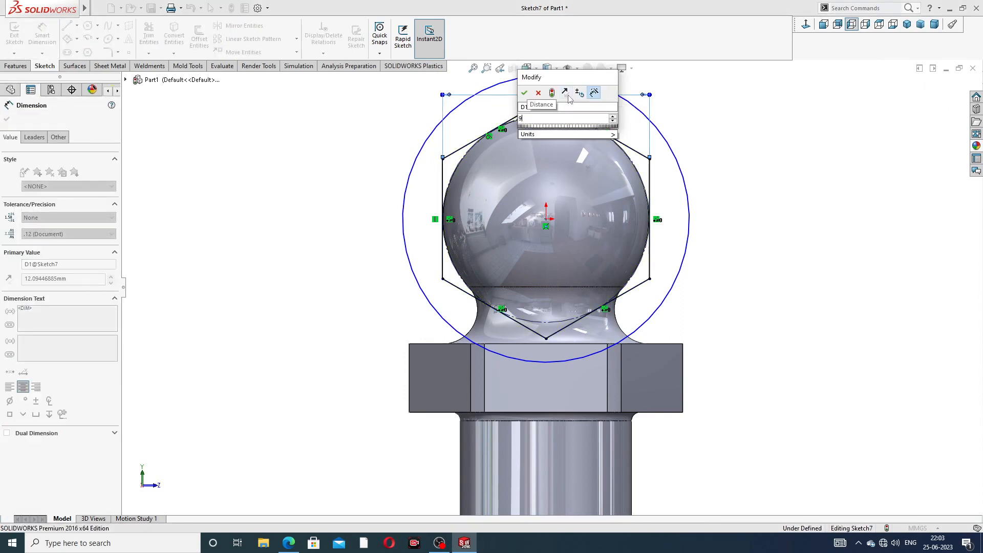
key("Return")
- Set the diameter of the circle around the hexagon to 11 mm and end dimensioning
left_click(686, 140)
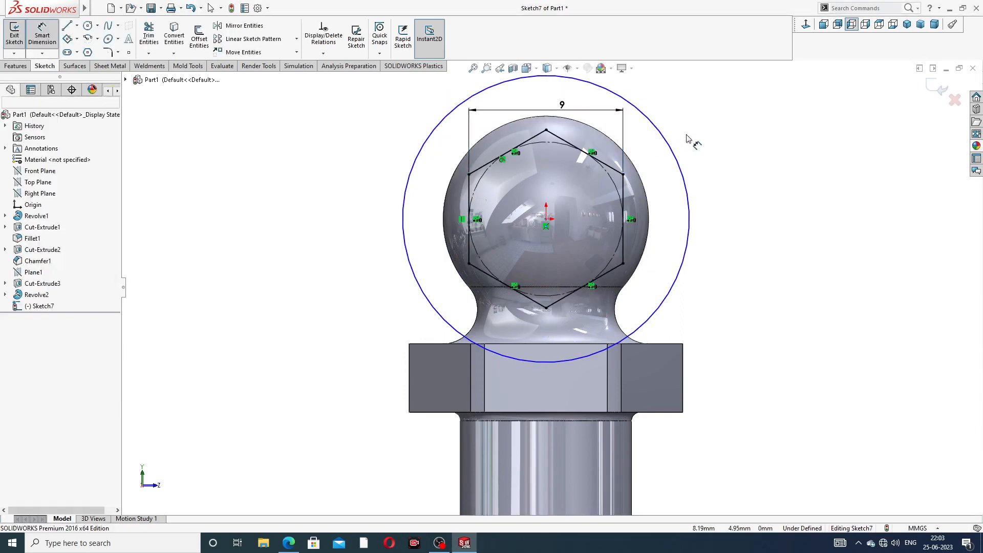
left_click(653, 126)
left_click(666, 139)
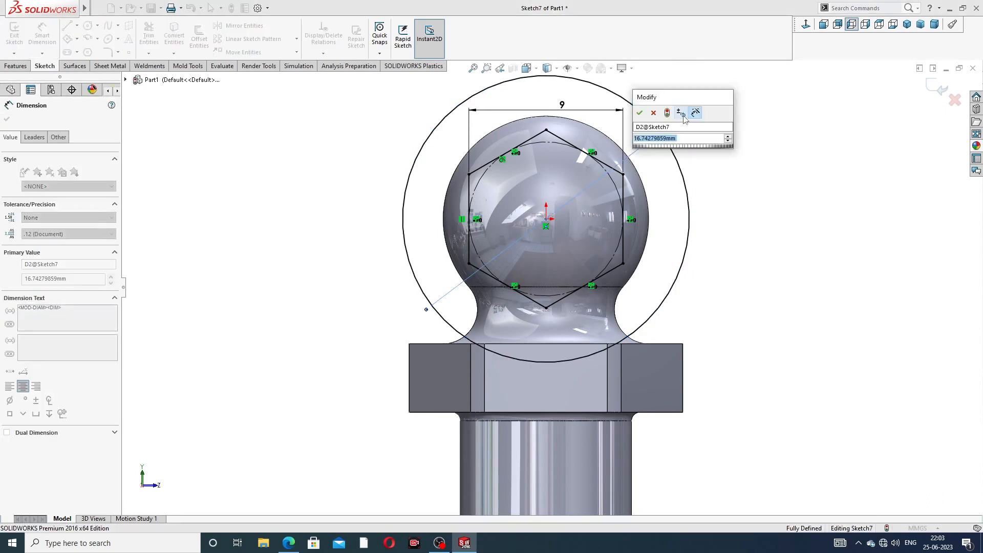
type("11.00mm")
left_click(702, 118)
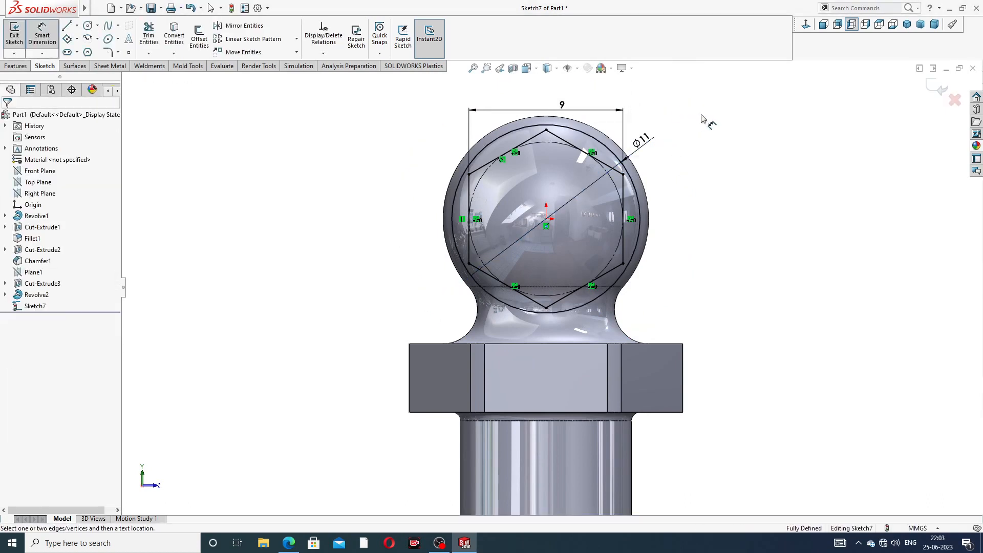
right_click(702, 117)
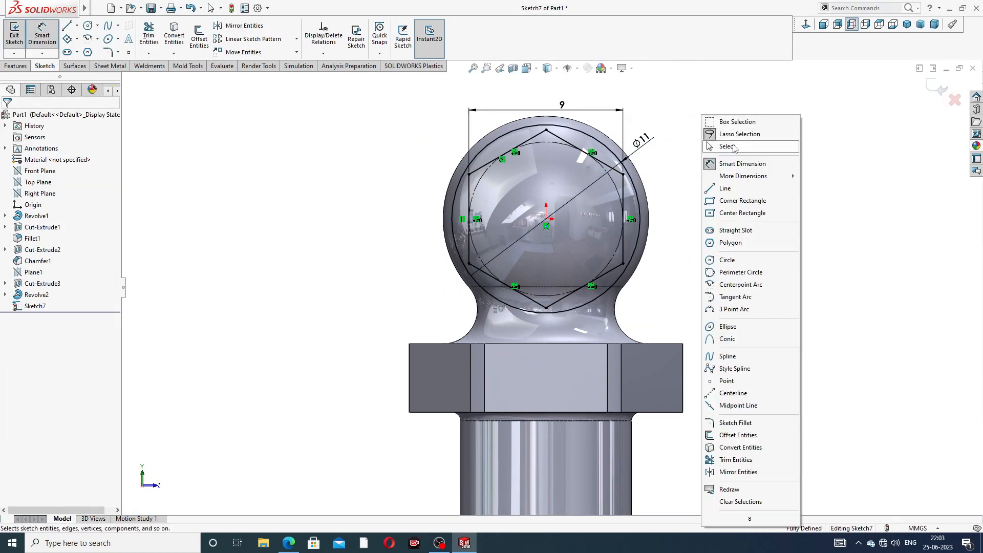
left_click(722, 141)
- Check the PDF drawing, then cut the area between hexagon and circle 5 mm deep through the nozzle collar
left_click(288, 542)
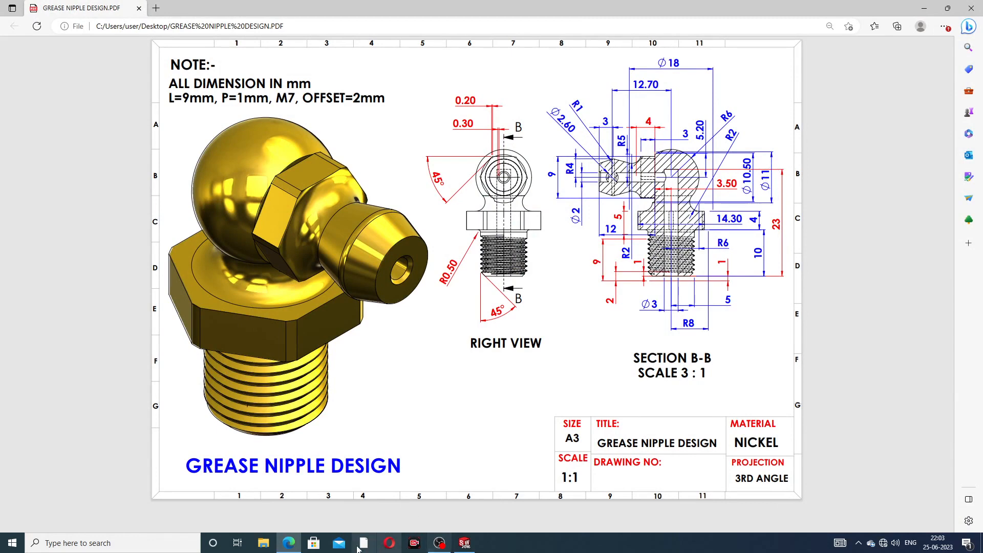
left_click(288, 543)
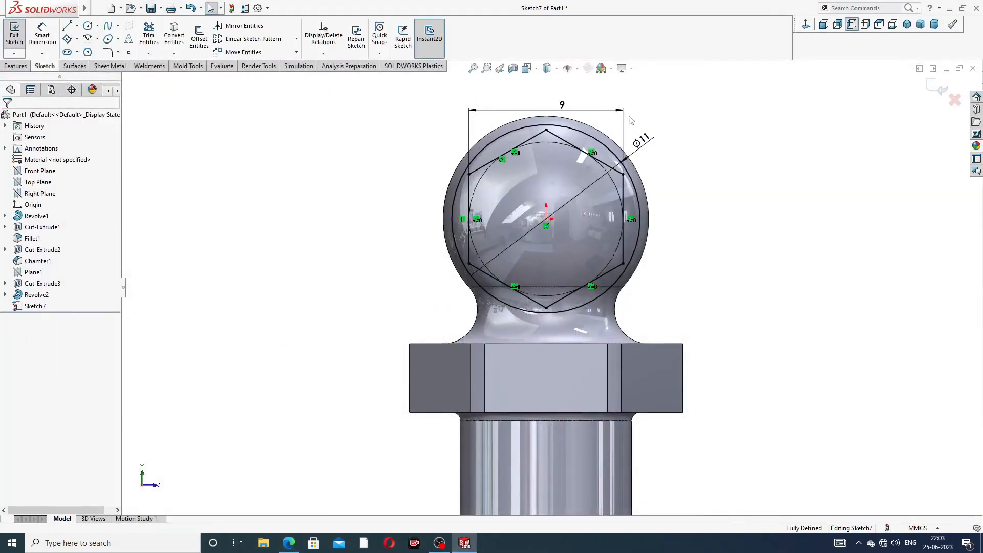
left_click(23, 66)
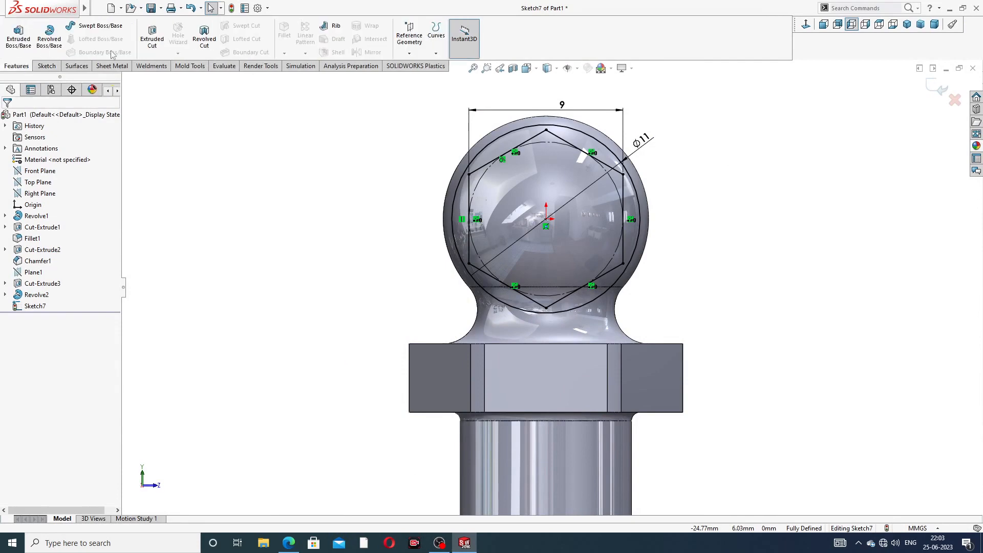
left_click(152, 36)
scroll(782, 214, "up", 3)
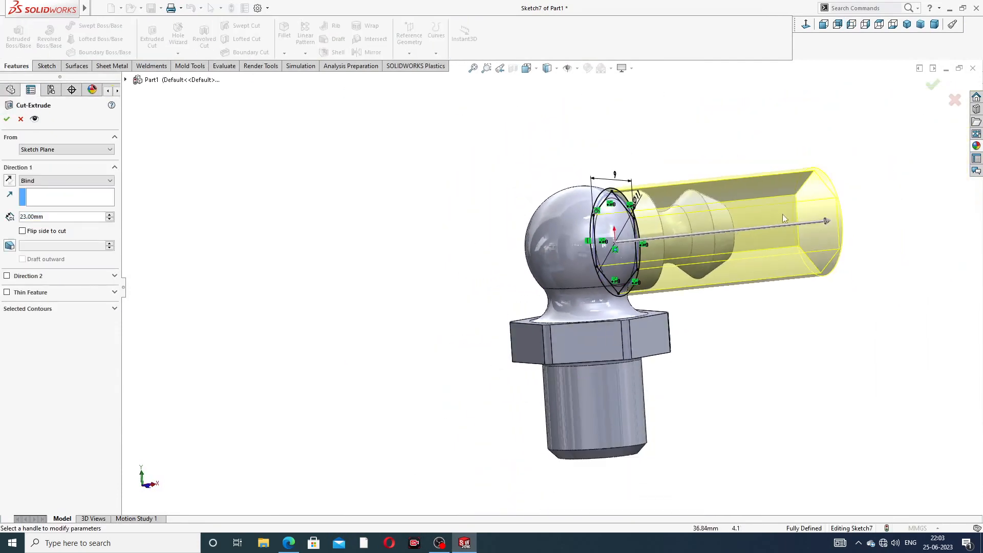
middle_click_drag(784, 215, 746, 222)
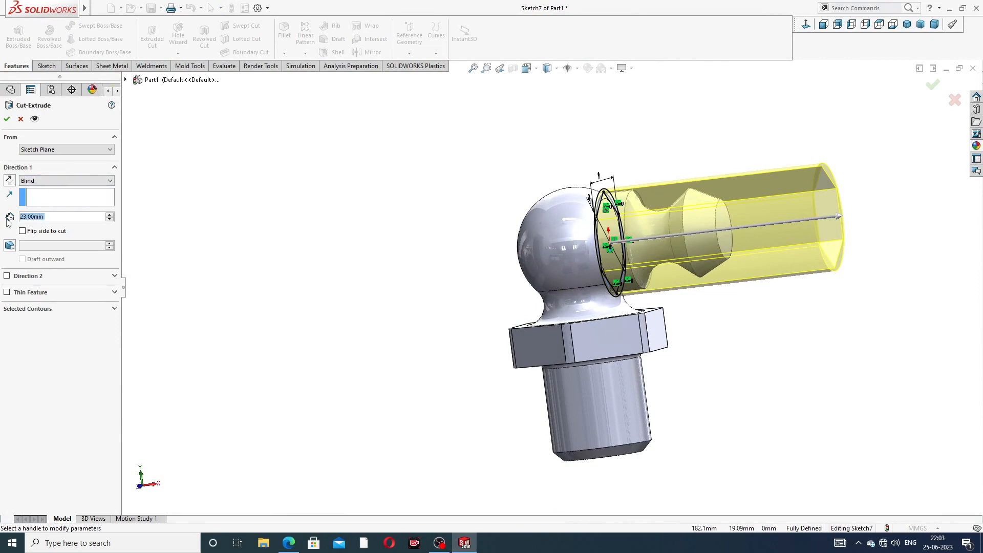
type("5")
key("Return")
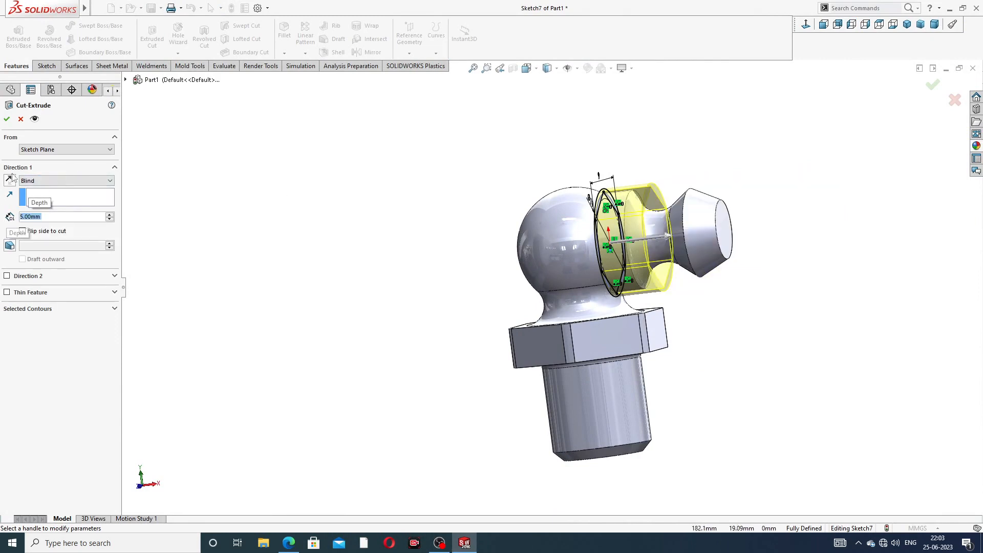
left_click(6, 120)
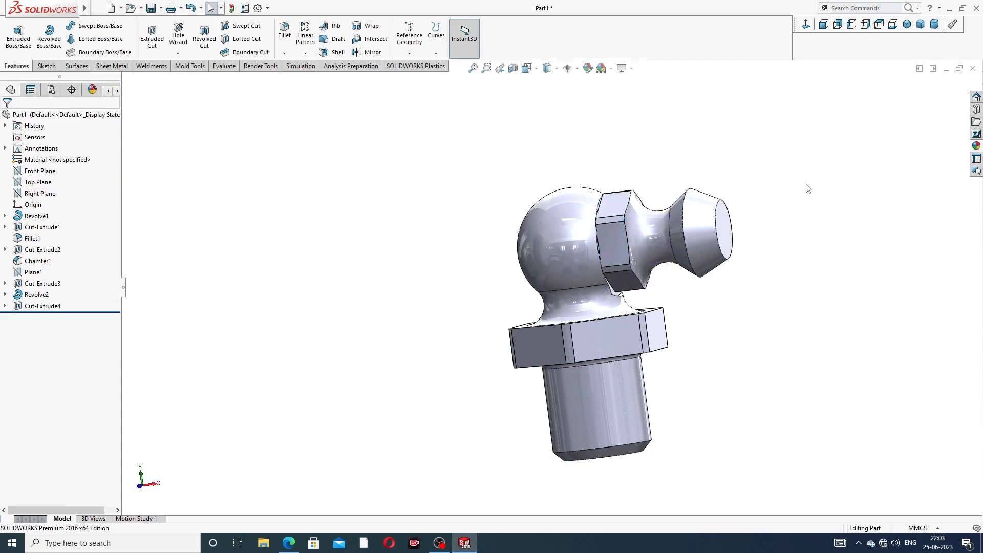
- Sketch a circle about 3 mm in diameter on the nozzle's flat end face, centred on the origin
middle_click_drag(808, 189, 777, 245)
scroll(685, 248, "down", 3)
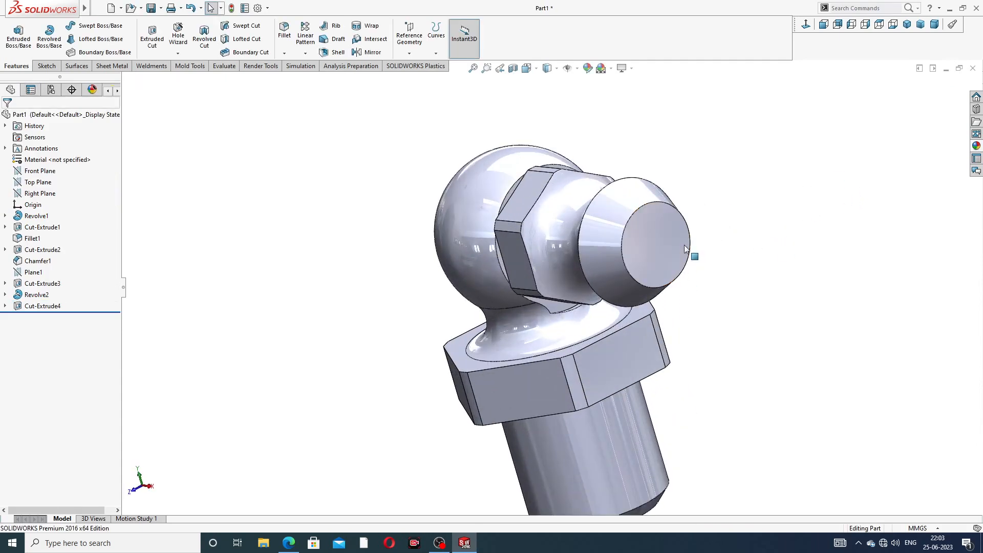
left_click(662, 240)
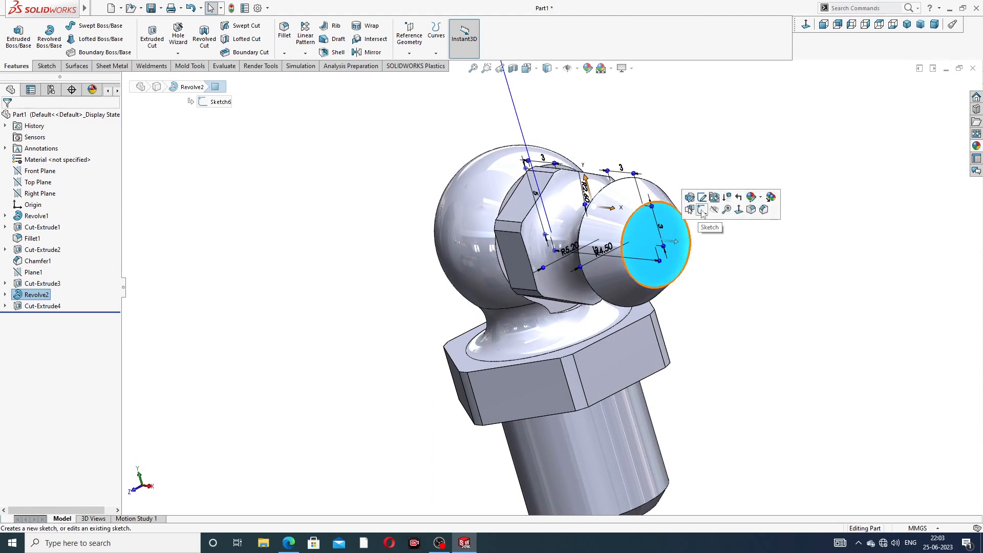
left_click(702, 210)
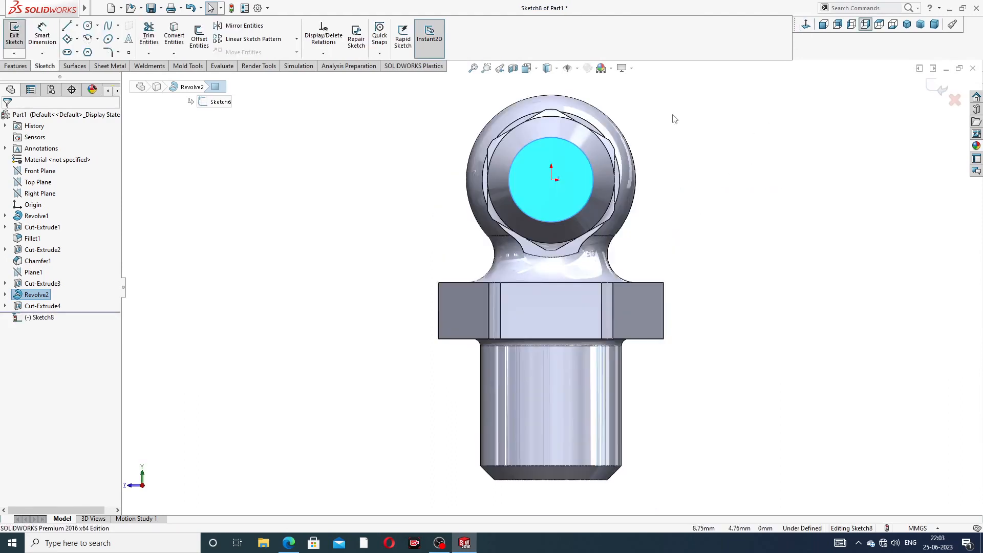
left_click(88, 26)
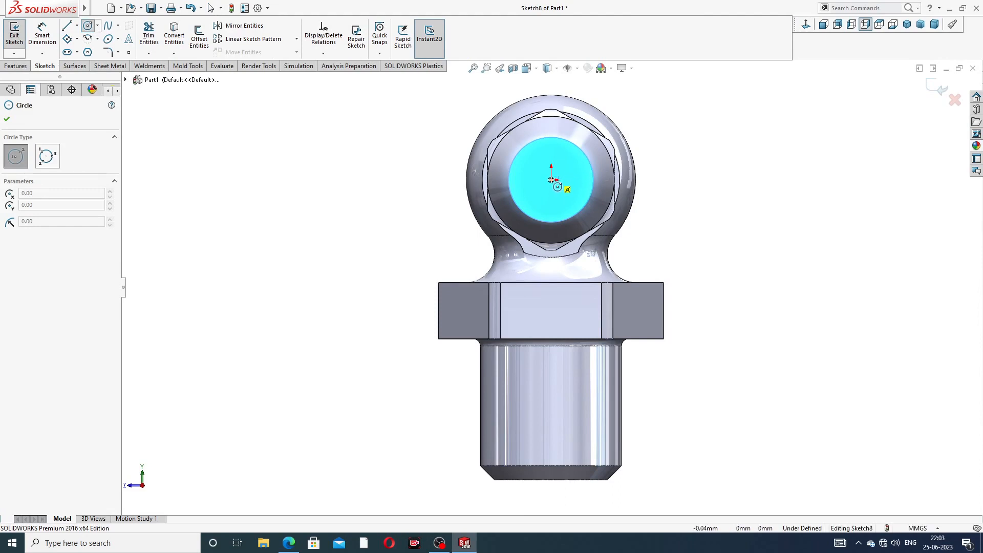
left_click(552, 181)
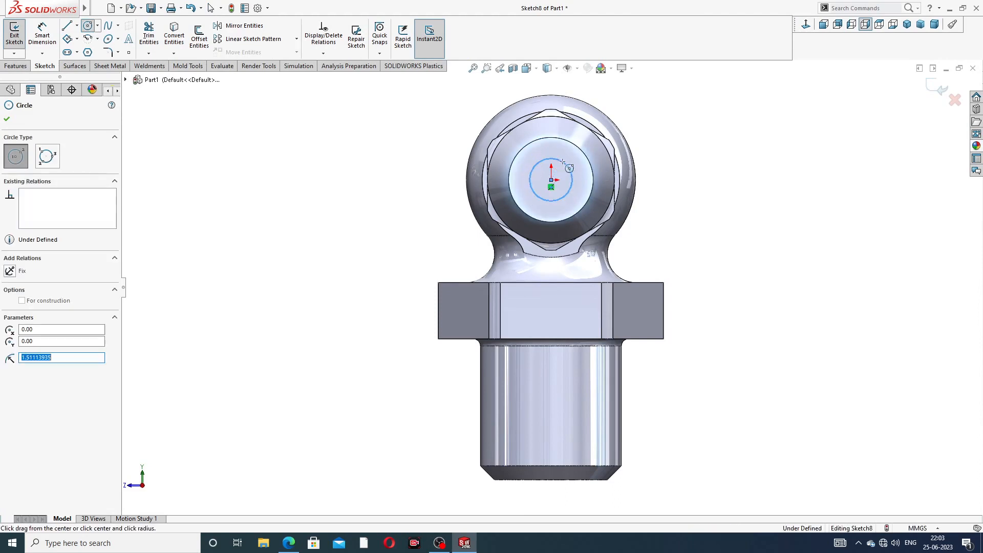
right_click(672, 105)
left_click(700, 114)
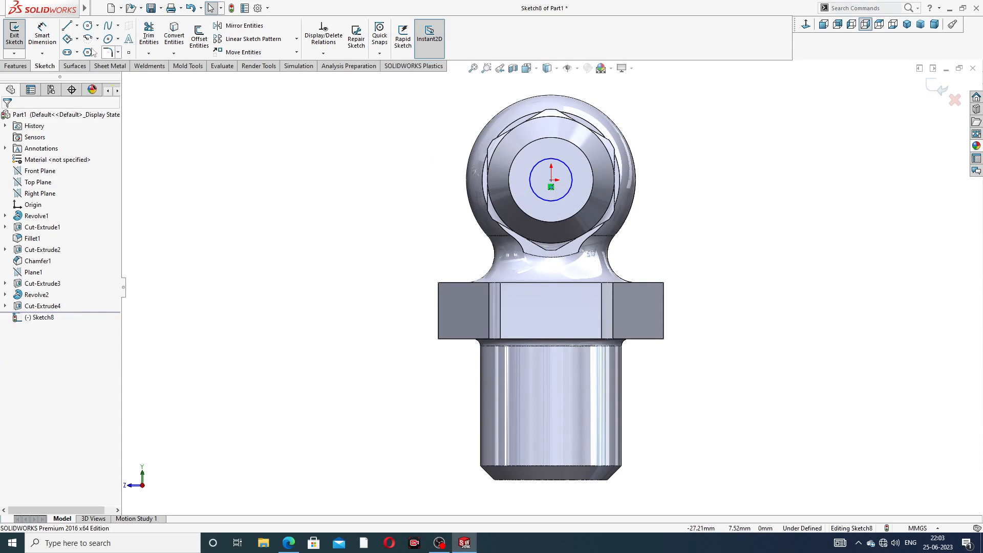
- Dimension the circle on the nozzle's end face with a diameter of 2 mm and end dimensioning
left_click(42, 33)
left_click(566, 165)
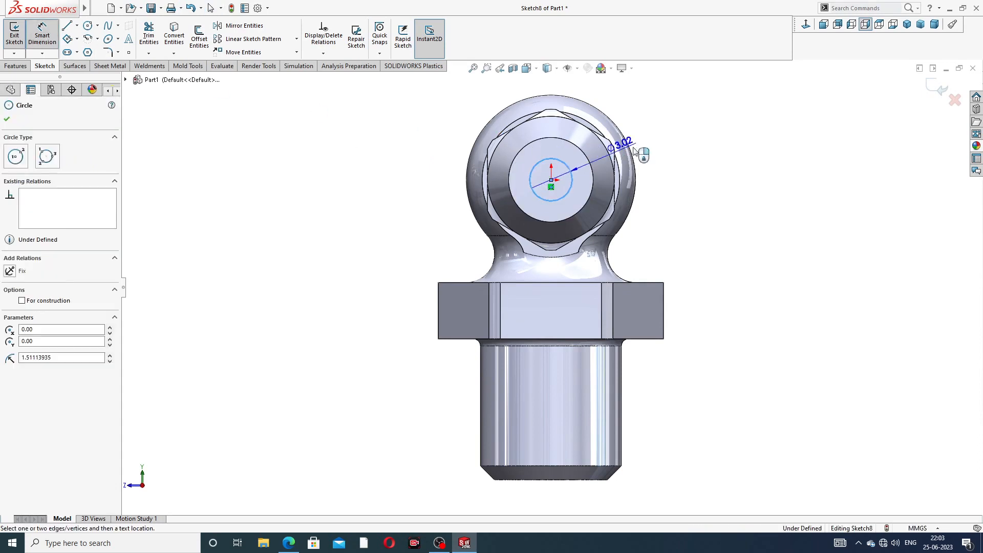
left_click(657, 143)
key("Return")
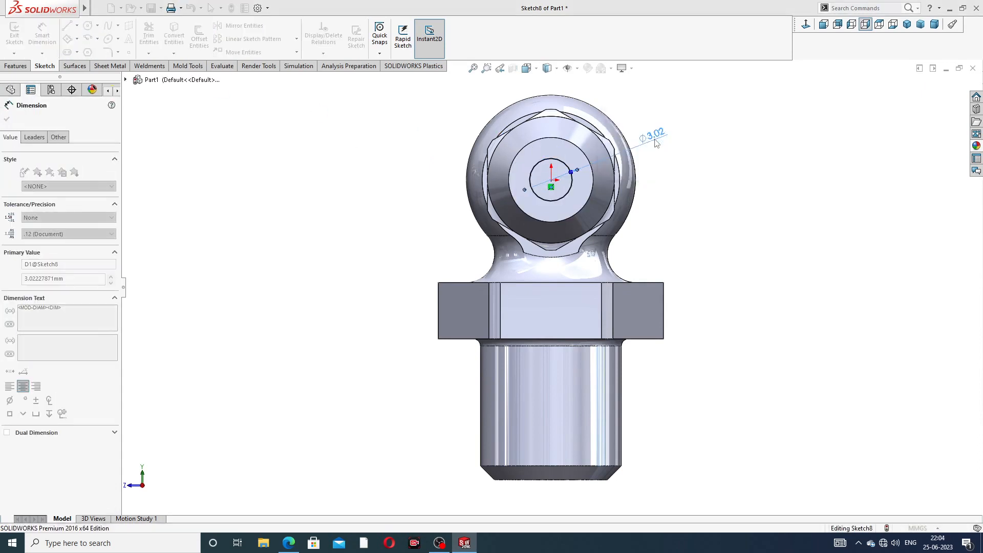
right_click(724, 131)
left_click(740, 151)
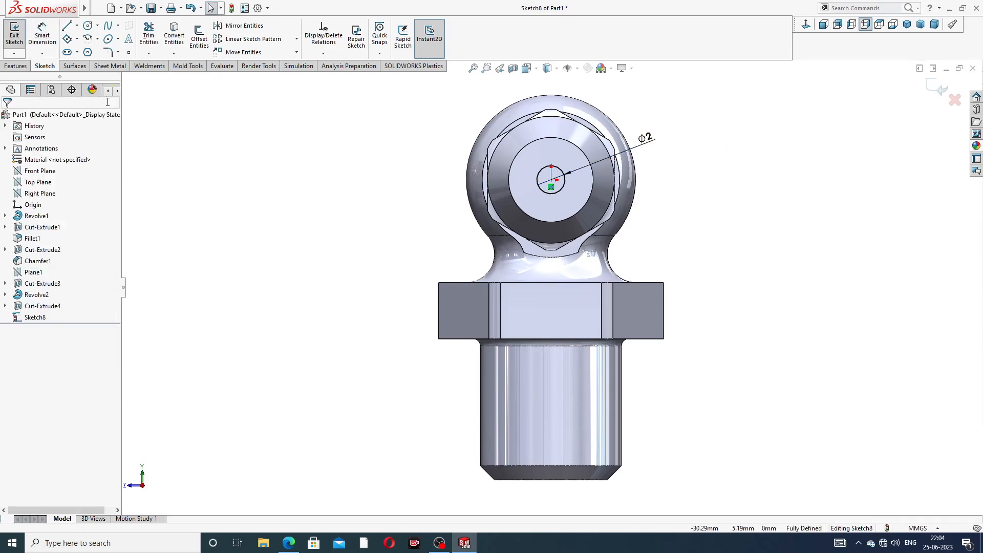
- Cut the 2 mm circle 15.7 mm deep into the nozzle as a blind extruded cut, checking the PDF drawing before accepting
left_click(16, 66)
left_click(152, 35)
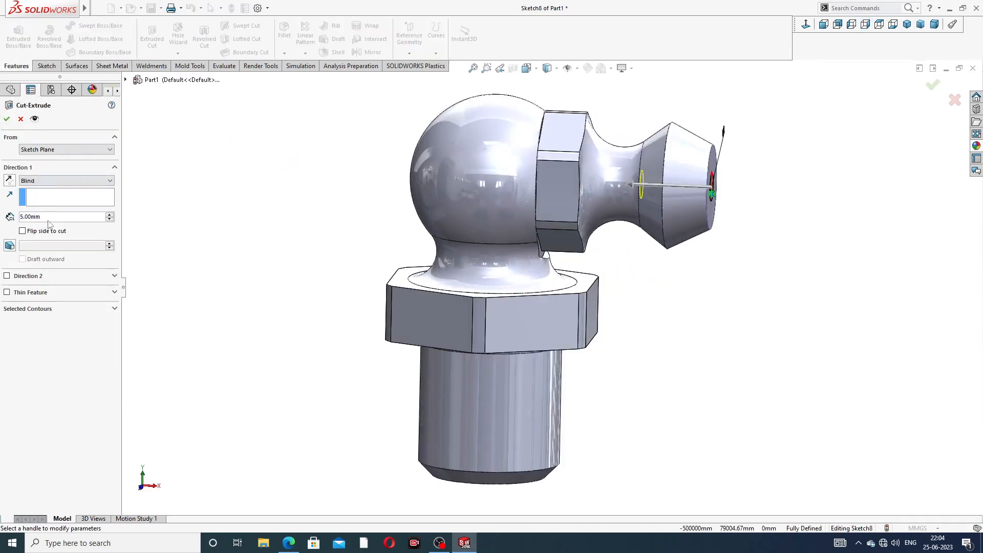
type("1")
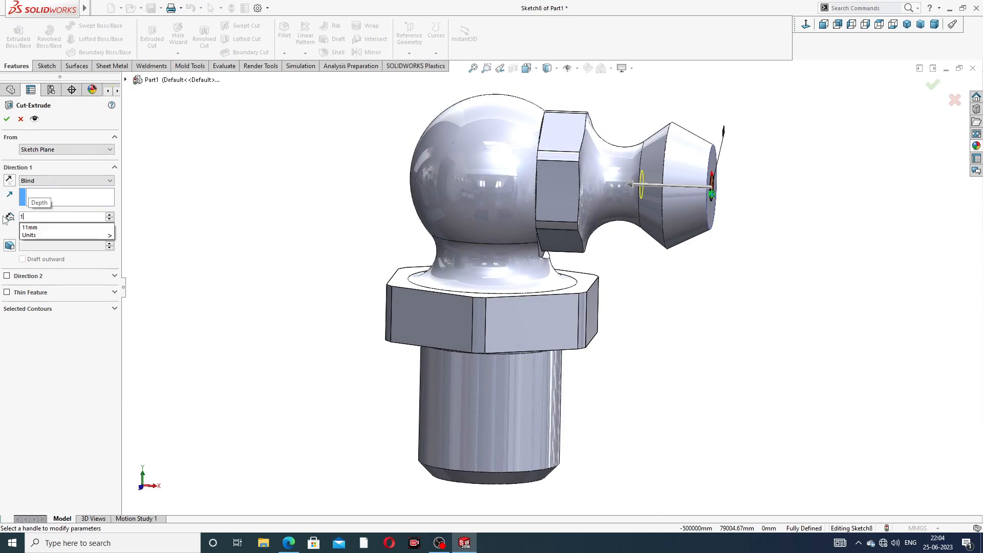
type("5.7")
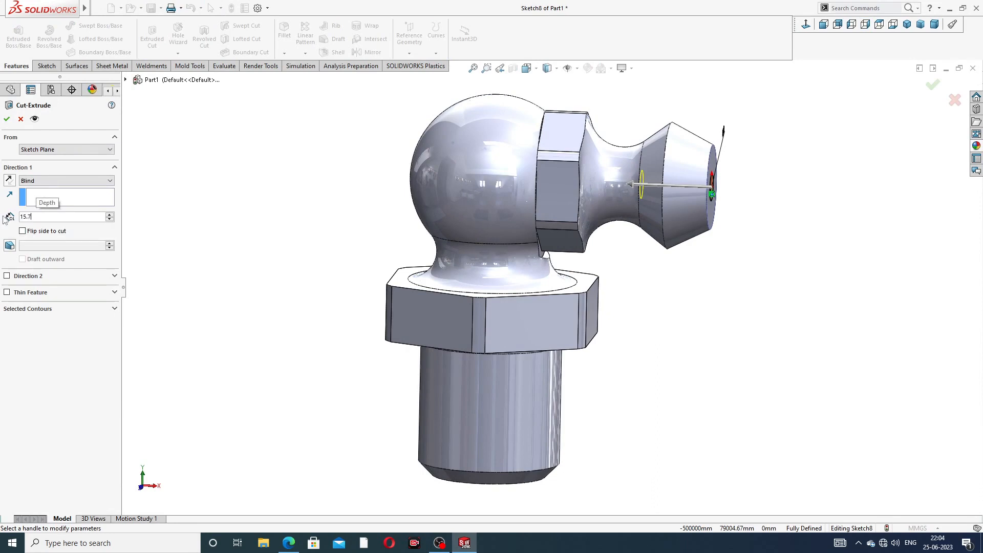
key("Return")
middle_click_drag(486, 341, 558, 187)
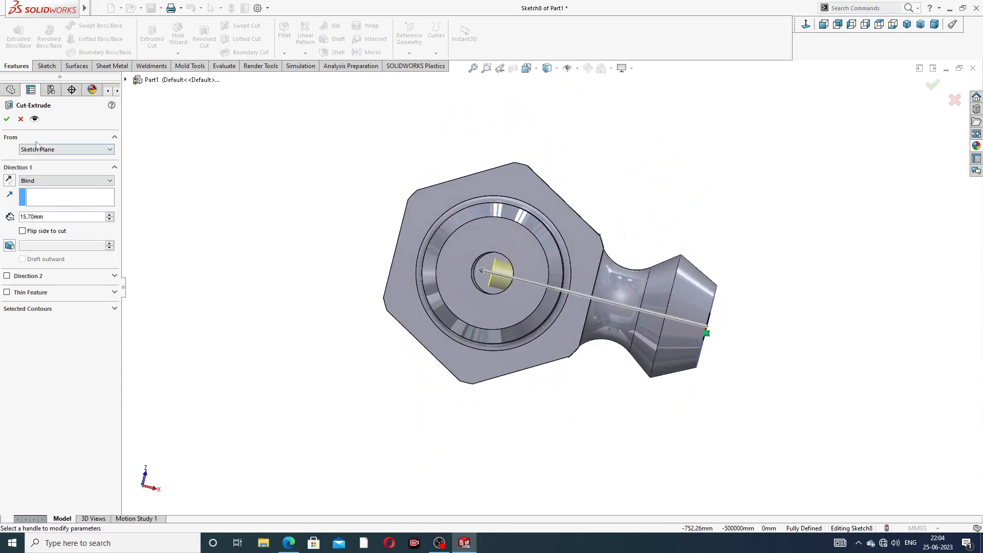
left_click(288, 543)
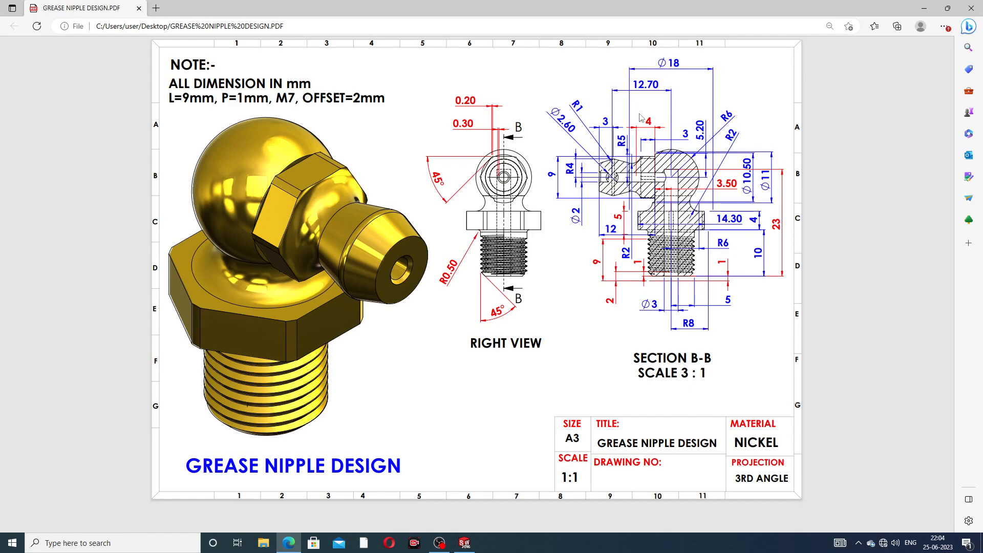
left_click(290, 544)
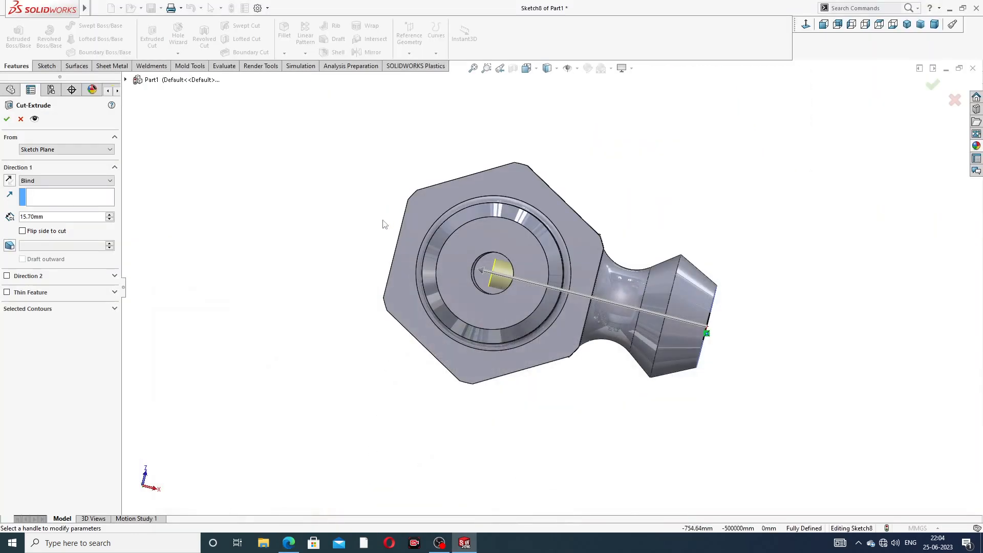
left_click(6, 119)
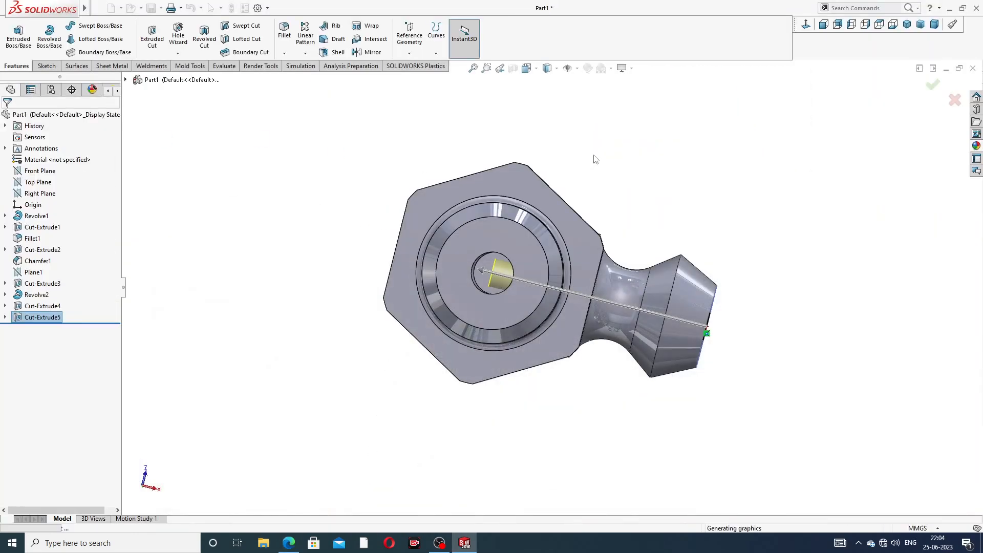
- Inspect how the nozzle bore meets the body's vertical bore in a Front Plane section view, and turn the section off
left_click(617, 160)
middle_click_drag(621, 165, 597, 206)
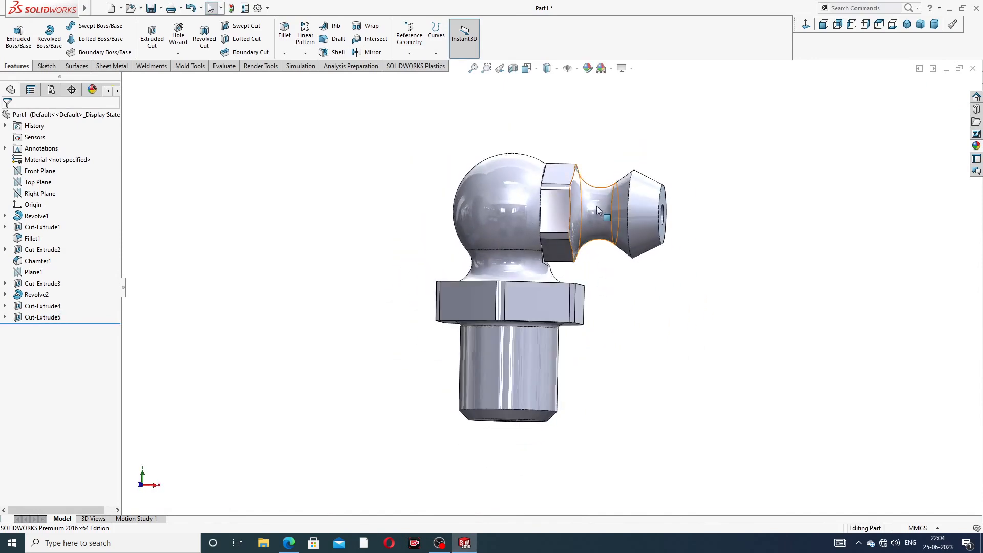
scroll(563, 206, "down", 3)
scroll(561, 208, "down", 1)
scroll(569, 212, "up", 2)
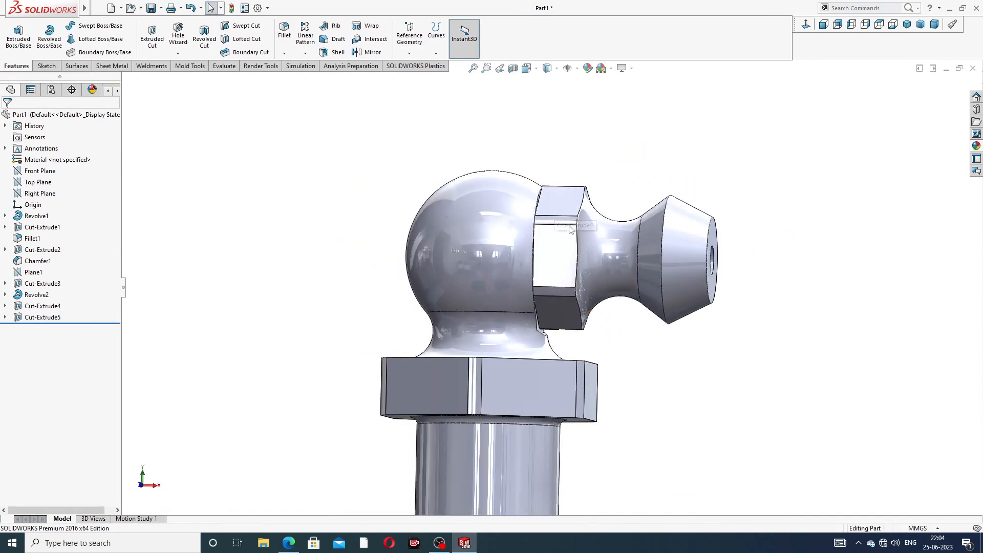
middle_click_drag(536, 230, 534, 254)
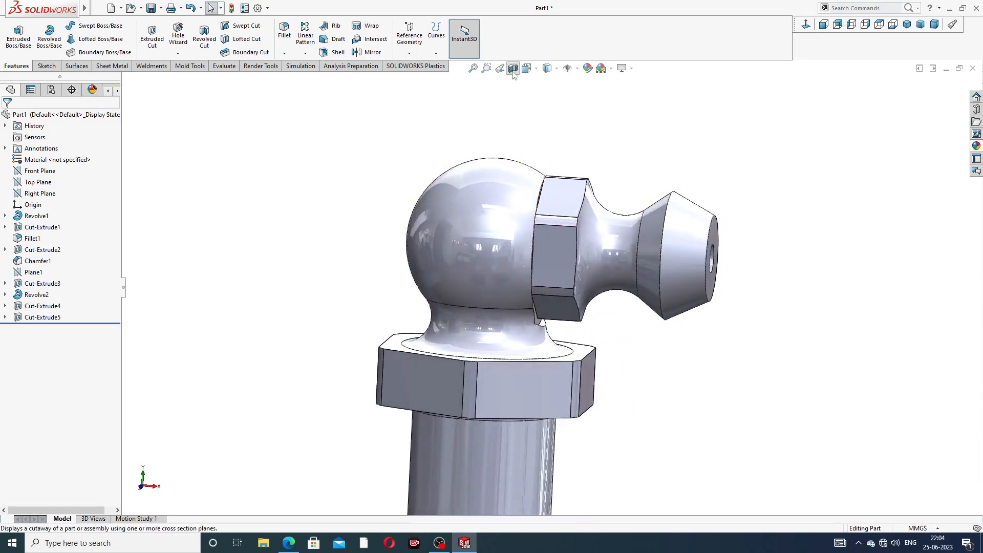
left_click(513, 68)
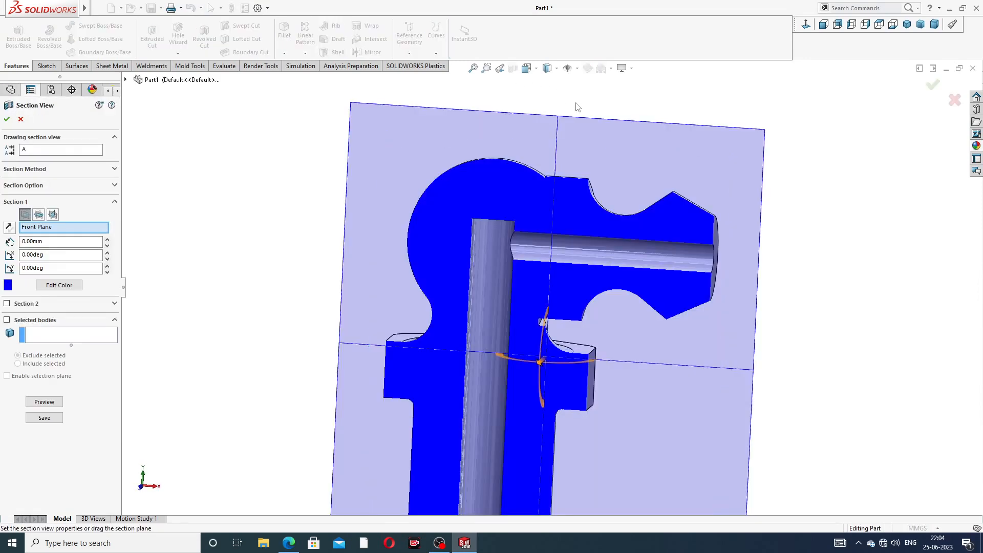
left_click(939, 83)
middle_click_drag(855, 143, 812, 198)
scroll(878, 170, "up", 2)
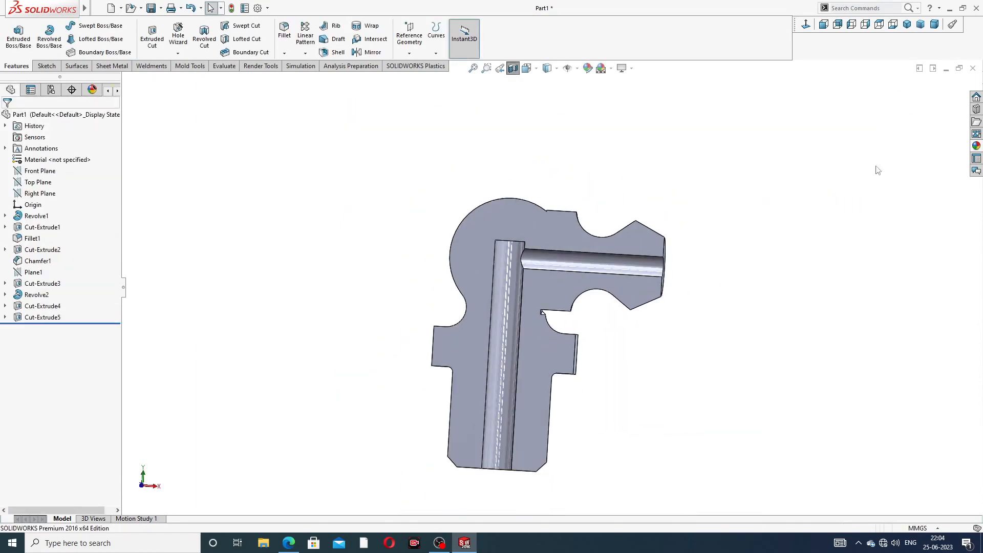
left_click(513, 68)
middle_click_drag(713, 186, 650, 225)
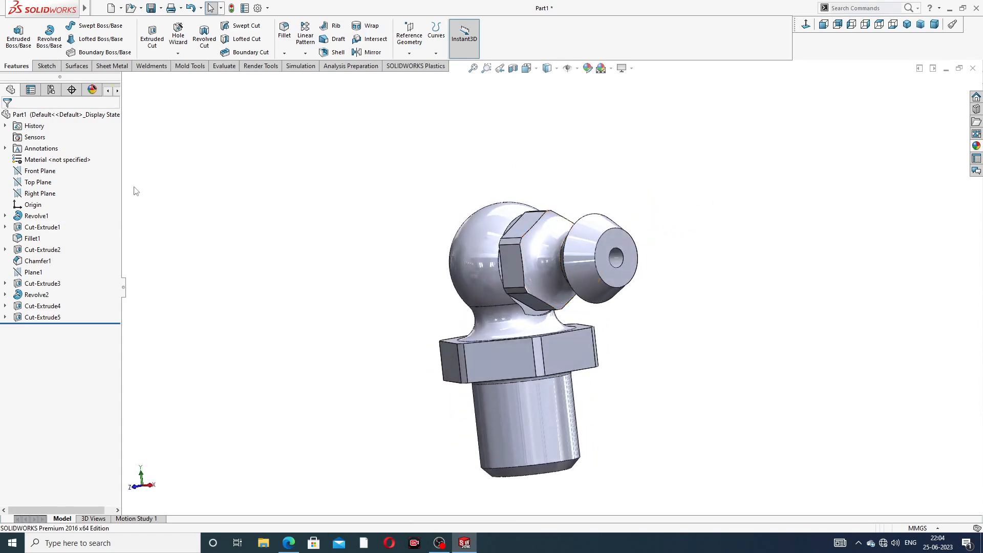
- Start a sketch on the Front Plane and draw a horizontal centerline about 13.8 mm long from the origin towards the nozzle tip
left_click(40, 170)
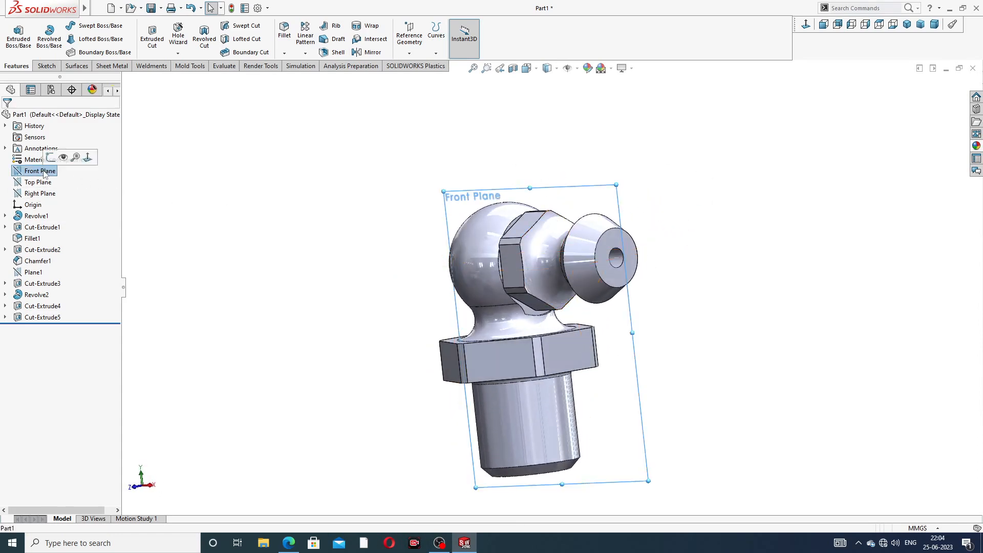
left_click(50, 157)
left_click(808, 25)
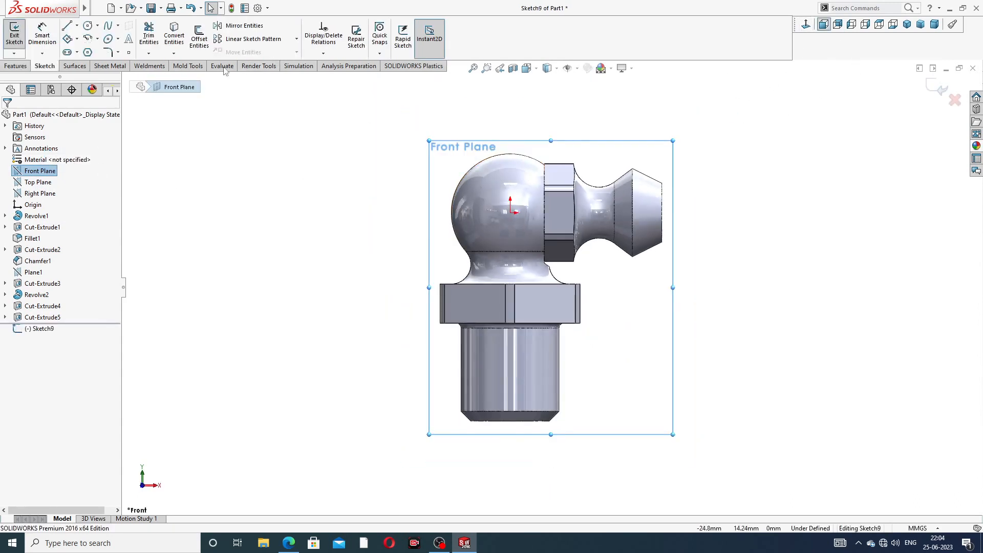
left_click(76, 27)
left_click(83, 41)
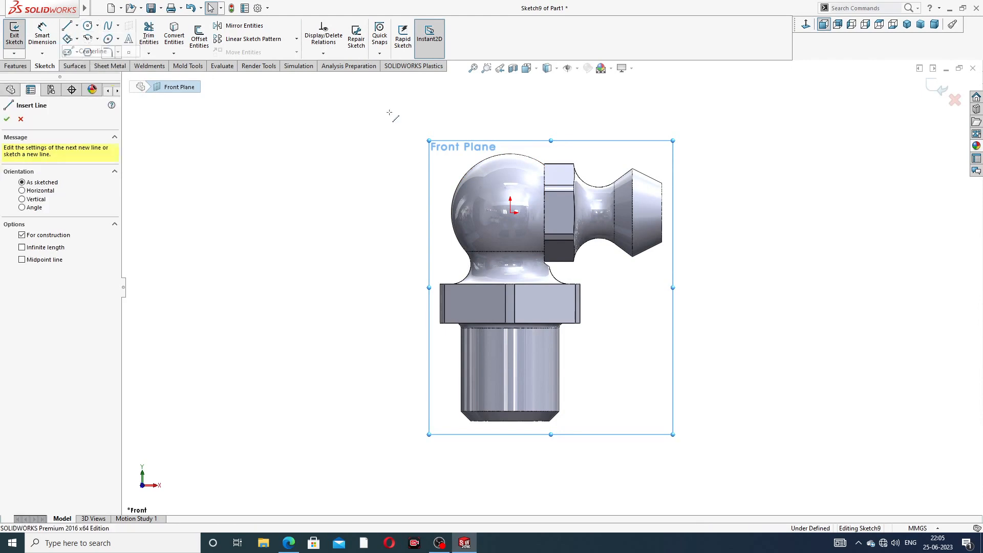
scroll(479, 218, "down", 3)
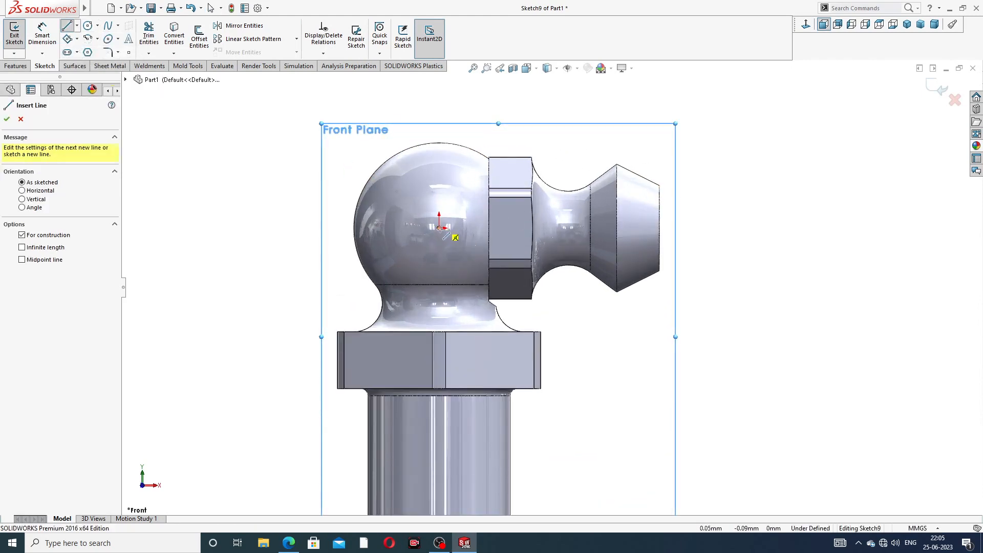
left_click(440, 227)
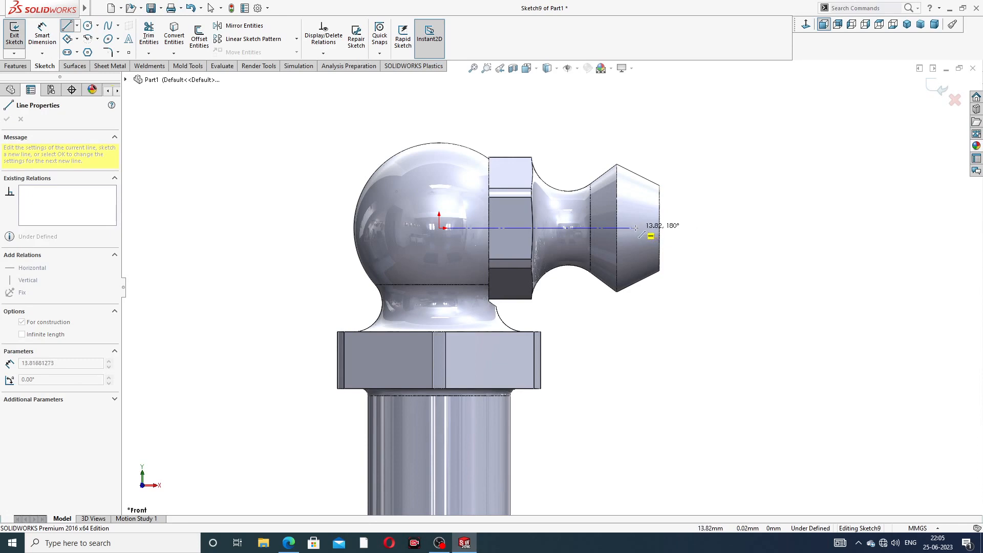
left_click(635, 227)
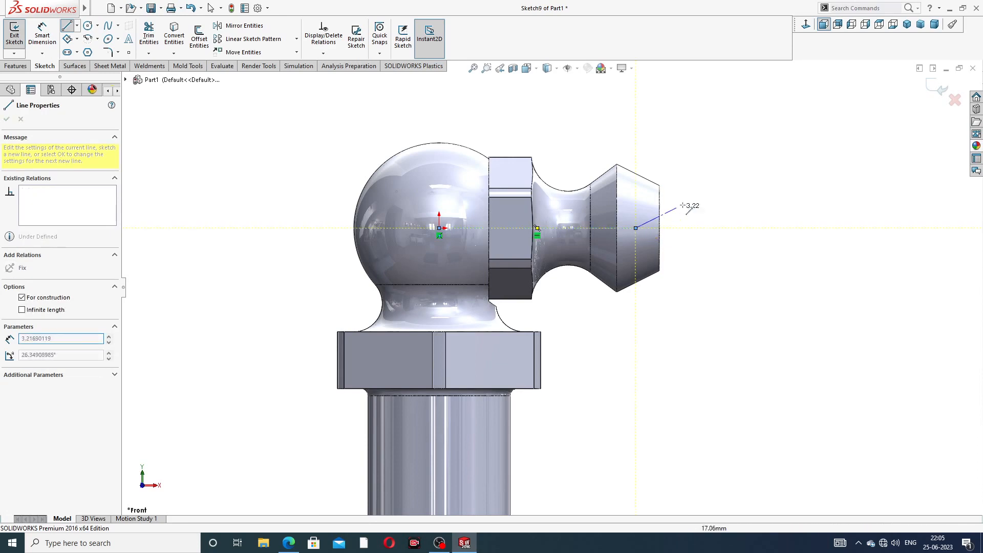
right_click(725, 223)
left_click(709, 214)
- Draw a circle centred on the centerline's end inside the nozzle's tapered tip
scroll(681, 218, "down", 2)
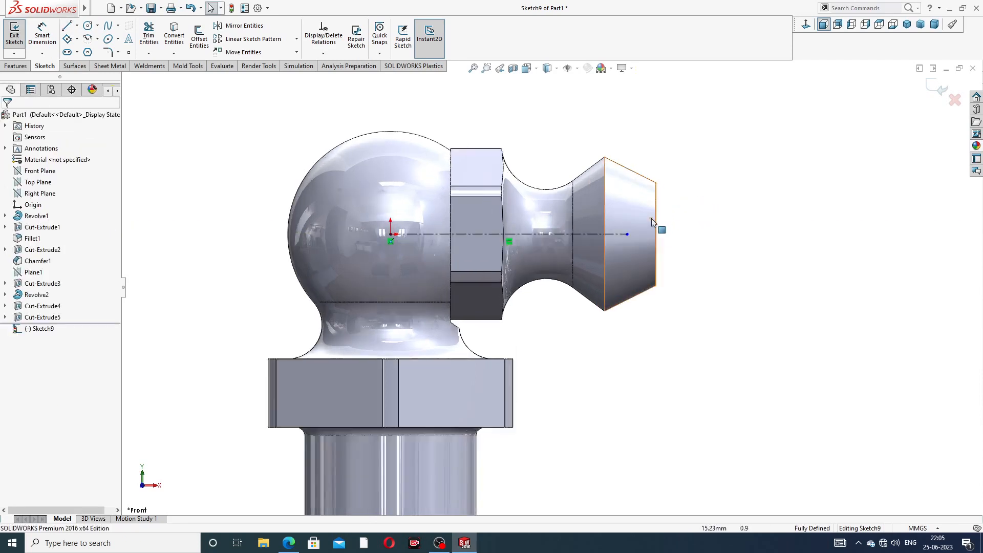
scroll(651, 218, "down", 2)
left_click(87, 25)
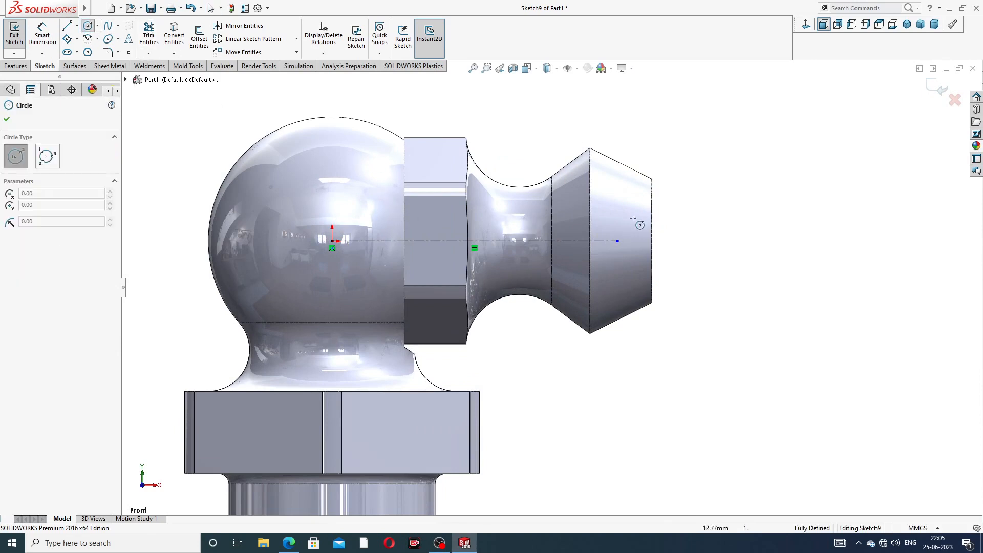
scroll(646, 243, "down", 2)
left_click(593, 247)
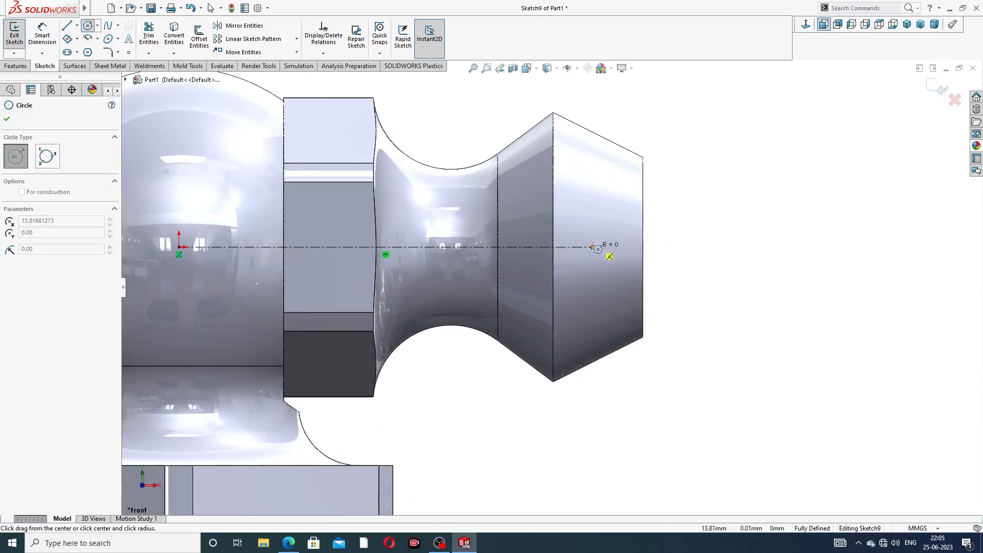
left_click(590, 210)
right_click(691, 190)
left_click(717, 198)
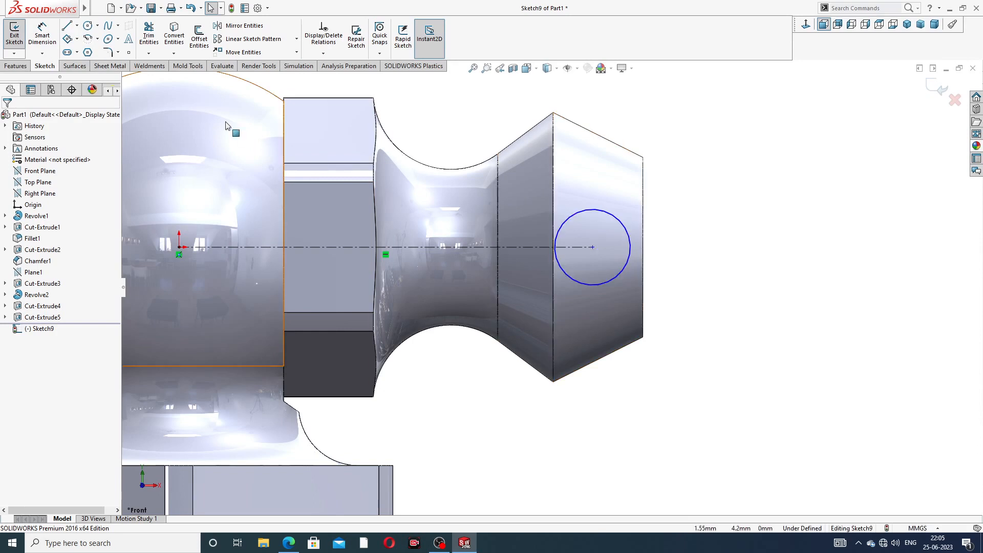
- Draw a vertical line through the circle's centre from its highest to its lowest point
left_click(68, 25)
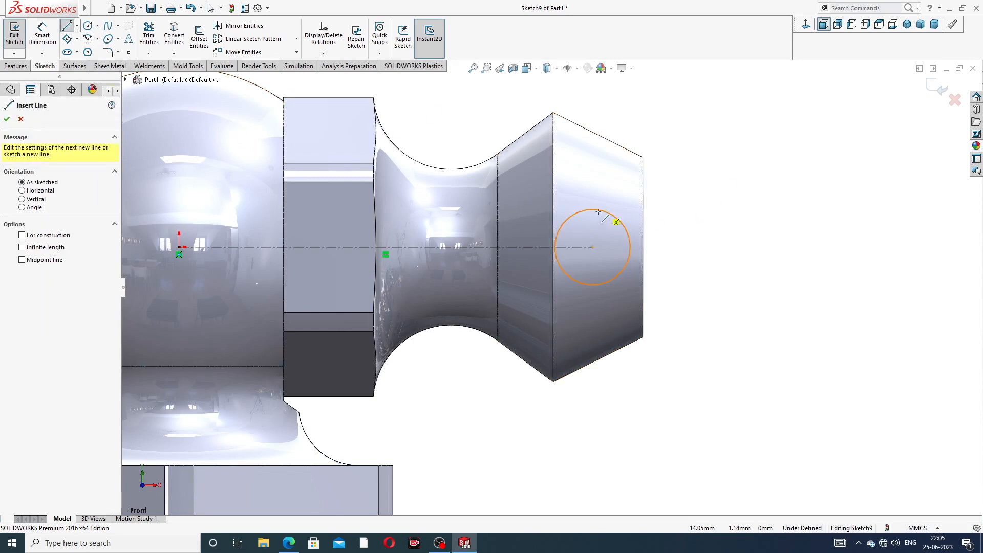
left_click(592, 285)
right_click(712, 221)
left_click(717, 212)
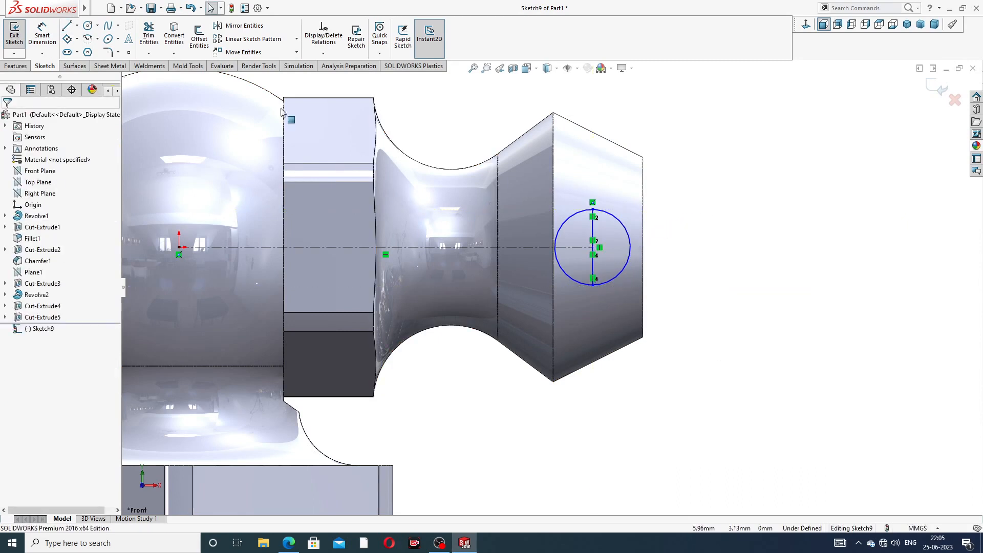
- Trim away the half of the circle facing the body, leaving the half circle closed by the vertical line
left_click(149, 38)
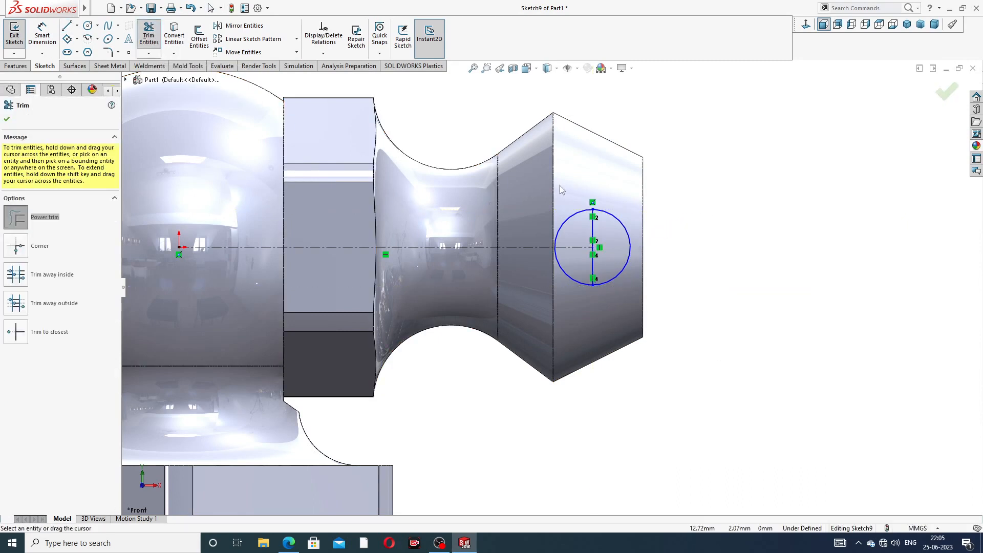
left_click_drag(574, 194, 573, 223)
left_click_drag(560, 280, 568, 243)
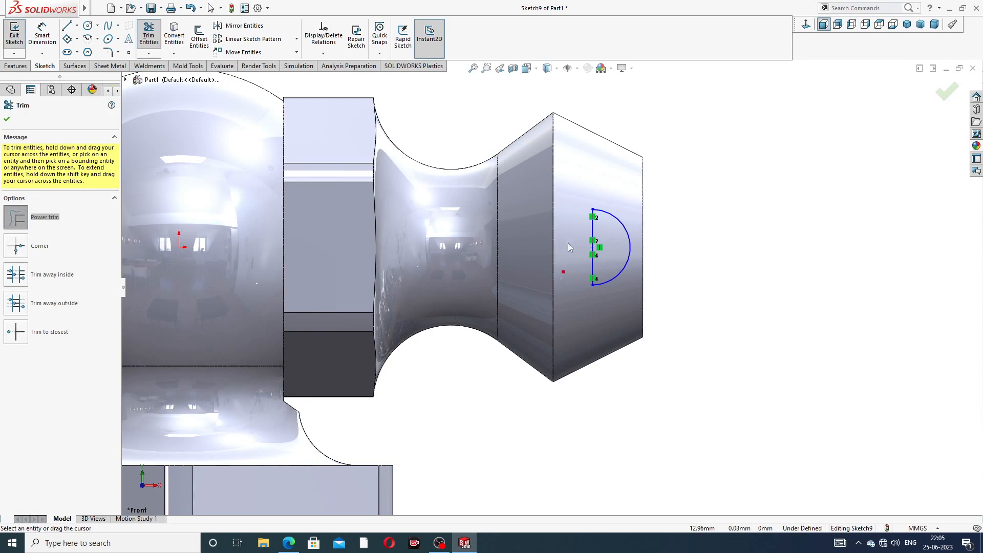
scroll(623, 256, "down", 1)
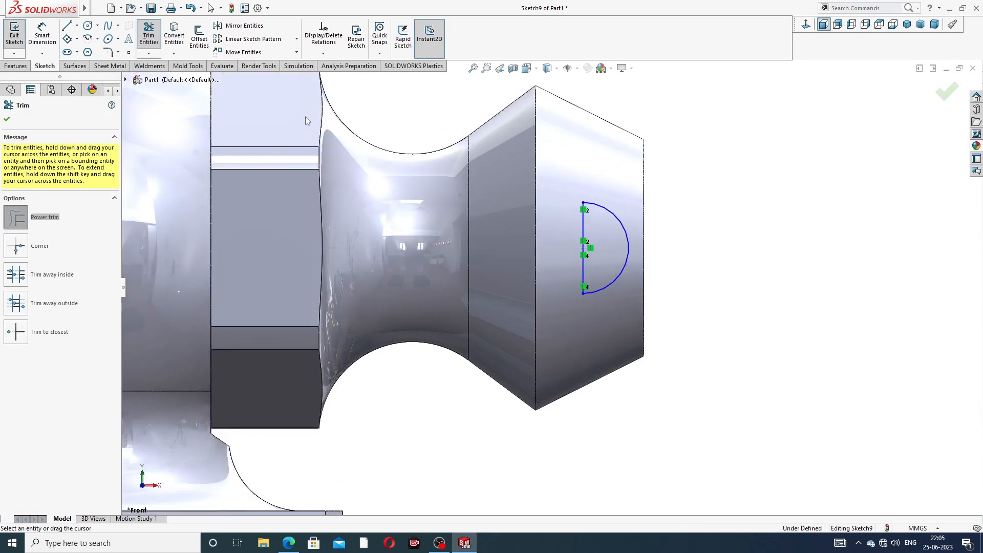
left_click(7, 120)
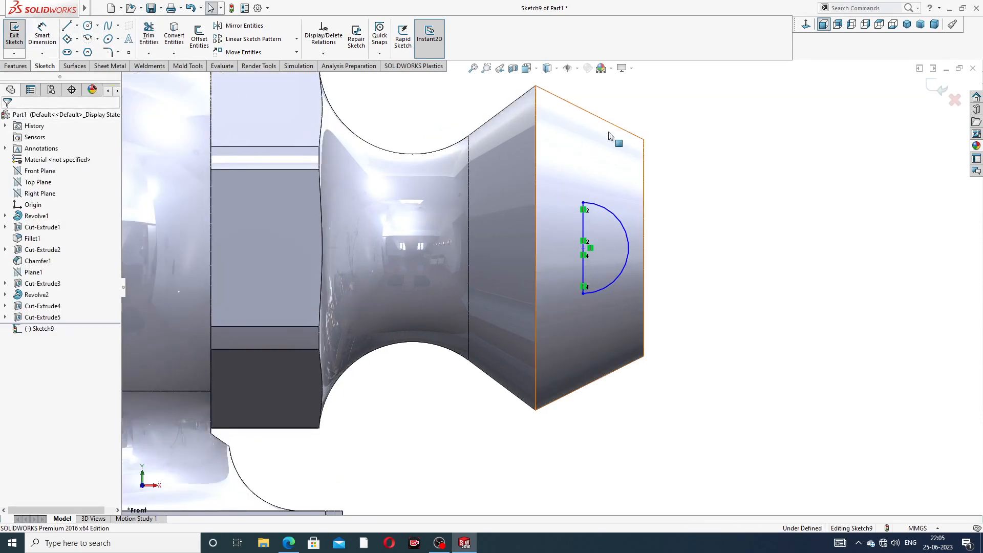
- Revolve the half circle 360 degrees about its vertical line as a solid ball inside the nozzle tip
scroll(622, 138, "up", 2)
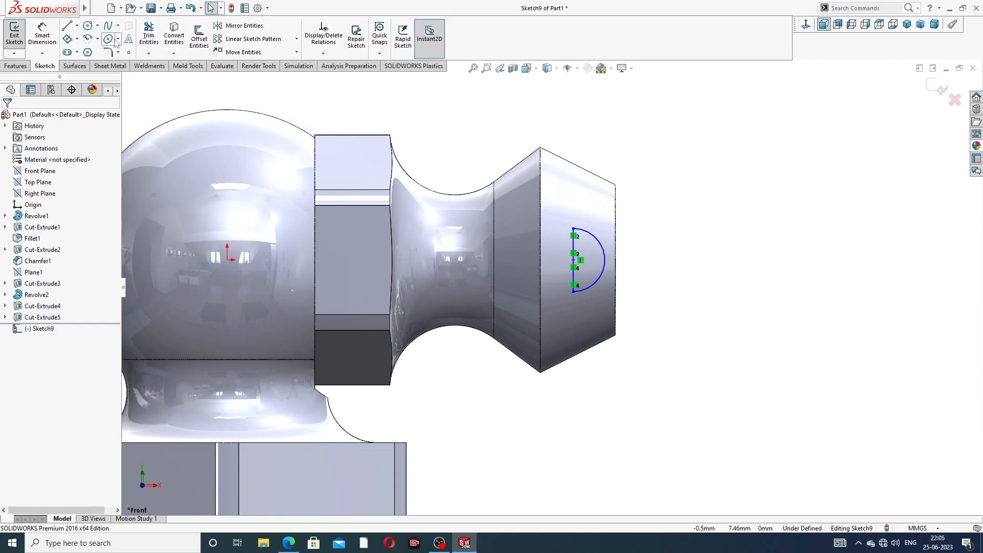
left_click(23, 66)
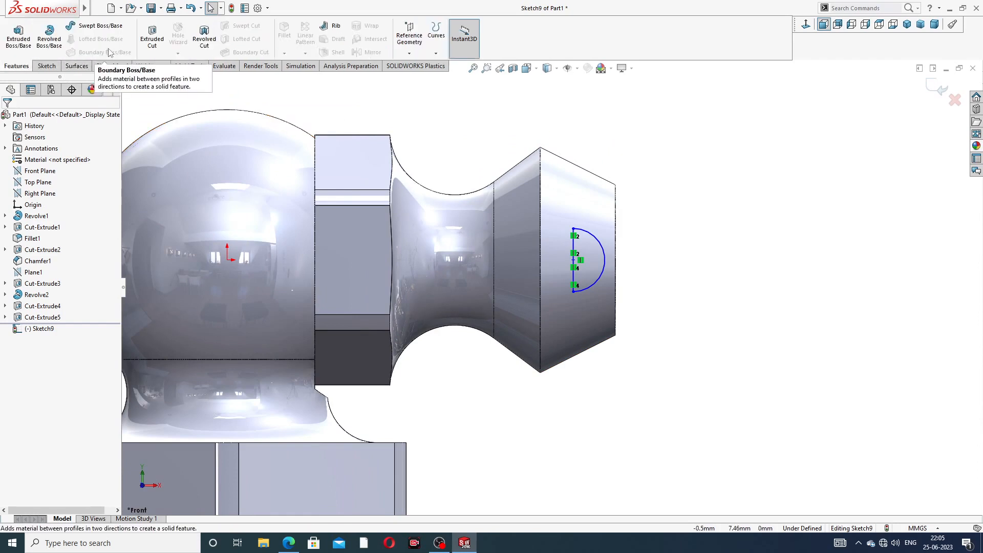
left_click(50, 36)
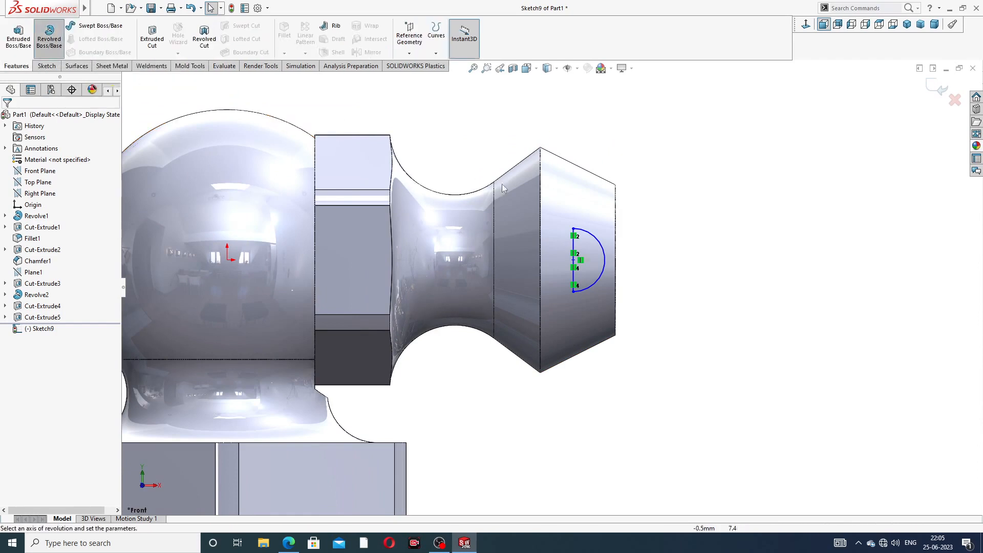
left_click(574, 244)
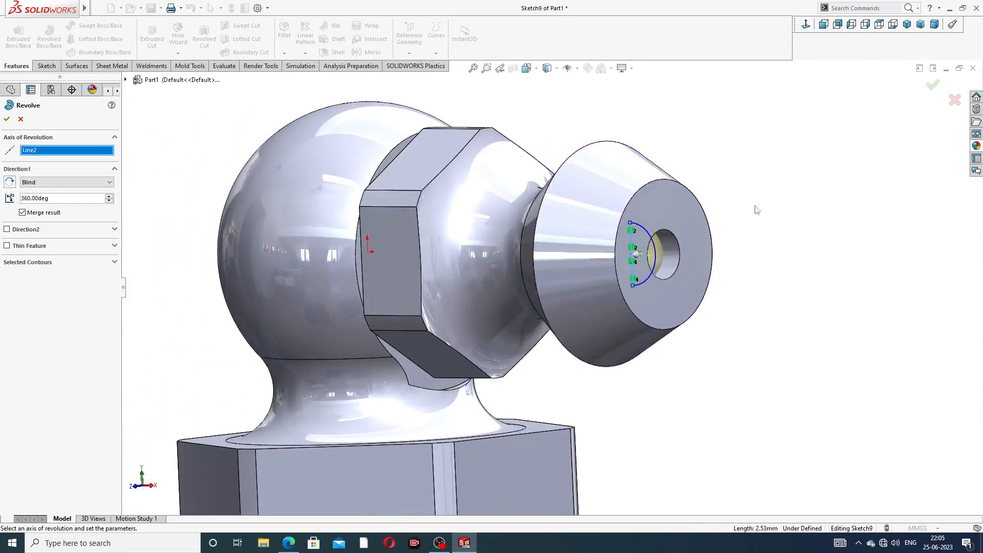
left_click(933, 84)
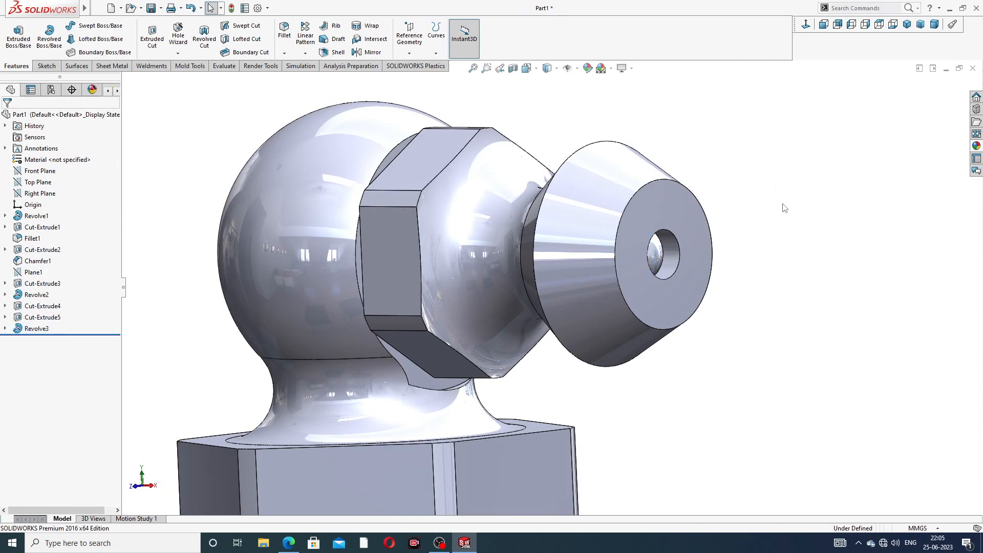
- Apply the chromium plate appearance from the Chrome metals to the ball's exposed face in the nozzle opening
mouse_move(783, 206)
middle_mouse_down()
mouse_move(708, 190)
mouse_move(774, 189)
middle_mouse_up()
scroll(673, 261, "down", 2)
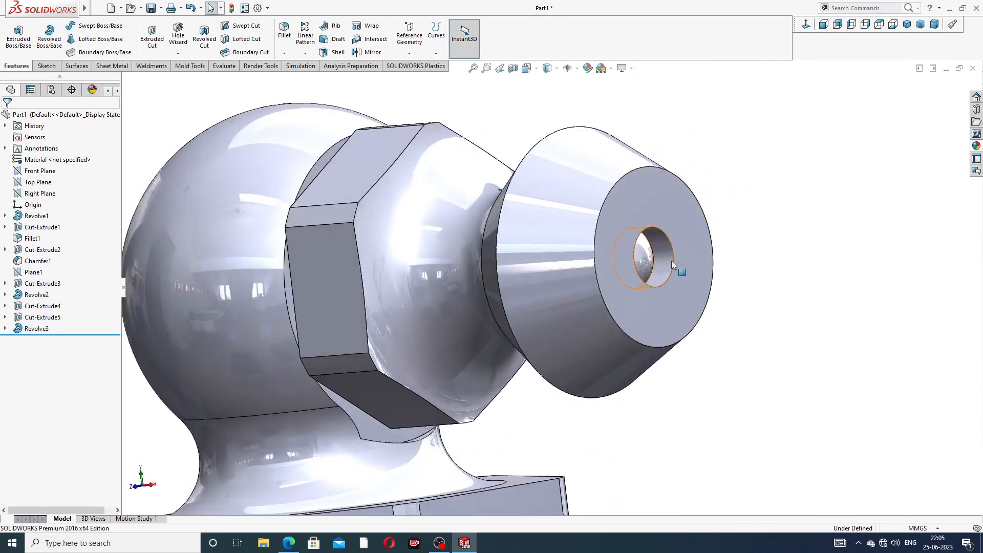
left_click(638, 251)
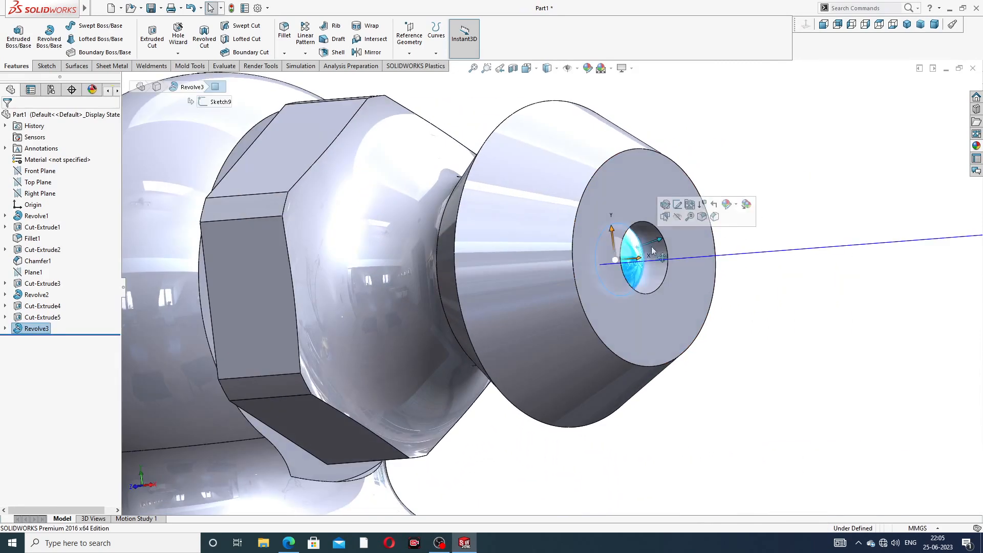
left_click(977, 146)
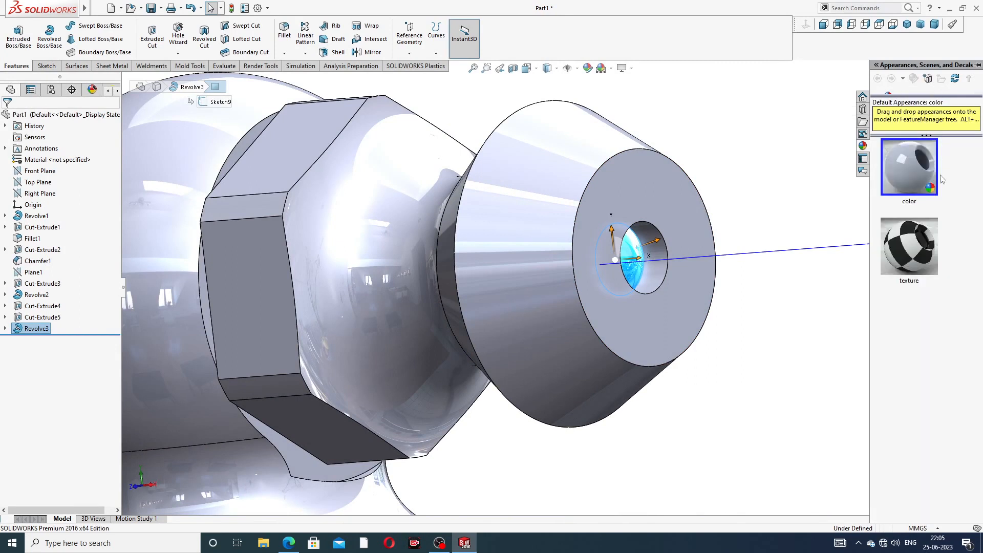
left_click_drag(940, 98, 950, 319)
left_click(930, 98)
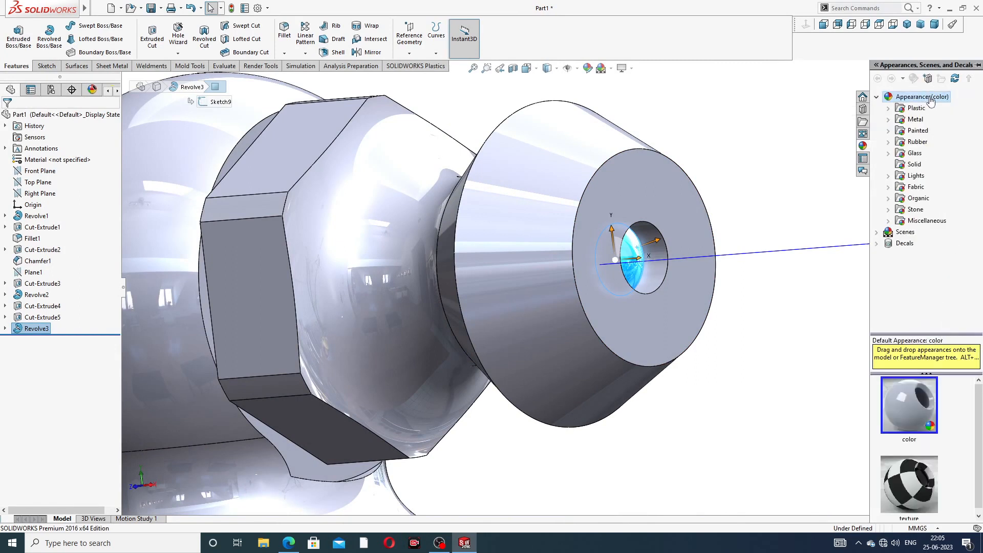
left_click(919, 121)
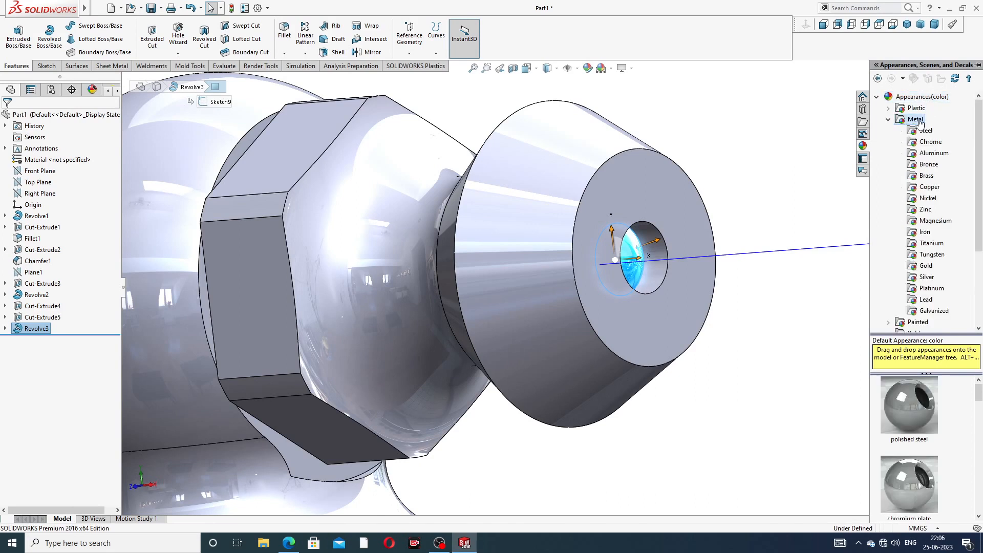
left_click(931, 143)
double_click(904, 406)
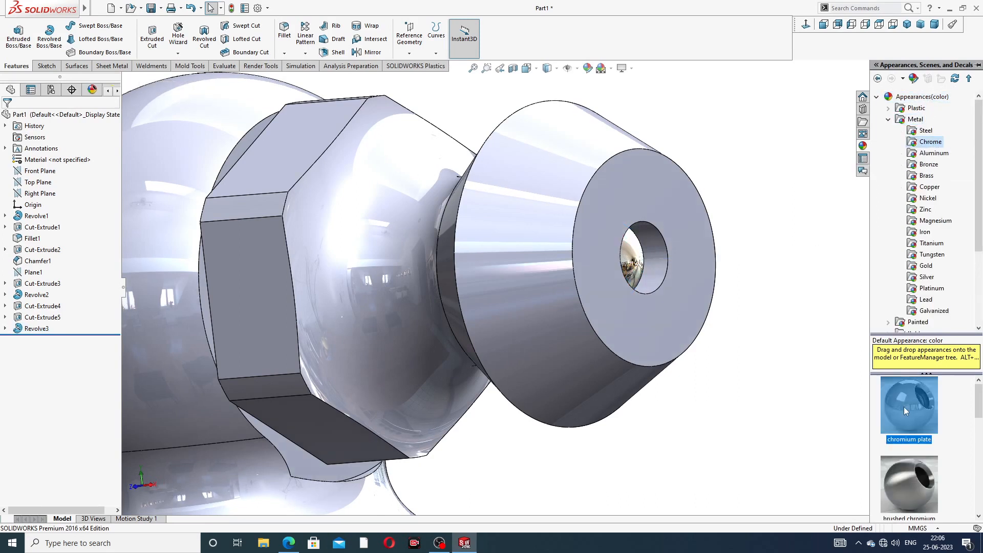
left_click(787, 351)
- Apply the polished brass appearance to the whole part
scroll(737, 315, "up", 4)
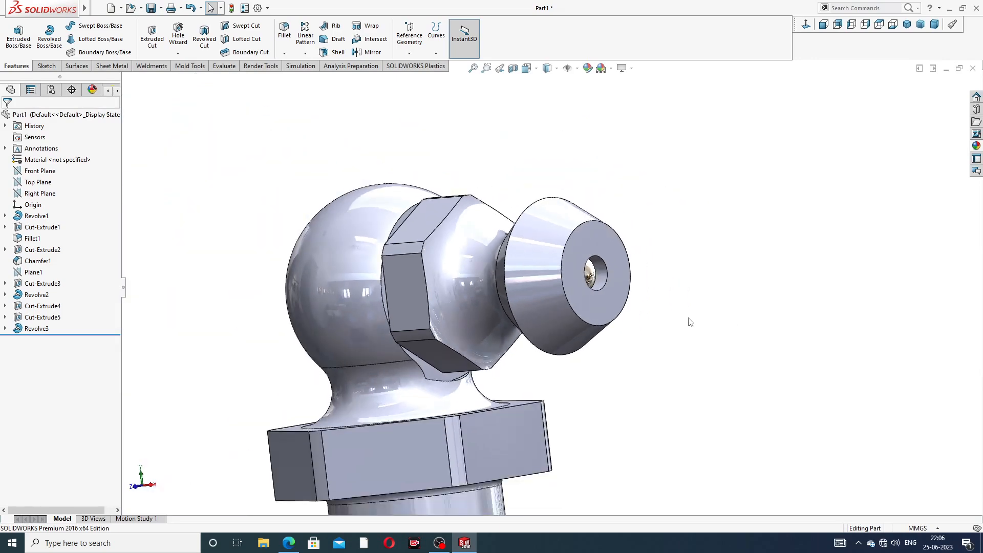
middle_click_drag(523, 293, 553, 338)
scroll(573, 297, "up", 3)
left_click(977, 147)
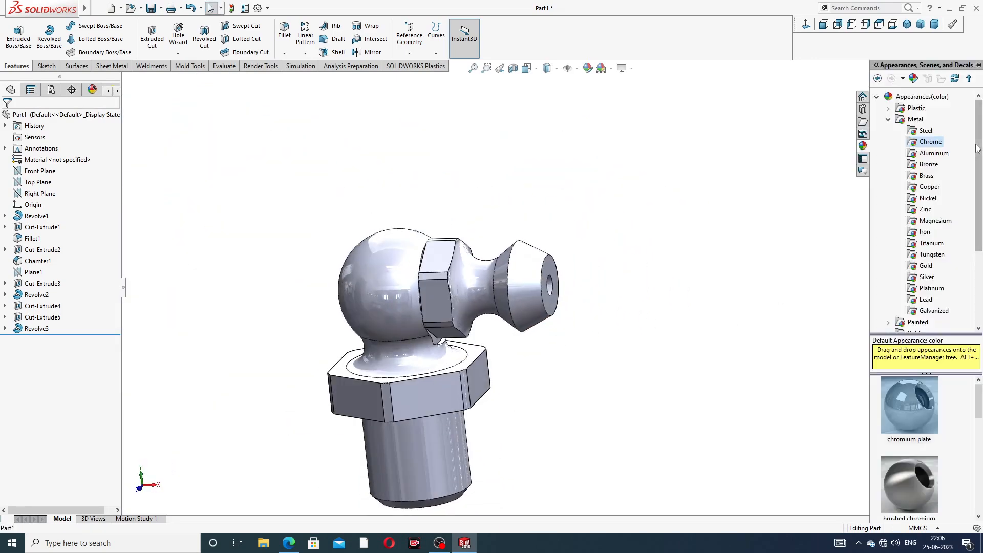
left_click(929, 177)
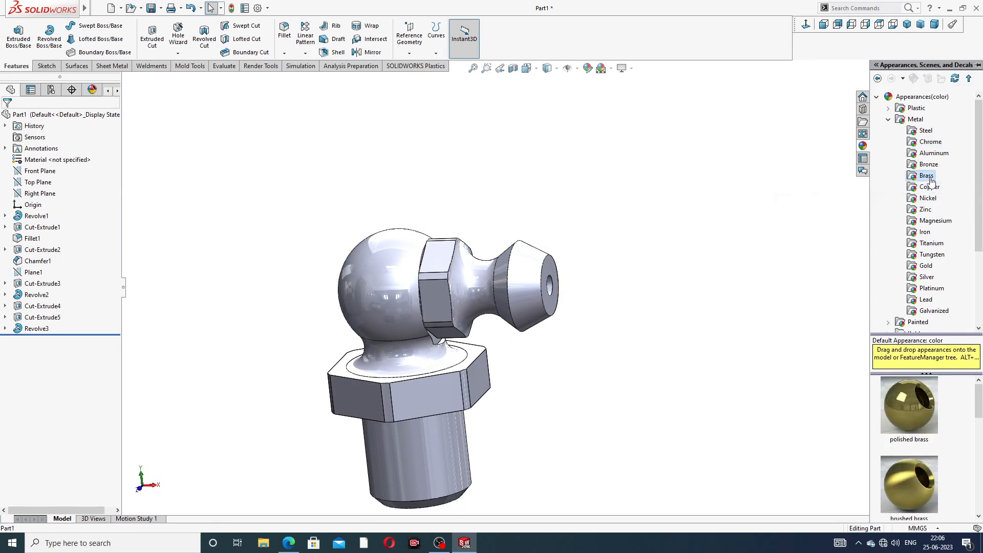
double_click(924, 407)
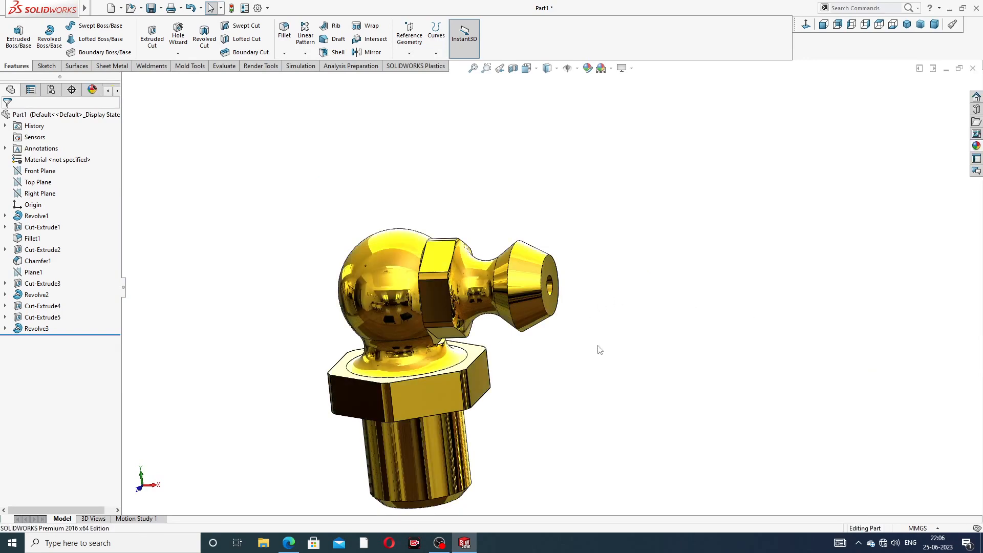
- Inspect the brass part and the ball inside the nozzle bore in a Front Plane section view, and turn the section off
middle_click_drag(598, 347, 473, 339)
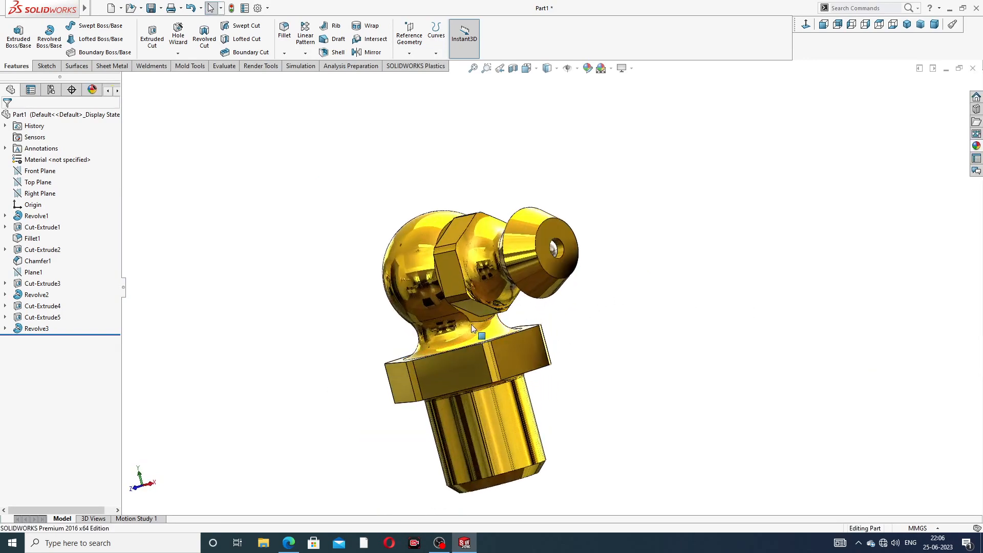
middle_click_drag(551, 334, 607, 316)
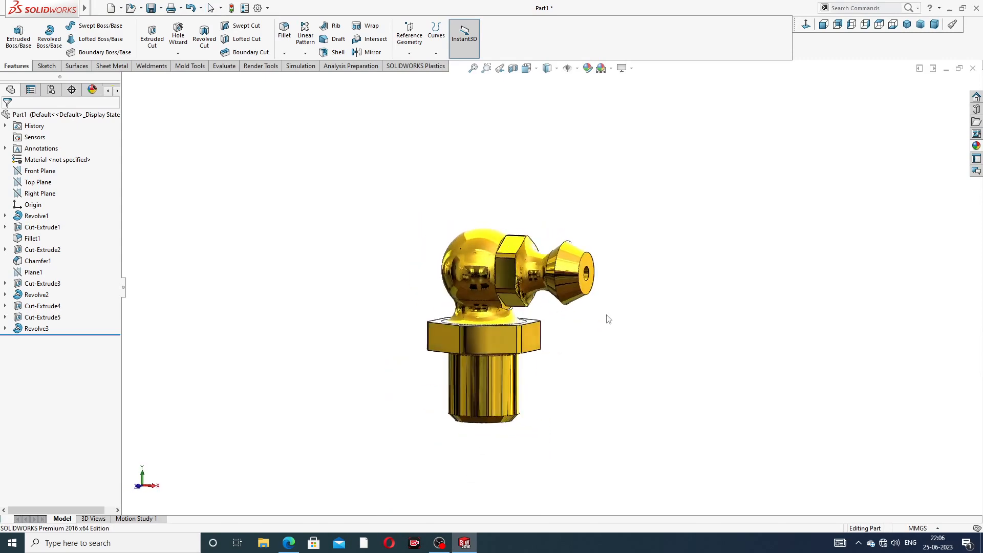
scroll(501, 354, "down", 2)
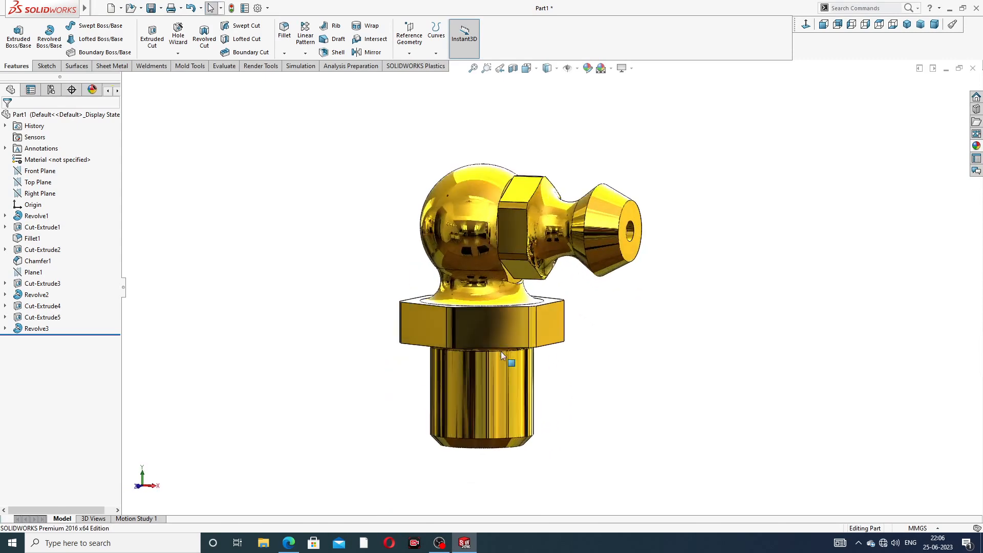
left_click(513, 69)
left_click(932, 86)
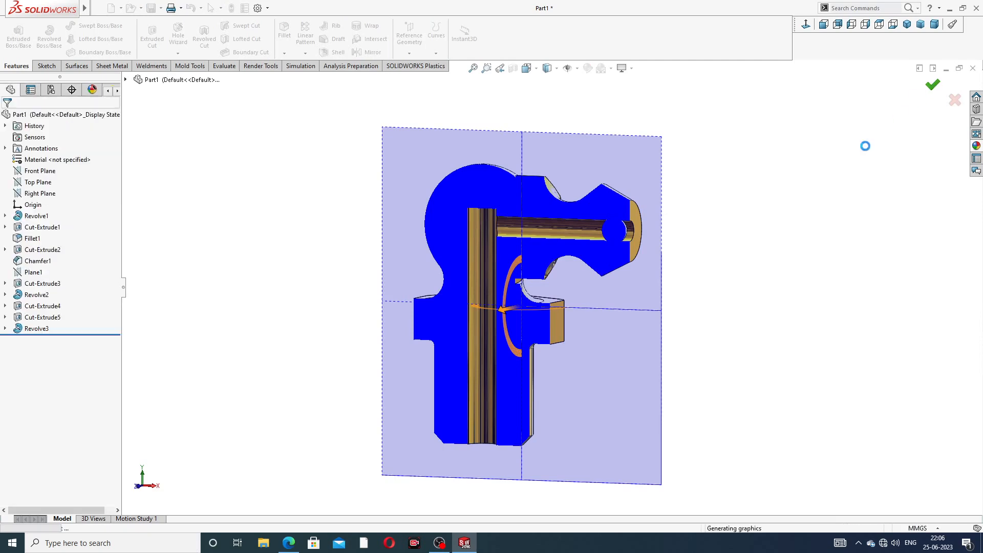
middle_click_drag(722, 232, 694, 234)
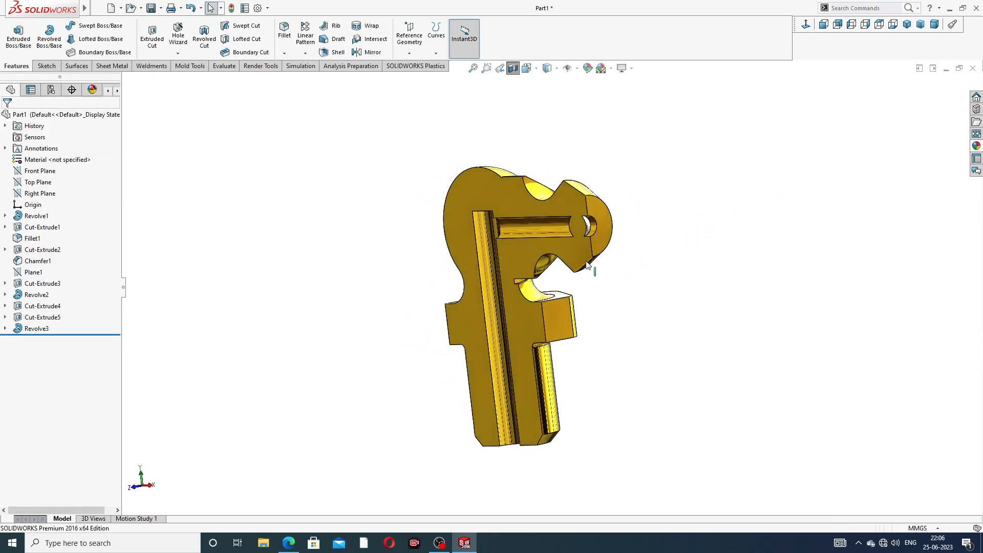
scroll(587, 217, "down", 6)
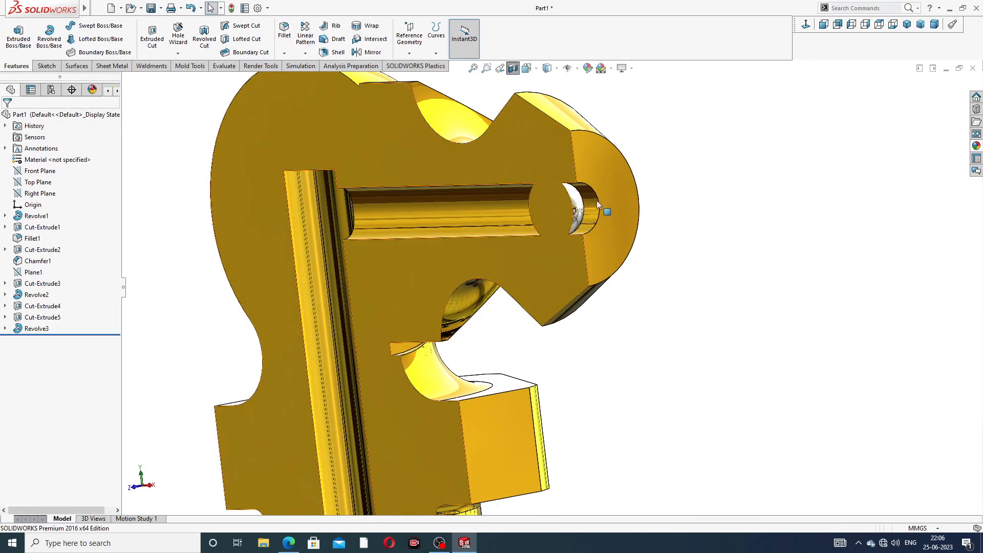
middle_click_drag(603, 190, 591, 201)
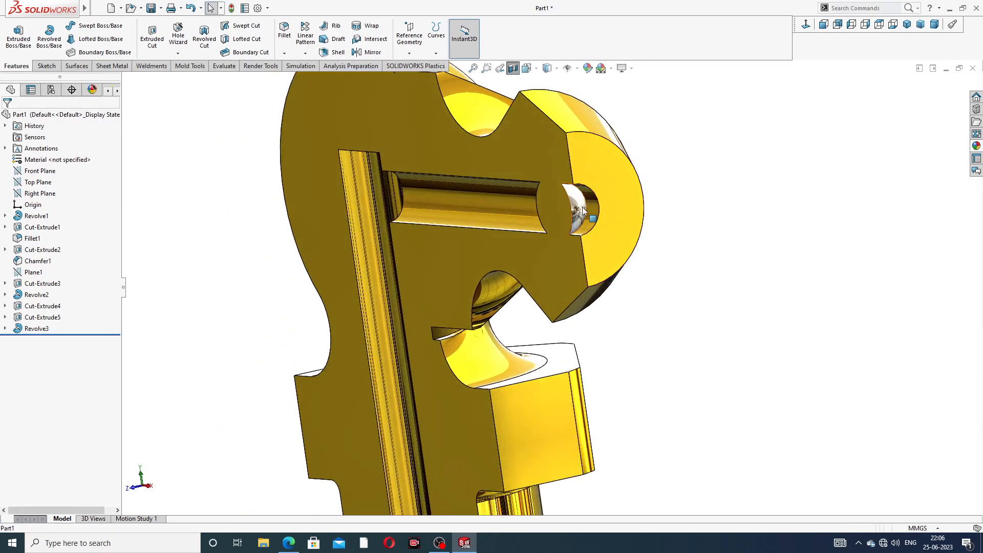
scroll(588, 205, "up", 6)
middle_click_drag(581, 254, 559, 302)
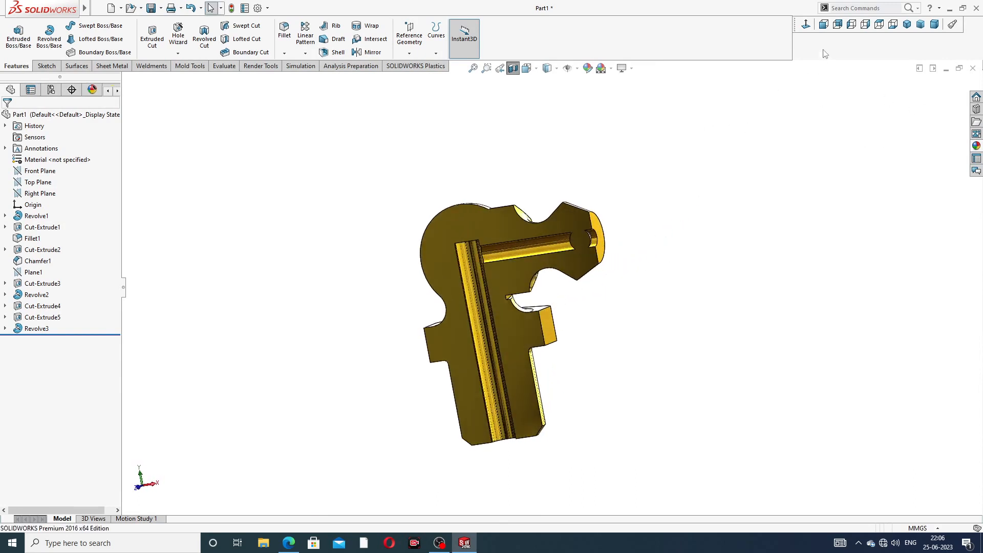
left_click(806, 25)
left_click(511, 70)
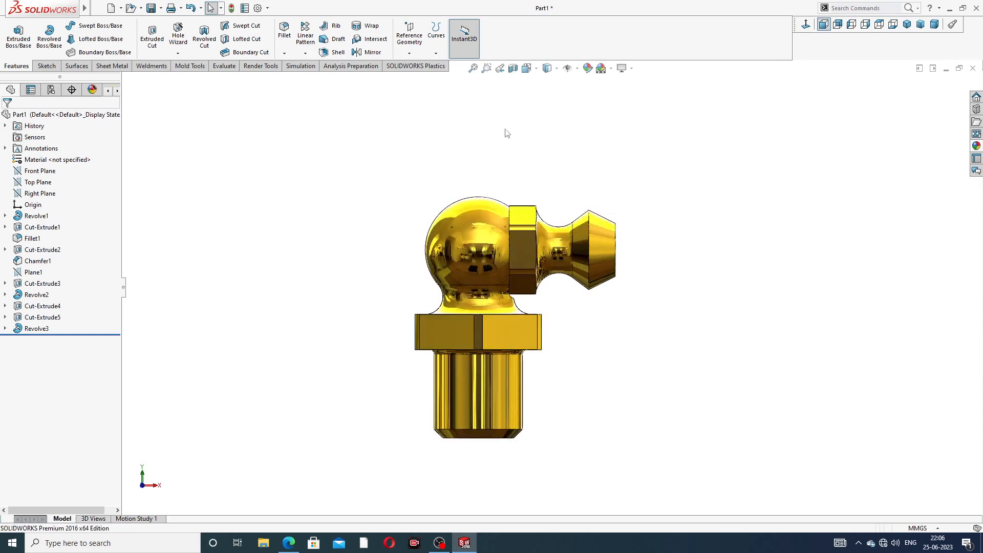
- Check the thread length, pitch, size and offset in the grease nipple PDF drawing, and return to the SOLIDWORKS part
middle_click_drag(639, 232, 575, 350)
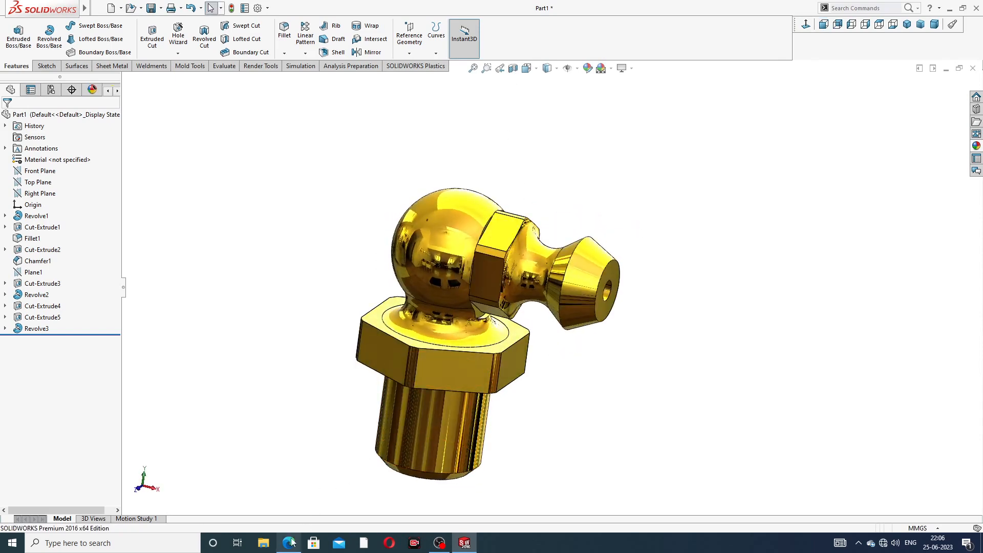
left_click(288, 543)
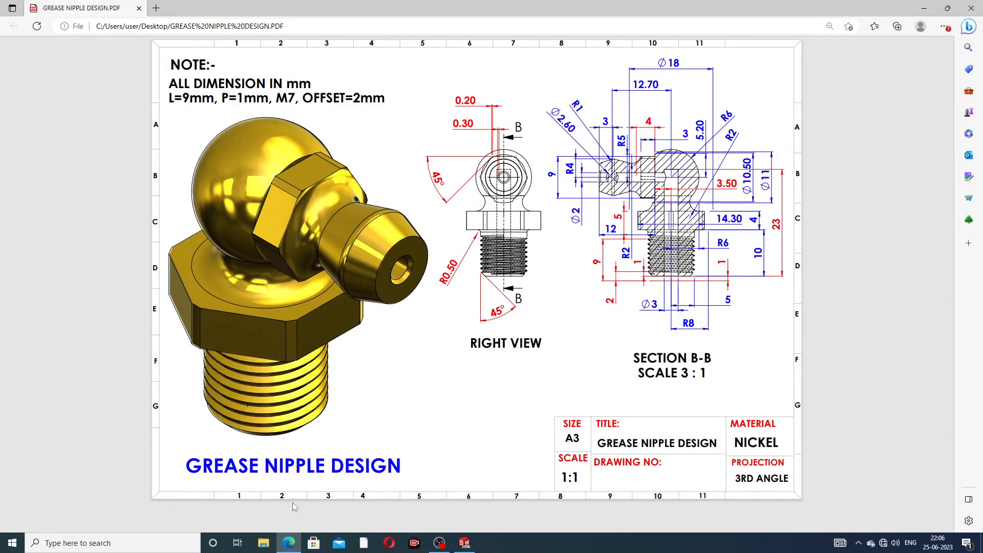
left_click(290, 544)
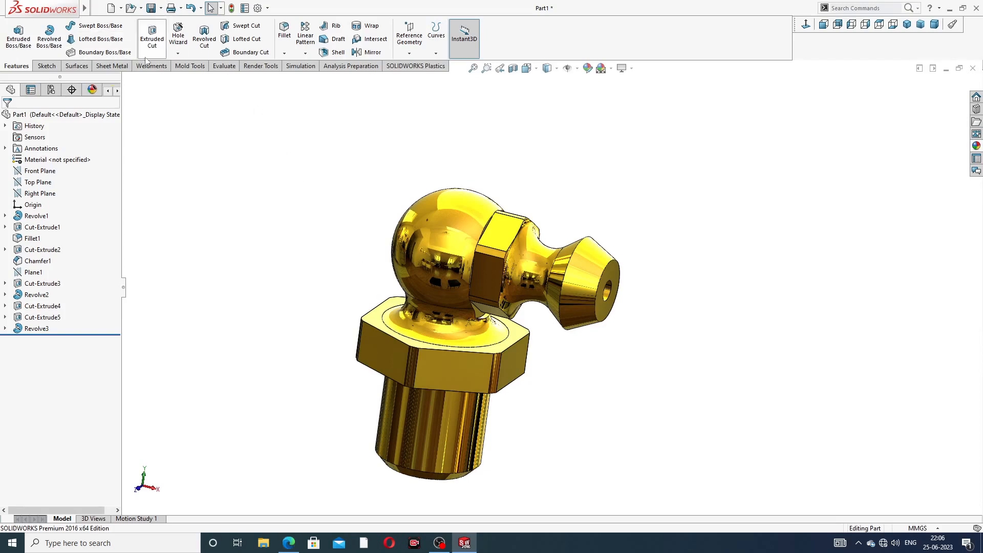
- Start a Thread feature on the circular edge where the shank's cylinder meets its end chamfer
left_click(178, 54)
left_click(194, 77)
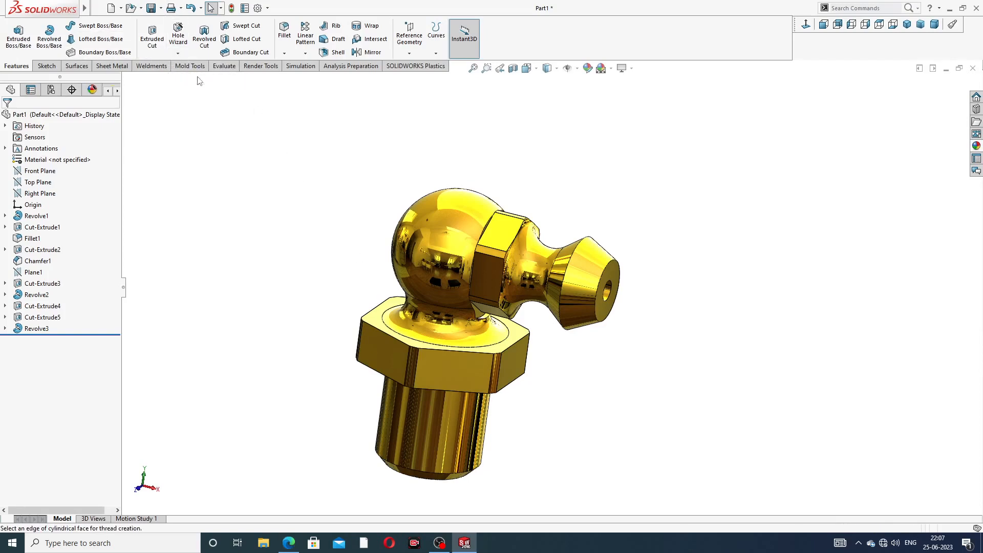
middle_click_drag(370, 356, 441, 434)
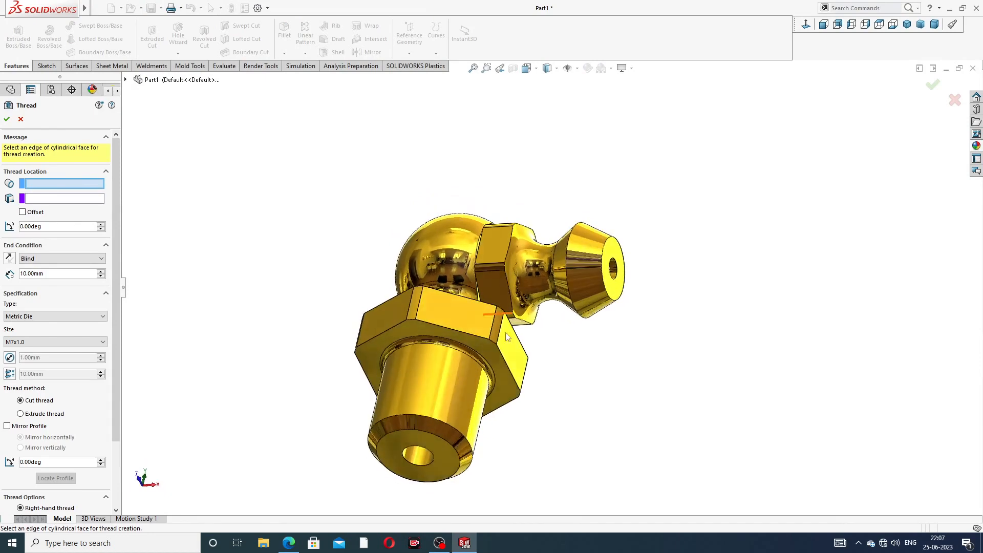
left_click(444, 421)
middle_click_drag(481, 387, 421, 364)
scroll(410, 405, "down", 2)
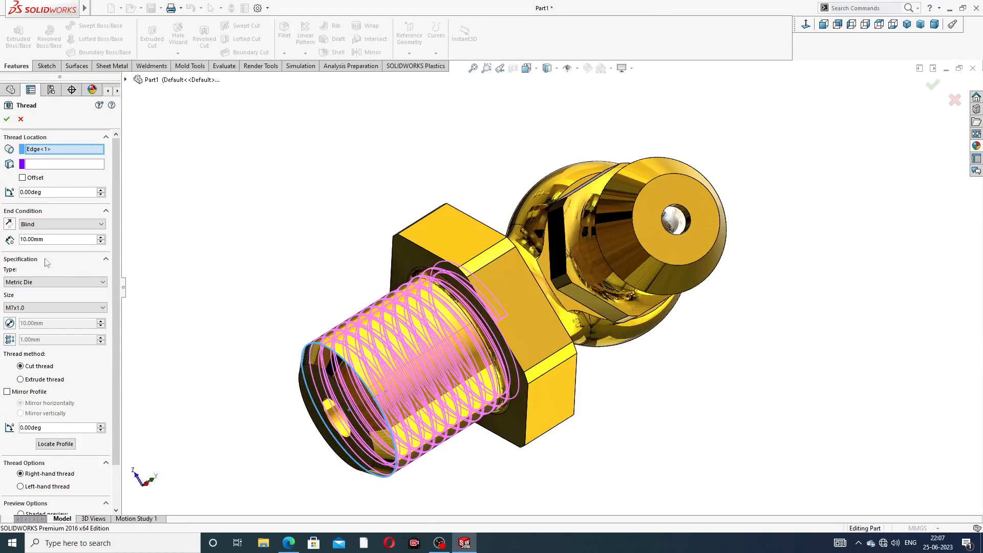
- Offset the thread start by 2 mm from the selected edge and reverse the offset so it begins beyond the shank's chamfered end
left_click(22, 177)
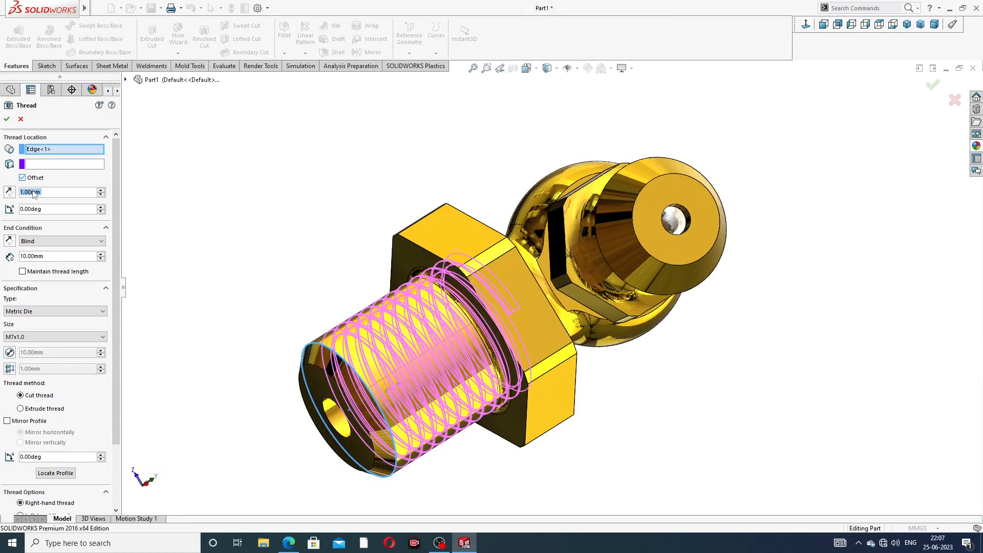
type("2")
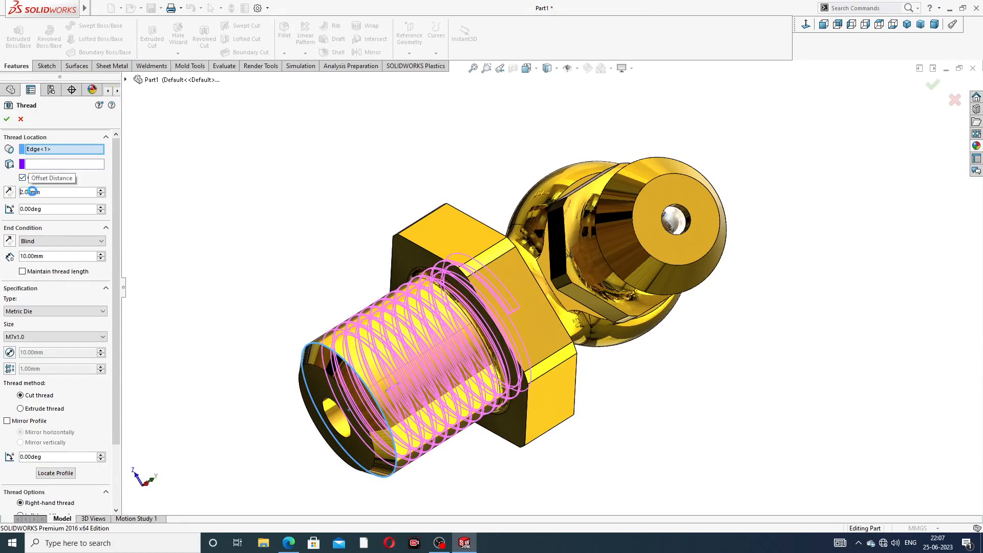
key("Return")
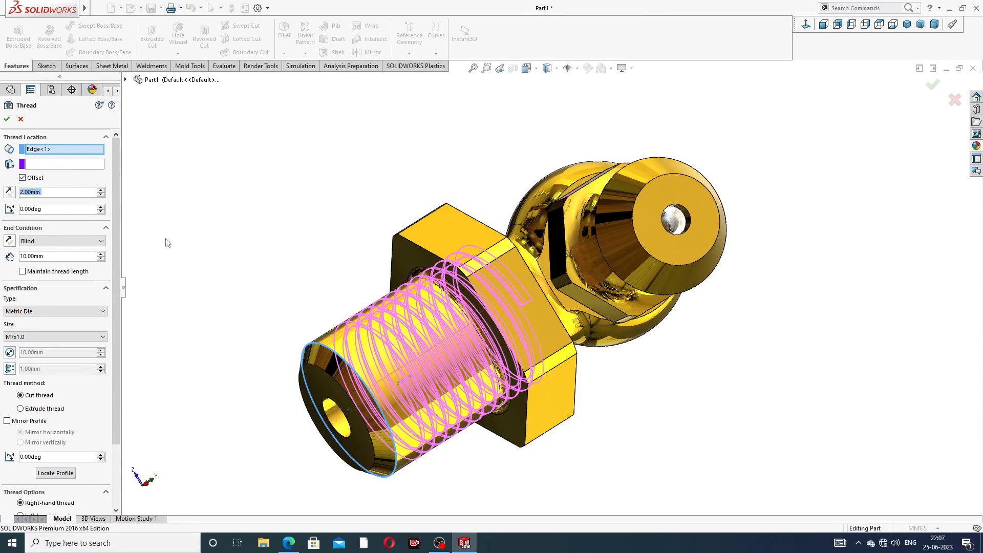
left_click(10, 191)
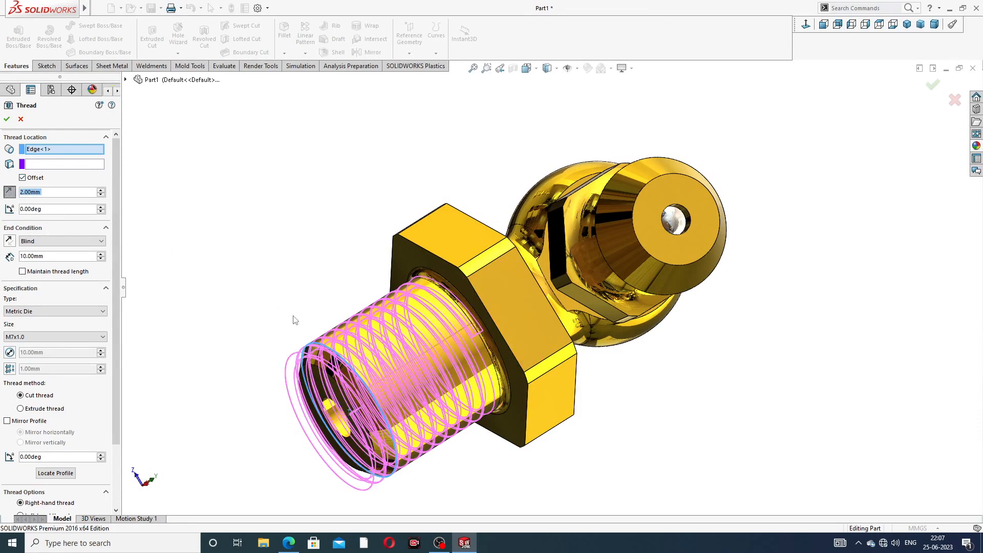
mouse_move(294, 318)
middle_mouse_down()
mouse_move(248, 288)
mouse_move(287, 289)
mouse_move(296, 301)
middle_mouse_up()
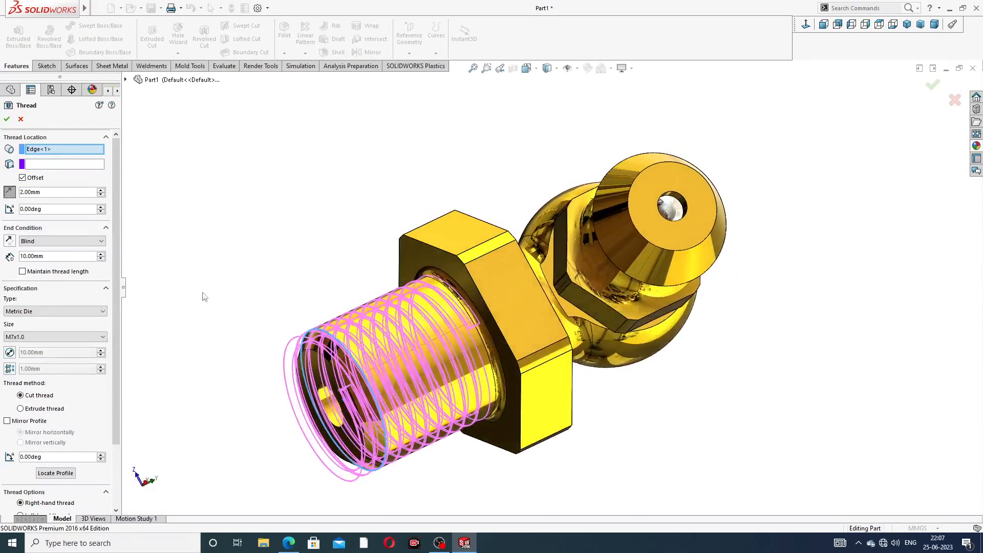
- Set the blind thread depth to 9 mm and create the Metric Die M7x1.0 cut thread on the shank
left_click(50, 258)
type("9")
key("Return")
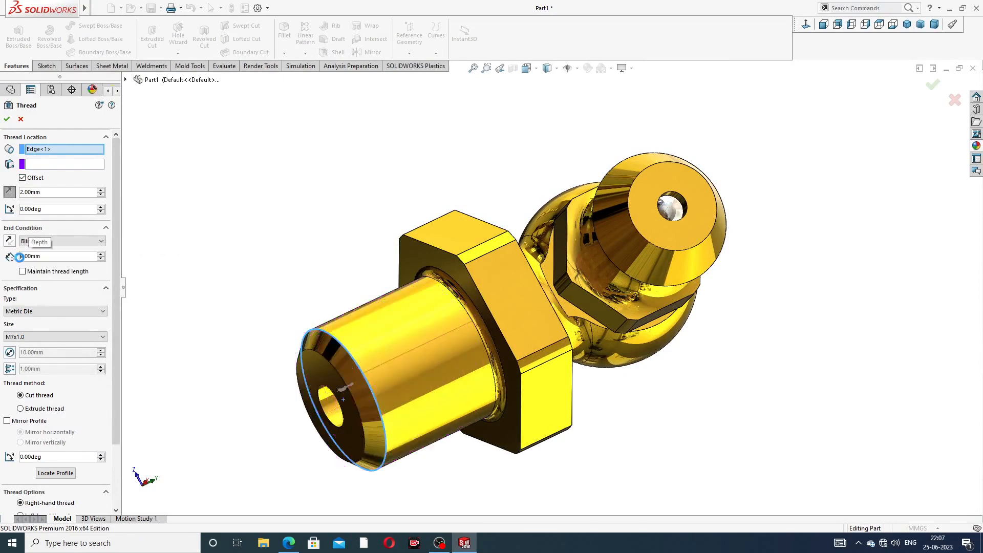
middle_click_drag(594, 364, 575, 391)
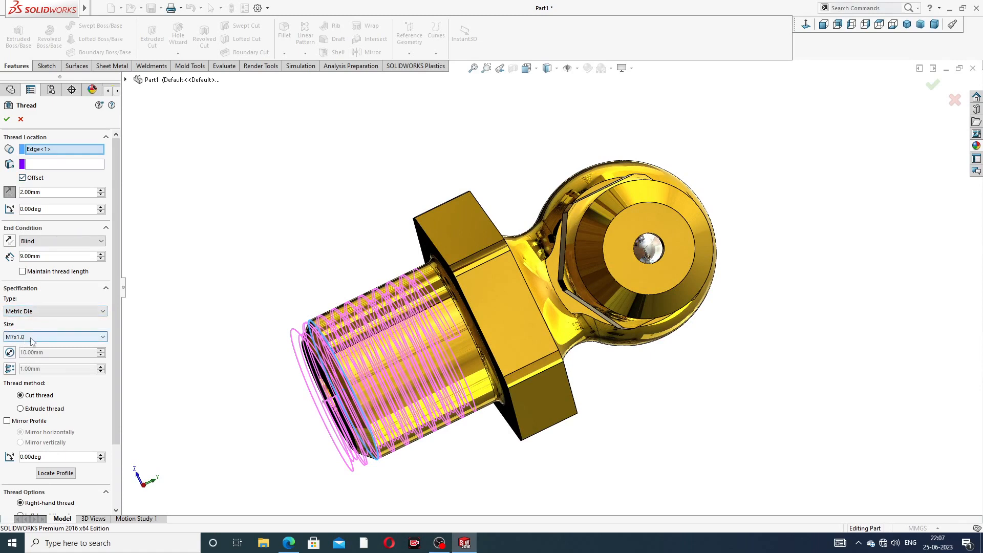
left_click(7, 120)
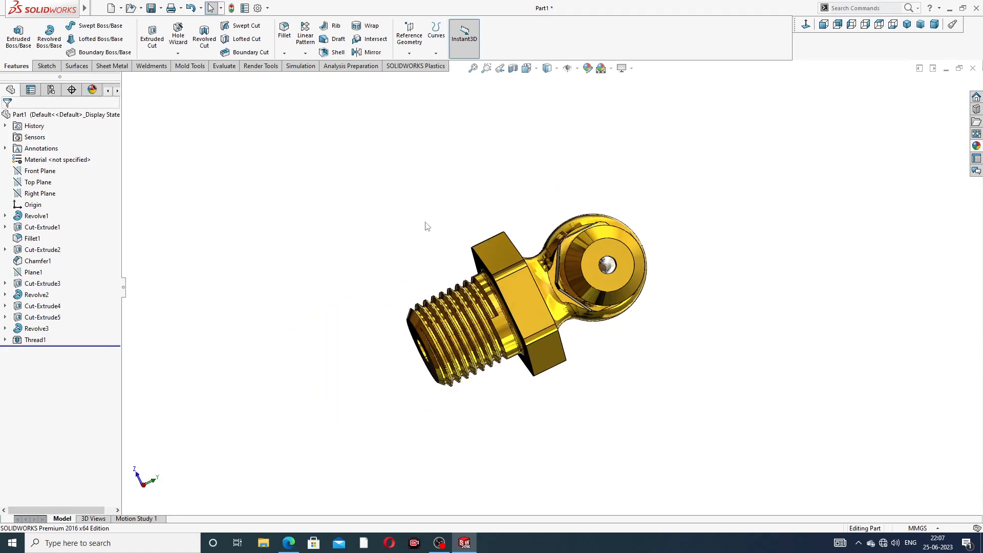
- Inspect the threaded grease nipple from several angles, including the isometric view
middle_click_drag(425, 223, 586, 268)
middle_click_drag(561, 314, 557, 288)
scroll(558, 288, "down", 3)
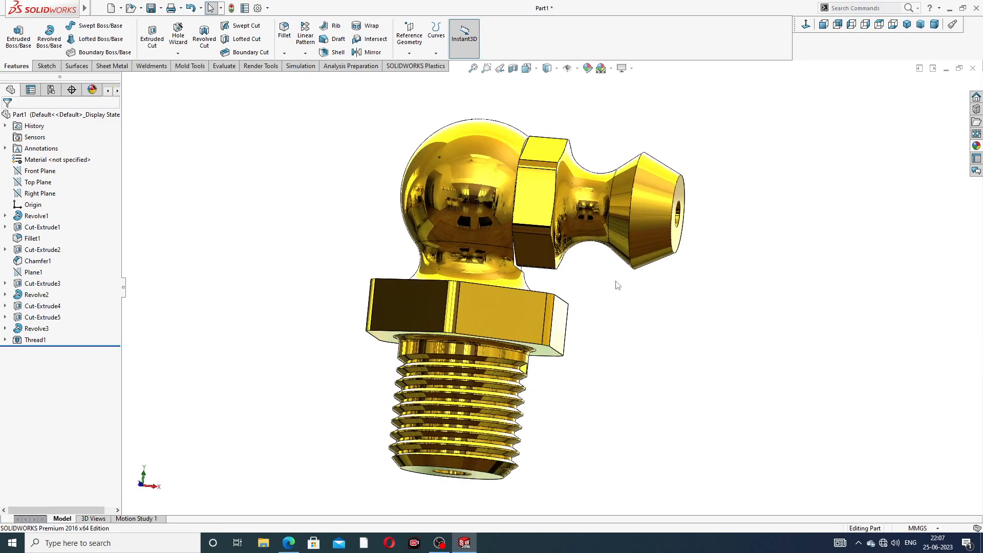
middle_click_drag(617, 285, 573, 315)
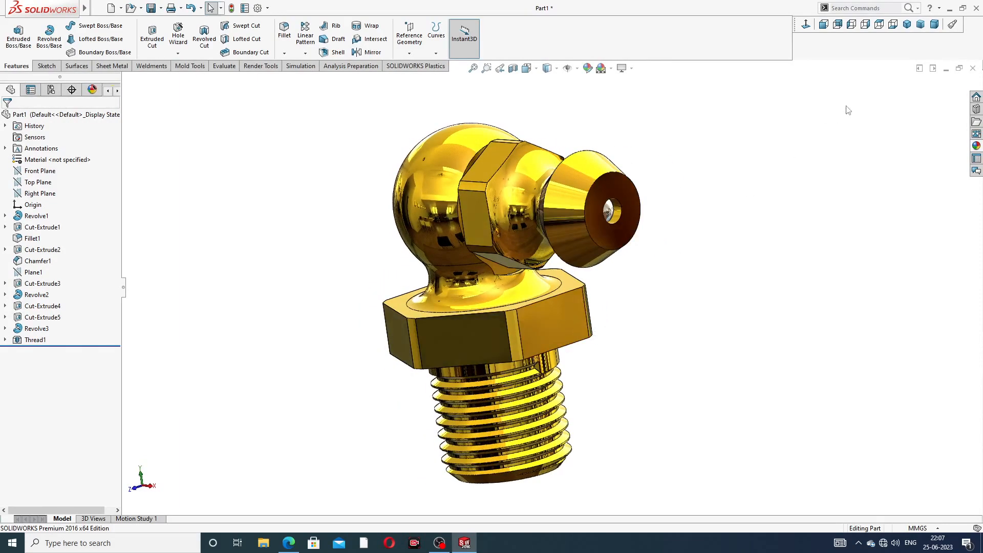
left_click(906, 24)
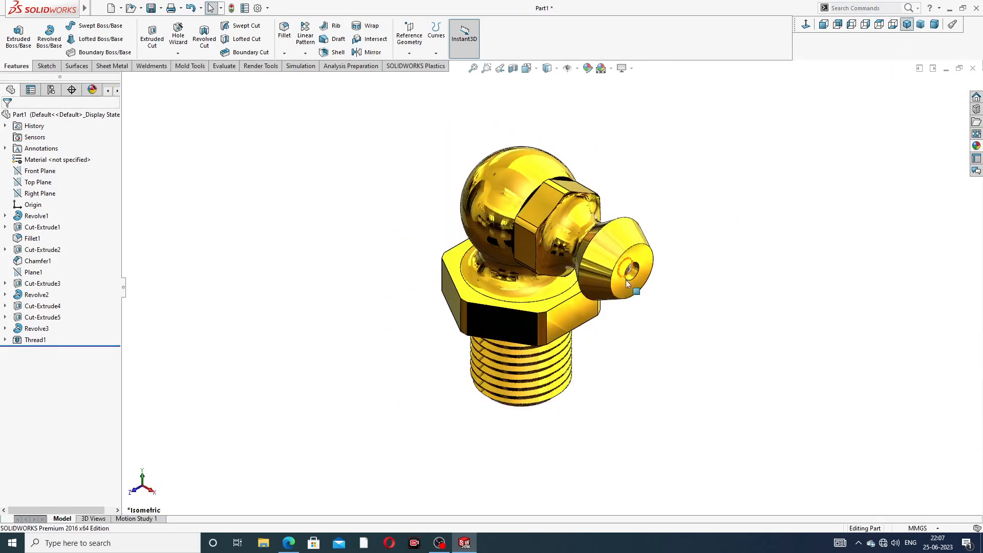
mouse_move(622, 260)
middle_mouse_down()
mouse_move(614, 211)
mouse_move(621, 279)
middle_mouse_up()
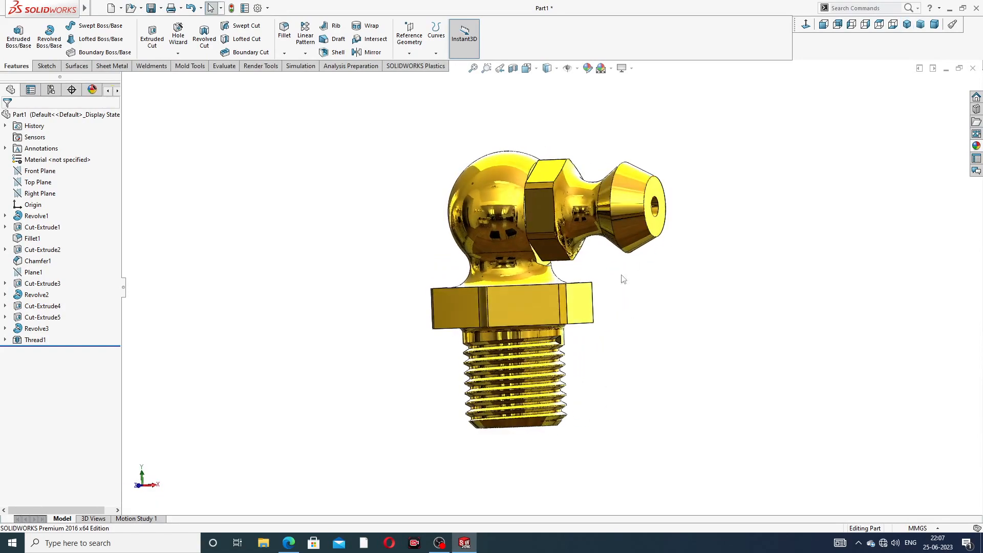
scroll(613, 291, "down", 3)
scroll(702, 251, "up", 4)
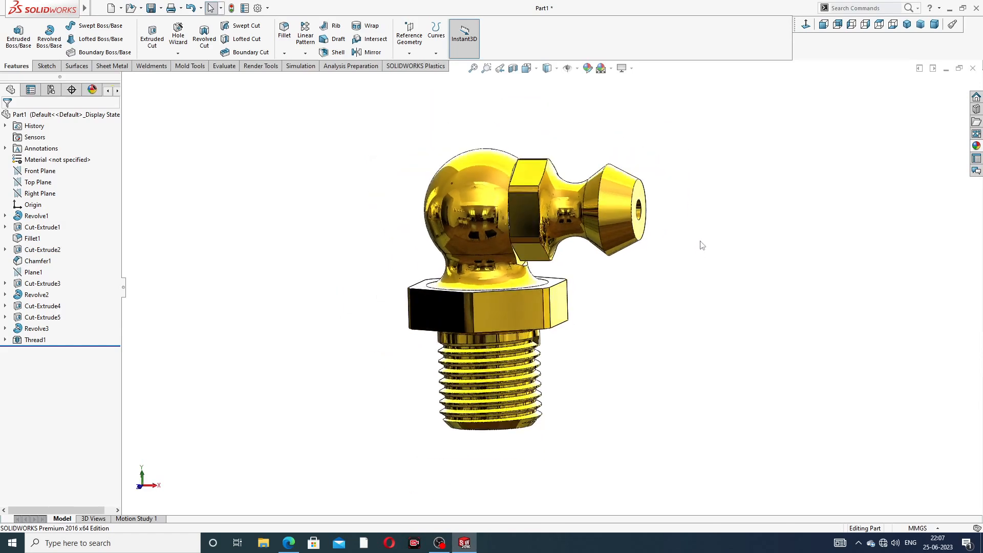
middle_click_drag(702, 245, 708, 114)
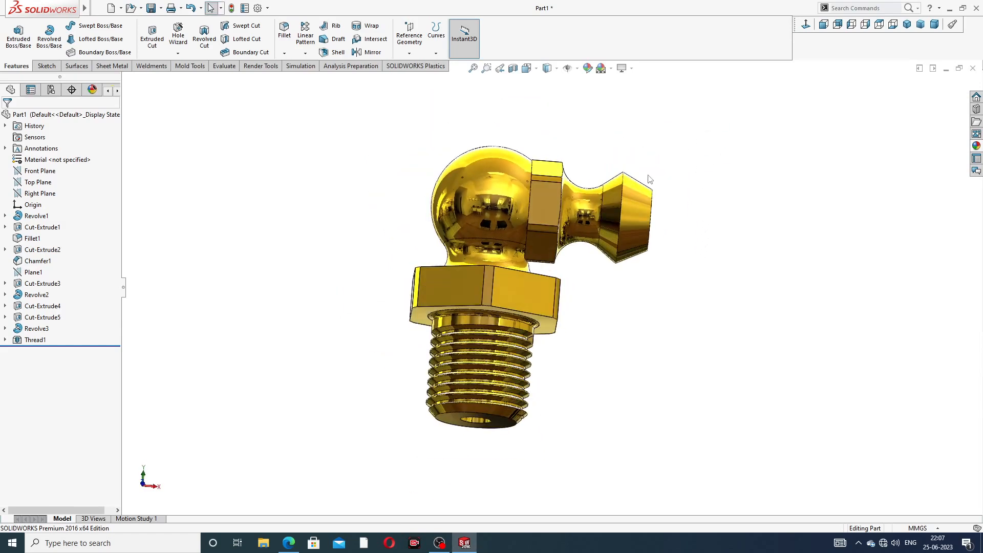
scroll(650, 180, "down", 2)
middle_click_drag(669, 197, 657, 239)
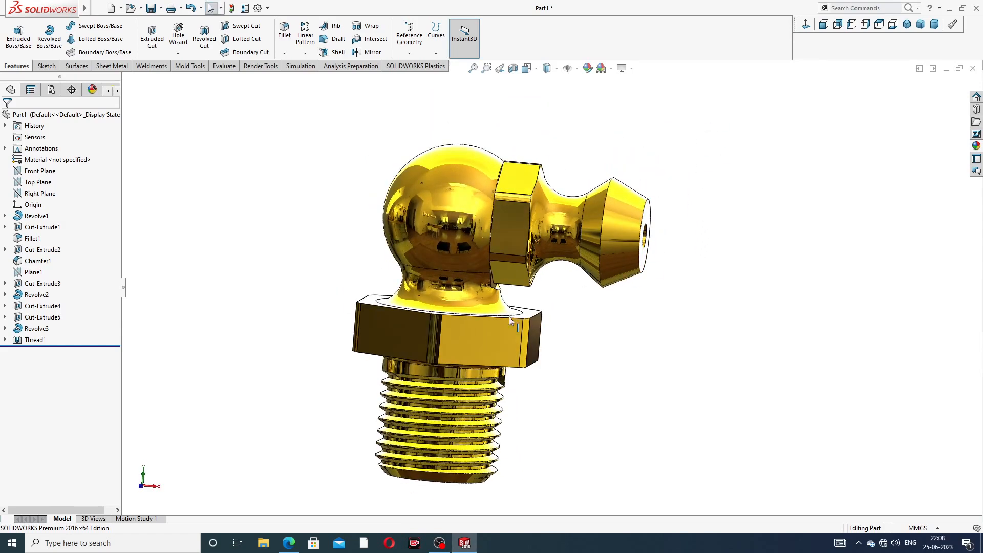
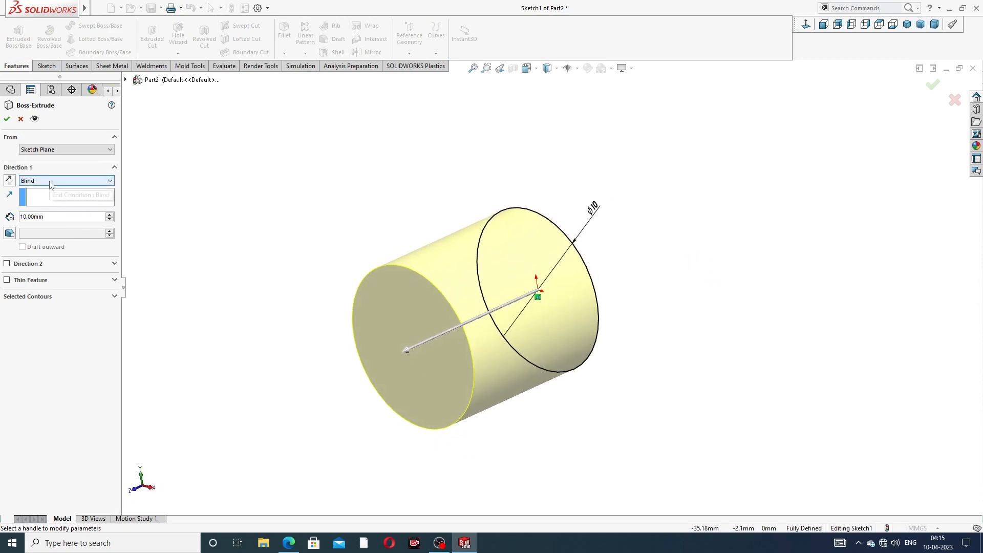
- Extrude the 10 mm diameter circle as a blind boss 3 mm deep with a 22° inward draft
left_click(51, 217)
type("3")
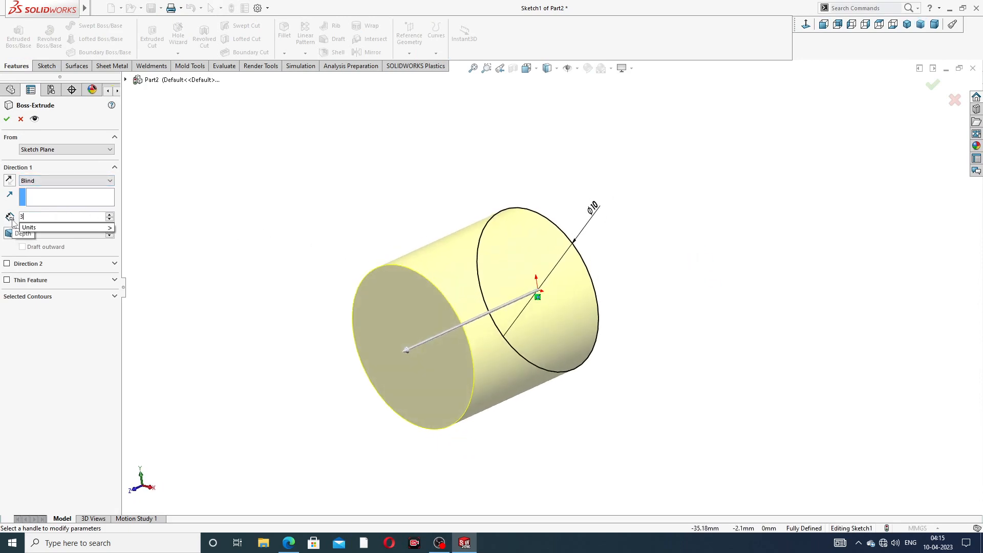
key("Return")
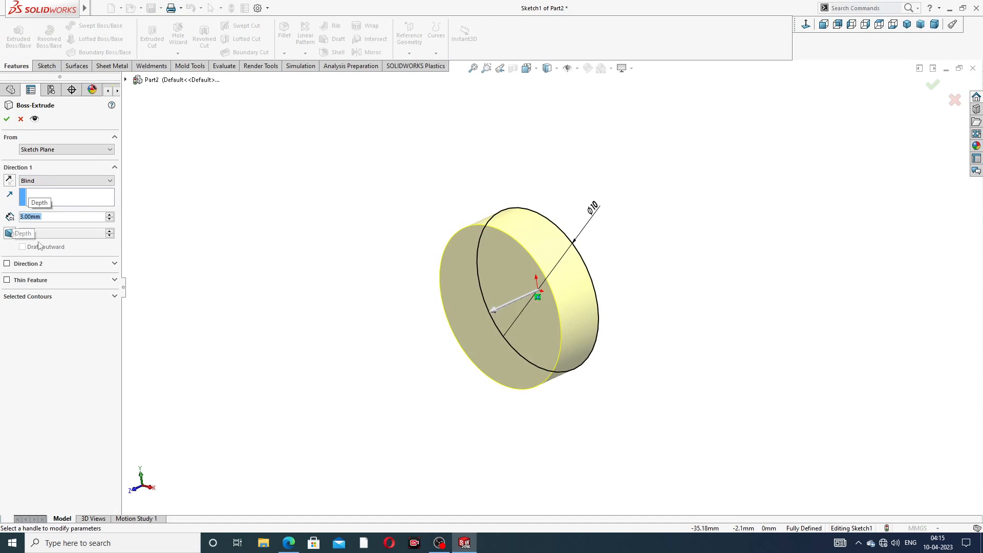
left_click(10, 233)
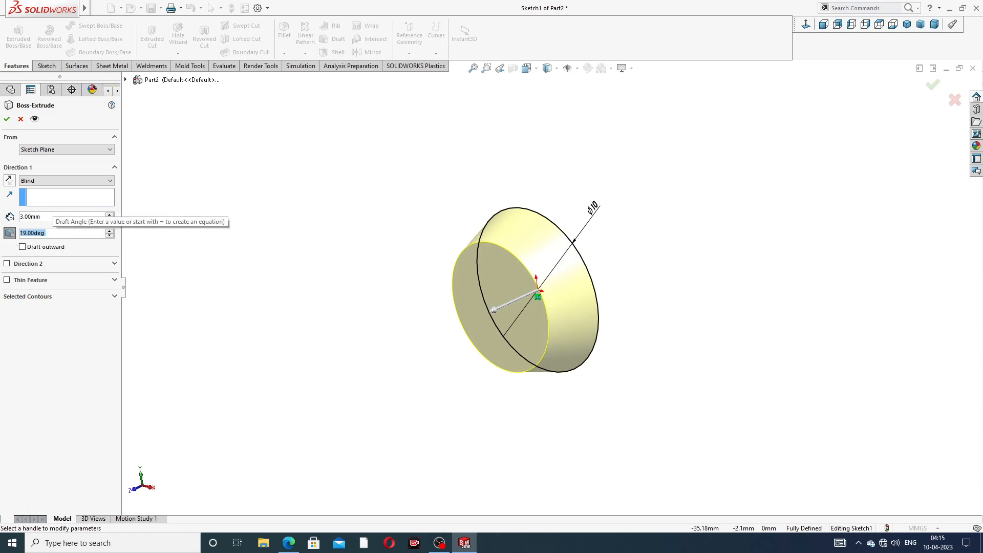
type("22")
key("Return")
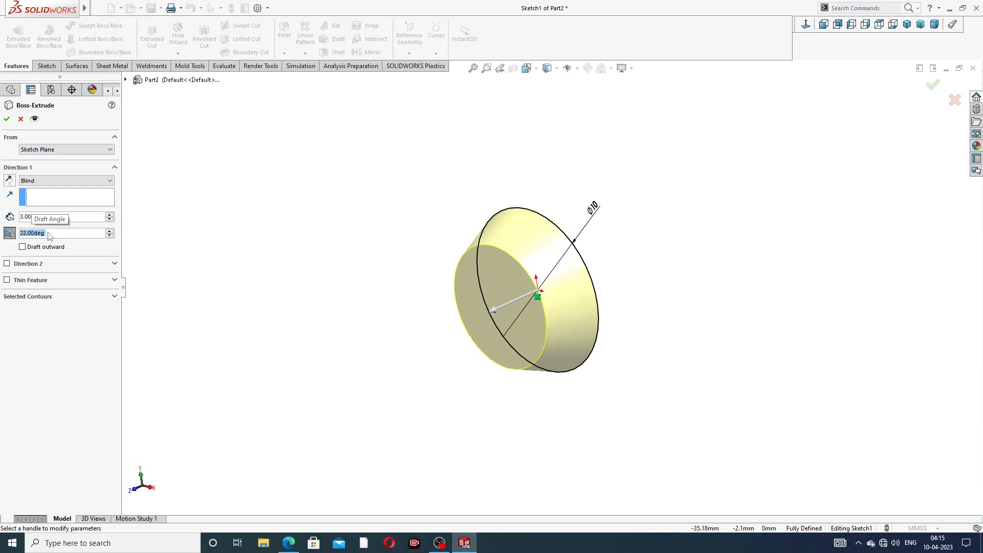
left_click(7, 119)
left_click(611, 357)
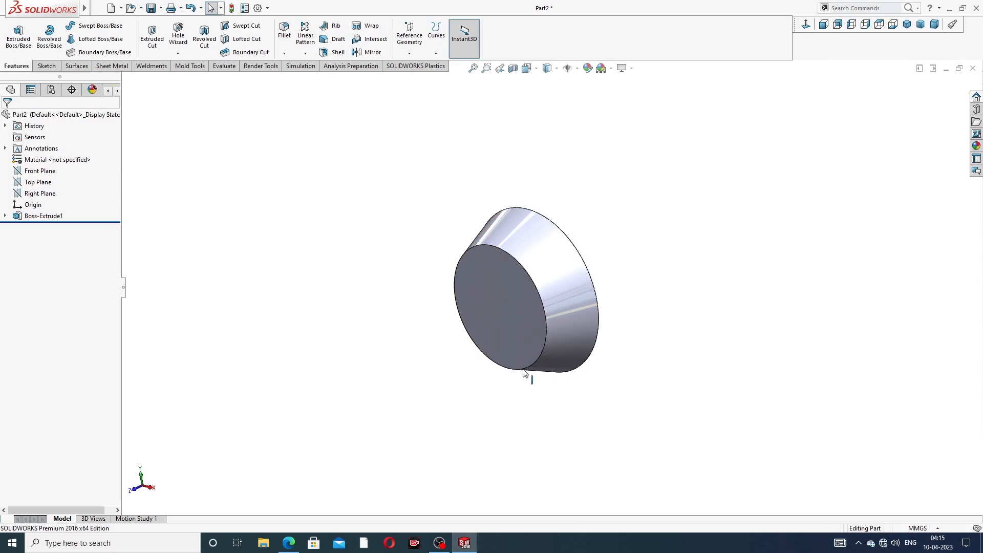
- Check the pin drawing and round the smaller circular edge of the tapered boss with a 2 mm symmetric fillet
left_click(288, 543)
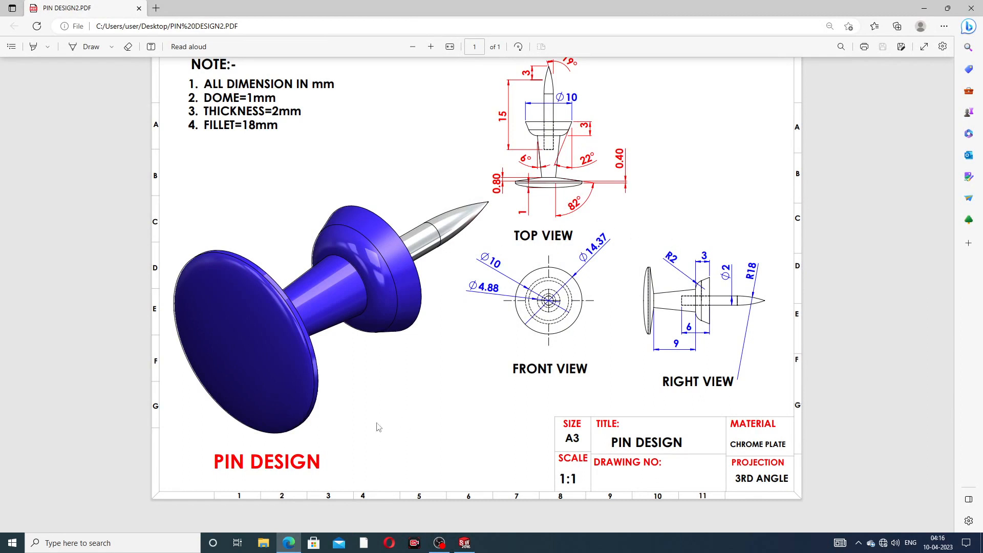
left_click(291, 543)
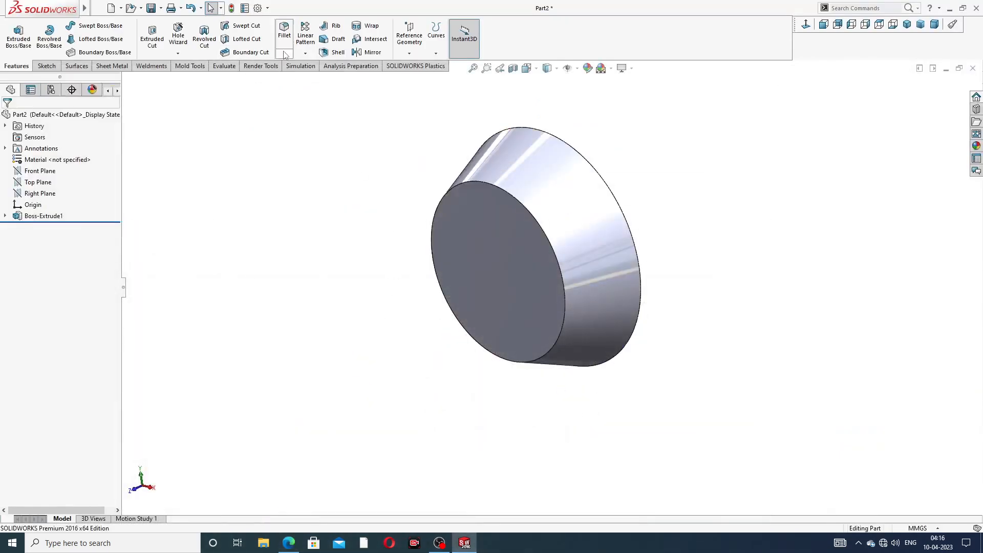
left_click(285, 32)
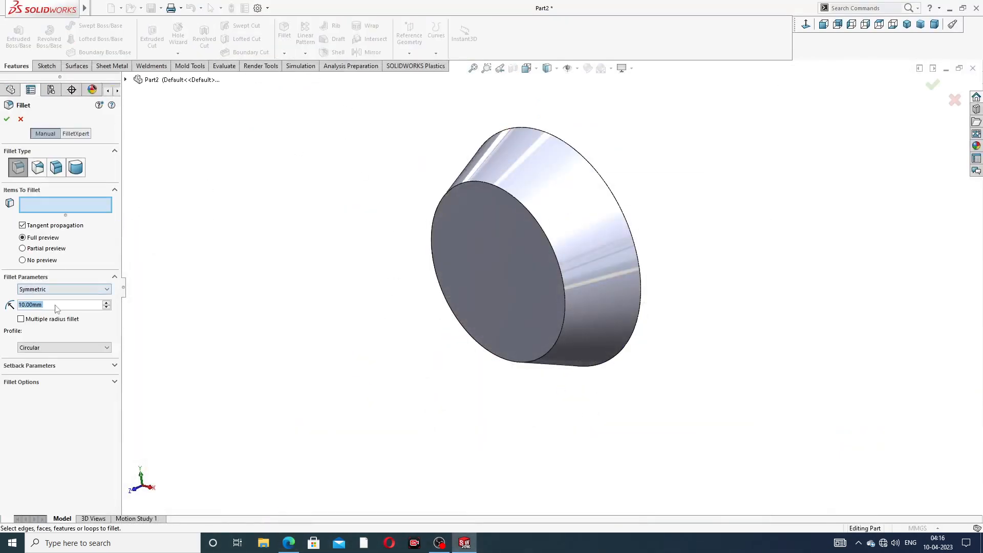
type("2")
key("Return")
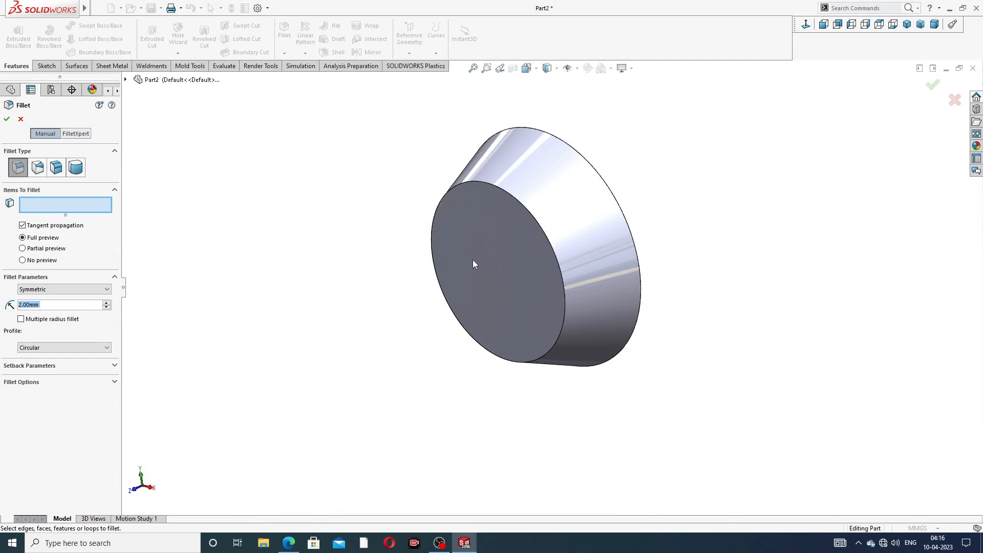
left_click(529, 213)
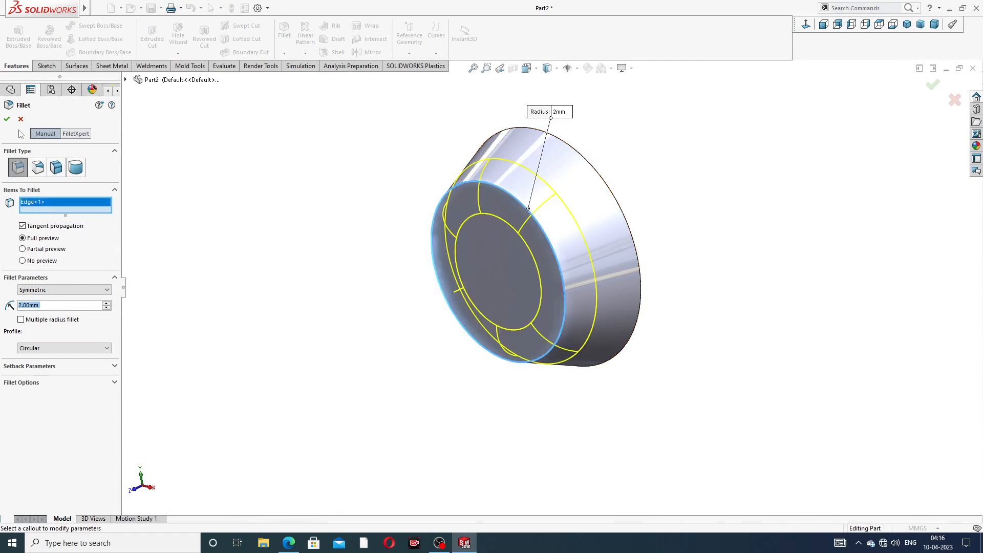
left_click(6, 118)
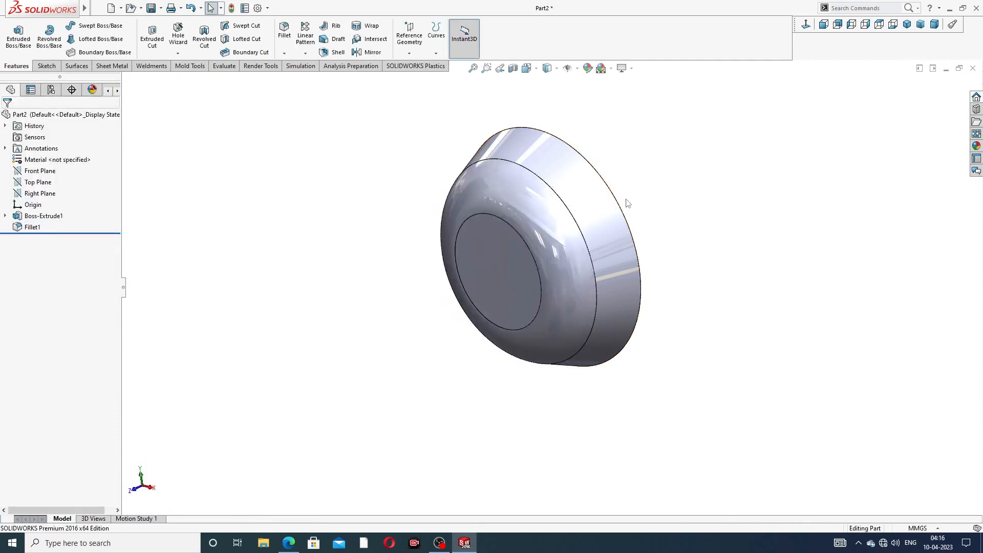
- Consult the pin drawing, sketch on the flat face inside the fillet and convert that face's circular edge into the sketch
middle_click_drag(630, 201, 587, 162)
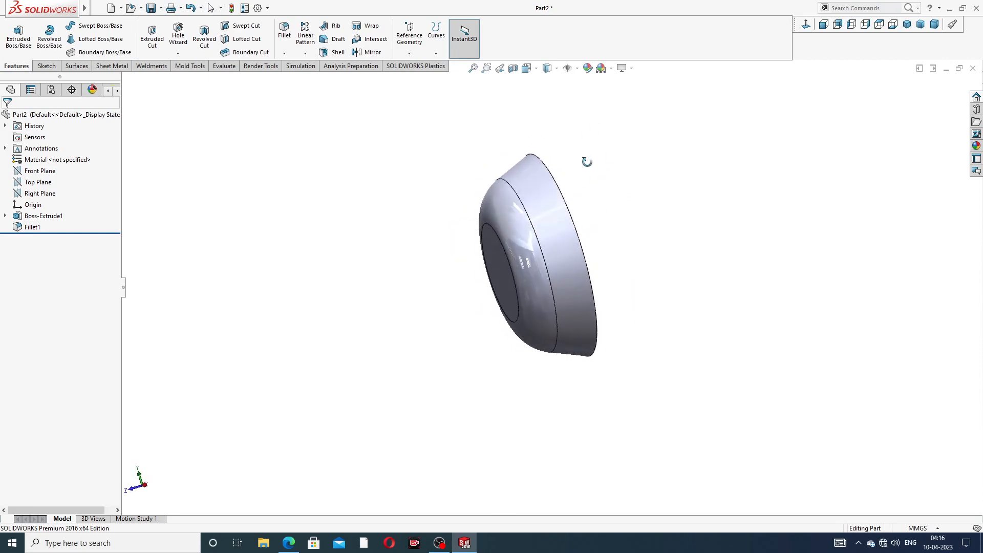
scroll(524, 257, "down", 3)
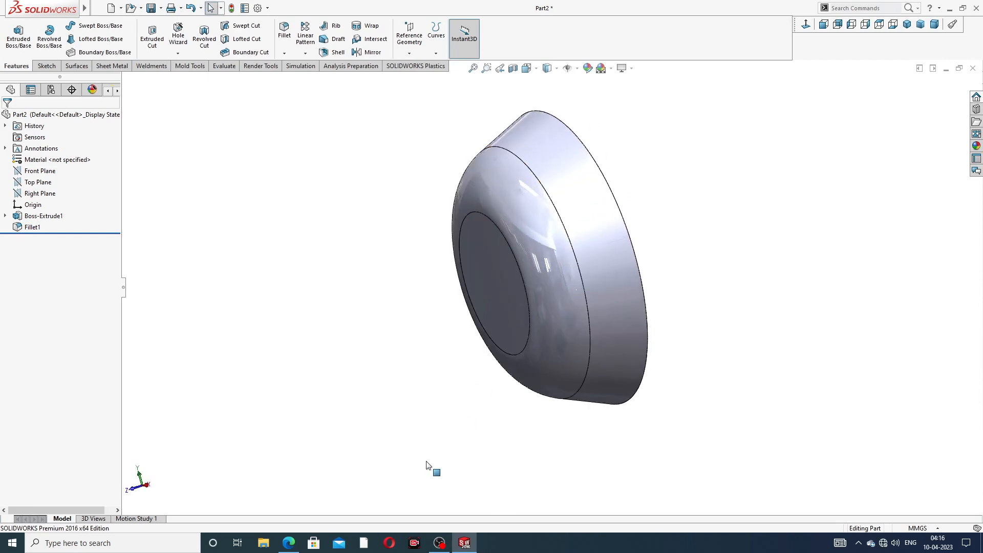
left_click(289, 542)
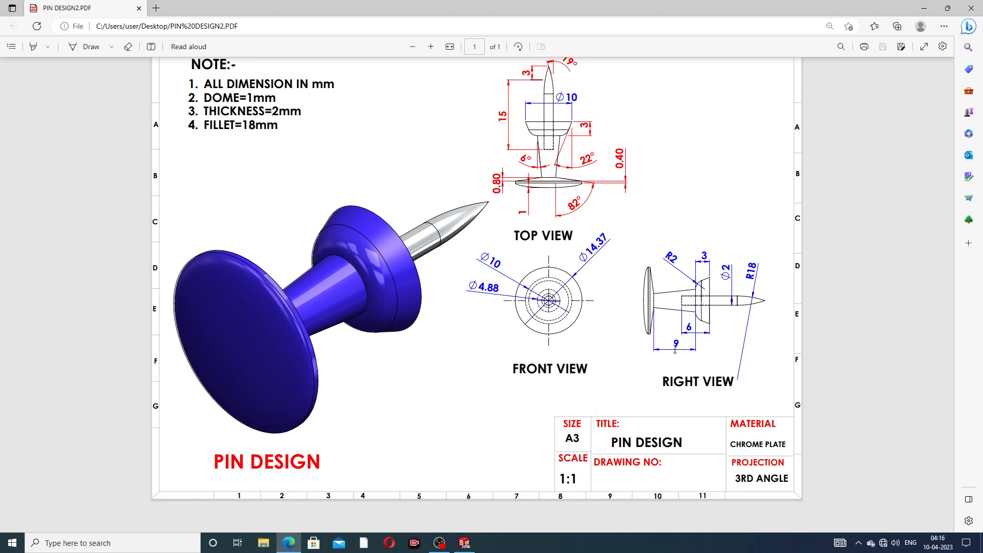
left_click(291, 544)
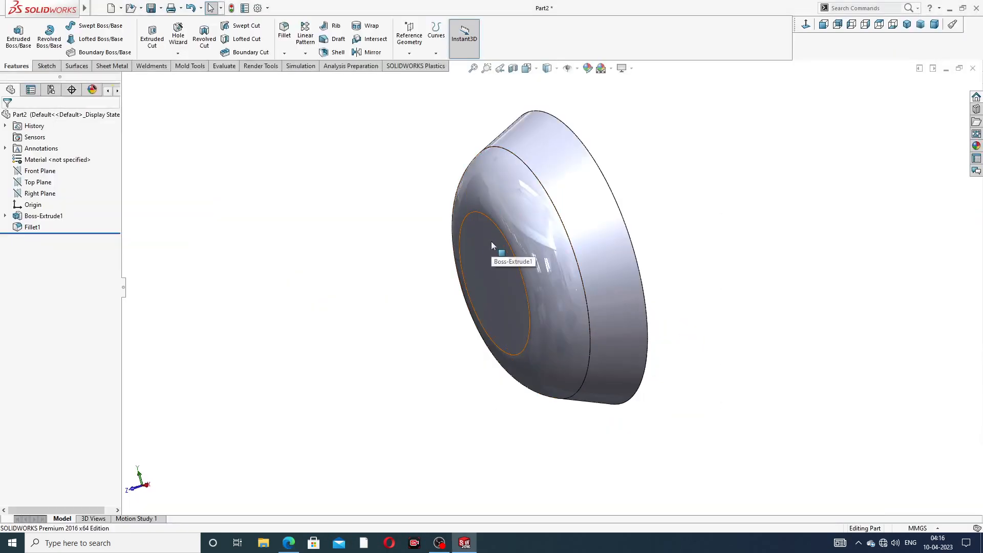
left_click(490, 243)
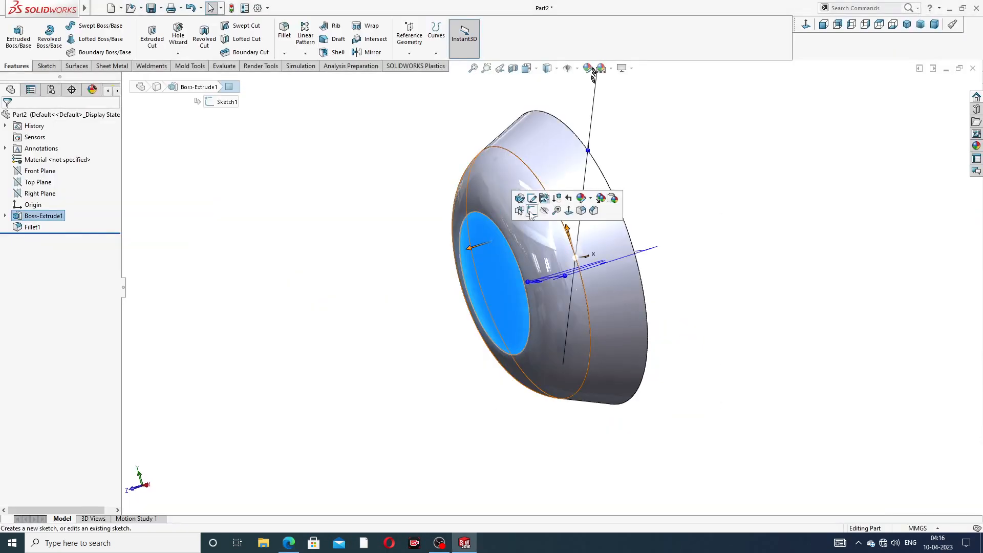
left_click(563, 201)
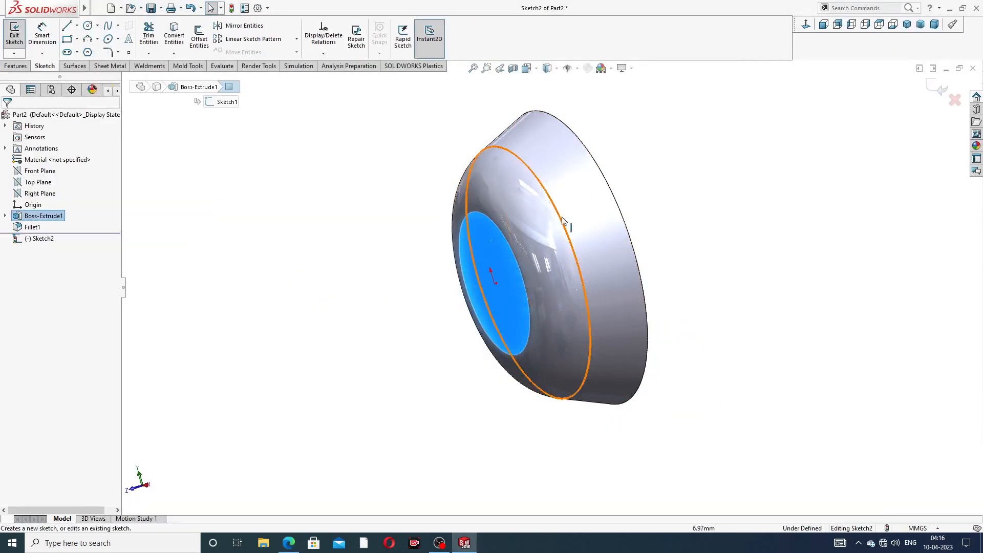
left_click(174, 35)
- Set up a blind boss extrusion of the converted circle, 9 mm deep and merged with the collar
key("z")
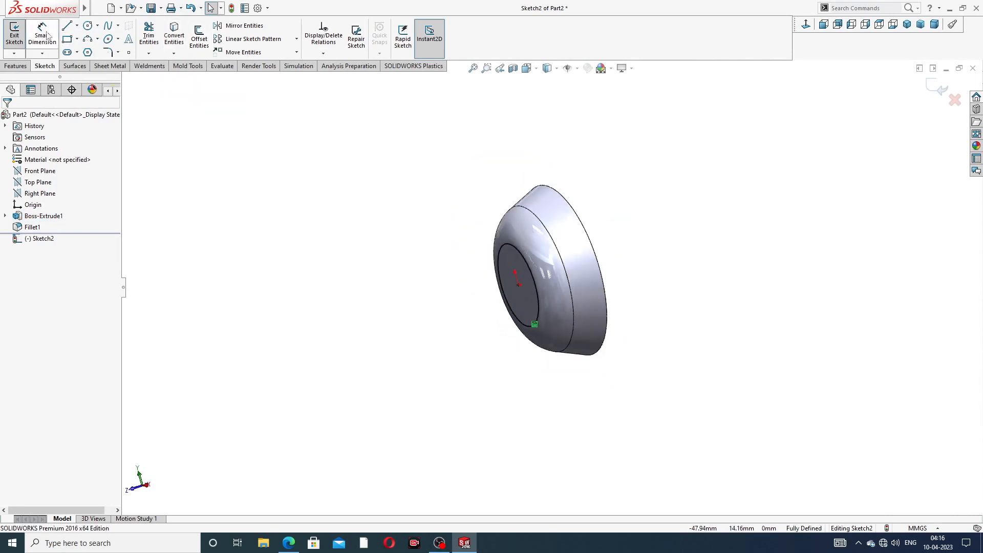
left_click(15, 43)
left_click(18, 36)
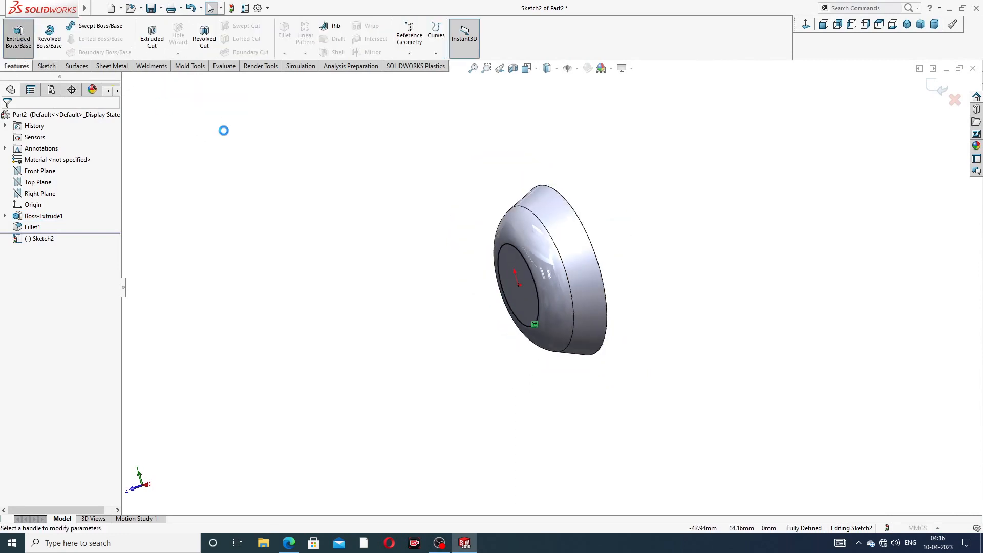
scroll(521, 277, "up", 1)
middle_click_drag(521, 277, 489, 290)
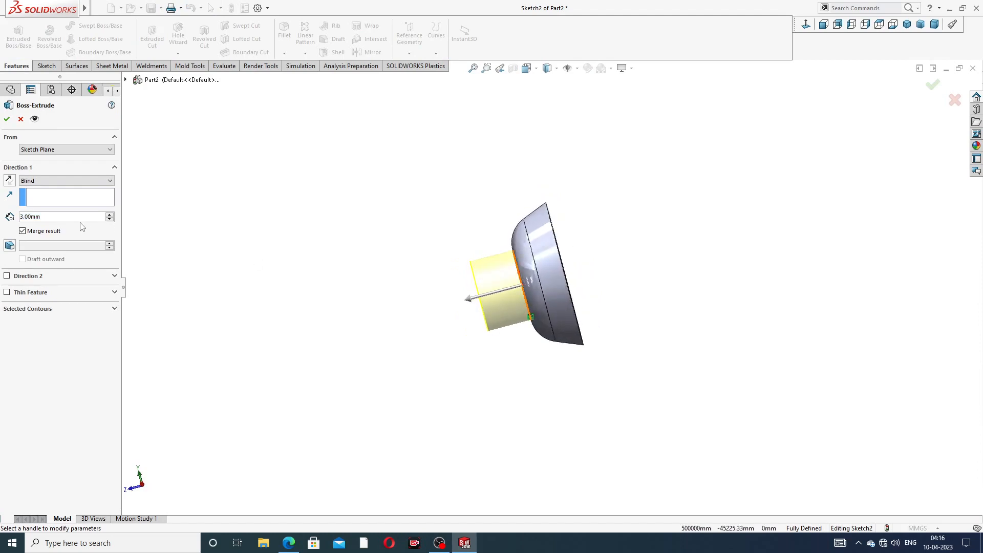
left_click_drag(55, 218, 42, 214)
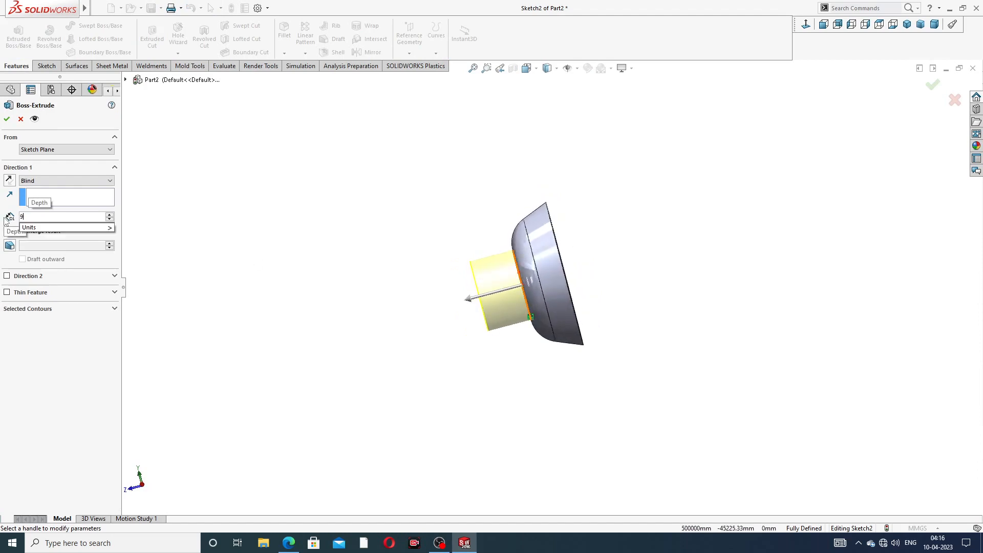
type("9")
key("Return")
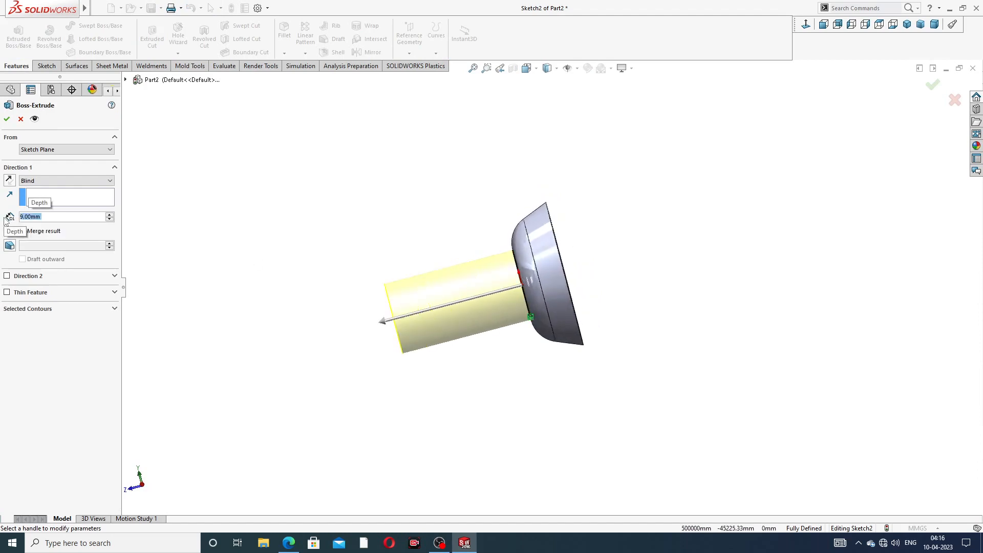
- Give the stem extrusion a 6° inward draft, check it against the pin drawing and complete the feature
left_click(9, 245)
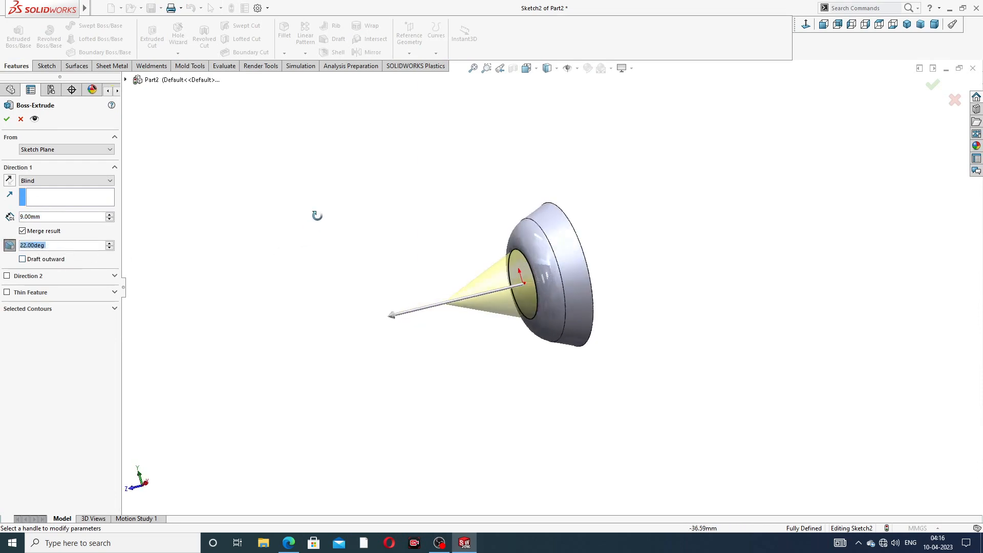
double_click(41, 245)
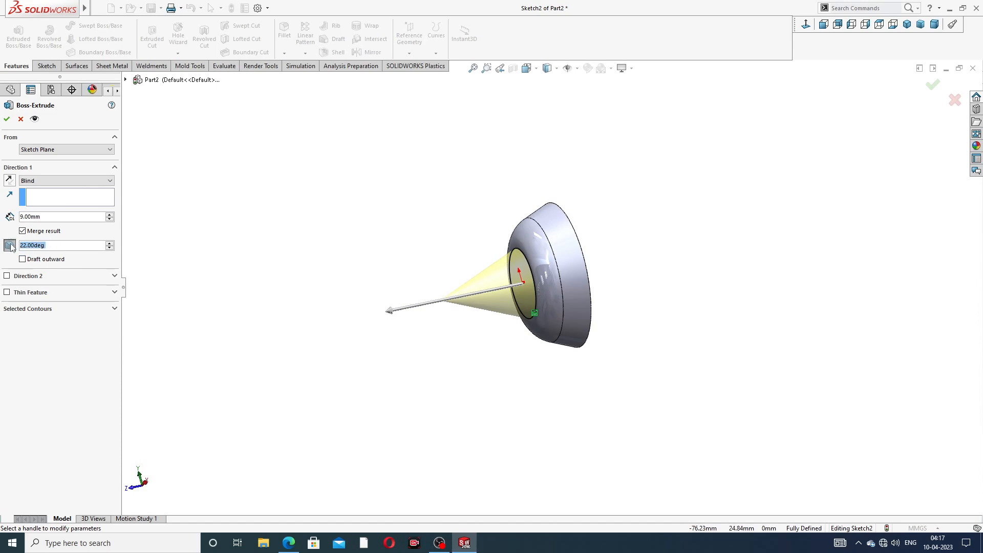
type("6")
key("Return")
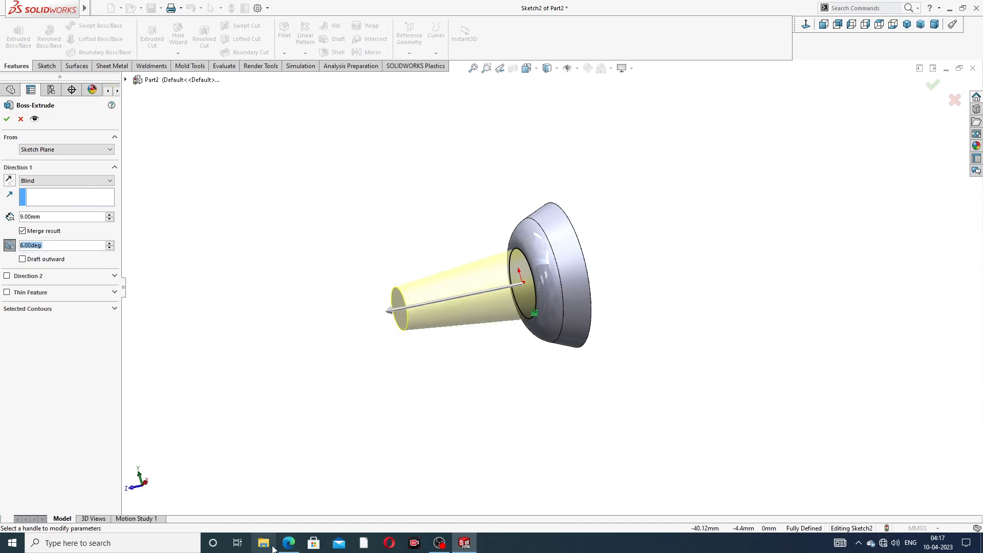
left_click(287, 543)
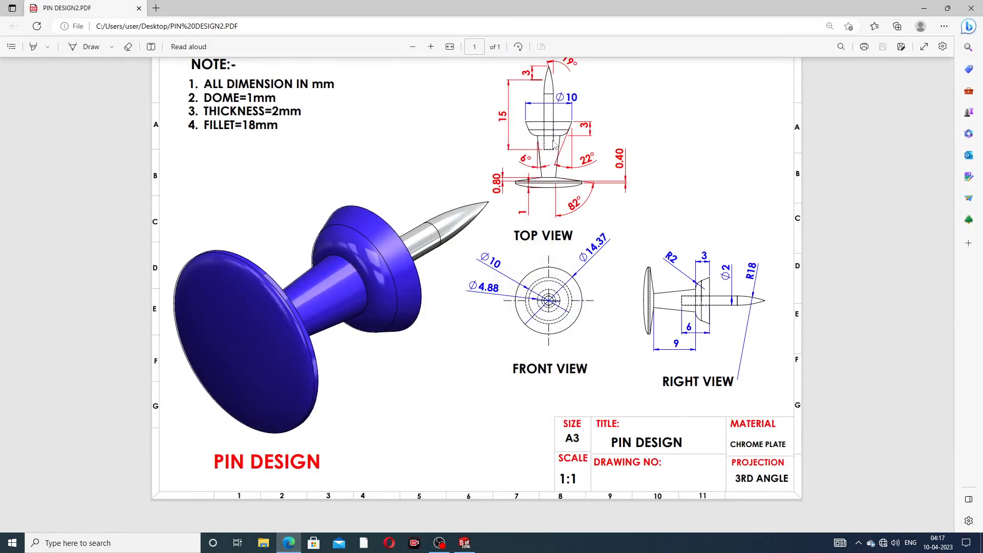
left_click(288, 543)
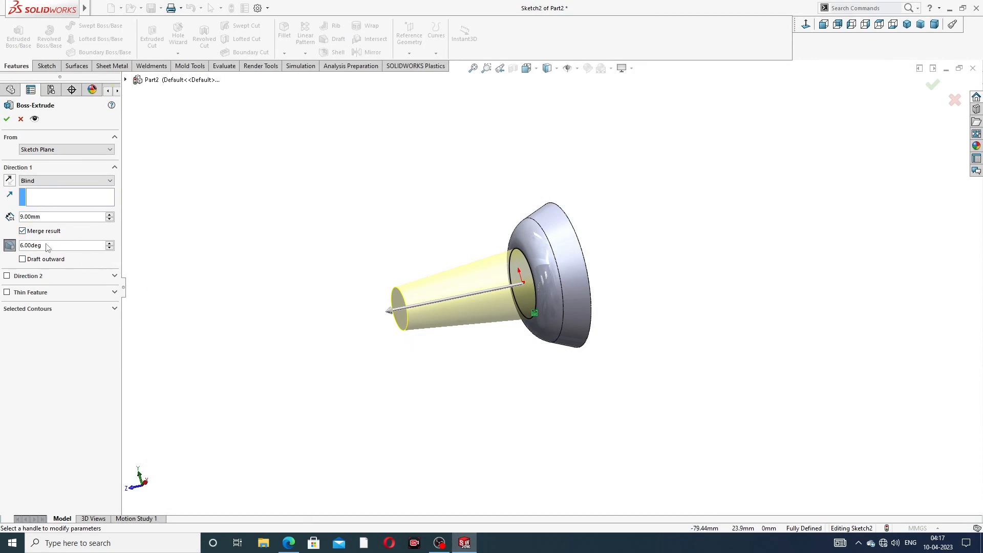
middle_click_drag(318, 295, 323, 238)
left_click(7, 119)
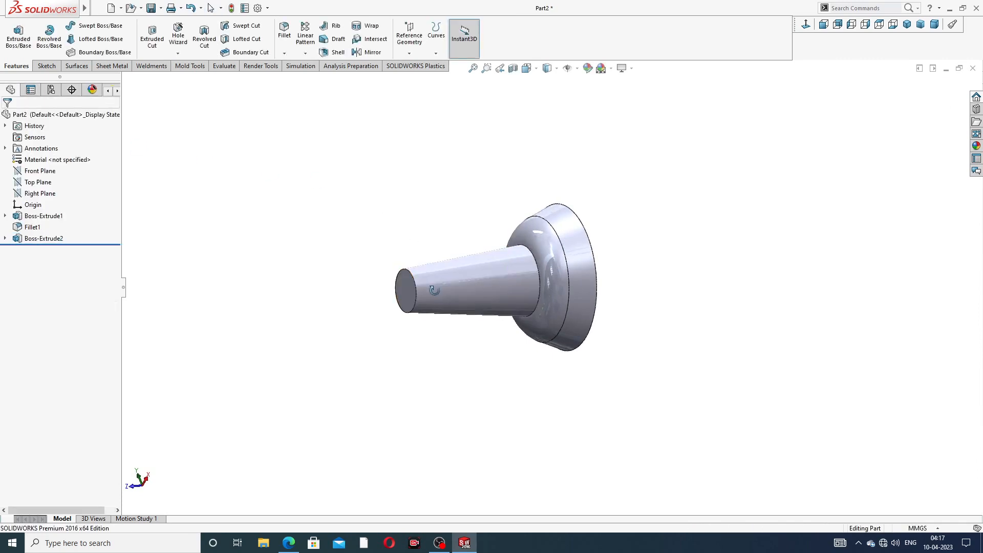
- Start a sketch on the narrow end face of the tapered stem and convert its circular edge into the sketch
scroll(424, 316, "down", 3)
left_click(433, 263)
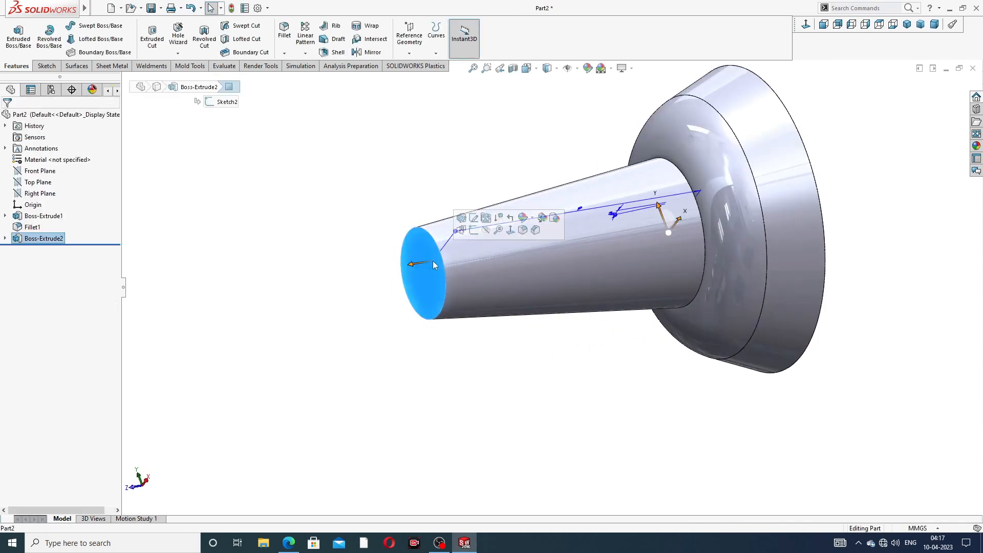
left_click(472, 220)
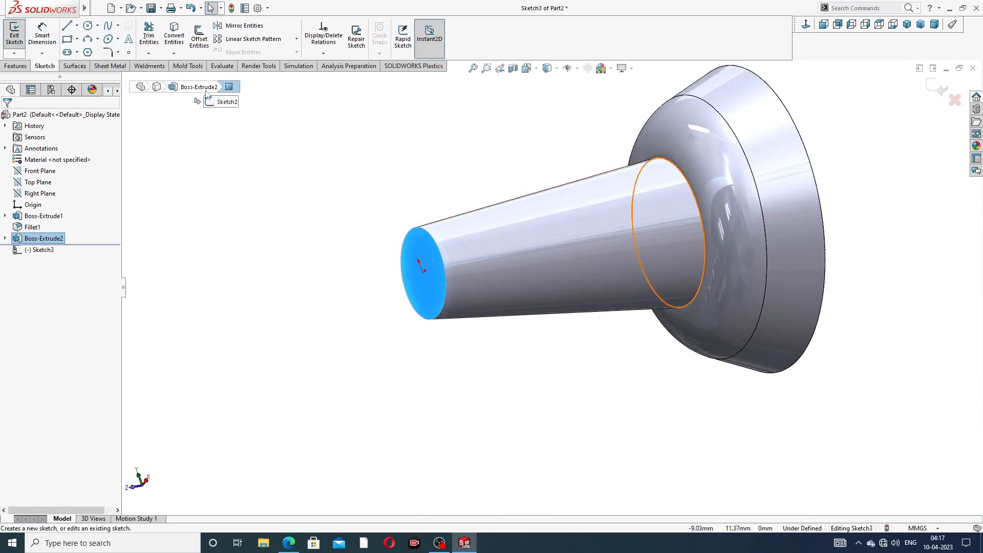
left_click(172, 42)
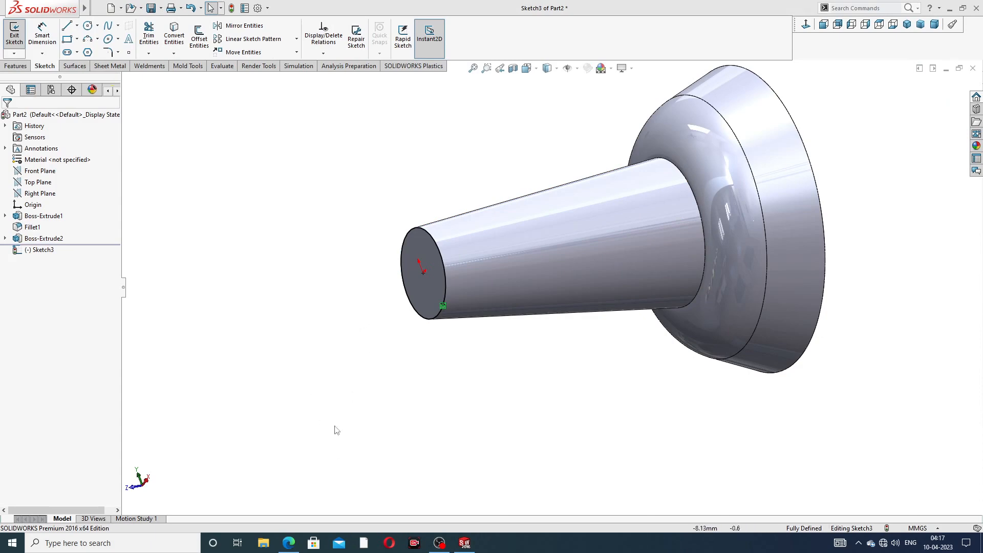
- Check the pin drawing and set up a blind boss extrusion of the converted circle, 0.88 mm deep and merged with the stem
left_click(288, 543)
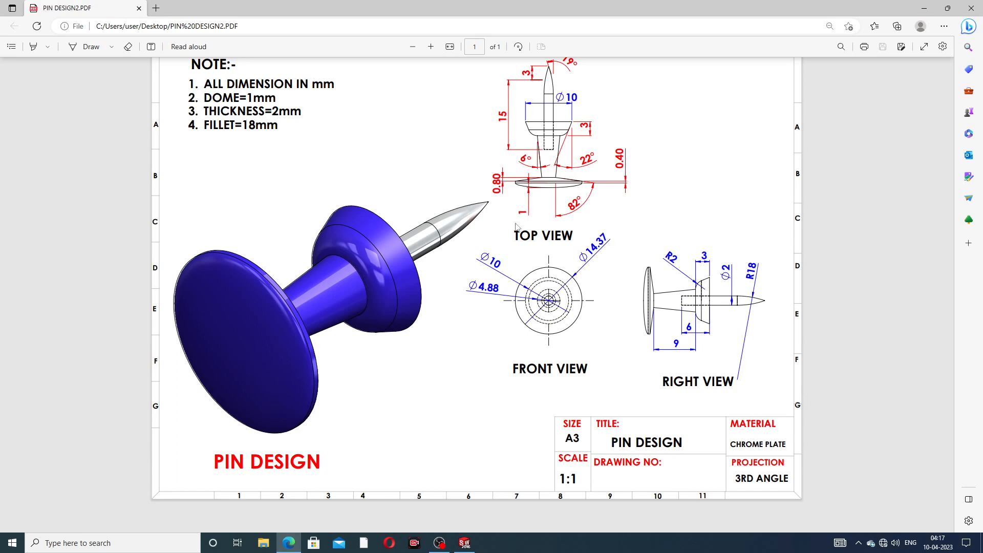
left_click(289, 544)
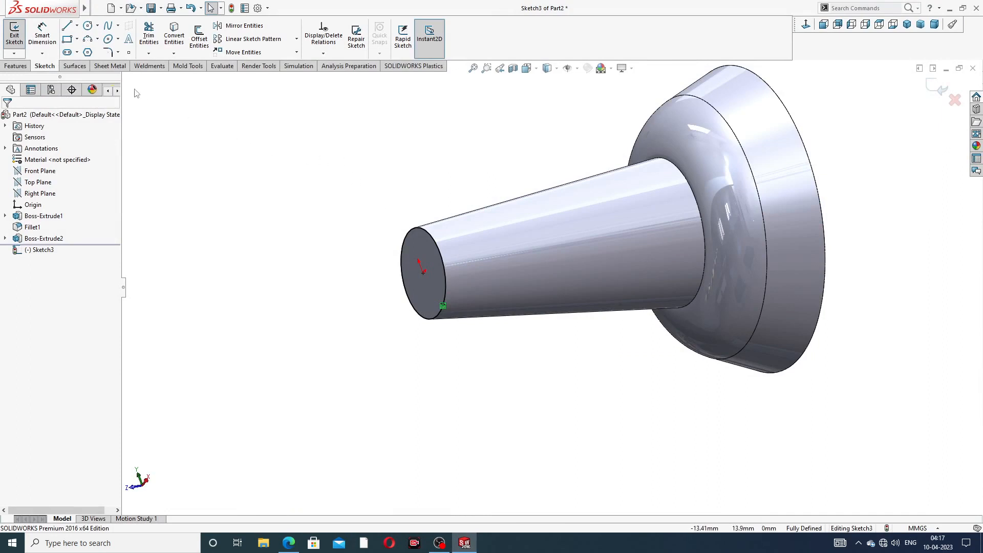
left_click(16, 66)
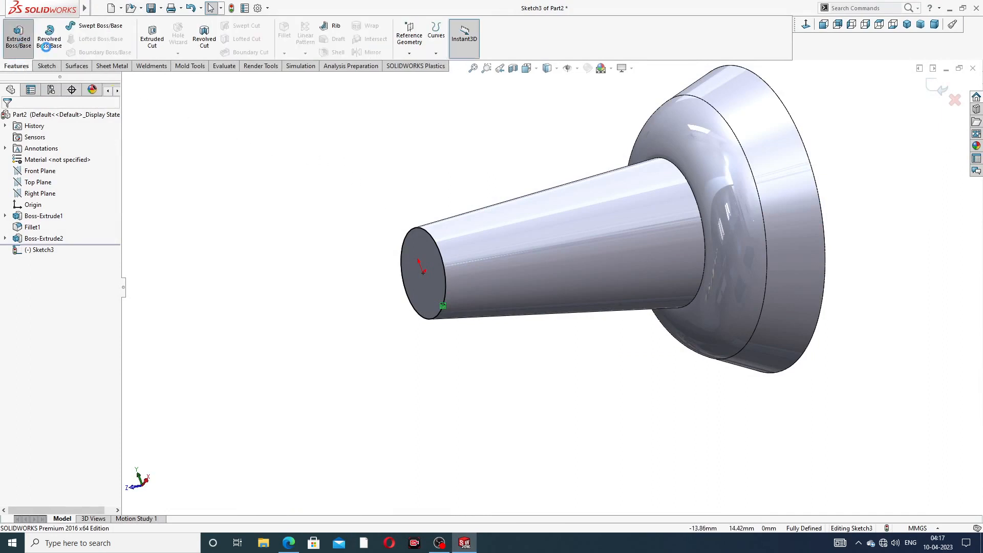
left_click(18, 36)
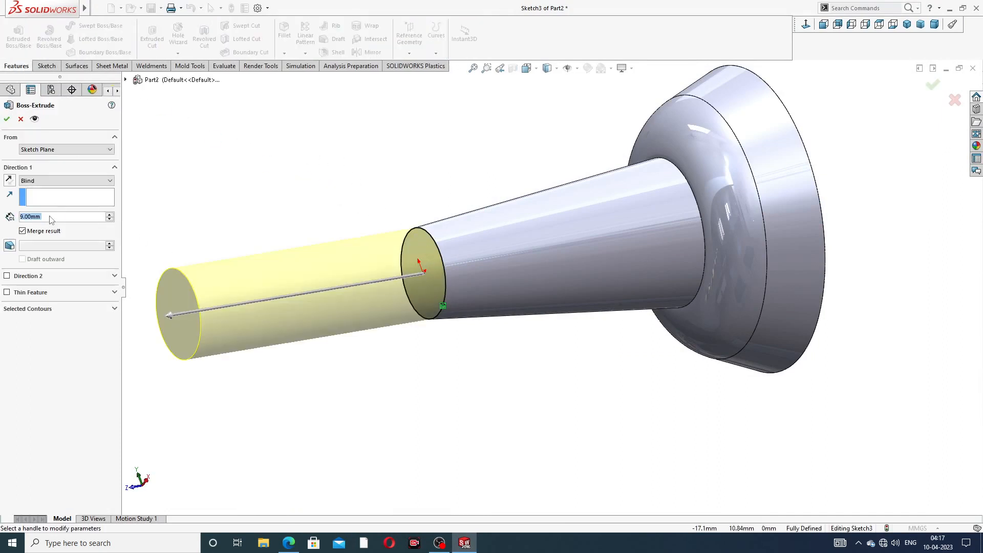
type("0.88")
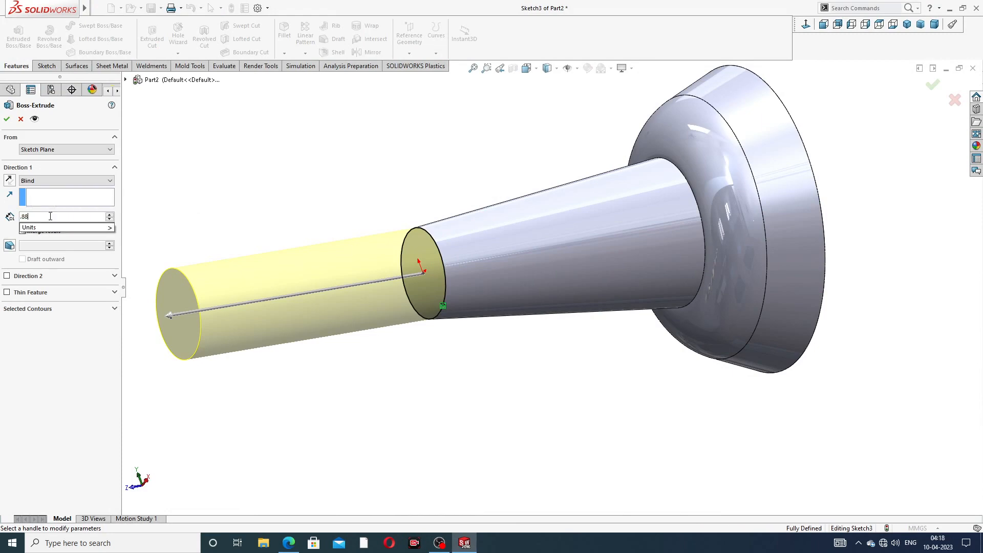
key("Return")
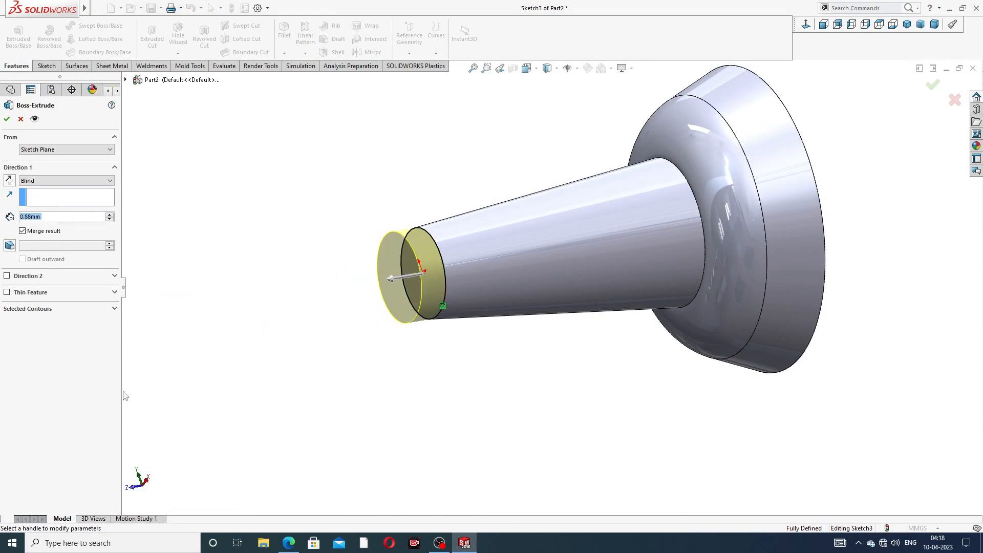
- Recheck the head dimensions on the pin drawing and set the extrusion depth to 0.80 mm
left_click(288, 543)
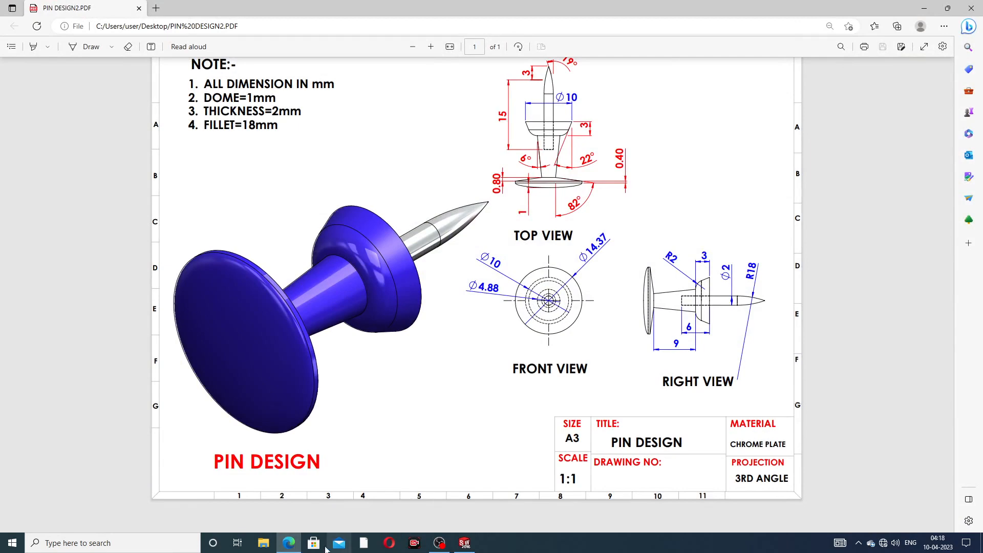
left_click(288, 542)
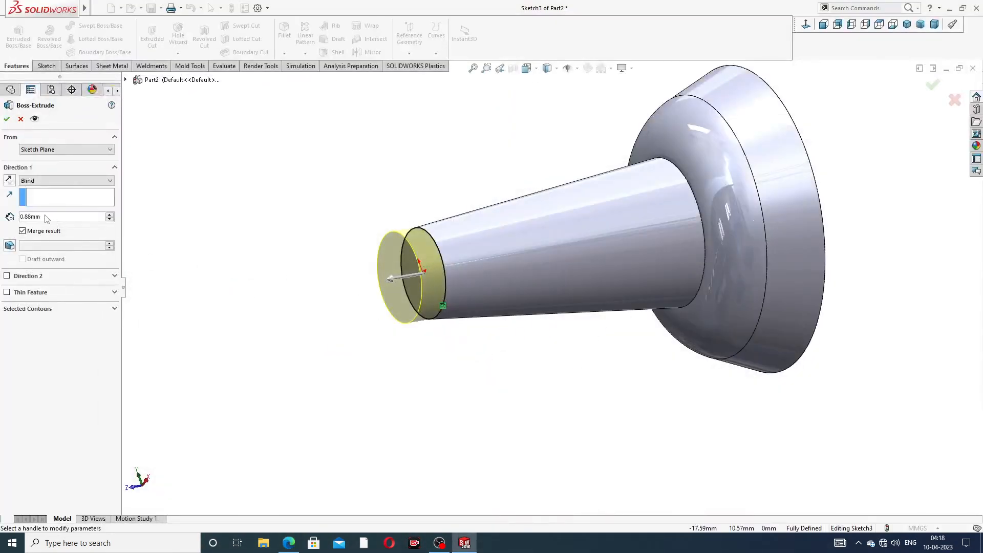
left_click_drag(46, 217, 21, 220)
type("60")
key("Return")
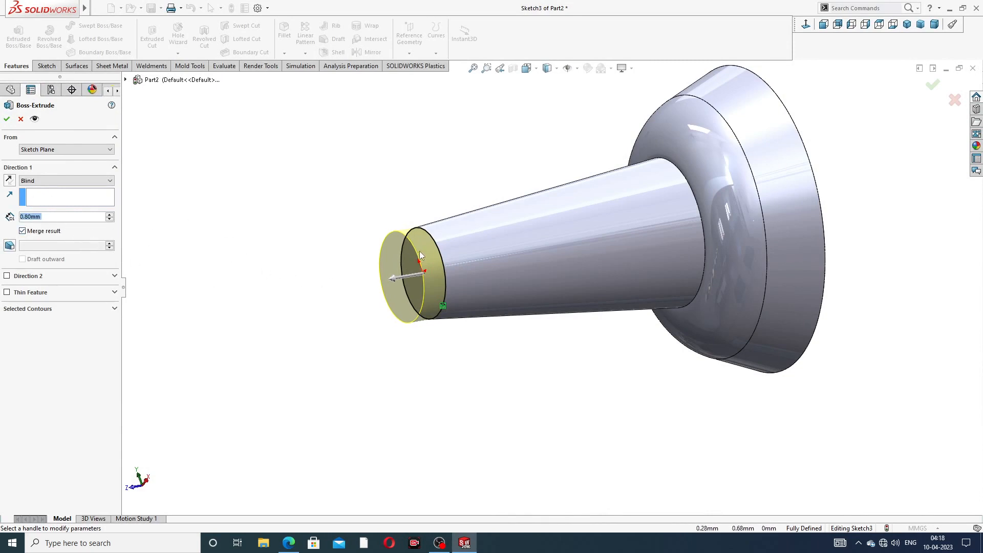
middle_click_drag(368, 257, 342, 265)
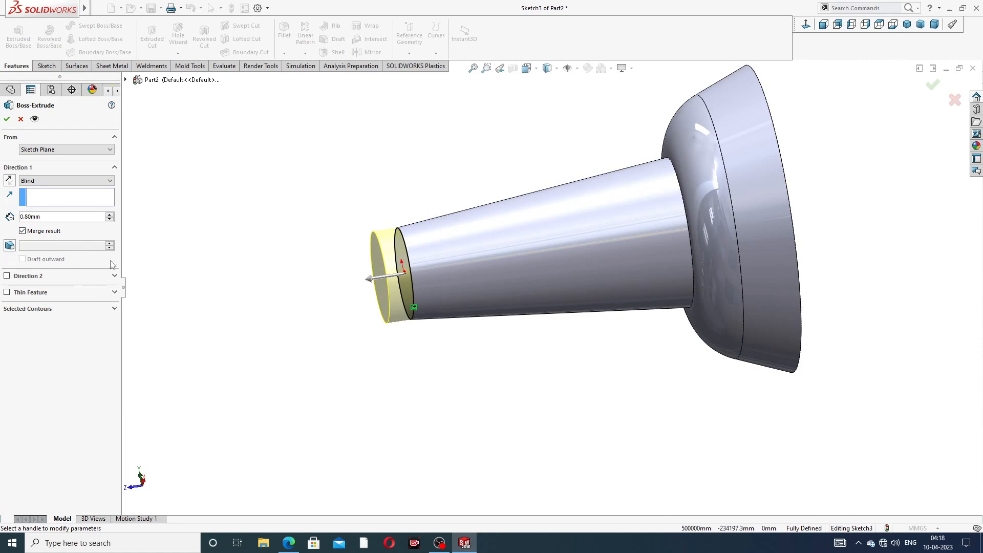
- Consult the drawing for the head angle, give the extrusion an 82° outward draft and complete the feature
key("alt+Tab")
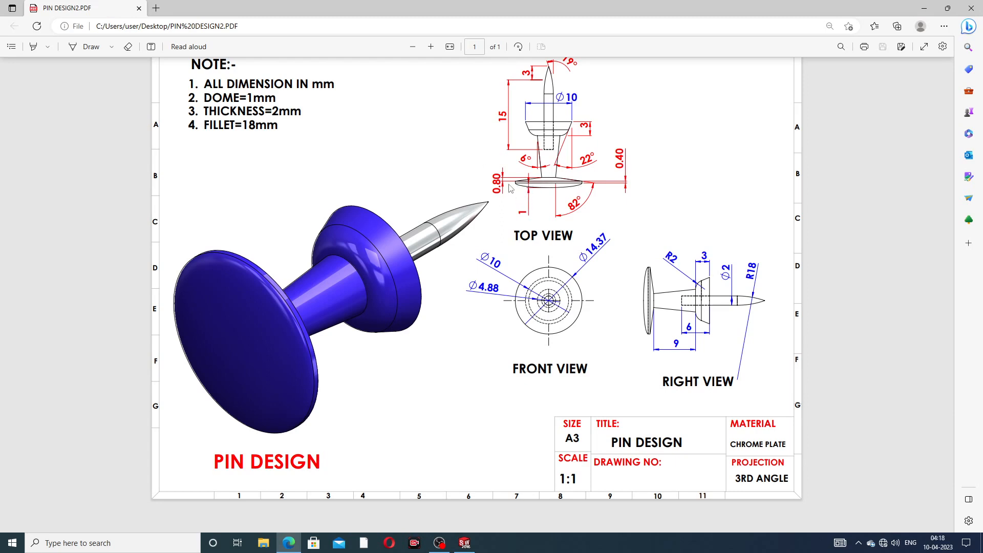
left_click(288, 543)
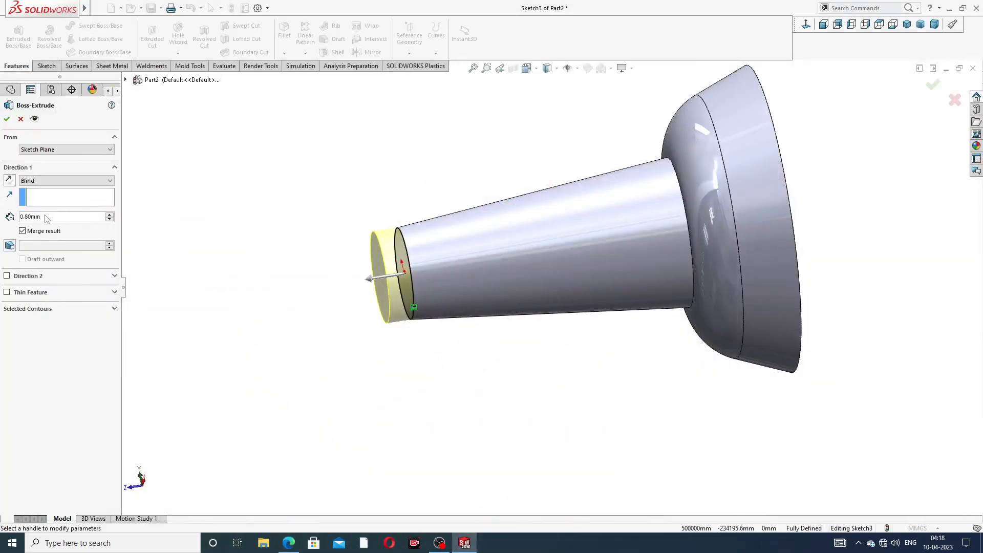
left_click(9, 246)
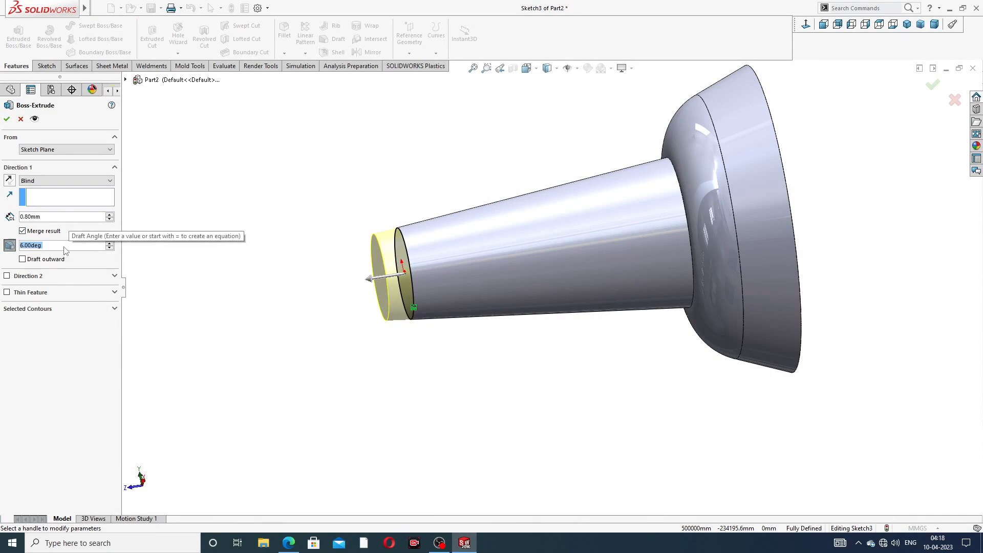
type("82")
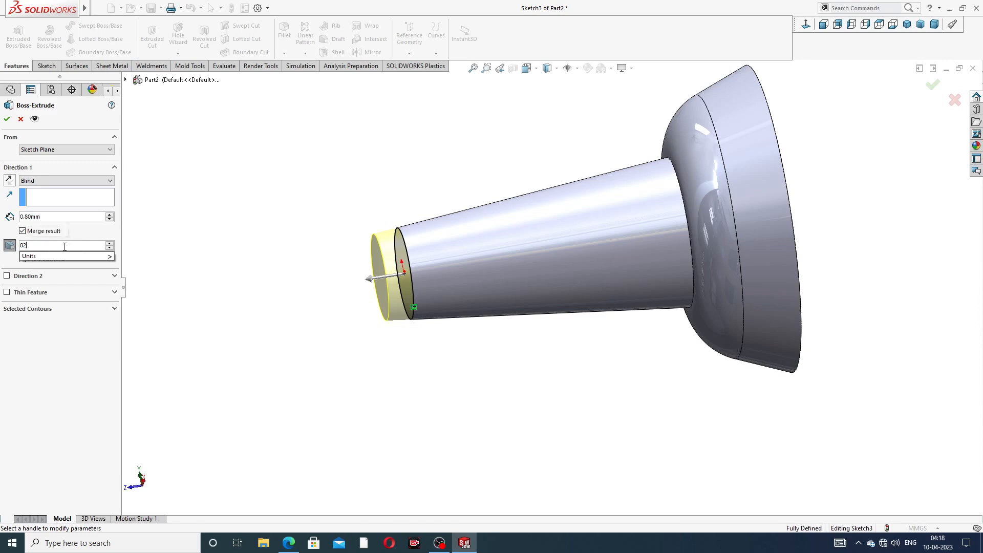
key("Return")
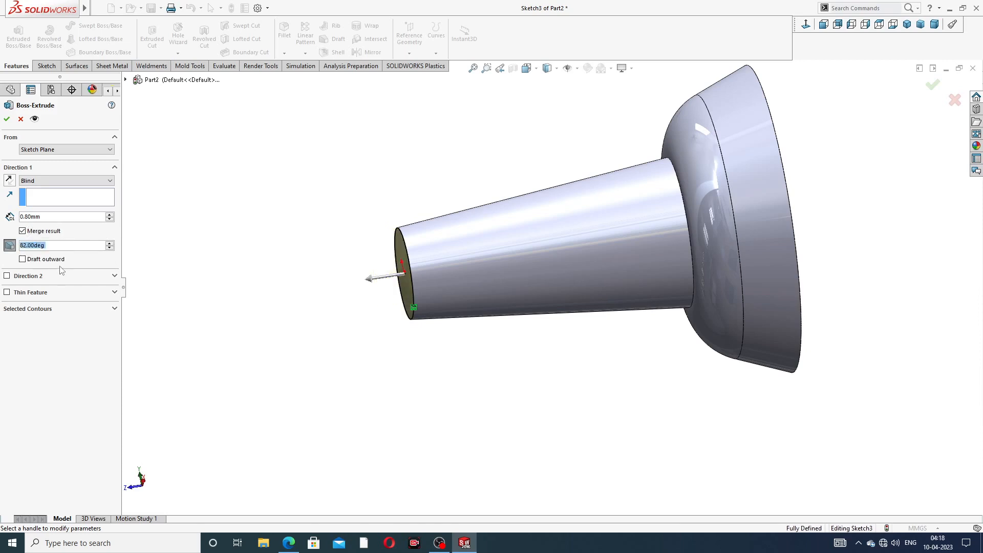
left_click(23, 259)
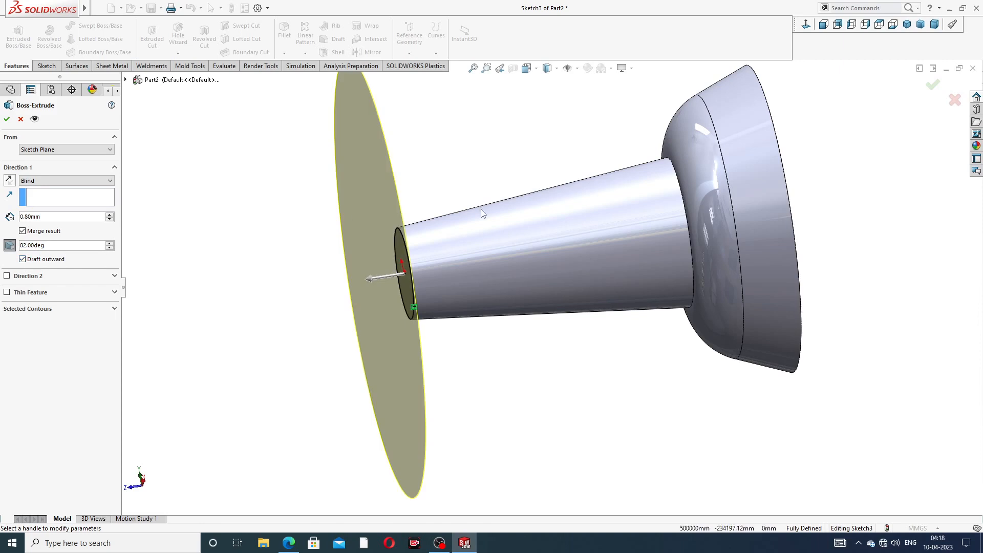
middle_click_drag(483, 205, 452, 225)
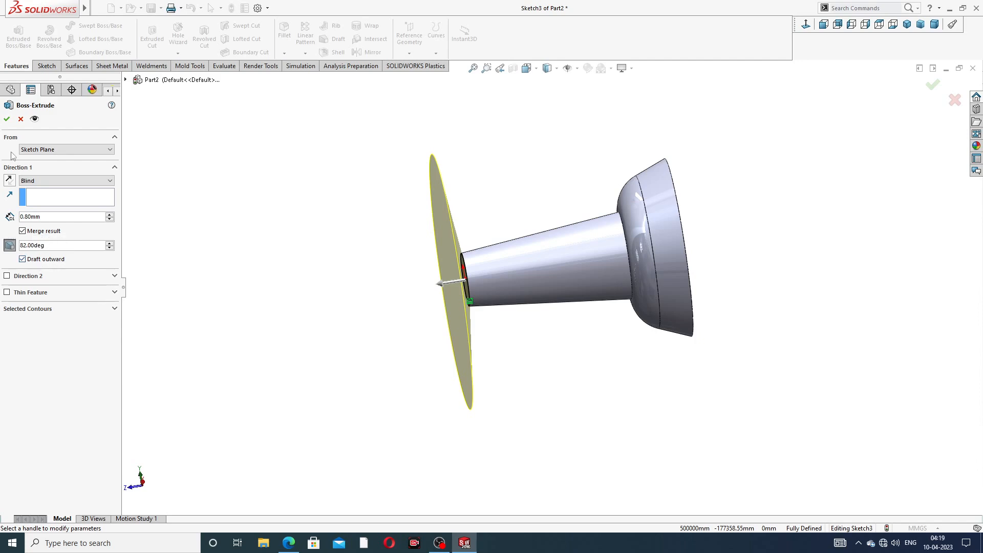
key("Return")
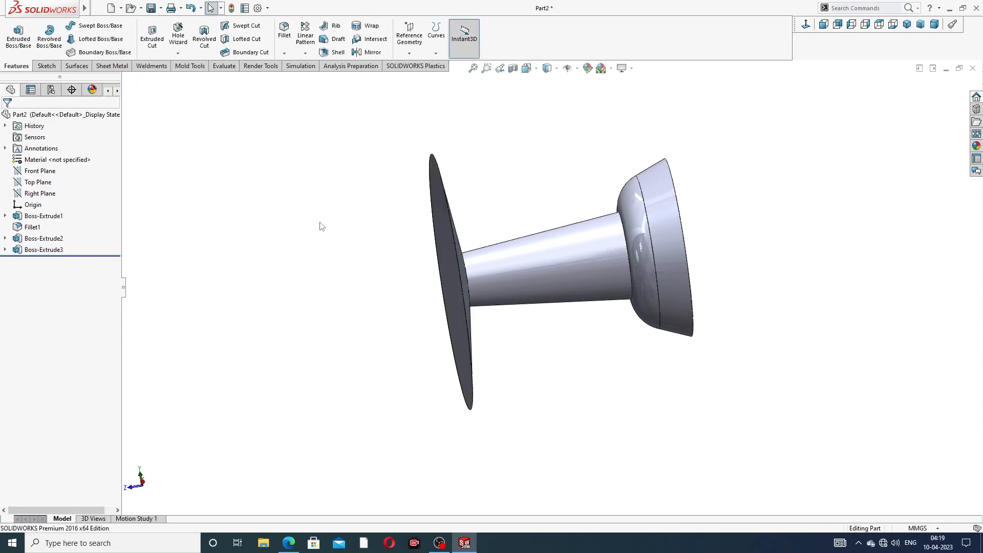
- Start a sketch on the flat outer face of the flared head and convert its circular edge into the sketch
mouse_move(374, 244)
middle_mouse_down()
mouse_move(307, 276)
mouse_move(372, 259)
middle_mouse_up()
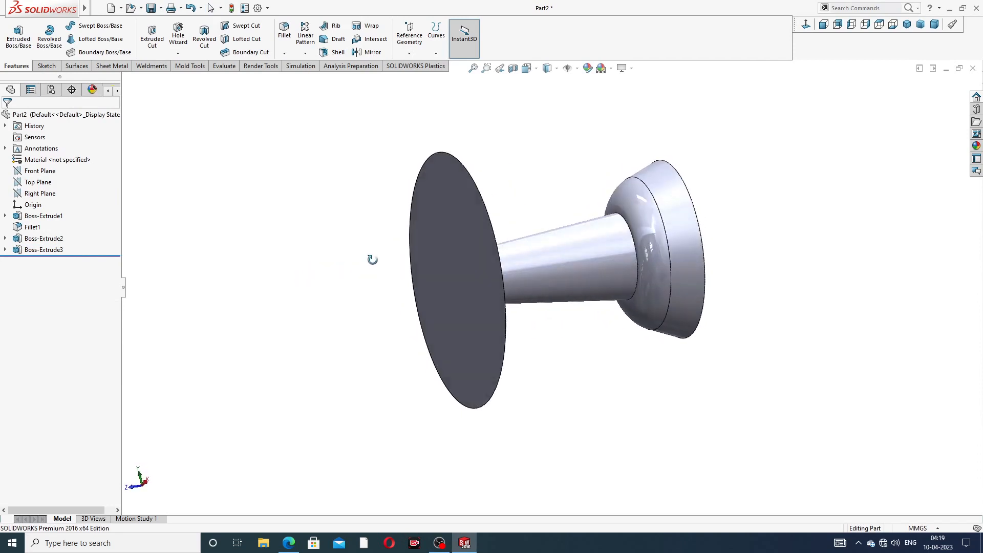
left_click(465, 220)
left_click(506, 189)
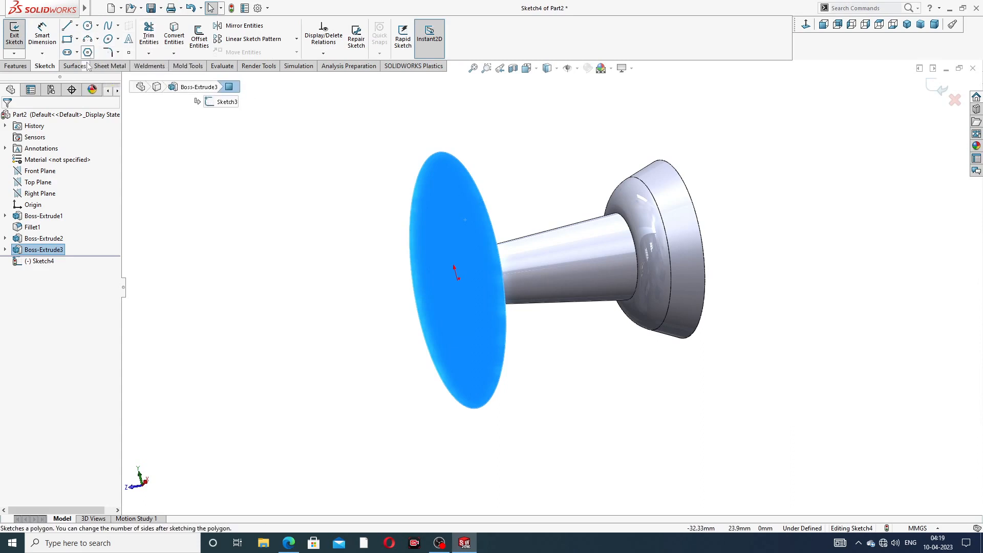
left_click(16, 66)
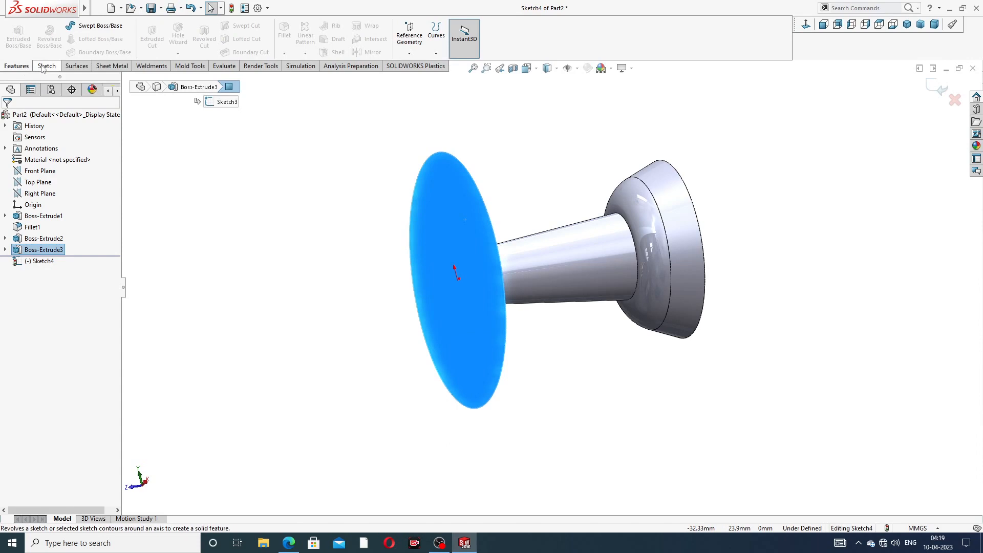
left_click(44, 66)
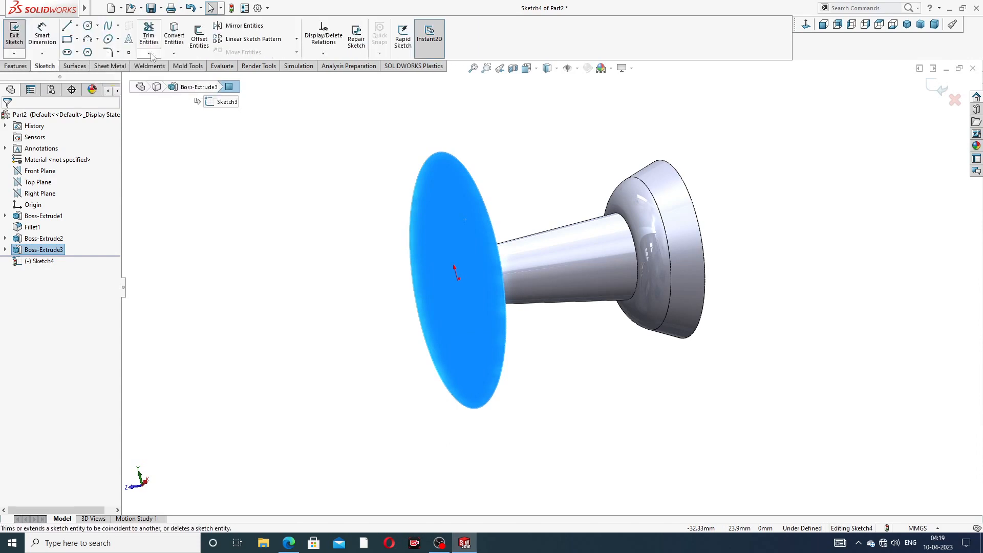
left_click(175, 40)
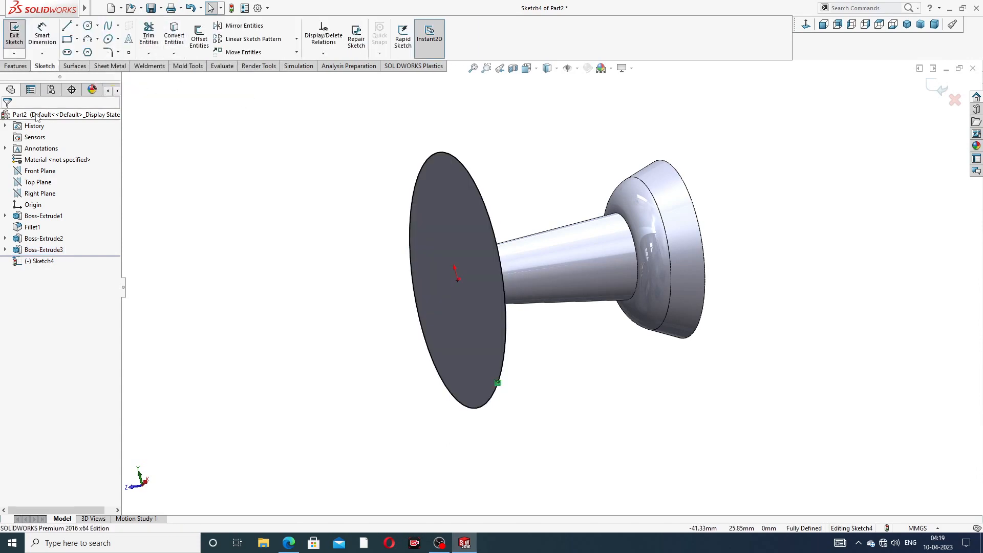
- Extrude the converted head circle as a blind boss 0.40 mm deep, merged with the head
left_click(15, 66)
left_click(19, 38)
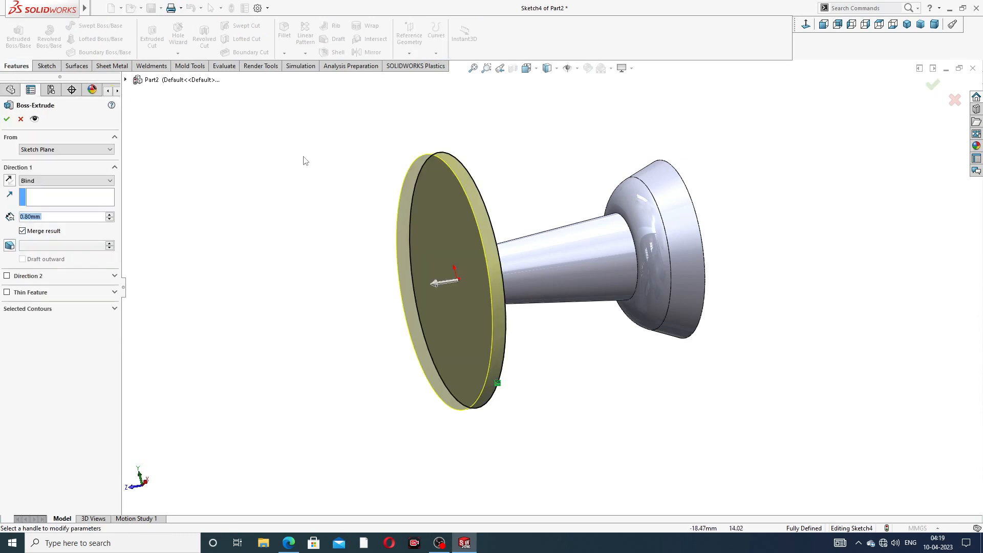
middle_click_drag(424, 187, 402, 193)
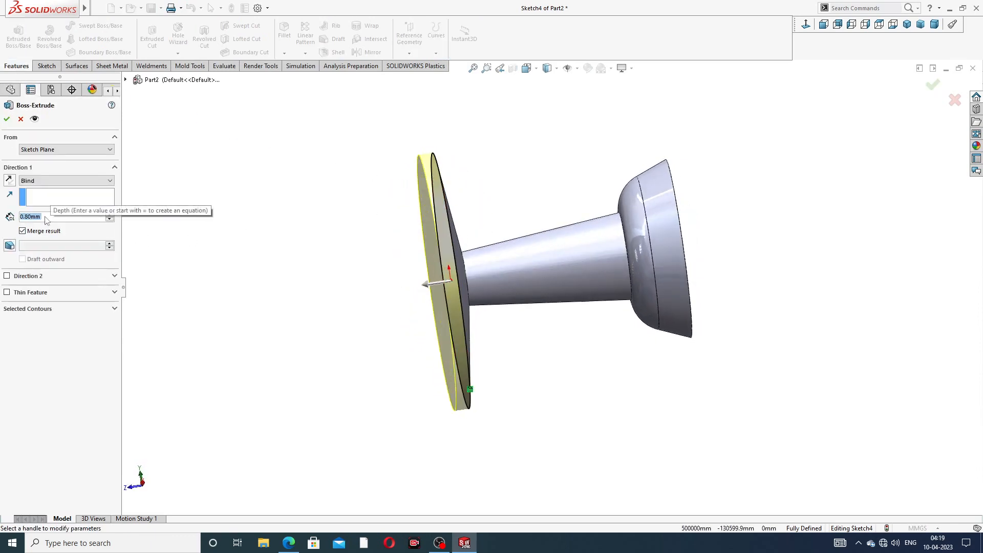
double_click(24, 217)
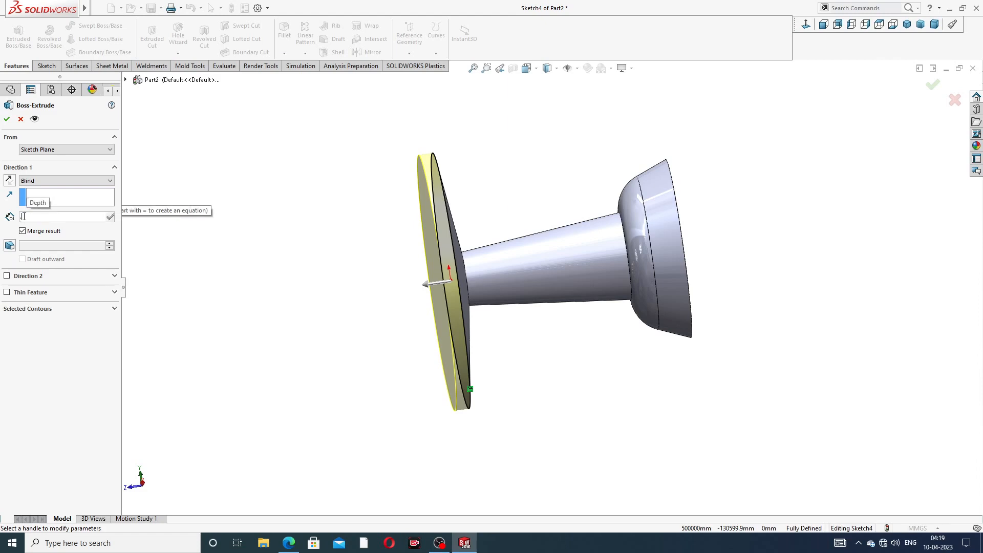
type("0.4")
key("Return")
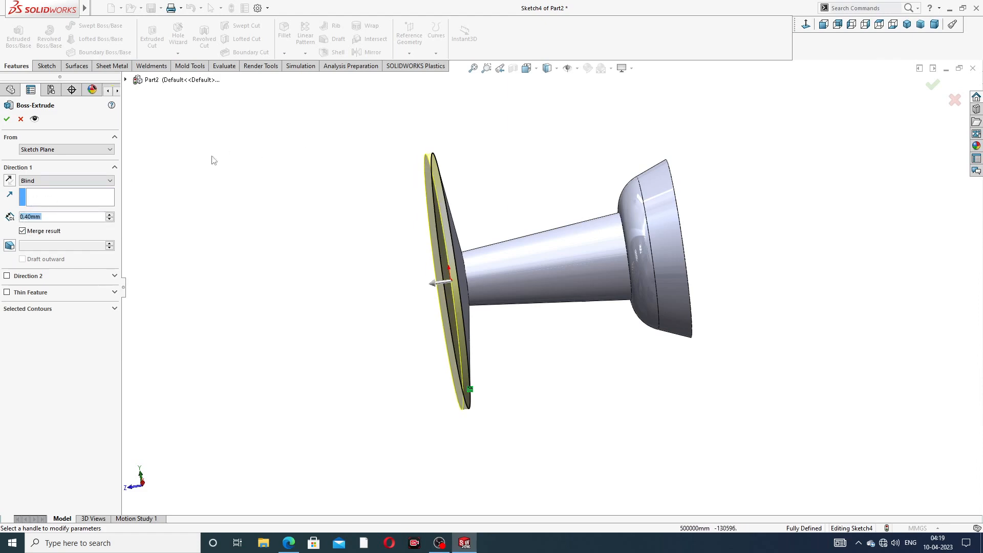
left_click(7, 120)
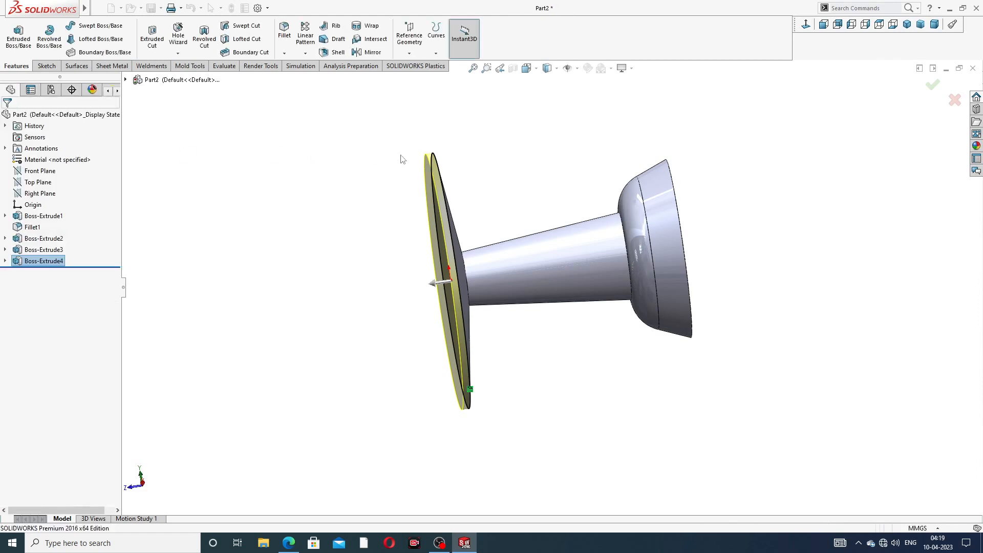
- Check the dome height for the head's outer face on the PIN DESIGN drawing
mouse_move(502, 203)
middle_mouse_down()
mouse_move(563, 202)
mouse_move(496, 193)
mouse_move(503, 204)
middle_mouse_up()
scroll(464, 250, "down", 3)
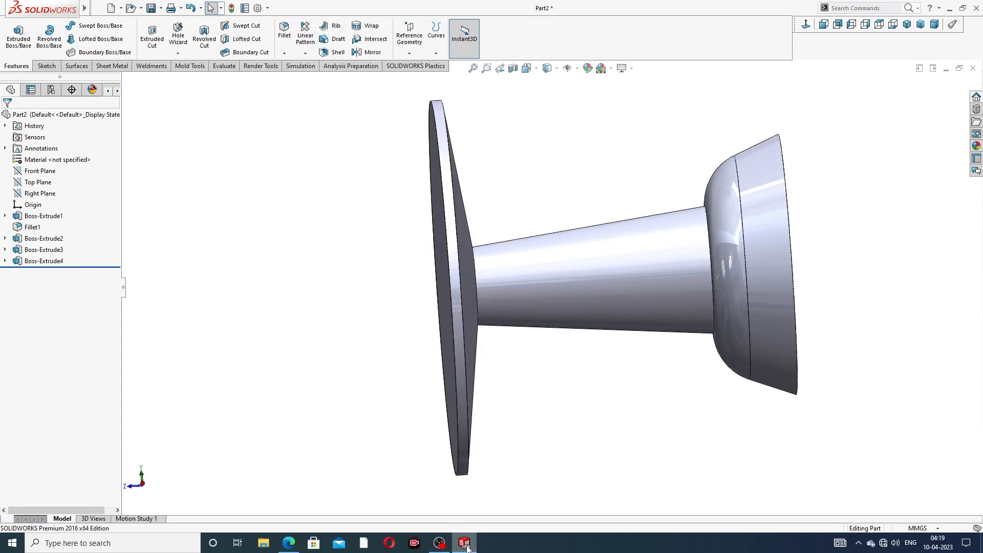
left_click(289, 543)
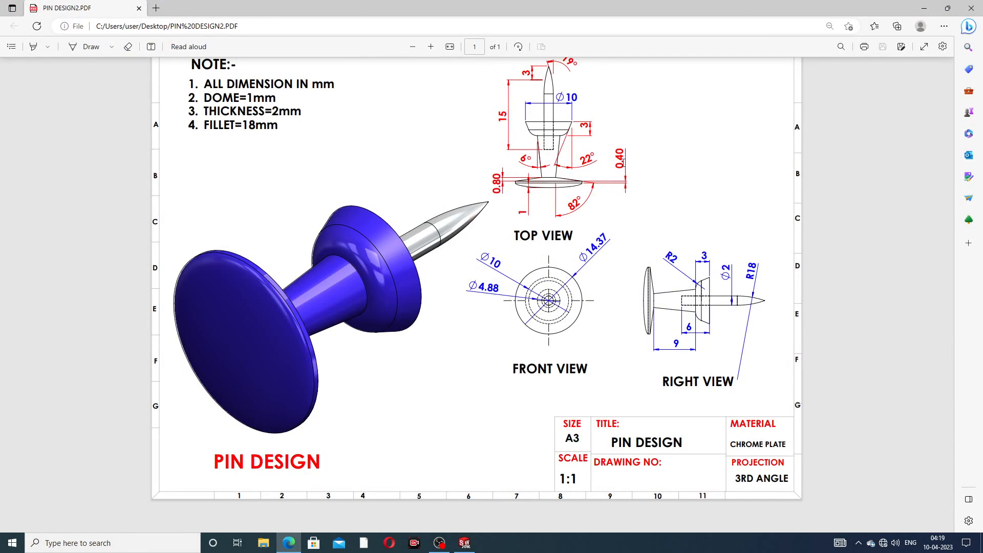
left_click(289, 544)
scroll(484, 174, "up", 2)
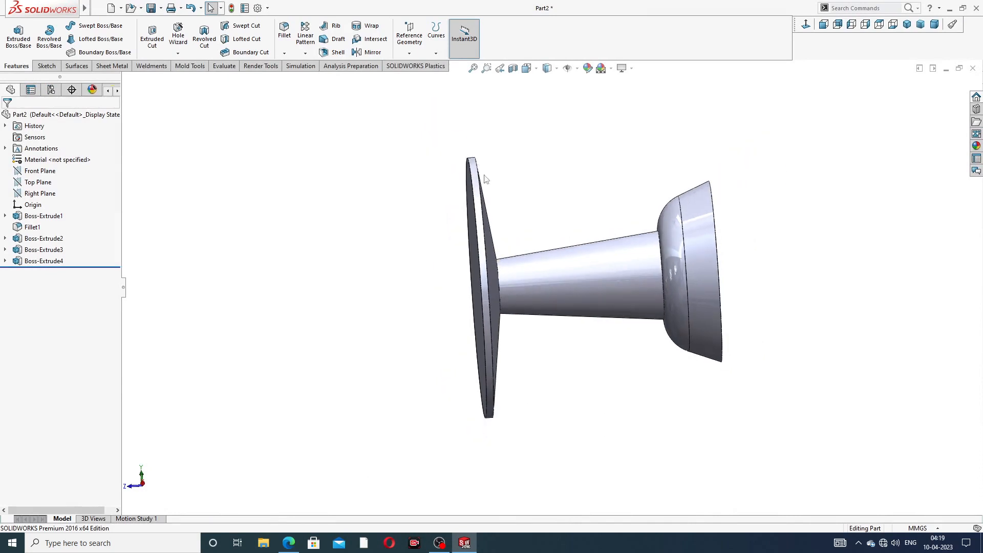
- Add a 1 mm elliptical dome to the flat outer face of the head
mouse_move(501, 199)
middle_mouse_down()
mouse_move(522, 191)
mouse_move(500, 204)
middle_mouse_up()
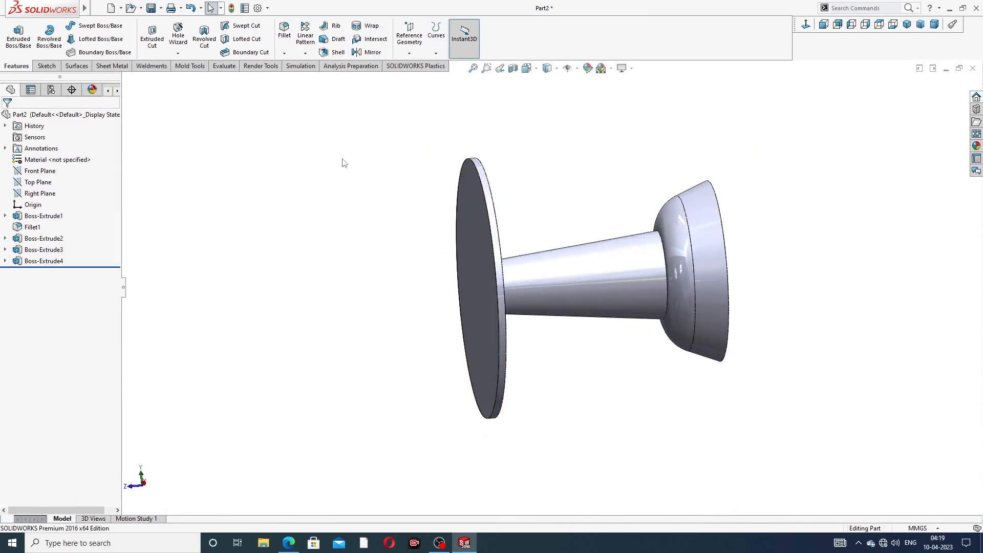
mouse_move(49, 8)
left_click(153, 8)
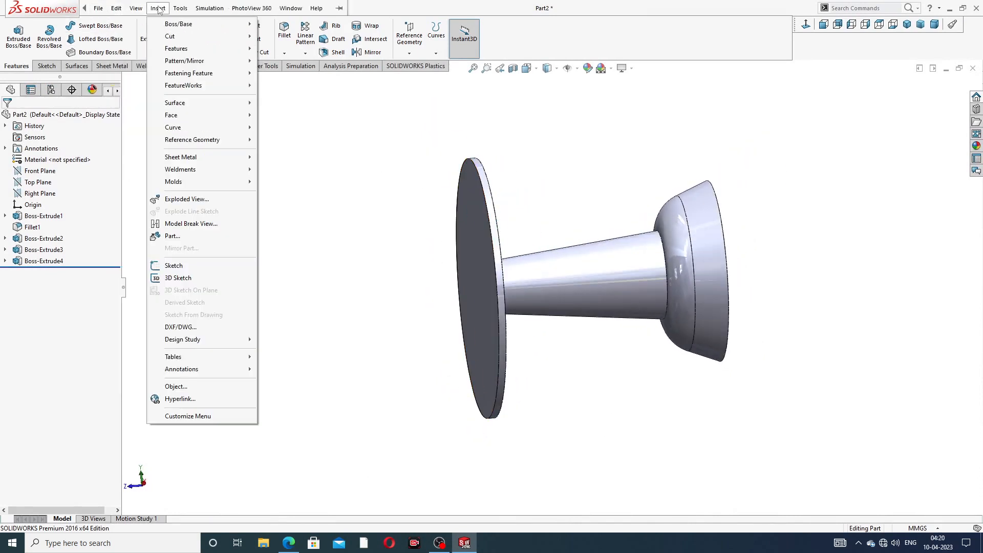
mouse_move(194, 48)
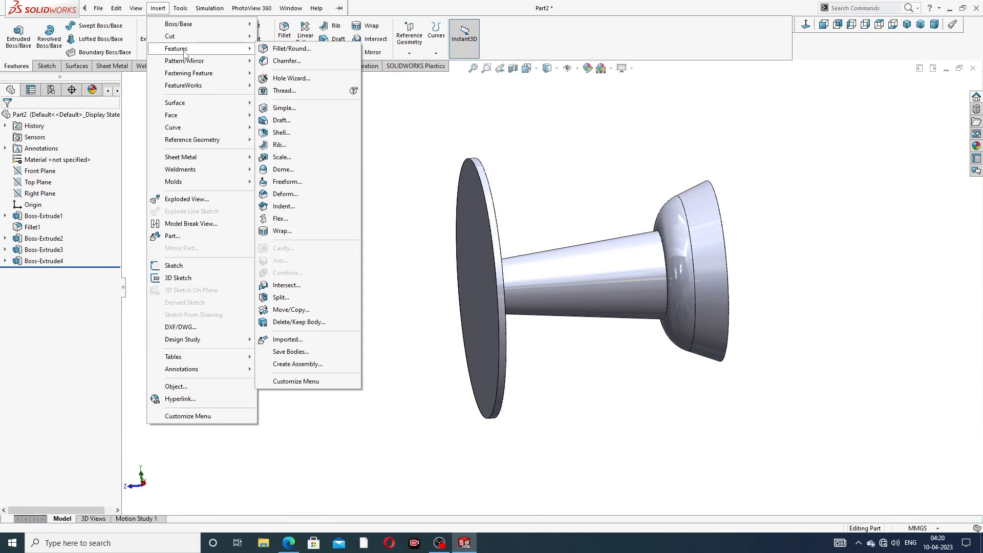
left_click(284, 170)
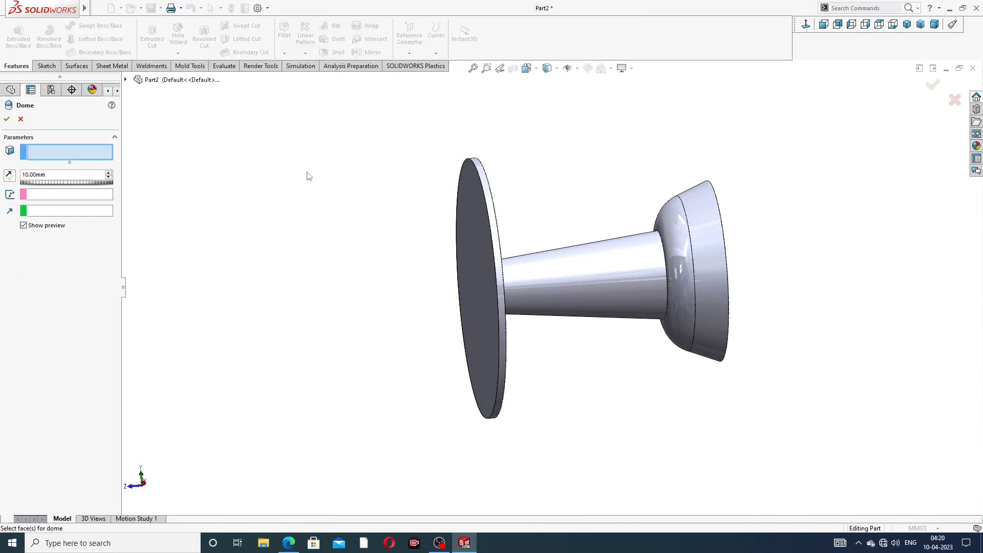
left_click(47, 175)
type("1")
key("Return")
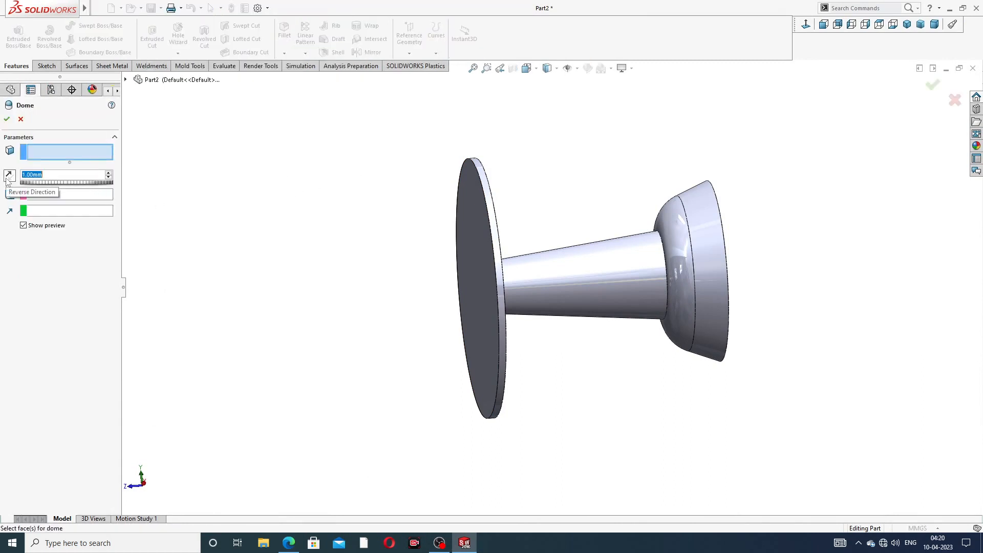
left_click(491, 222)
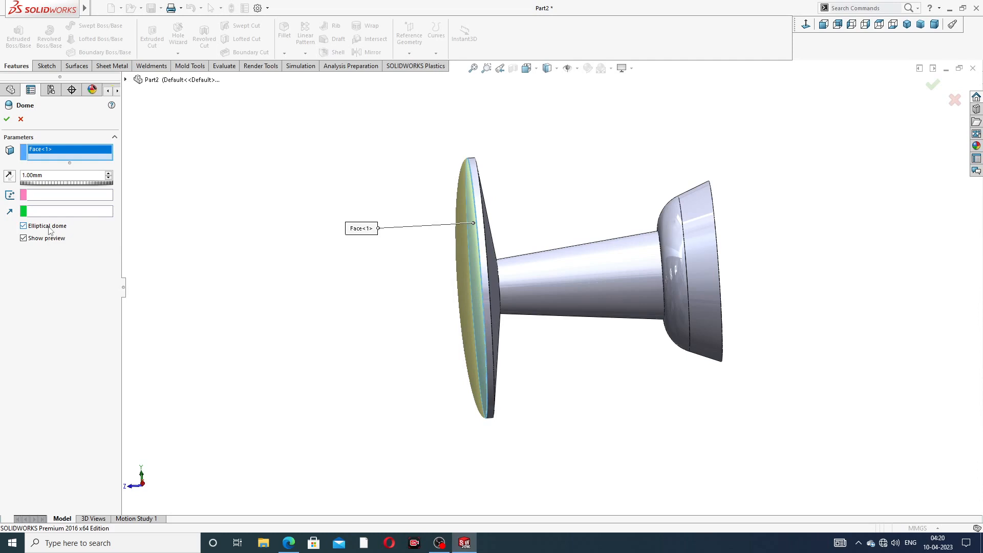
scroll(478, 237, "down", 3)
scroll(550, 241, "up", 2)
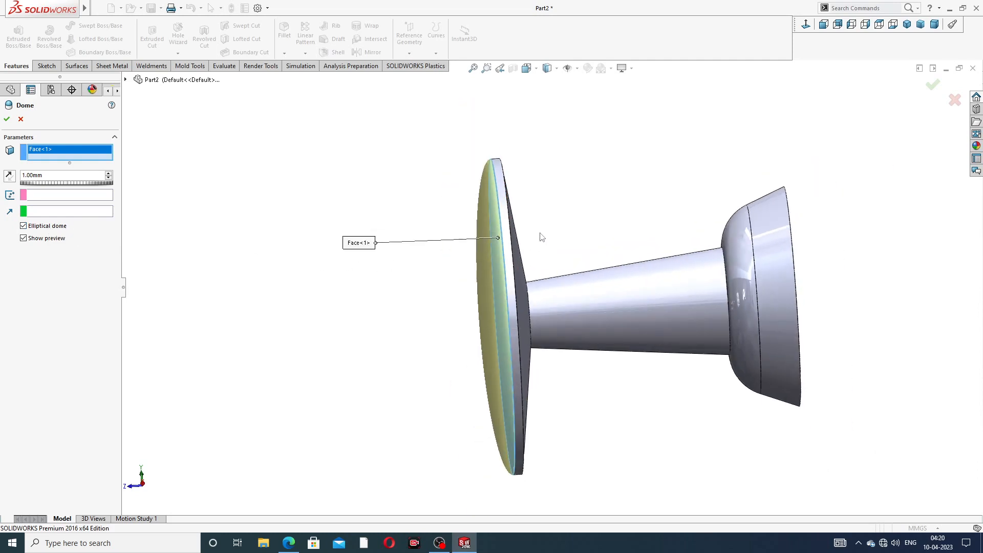
left_click(7, 119)
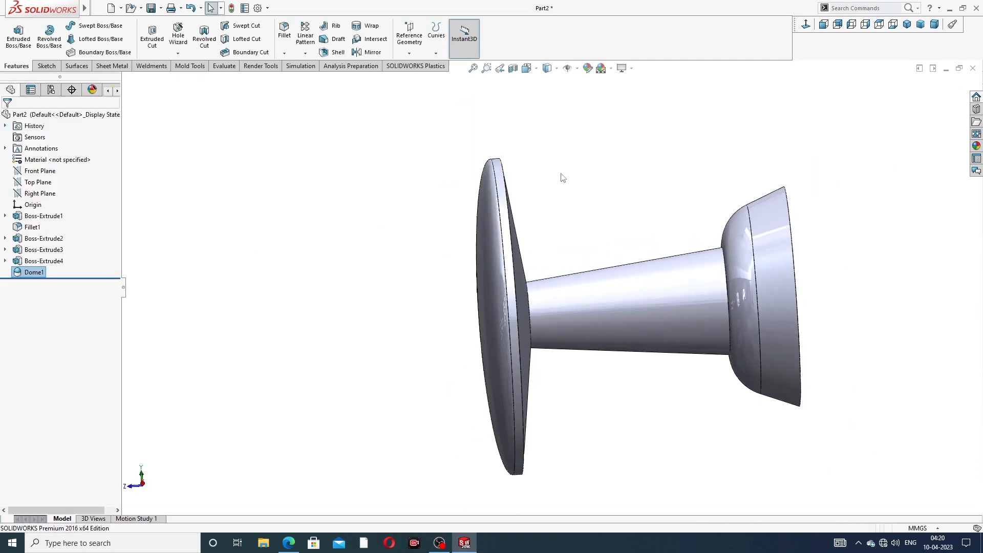
- Color the whole part standard blue and raise the color's green component slightly
scroll(585, 262, "up", 3)
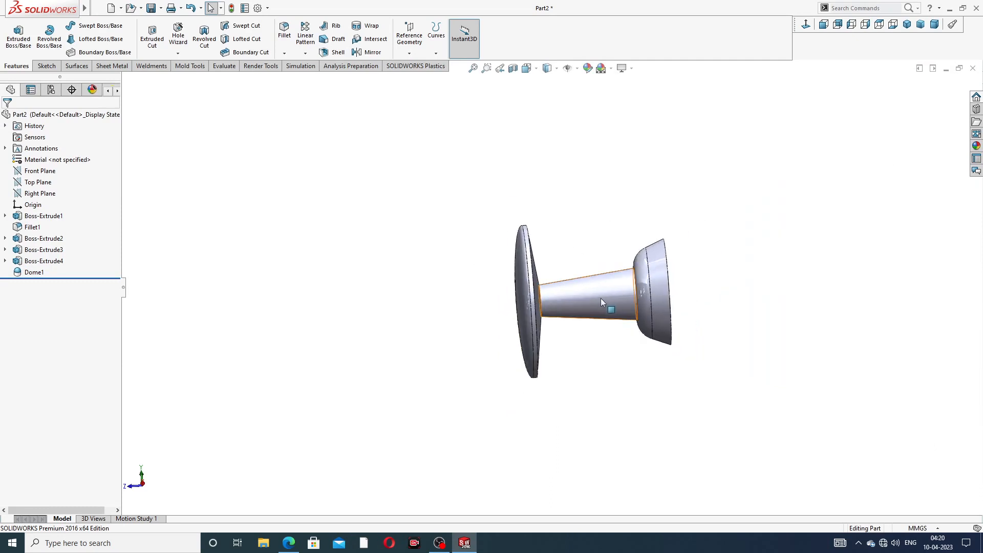
middle_click_drag(600, 298, 605, 224)
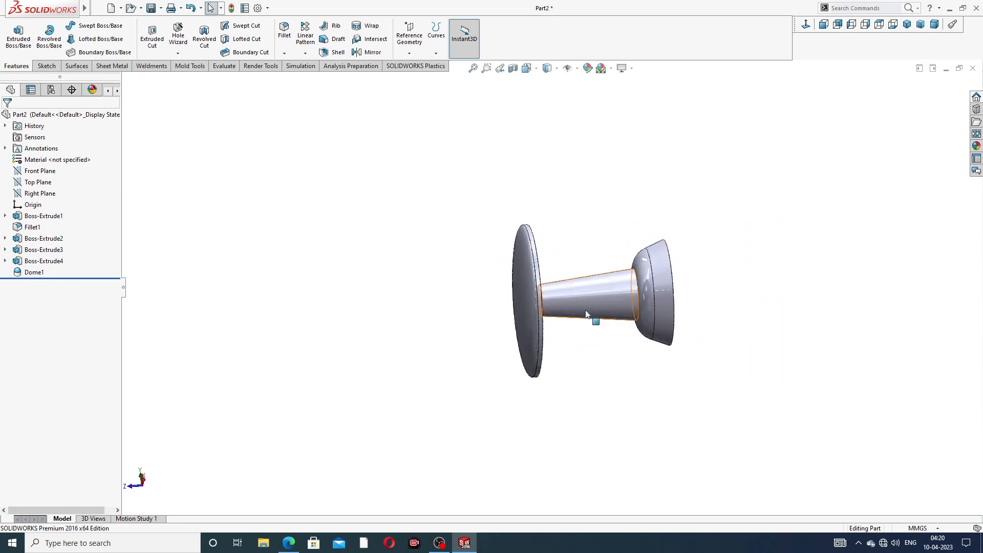
scroll(586, 317, "down", 2)
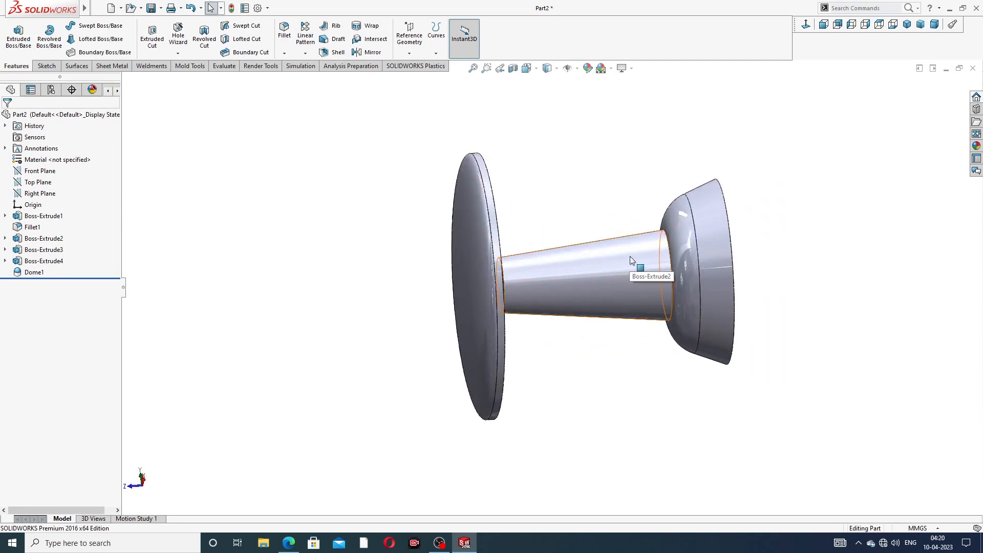
mouse_move(629, 256)
middle_mouse_down()
mouse_move(598, 267)
mouse_move(631, 259)
mouse_move(634, 272)
mouse_move(601, 265)
mouse_move(622, 262)
middle_mouse_up()
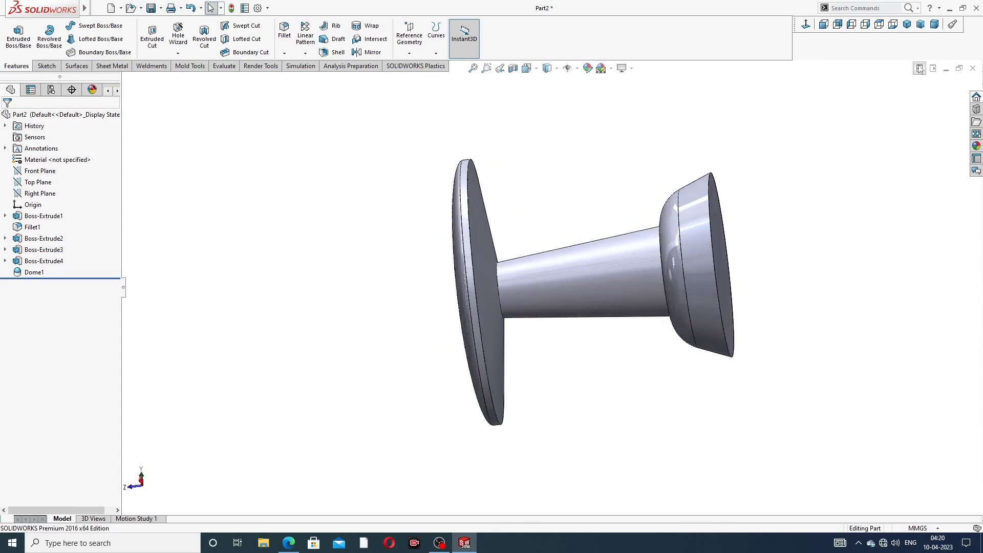
left_click(600, 68)
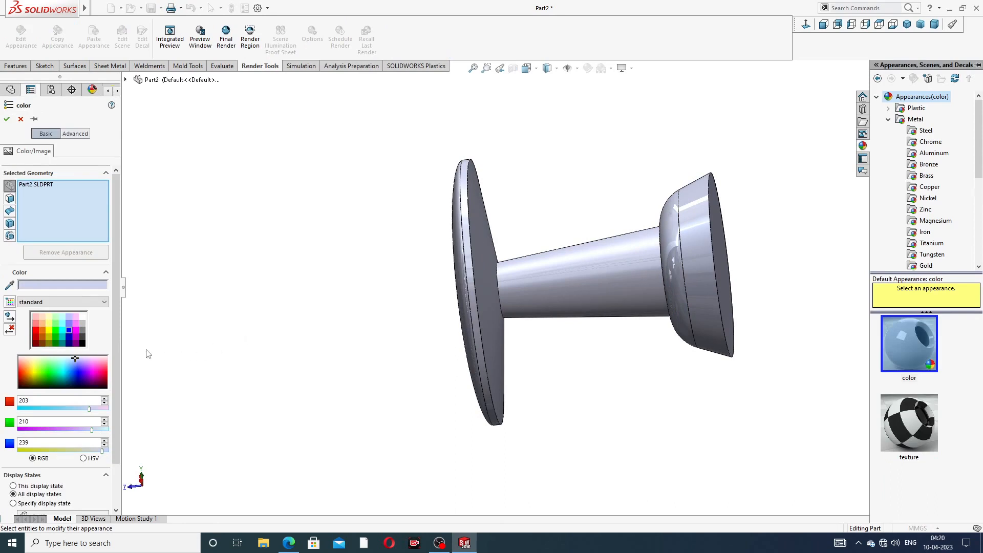
left_click(70, 333)
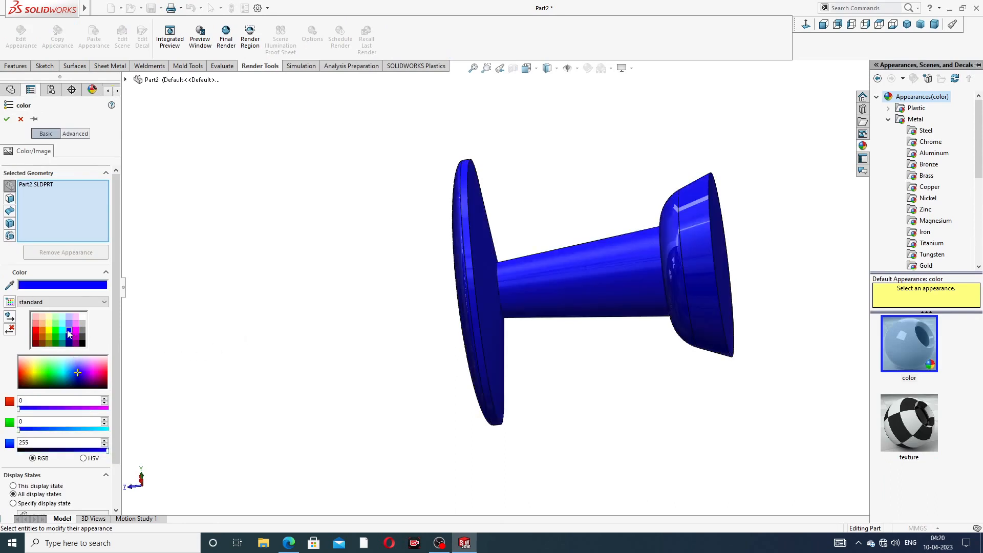
left_click(30, 430)
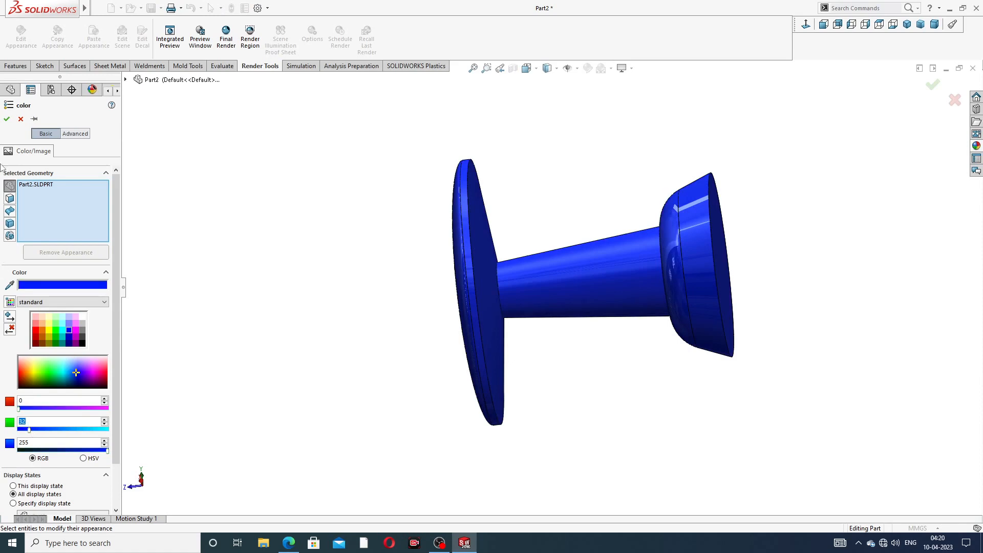
left_click(7, 119)
scroll(544, 216, "up", 3)
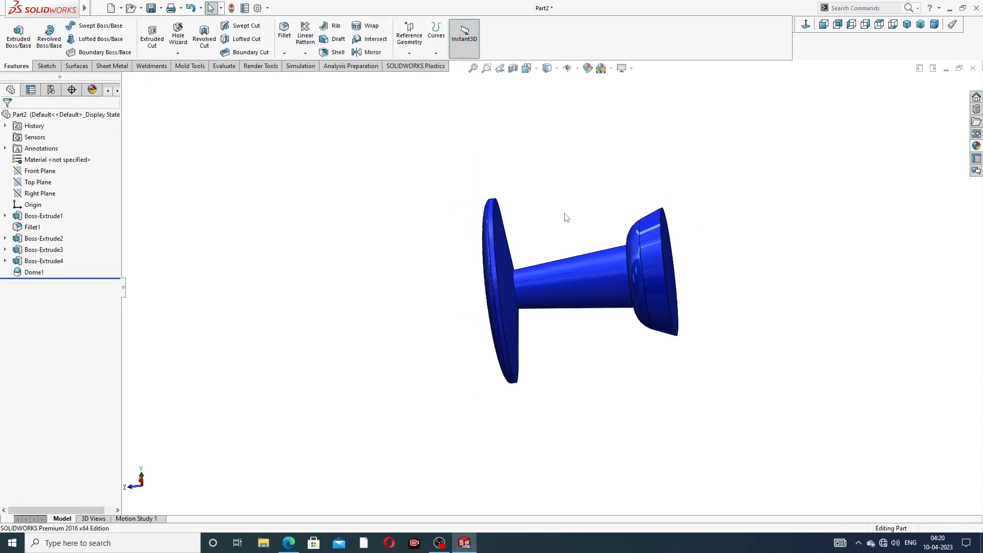
middle_click_drag(566, 217, 559, 248)
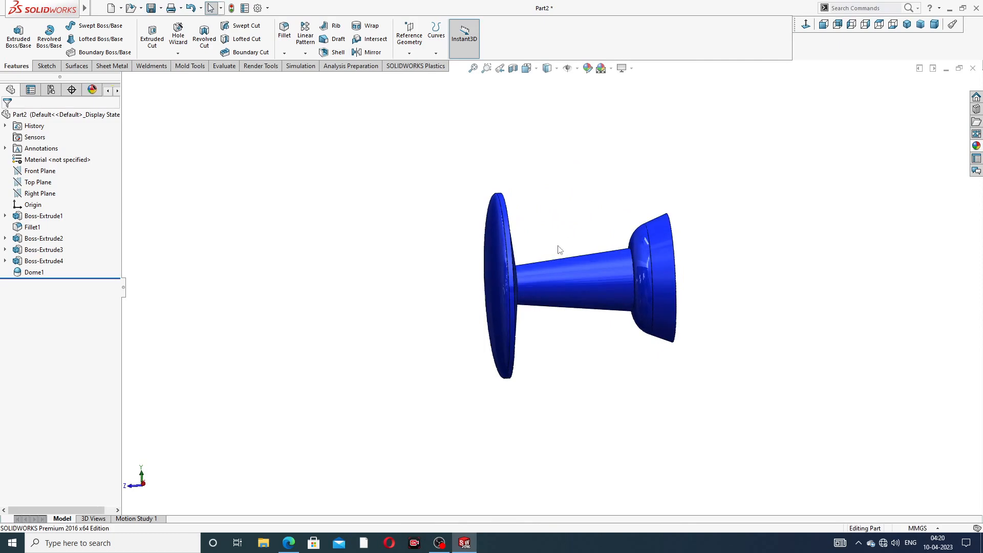
- Consult the drawing for the pin hole dimensions and start a sketch on the collar's flat end face
left_click(290, 545)
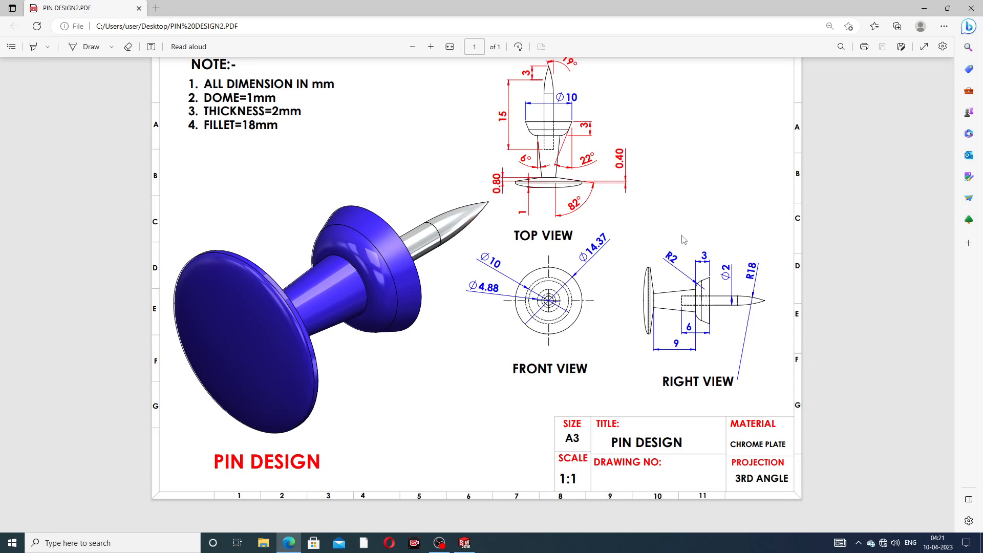
left_click(287, 544)
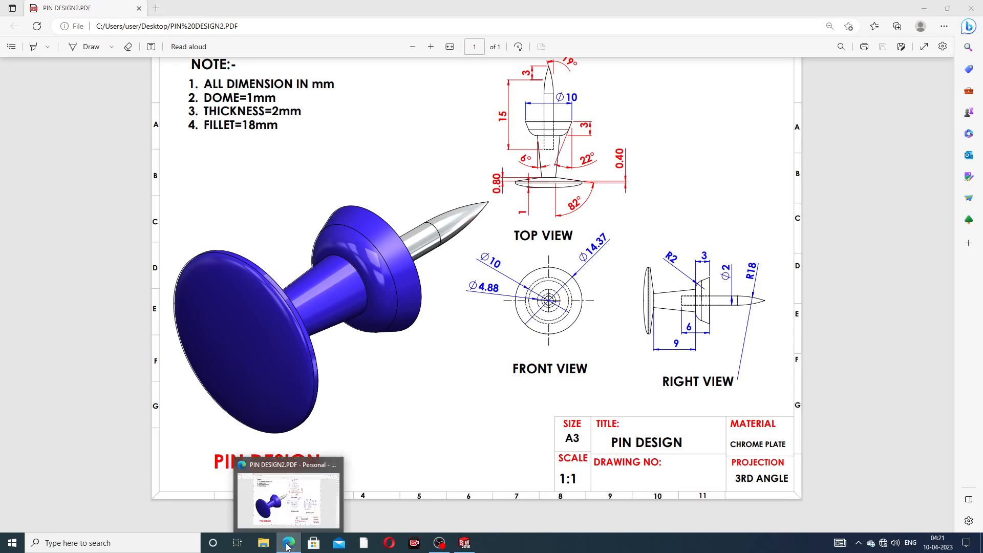
middle_click_drag(710, 305, 665, 290)
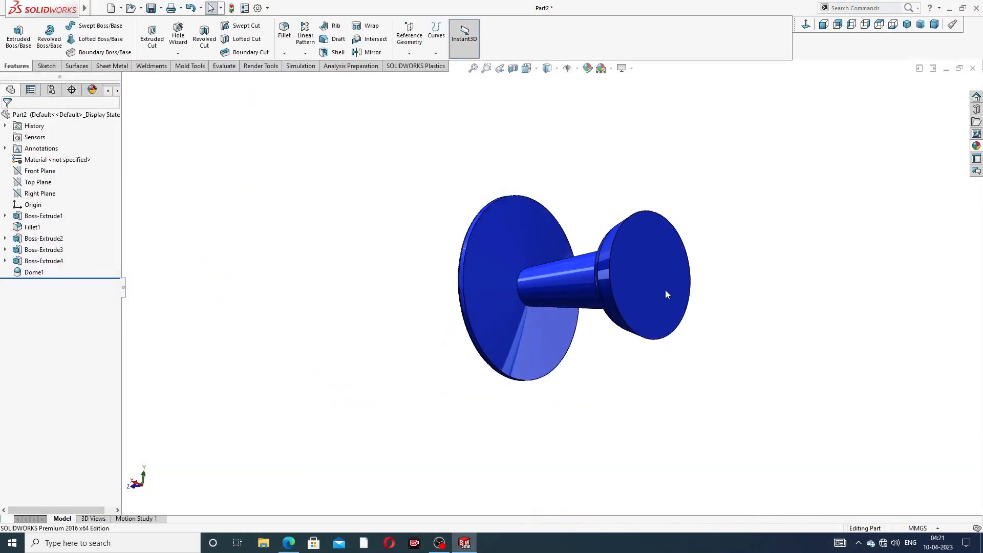
left_click(666, 267)
left_click(704, 234)
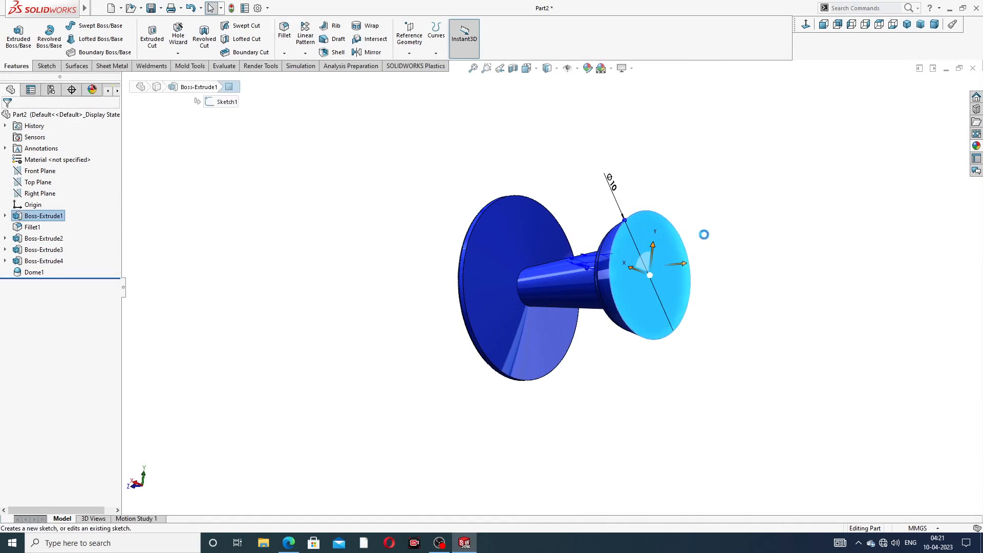
left_click(807, 25)
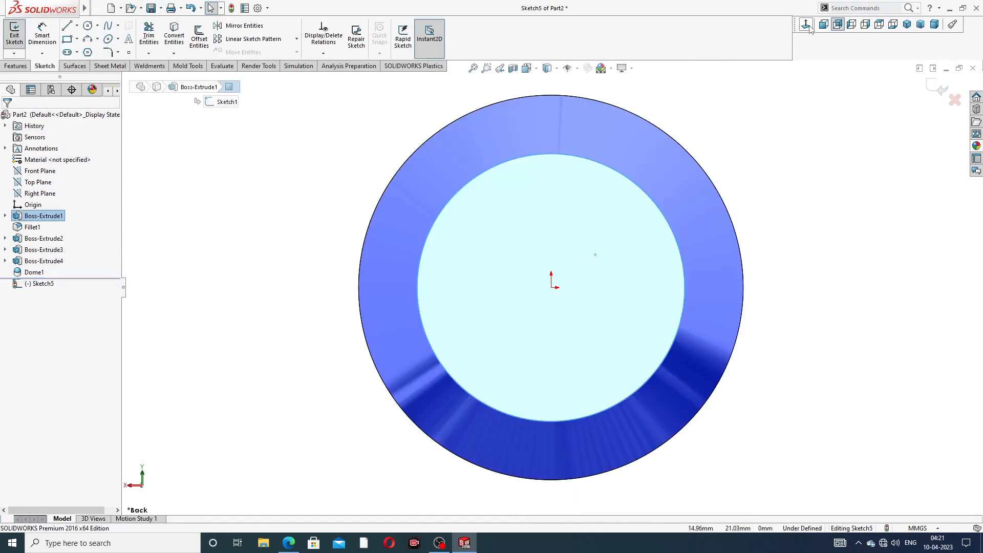
- Sketch a circle about 4.18 mm in diameter centered on the origin of the collar's end face
left_click(87, 25)
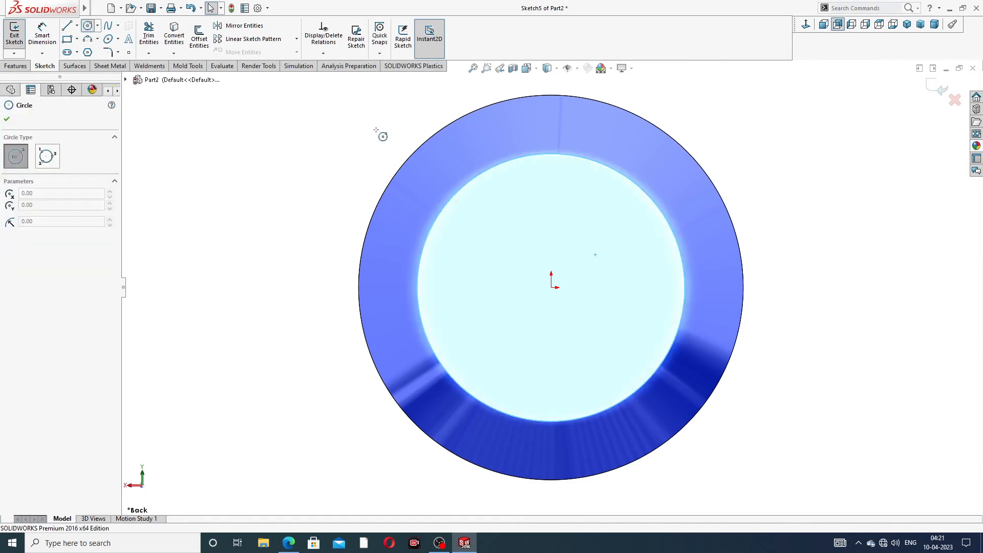
left_click(551, 288)
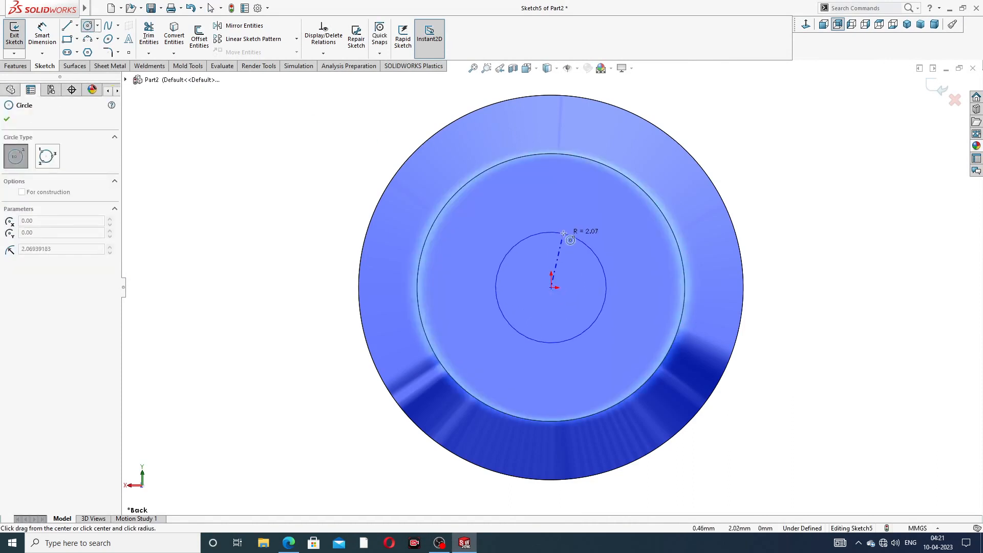
left_click(589, 327)
right_click(731, 163)
left_click(740, 167)
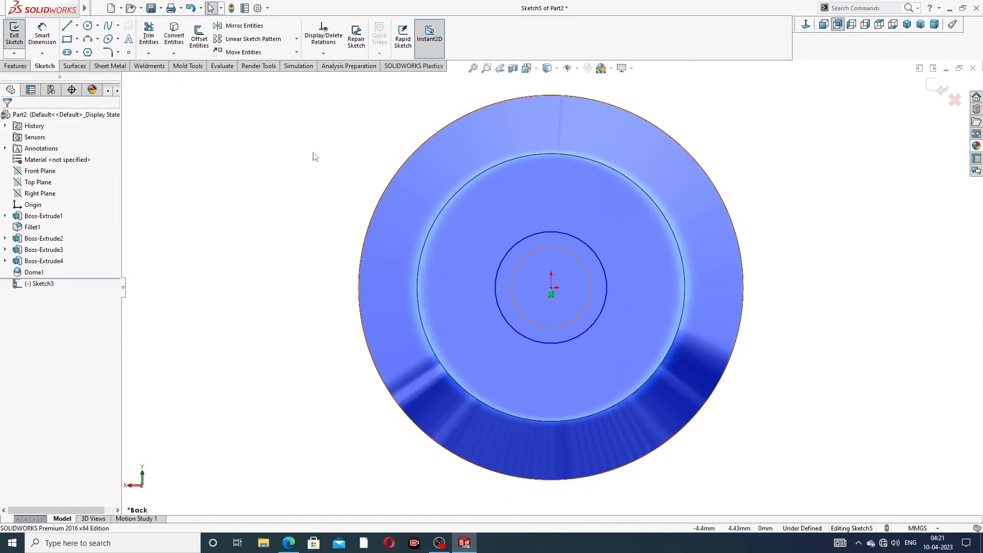
- Dimension the circle on the collar face to a diameter of 2 mm
left_click(42, 35)
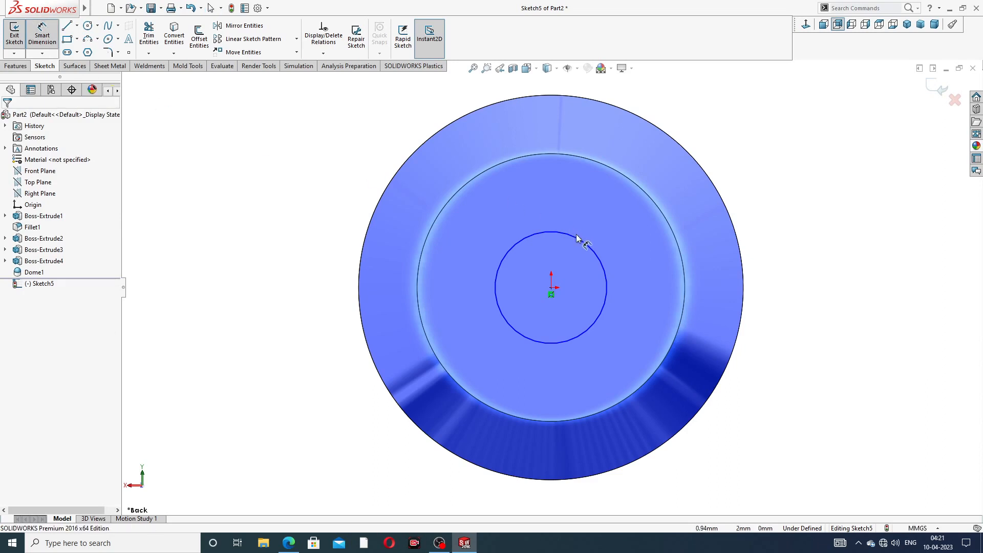
left_click(581, 241)
left_click(732, 174)
type("2")
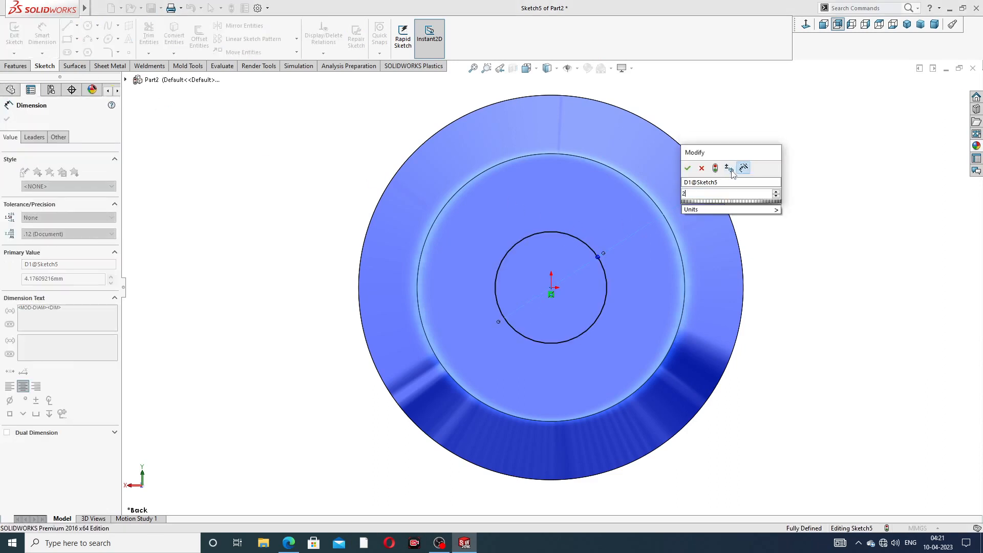
key("Return")
right_click(772, 148)
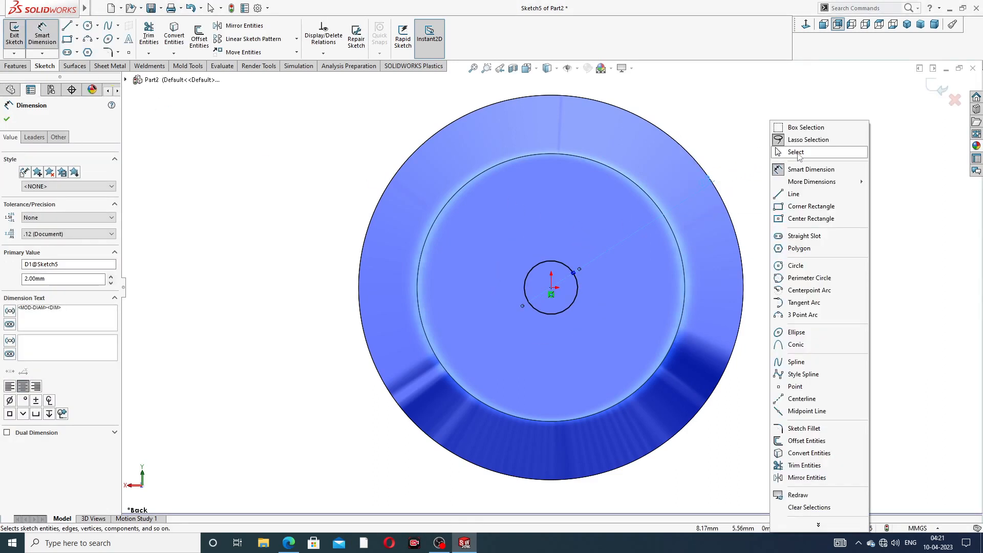
left_click(799, 157)
- Cut the circle as a blind hole 6 mm deep into the collar and stem
left_click(20, 66)
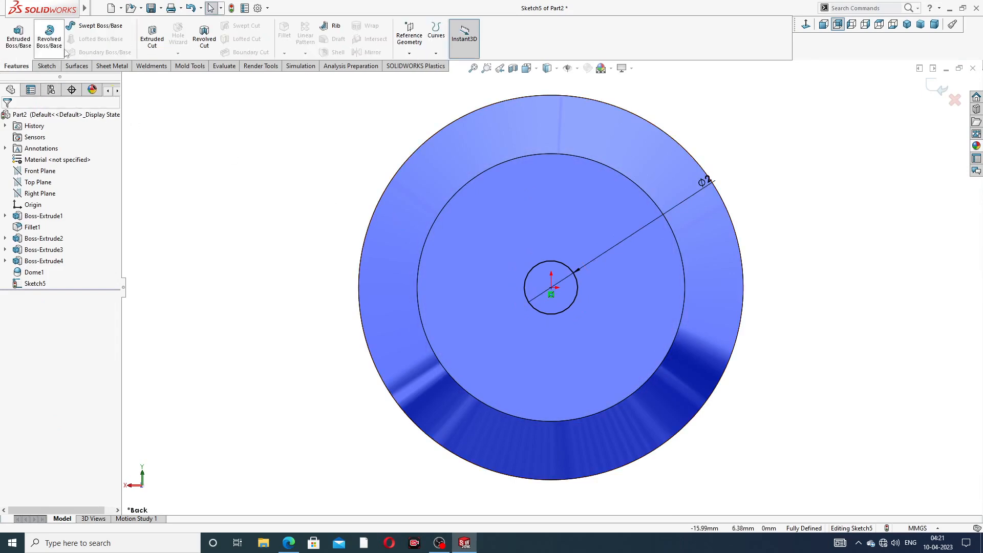
left_click(152, 37)
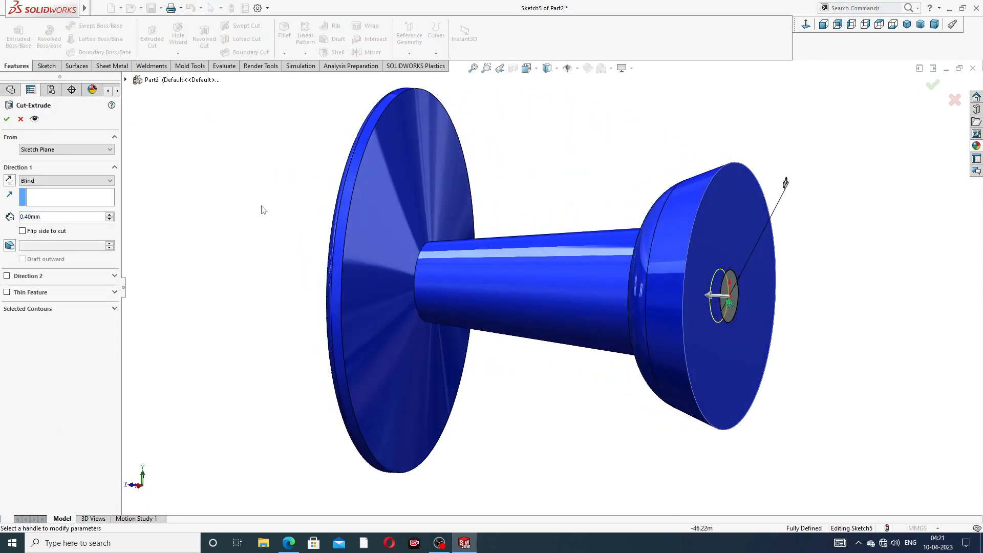
left_click_drag(53, 220, 19, 220)
type("6")
key("Return")
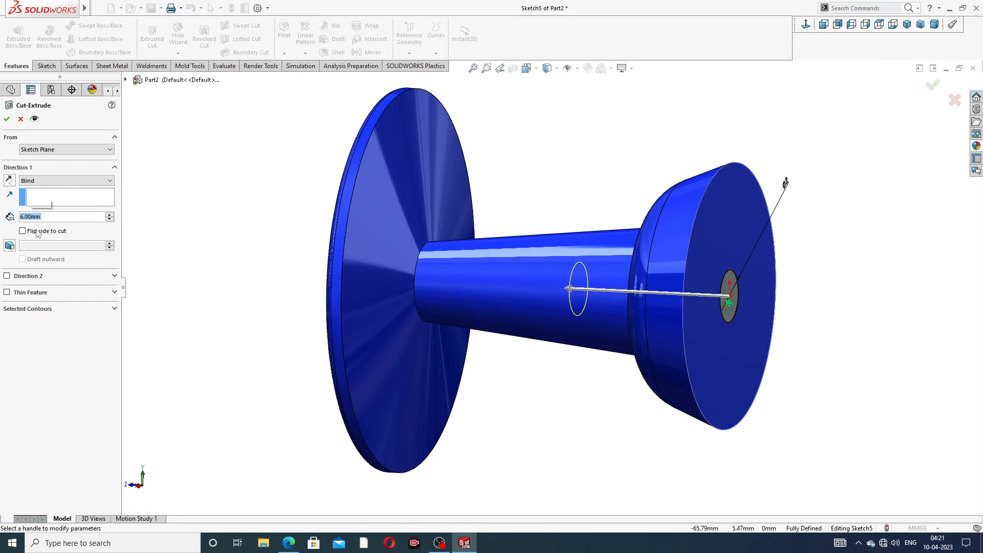
left_click(7, 119)
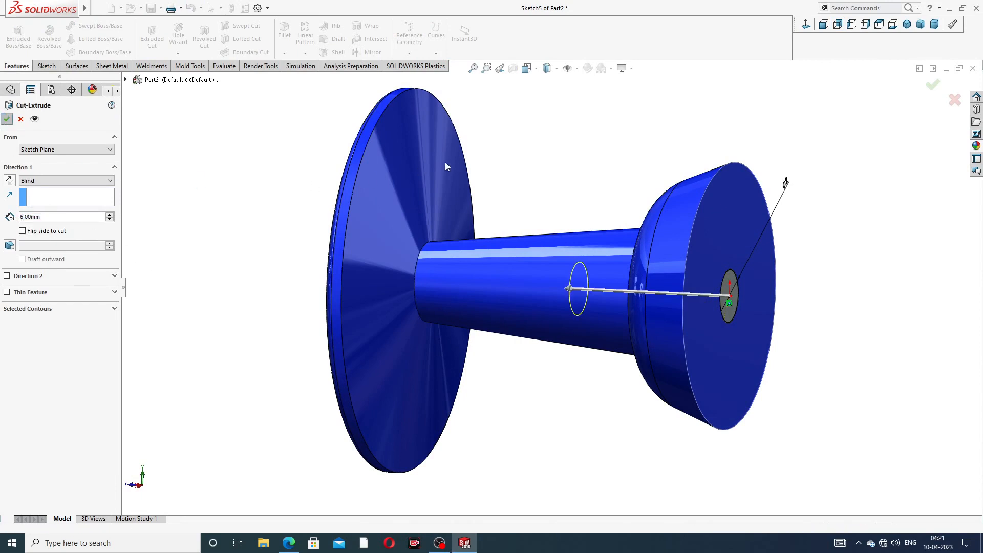
- Start a sketch on the bottom face of the 2 mm hole and convert its circular edge into the sketch
middle_click_drag(566, 175, 541, 267)
scroll(542, 267, "down", 5)
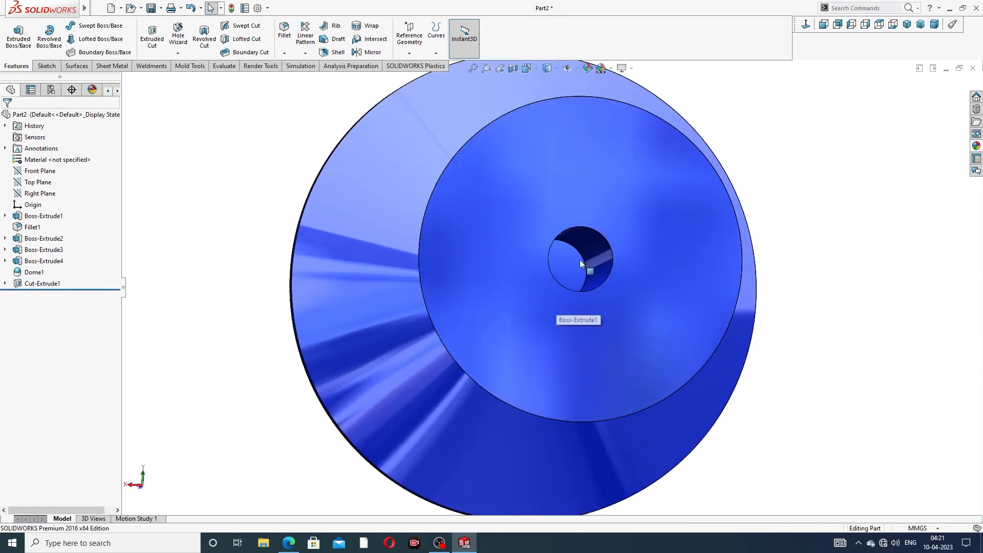
left_click(575, 258)
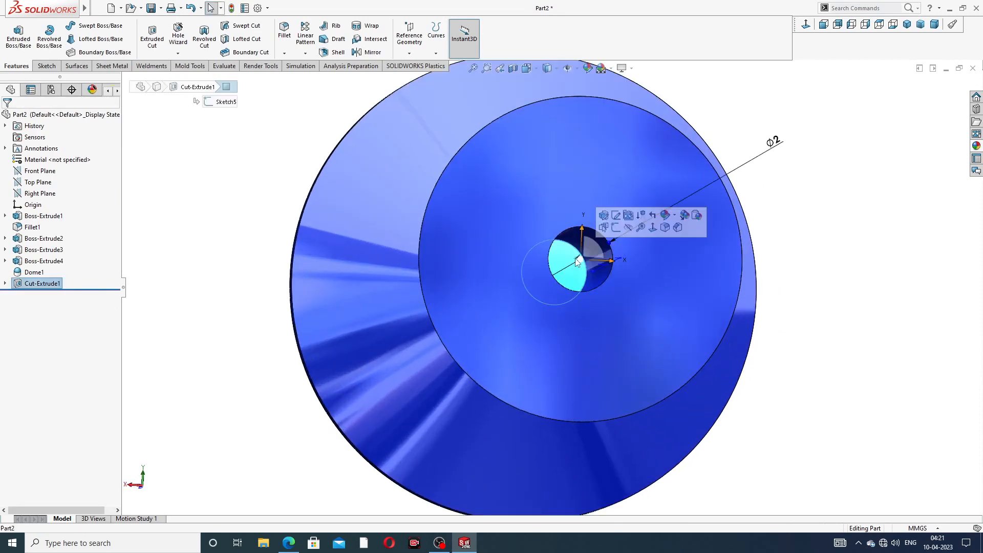
left_click(616, 228)
left_click(805, 24)
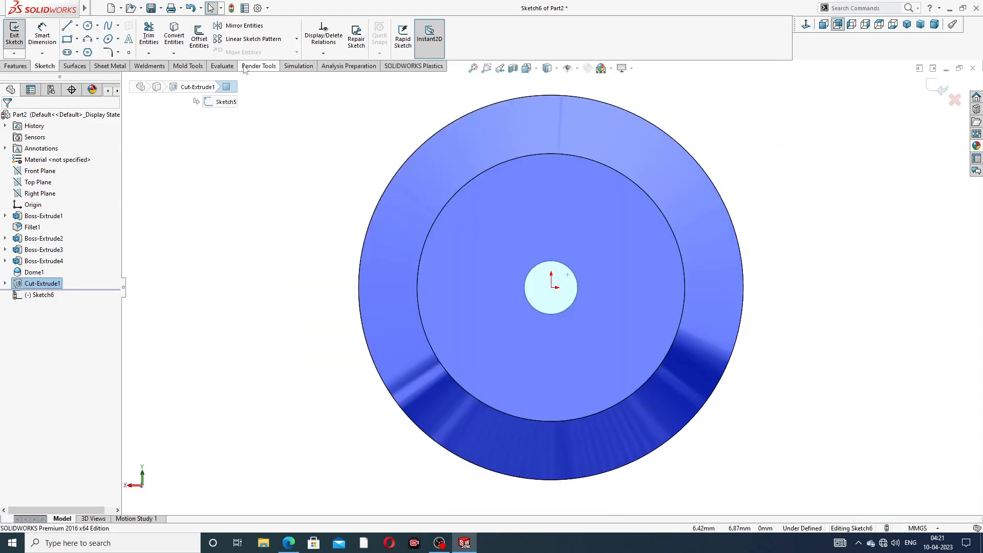
left_click(181, 45)
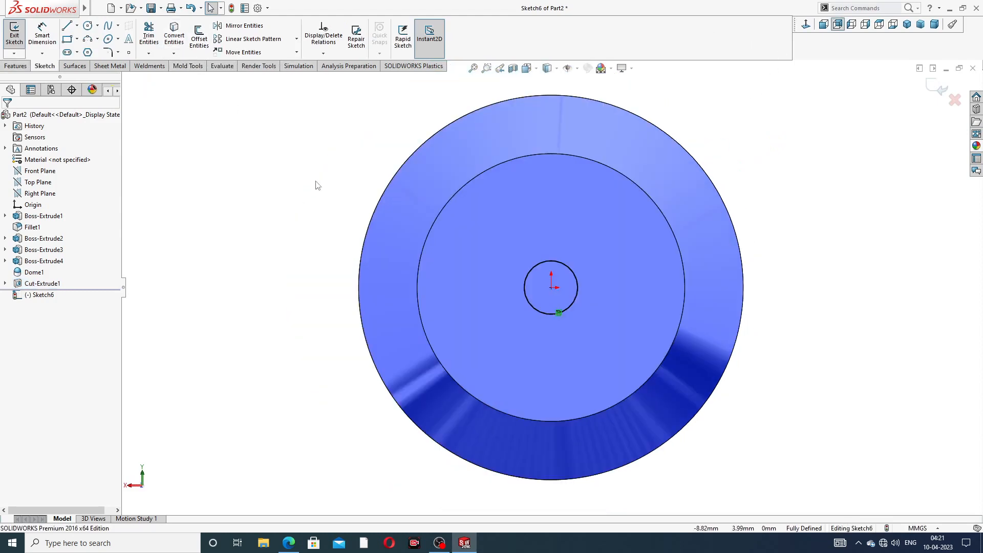
- Extrude the converted circle 15 mm out of the hole as a separate body, with merging of the result turned off
middle_click_drag(316, 182, 386, 176)
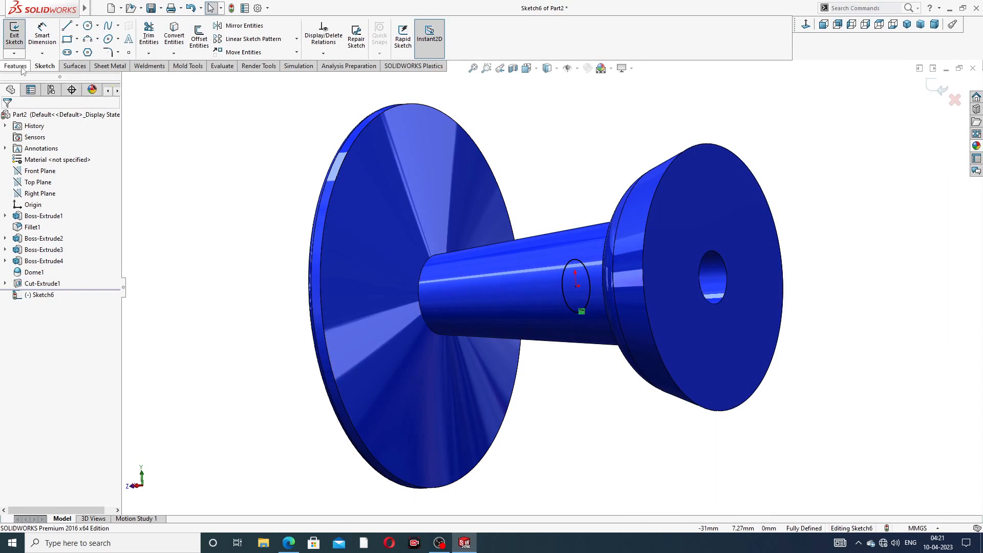
left_click(15, 66)
left_click(18, 35)
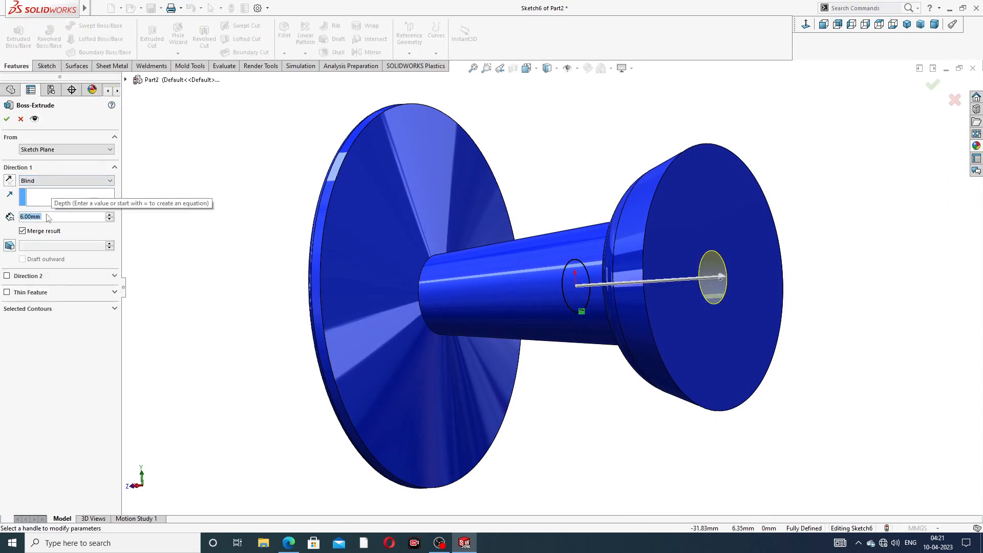
type("15")
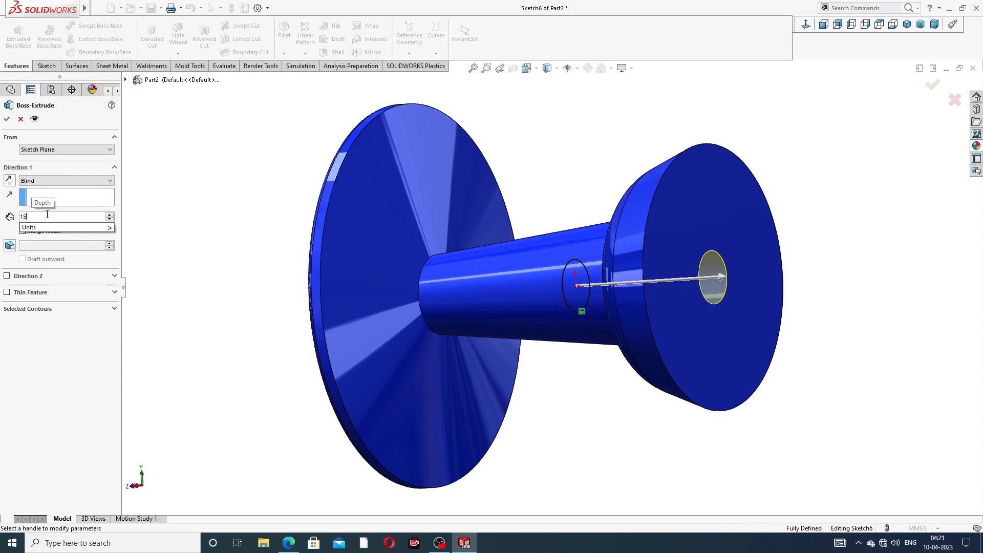
key("Return")
scroll(637, 247, "up", 3)
middle_click_drag(637, 247, 670, 256)
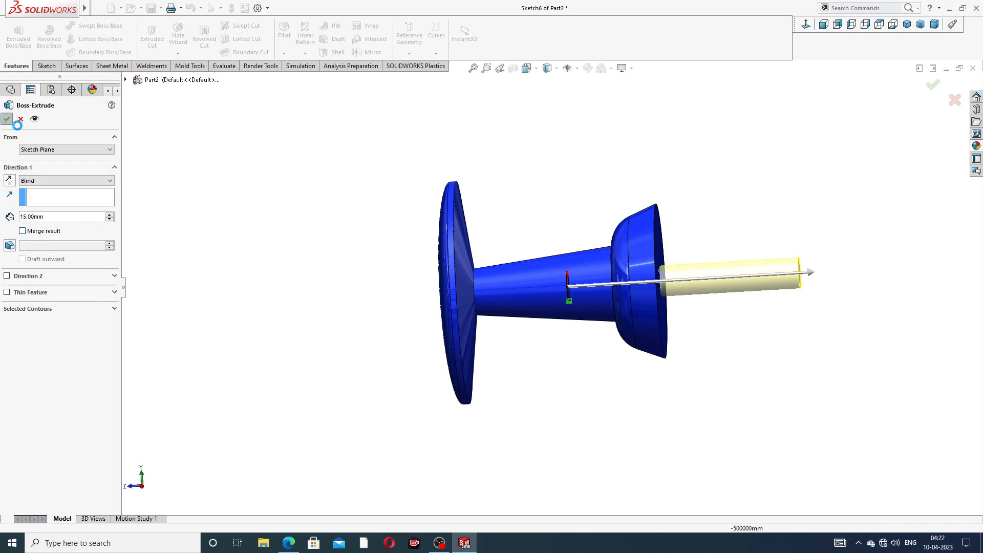
left_click(7, 119)
- Apply the chromium plate appearance from the chrome metals to the 15 mm pin extrusion
middle_click_drag(659, 171, 683, 189)
scroll(689, 287, "down", 2)
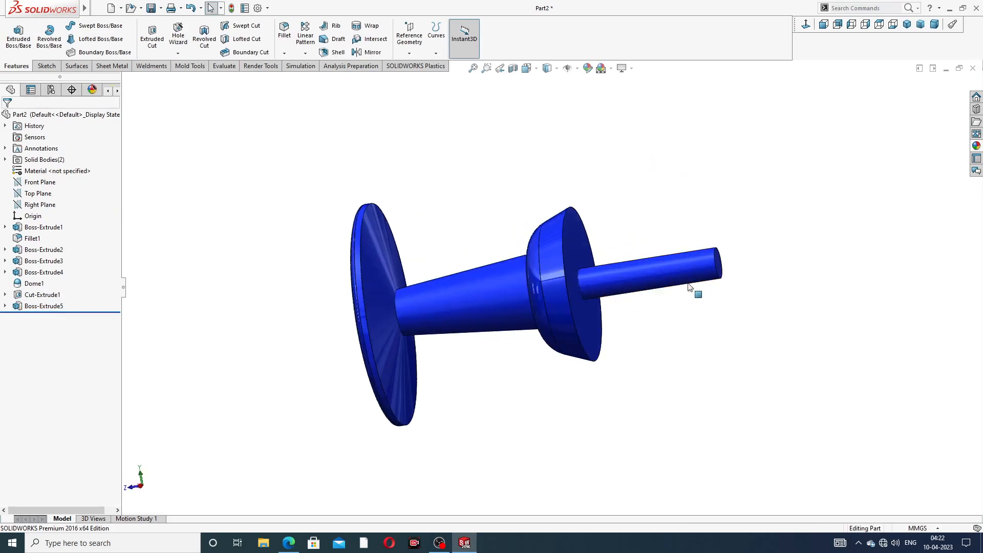
scroll(686, 286, "down", 3)
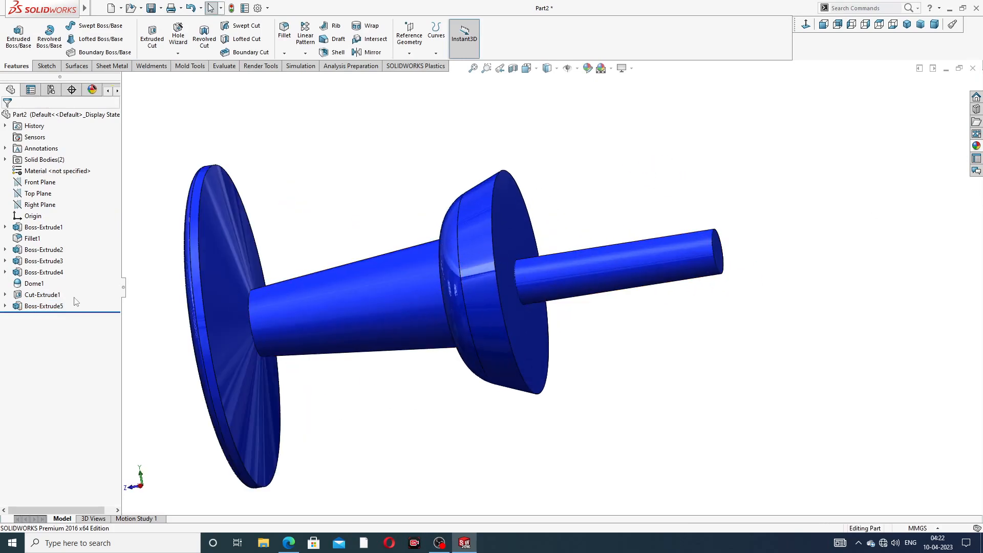
left_click(47, 308)
left_click(976, 145)
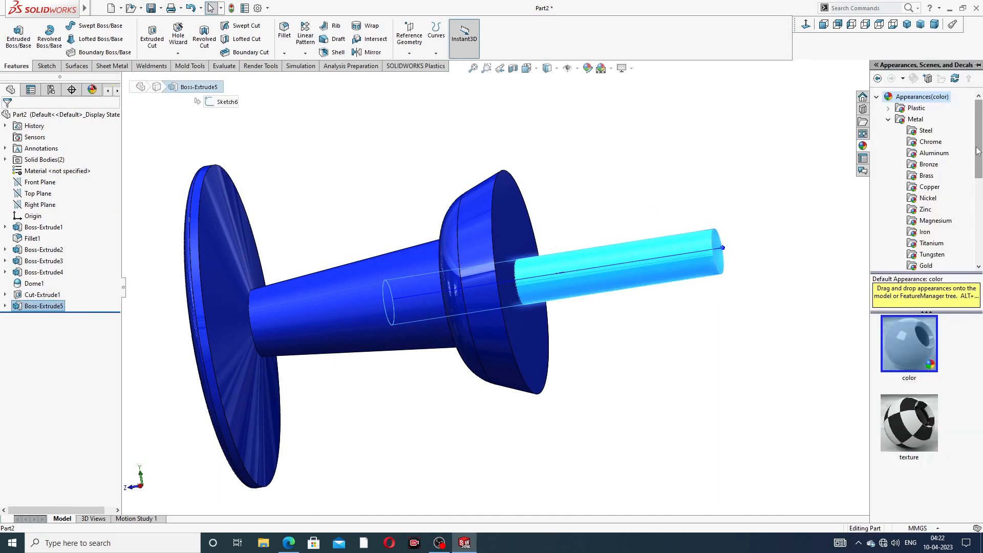
left_click(930, 142)
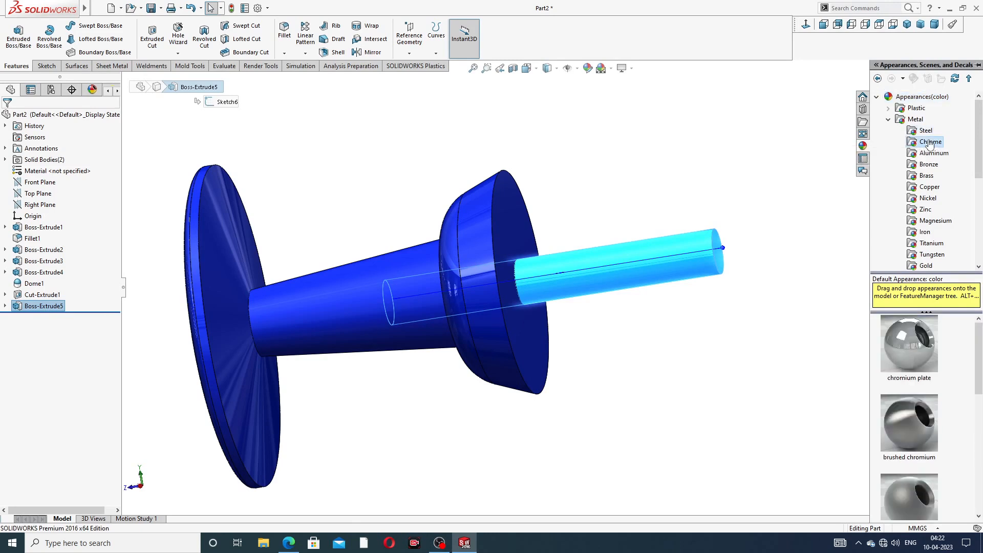
left_click(923, 343)
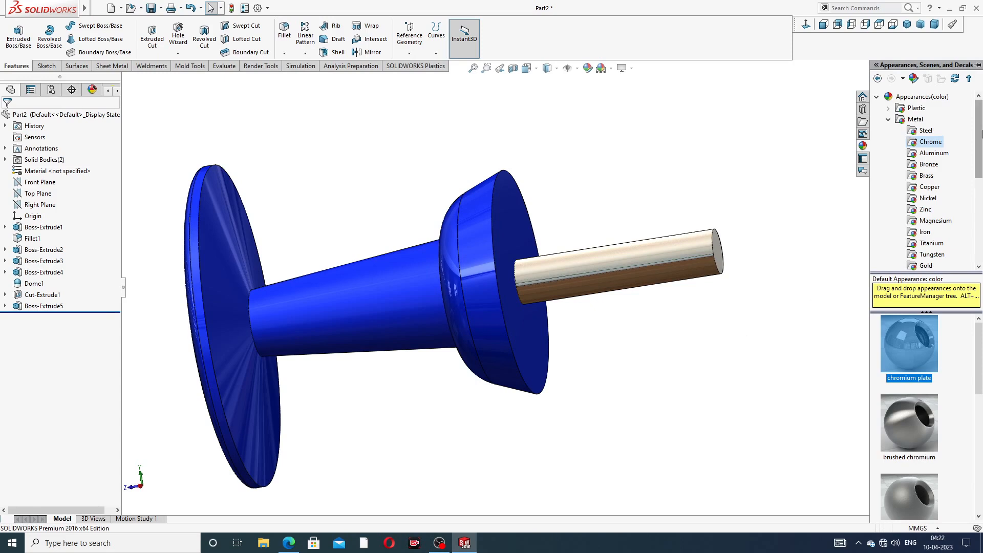
- Try the polished nickel appearance on the model without selecting a feature, and undo it
left_click(933, 200)
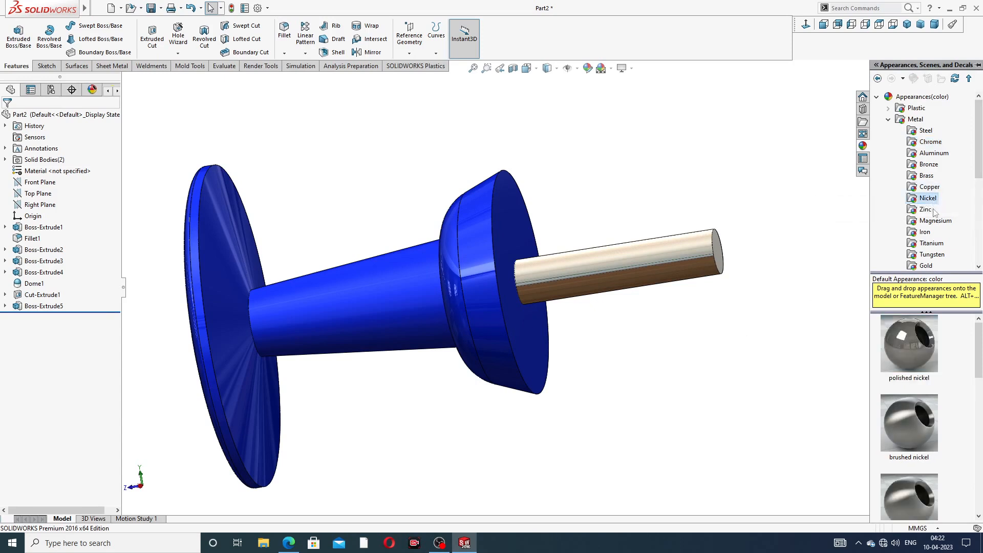
double_click(910, 332)
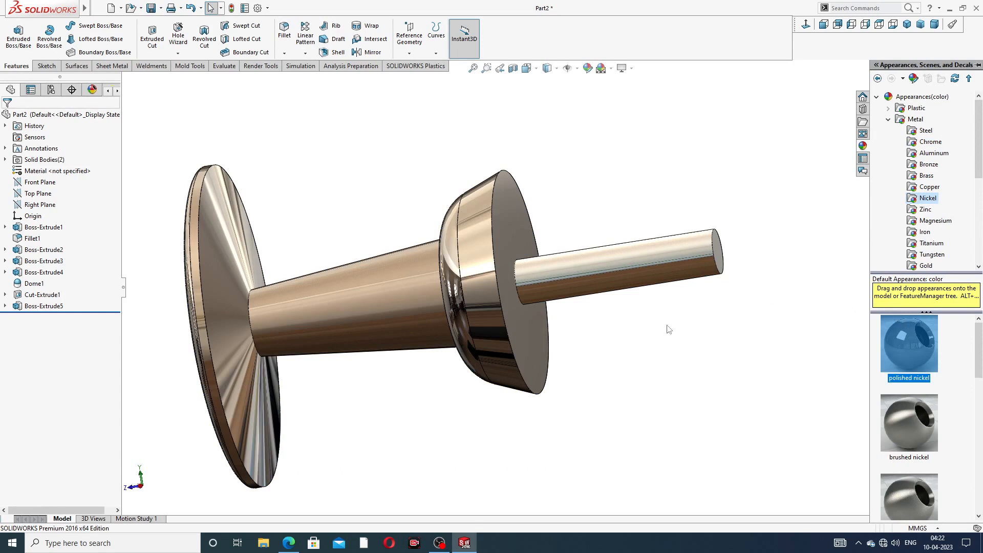
left_click(713, 337)
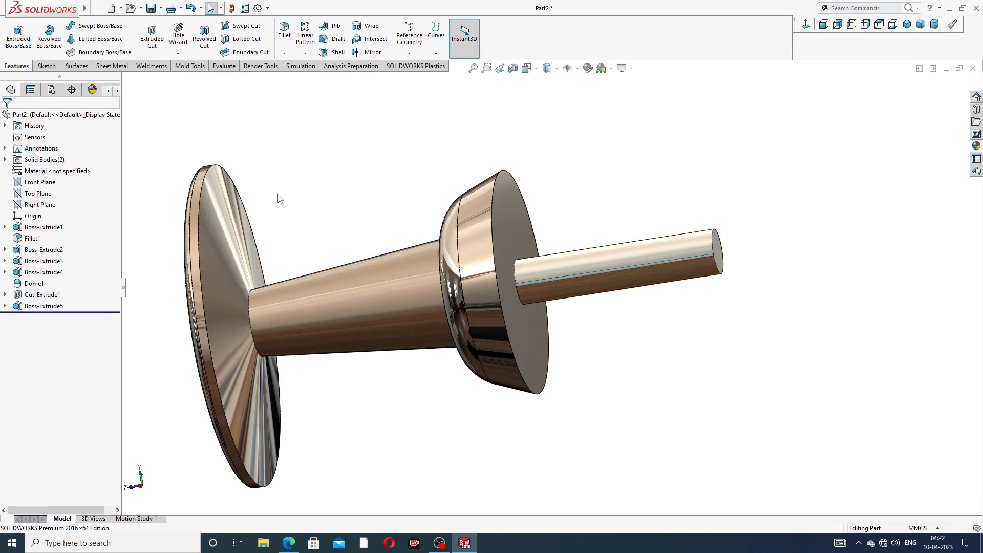
key("ctrl+z")
- Apply the polished nickel appearance to the 15 mm pin extrusion only
scroll(482, 287, "up", 3)
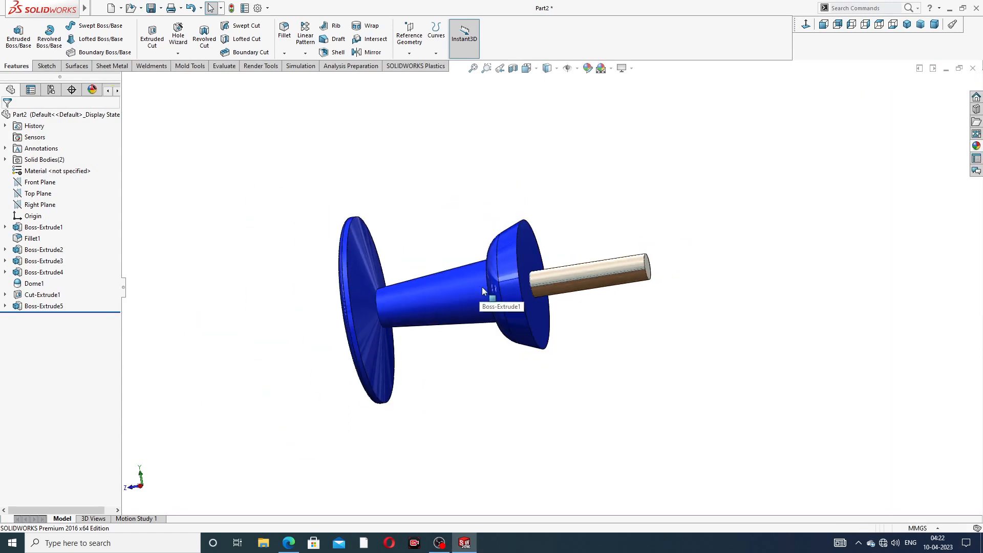
middle_click_drag(482, 288, 449, 302)
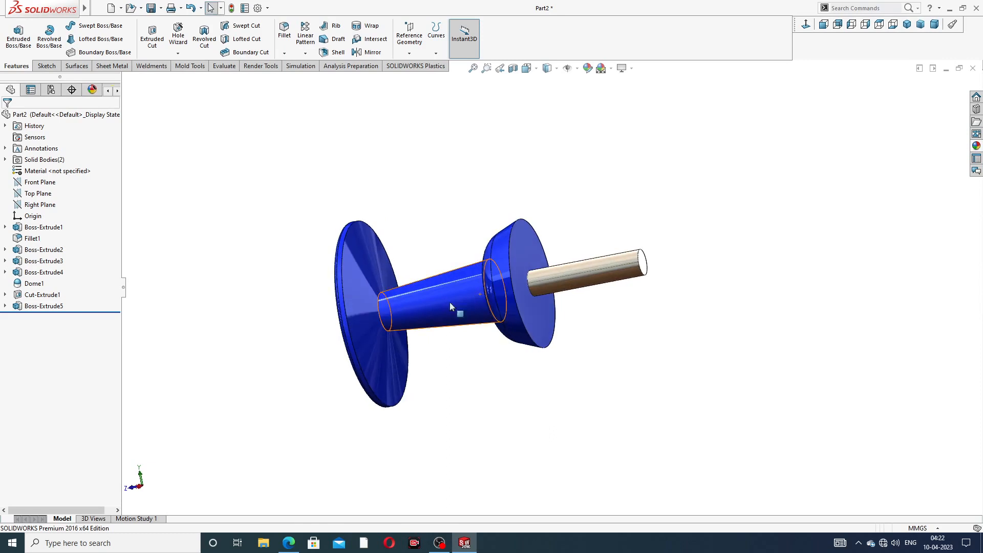
left_click(60, 306)
left_click(977, 146)
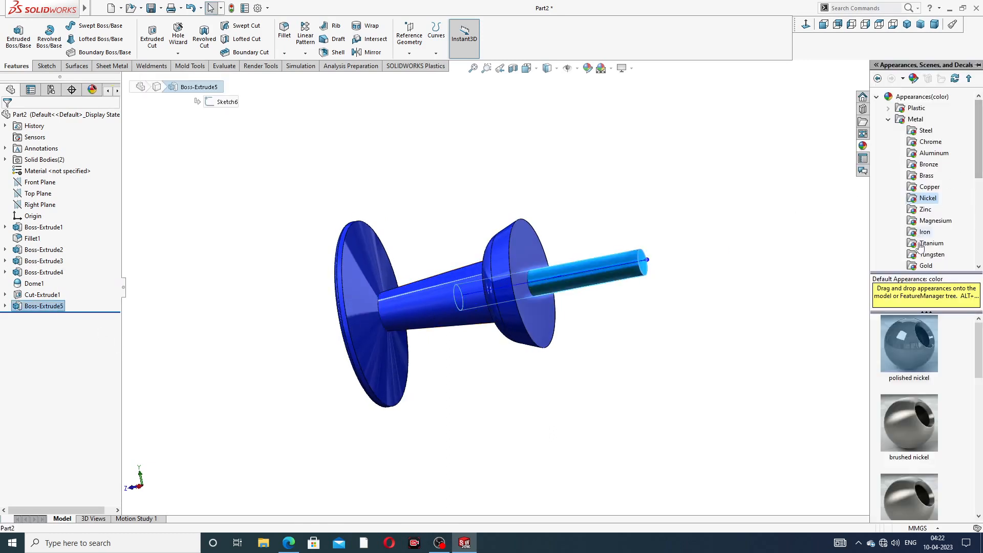
left_click(910, 342)
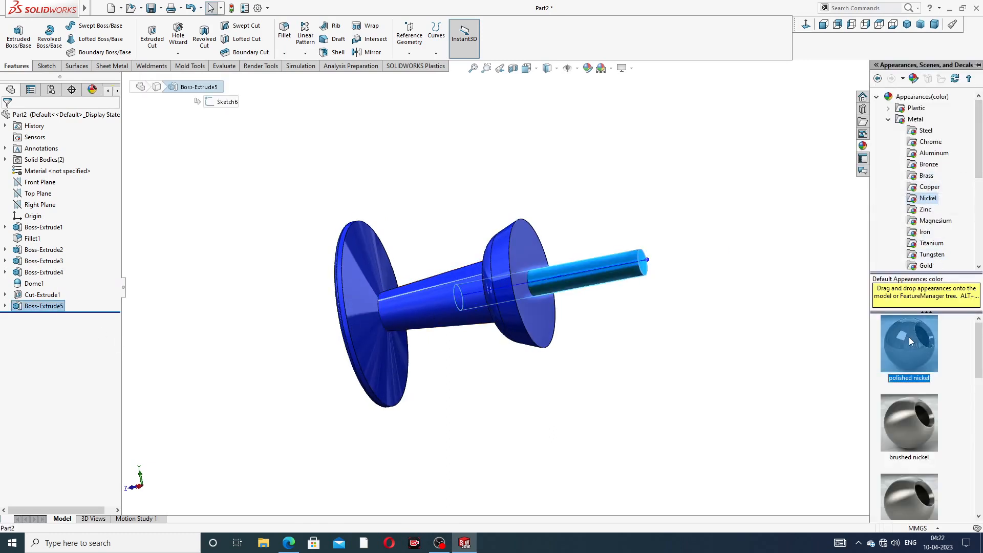
scroll(612, 296, "down", 3)
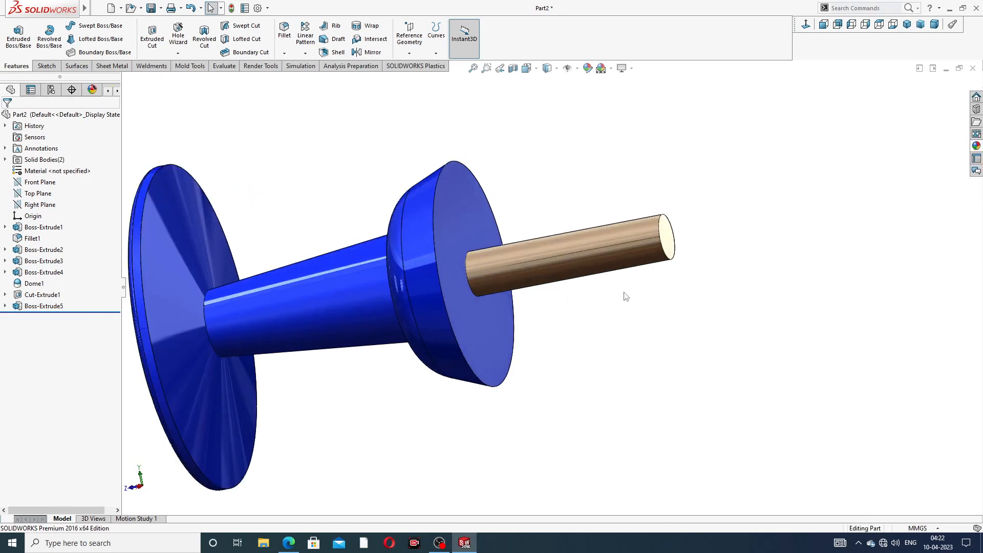
- Change the pin extrusion's appearance to chromium plate
middle_click_drag(625, 296, 640, 340)
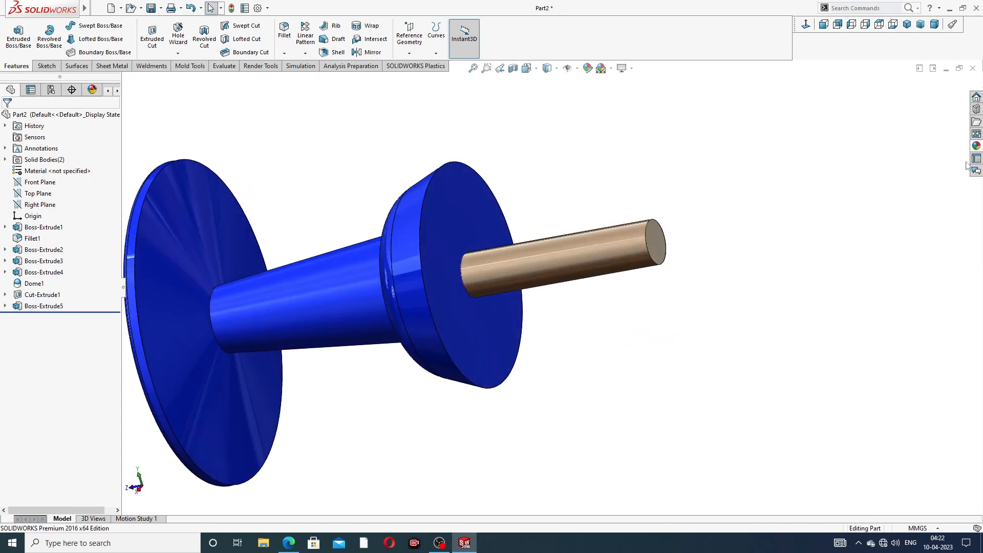
left_click(976, 146)
left_click(931, 142)
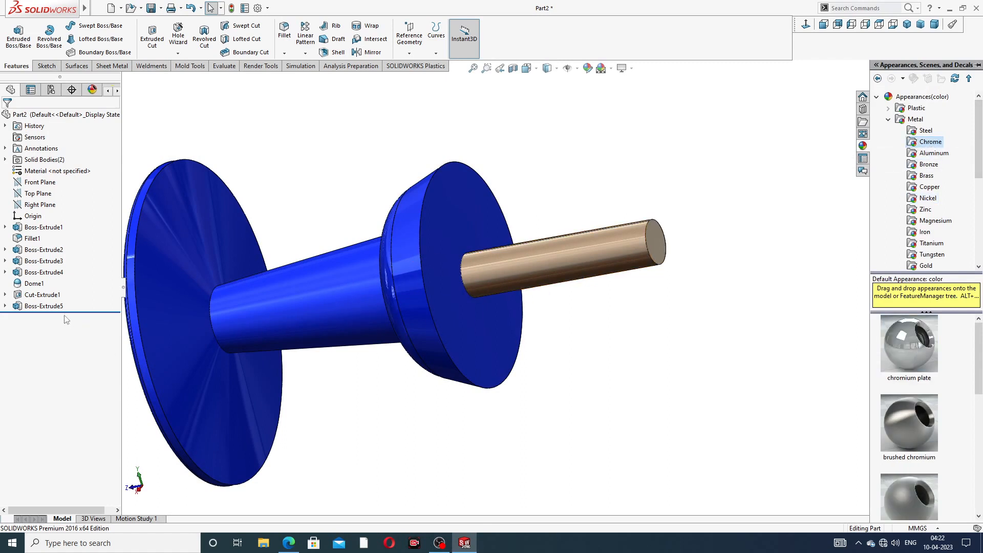
left_click(45, 305)
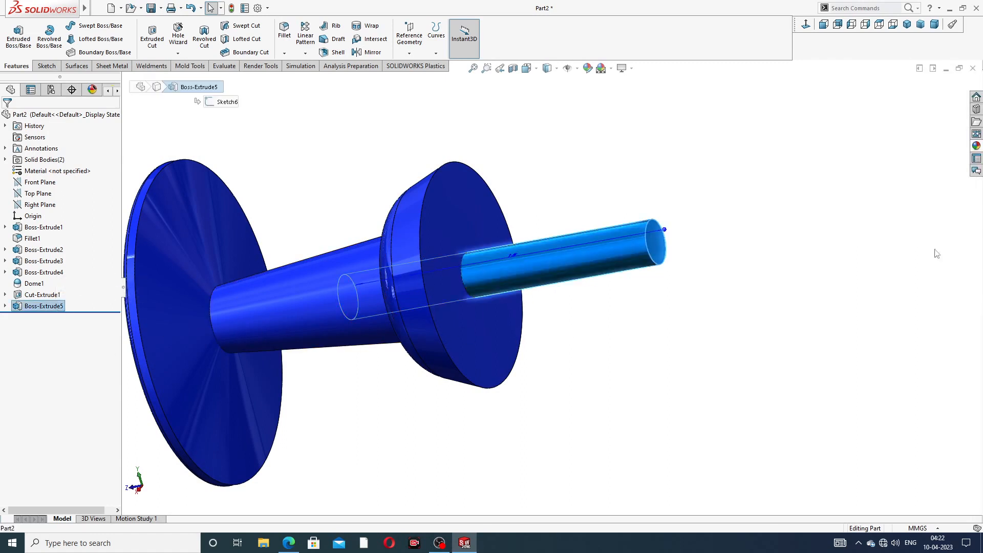
left_click(977, 145)
left_click(914, 330)
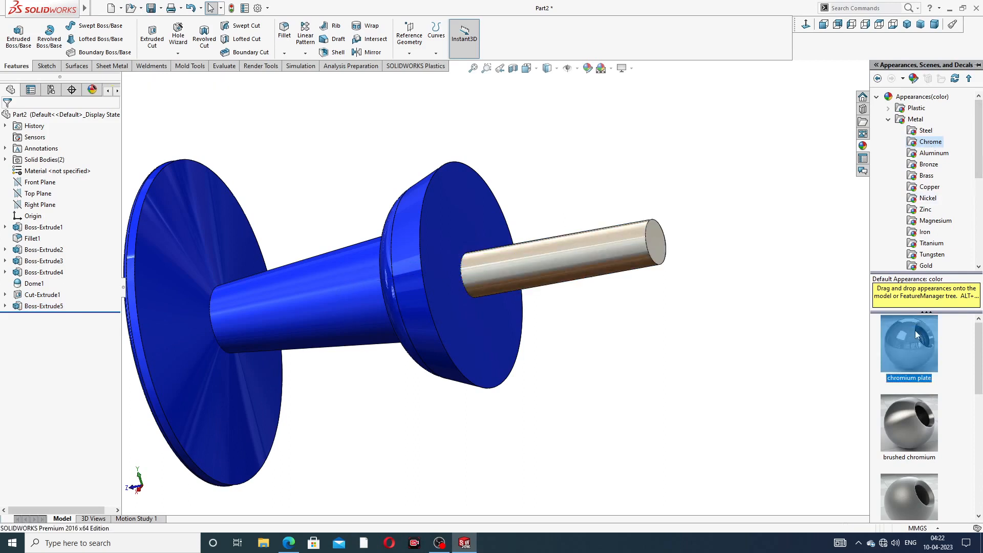
left_click(743, 337)
- Start a sketch on the pin's free end face and convert its circular edge into the sketch
scroll(729, 315, "up", 3)
middle_click_drag(588, 227, 538, 287)
scroll(560, 269, "down", 2)
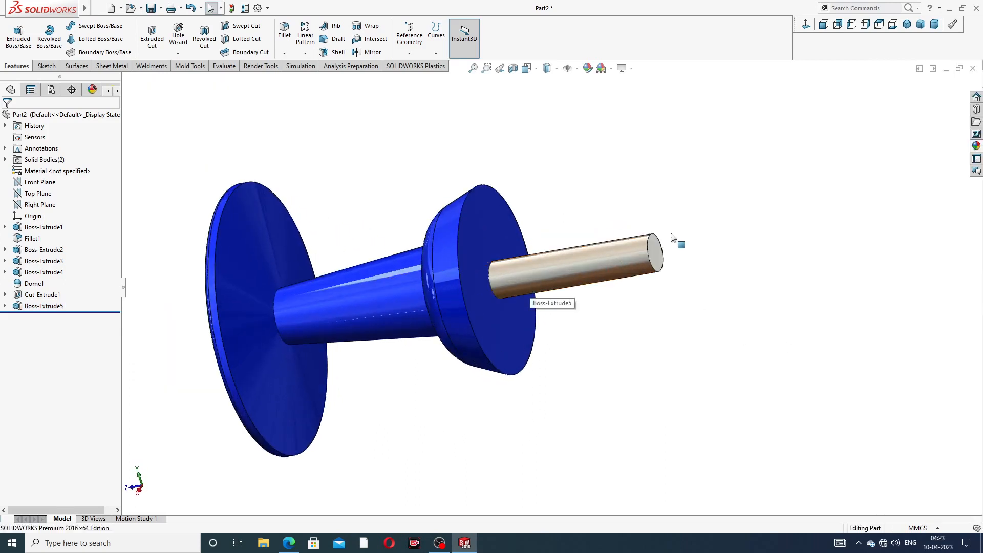
mouse_move(673, 241)
middle_mouse_down()
mouse_move(654, 235)
mouse_move(674, 233)
mouse_move(690, 246)
mouse_move(639, 254)
middle_mouse_up()
scroll(652, 257, "down", 3)
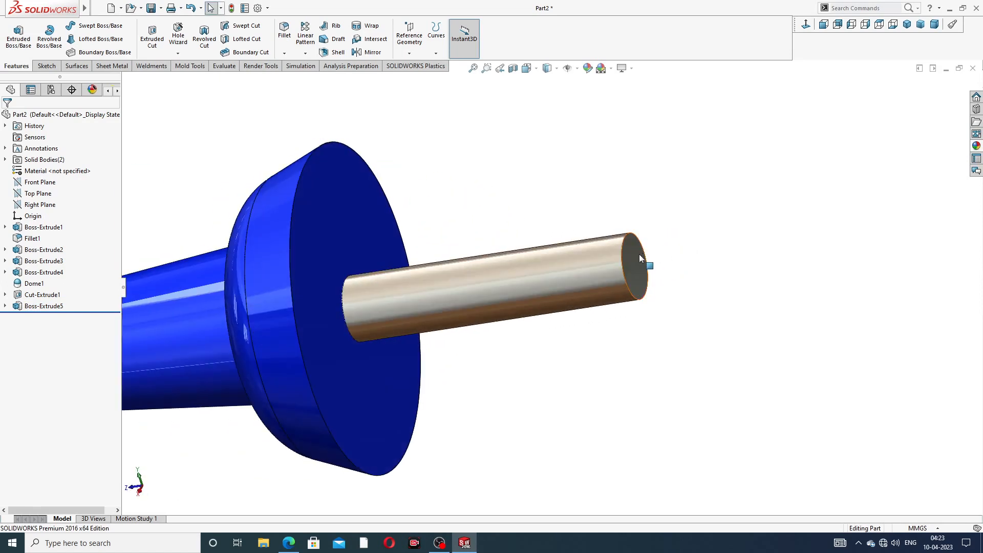
left_click(639, 254)
left_click(678, 225)
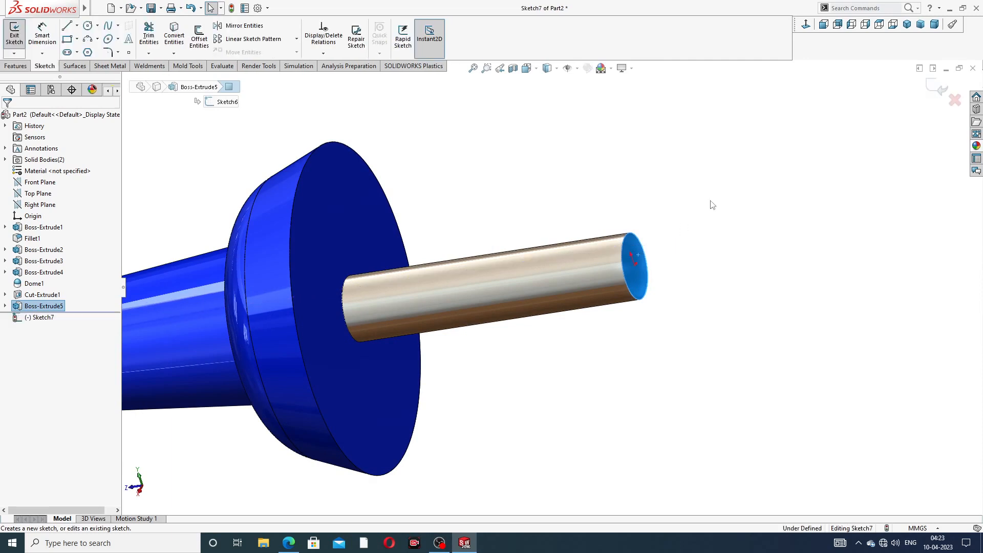
left_click(174, 35)
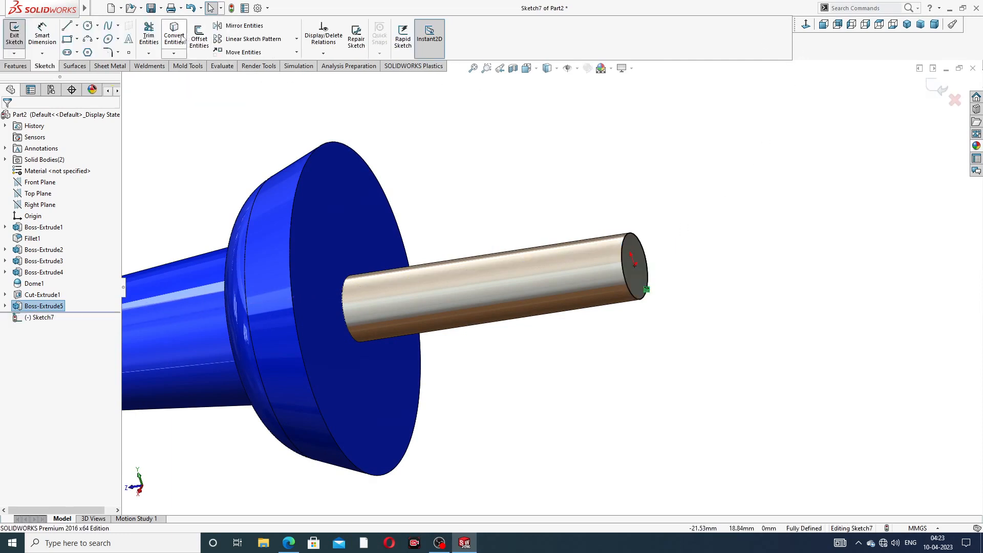
- Start a blind boss extrusion of the pin-end circle with a depth of 3 mm
left_click(15, 66)
left_click(18, 36)
scroll(531, 209, "up", 5)
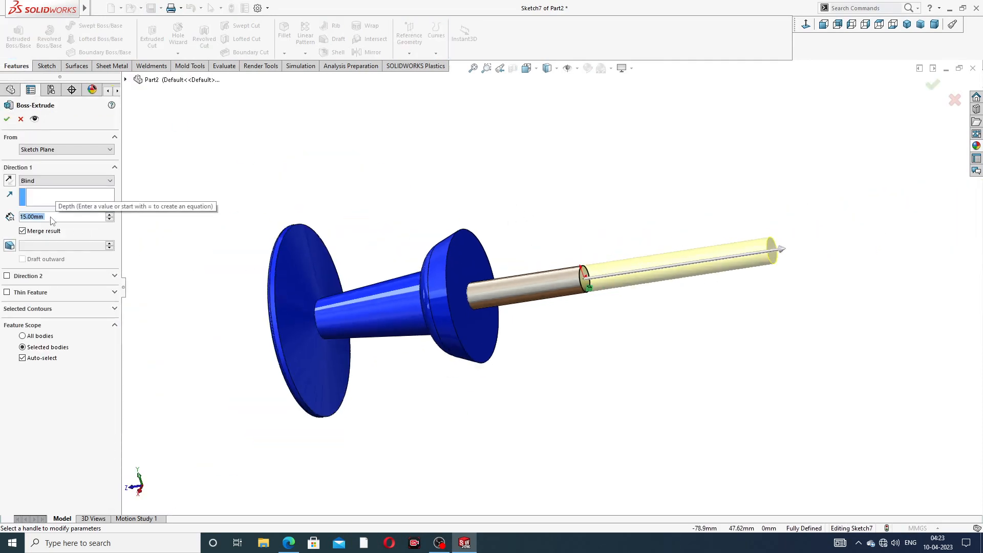
type("3")
key("Return")
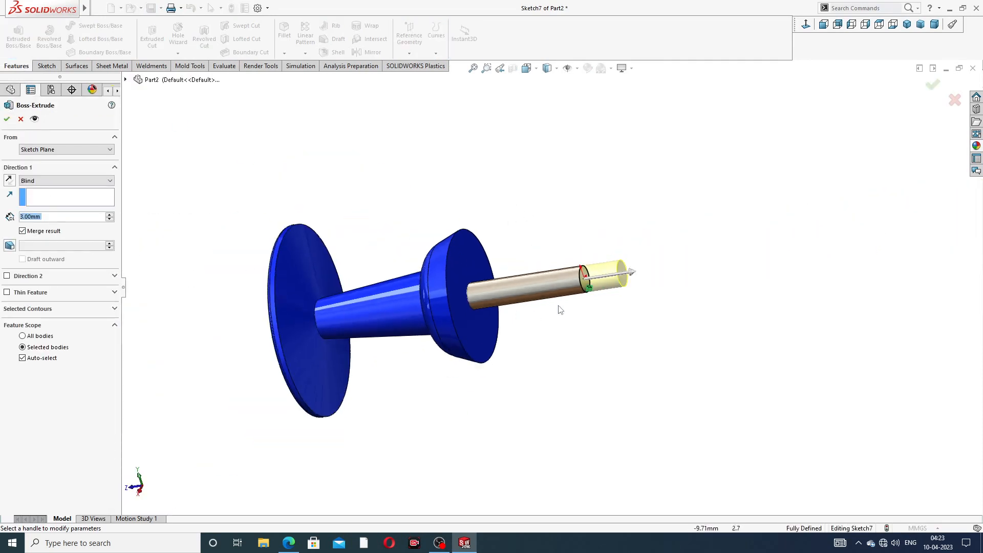
- Check the tip angle in the PIN DESIGN drawing, then complete the 3 mm pin-end extrusion with a 19° inward draft
left_click(9, 246)
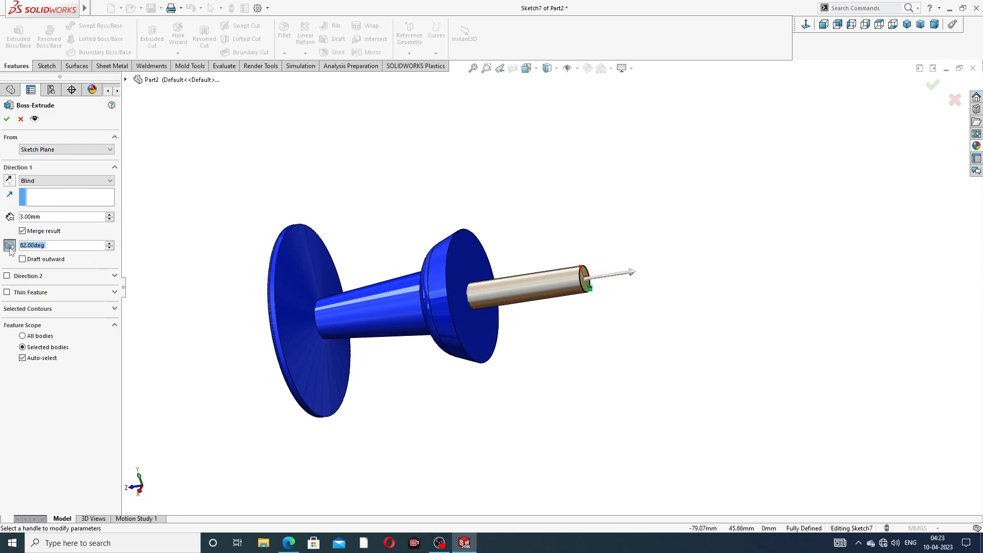
left_click(288, 542)
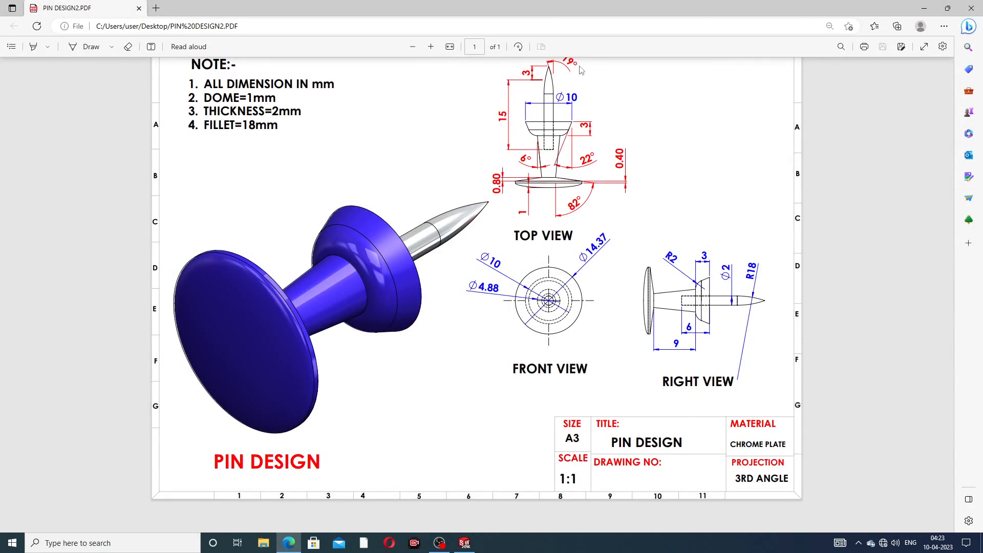
left_click(286, 541)
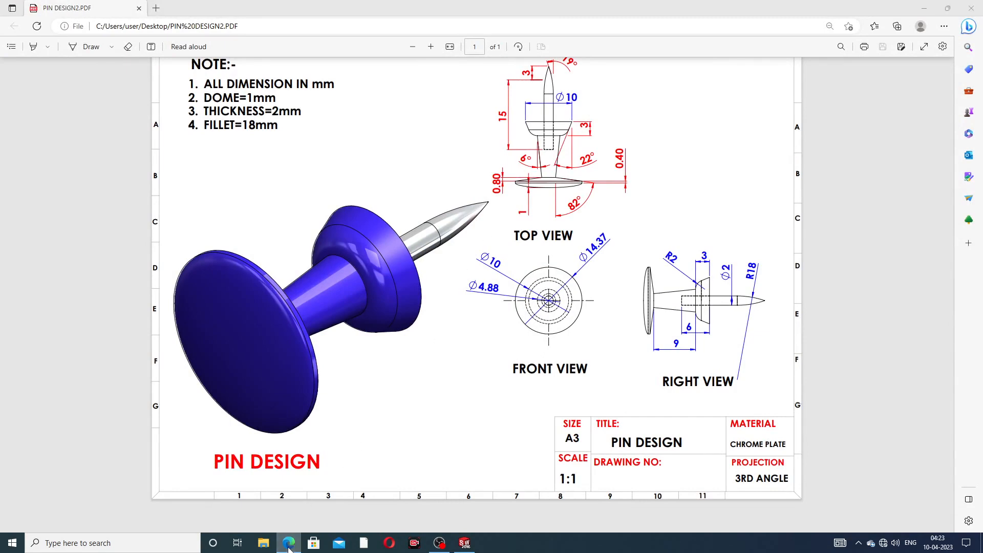
left_click(54, 248)
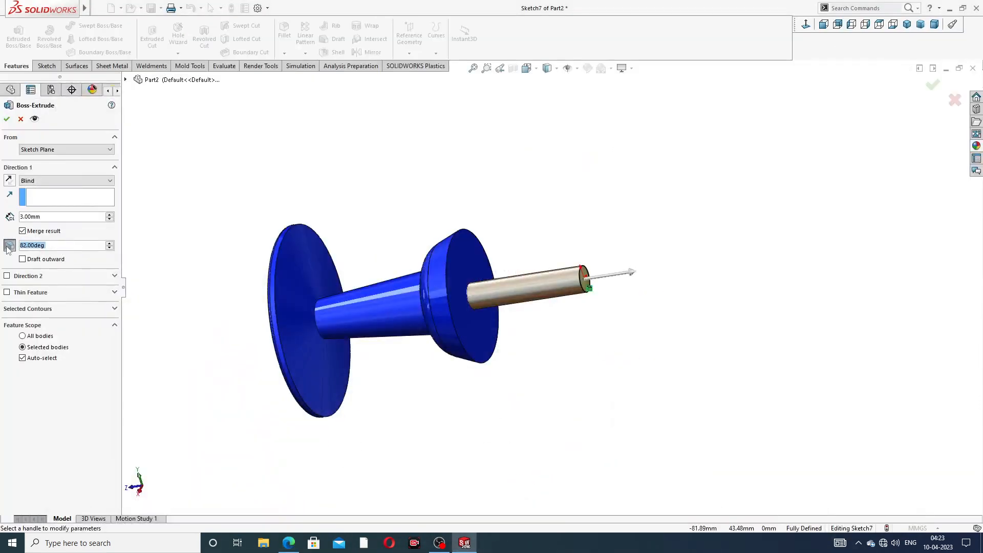
type("19")
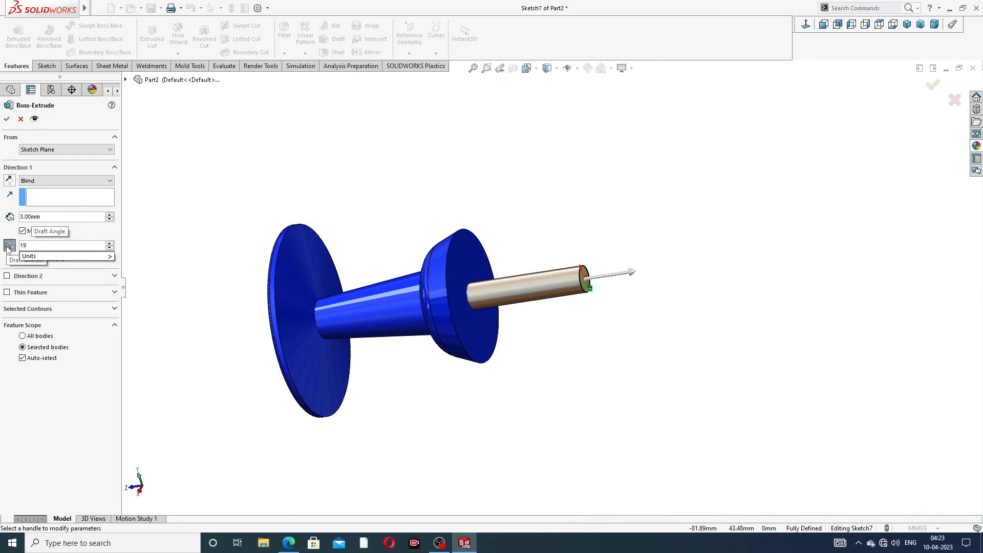
key("Return")
scroll(597, 264, "down", 2)
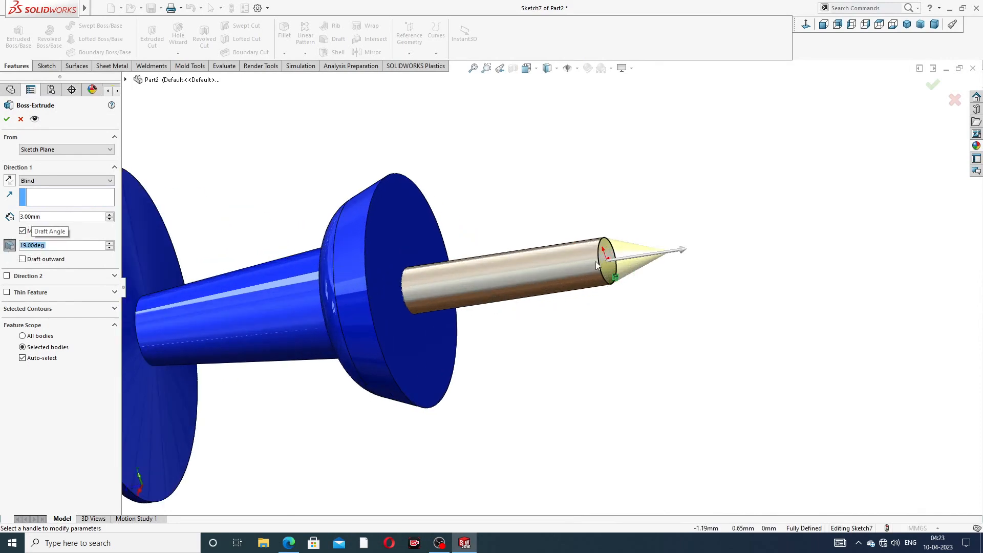
scroll(598, 261, "down", 2)
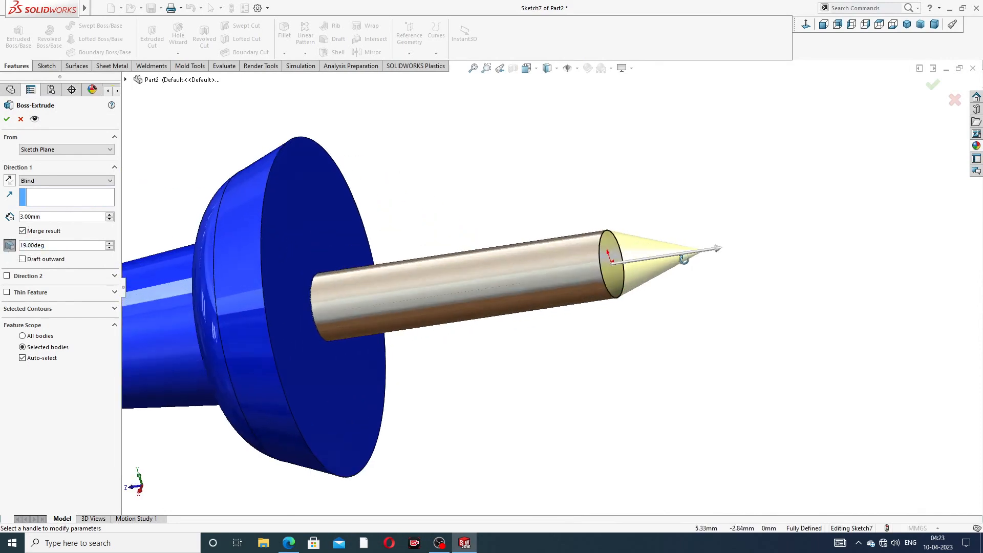
middle_click_drag(684, 259, 693, 276)
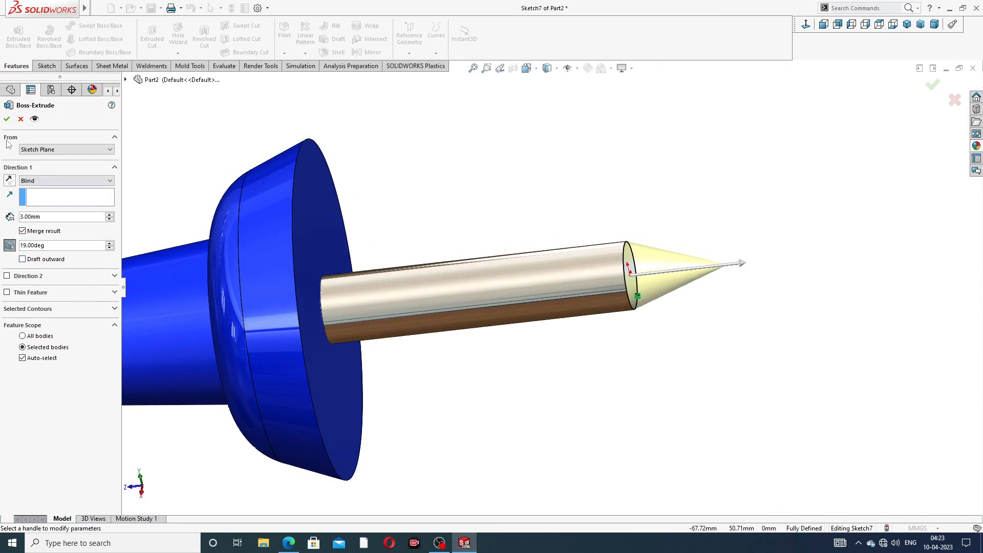
left_click(6, 119)
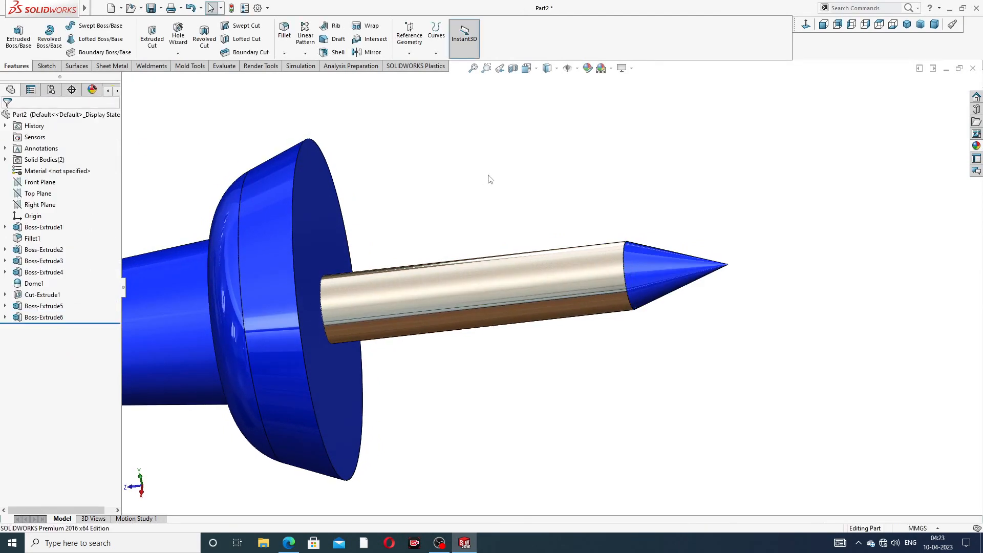
- Apply the chromium plate appearance to the conical tip extrusion
left_click(42, 318)
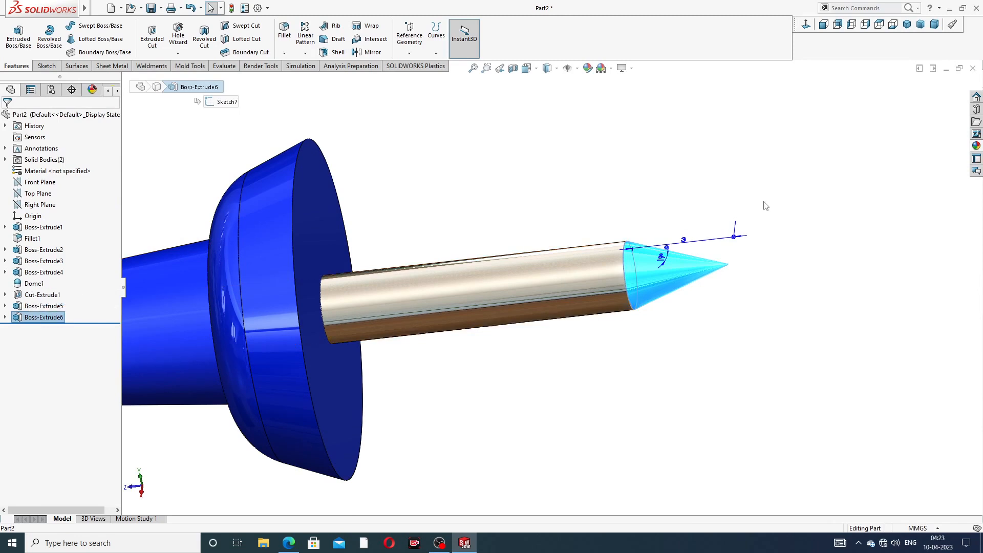
left_click(976, 145)
left_click(907, 337)
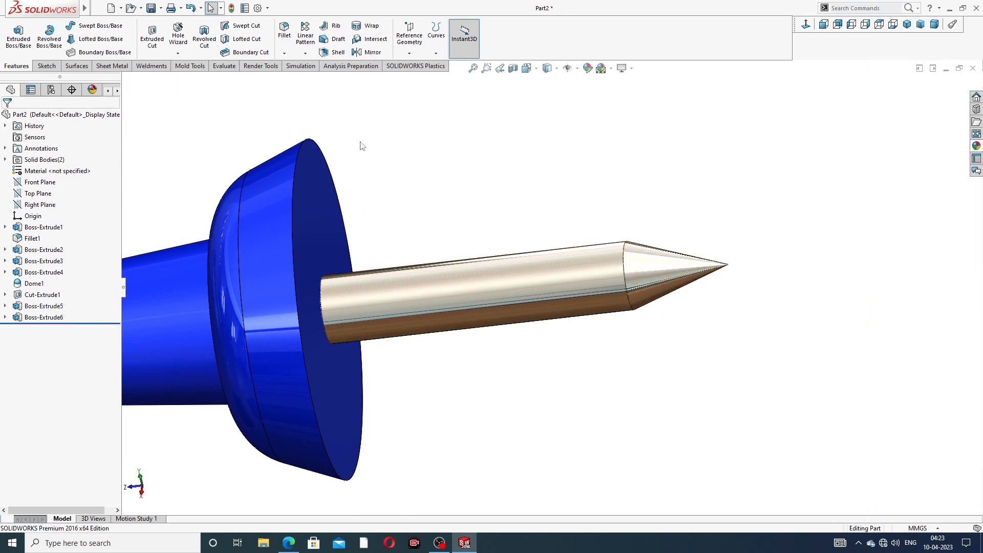
- Check the drawing and fillet the circular edge between the pin shaft and its conical tip with an 18 mm radius
scroll(386, 190, "up", 2)
left_click(289, 543)
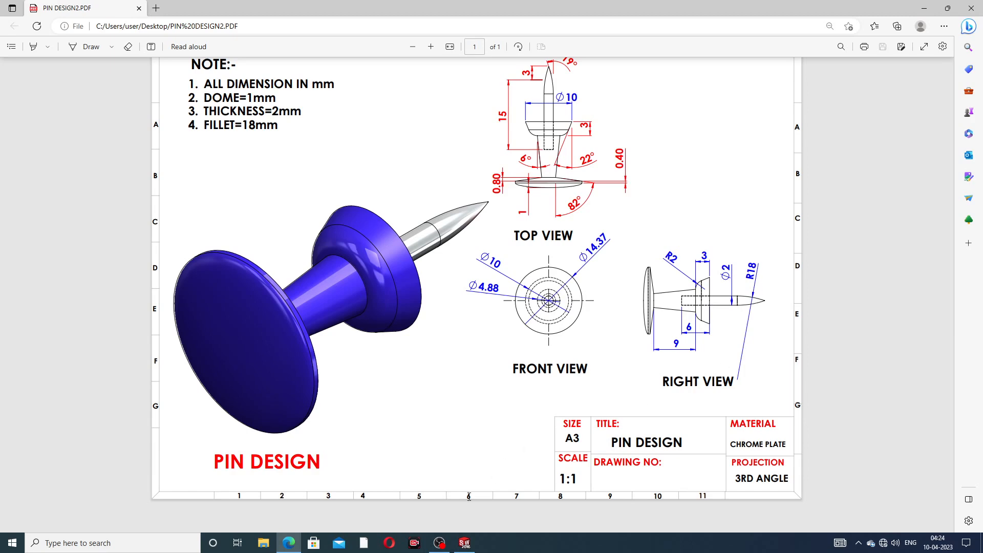
left_click(289, 542)
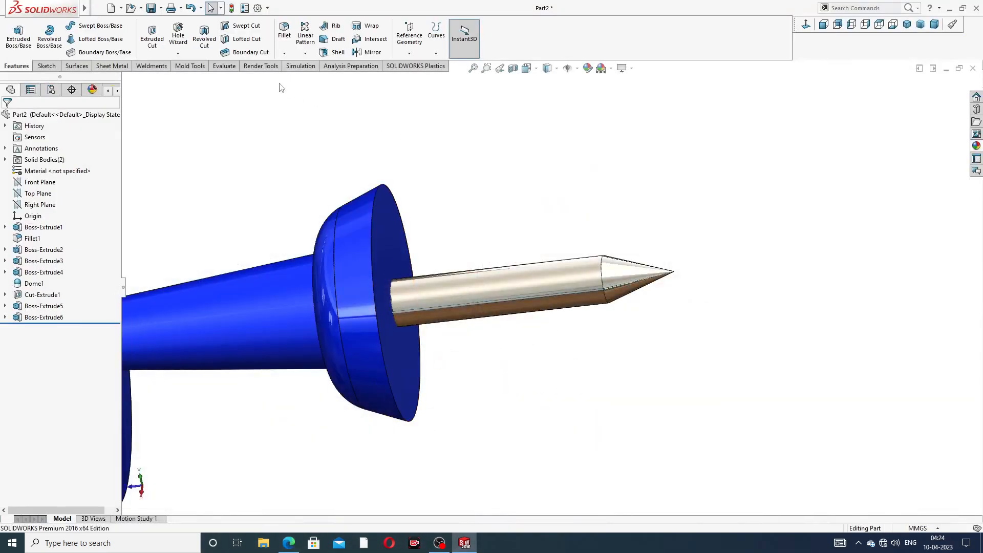
left_click(284, 31)
scroll(547, 286, "down", 3)
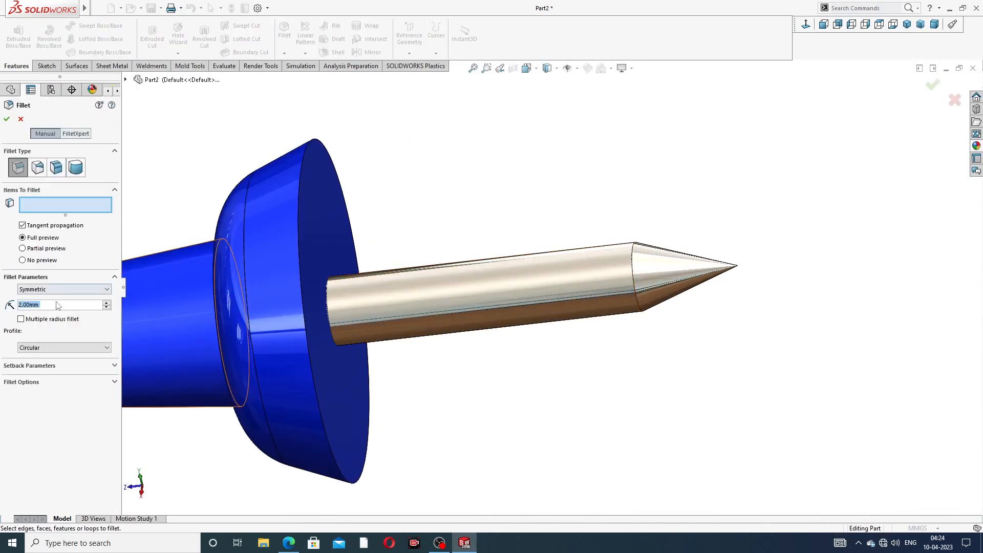
type("18")
key("Return")
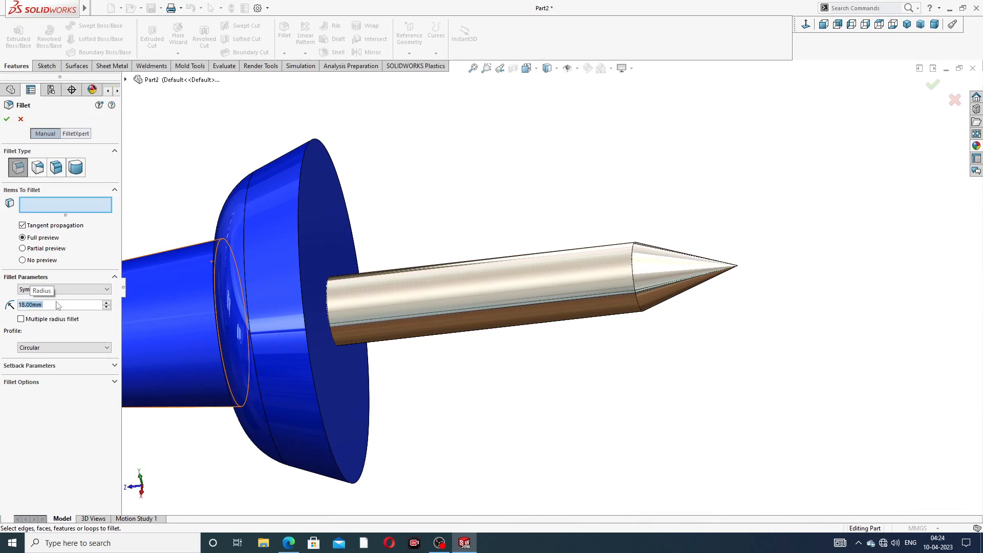
left_click(637, 261)
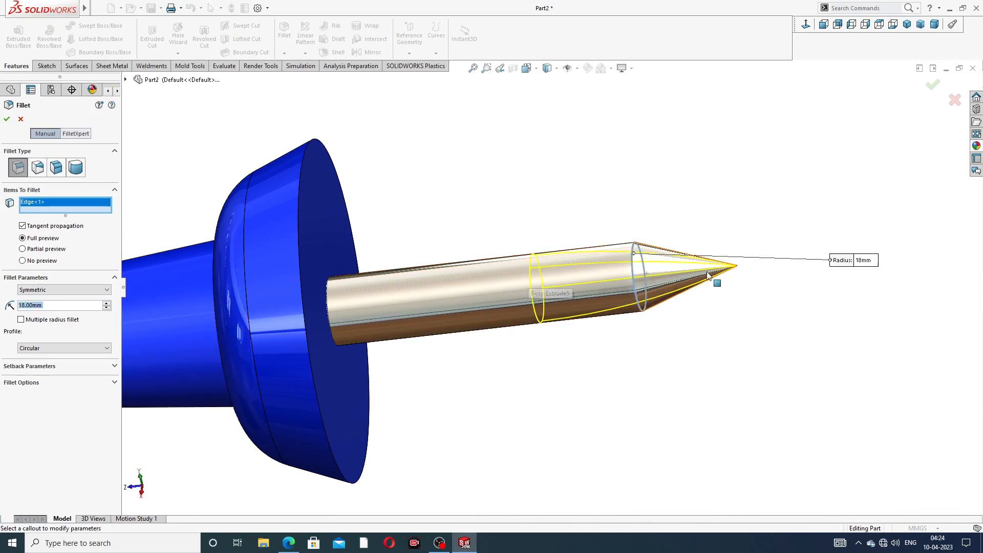
left_click(6, 119)
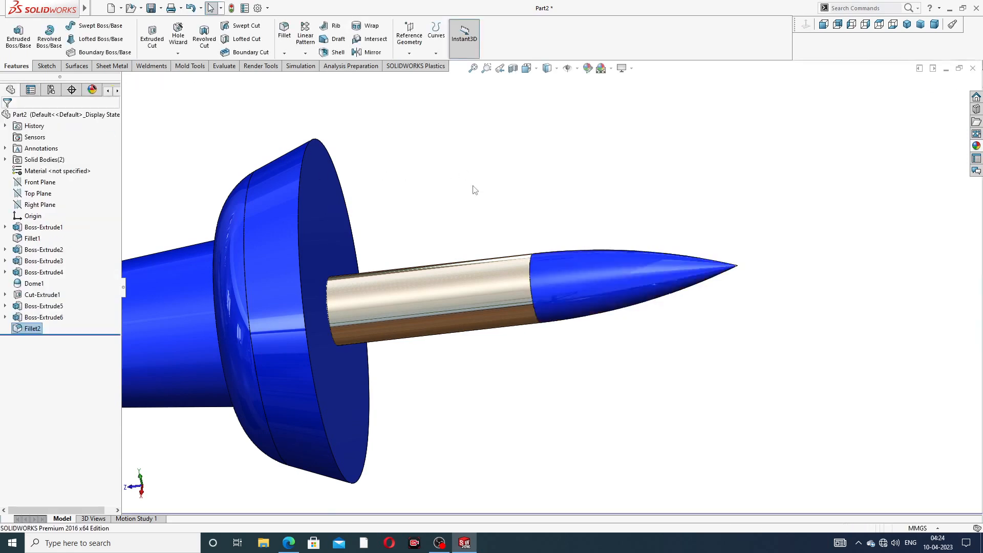
- Apply the chromium plate appearance to the 18 mm fillet feature at the pin's tip
left_click(33, 328)
left_click(32, 328)
left_click(976, 146)
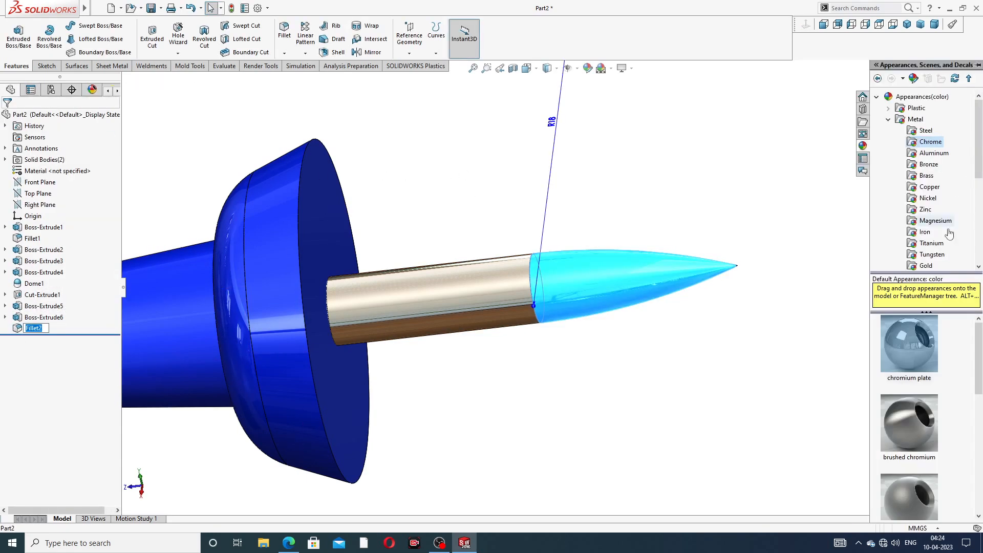
left_click(915, 335)
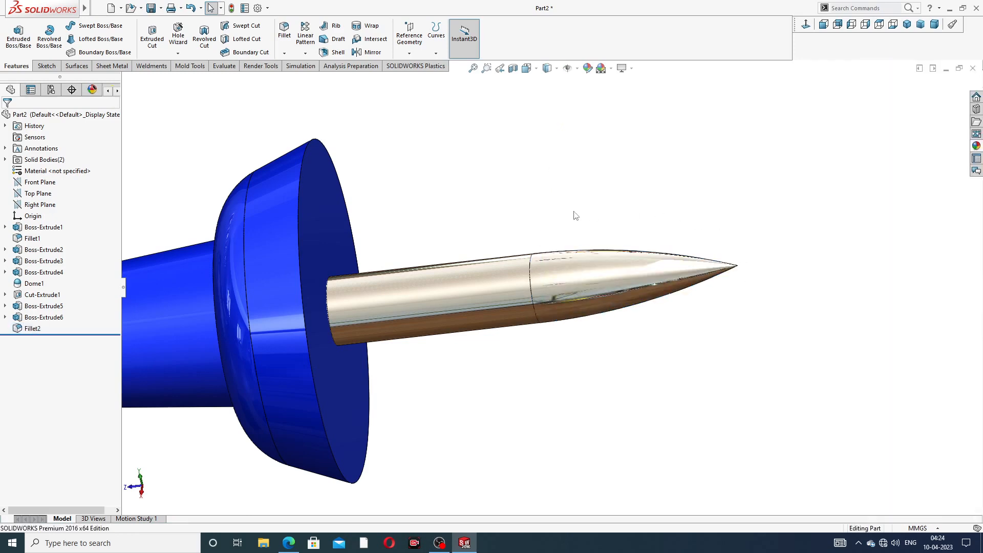
- Examine the completed push pin's head, stem, collar and metal tip from several angles
scroll(575, 213, "up", 5)
scroll(498, 328, "down", 3)
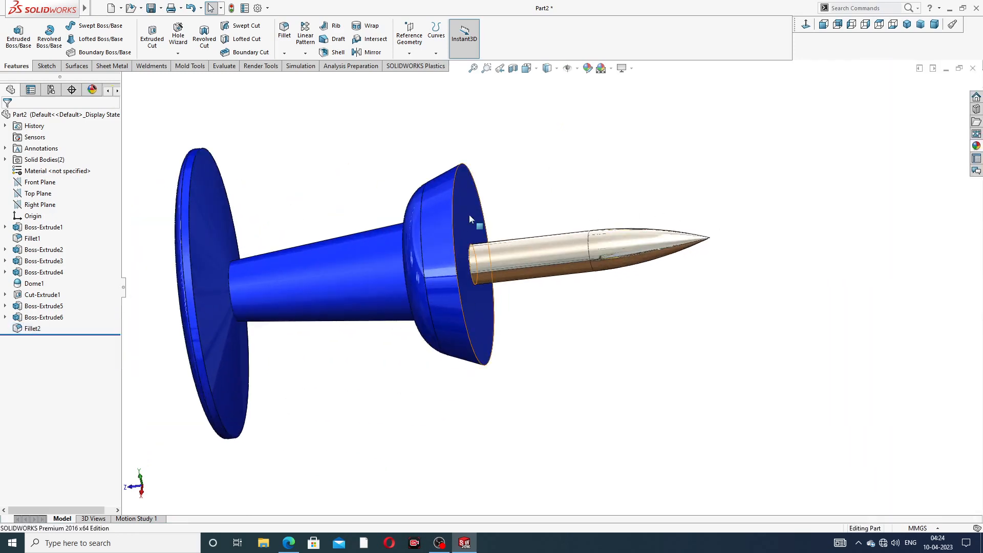
middle_click_drag(468, 213, 494, 222)
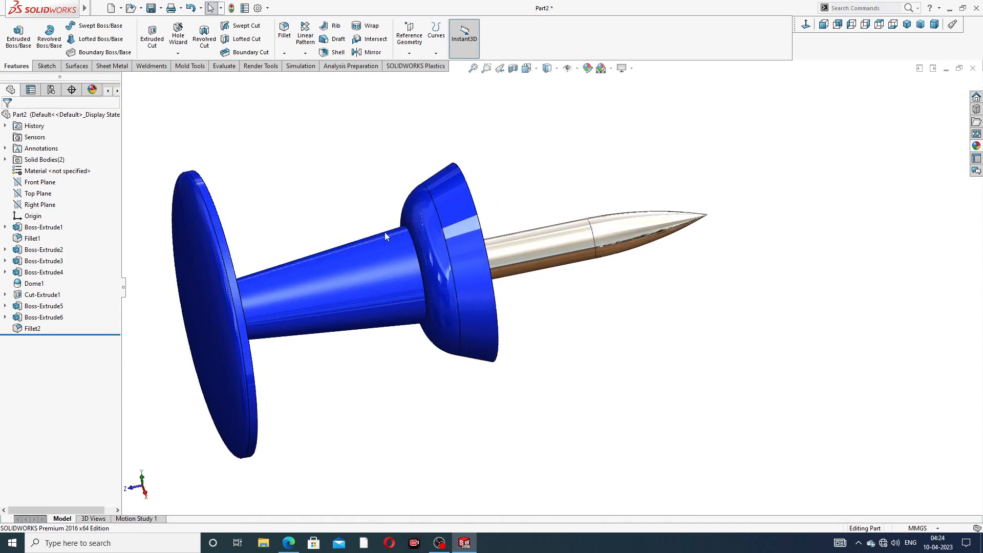
middle_click_drag(385, 232, 394, 260)
scroll(394, 260, "down", 2)
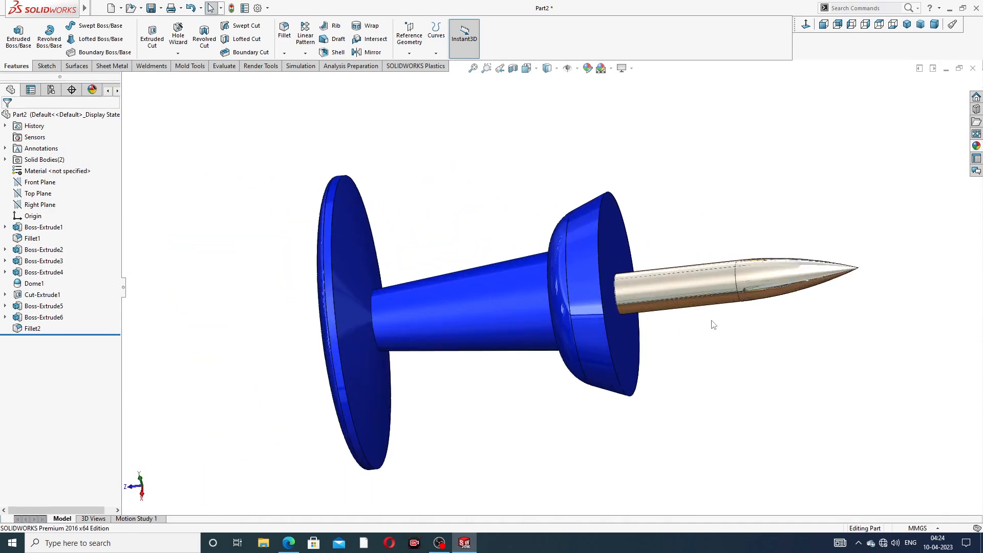
mouse_move(714, 325)
middle_mouse_down()
mouse_move(730, 340)
mouse_move(698, 314)
mouse_move(713, 307)
middle_mouse_up()
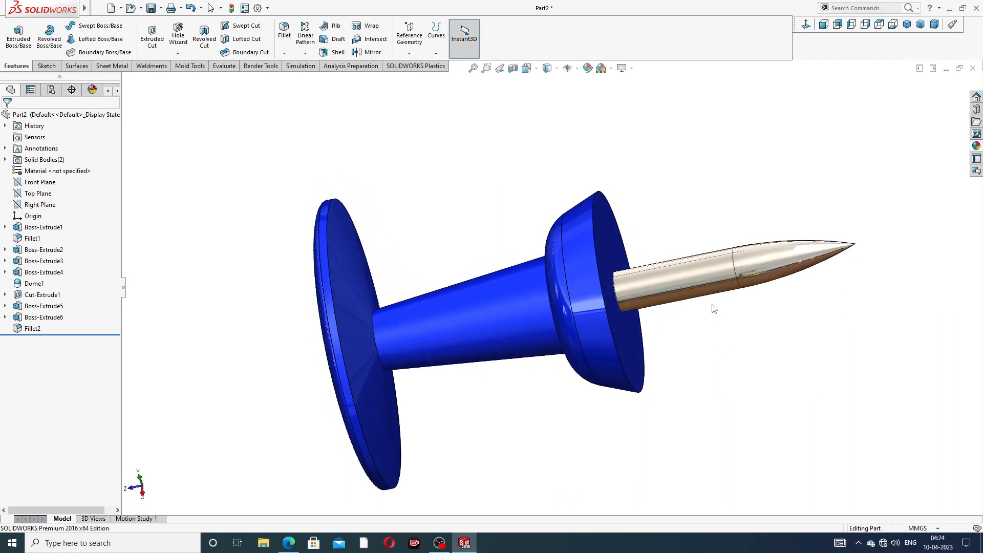
scroll(625, 361, "up", 1)
scroll(626, 373, "down", 1)
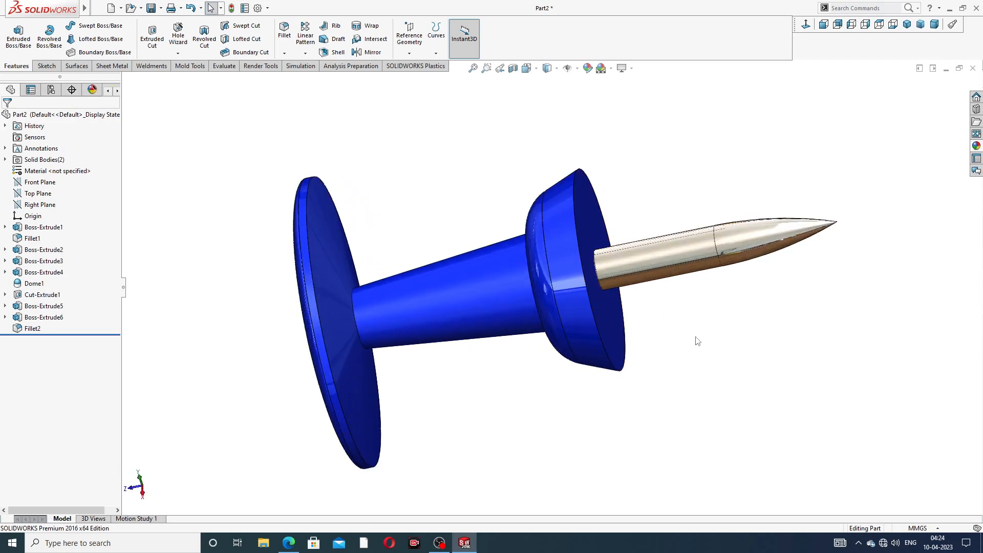
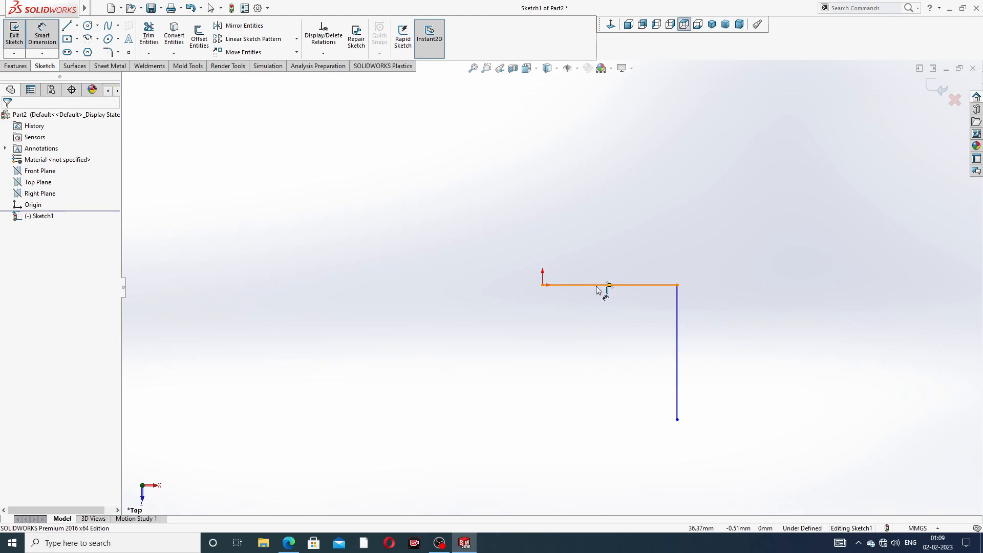
- Dimension the horizontal sketch line starting at the origin as 42 mm and end dimensioning
left_click(609, 265)
type("42")
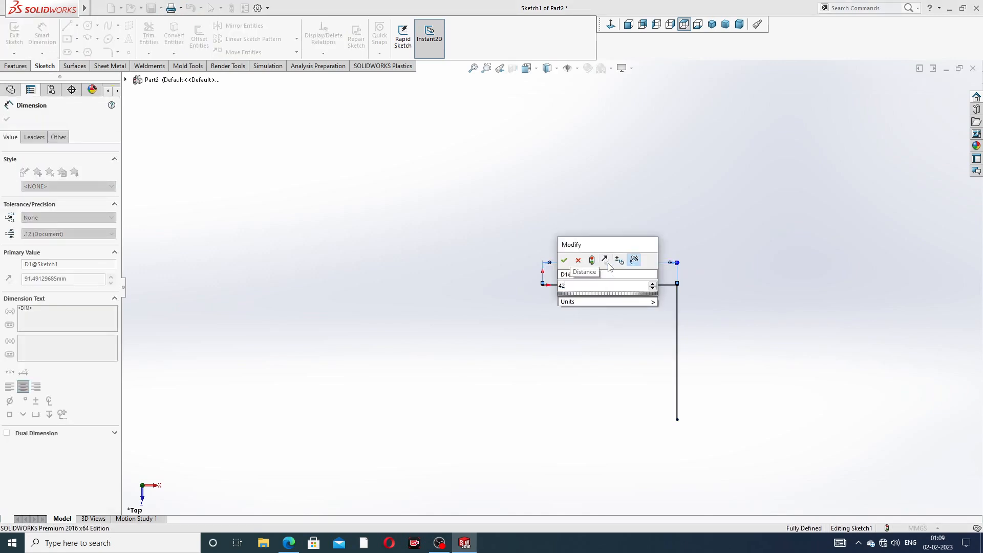
key("Return")
right_click(683, 205)
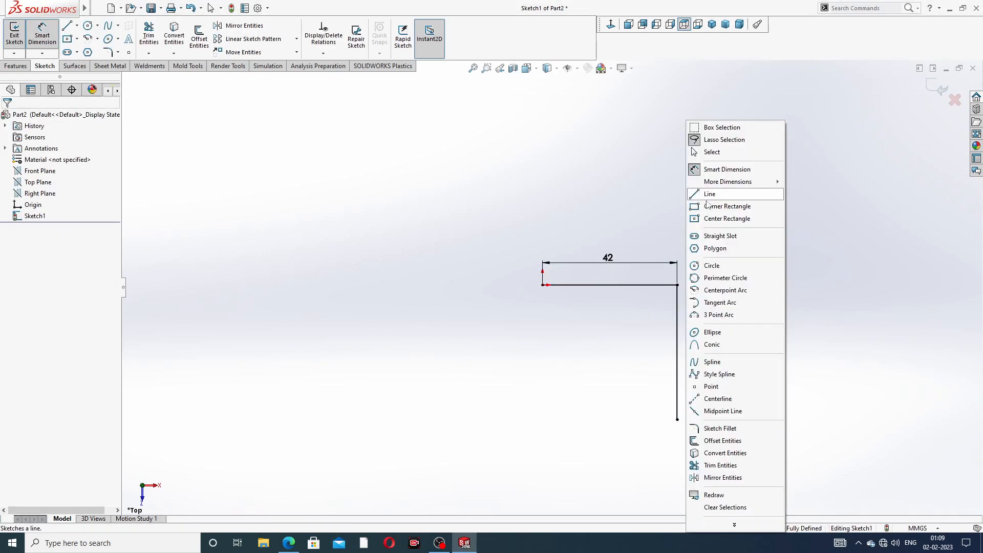
left_click(716, 153)
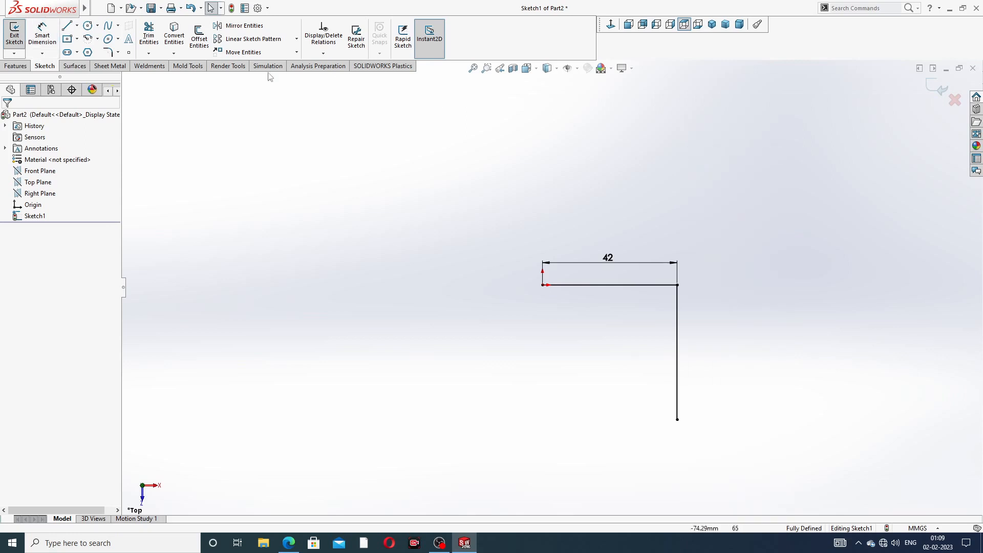
- Round the corner between the horizontal and vertical lines with an 18 mm sketch fillet and check the PIPE ELBOW drawing
left_click(119, 52)
left_click(118, 52)
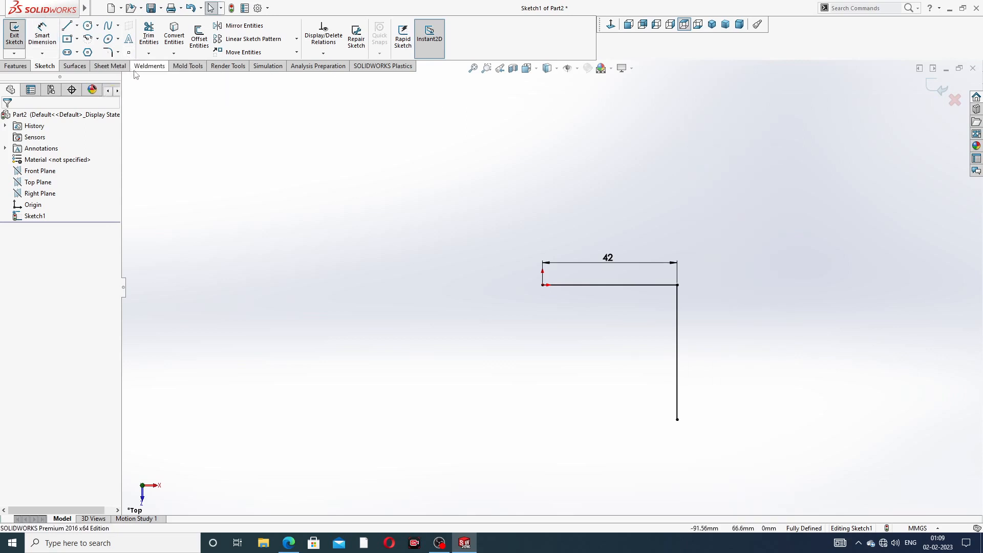
left_click(118, 53)
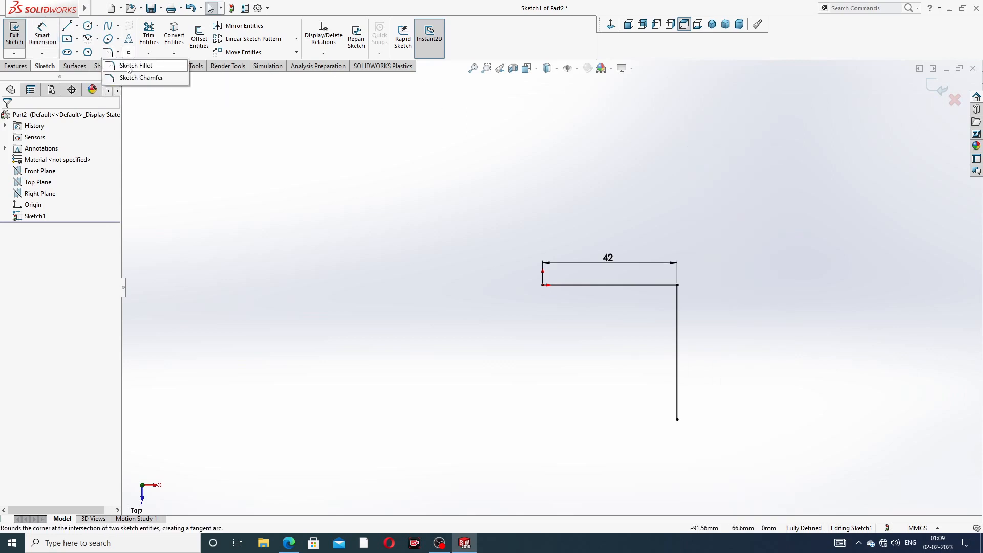
left_click(135, 63)
left_click(677, 285)
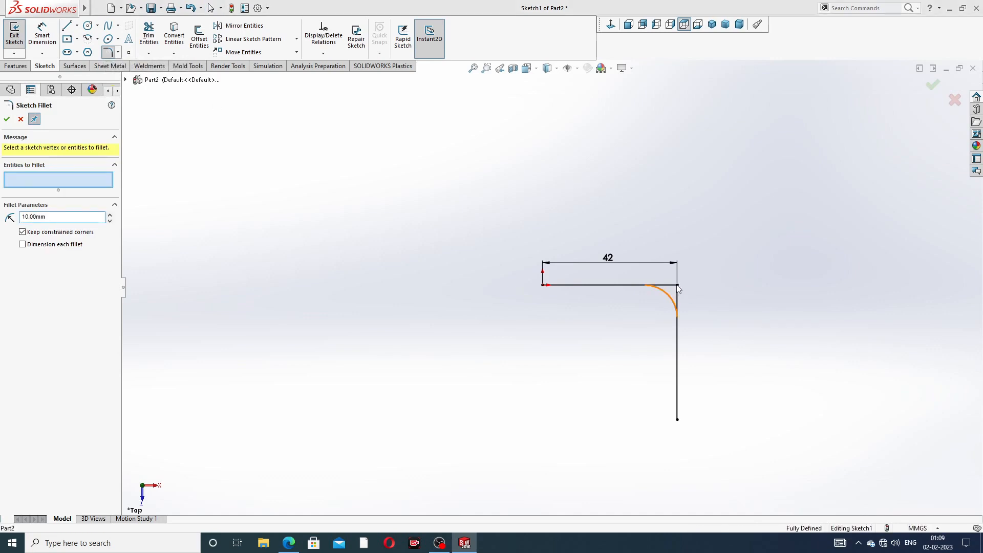
left_click(509, 276)
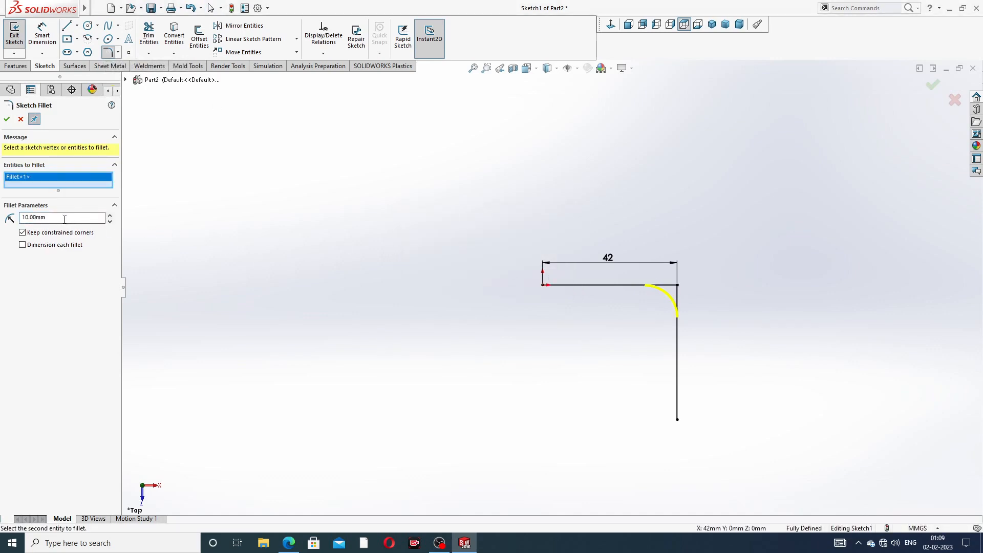
type("18")
left_click(5, 121)
left_click(7, 119)
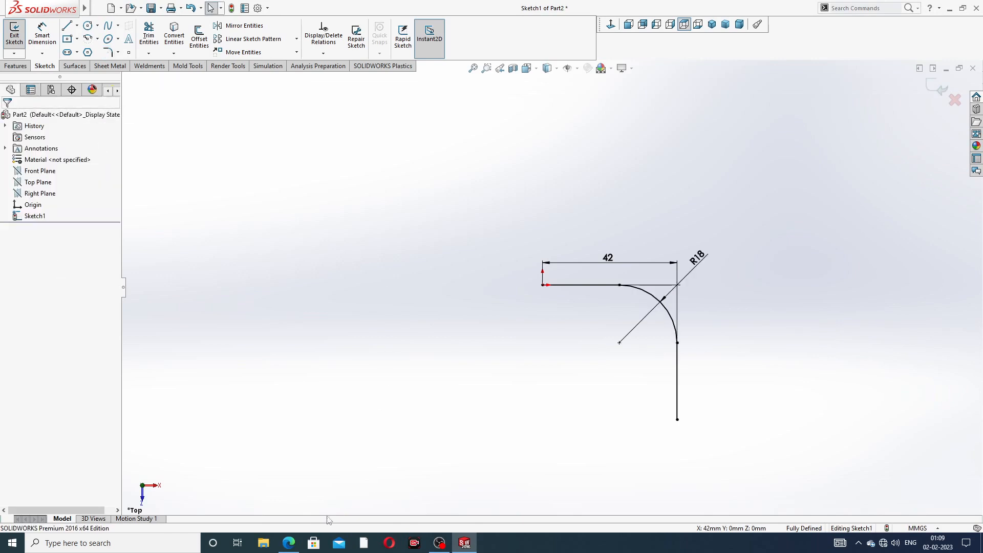
left_click(288, 542)
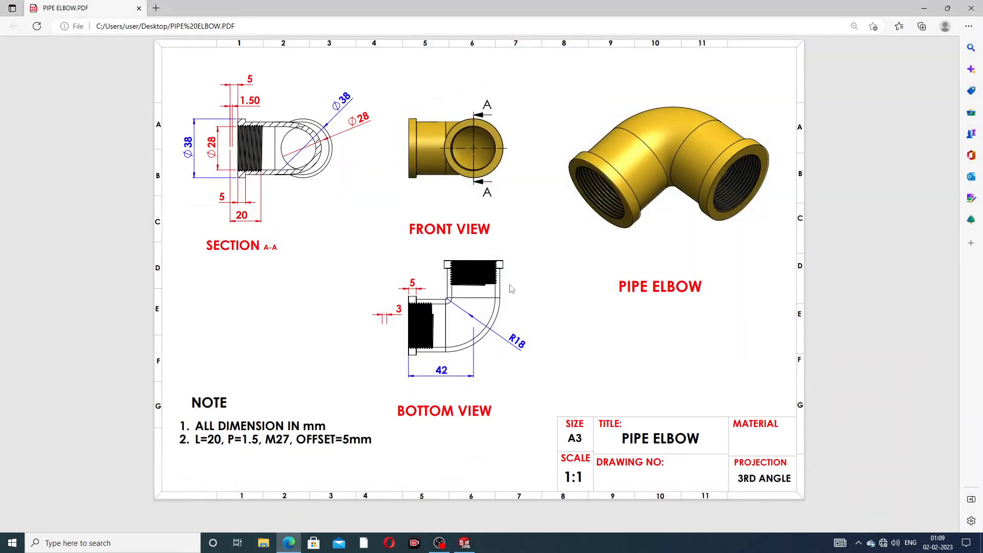
left_click(297, 546)
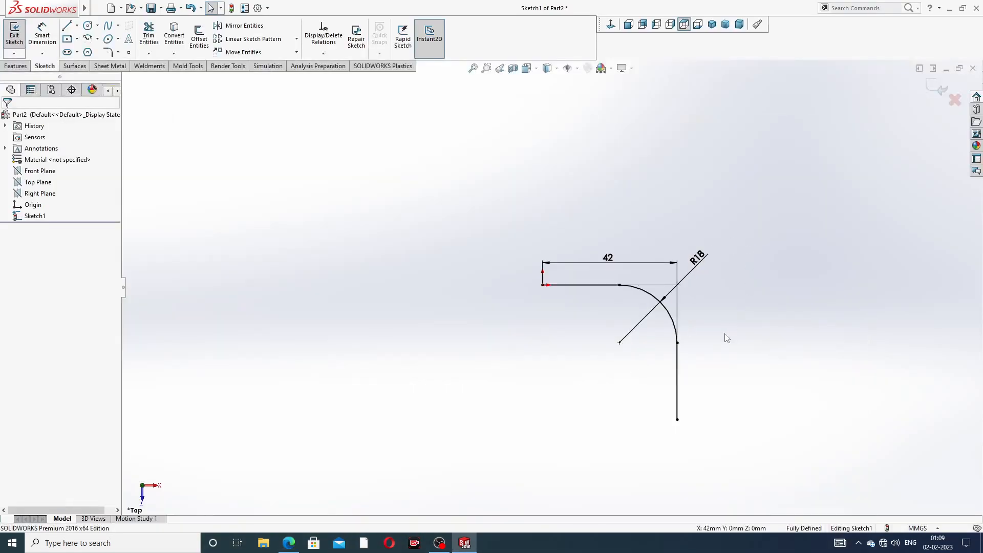
- Finish the path sketch and set up a swept boss with a circular profile along it
scroll(724, 334, "up", 2)
scroll(669, 335, "down", 2)
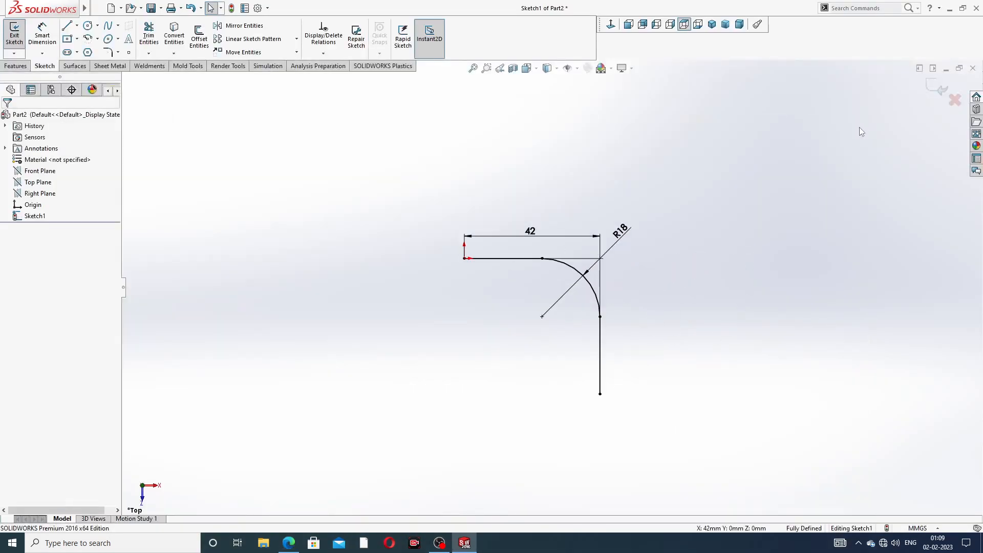
left_click(934, 89)
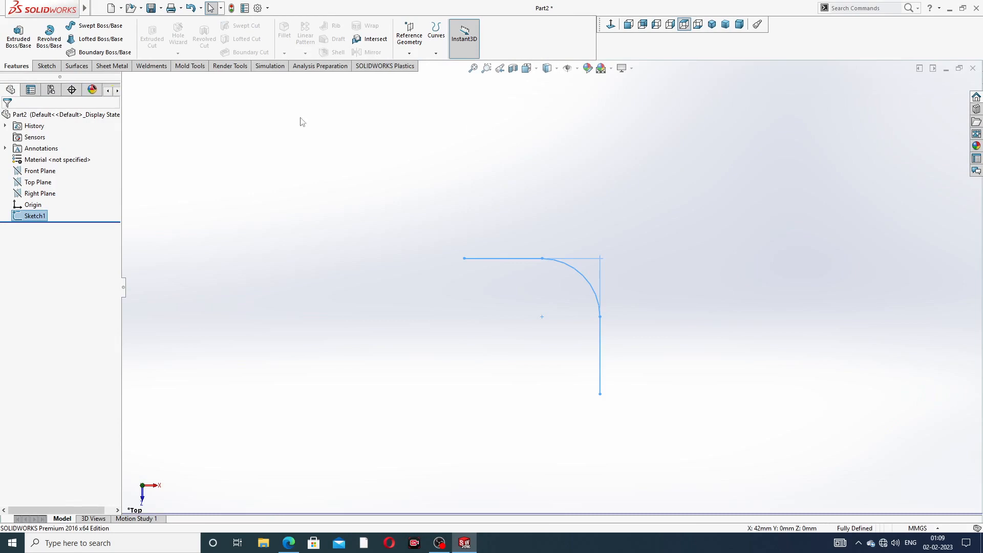
left_click(101, 27)
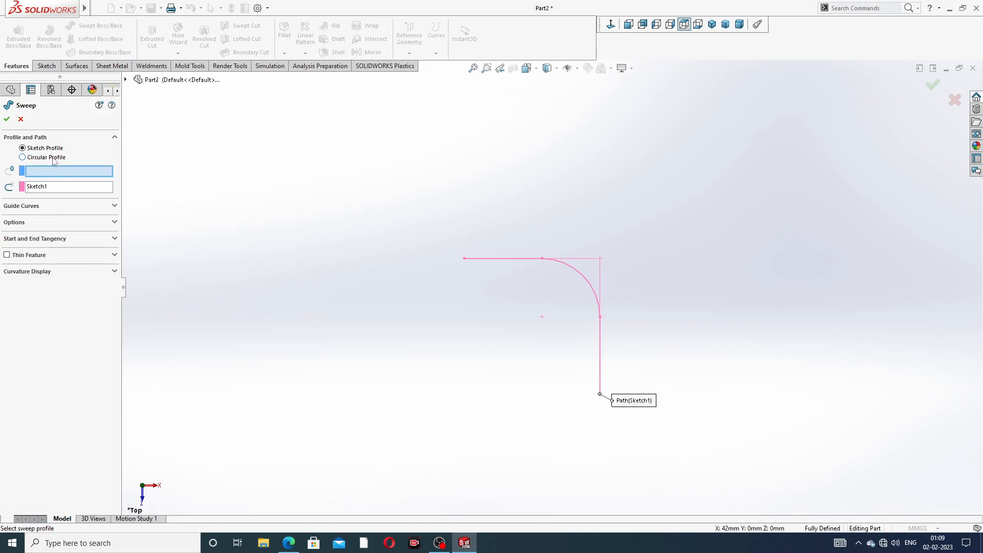
left_click(55, 158)
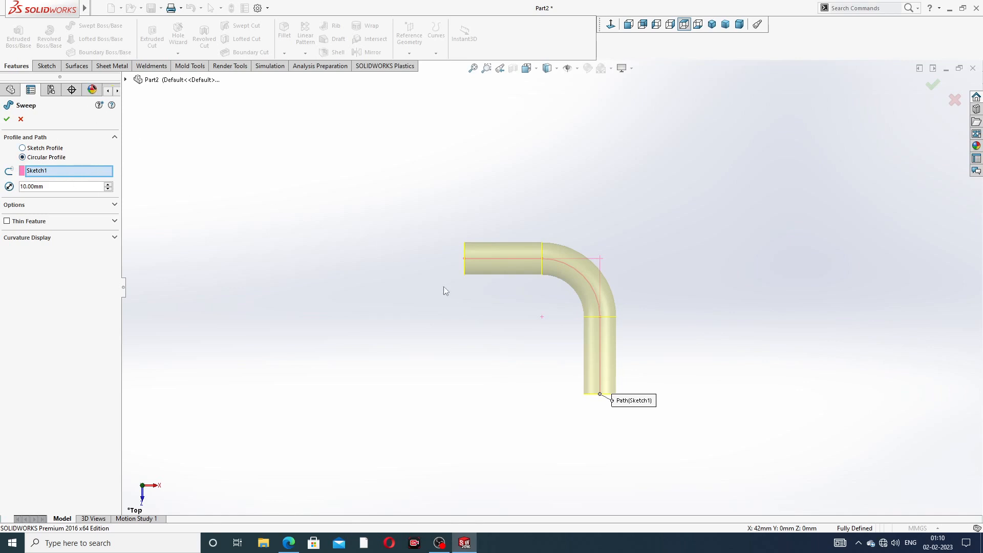
scroll(558, 358, "down", 2)
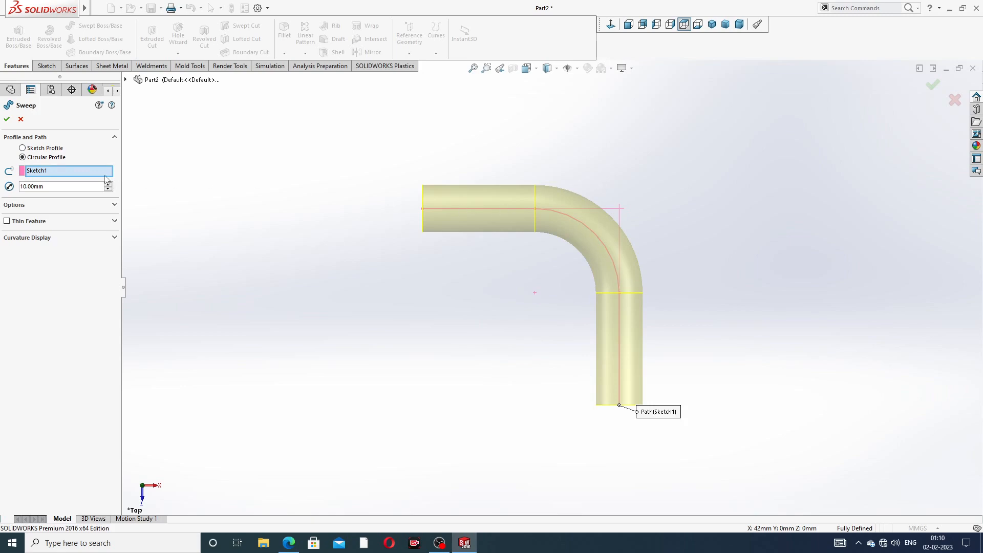
middle_click_drag(252, 226, 321, 245)
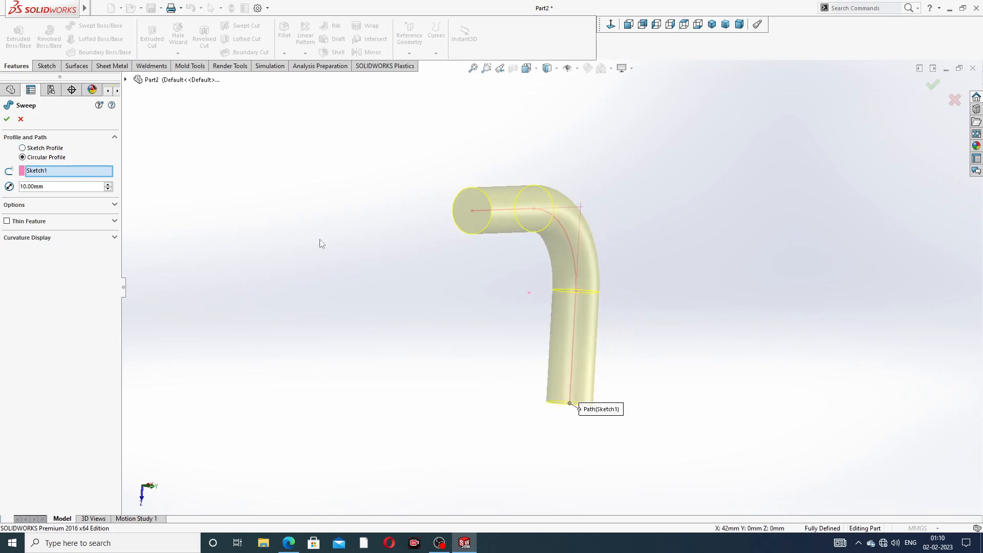
- Check the pipe diameter in the PIPE ELBOW drawing and set the sweep's circular profile to 28 mm
left_click(288, 542)
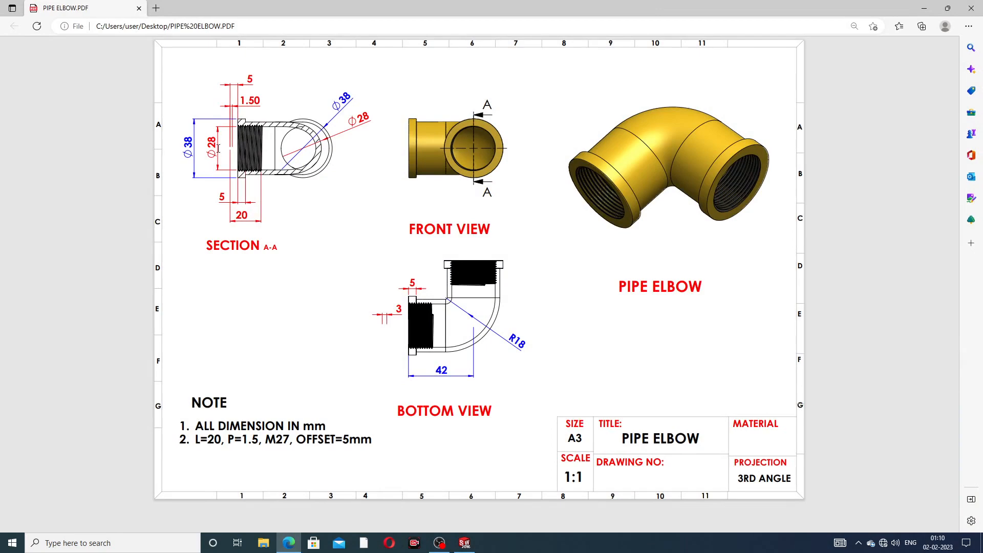
left_click(288, 542)
left_click(58, 186)
type("28")
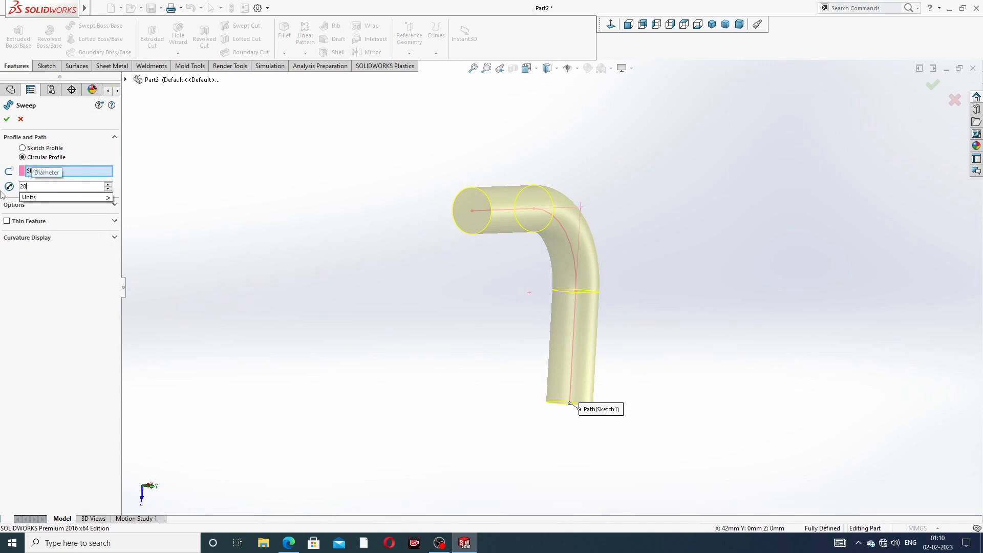
key("Return")
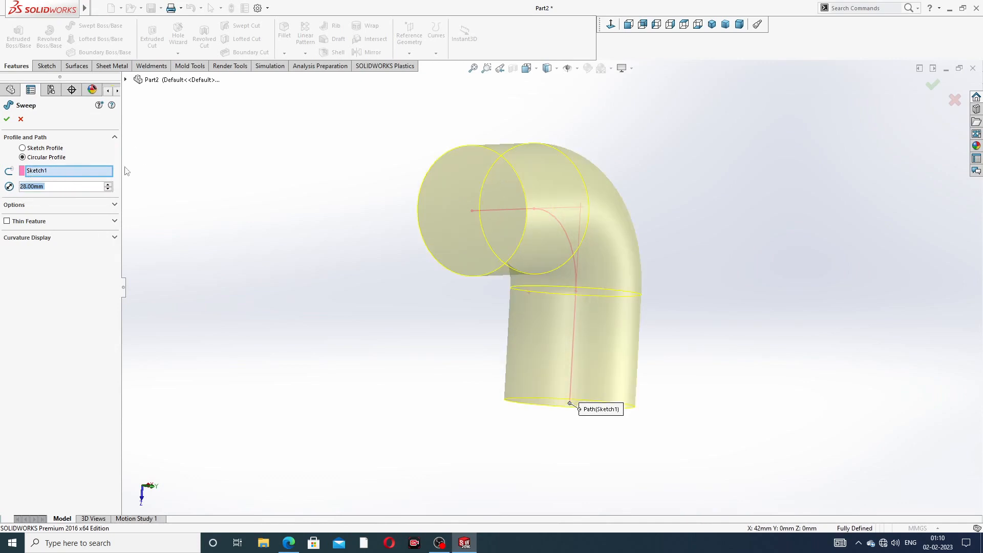
- Check the wall thickness in the drawing and make the sweep a one-direction thin feature with a 3 mm wall
left_click(292, 546)
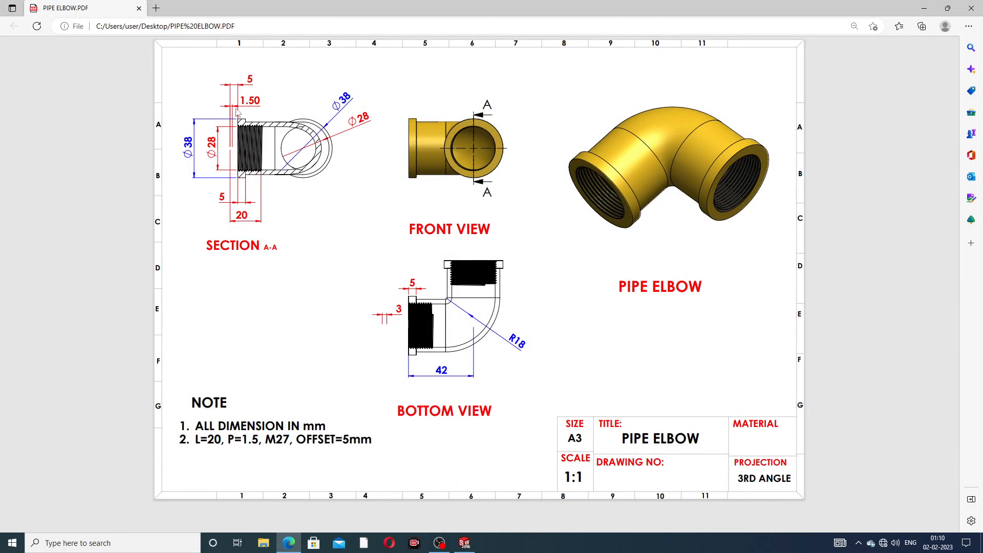
left_click(288, 542)
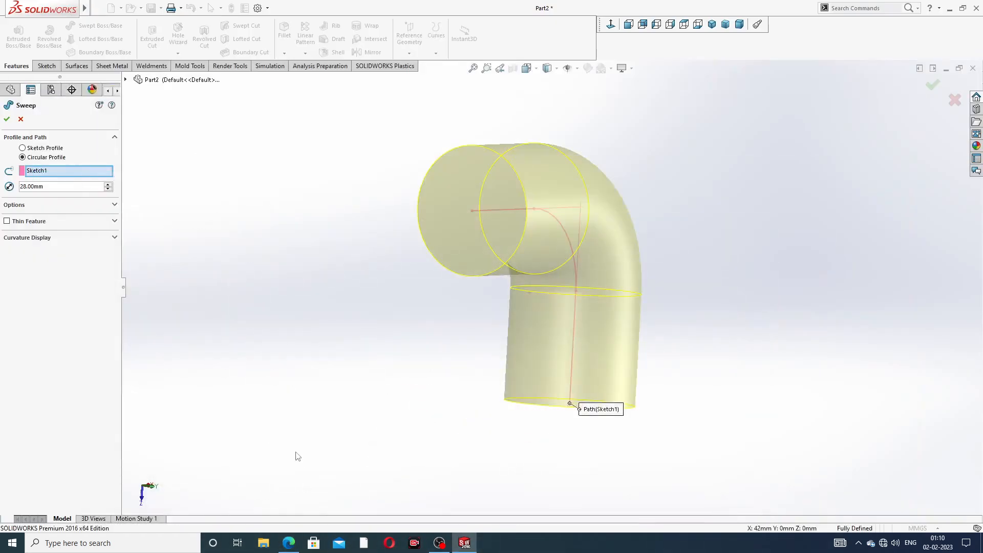
left_click(7, 221)
double_click(46, 250)
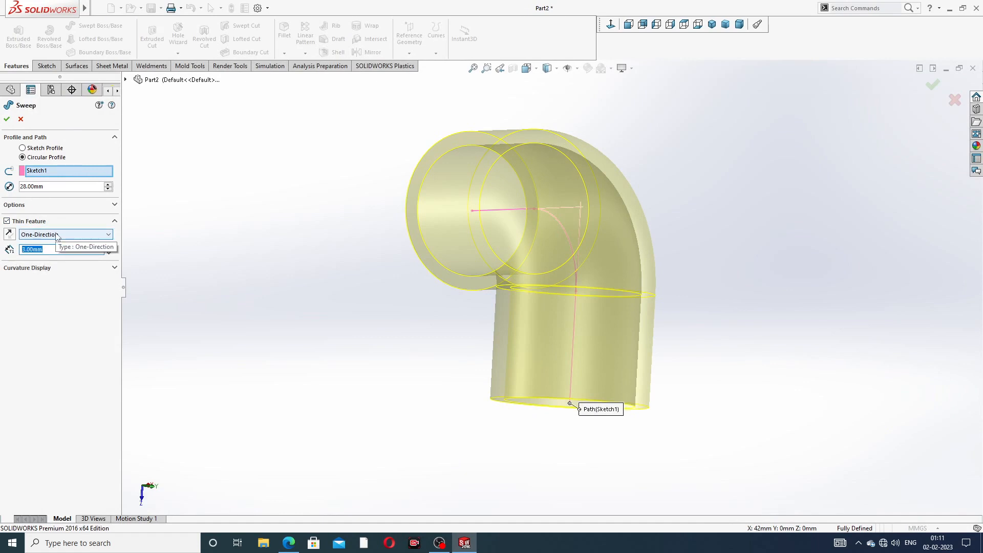
- Compare the inward and outward wall directions, keep the wall outside the 28 mm diameter, and complete the thin sweep
left_click(11, 234)
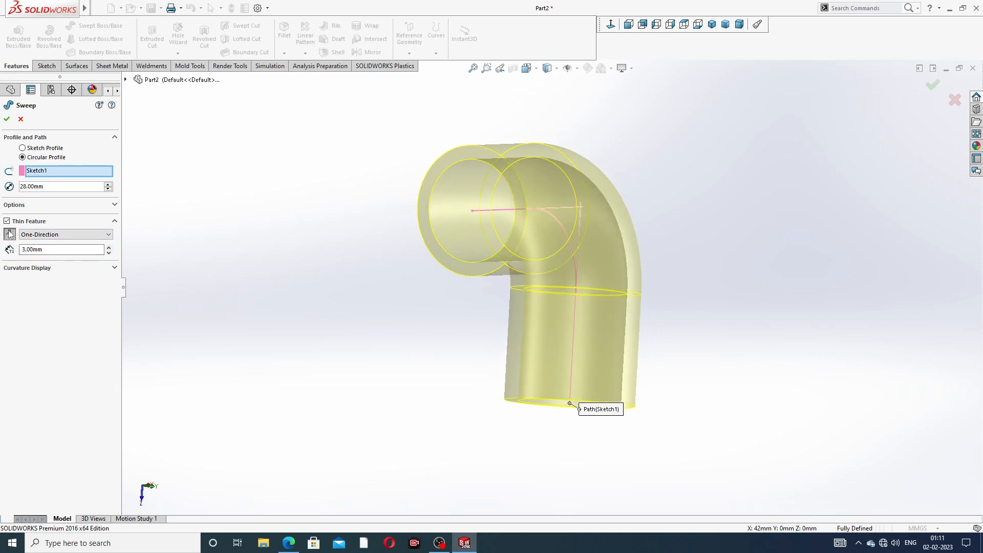
left_click(8, 230)
middle_click_drag(396, 272, 351, 260)
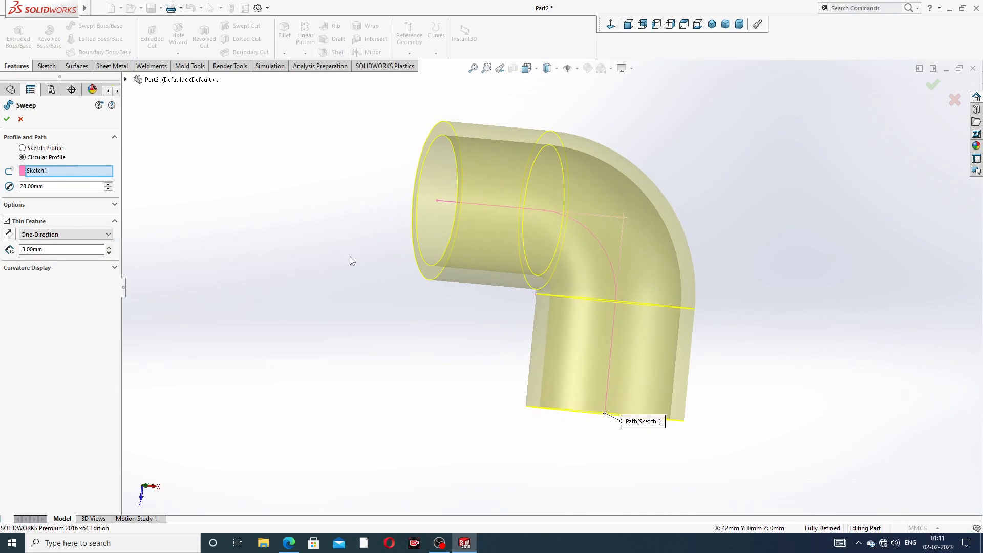
left_click(9, 234)
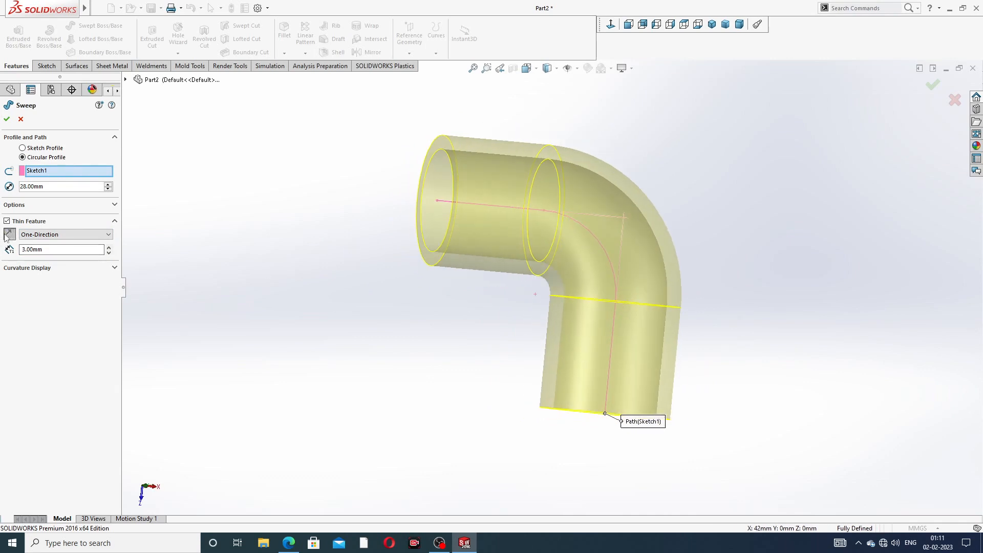
left_click(6, 236)
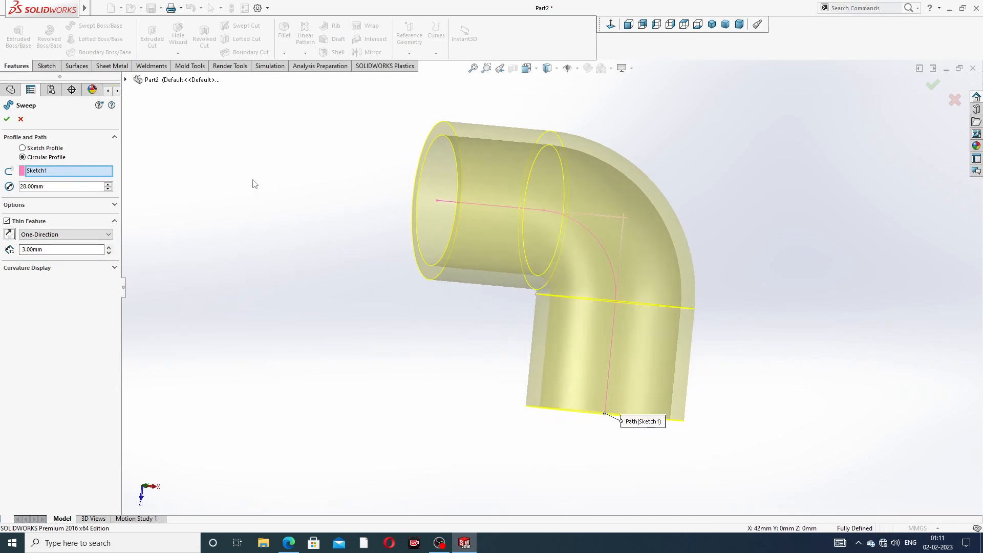
mouse_move(366, 209)
middle_mouse_down()
mouse_move(352, 175)
mouse_move(372, 200)
middle_mouse_up()
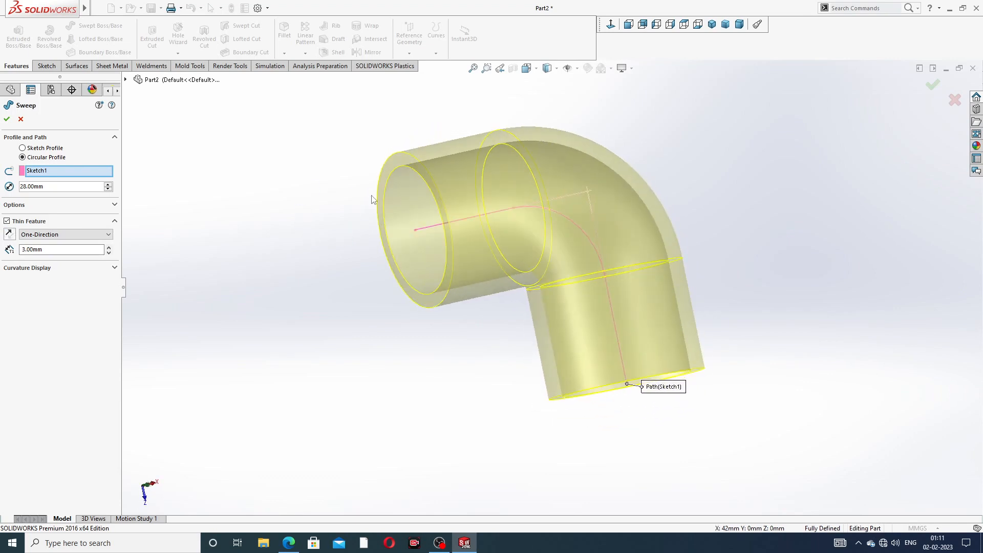
left_click(6, 118)
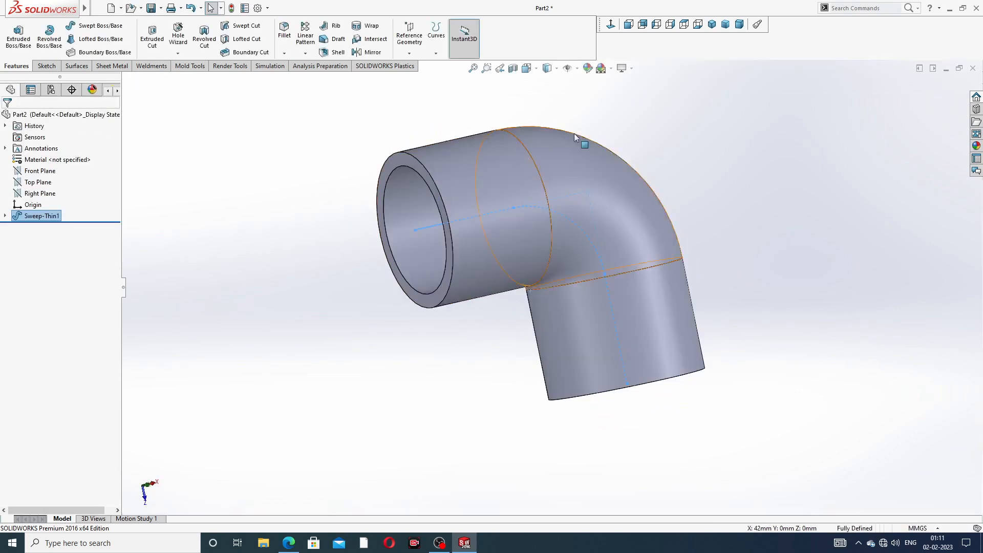
- Apply the Plain White scene and raise both the shaded and wireframe image quality resolutions to their maximum
left_click(611, 68)
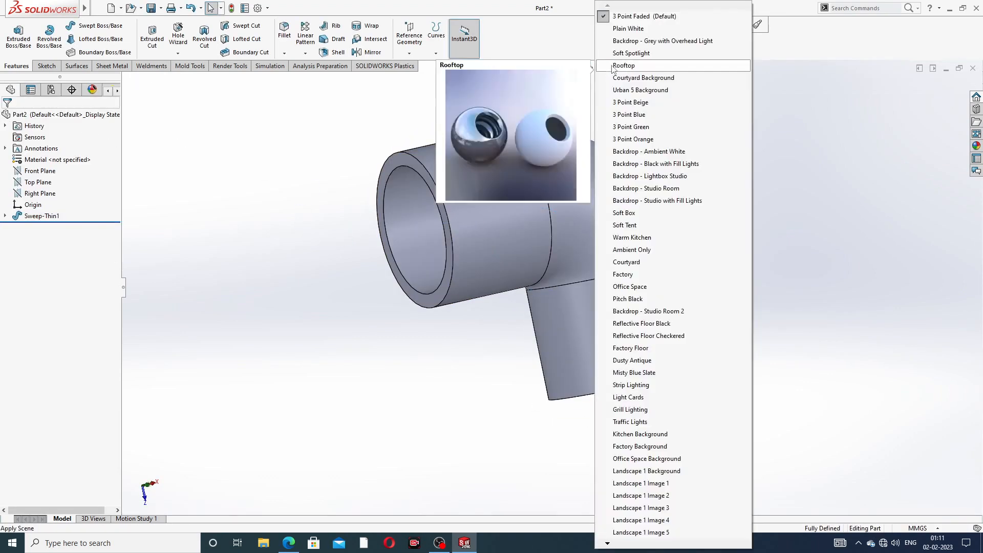
left_click(623, 29)
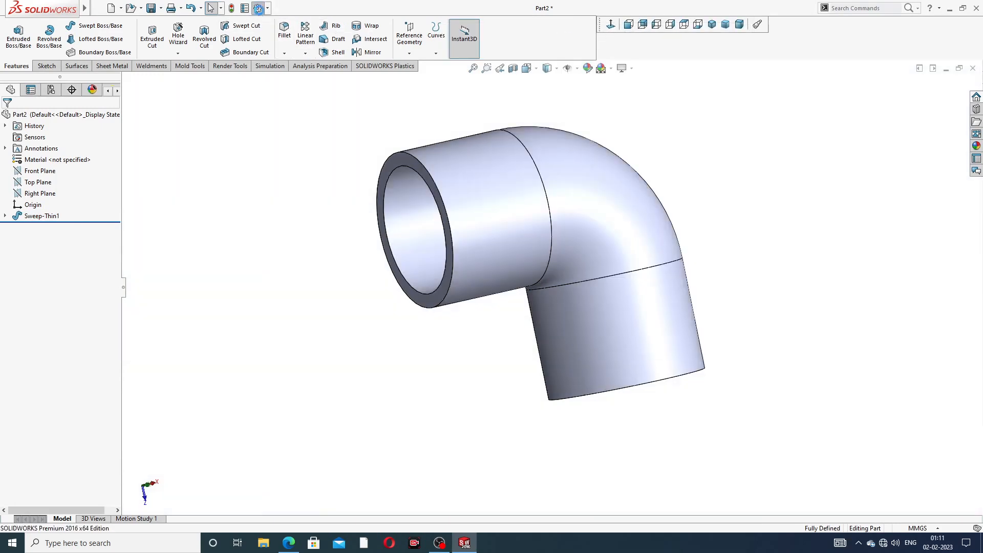
left_click(258, 8)
left_click(341, 101)
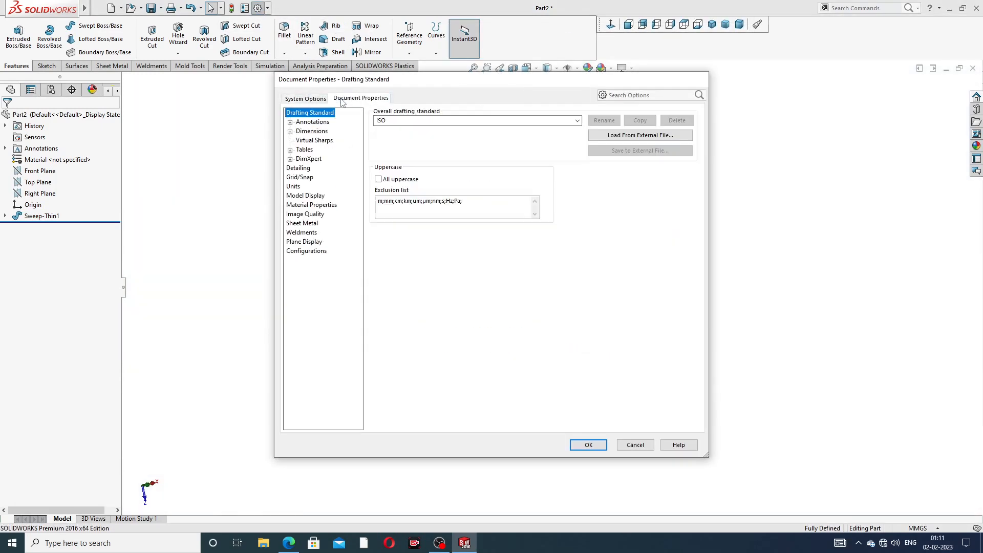
left_click(306, 214)
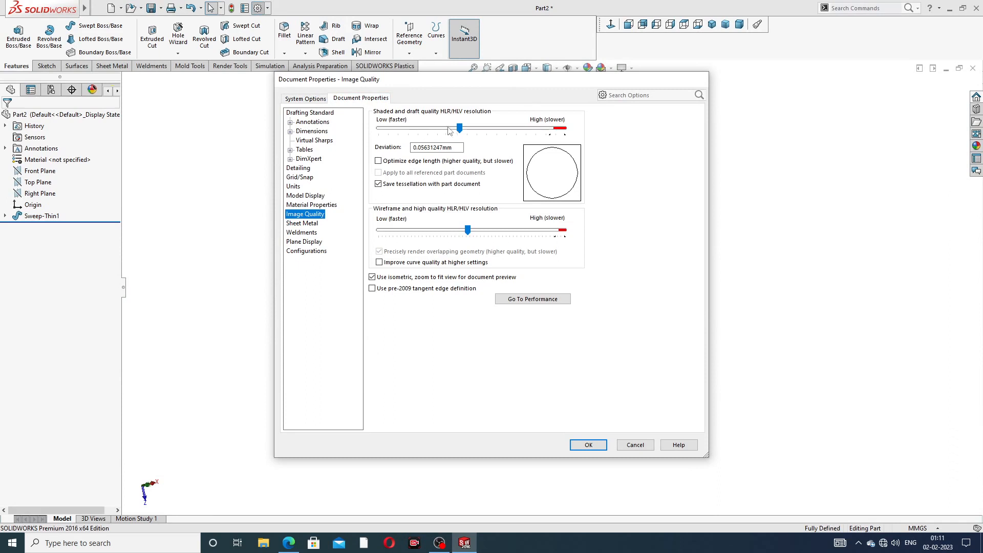
left_click_drag(460, 128, 564, 128)
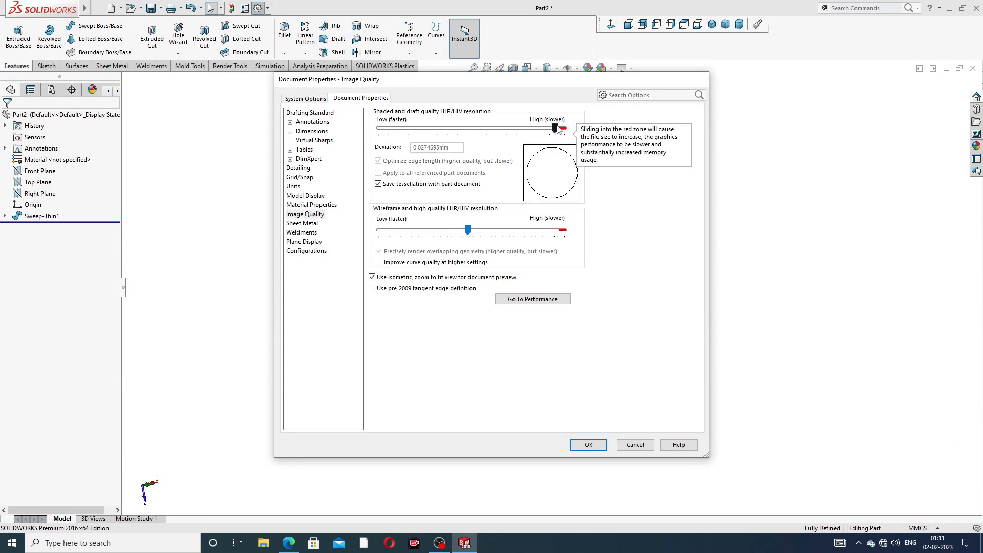
left_click_drag(467, 231, 564, 231)
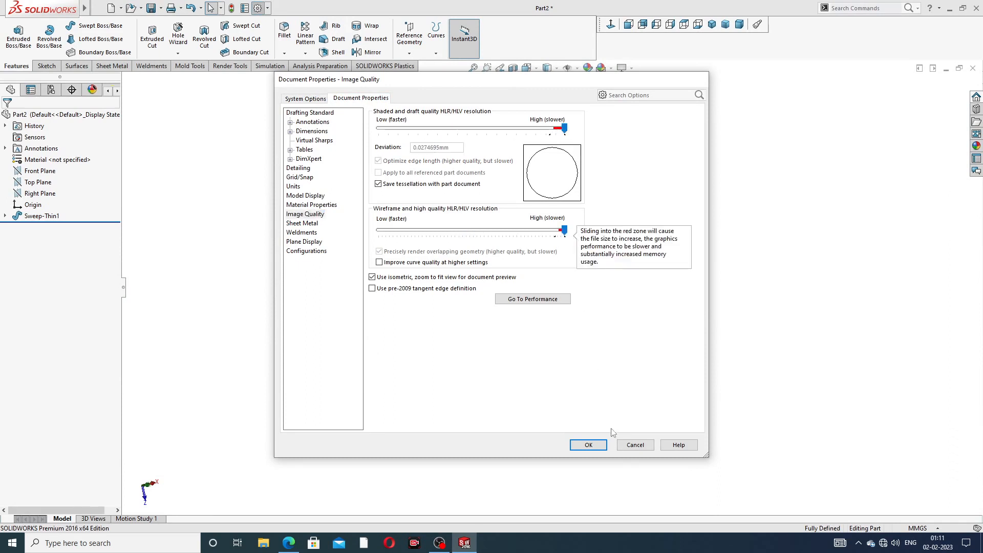
left_click(588, 445)
- Check the PIPE ELBOW drawing and start a sketch on the elbow's ring-shaped end face at the origin, viewed face-on
middle_click_drag(635, 281, 601, 274)
scroll(599, 233, "up", 2)
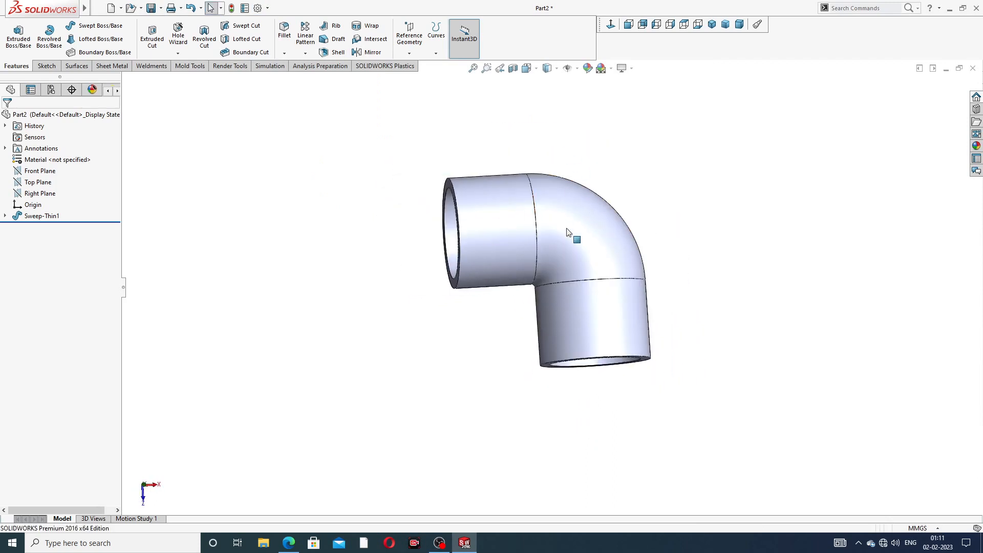
scroll(566, 226, "down", 2)
middle_click_drag(565, 239, 553, 221)
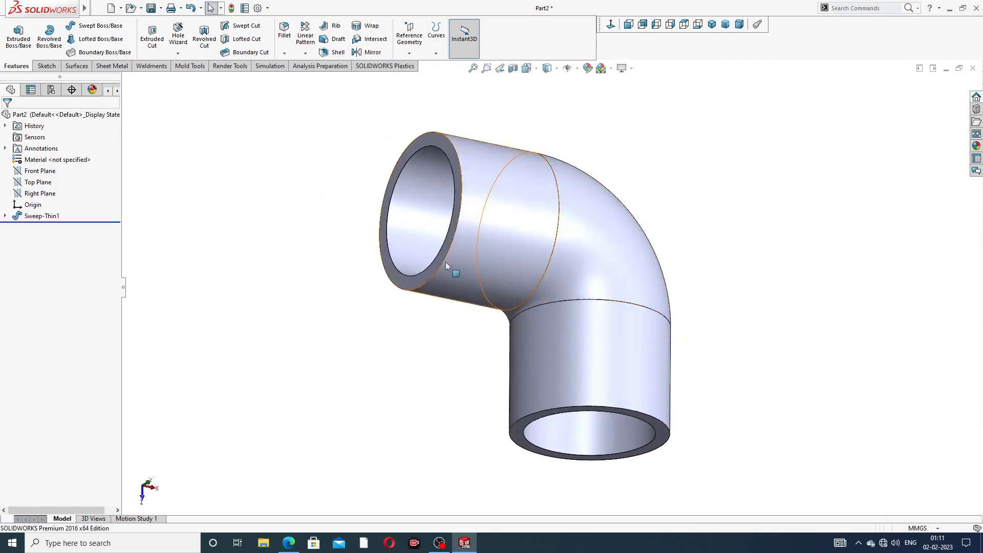
left_click(289, 543)
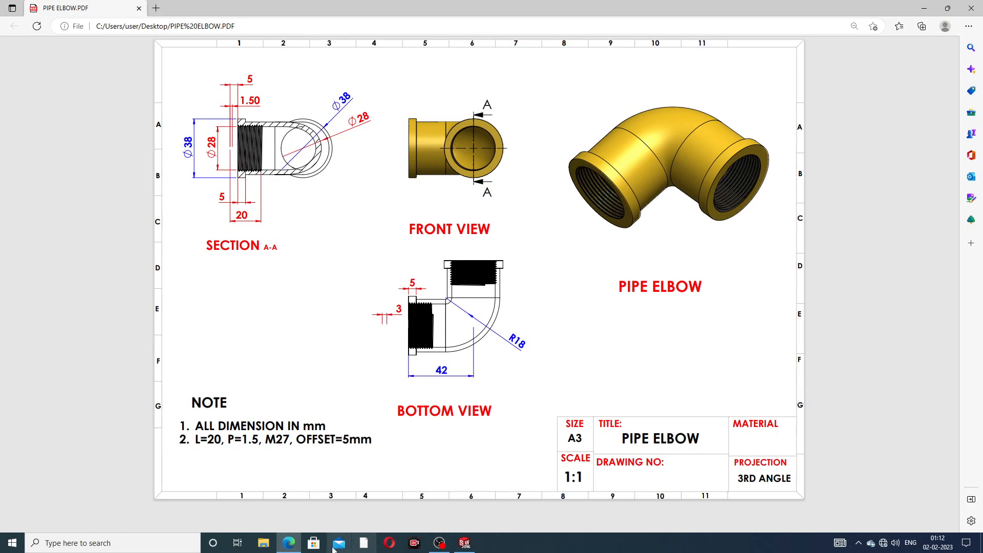
left_click(288, 543)
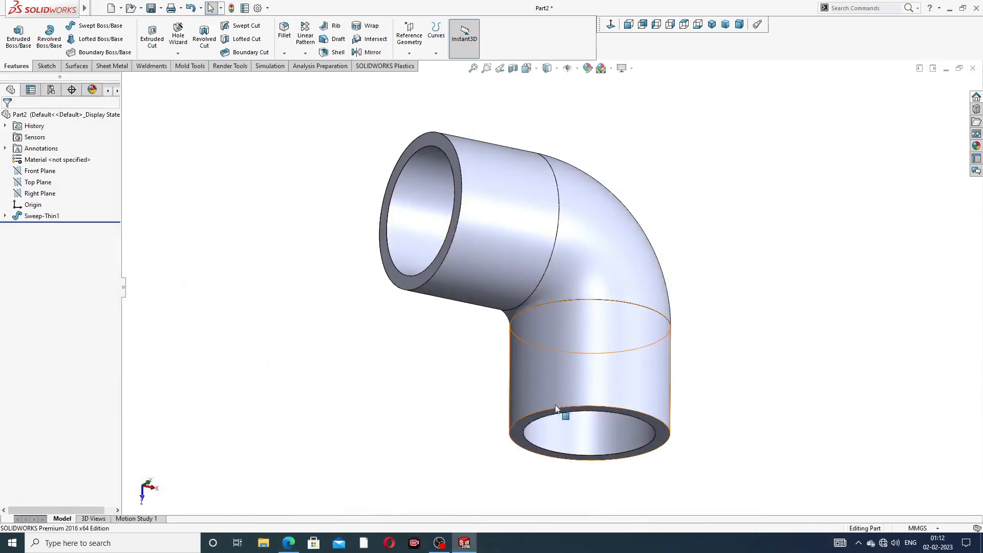
left_click(457, 192)
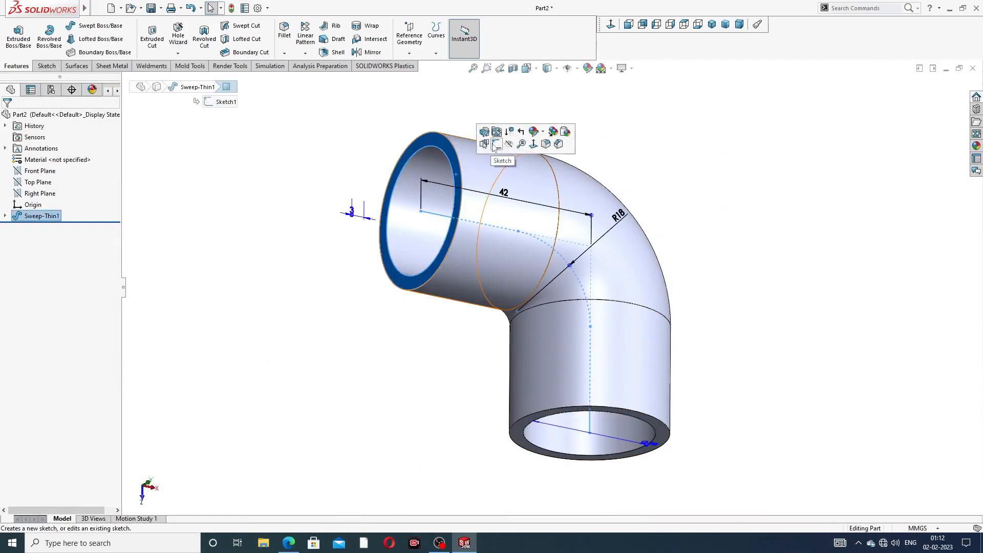
left_click(496, 144)
left_click(610, 25)
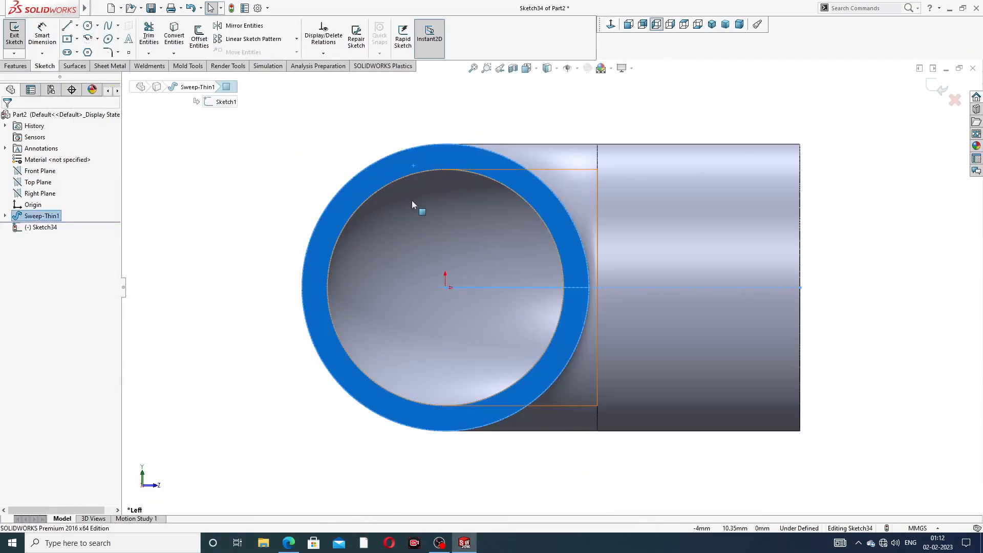
- Sketch a circle about 43 mm in diameter around the pipe end, centred on the origin, and end the Circle tool
left_click(88, 26)
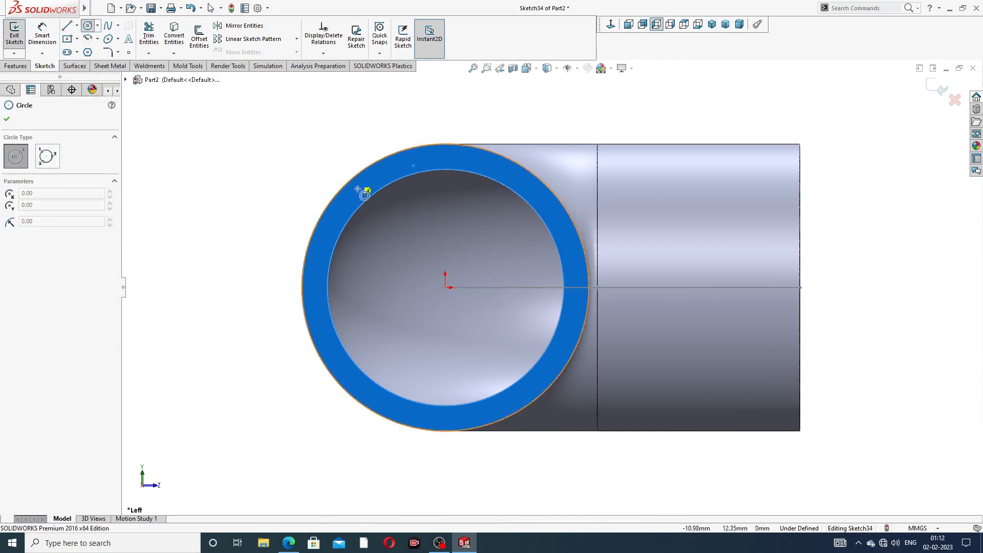
left_click(445, 287)
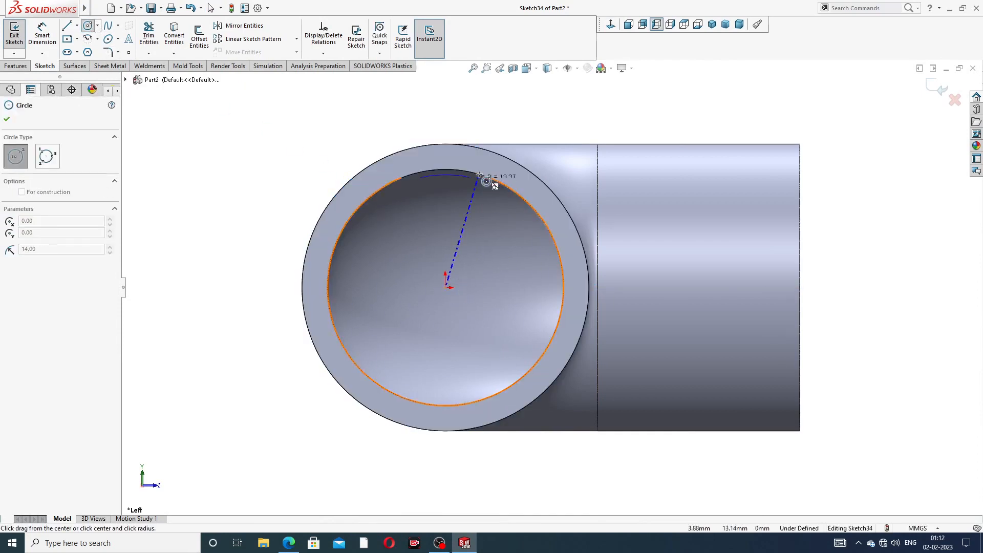
left_click(500, 115)
right_click(595, 91)
left_click(622, 102)
- Dimension the circle around the pipe end with a diameter of 38 mm
left_click(41, 38)
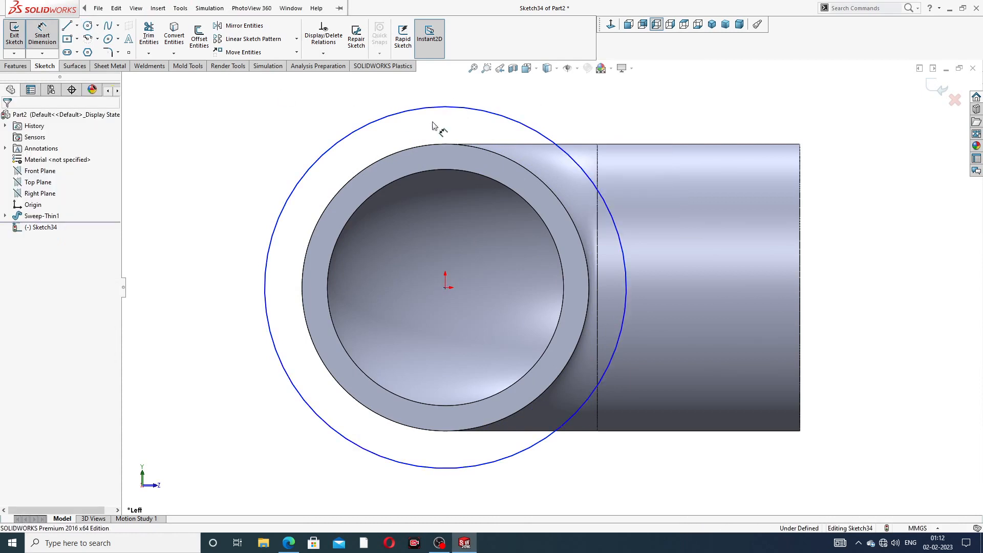
left_click(559, 146)
left_click(594, 122)
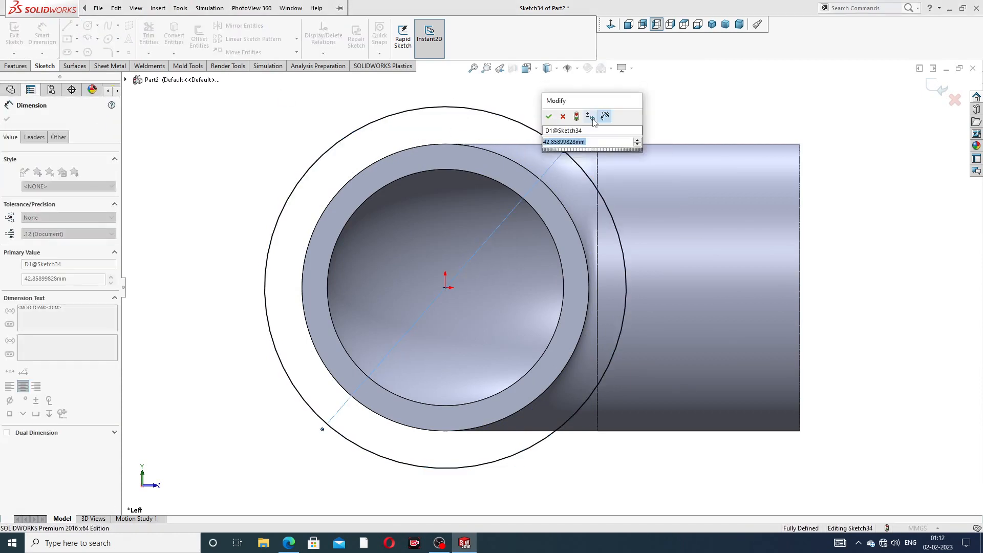
type("38")
key("Return")
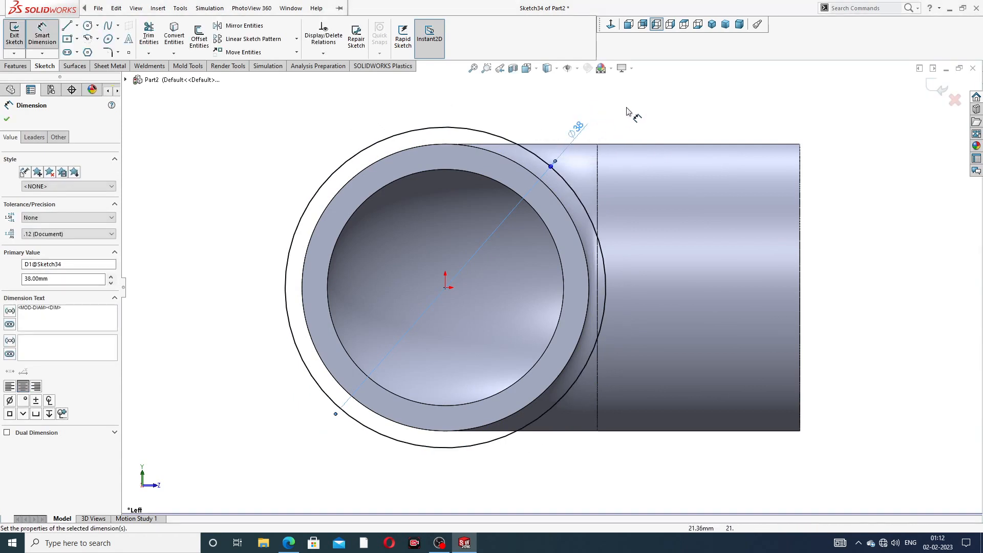
- End the dimensioning and convert the pipe's inner bore edge into a circle in the collar sketch
left_click(628, 110)
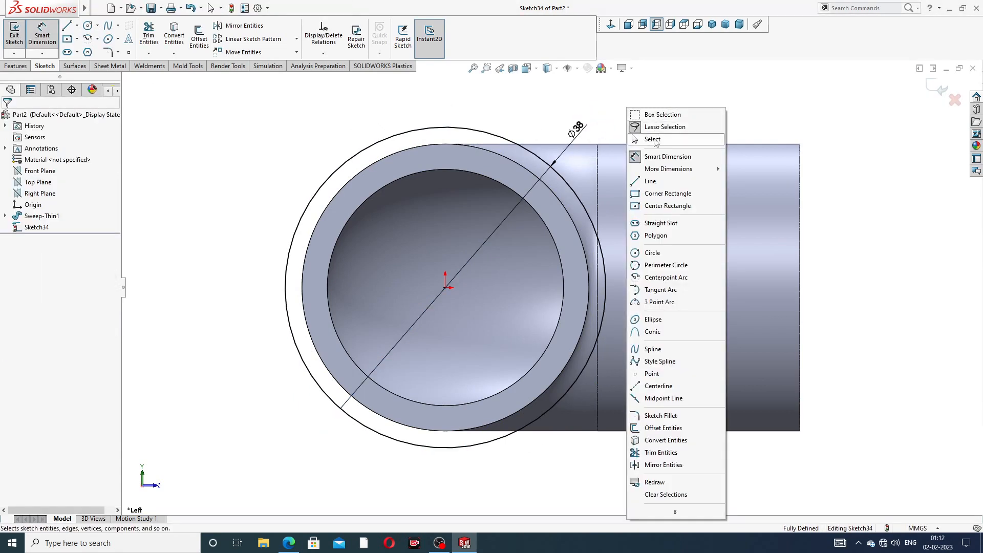
left_click(653, 139)
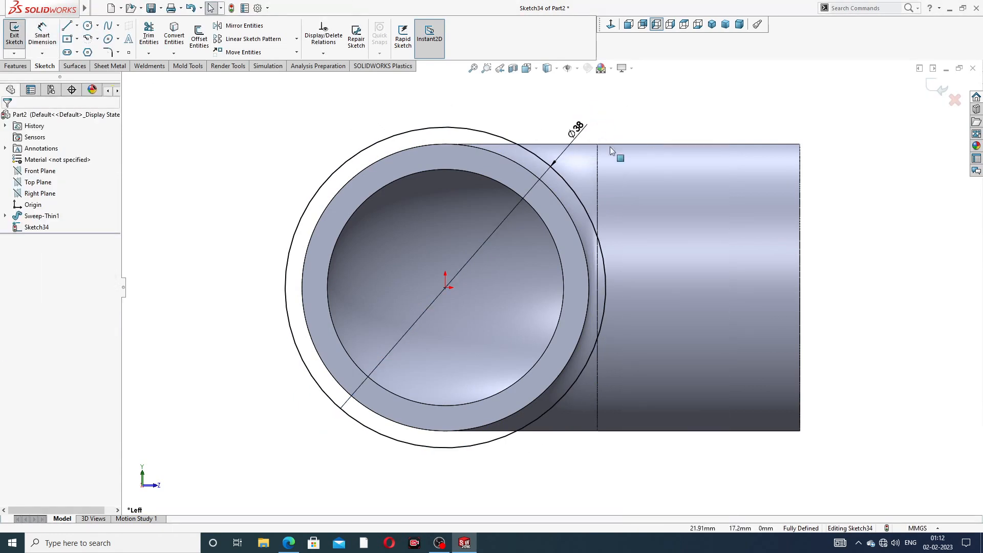
left_click(472, 176)
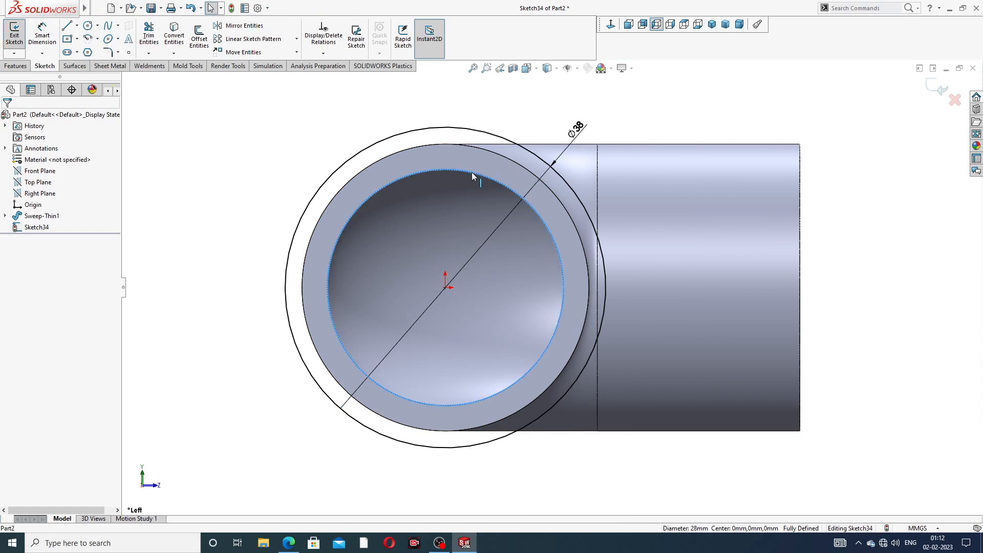
left_click(174, 42)
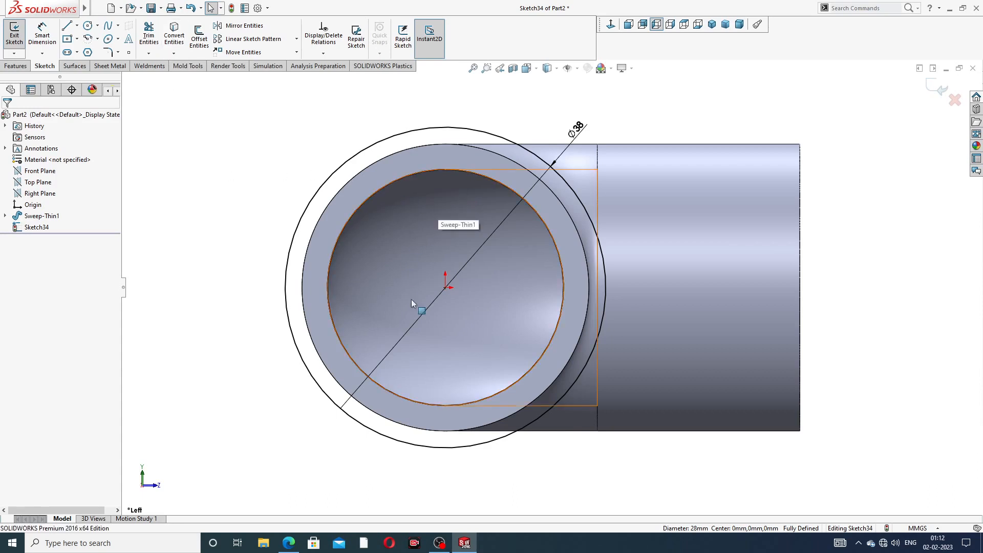
- Start a boss extrusion of the ring profile on the pipe end with a blind depth of 5 mm
scroll(488, 233, "up", 1)
middle_click_drag(487, 235, 430, 271)
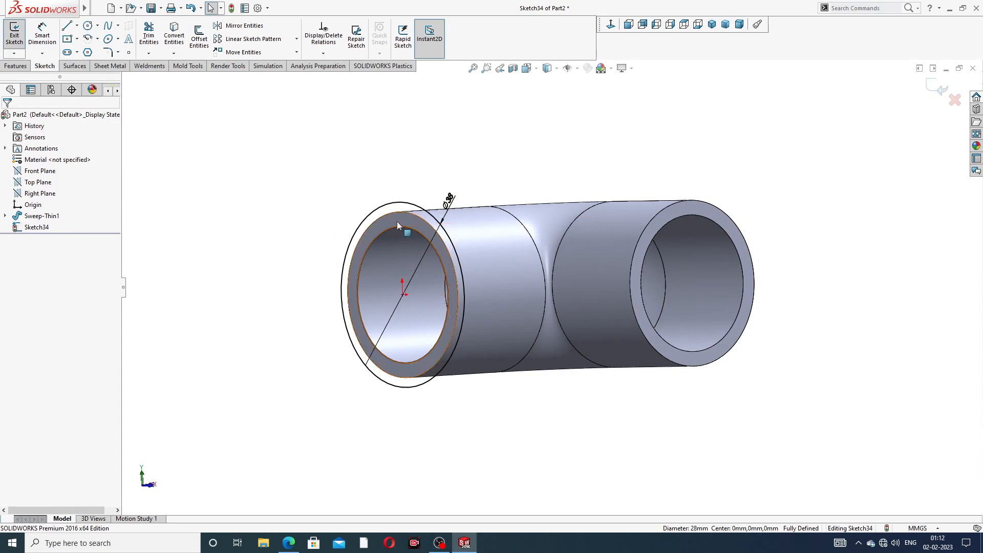
middle_click_drag(420, 269, 481, 256)
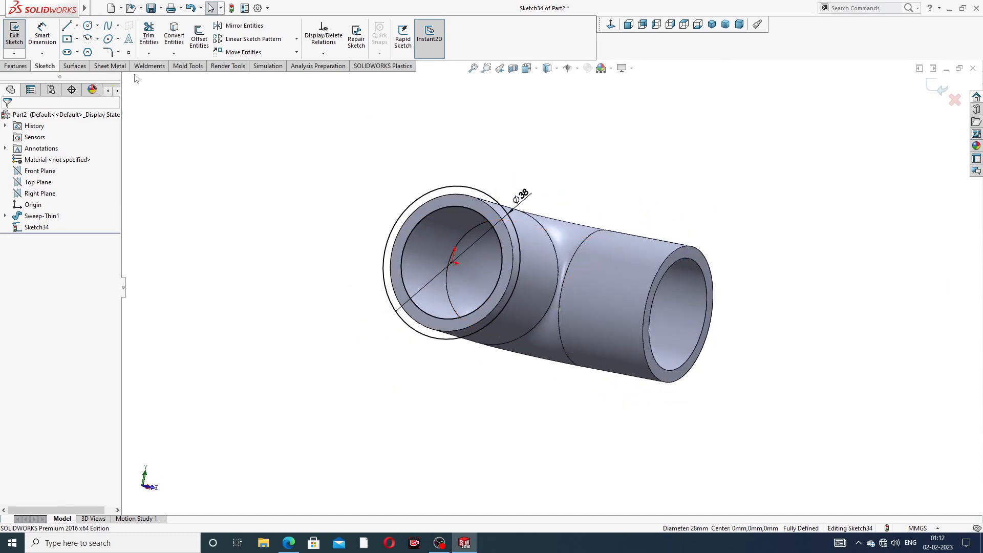
left_click(21, 66)
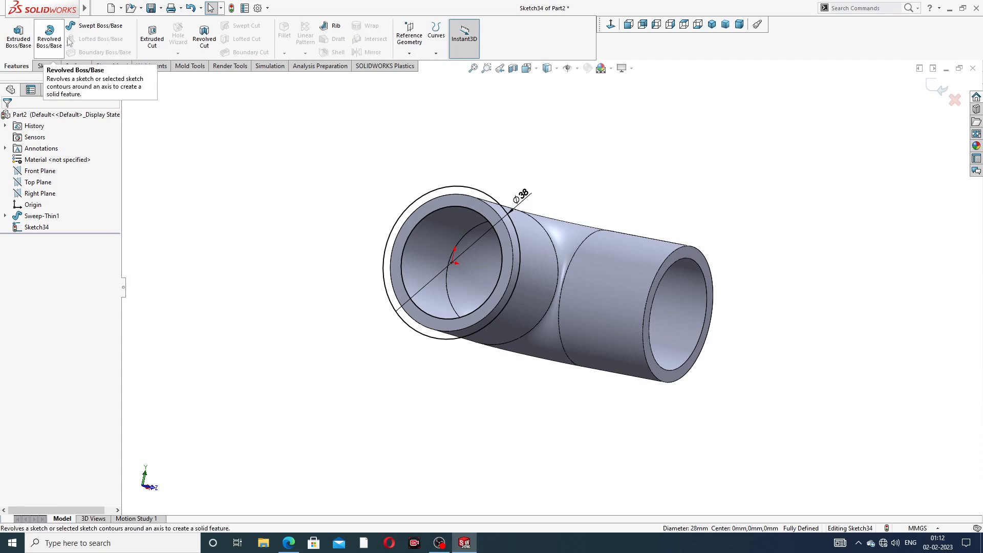
left_click(19, 35)
mouse_move(435, 204)
middle_mouse_down()
mouse_move(417, 227)
mouse_move(434, 221)
middle_mouse_up()
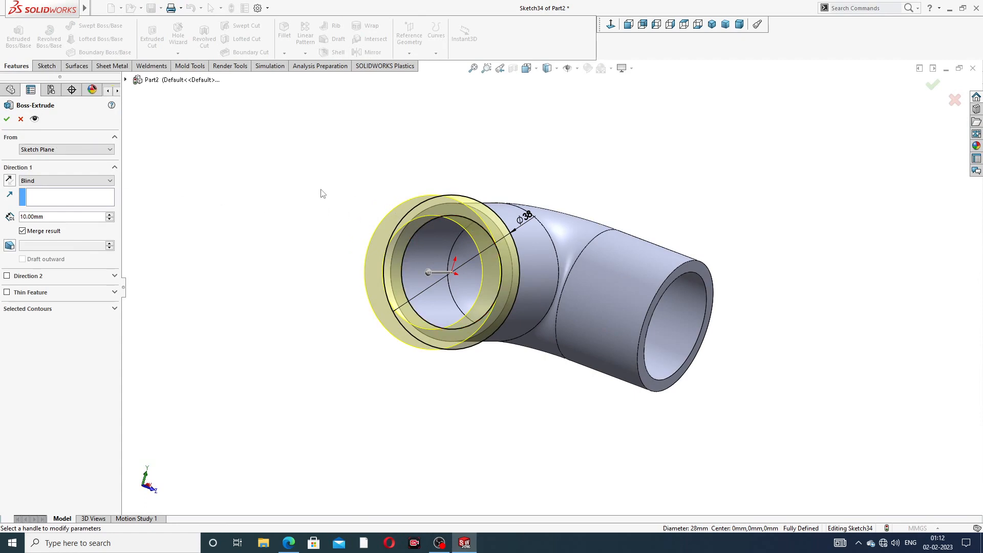
middle_click_drag(459, 216, 426, 185)
scroll(422, 226, "down", 1)
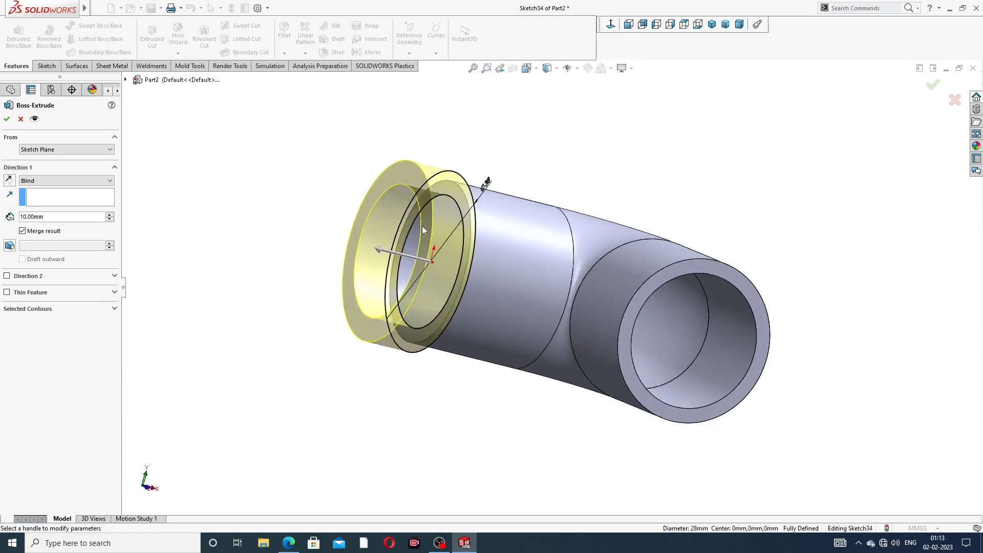
scroll(421, 226, "down", 1)
scroll(363, 214, "up", 2)
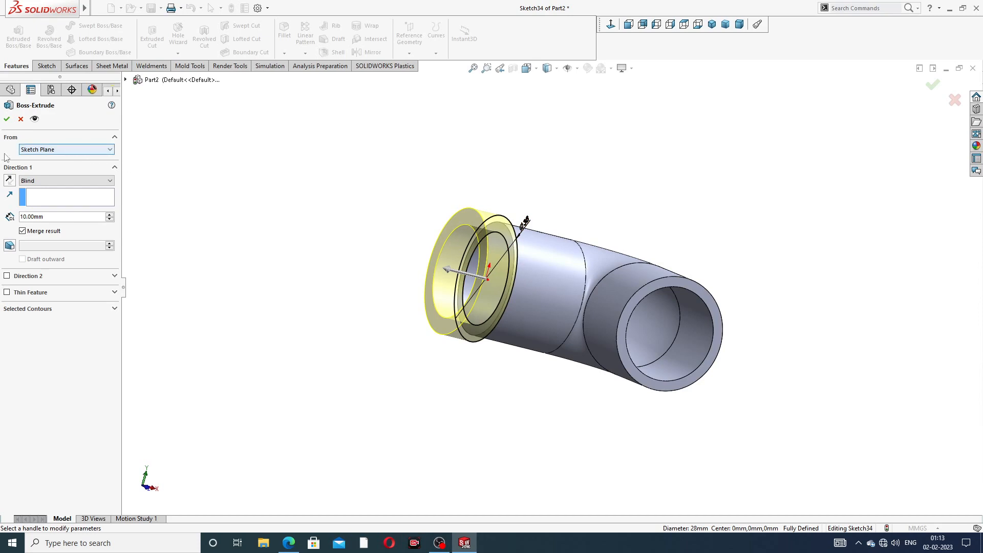
left_click_drag(51, 221, 23, 217)
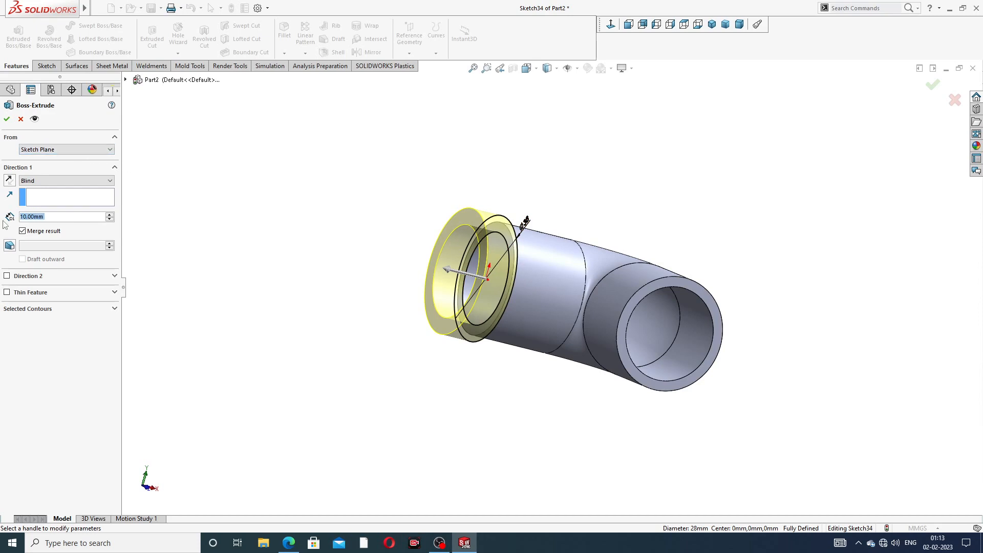
type("5")
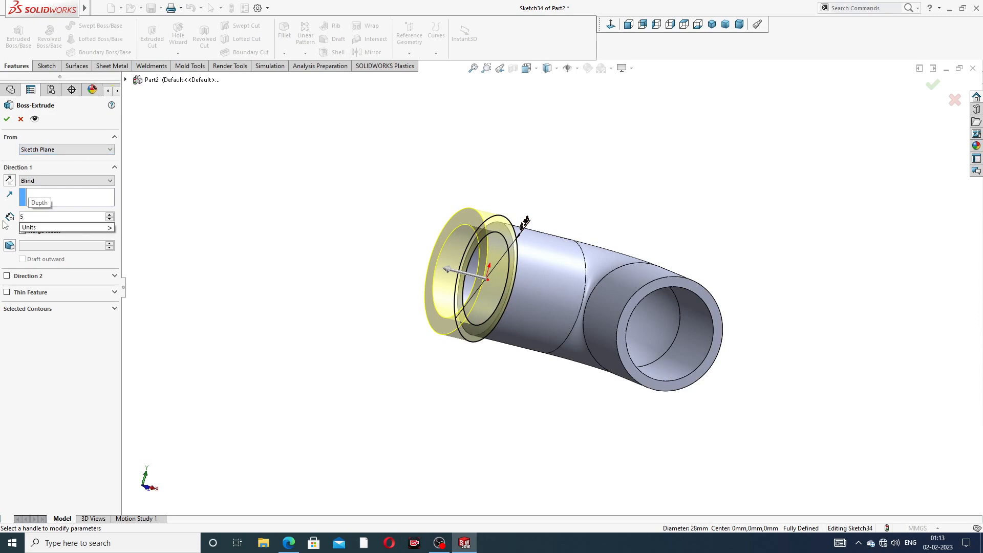
key("Return")
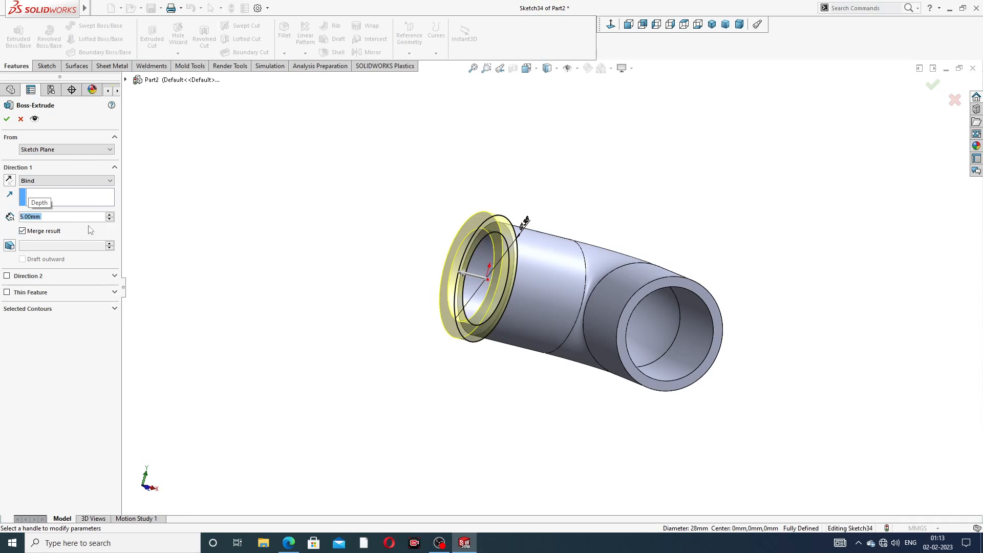
- Reverse the collar extrusion back along the pipe, set its depth to 6.2 mm and finish the feature
left_click(8, 181)
middle_click_drag(424, 291, 386, 295)
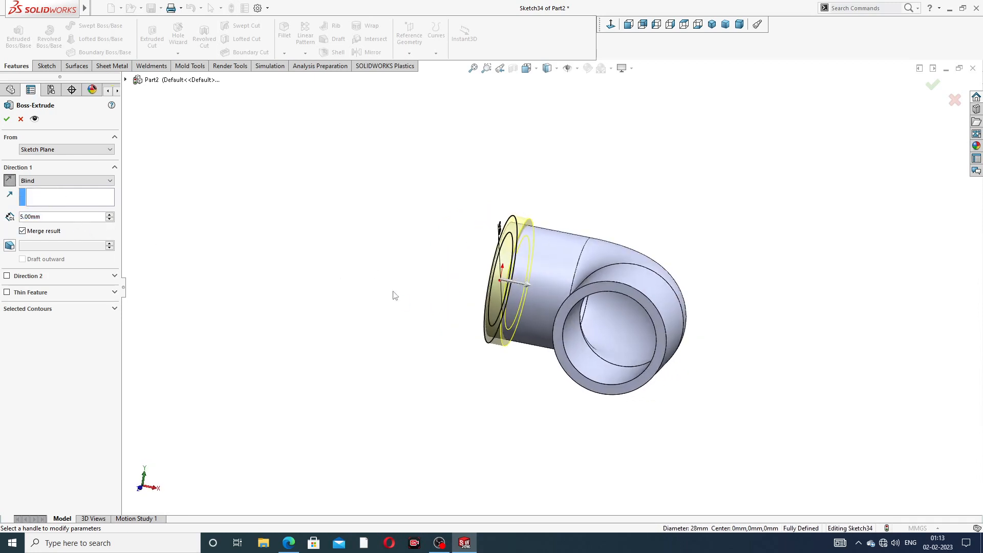
scroll(474, 299, "down", 3)
middle_click_drag(587, 194, 601, 220)
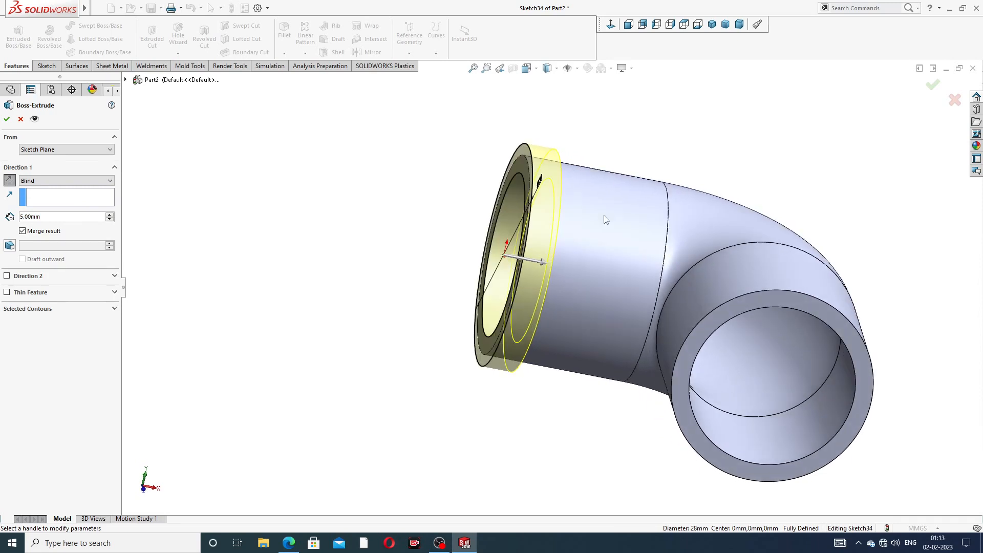
left_click_drag(44, 218, 17, 220)
type("6.")
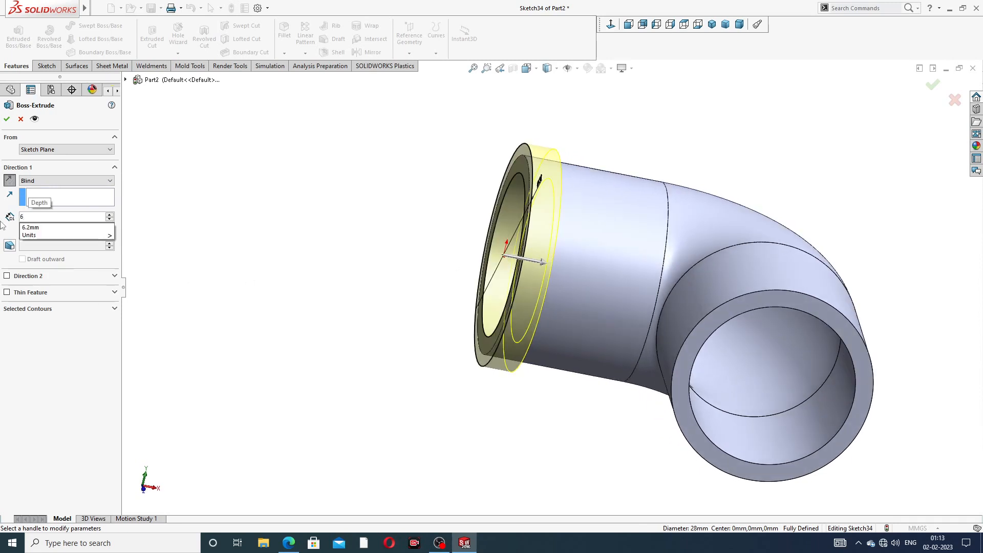
type("2")
key("Return")
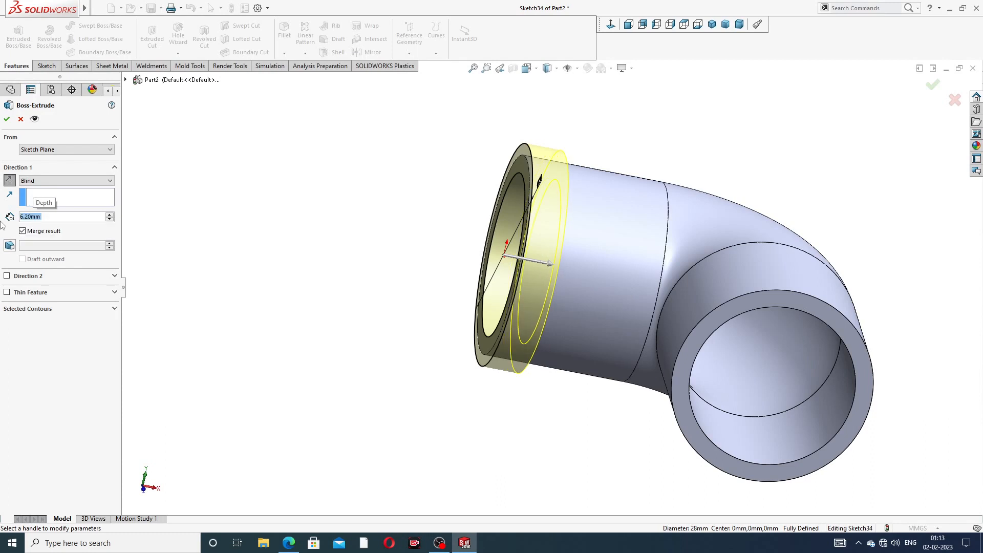
left_click(7, 119)
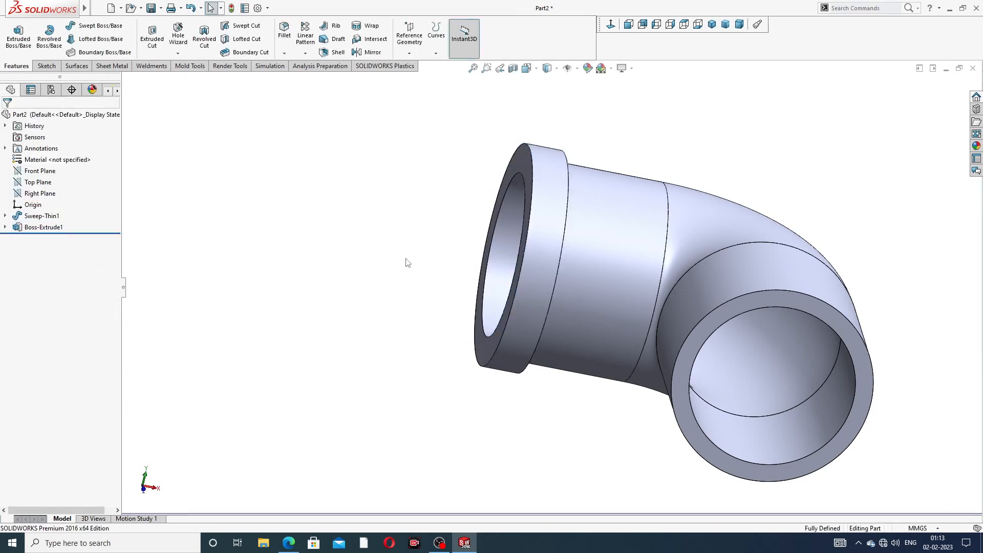
- Sketch a circle about 36 mm in diameter on the elbow's other ring-shaped end face, centred on the pipe bore
scroll(589, 302, "up", 3)
middle_click_drag(606, 309, 616, 232)
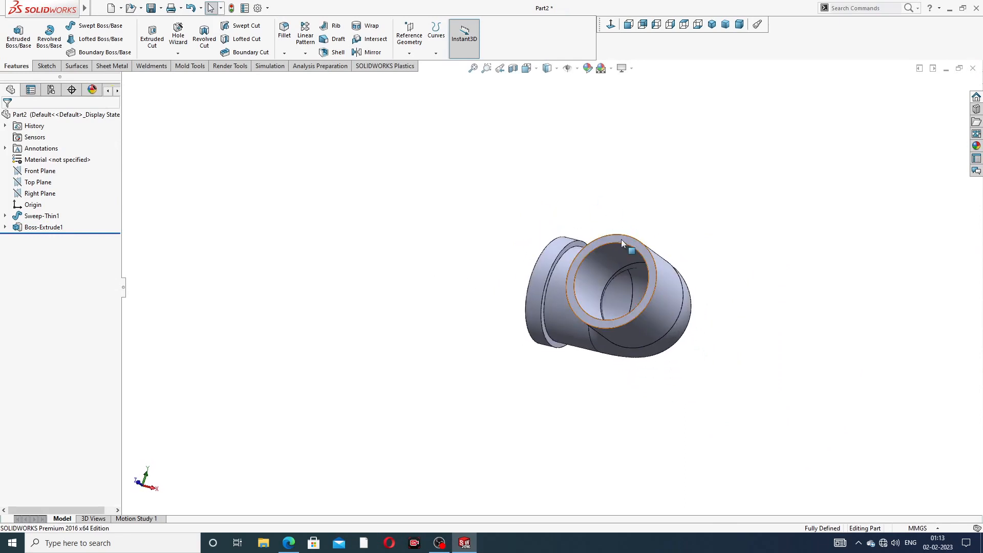
left_click(621, 239)
left_click(661, 208)
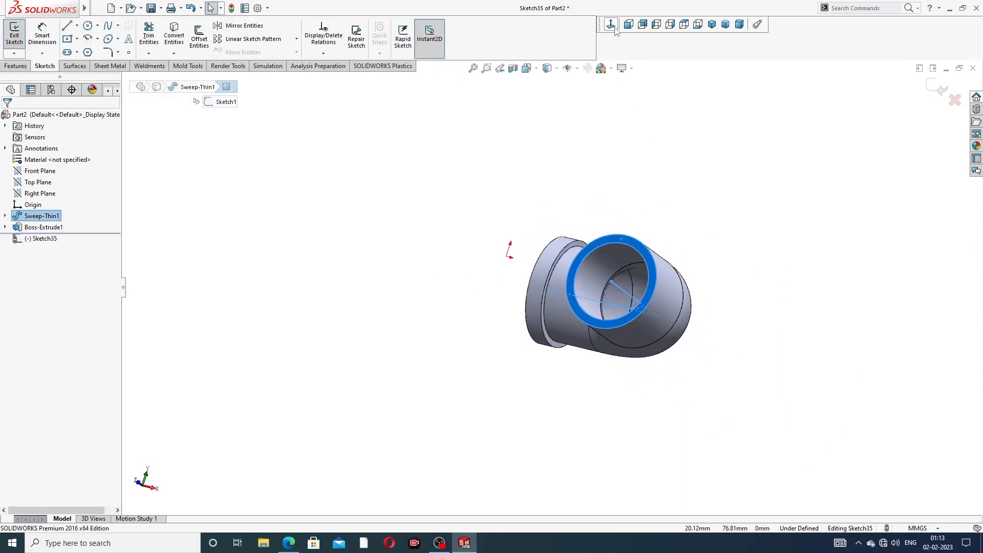
left_click(88, 26)
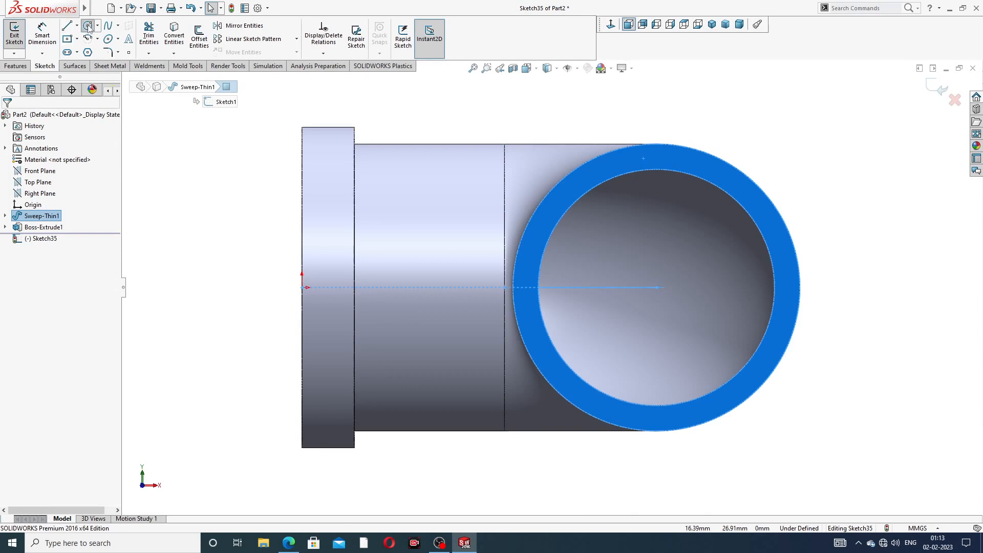
left_click(656, 287)
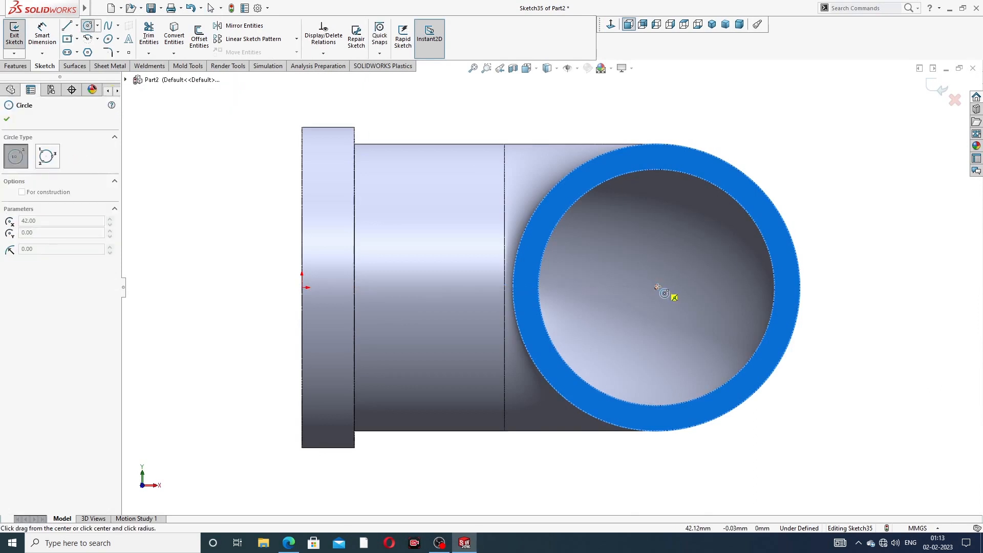
left_click(746, 162)
right_click(774, 132)
left_click(797, 136)
- Dimension the circle around the second pipe end with a diameter of 38 mm
left_click(42, 33)
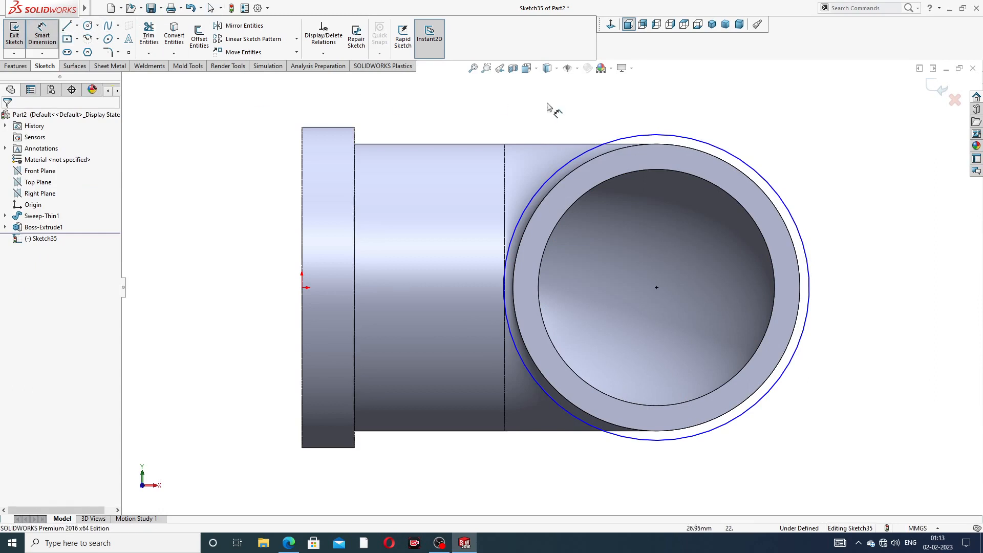
left_click(717, 150)
left_click(827, 118)
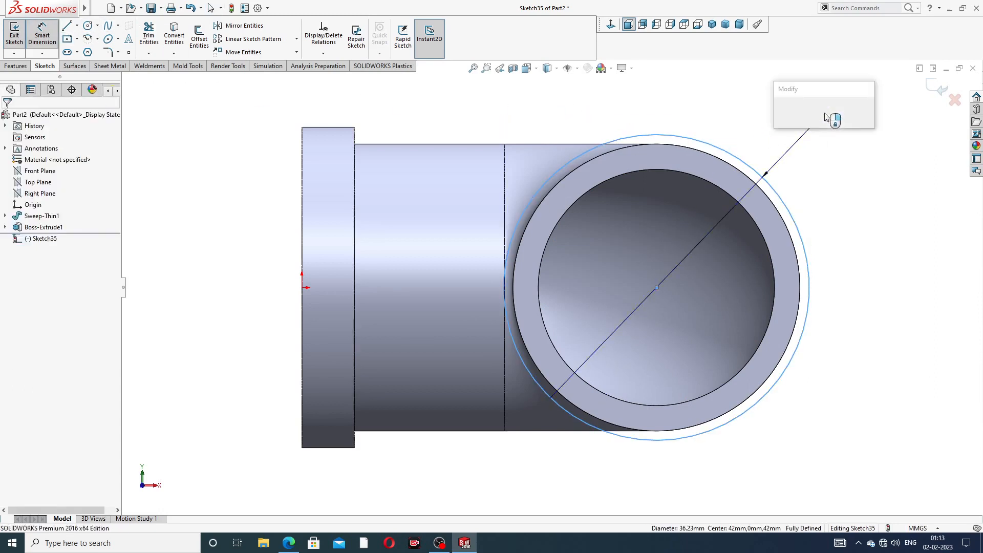
type("38")
key("Return")
right_click(809, 170)
left_click(837, 154)
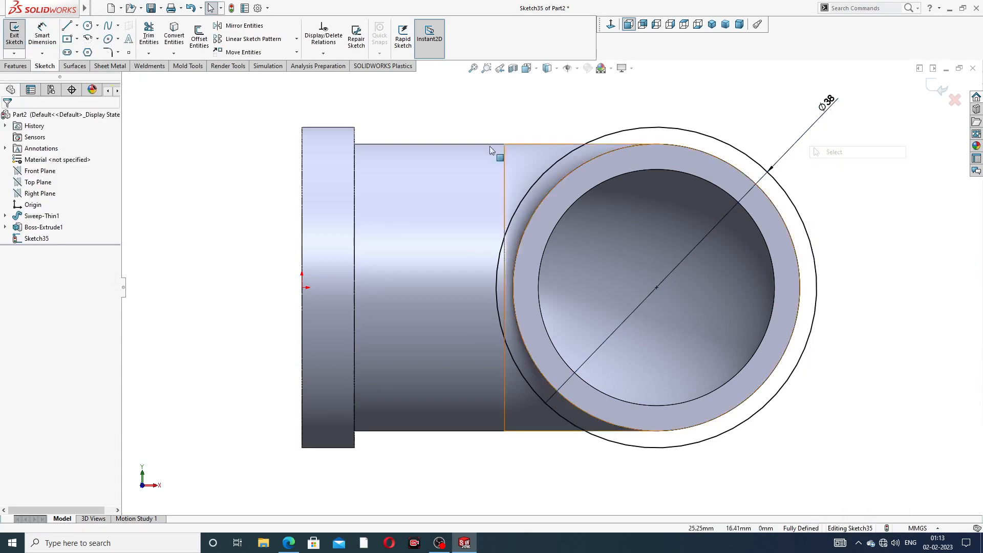
- Convert the second end's inner bore edge into the sketch and extrude the ring outward to a blind depth of 6.2 mm
left_click(623, 174)
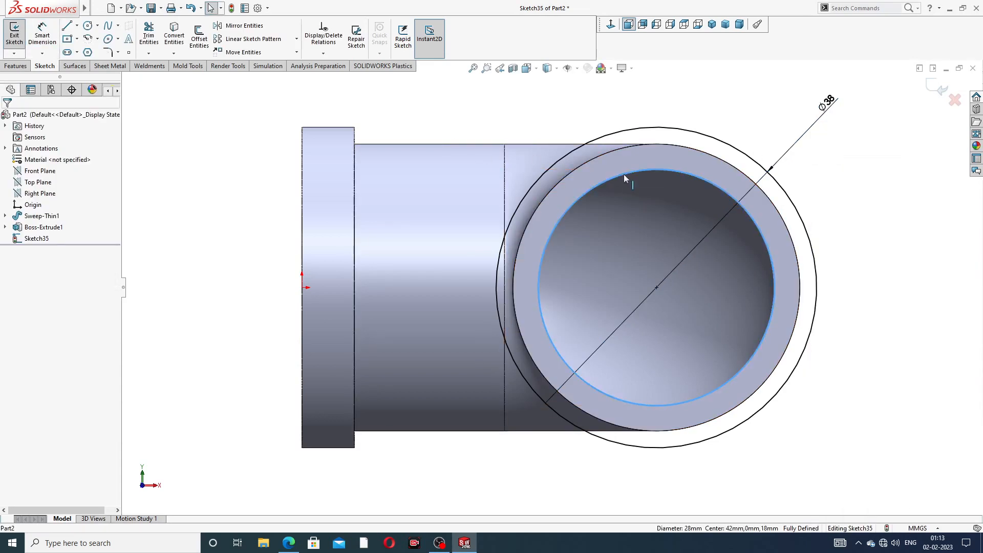
left_click(179, 40)
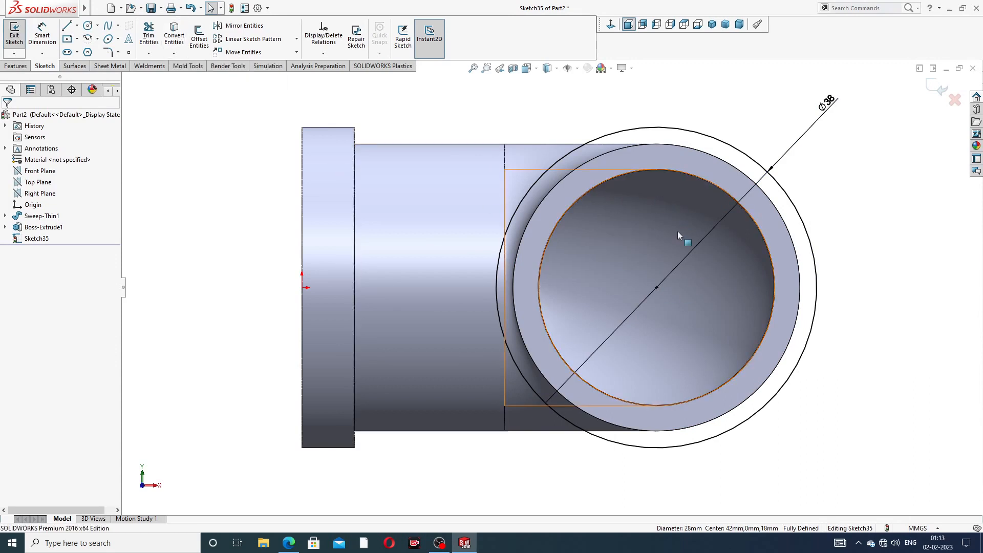
left_click(20, 67)
left_click(18, 36)
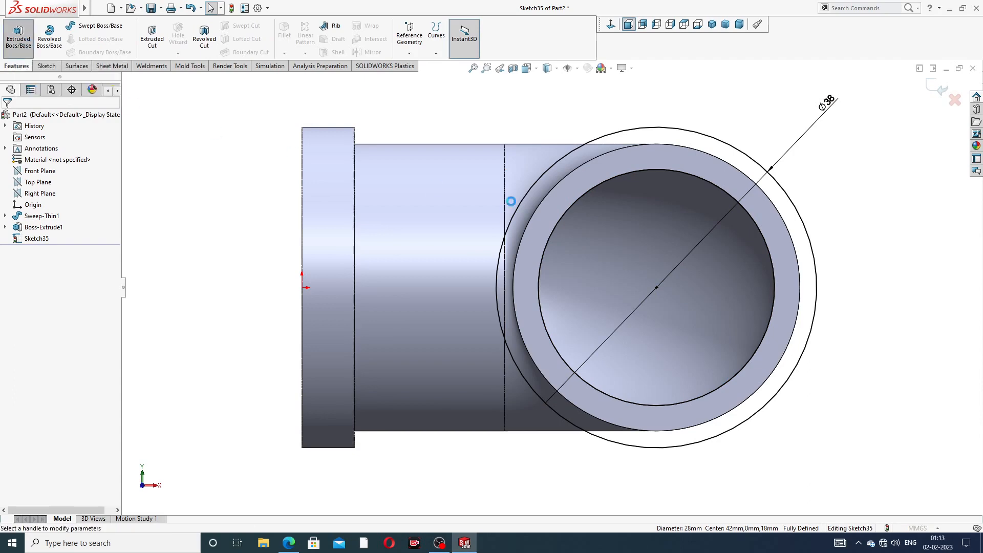
middle_click_drag(680, 263, 610, 231)
scroll(783, 253, "up", 3)
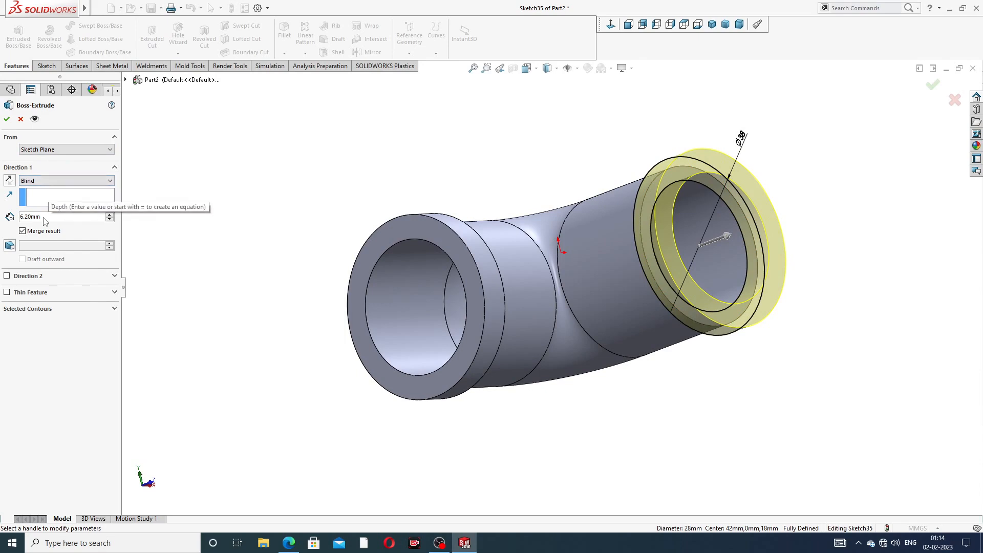
left_click(7, 118)
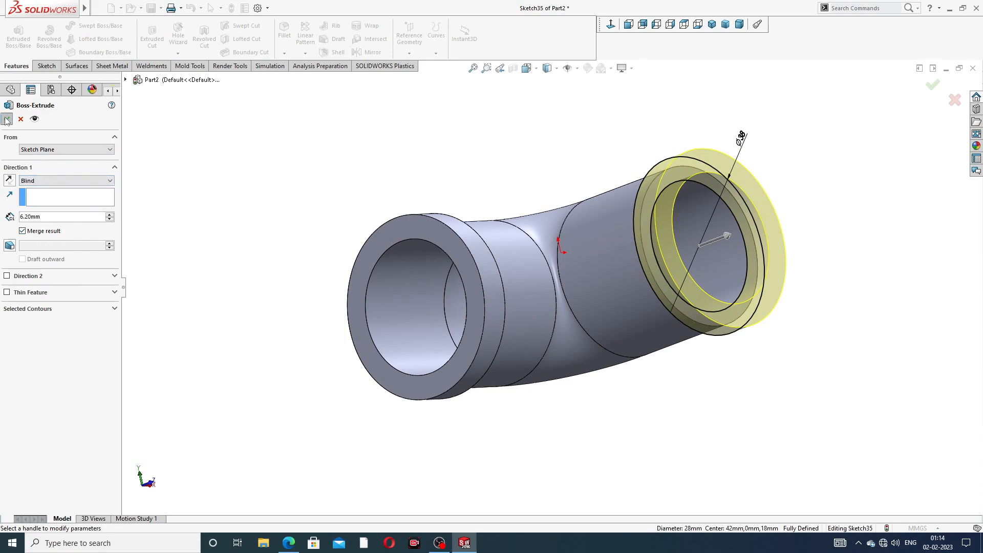
- Edit the second collar's extrusion and reverse its direction so it runs back along the pipe
middle_click_drag(534, 184, 644, 192)
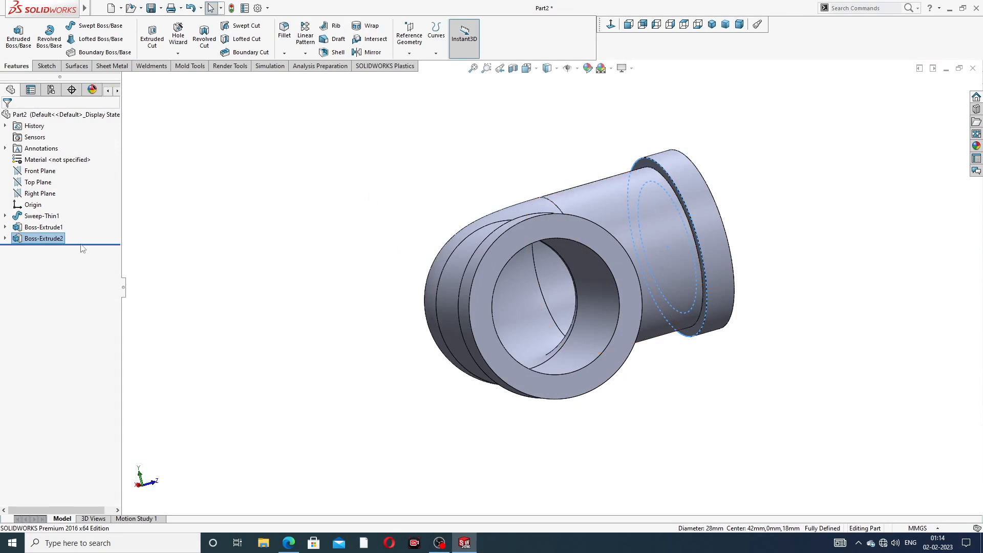
left_click(44, 240)
left_click(52, 218)
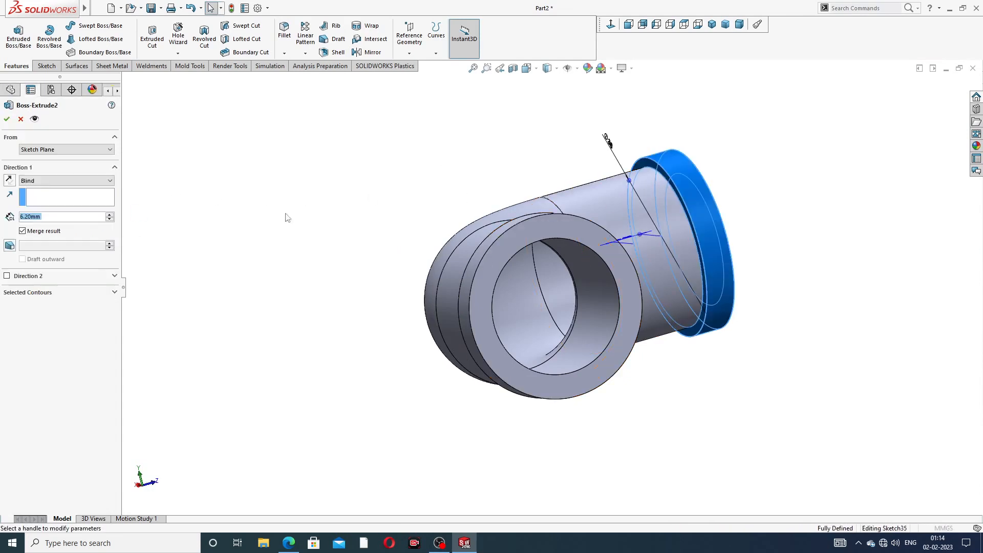
middle_click_drag(507, 228, 797, 235)
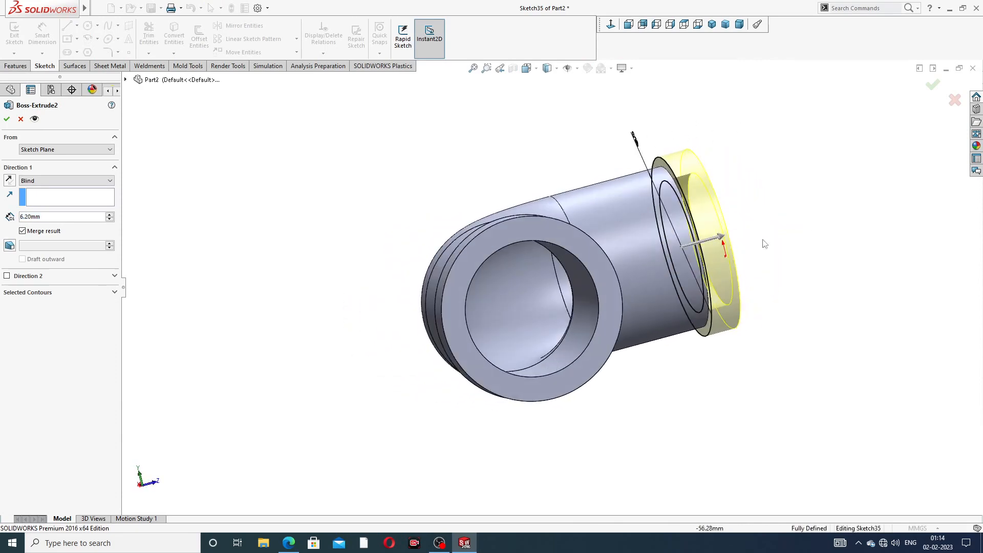
middle_click_drag(739, 247, 686, 250)
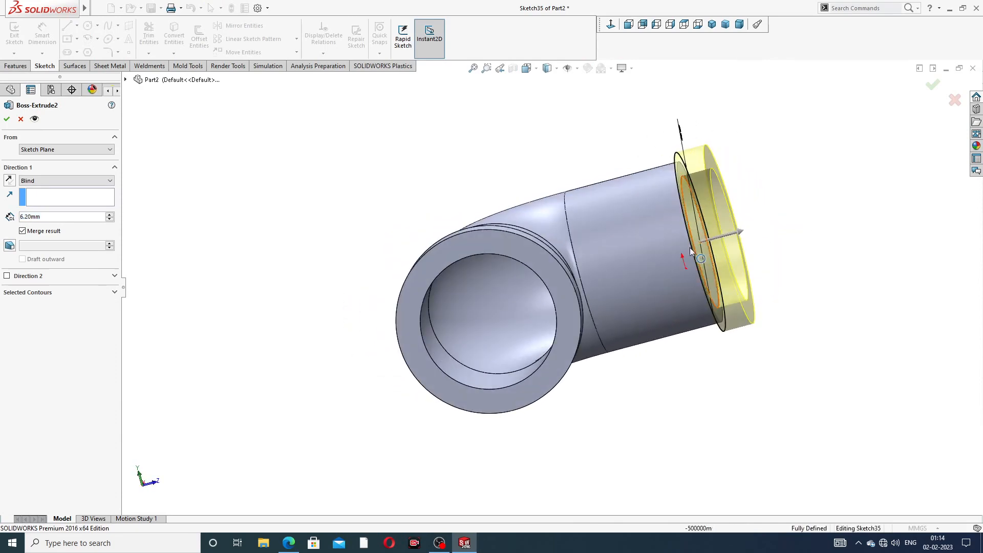
left_click(9, 180)
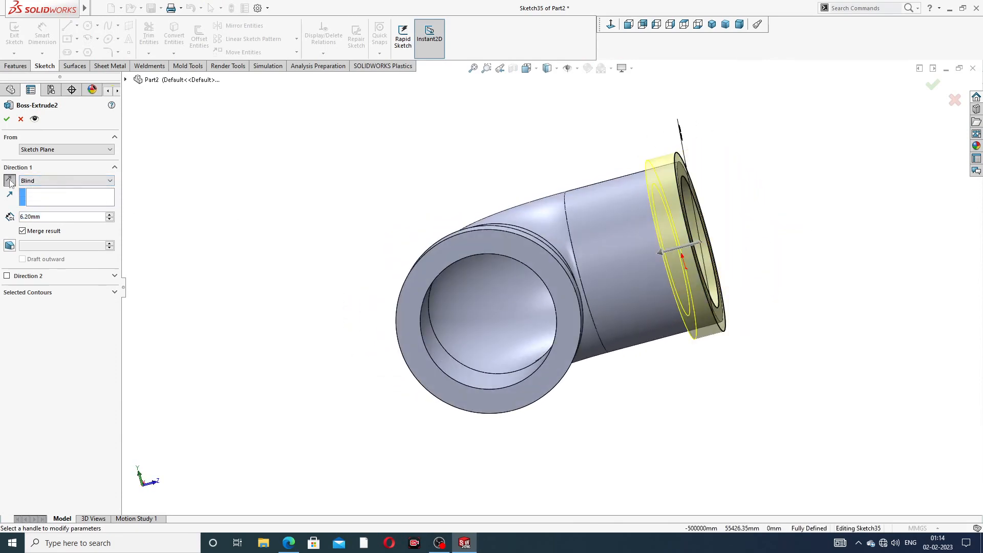
left_click(6, 119)
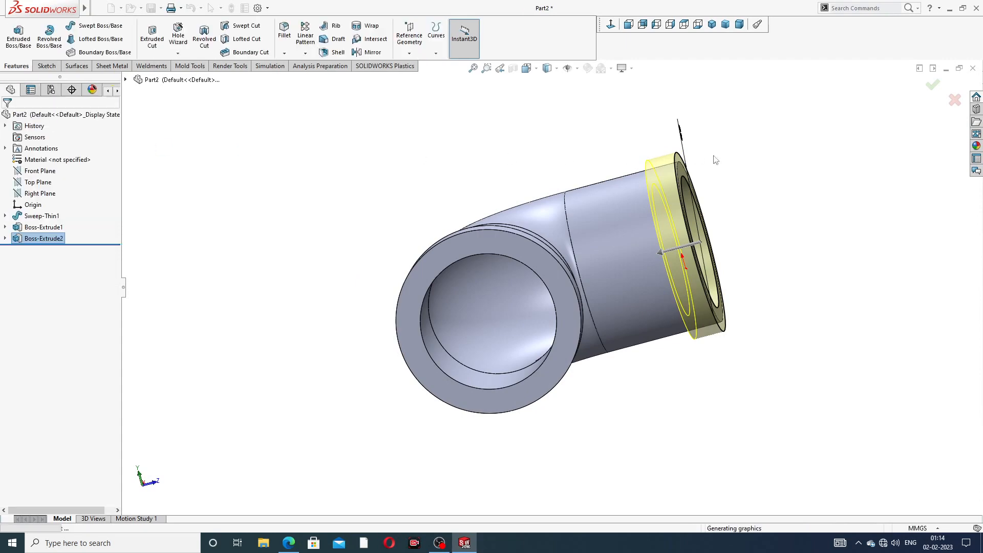
left_click(742, 208)
middle_click_drag(743, 209, 600, 342)
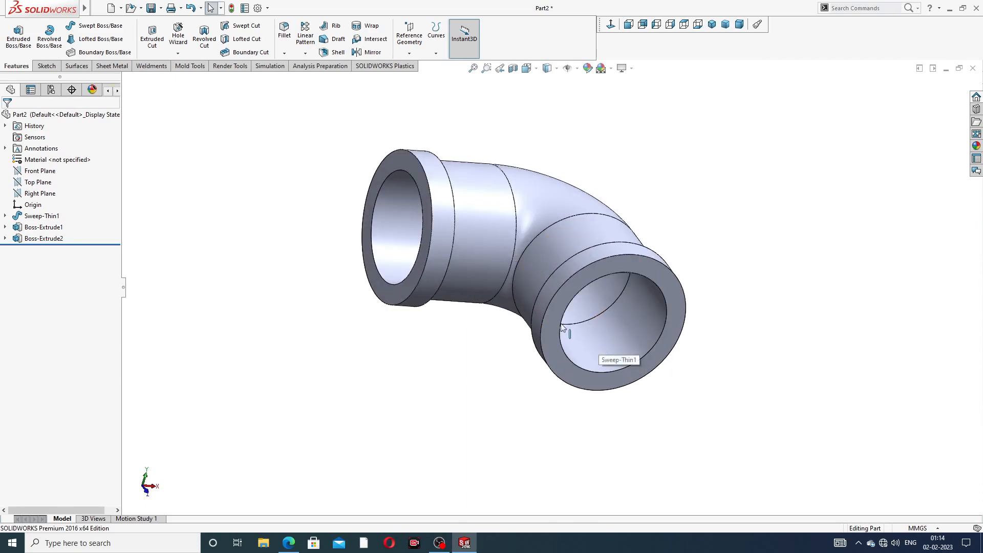
- Consult the thread note in the PIPE ELBOW drawing and start a Thread on the second collar's inner bore edge
left_click(288, 544)
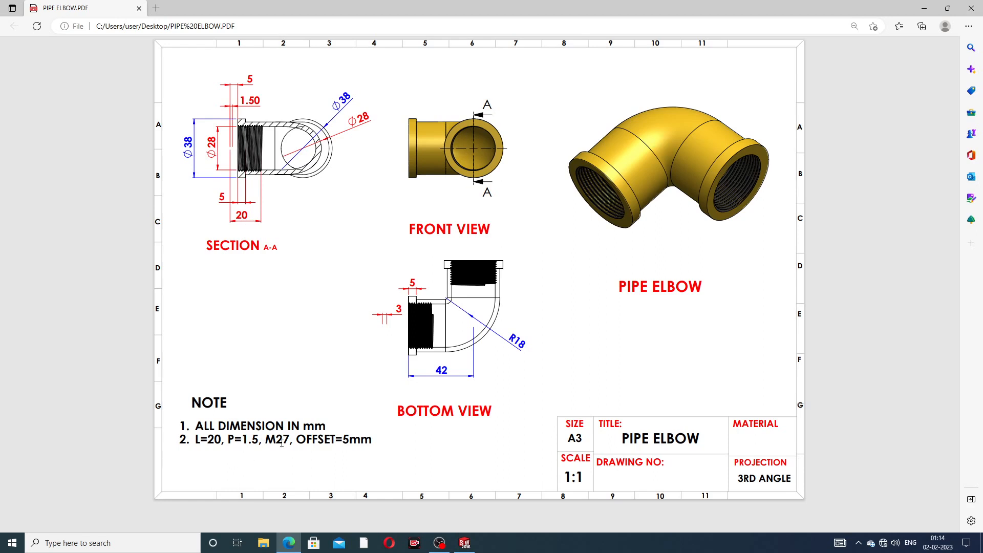
left_click(289, 543)
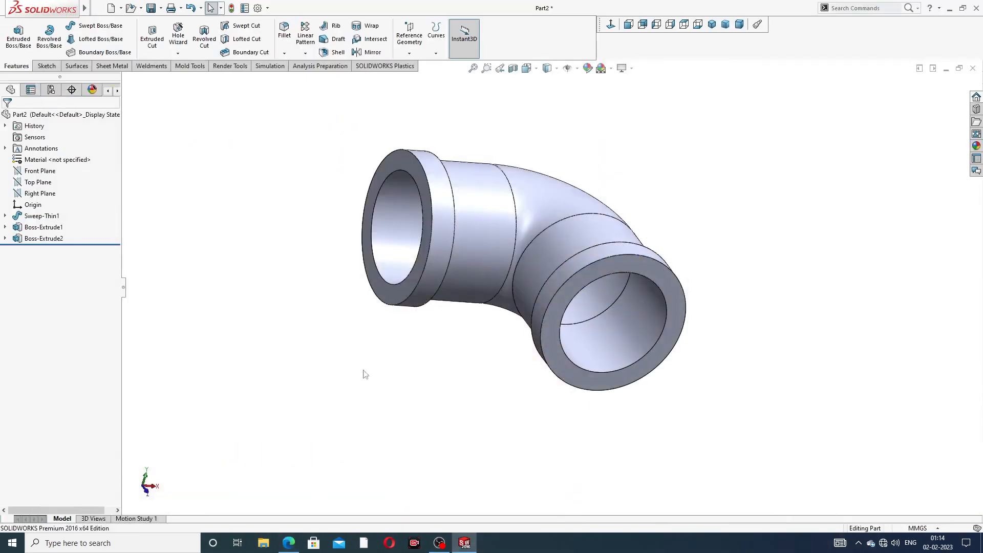
left_click(178, 53)
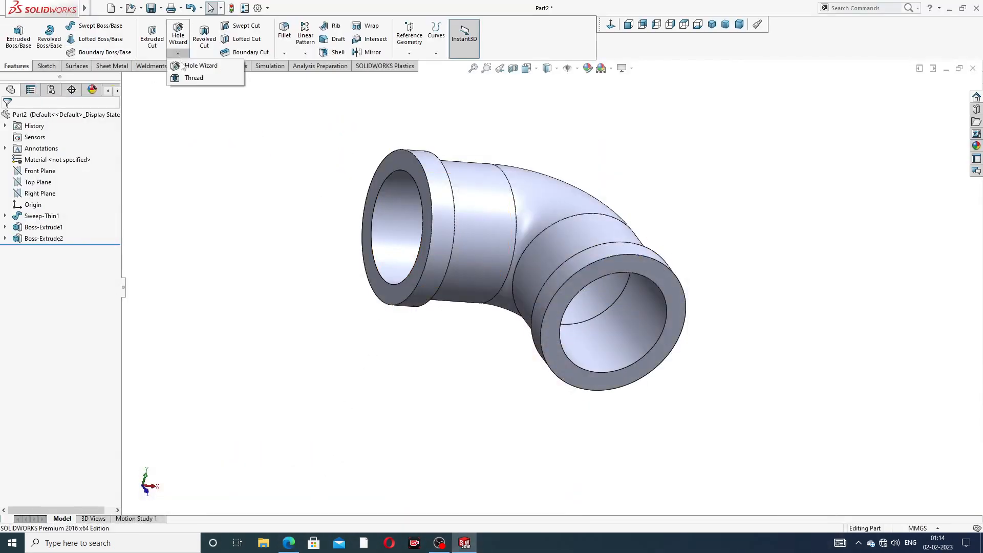
left_click(190, 79)
middle_click_drag(517, 274, 666, 259)
scroll(665, 259, "down", 3)
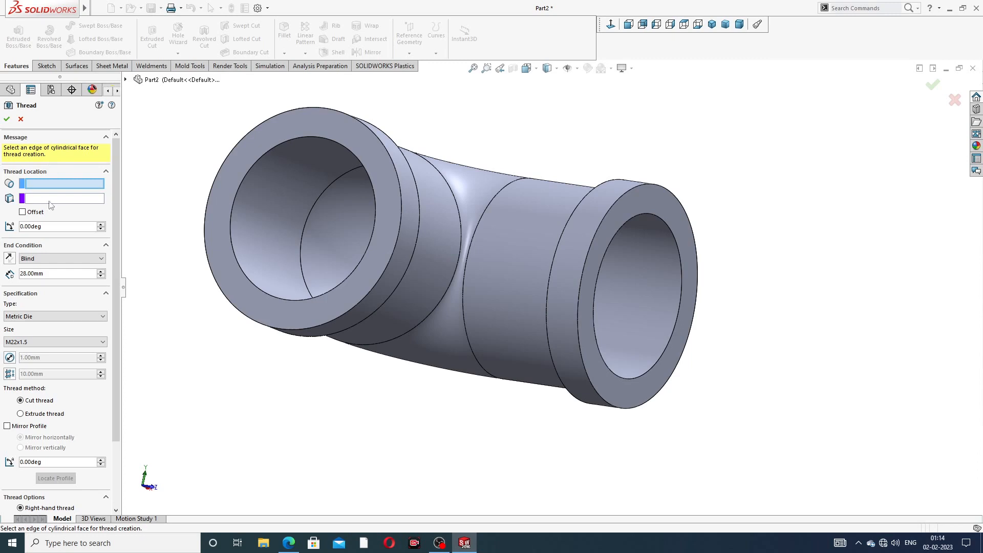
left_click(653, 217)
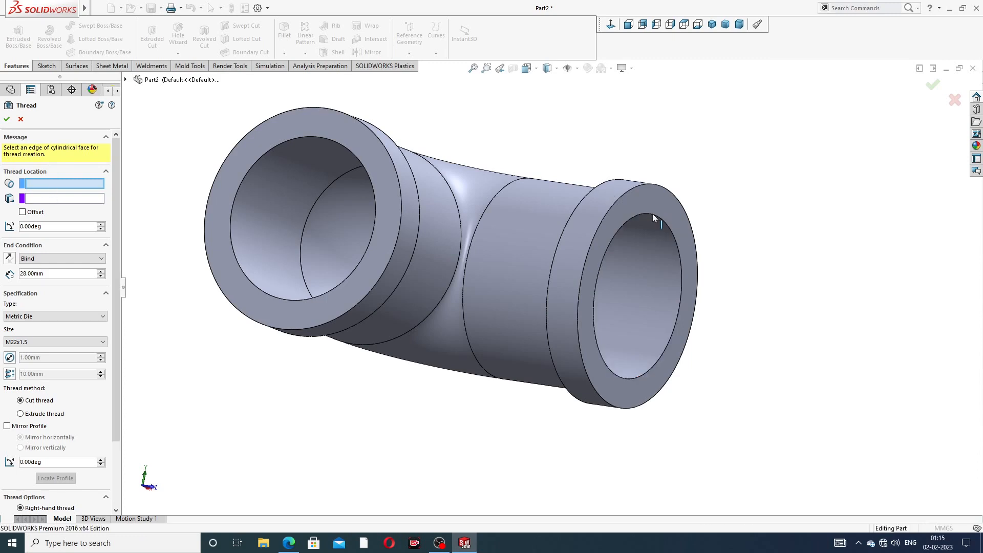
mouse_move(643, 260)
middle_mouse_down()
mouse_move(686, 272)
mouse_move(640, 250)
middle_mouse_up()
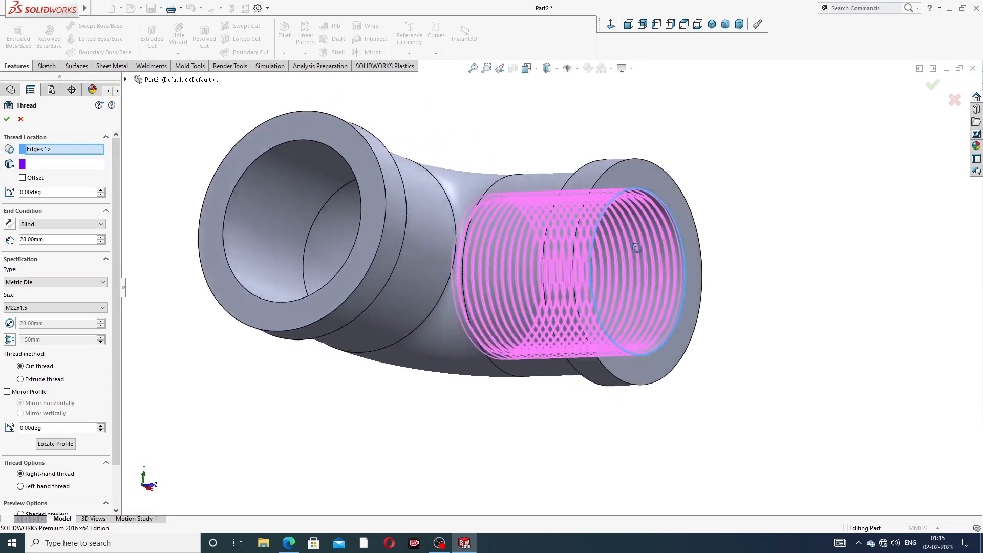
- Set the thread's blind depth to 20 mm
scroll(637, 247, "up", 3)
double_click(38, 239)
type("20")
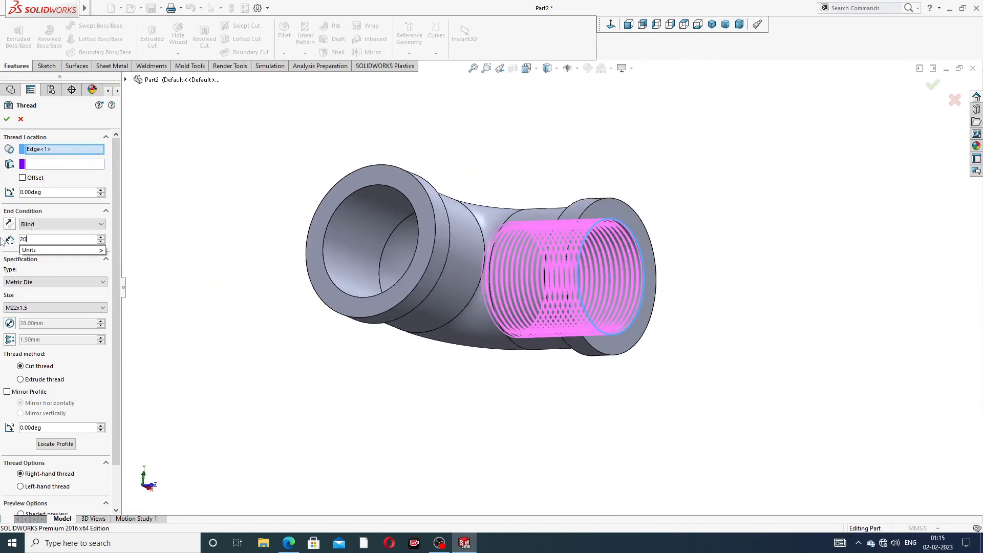
key("Return")
middle_click_drag(340, 247, 359, 318)
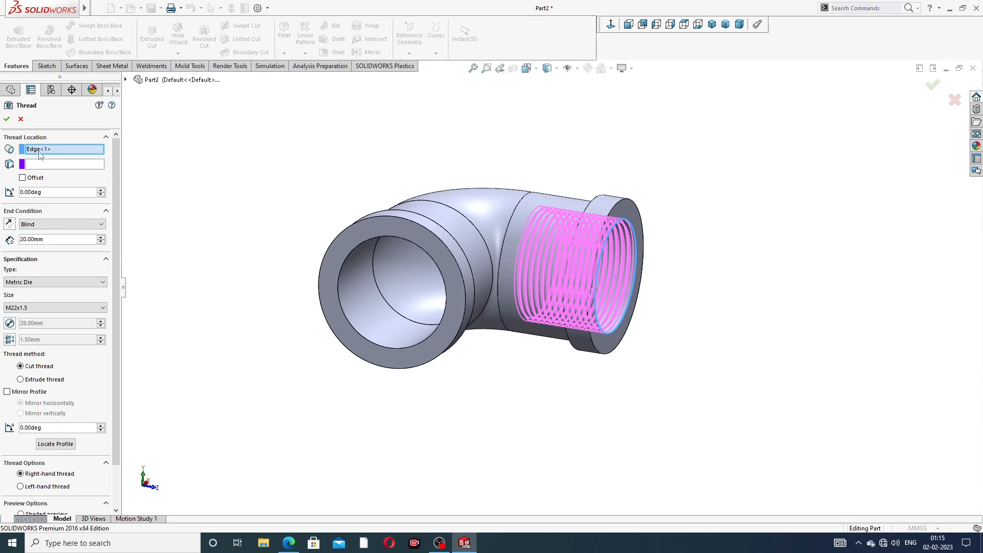
- Set the thread type to Metric Tap and its size to M27x2.0, checking the note in the PIPE ELBOW drawing
left_click(42, 285)
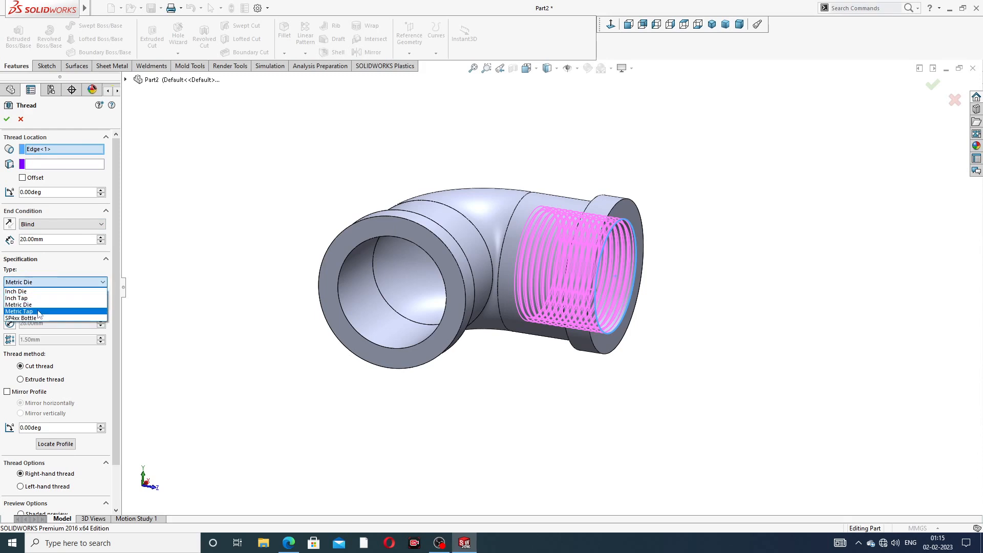
left_click(39, 312)
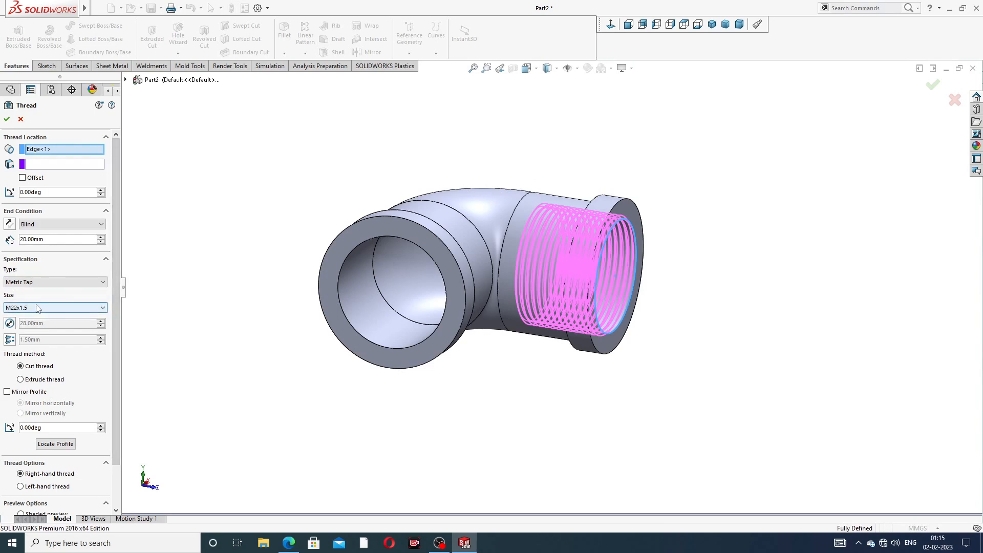
left_click(43, 308)
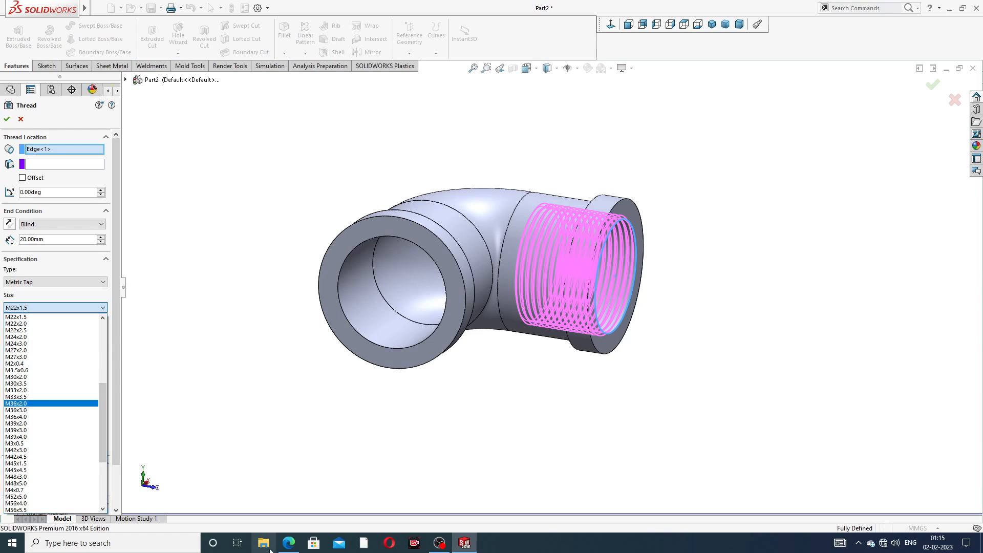
left_click(291, 537)
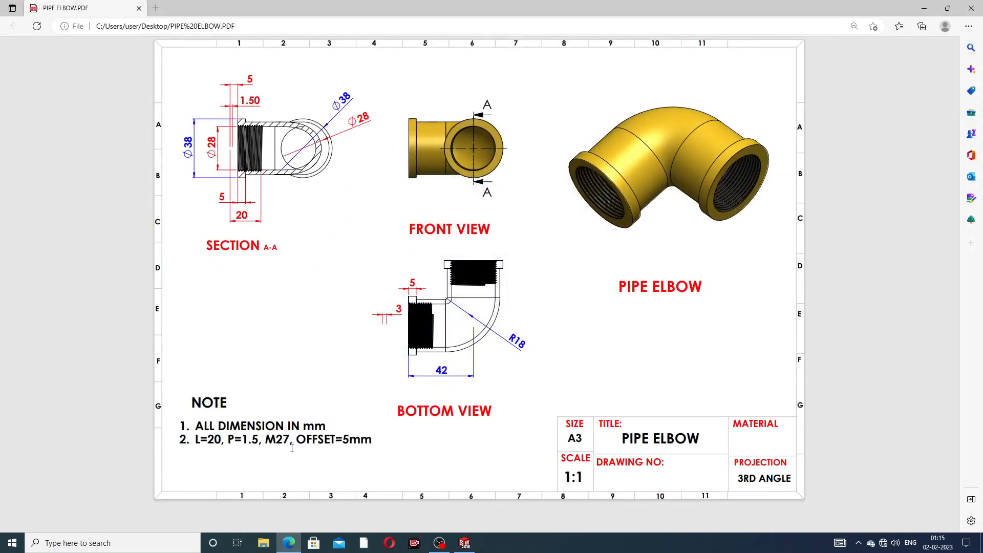
left_click(287, 544)
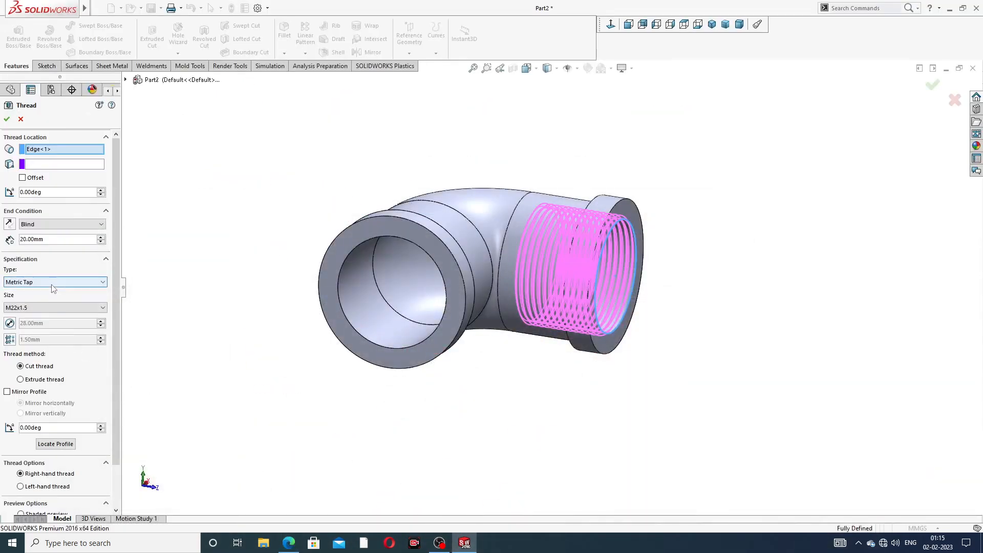
left_click(44, 309)
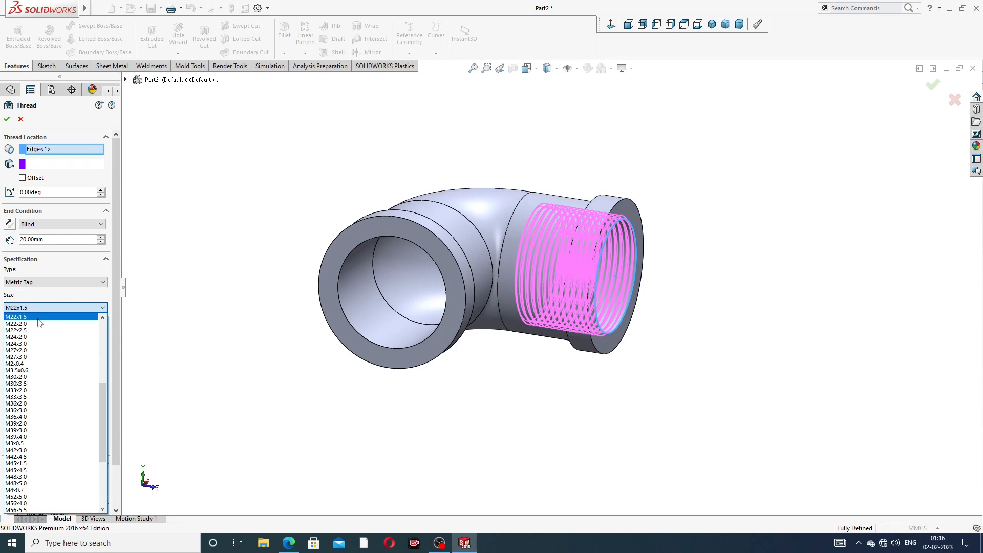
left_click(35, 350)
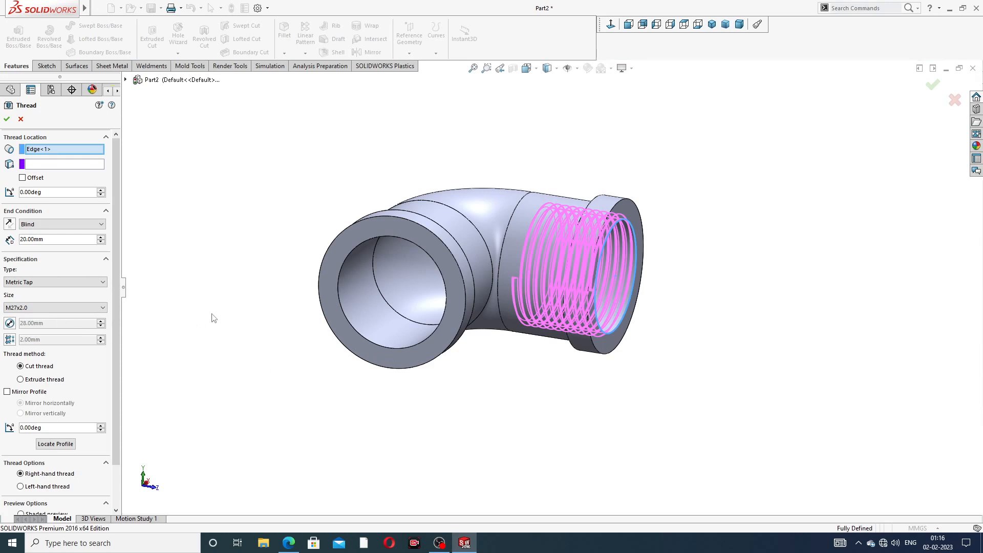
left_click(36, 308)
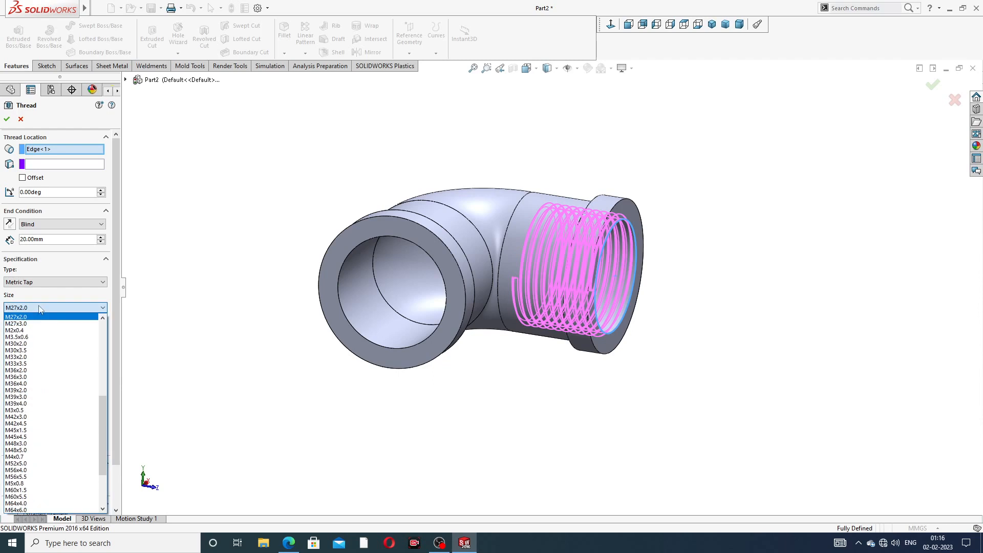
left_click(35, 308)
left_click(40, 282)
left_click(36, 300)
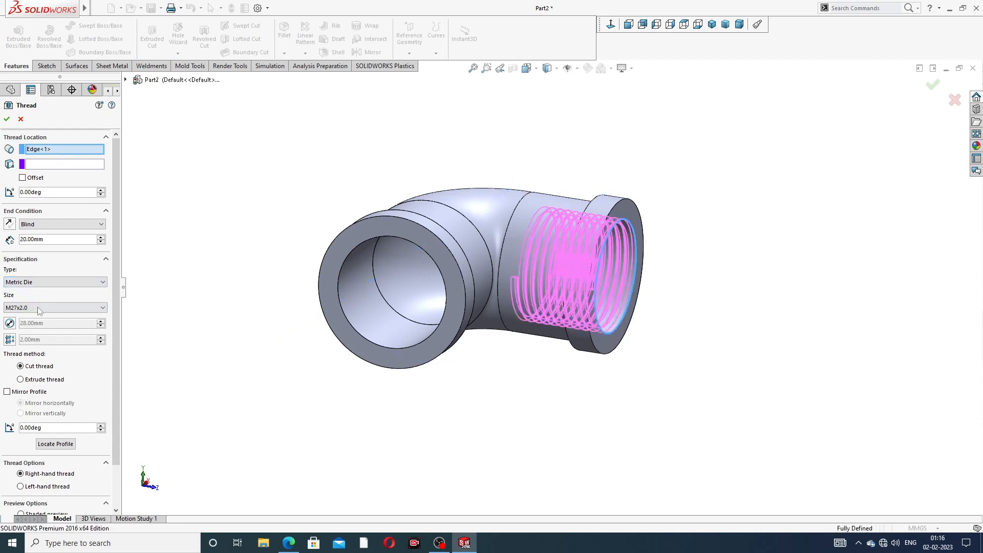
left_click(37, 308)
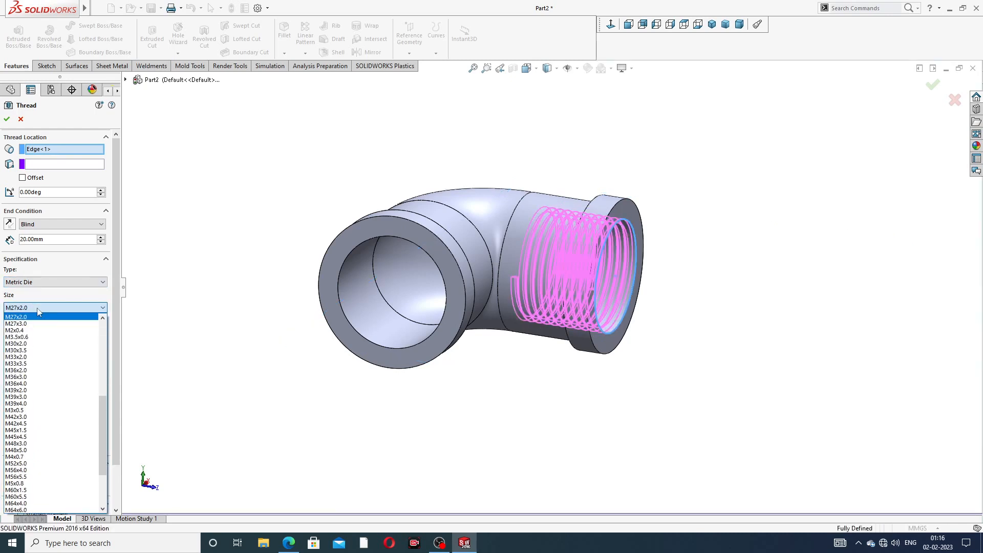
scroll(37, 335, "up", 2)
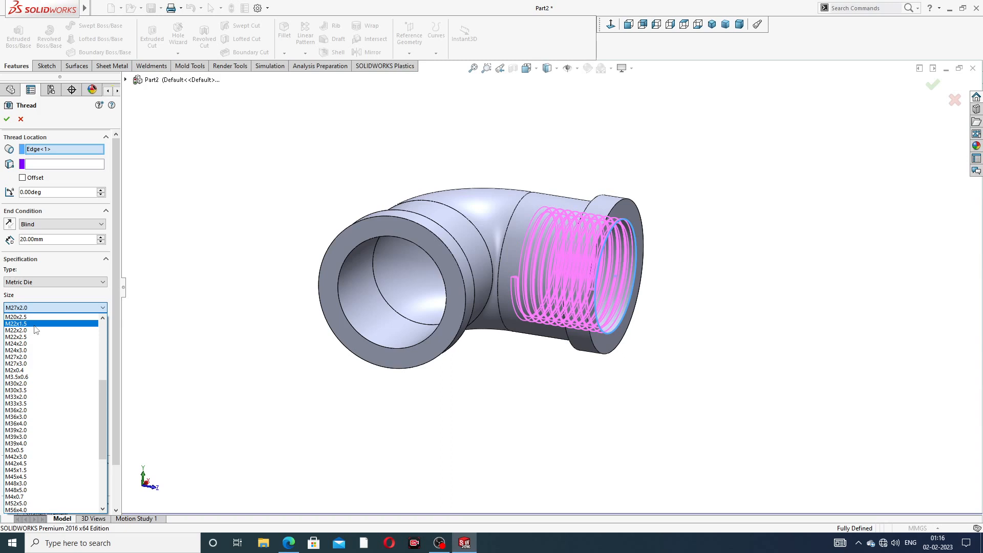
left_click(41, 306)
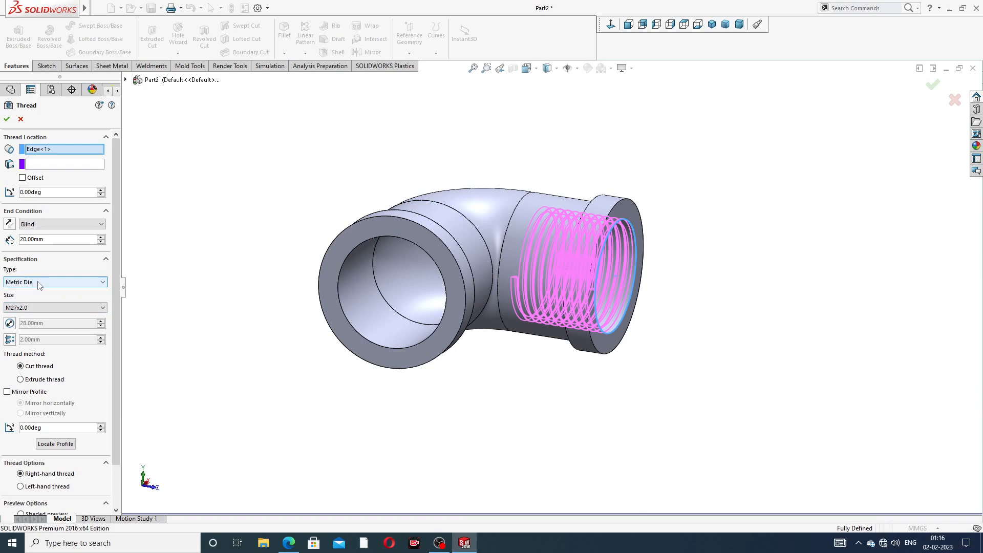
left_click(39, 284)
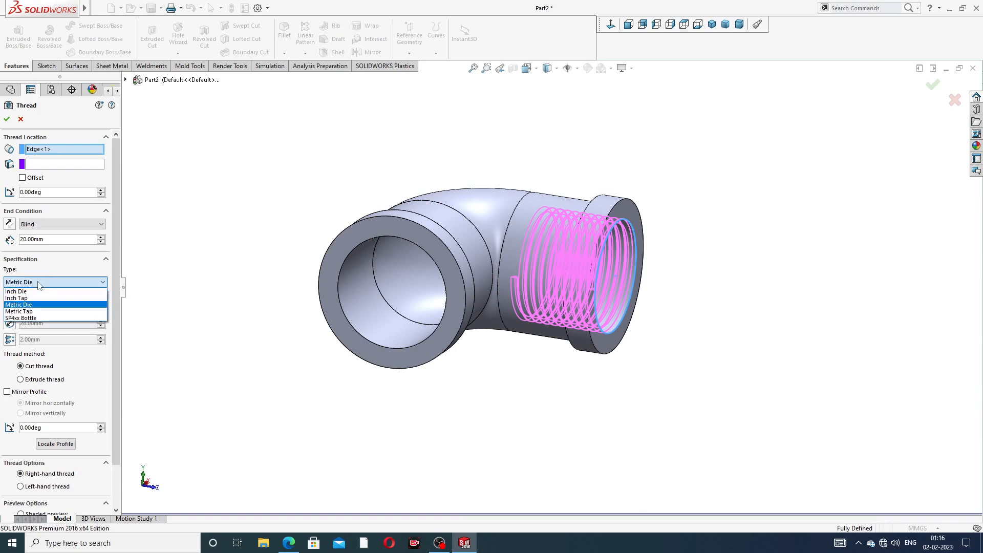
left_click(36, 312)
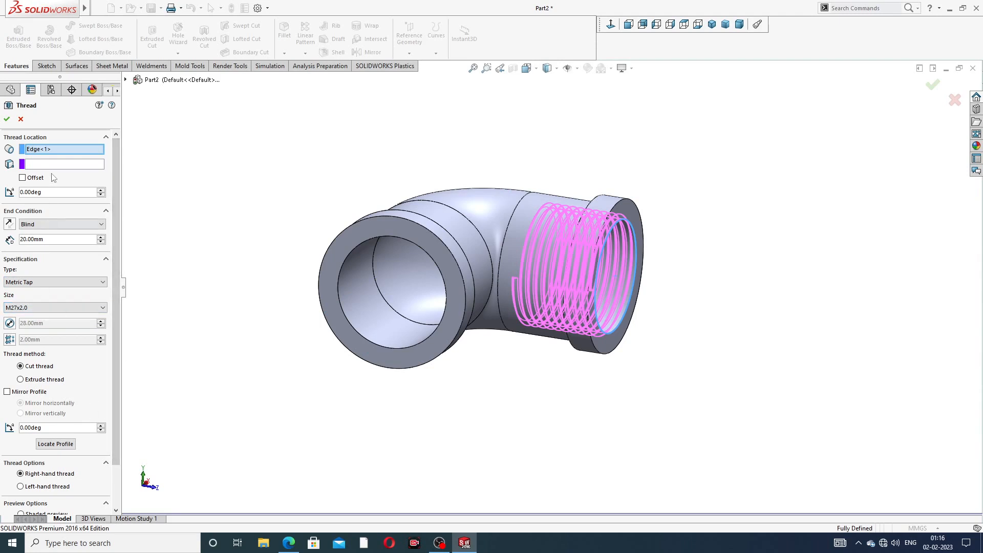
- Offset the thread start 2 mm outward from the second collar's bore edge and finish the cut thread
left_click(23, 177)
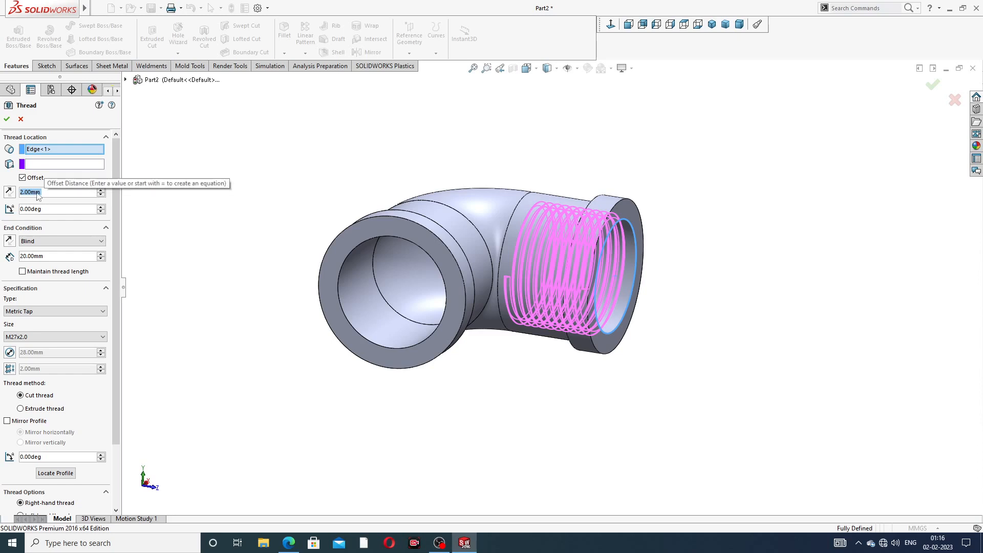
left_click(10, 193)
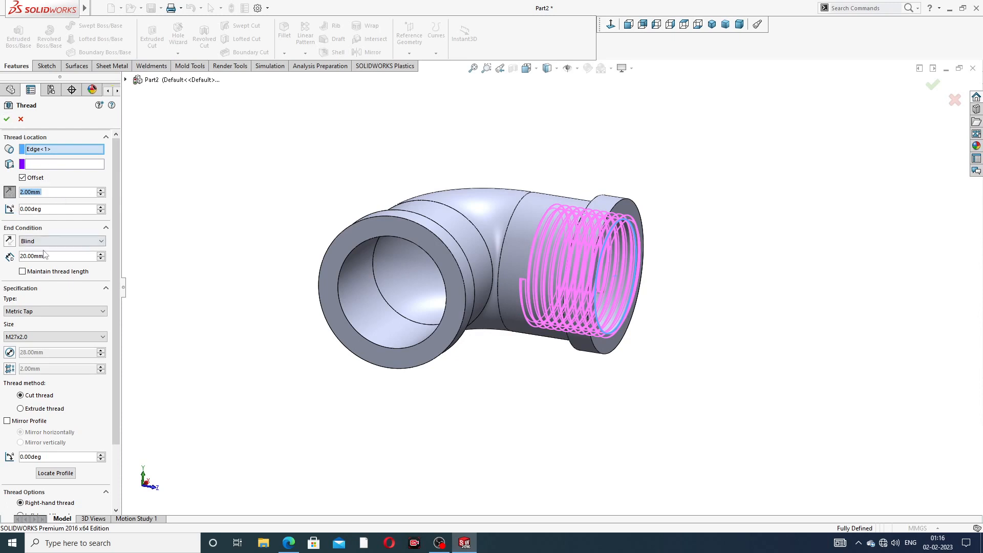
left_click(7, 119)
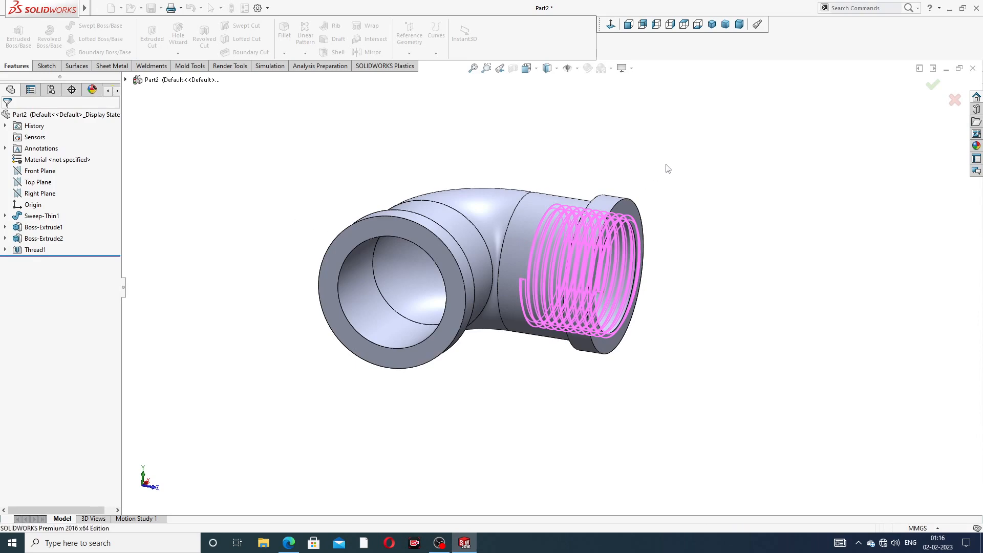
middle_click_drag(636, 296, 619, 200)
scroll(616, 216, "down", 3)
scroll(614, 213, "down", 2)
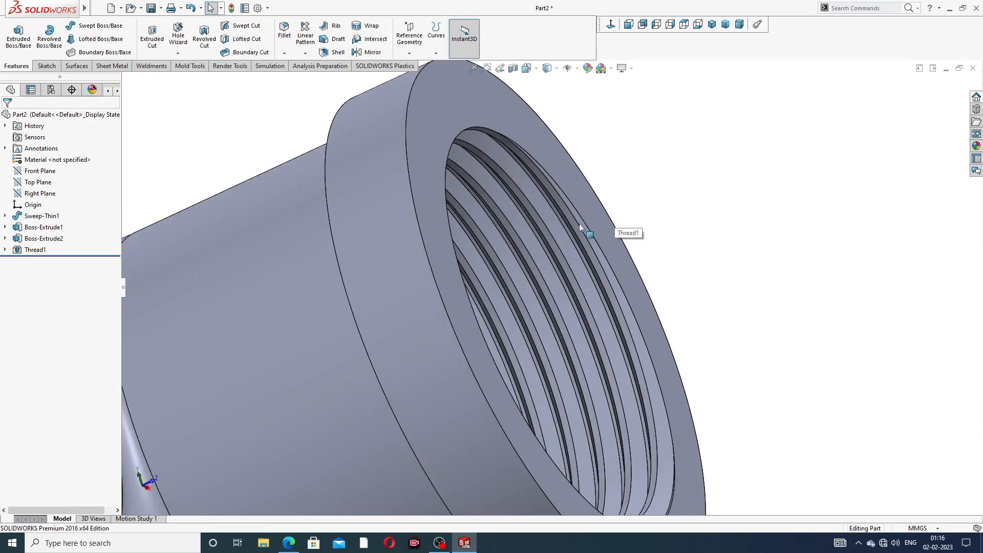
scroll(563, 322, "up", 5)
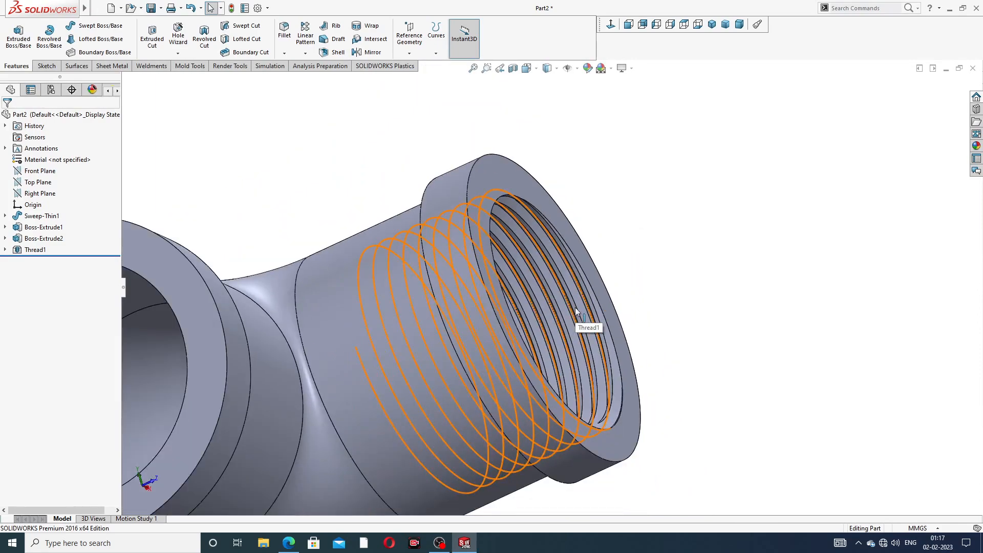
middle_click_drag(553, 335, 449, 335)
scroll(454, 339, "up", 3)
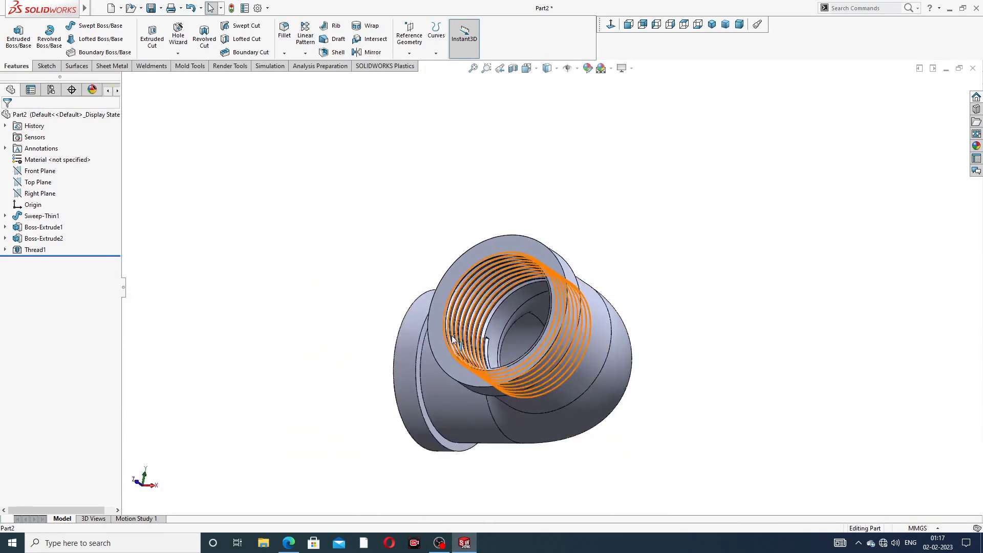
- Examine the cut thread inside the second collar's bore up close and from several angles
scroll(496, 335, "down", 6)
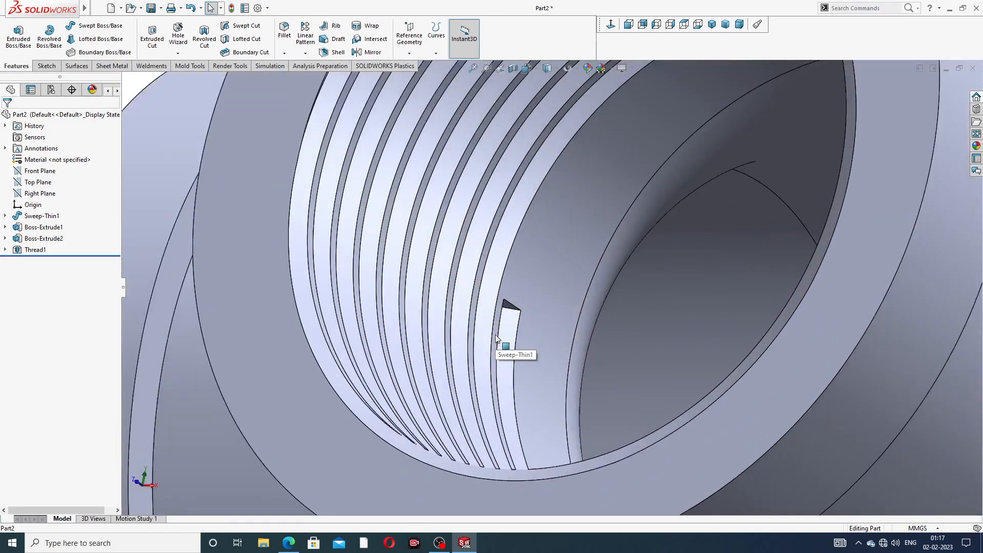
scroll(500, 325, "up", 6)
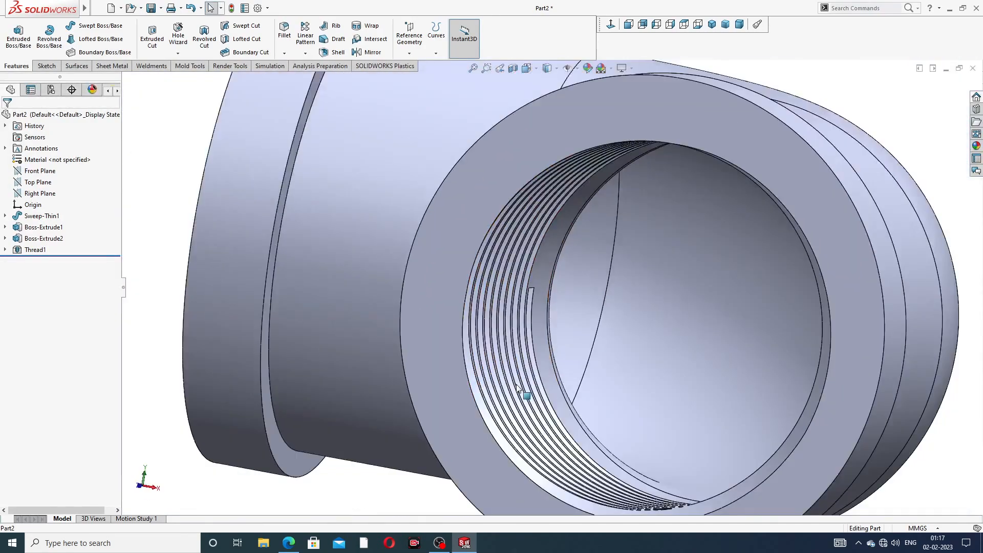
scroll(516, 387, "up", 5)
middle_click_drag(554, 313, 778, 302)
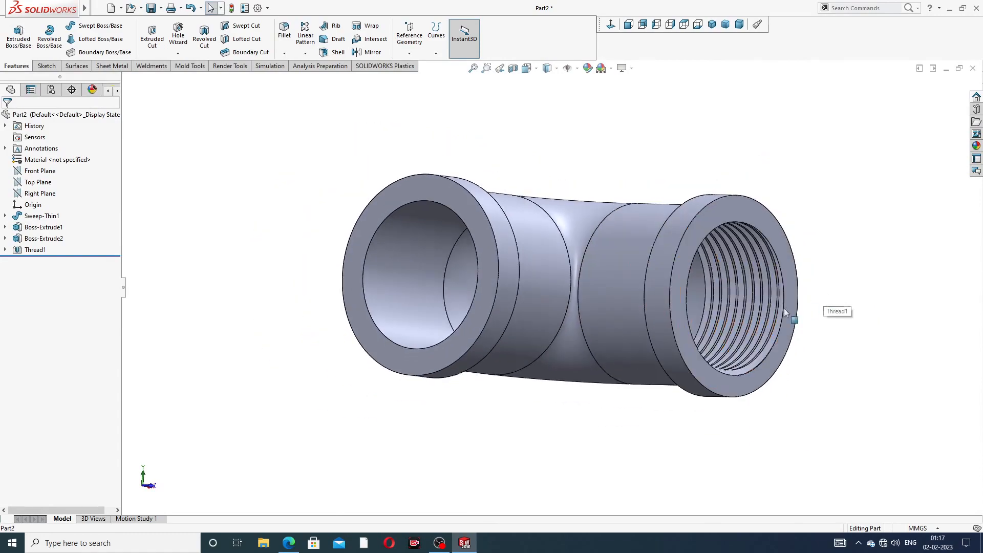
scroll(731, 313, "down", 3)
scroll(730, 312, "down", 2)
key("f")
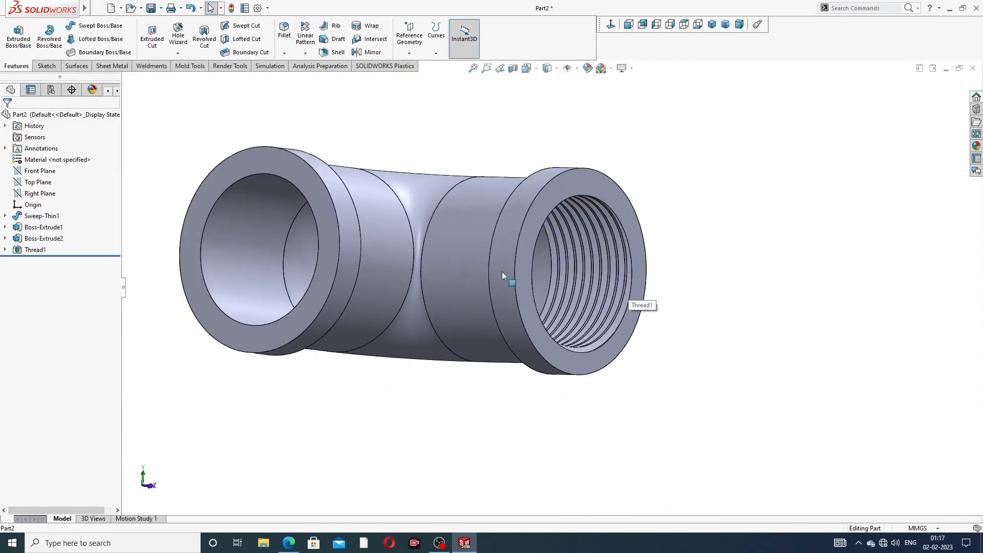
- Edit the existing thread to type Metric Die and size M22x1.5, and try to apply it as a cut thread
left_click(33, 249)
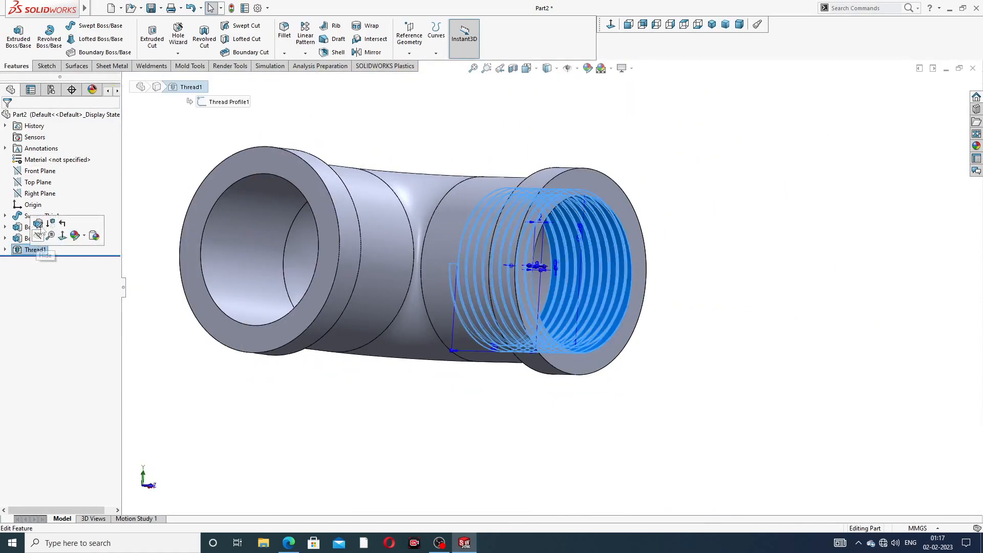
left_click(41, 223)
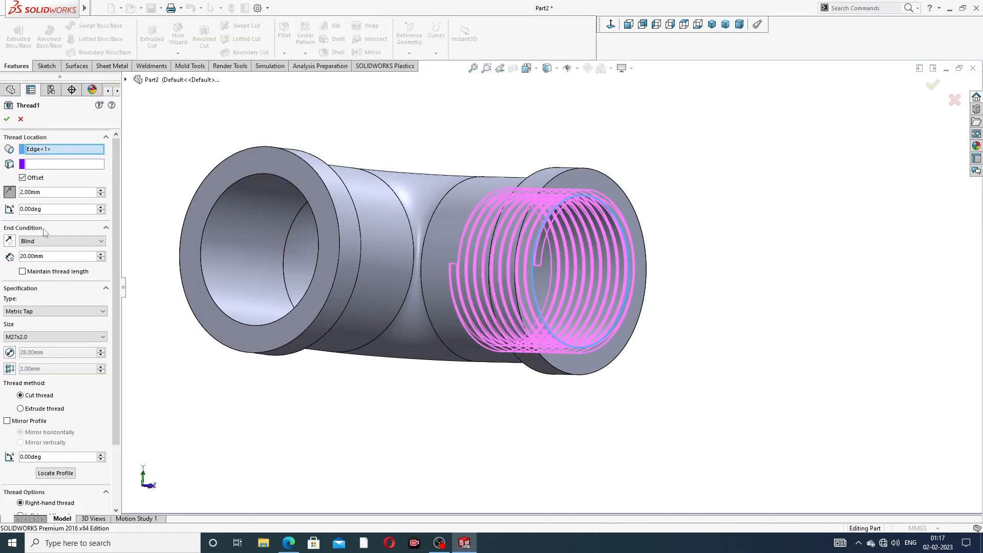
left_click(36, 311)
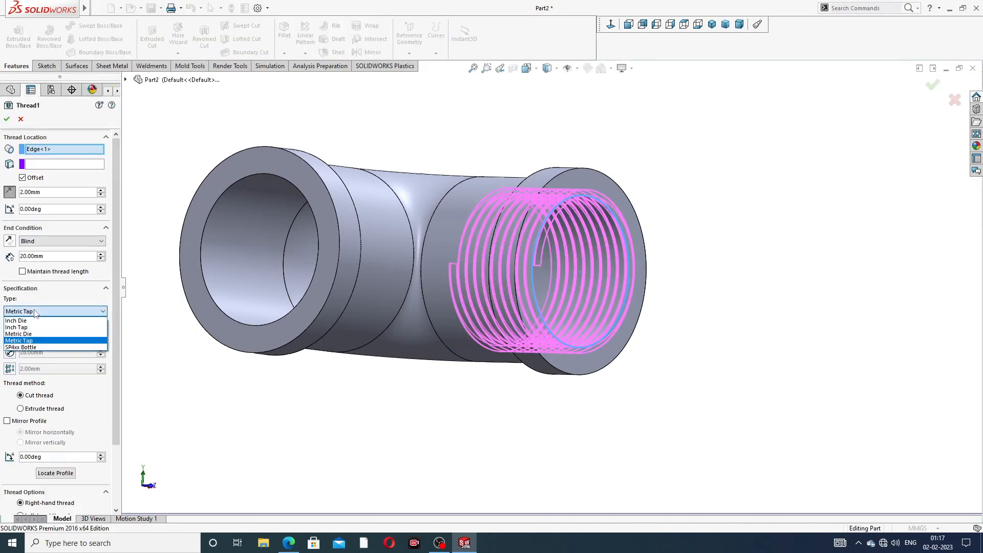
left_click(19, 333)
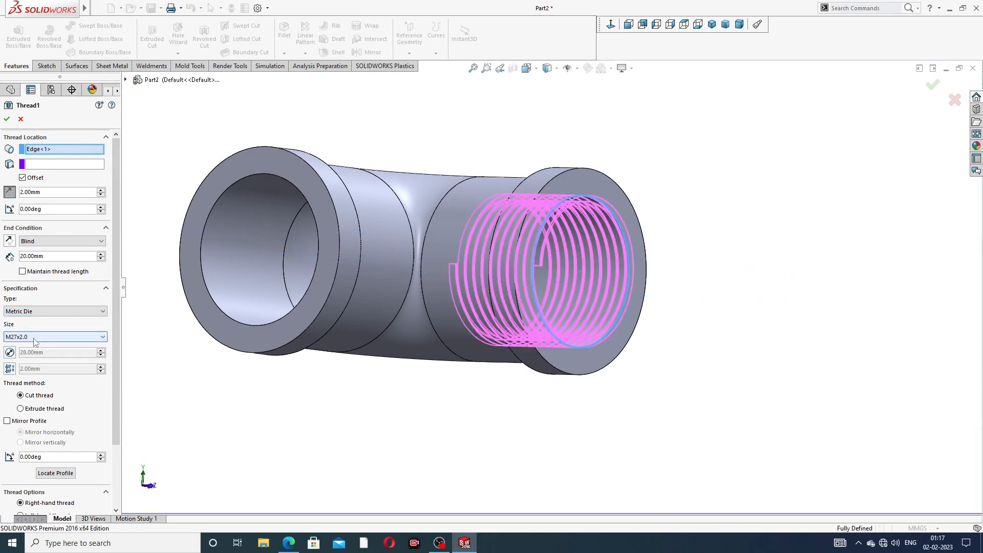
left_click(36, 338)
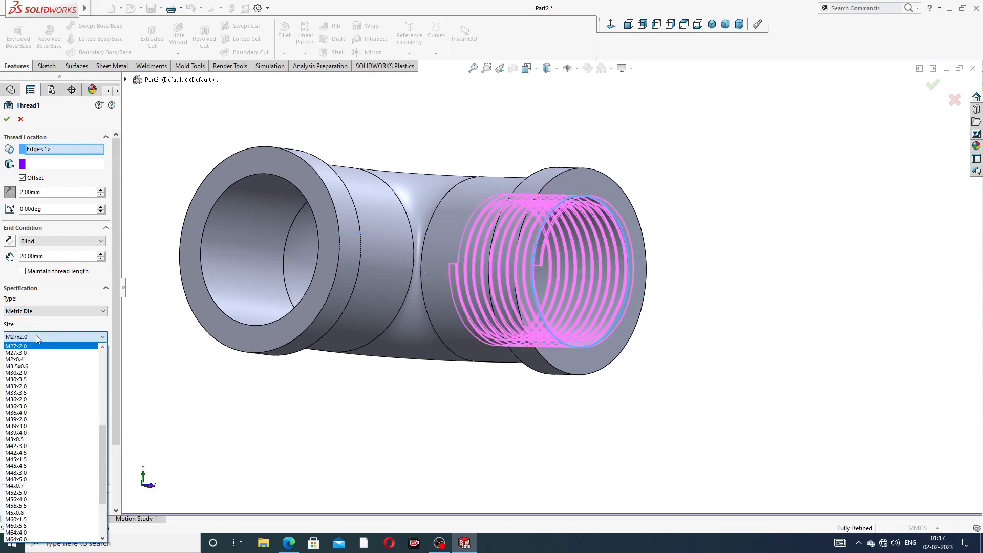
scroll(34, 351, "up", 2)
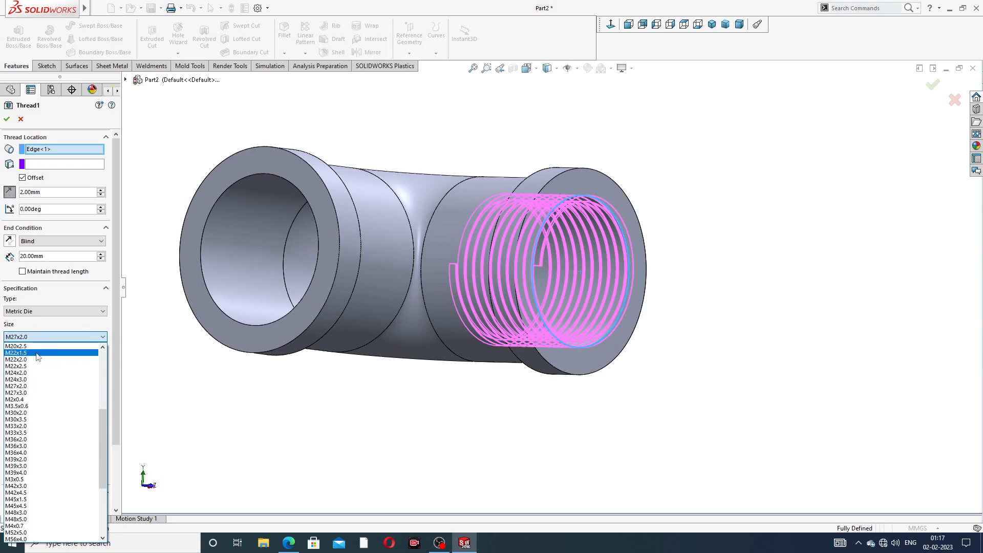
left_click(38, 353)
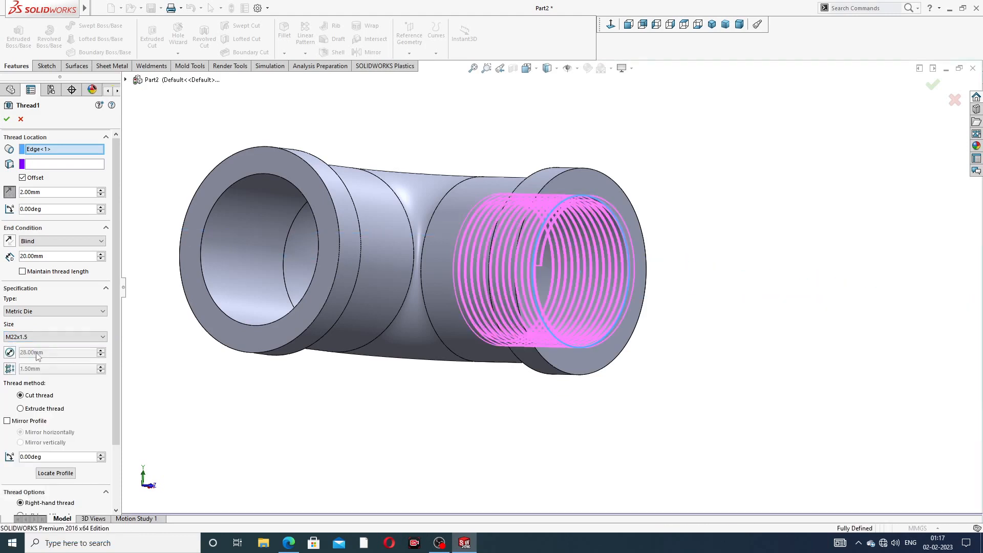
left_click(6, 118)
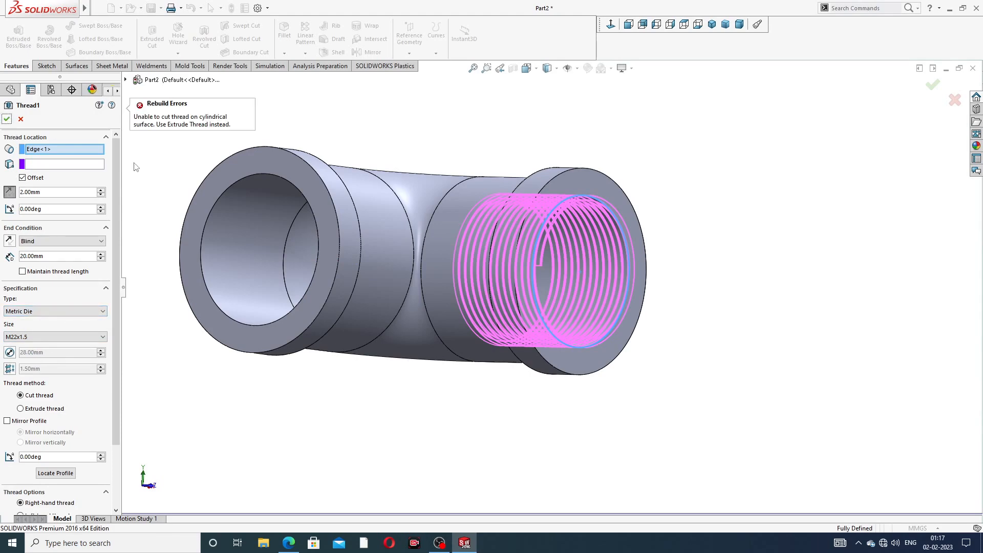
- Set the thread type to Metric Tap, keeping size M22x1.5, and apply the edited cut thread
middle_click_drag(174, 194, 224, 205)
scroll(313, 204, "up", 3)
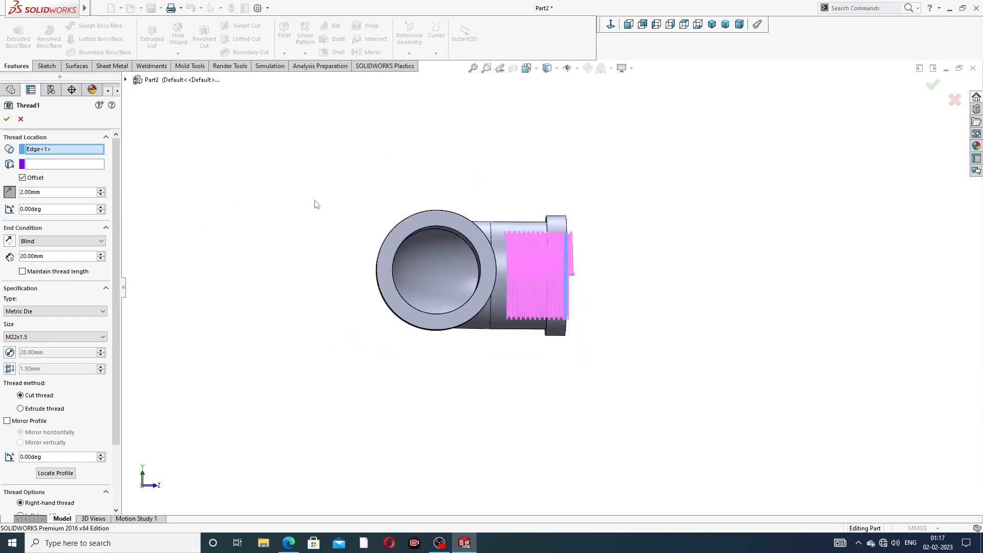
middle_click_drag(419, 216, 389, 272)
scroll(382, 245, "down", 2)
left_click(37, 311)
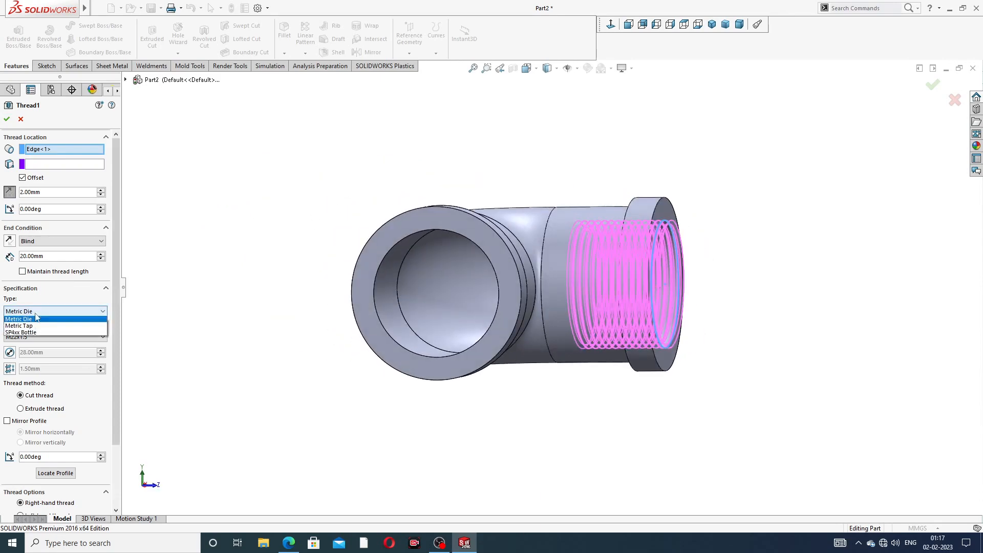
left_click(20, 341)
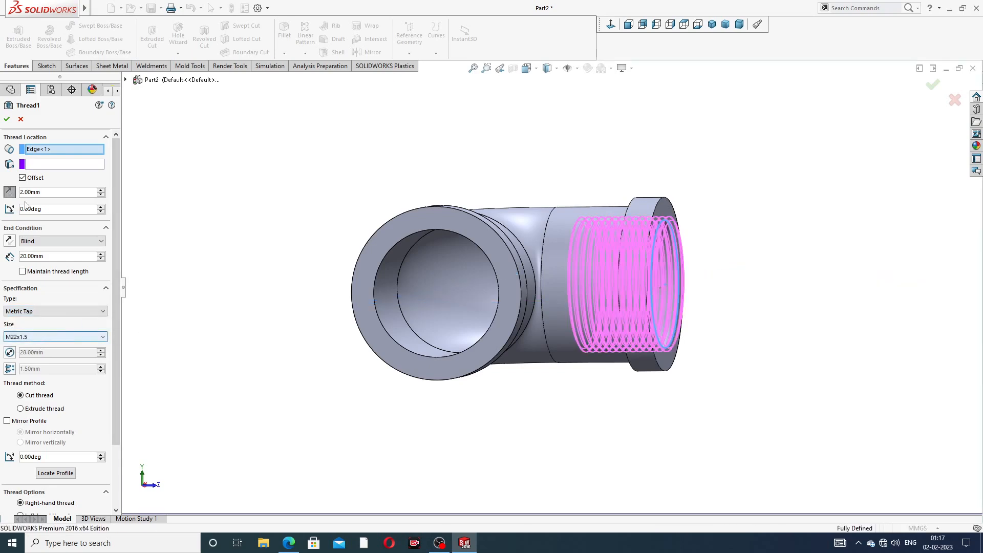
left_click(7, 118)
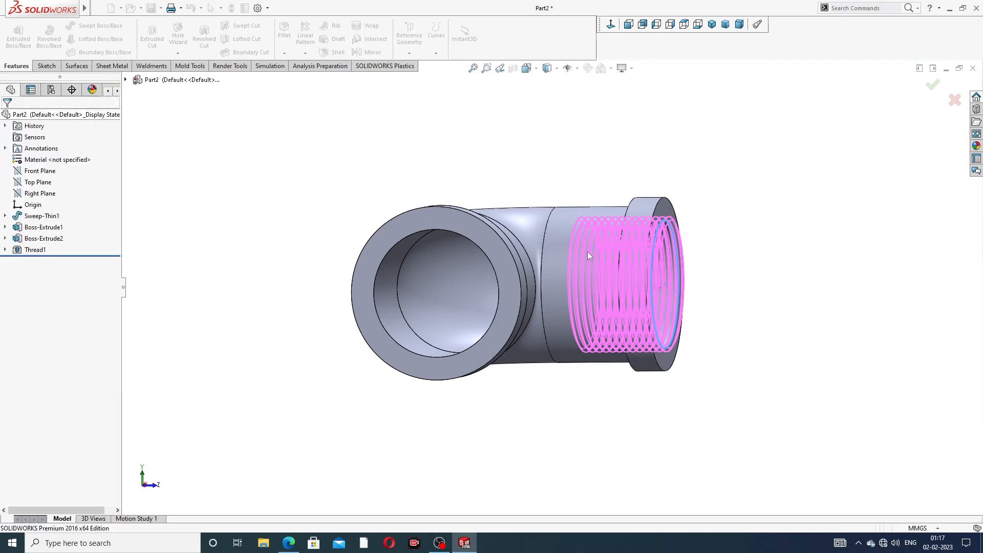
- Inspect the resized thread and review its specification against the PIPE ELBOW drawing without changing it
scroll(668, 285, "down", 3)
scroll(675, 237, "up", 5)
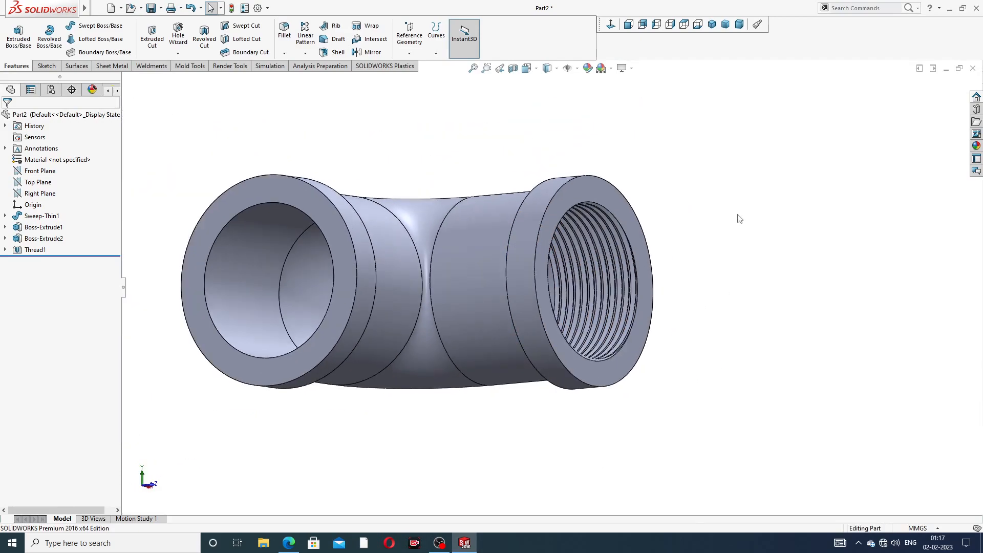
mouse_move(661, 271)
middle_mouse_down()
mouse_move(661, 246)
mouse_move(671, 274)
middle_mouse_up()
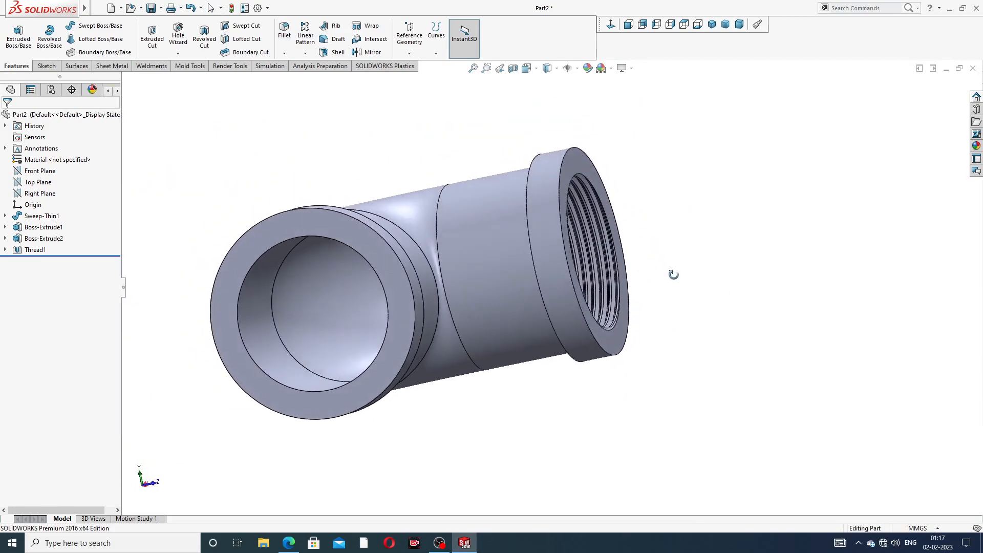
left_click(36, 250)
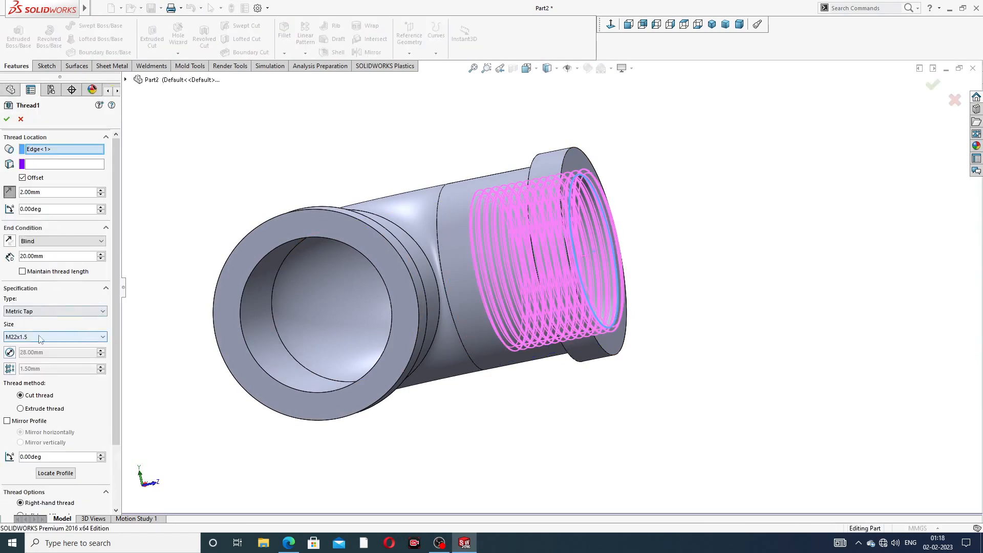
left_click(288, 543)
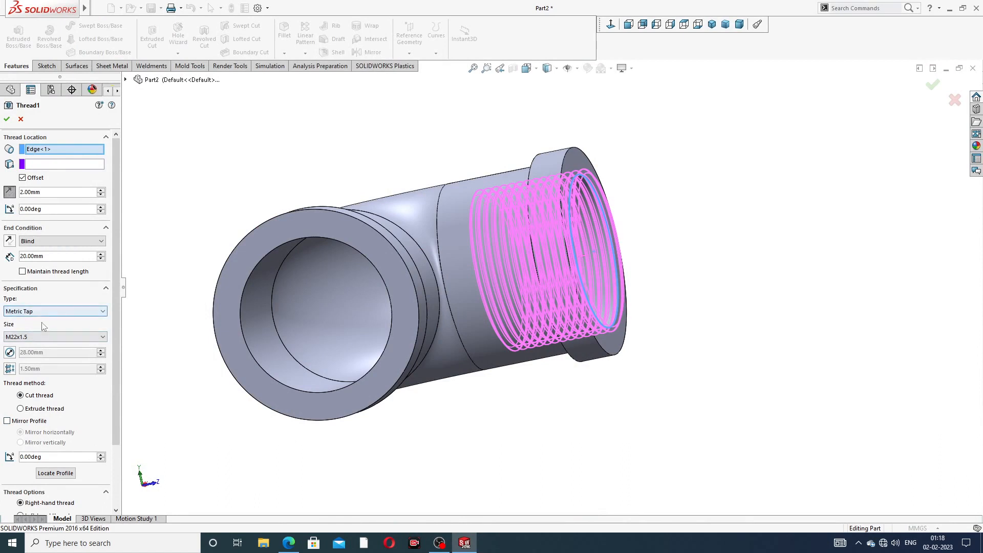
left_click(6, 119)
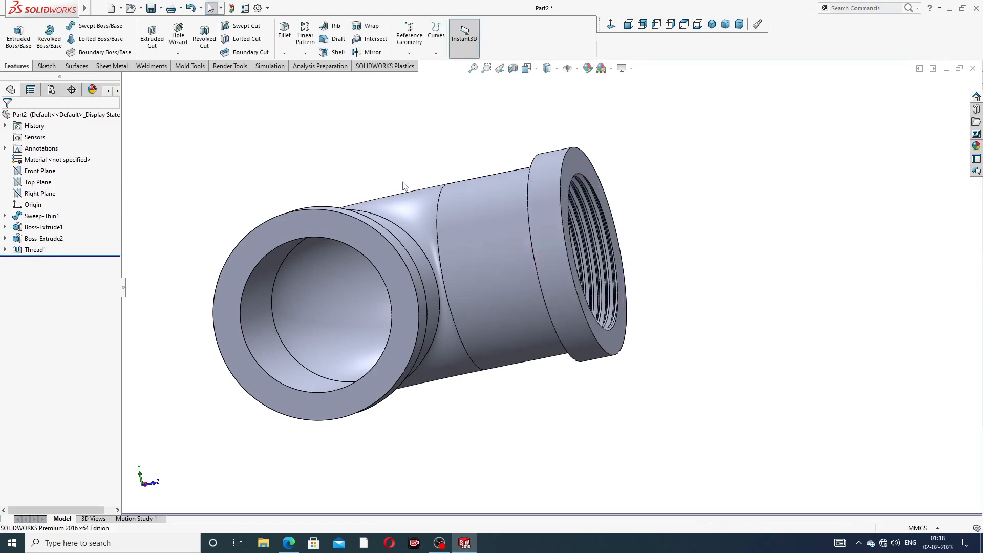
- Start a 20 mm deep Metric Tap M22x1.5 cut thread on the unthreaded collar's inner bore edge
scroll(403, 183, "up", 3)
middle_click_drag(453, 257, 365, 229)
scroll(362, 241, "down", 3)
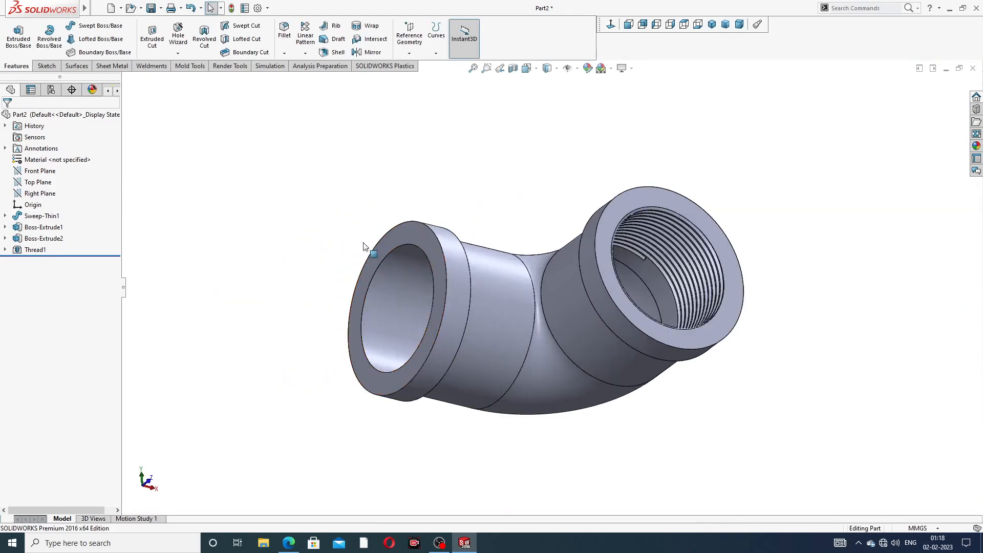
left_click(178, 53)
left_click(194, 78)
scroll(407, 274, "down", 2)
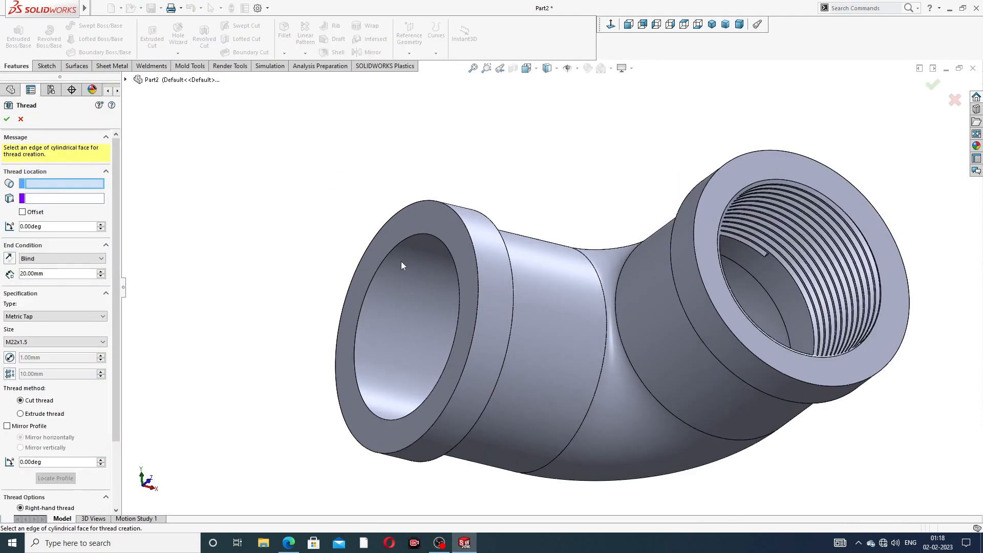
left_click(392, 247)
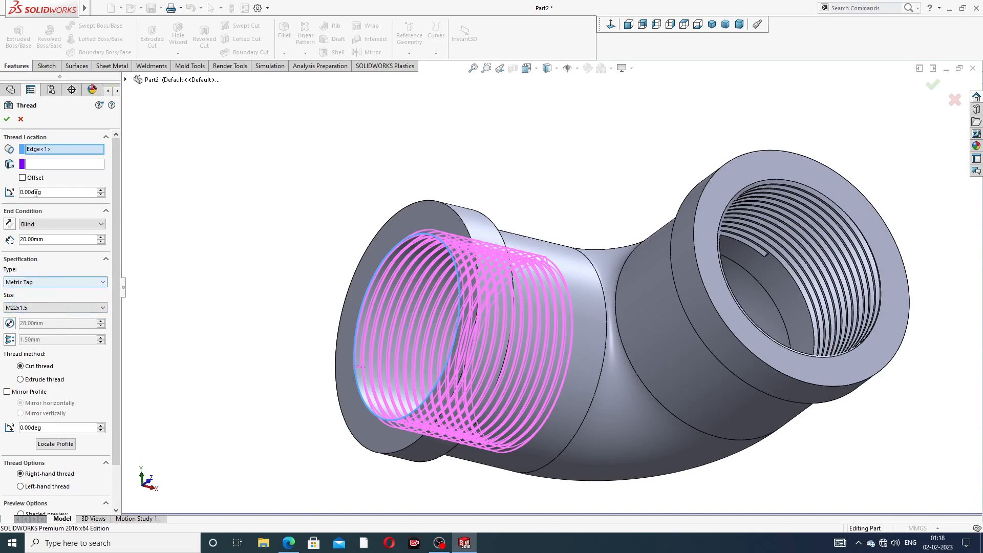
- Offset the new thread's start 2 mm outward from the collar's bore edge and finish the cut thread
left_click(29, 179)
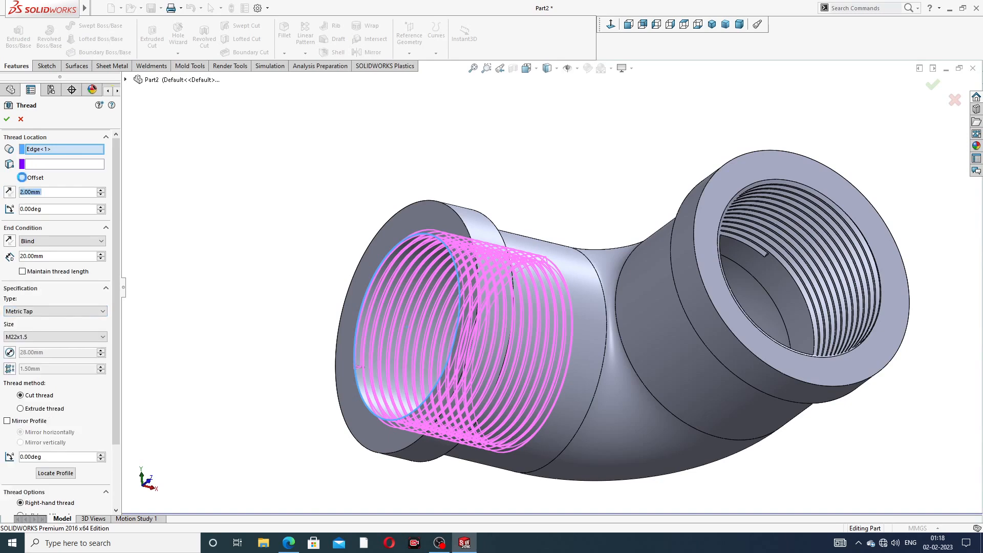
left_click(9, 192)
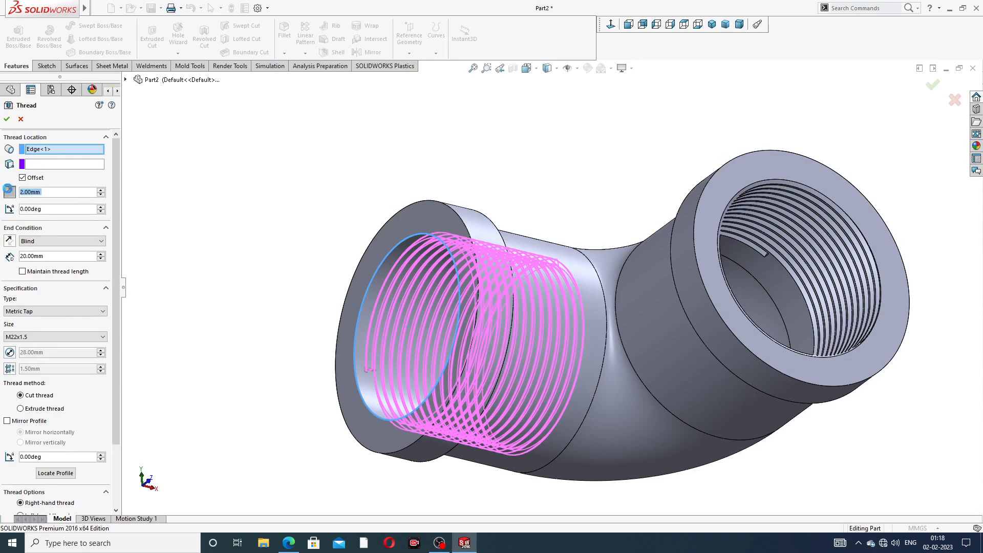
scroll(227, 272, "down", 1)
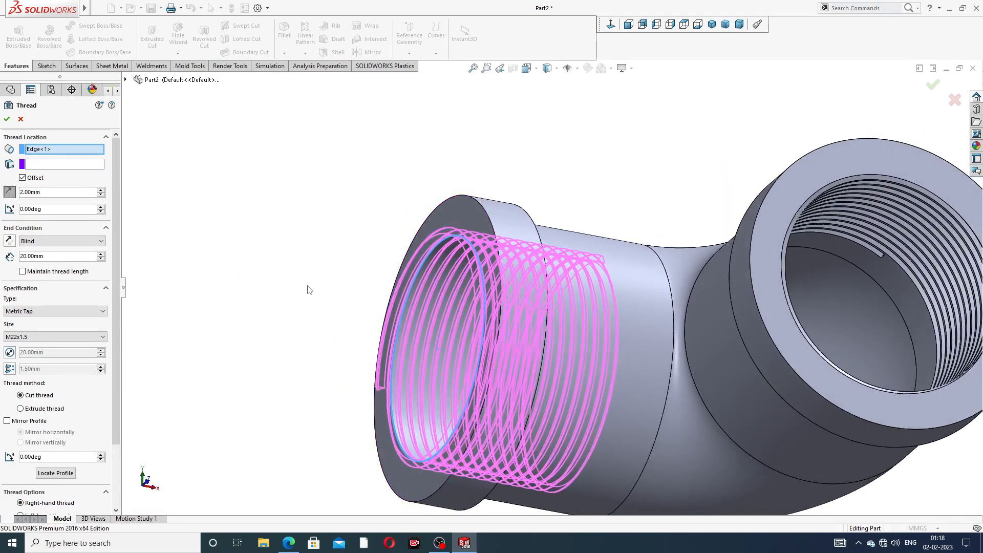
scroll(308, 290, "up", 3)
middle_click_drag(389, 296, 410, 303)
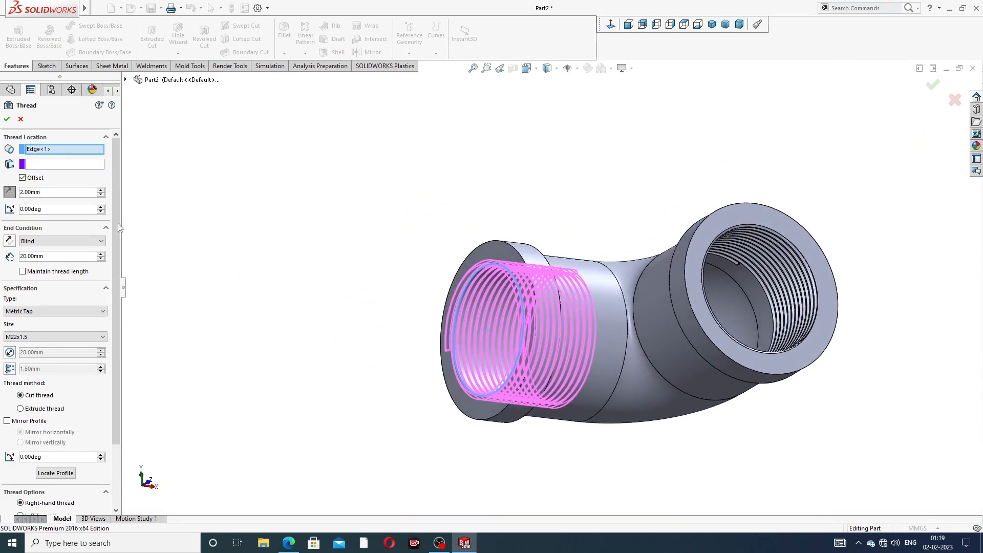
left_click(6, 118)
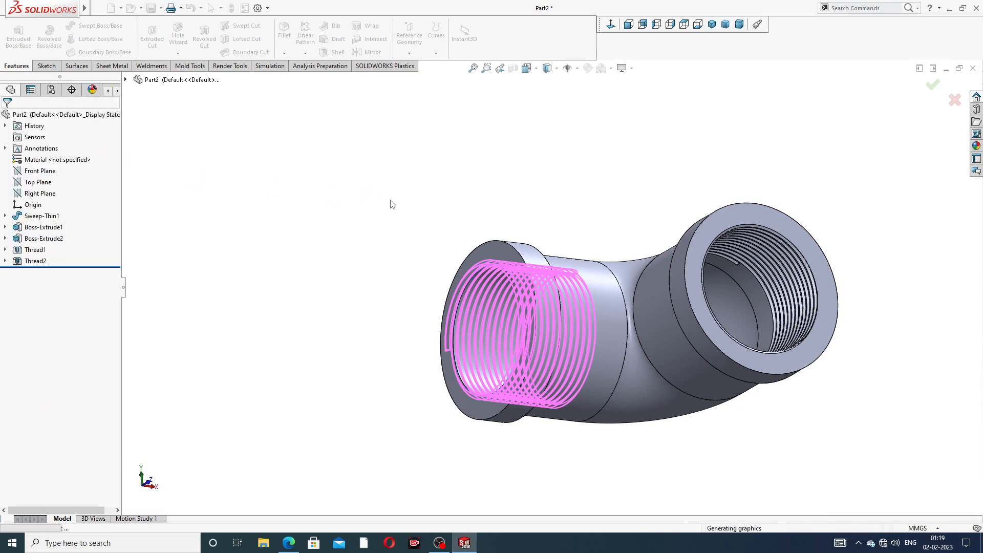
- Apply a dark grey colour (RGB 64, 64, 64) to both thread features
scroll(536, 290, "down", 1)
middle_click_drag(600, 259, 575, 272)
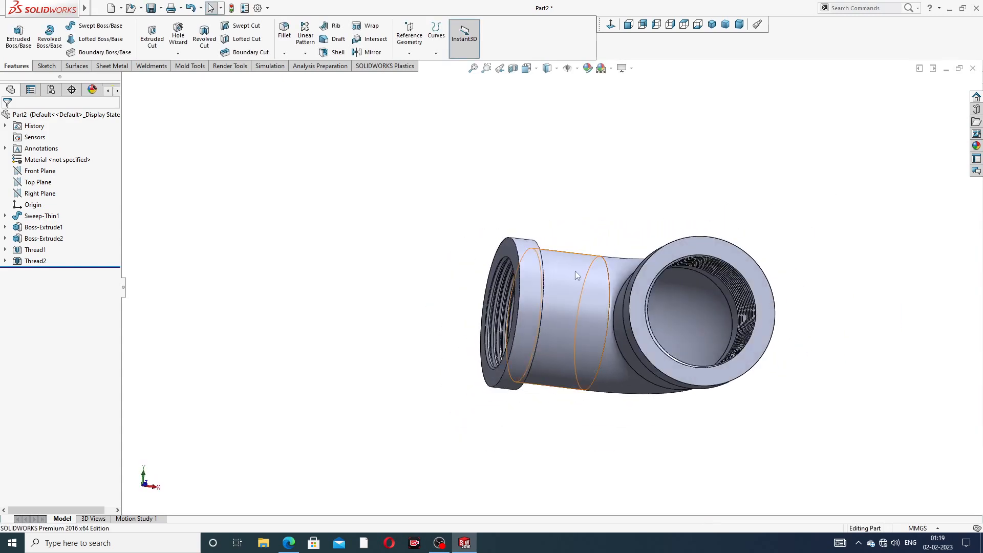
left_click(34, 251)
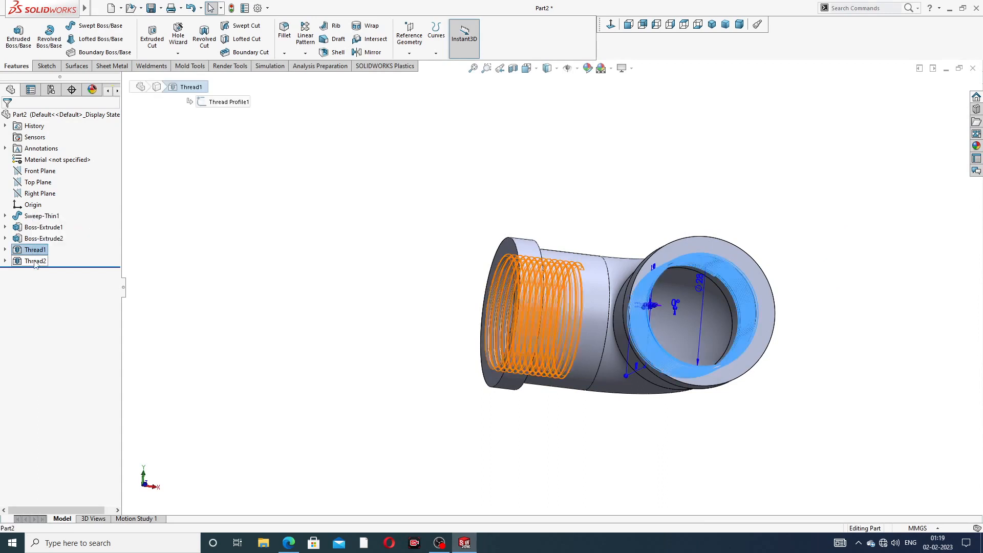
left_click(35, 262, "ctrl")
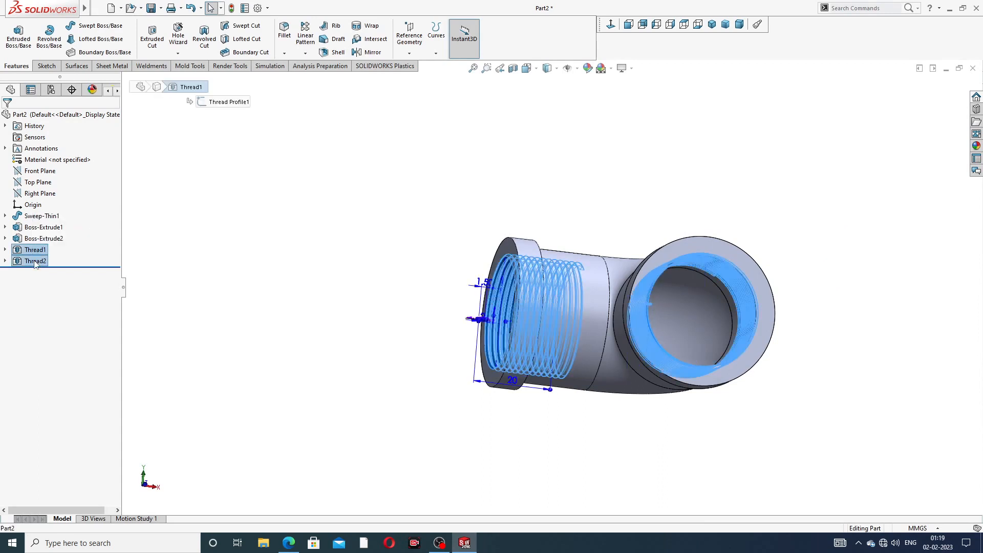
left_click(589, 70)
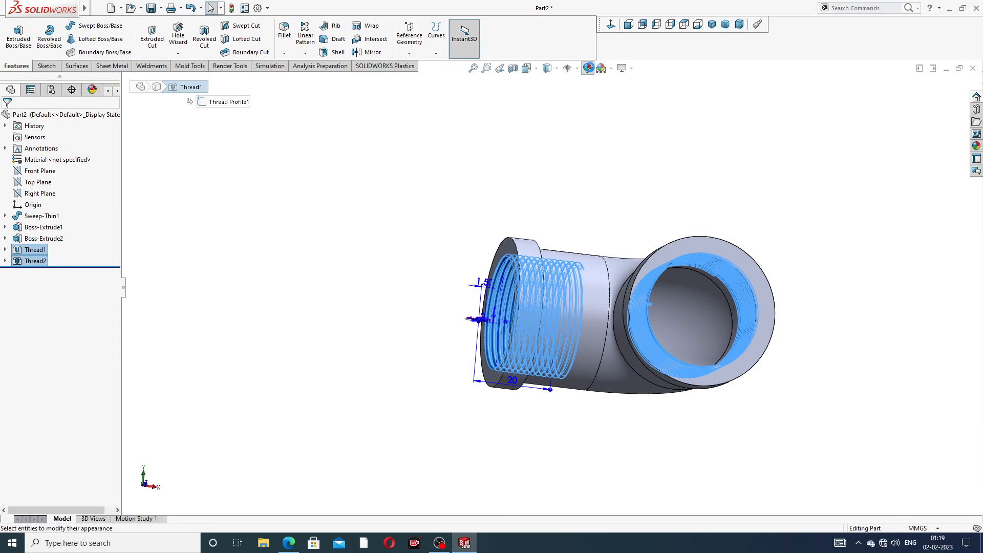
left_click(83, 336)
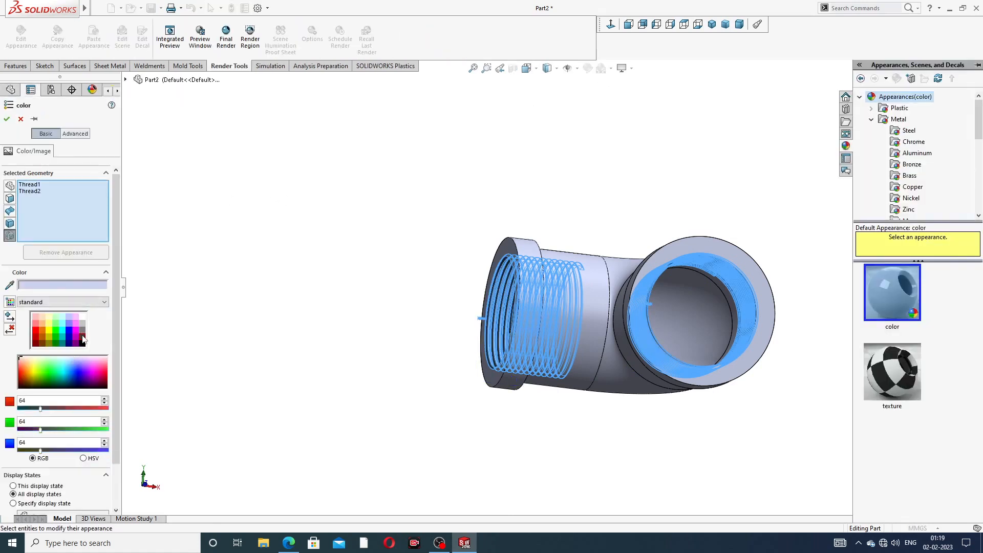
left_click(7, 119)
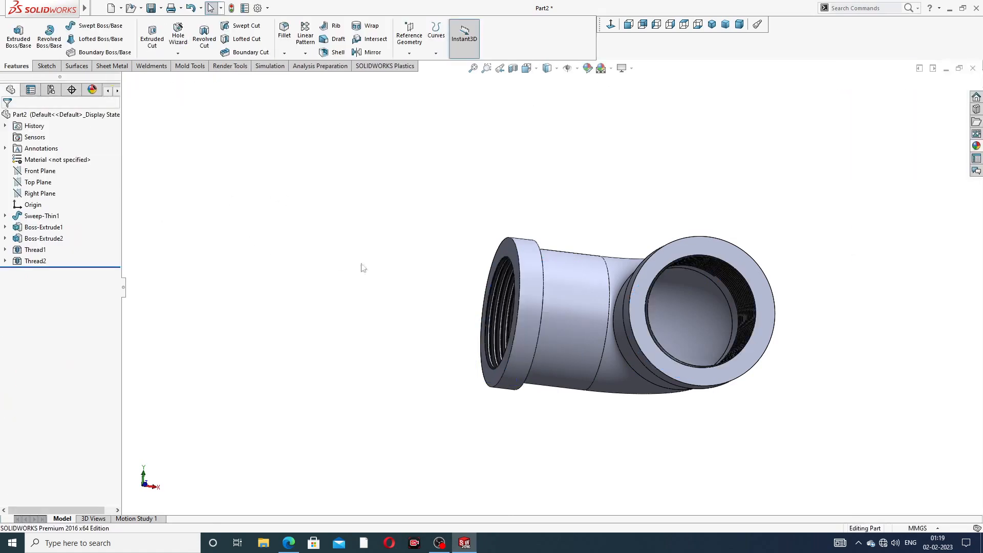
- Apply a metal appearance from the Brass category to the whole pipe elbow
middle_click_drag(494, 301, 710, 268)
left_click(976, 147)
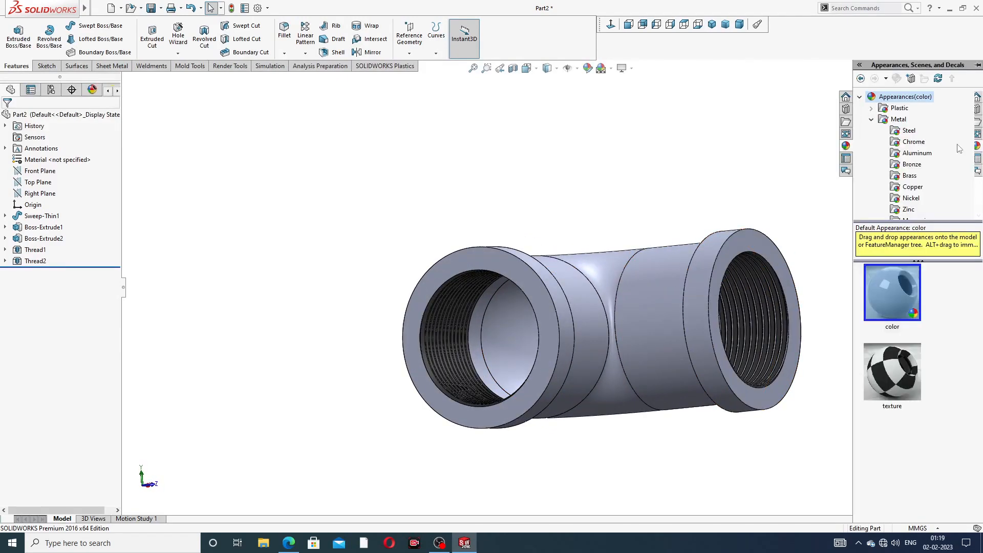
left_click(908, 131)
left_click(899, 119)
left_click(918, 144)
left_click(917, 152)
left_click(910, 175)
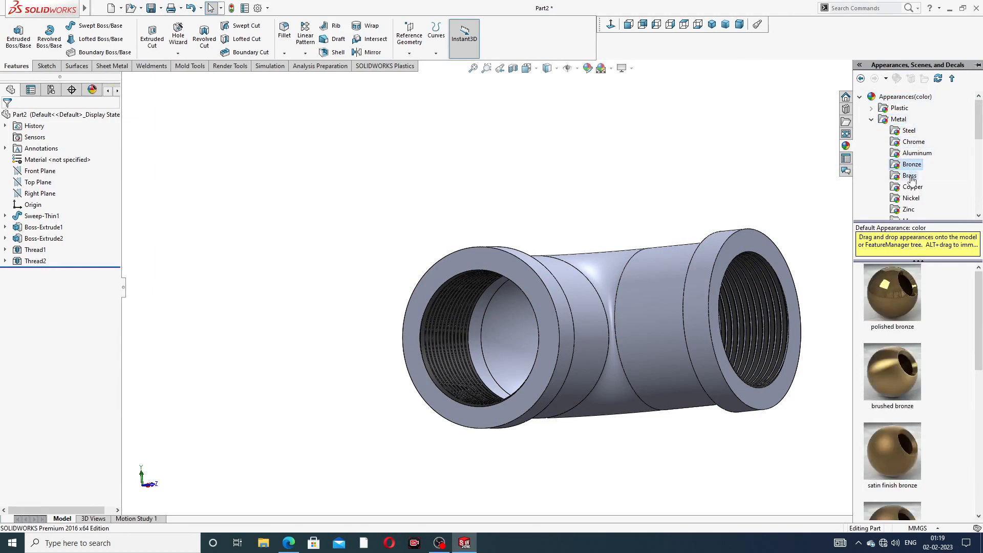
double_click(890, 281)
middle_click_drag(781, 300, 734, 380)
left_click(823, 272)
- Turn on the Cartoon display effect for the elbow and accept its rendering notice
left_click(623, 68)
left_click(643, 119)
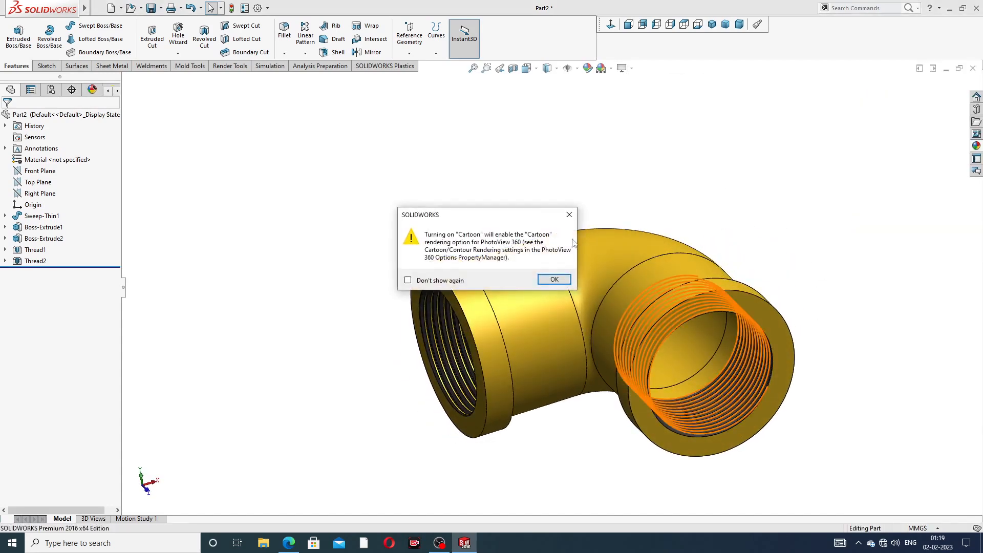
left_click(553, 279)
- Inspect the finished elbow's outer surface, end collars and internal threads from several angles, including the isometric view
scroll(639, 325, "down", 2)
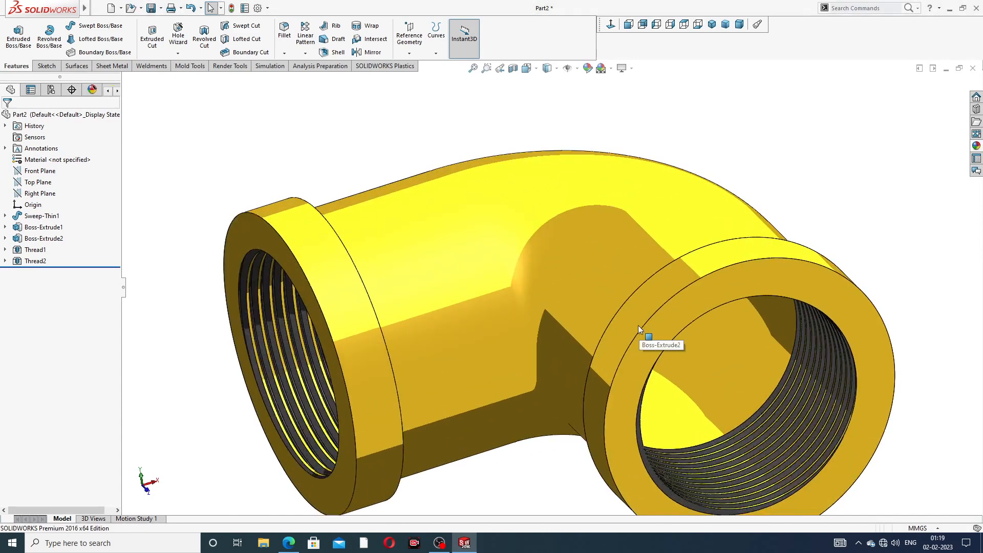
scroll(639, 324, "up", 3)
middle_click_drag(630, 304, 667, 268)
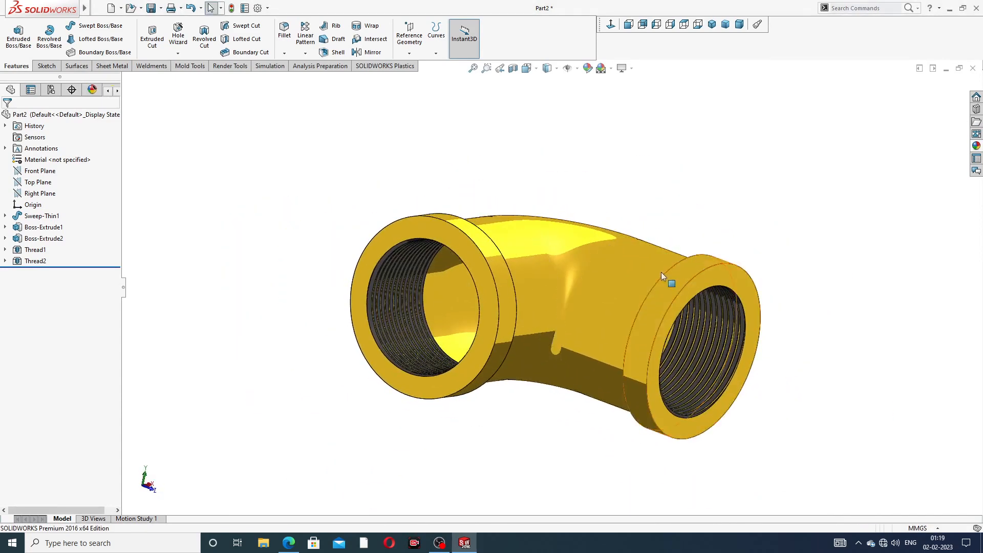
scroll(559, 318, "up", 2)
scroll(552, 323, "down", 2)
mouse_move(552, 324)
middle_mouse_down()
mouse_move(517, 268)
mouse_move(550, 326)
middle_mouse_up()
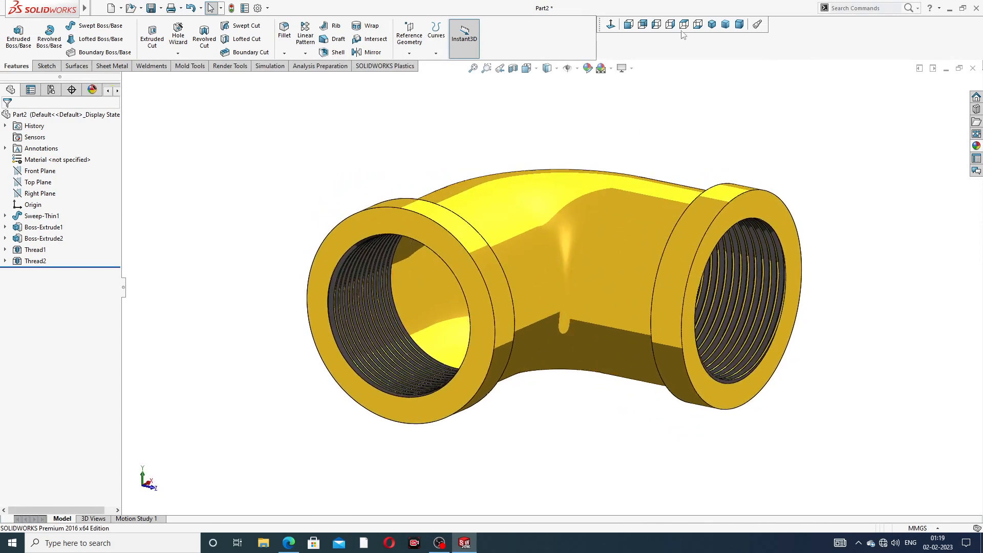
left_click(711, 24)
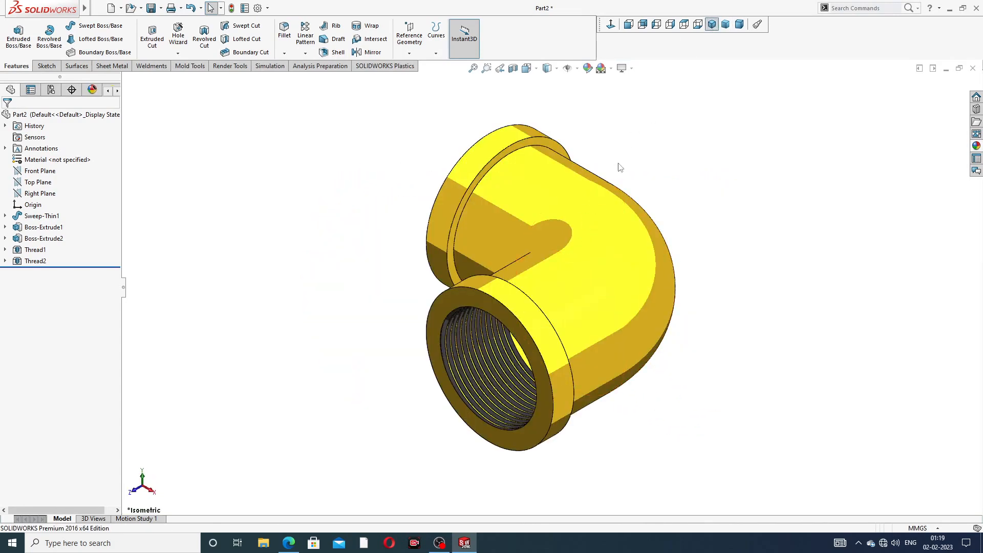
middle_click_drag(582, 246, 606, 364)
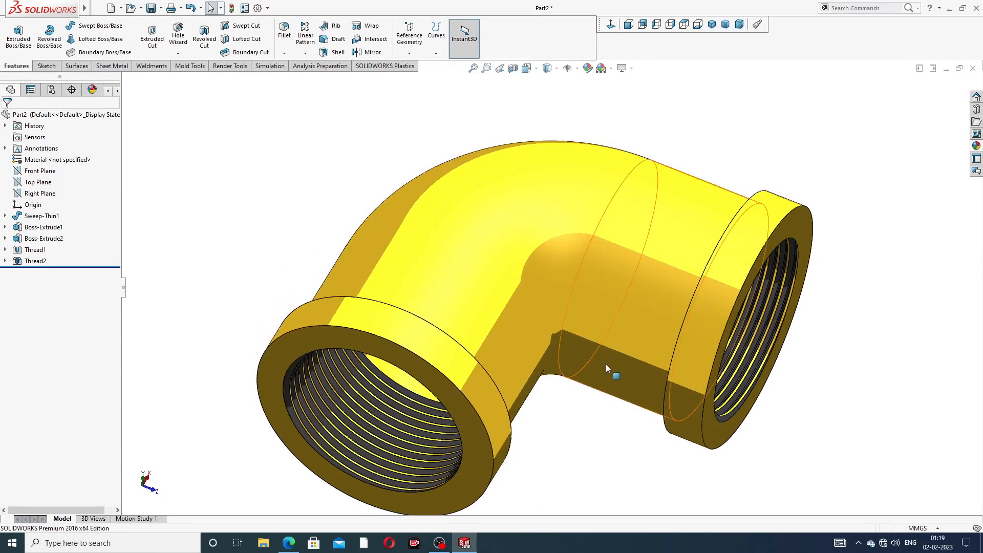
scroll(603, 358, "up", 2)
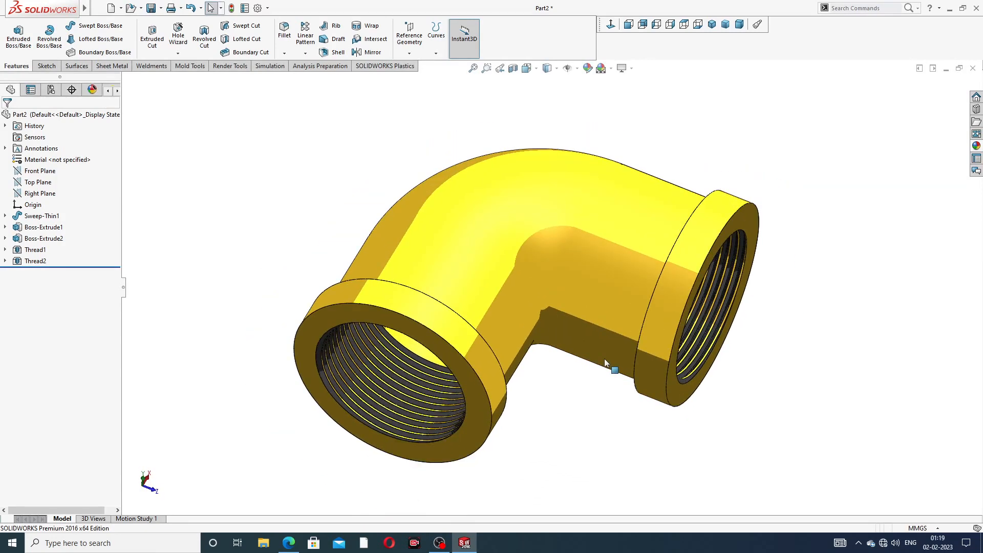
scroll(606, 358, "down", 2)
middle_click_drag(793, 292, 787, 277)
scroll(788, 274, "up", 1)
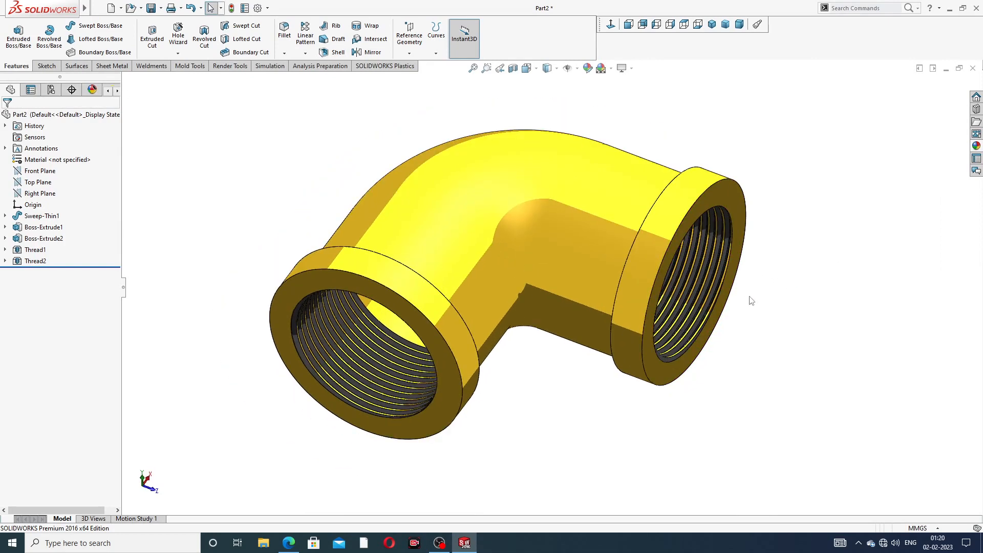
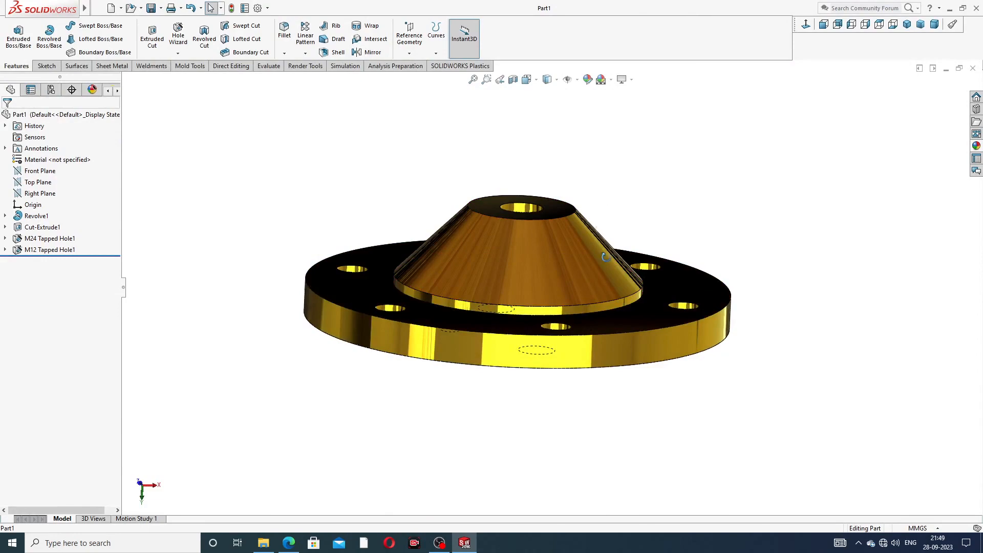
- Examine the finished brass valve cover from all sides, including its conical boss, flange holes, raised face and tapped holes
middle_click_drag(598, 229, 579, 281)
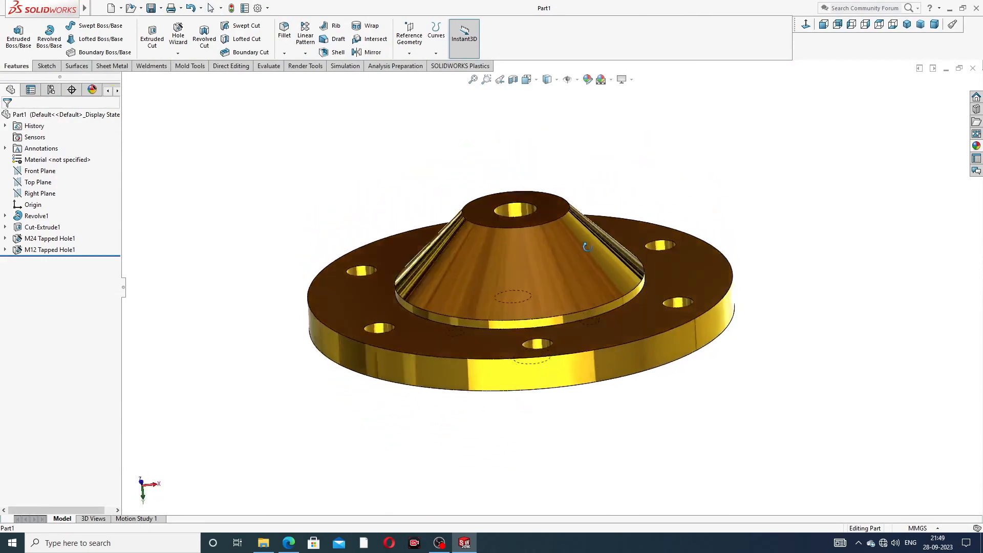
middle_click_drag(547, 245, 535, 195)
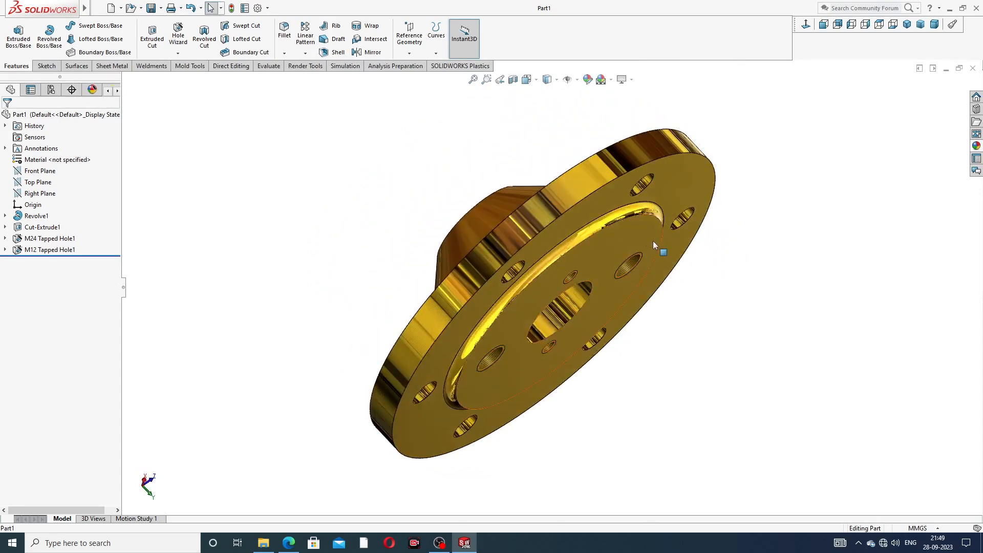
middle_click_drag(652, 241, 649, 132)
scroll(672, 207, "up", 3)
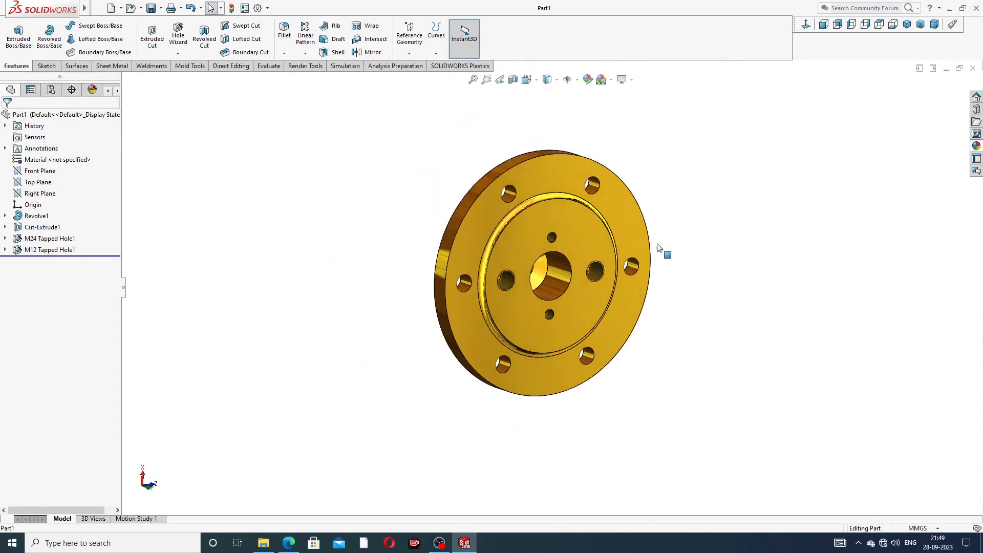
middle_click_drag(658, 247, 606, 130)
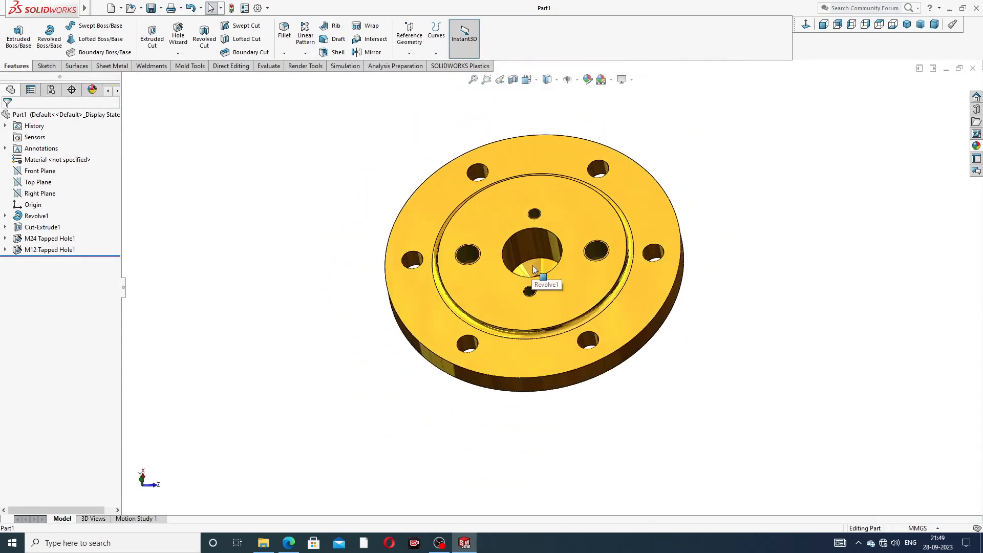
middle_click_drag(543, 290, 558, 240)
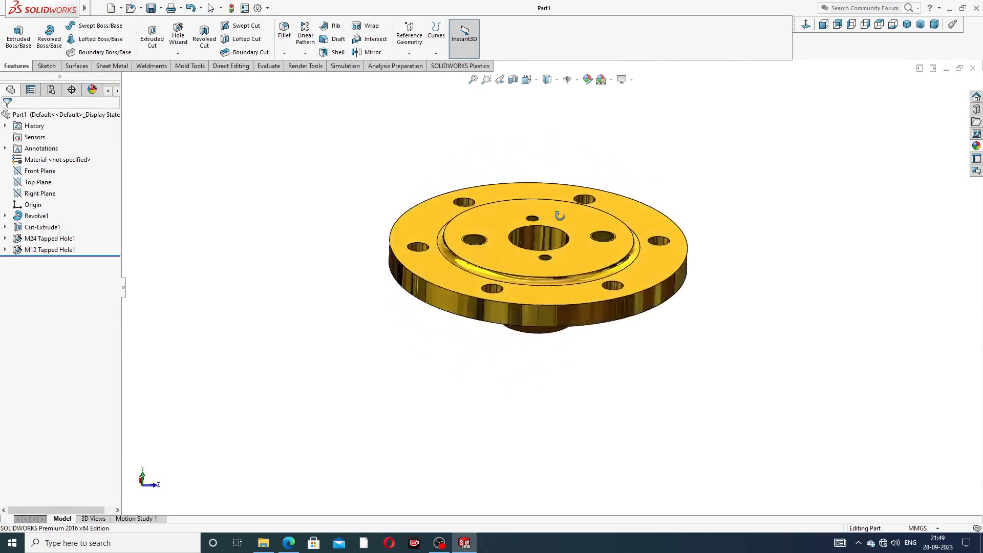
scroll(558, 240, "down", 4)
scroll(577, 258, "up", 3)
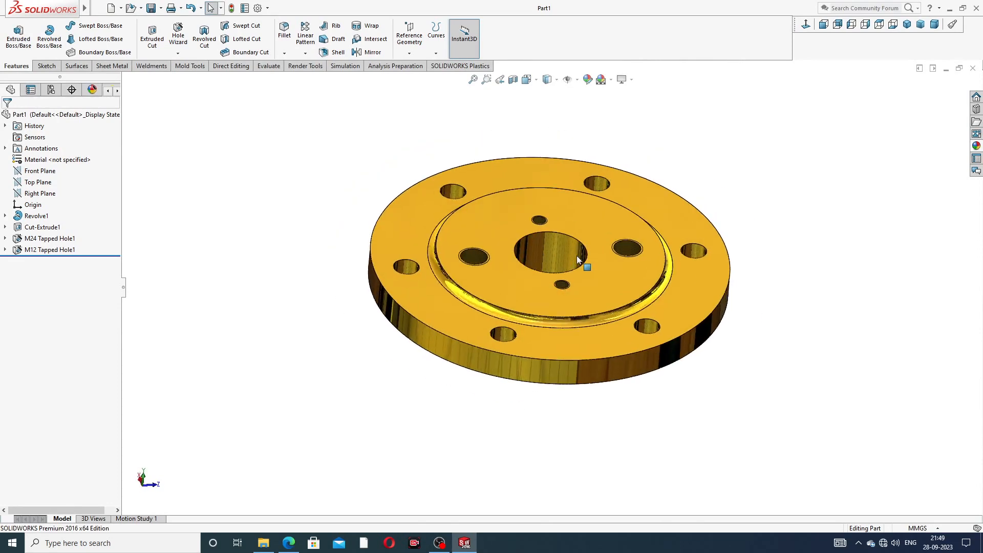
middle_click_drag(568, 270, 629, 206)
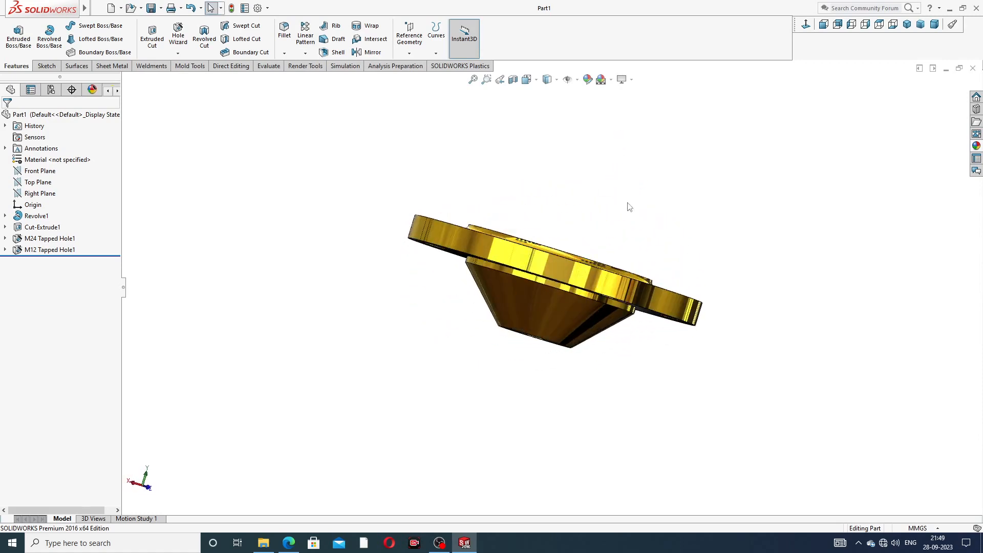
scroll(553, 271, "down", 2)
middle_click_drag(586, 305, 757, 313)
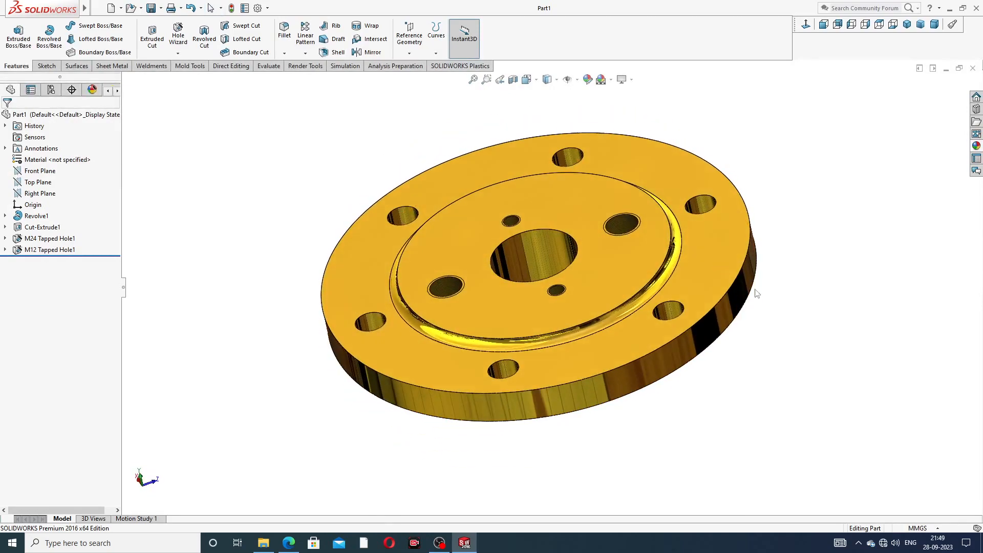
scroll(600, 228, "up", 1)
middle_click_drag(570, 252, 640, 289)
scroll(571, 303, "down", 1)
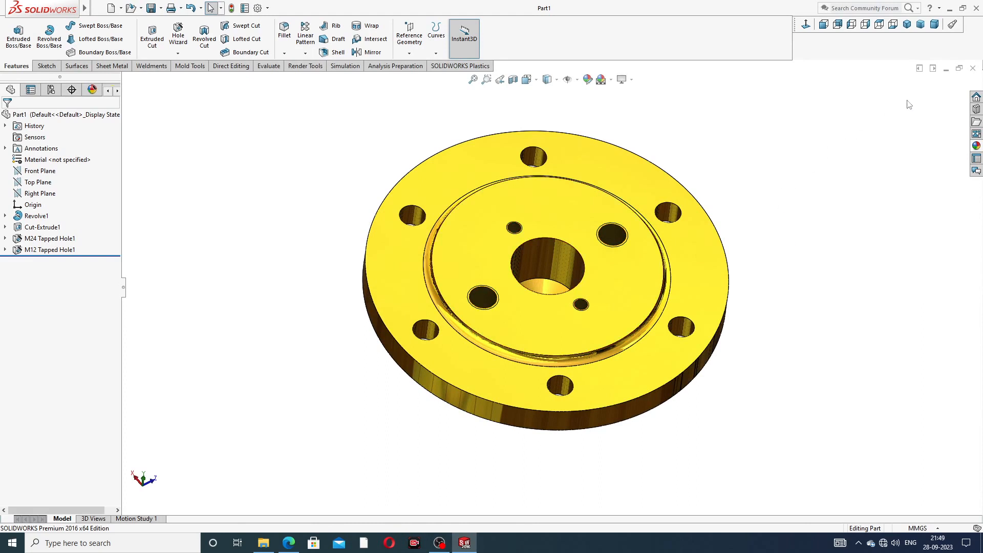
- Close the finished valve cover part and create a new part document
left_click(972, 69)
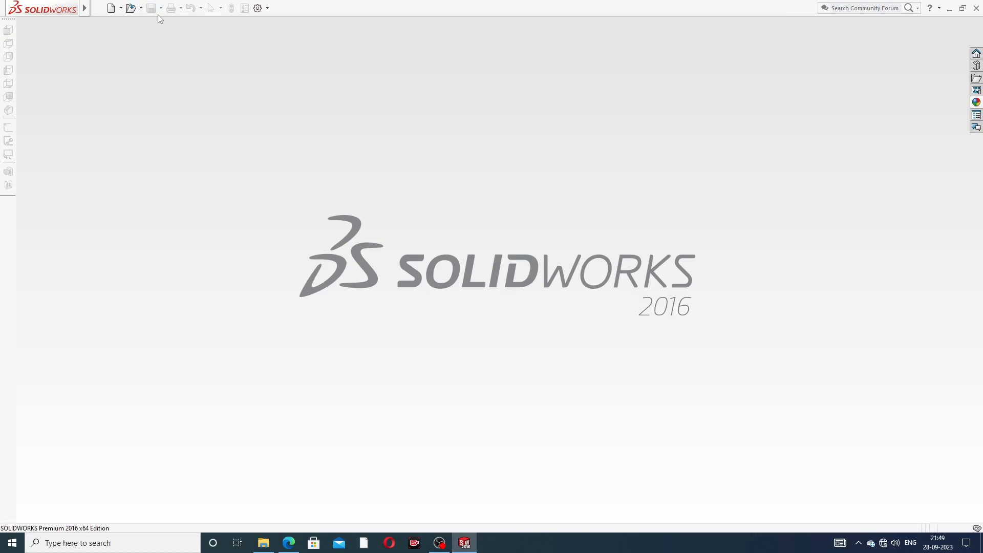
left_click(111, 7)
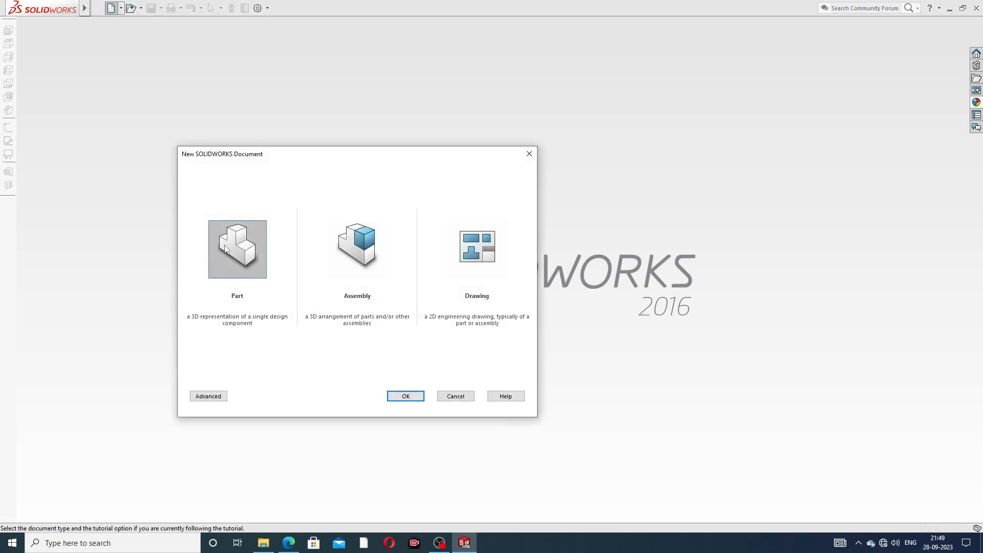
left_click(407, 398)
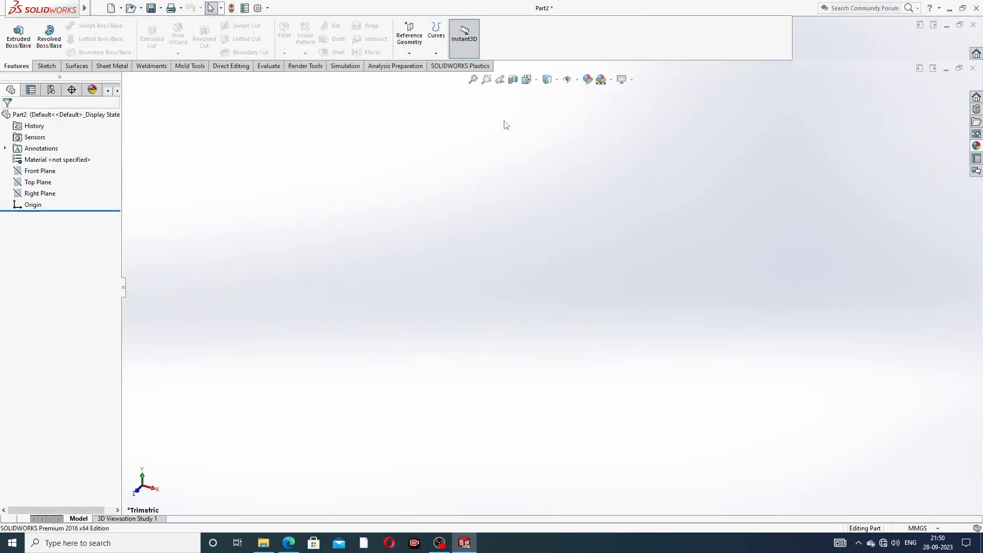
- Set the new part's scene to Plain White and raise both its shaded and wireframe image quality resolutions to the maximum
left_click(611, 80)
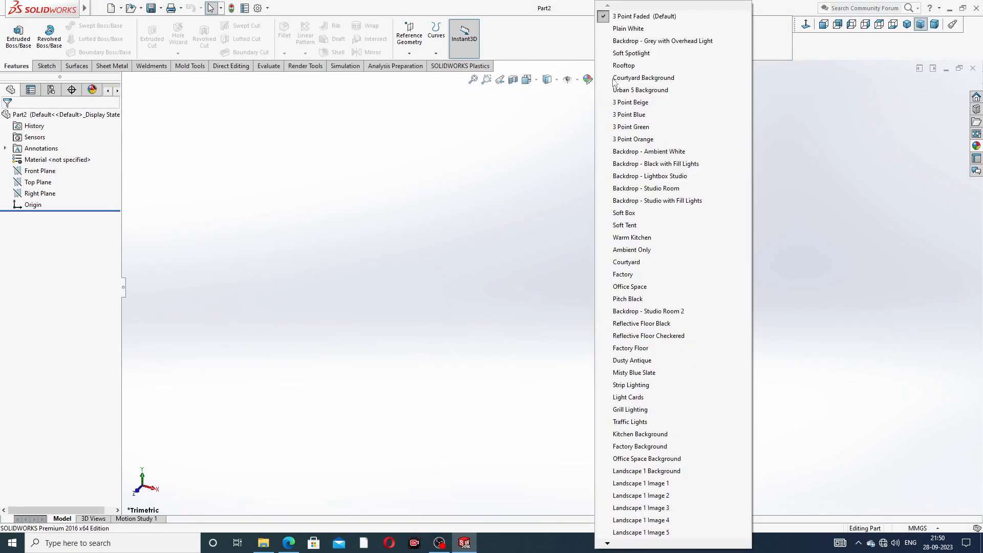
left_click(626, 28)
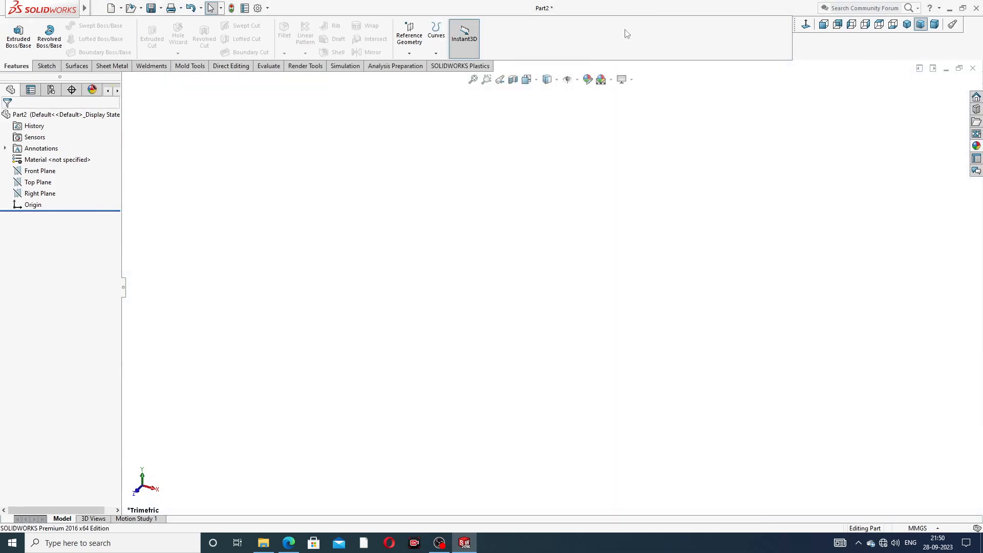
left_click(258, 9)
left_click(376, 100)
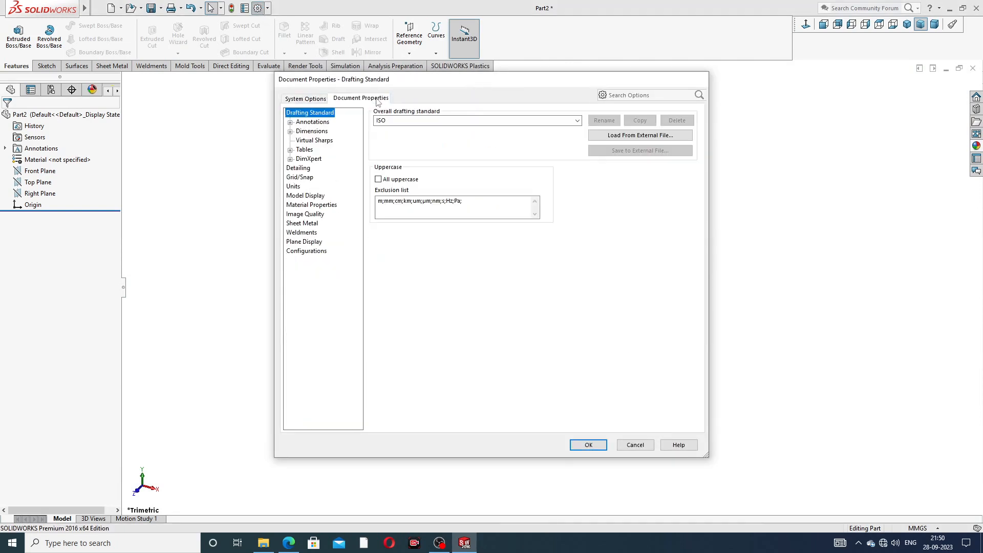
left_click(306, 214)
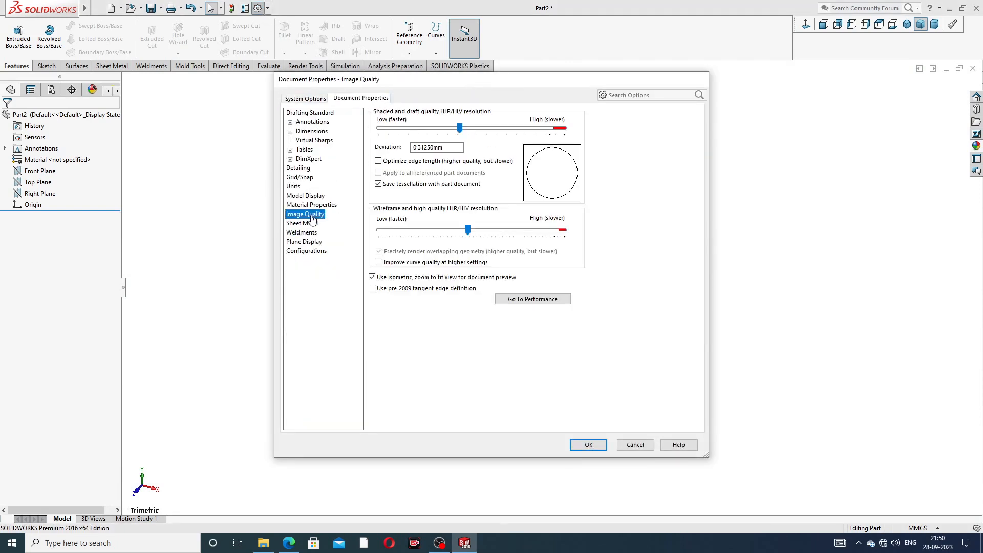
left_click_drag(459, 128, 564, 129)
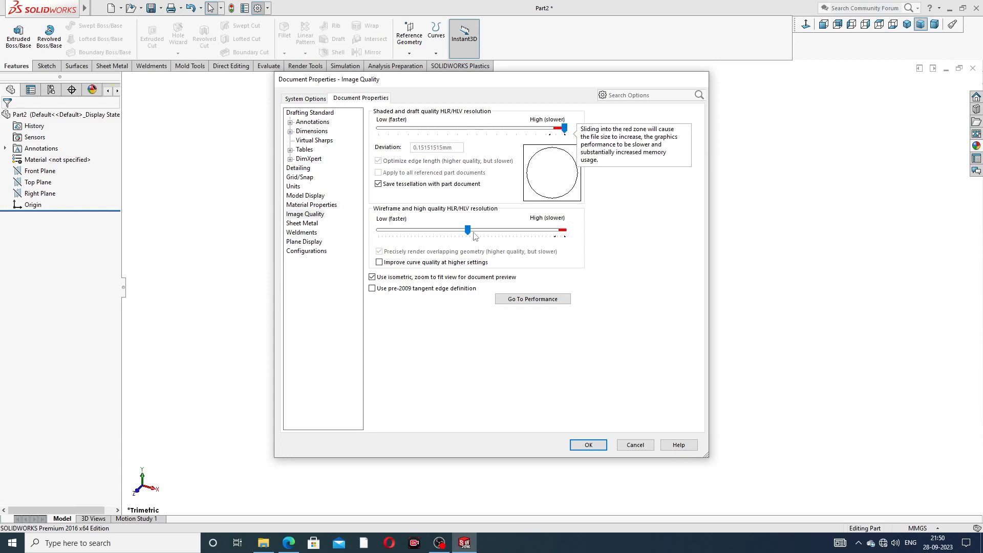
left_click_drag(467, 231, 564, 230)
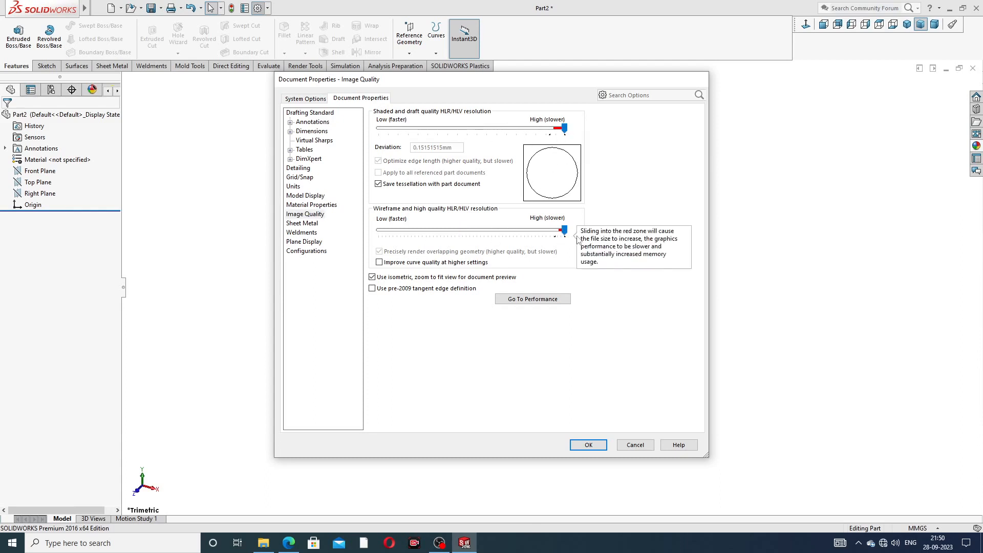
left_click(594, 440)
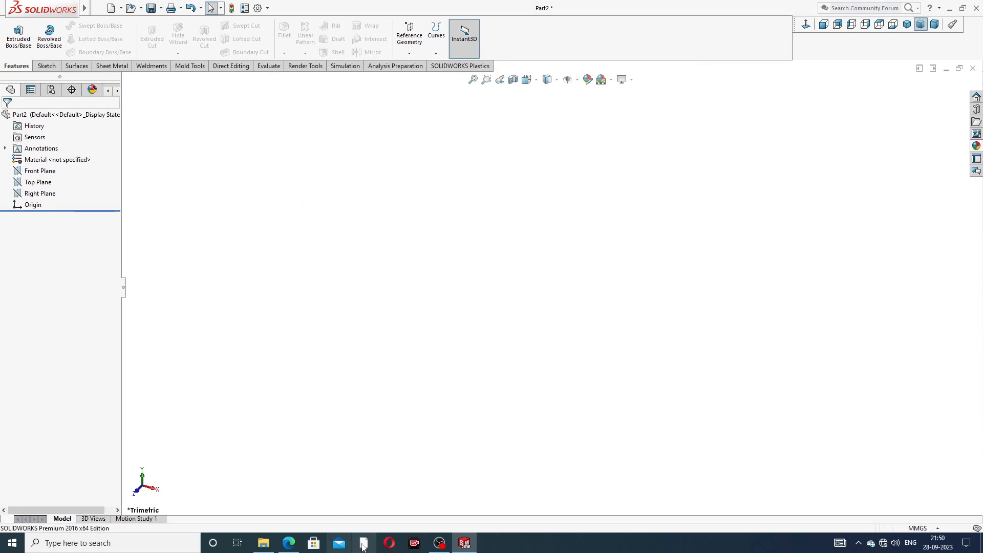
- Review the valve cover's PDF drawing and start a sketch on the Right Plane of the new part
left_click(288, 543)
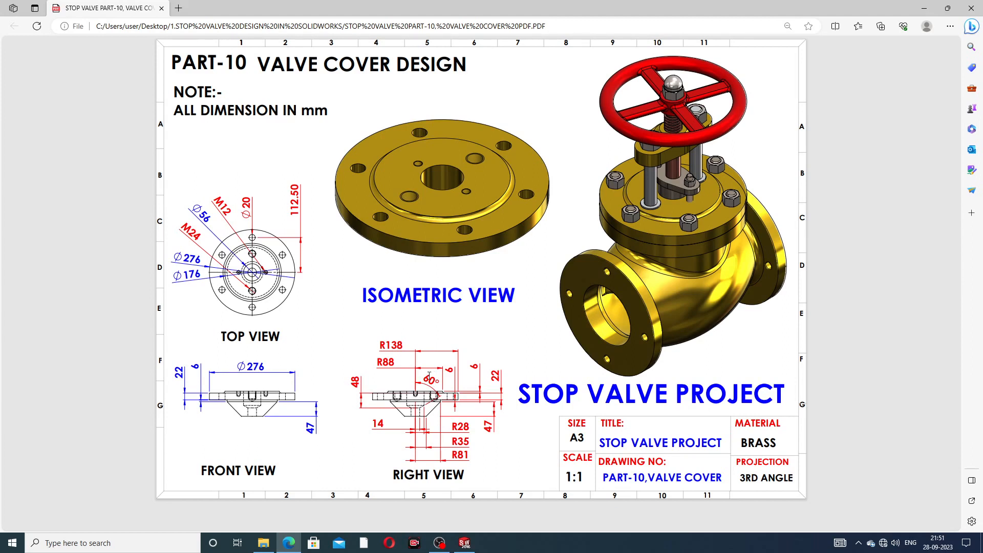
left_click(290, 543)
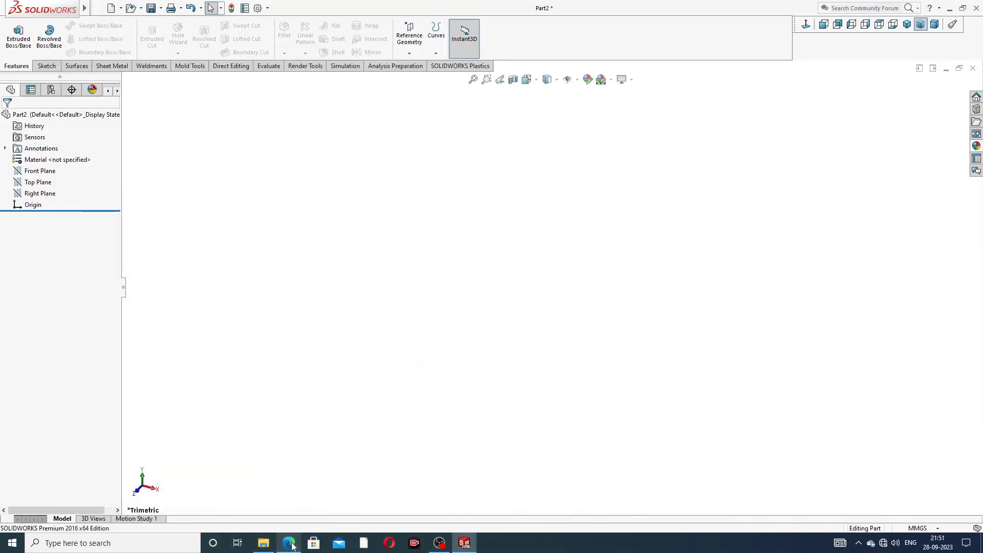
left_click(41, 194)
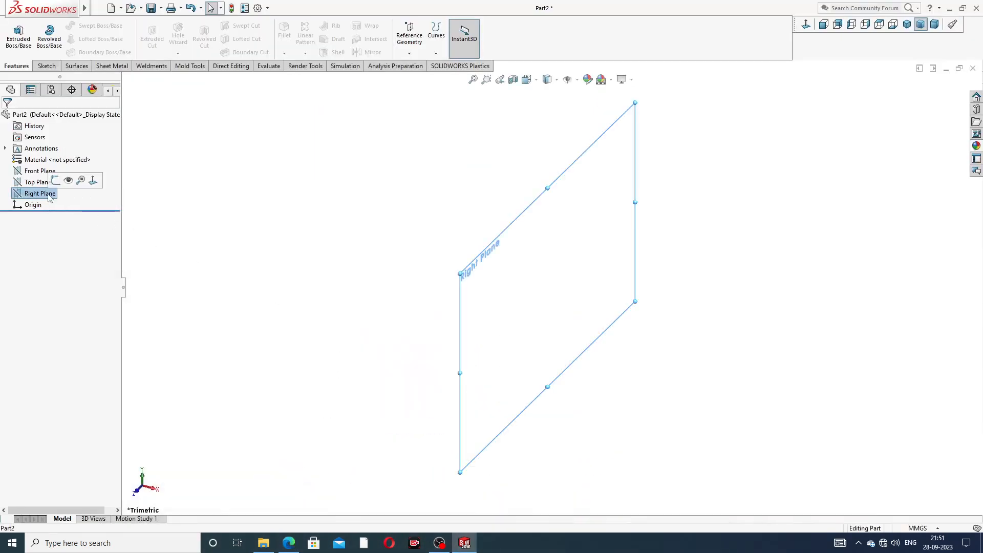
left_click(55, 181)
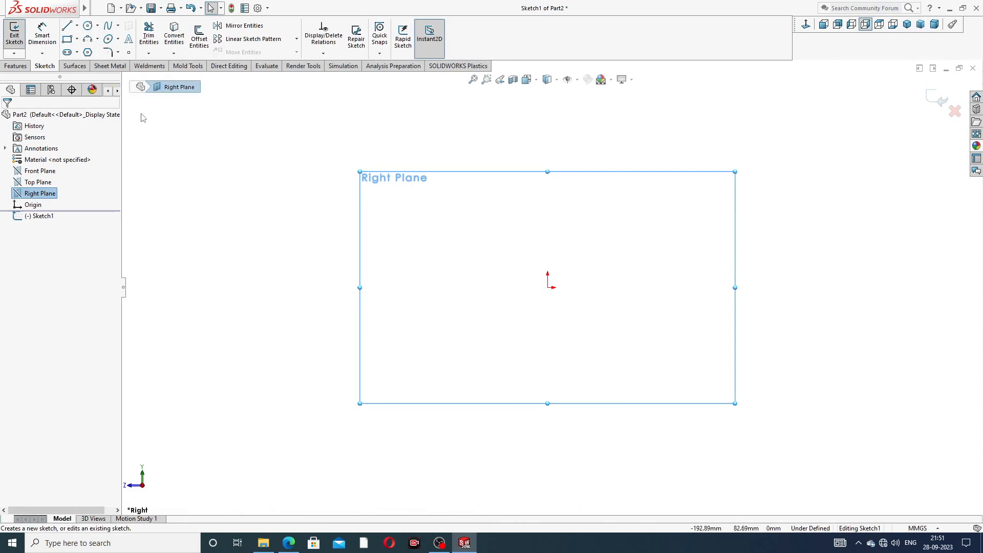
- Sketch a vertical centerline through the origin, reaching well above and below it
left_click(77, 27)
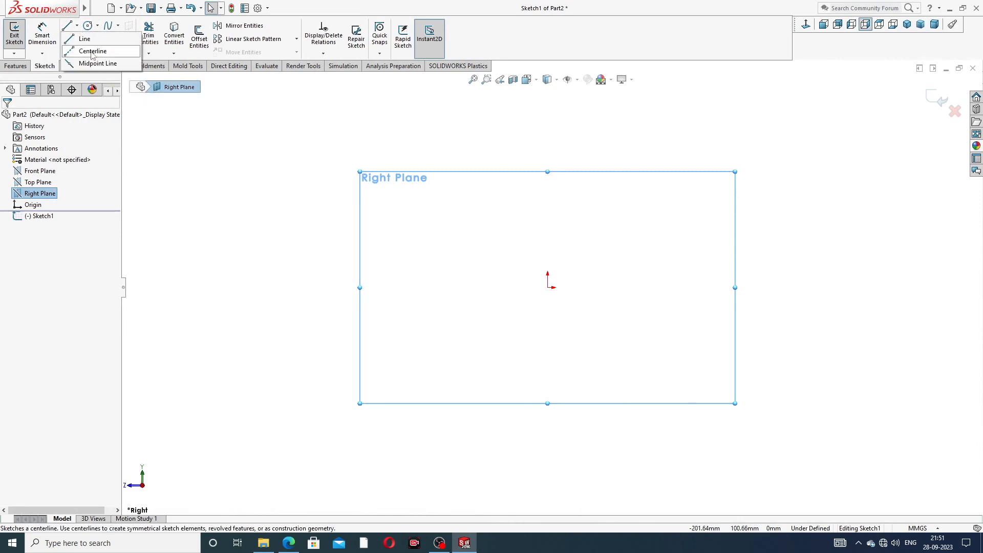
left_click(87, 48)
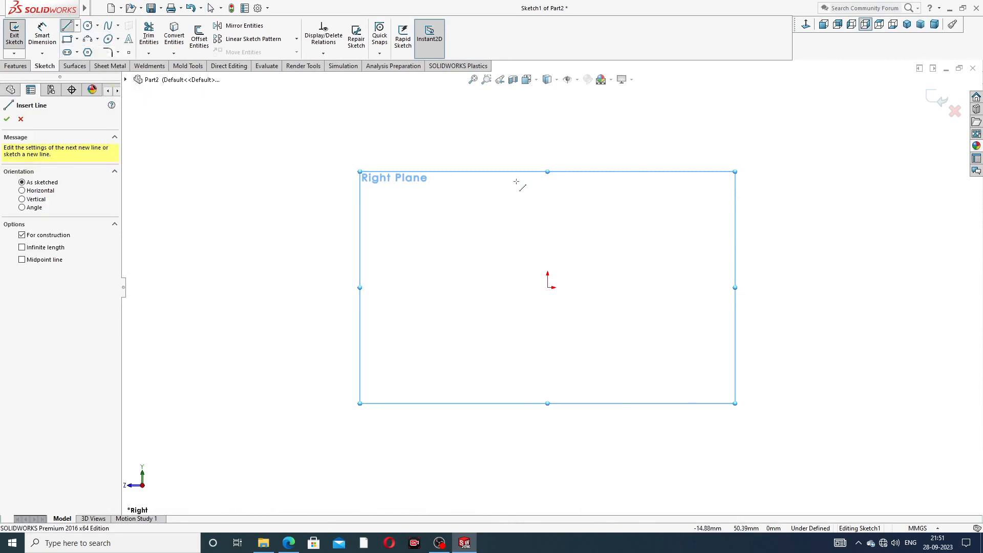
left_click(547, 129)
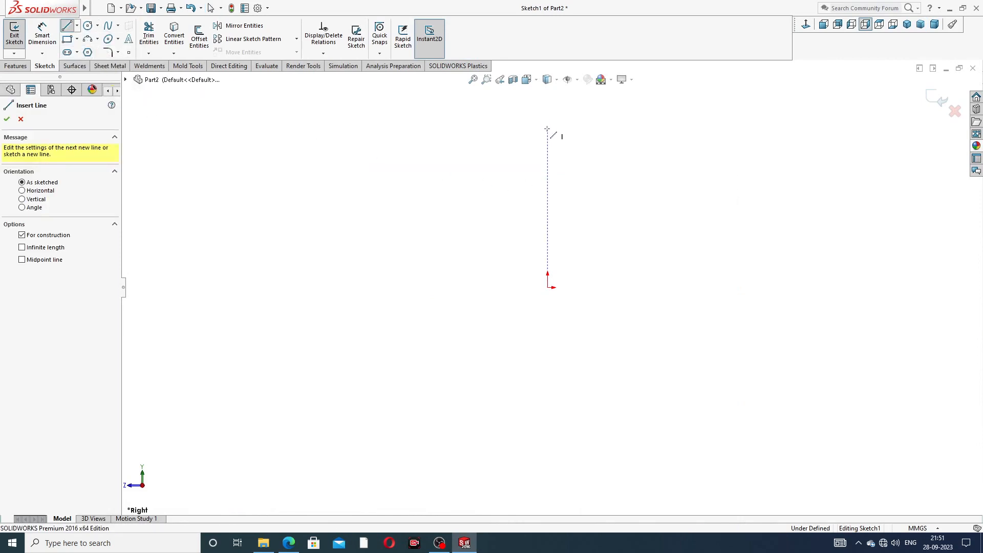
left_click(548, 399)
right_click(621, 290)
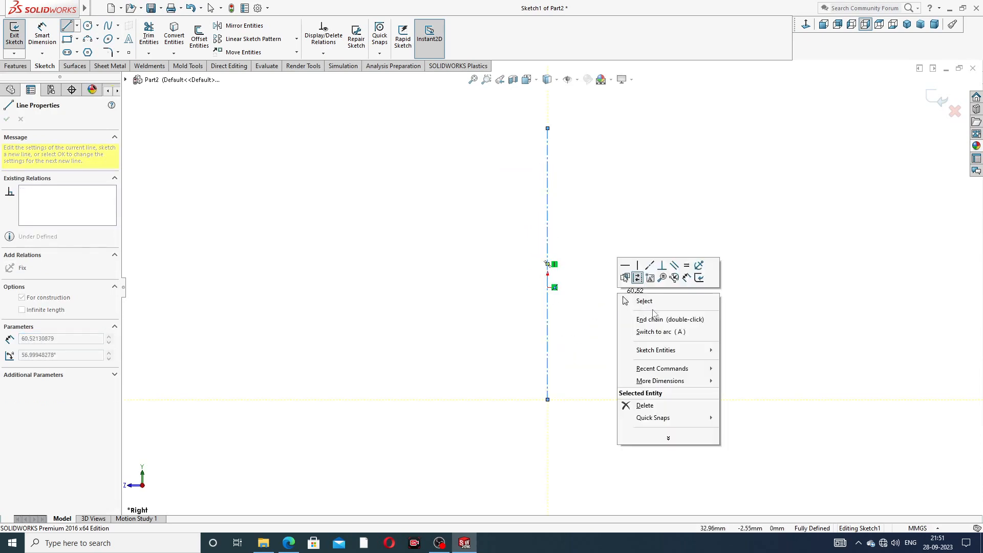
left_click(645, 309)
key("Escape")
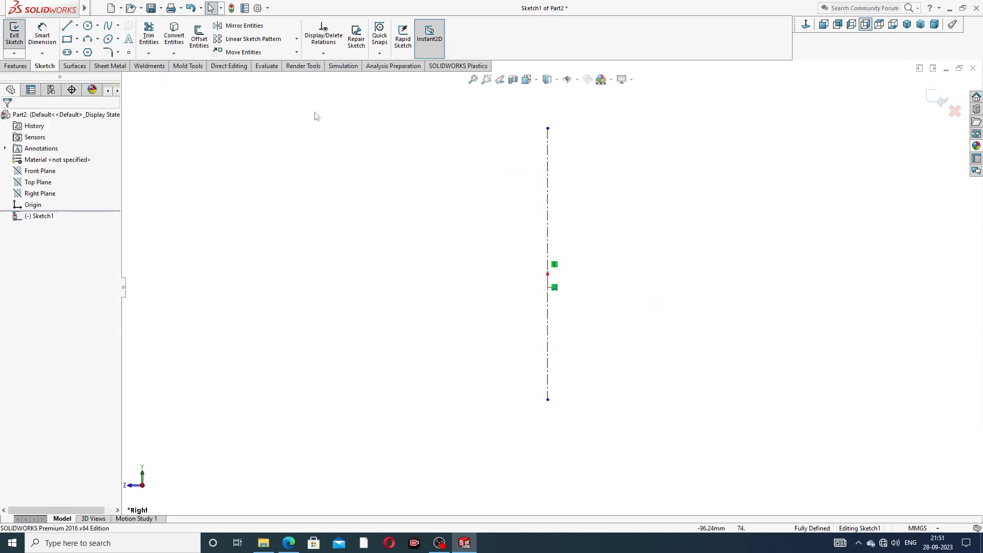
- Sketch a horizontal centerline through the origin and extend its right end to about 94 mm from the origin
left_click(77, 26)
left_click(97, 51)
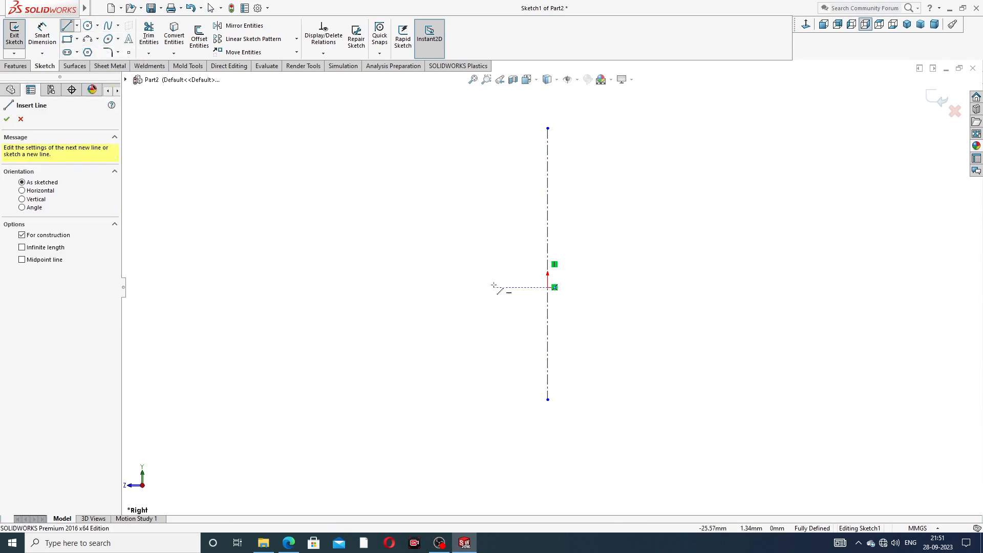
left_click(417, 287)
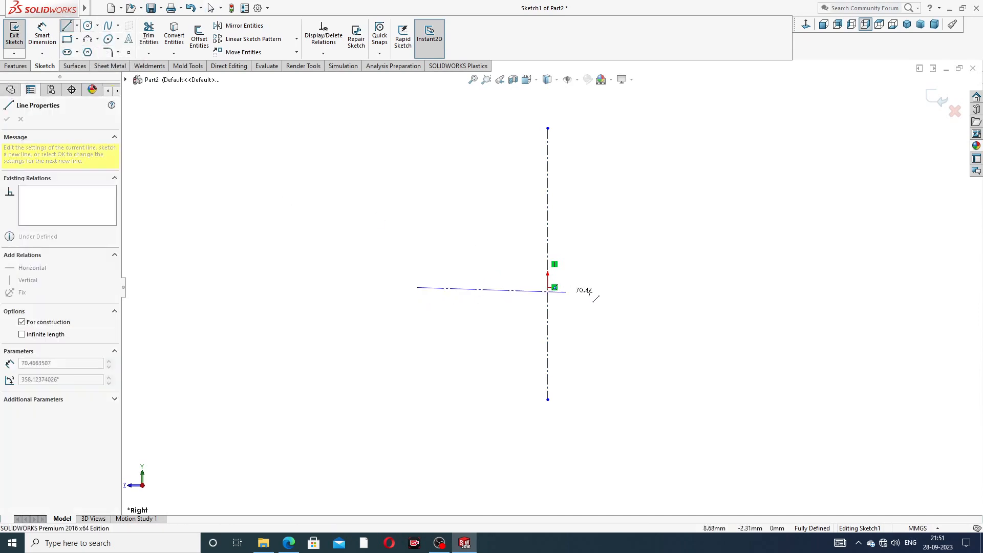
left_click(701, 287)
right_click(685, 213)
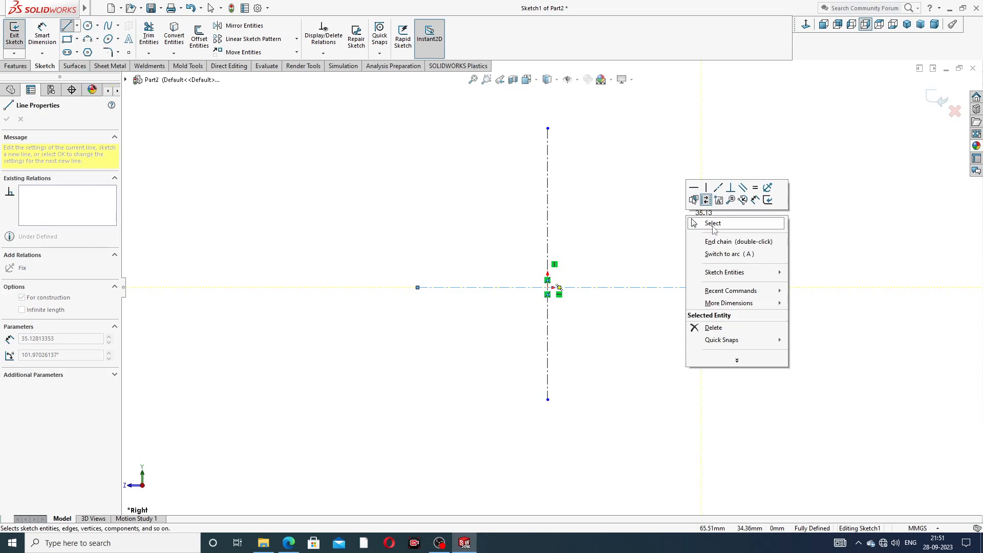
left_click(713, 228)
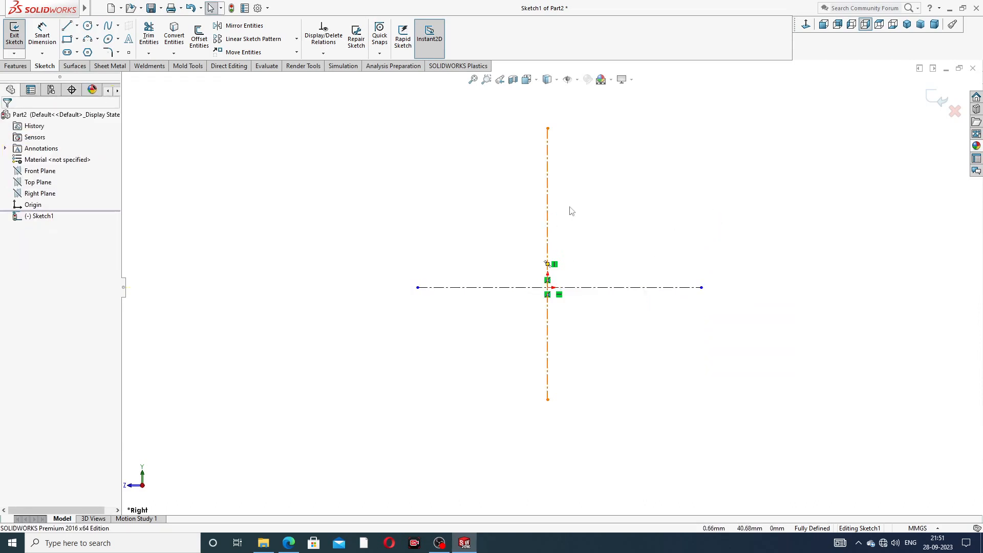
left_click_drag(702, 288, 746, 288)
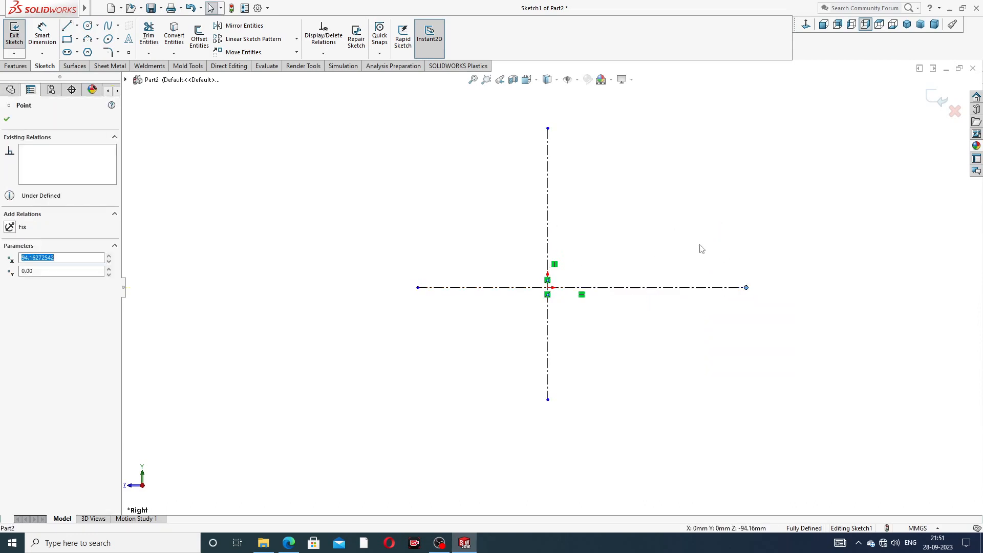
left_click(681, 230)
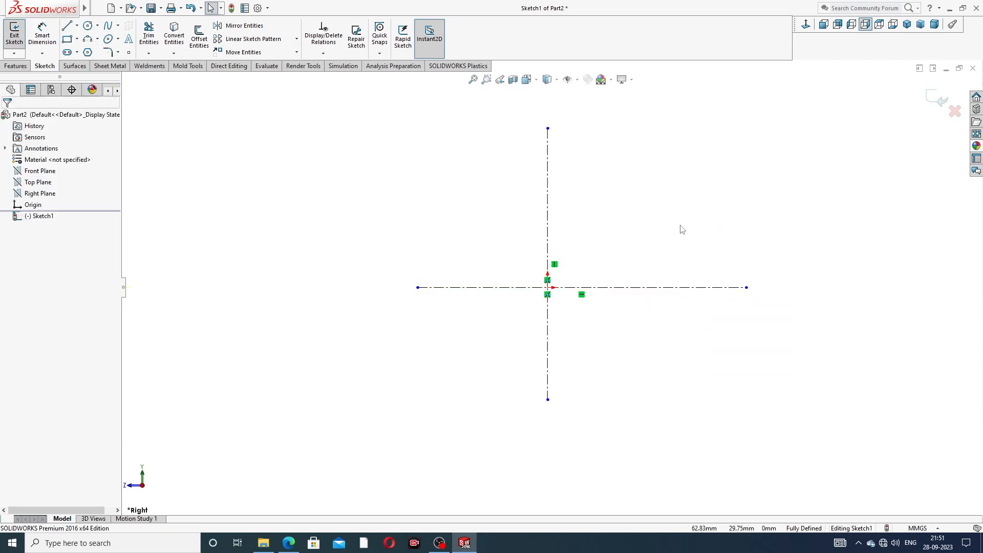
- Sketch the lower profile right of the axis: base line, about 36 mm slope at 60°, about 10 mm riser, flange underside and about 21 mm outer edge
left_click(65, 27)
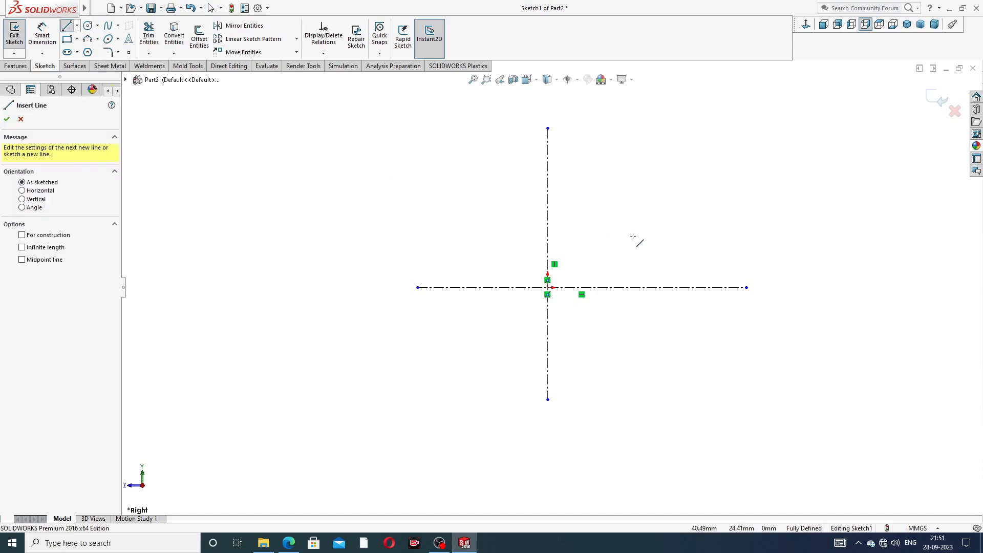
left_click(596, 287)
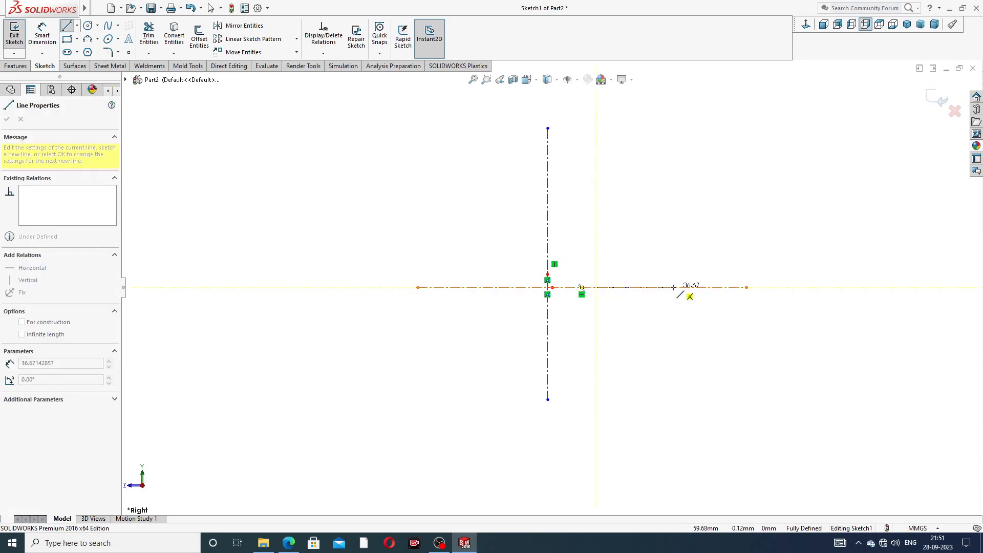
left_click(679, 288)
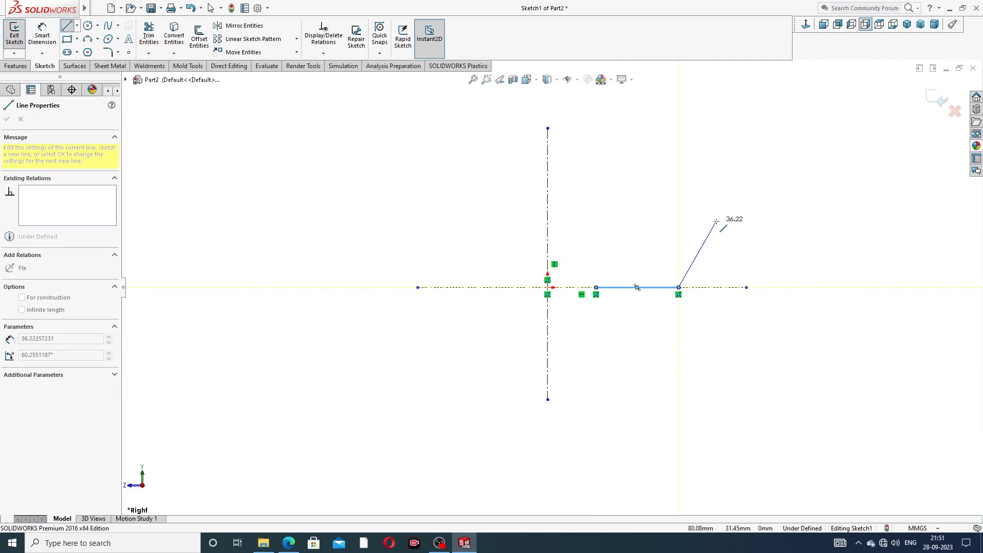
left_click(716, 221)
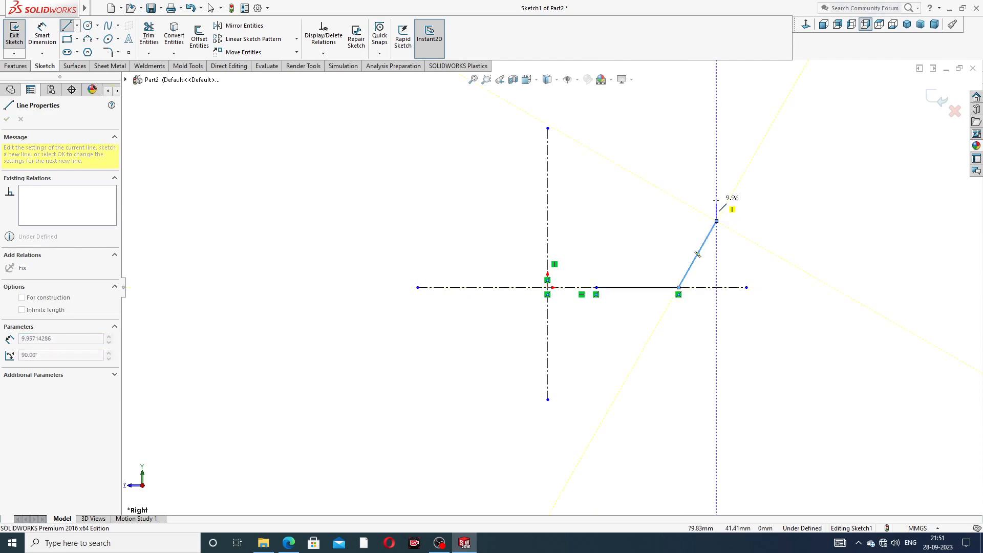
left_click(717, 200)
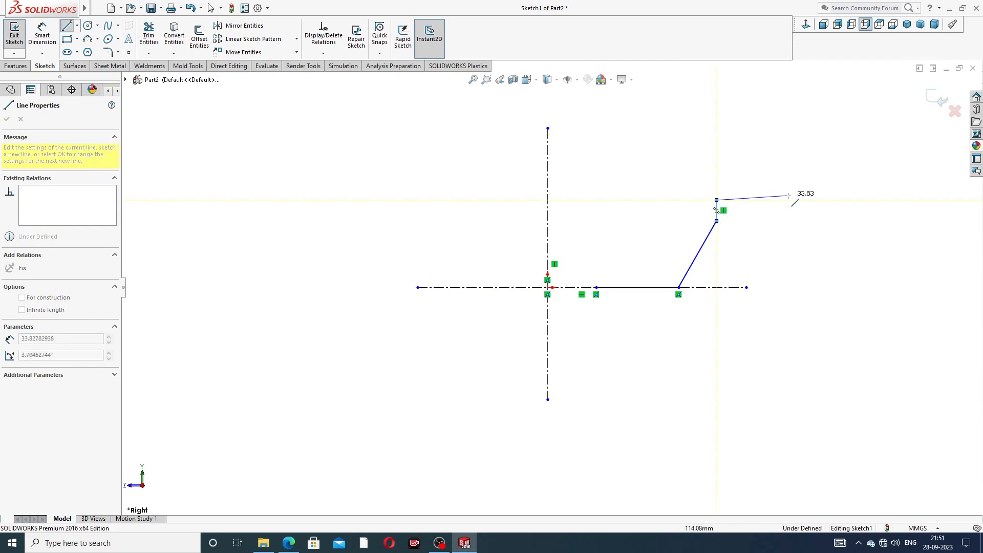
left_click(793, 200)
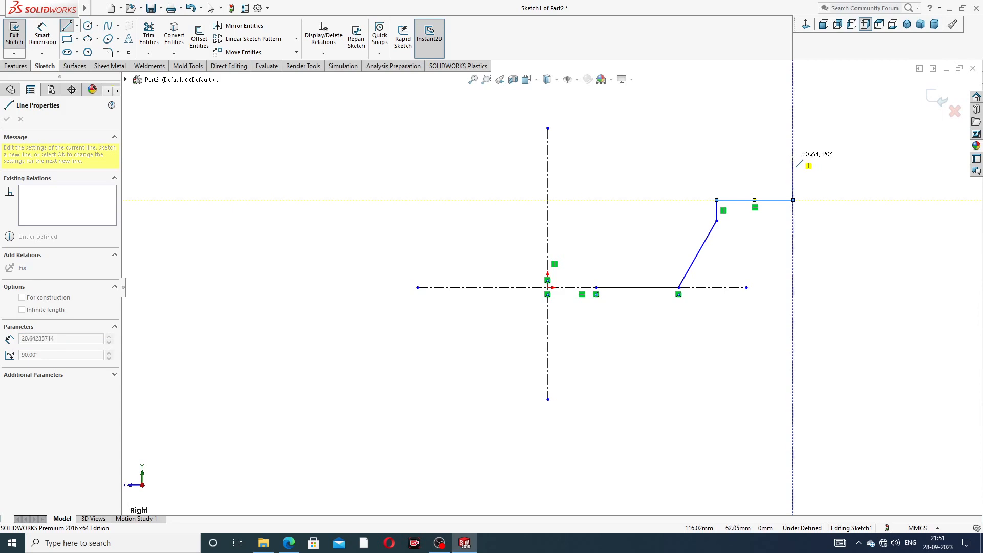
left_click(793, 155)
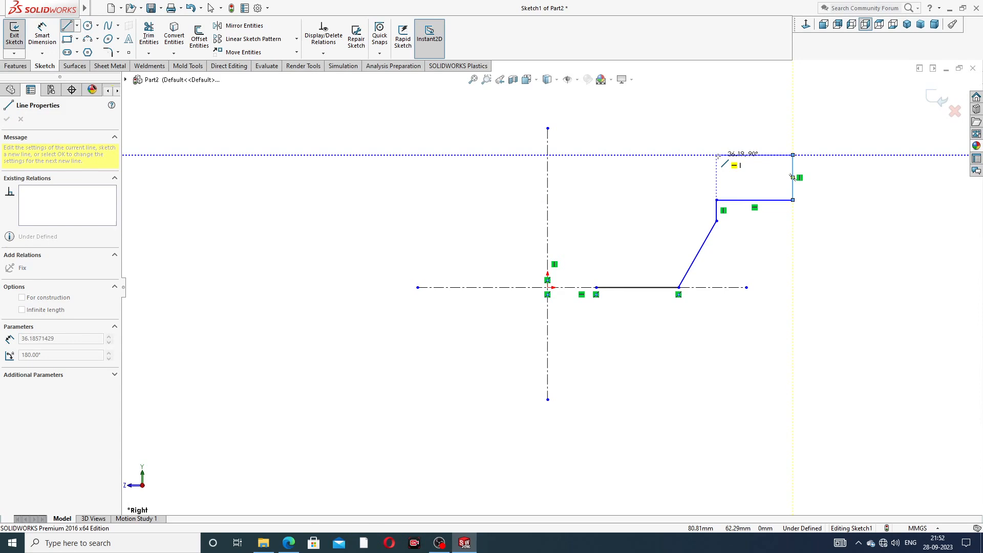
- Close the profile with the flange top, a tangent arc, an about 37 mm raised face, the bore wall, a 45° slope and an about 13 mm vertical
left_click(727, 155)
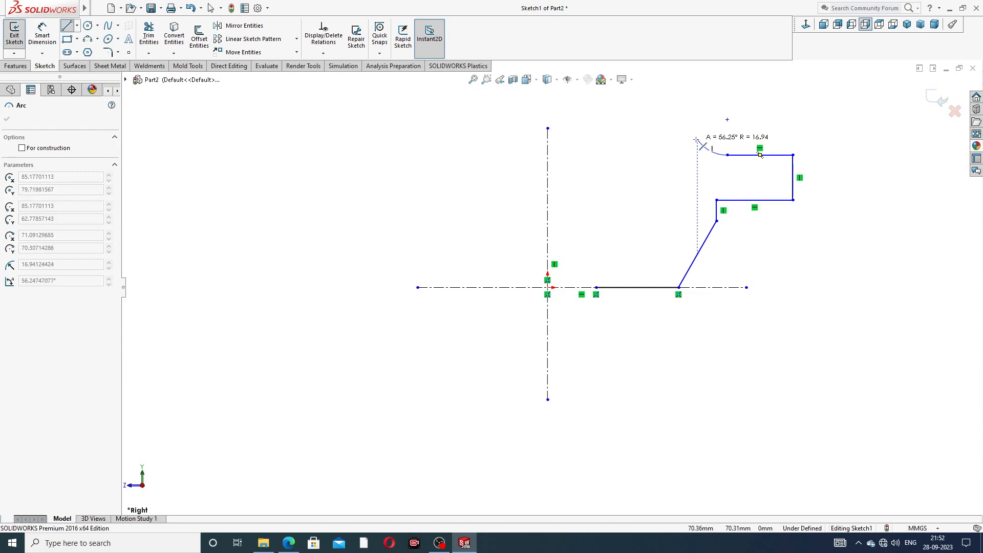
left_click(702, 144)
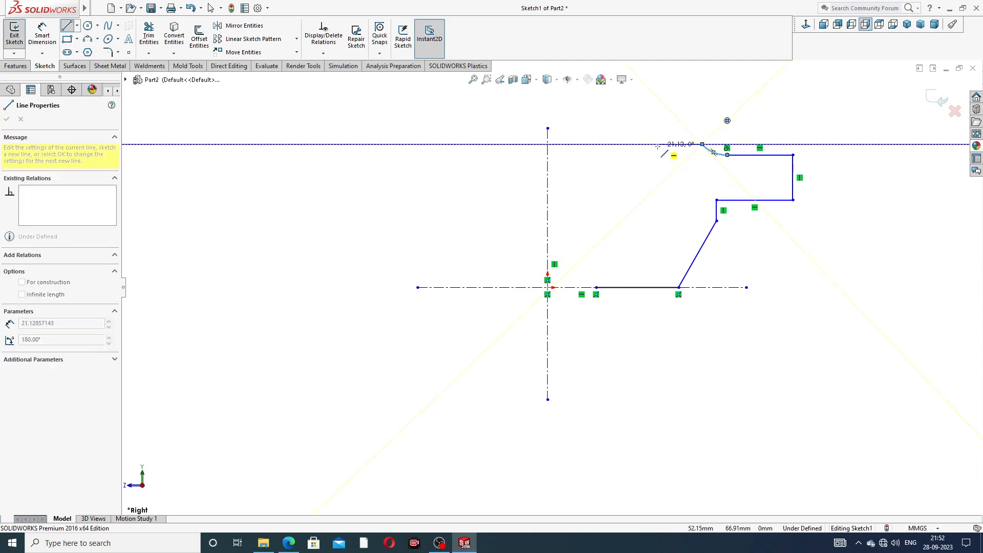
left_click(624, 145)
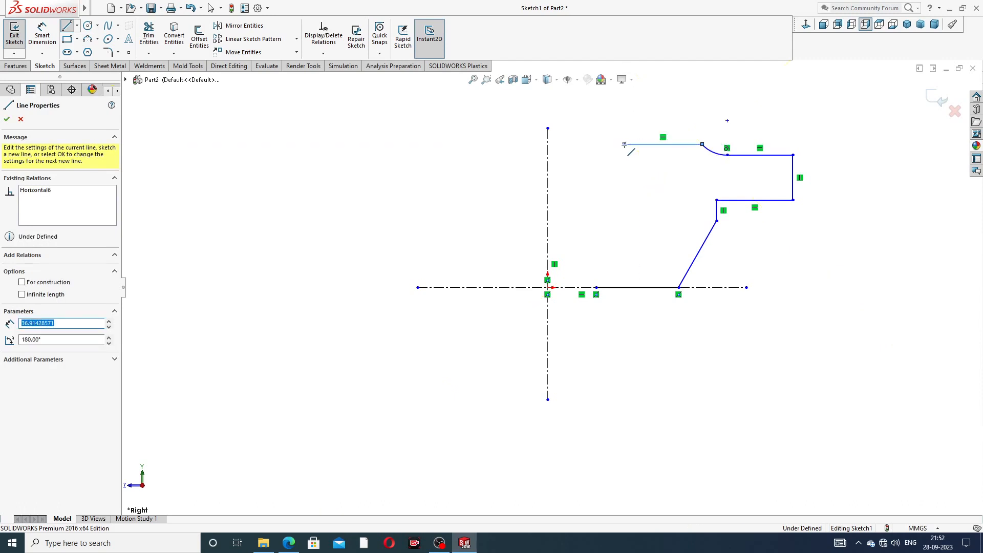
left_click(624, 231)
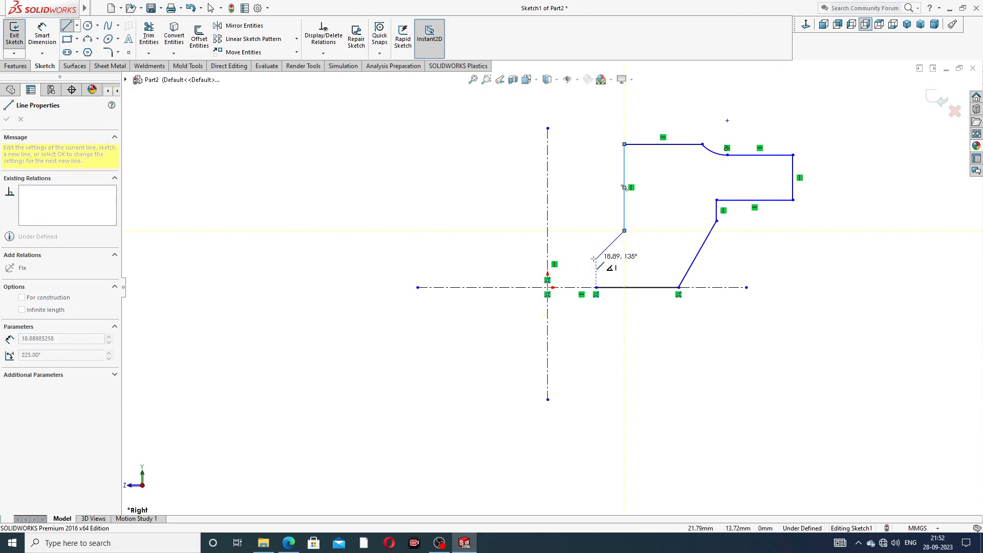
left_click(596, 259)
left_click(596, 288)
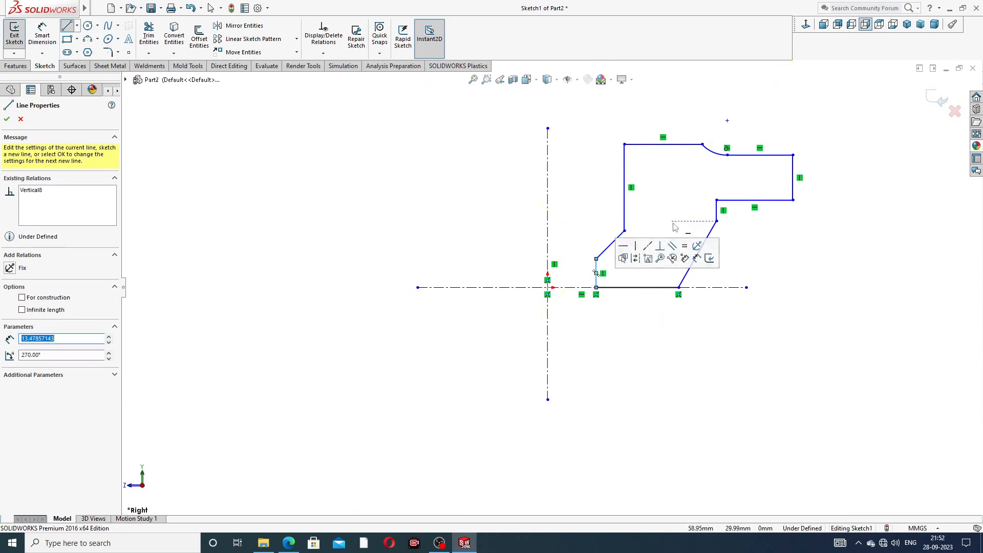
right_click(777, 230)
left_click(799, 233)
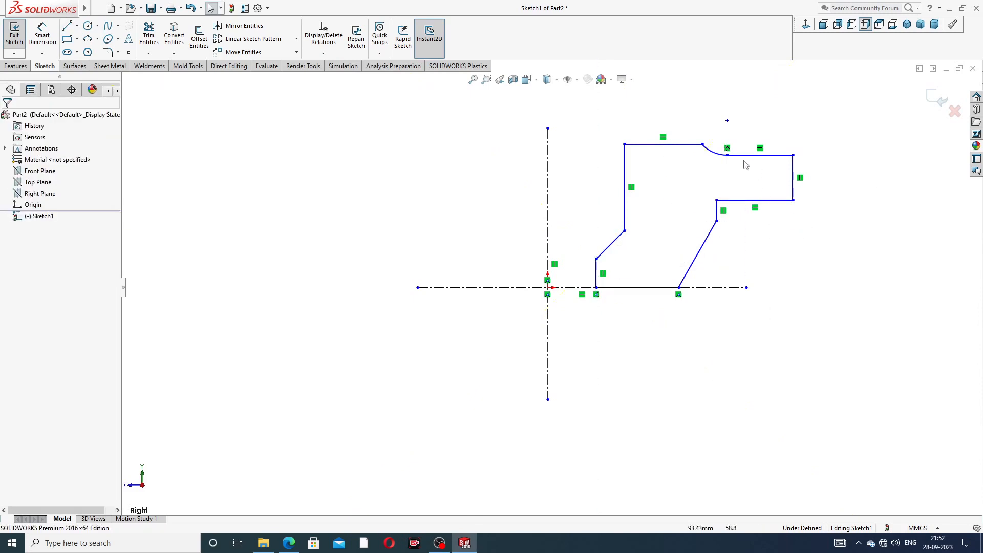
- Dimension the profile's lower inner corner 14 mm from the vertical centerline
scroll(727, 143, "down", 2)
scroll(725, 157, "up", 2)
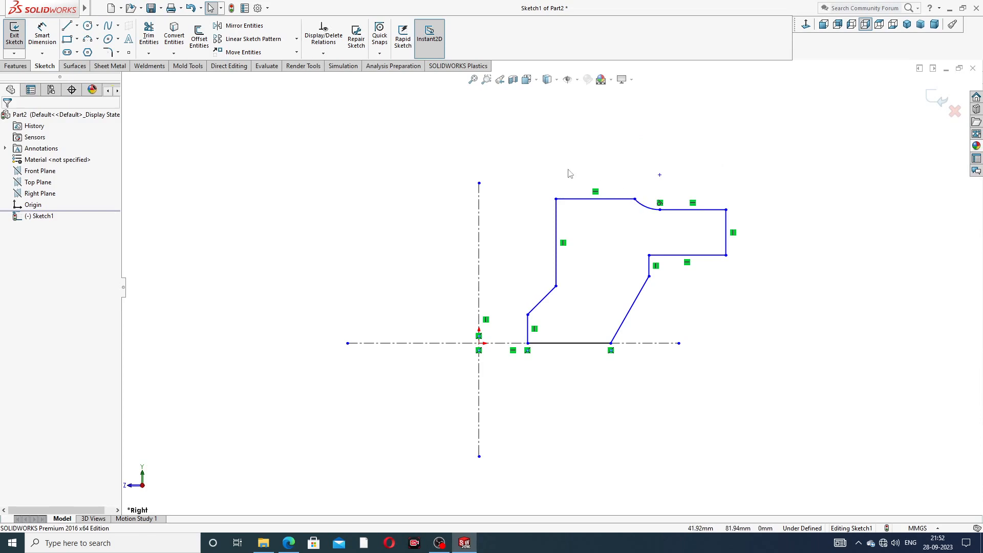
left_click(47, 34)
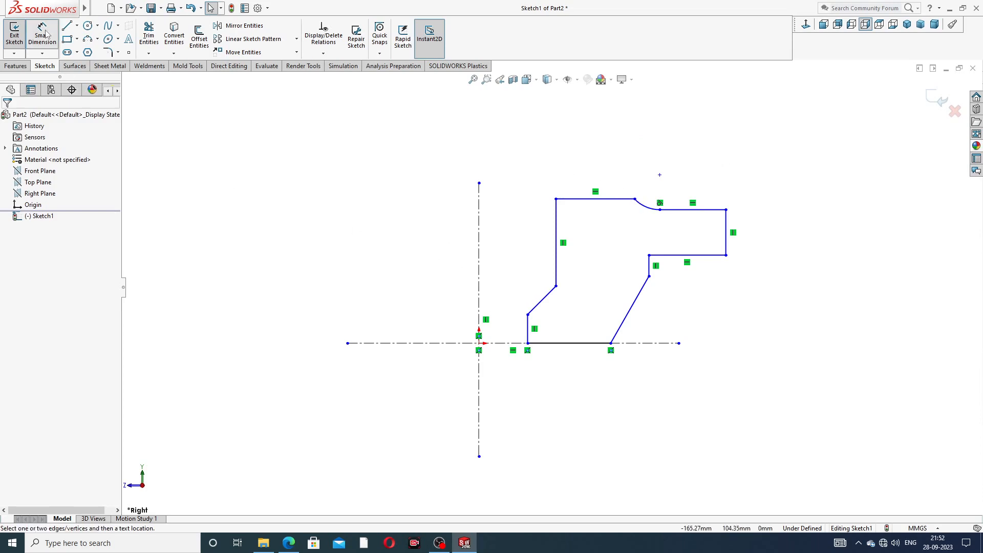
left_click(528, 343)
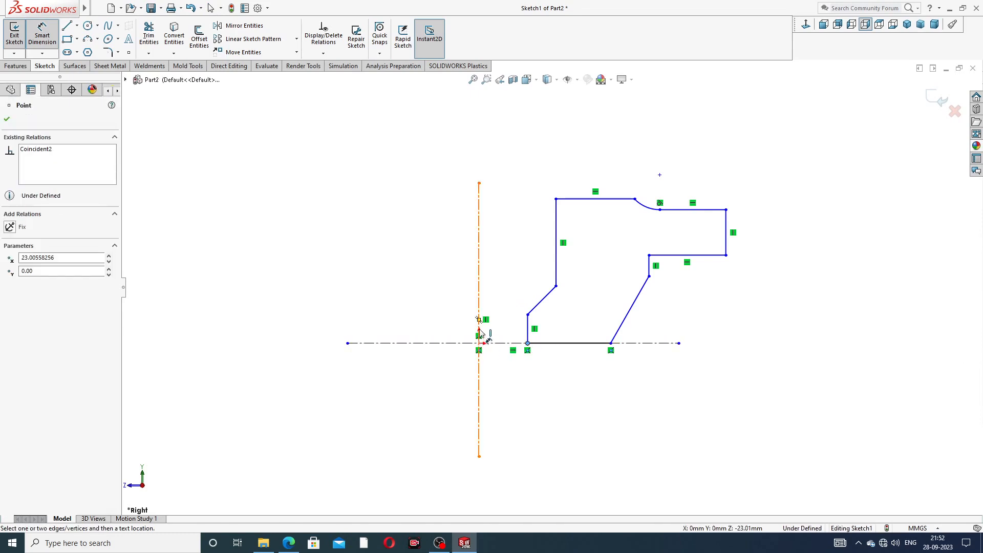
left_click(479, 327)
left_click(500, 369)
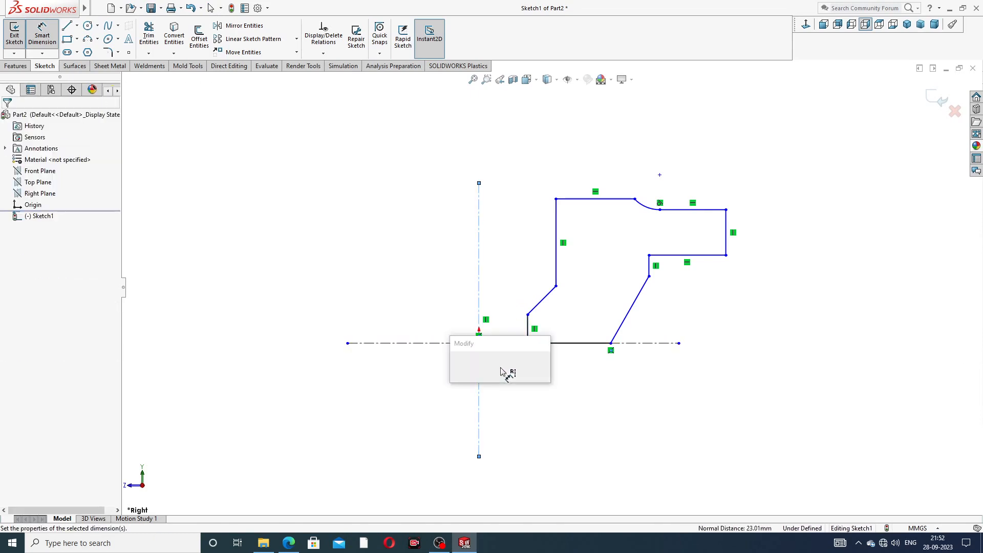
type("1")
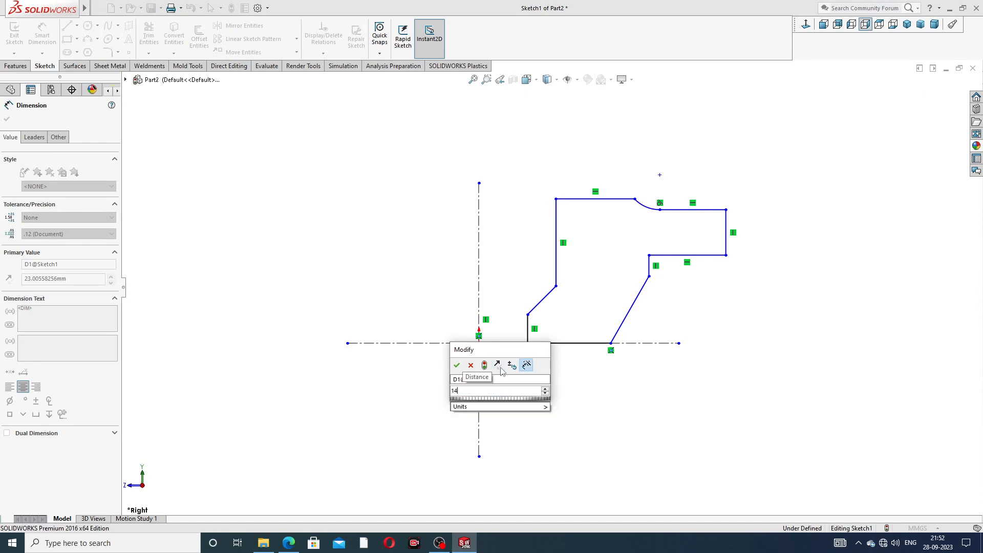
type("4")
key("Return")
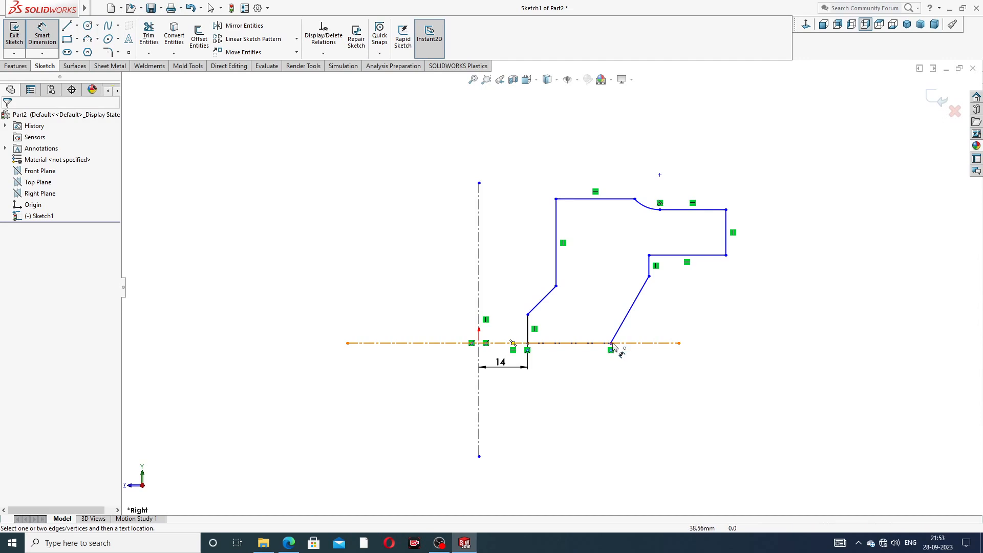
- Dimension the profile's lower outer corner, where the slope meets the base line, 35 mm from the vertical centerline
left_click(613, 345)
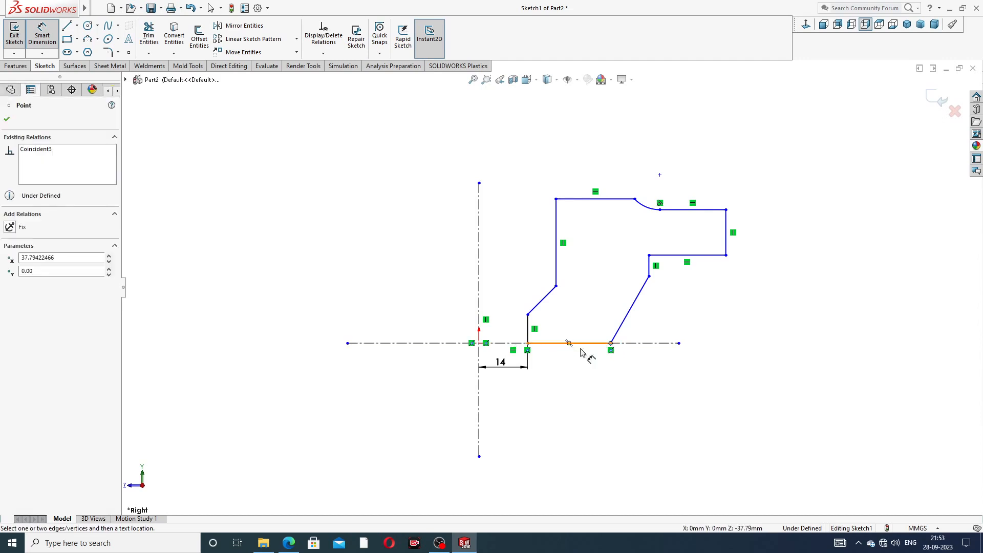
left_click(479, 357)
left_click(518, 401)
type("35")
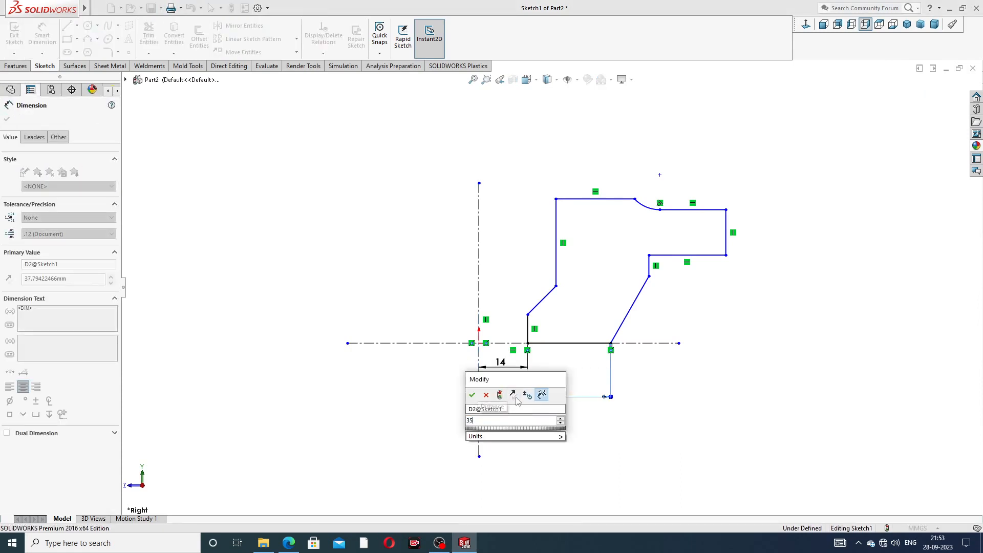
key("Return")
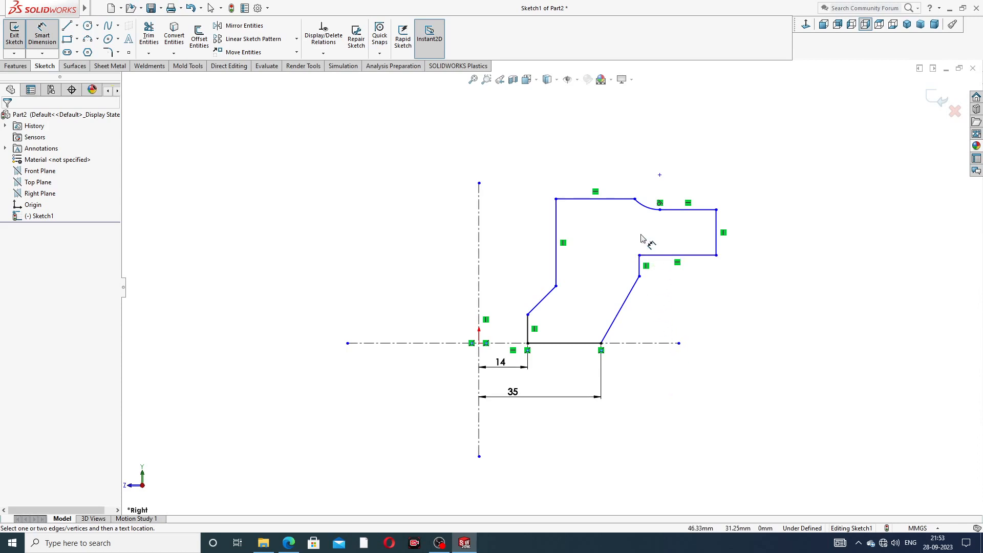
- Dimension the raised face's outer end, where the arc begins, 88 mm from the vertical centerline
left_click(634, 200)
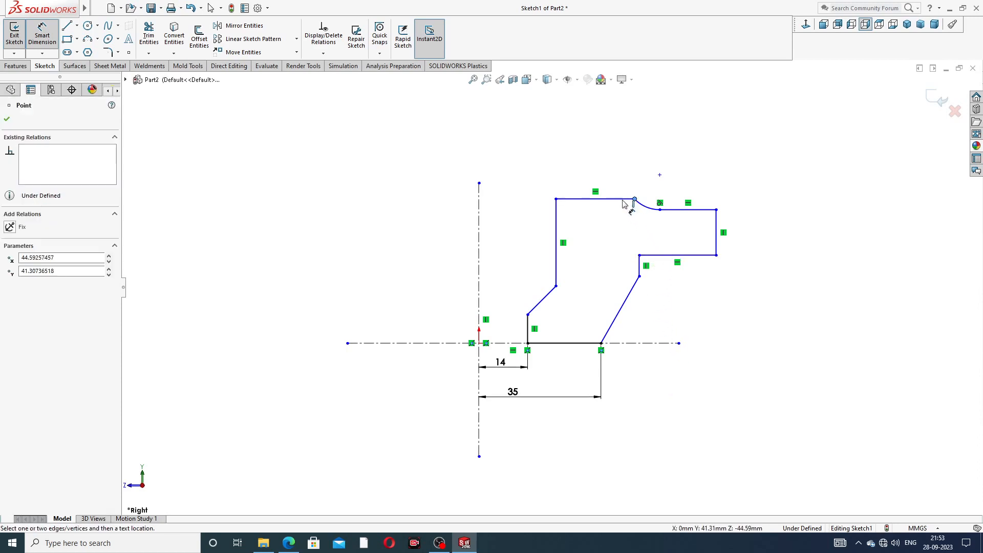
left_click(479, 215)
left_click(494, 167)
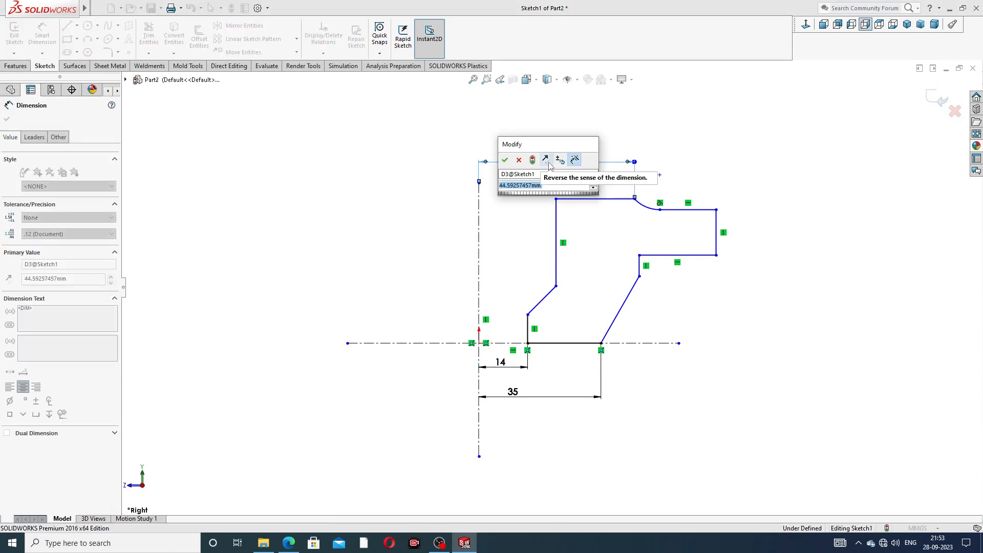
type("88")
key("Return")
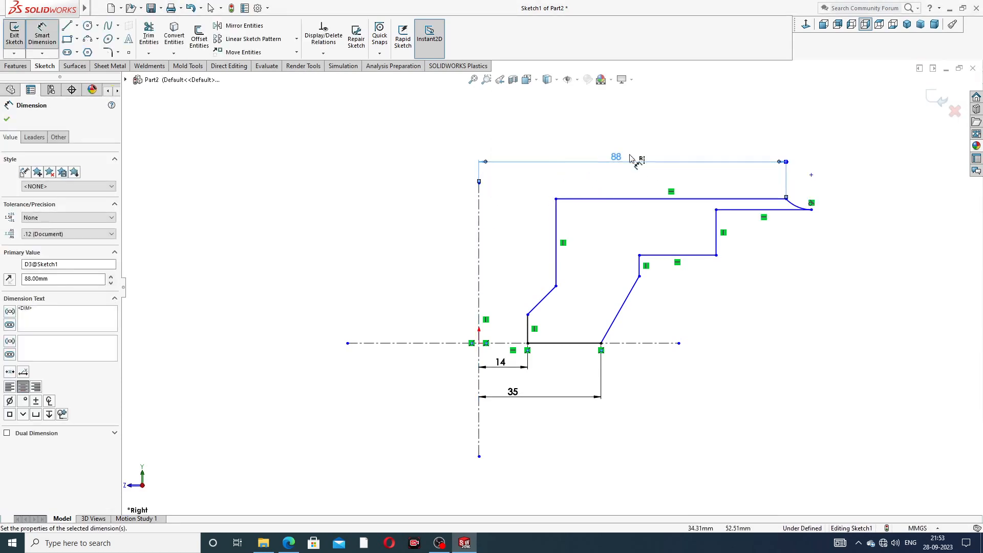
- Dimension the flange's vertical outer edge 138 mm from the vertical centerline
left_click(715, 228)
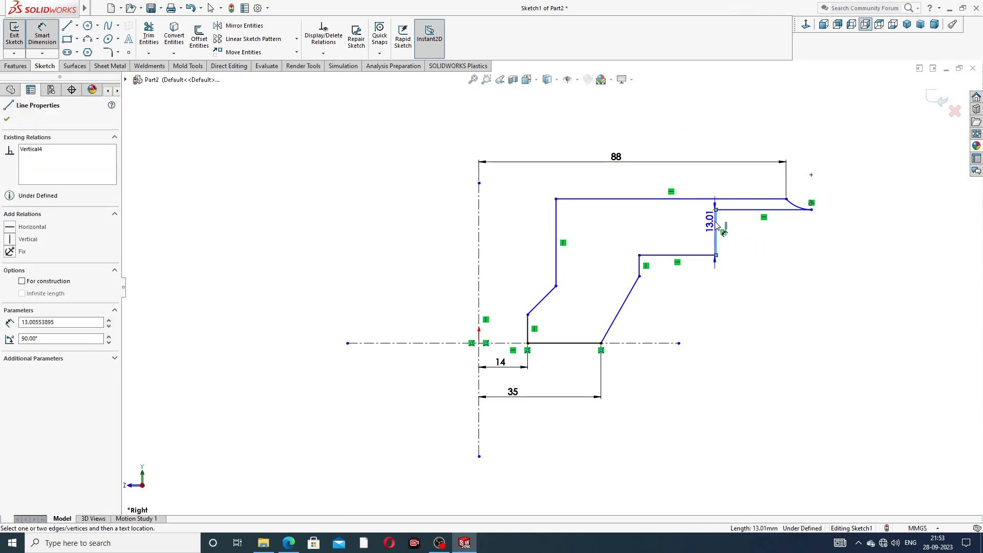
left_click(479, 214)
left_click(590, 128)
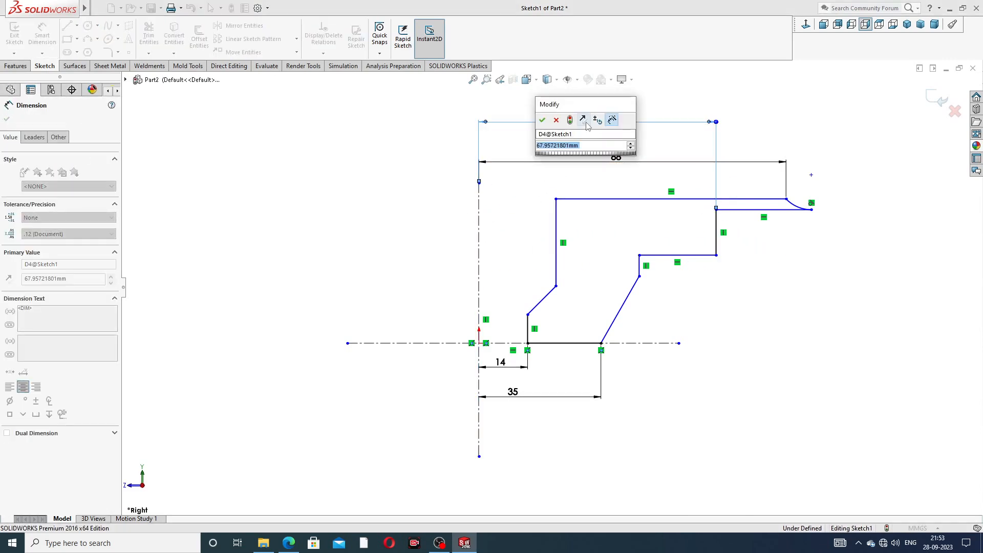
type("138")
key("Return")
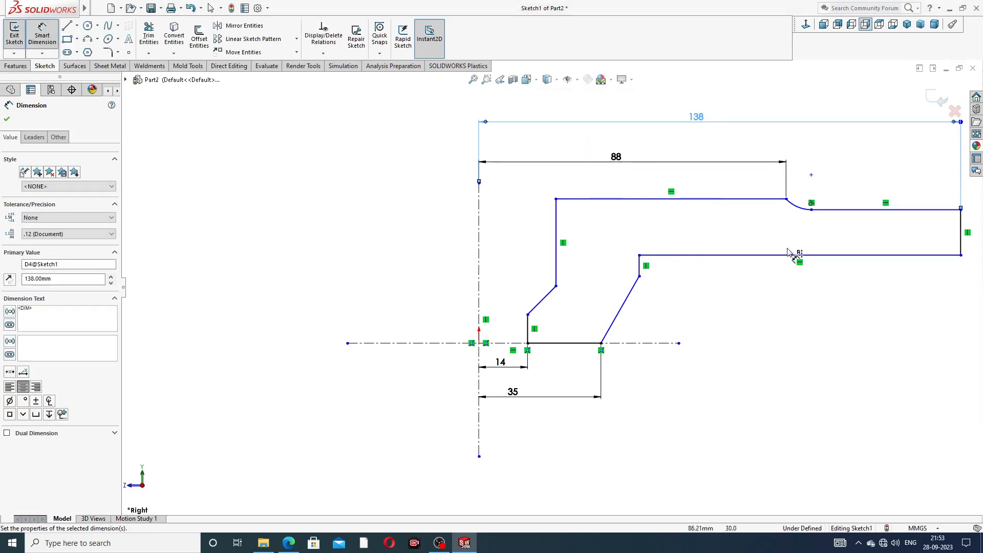
- Dimension the flange's outer edge to a thickness of 22 mm
scroll(843, 290, "up", 2)
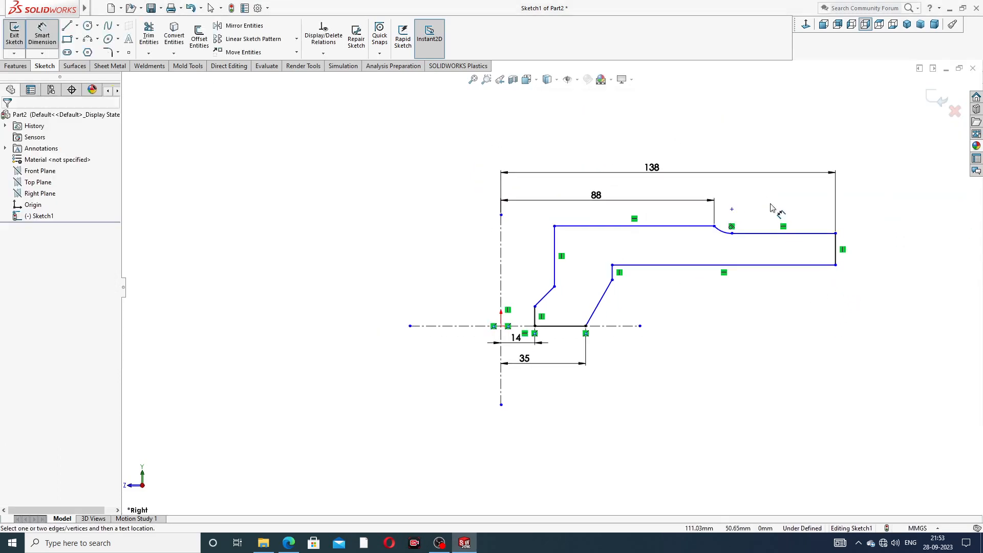
left_click(837, 249)
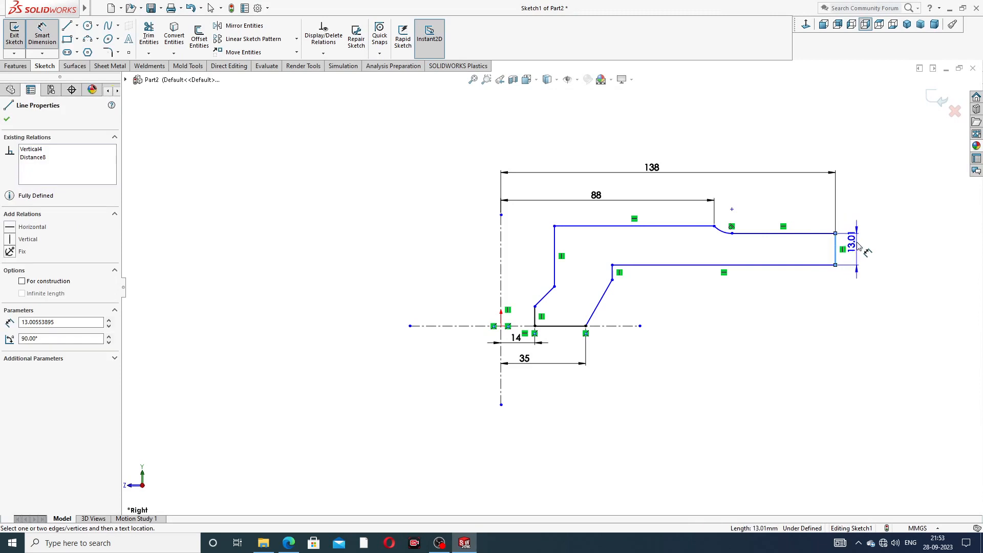
left_click(861, 255)
type("22")
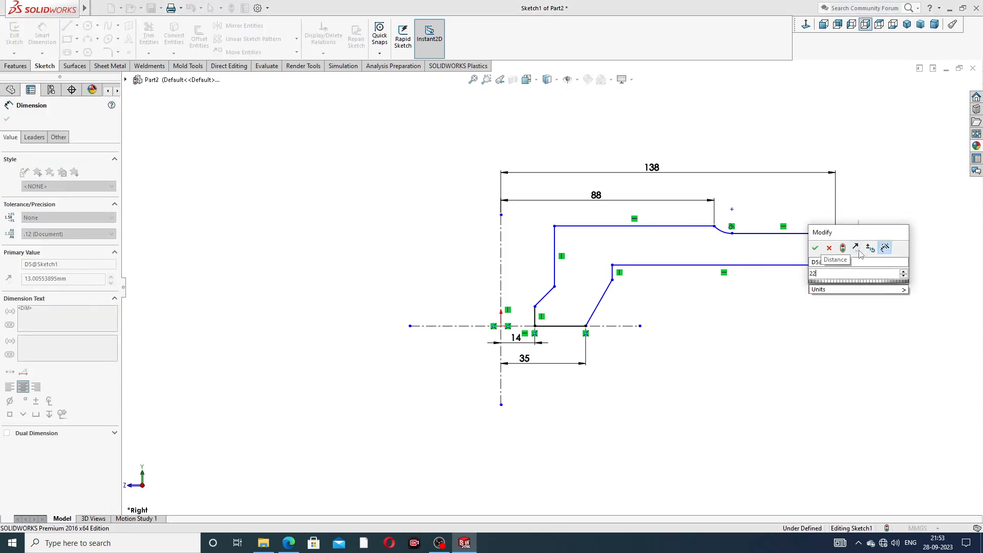
key("Return")
left_click(812, 338)
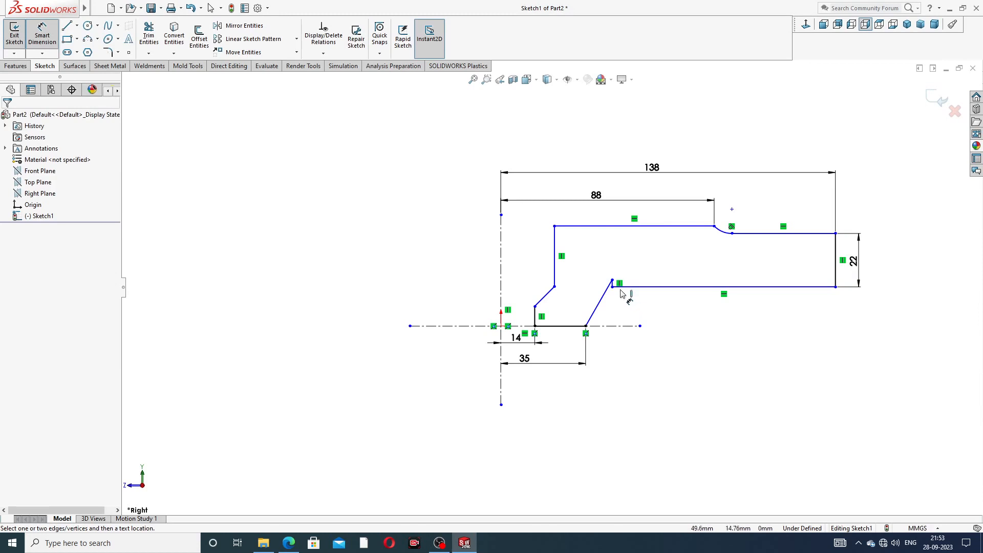
- Move the sloped line's upper endpoint below the long lower horizontal edge so the short vertical line points downward
right_click(669, 314)
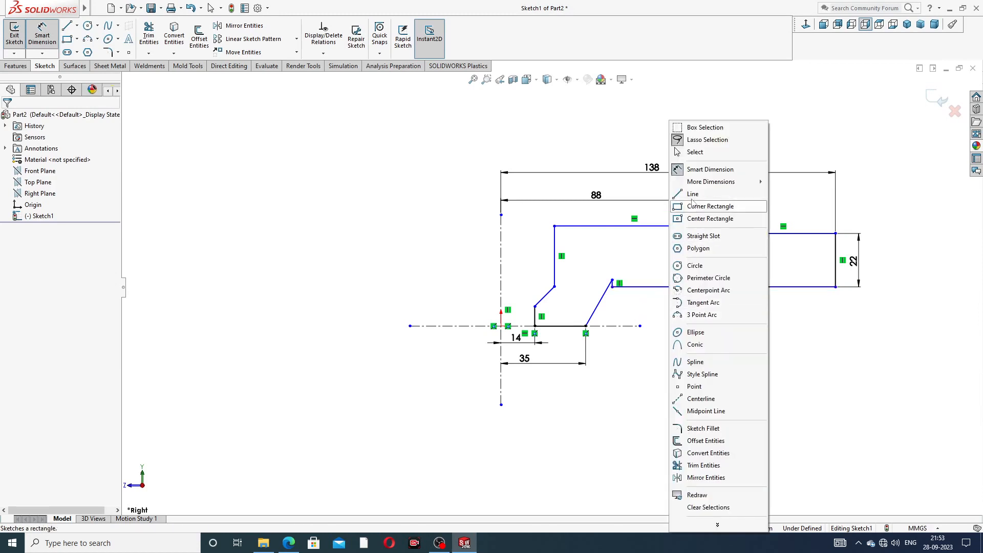
left_click(686, 149)
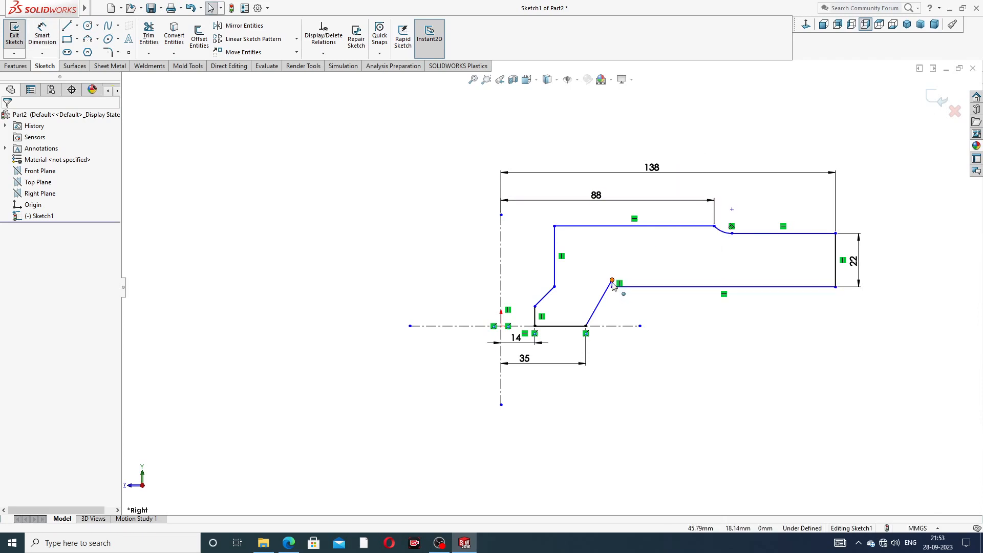
left_click_drag(612, 280, 607, 300)
left_click(668, 320)
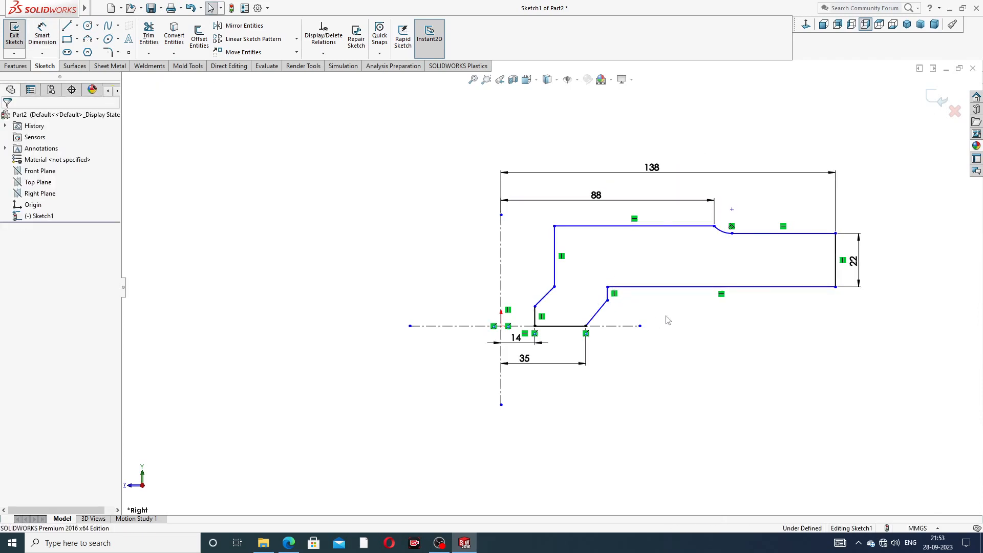
- Dimension the short vertical line between the sloped line and the long lower horizontal edge as 6 mm
scroll(640, 312, "up", 2)
scroll(643, 309, "down", 2)
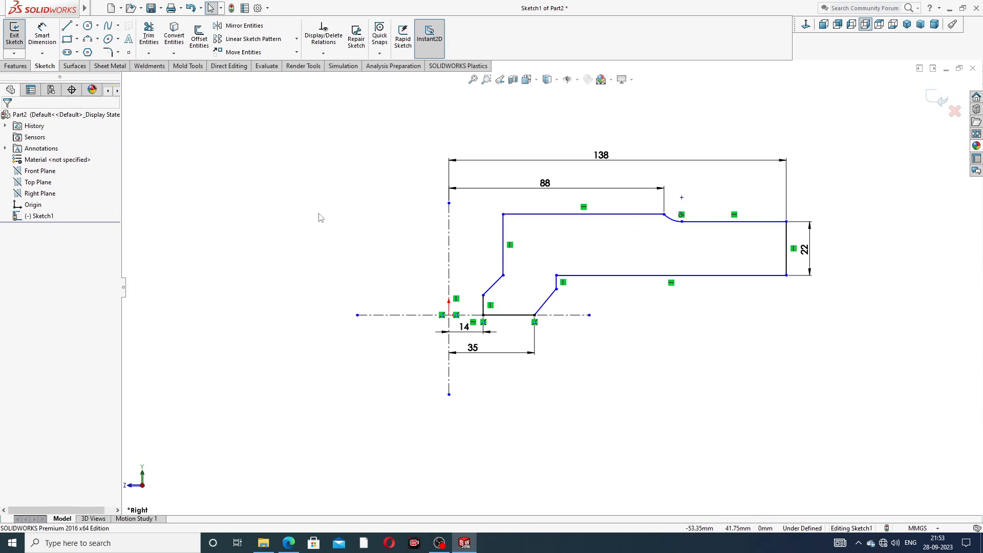
left_click(42, 37)
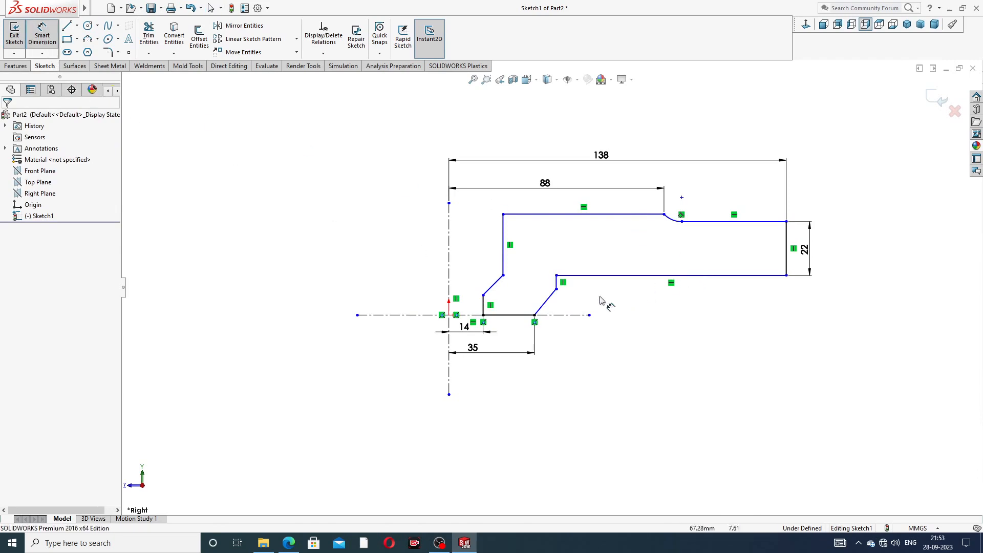
left_click(558, 286)
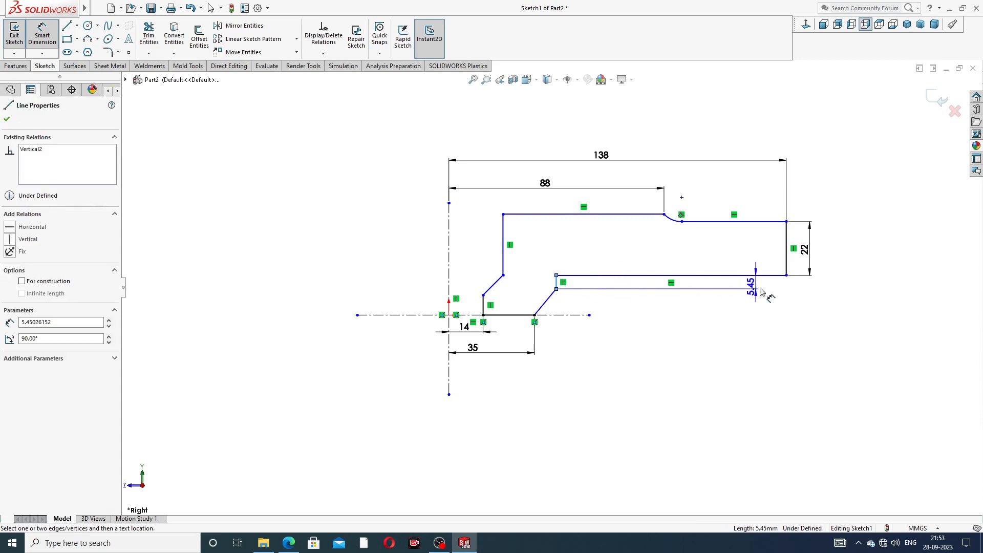
left_click(764, 307)
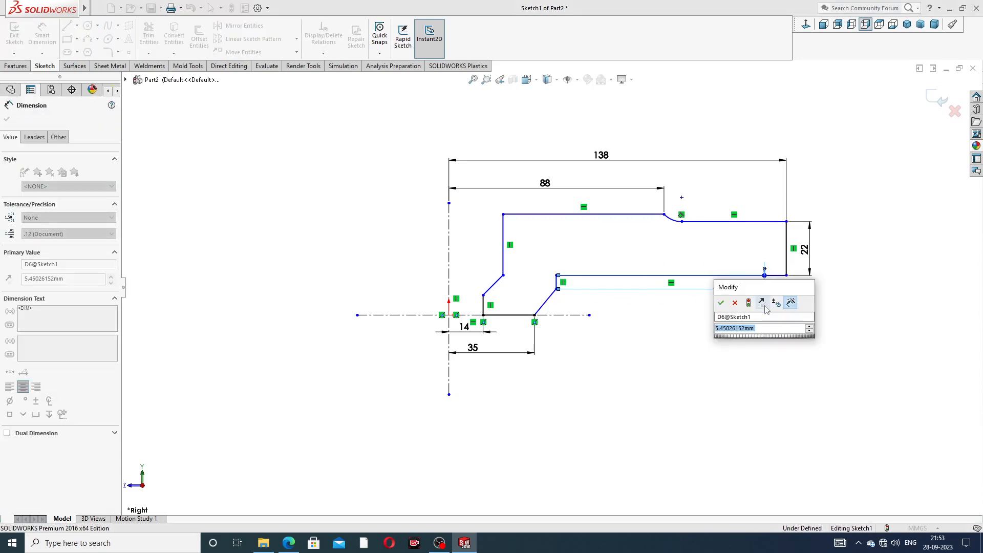
type("6")
key("Return")
left_click(855, 203)
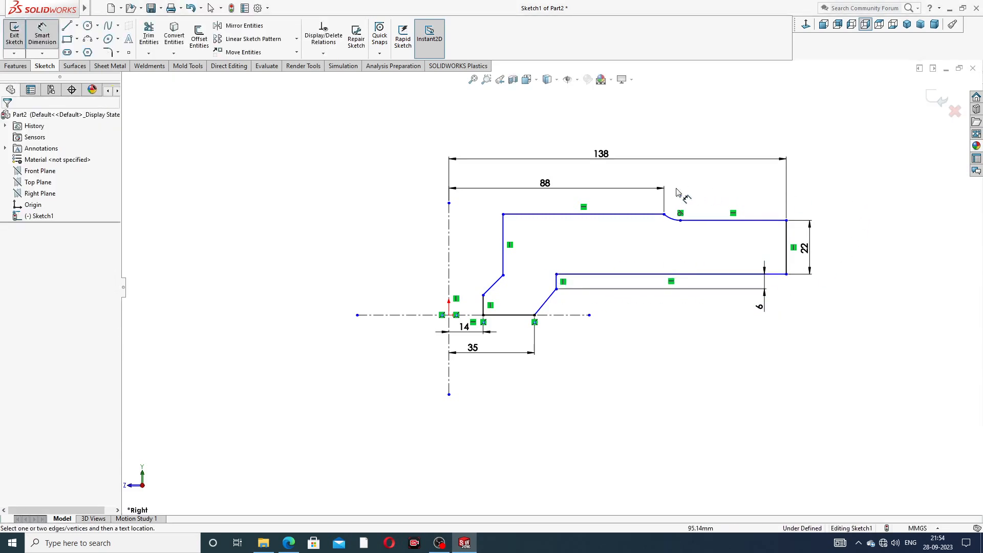
- Dimension the vertical offset between the arc's upper endpoint and the adjacent lower horizontal line as 6 mm
left_click(732, 221)
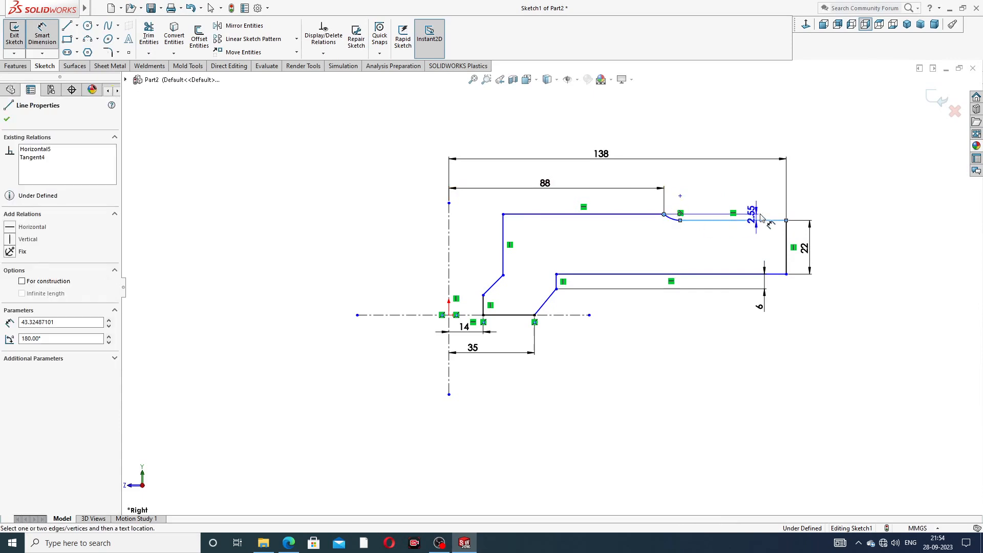
left_click(800, 195)
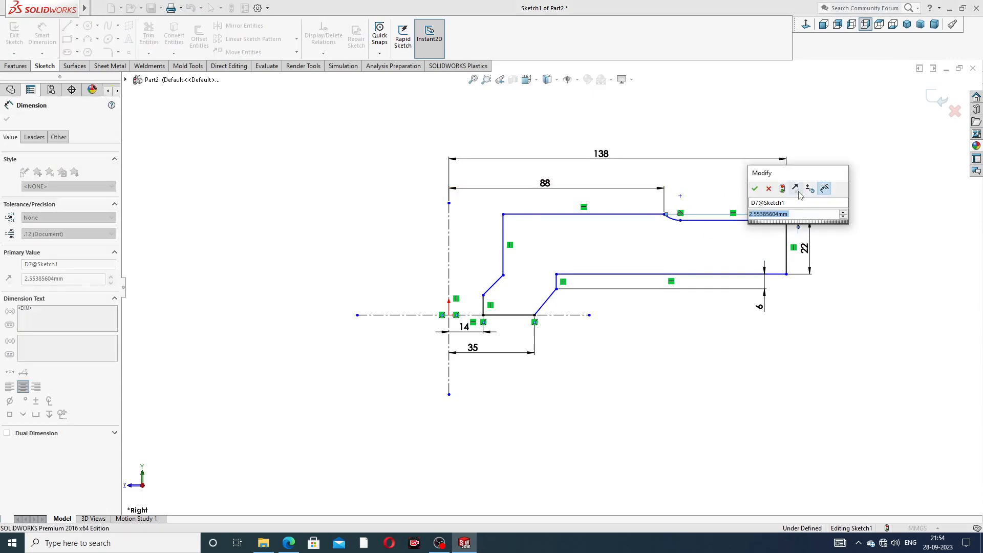
type("6")
key("Return")
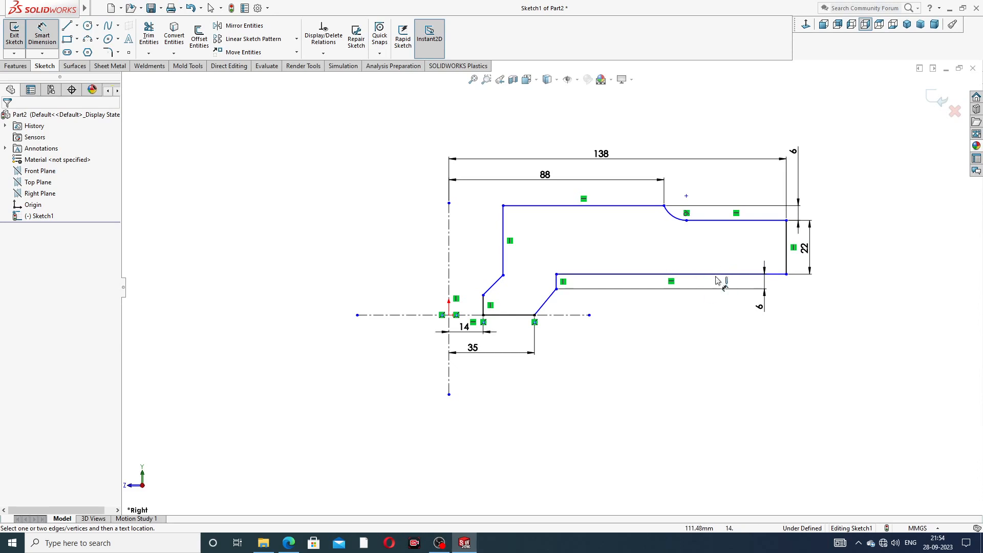
- Dimension the height of the sloped line's upper endpoint above the horizontal centerline as 47 mm
left_click(556, 290)
left_click(563, 314)
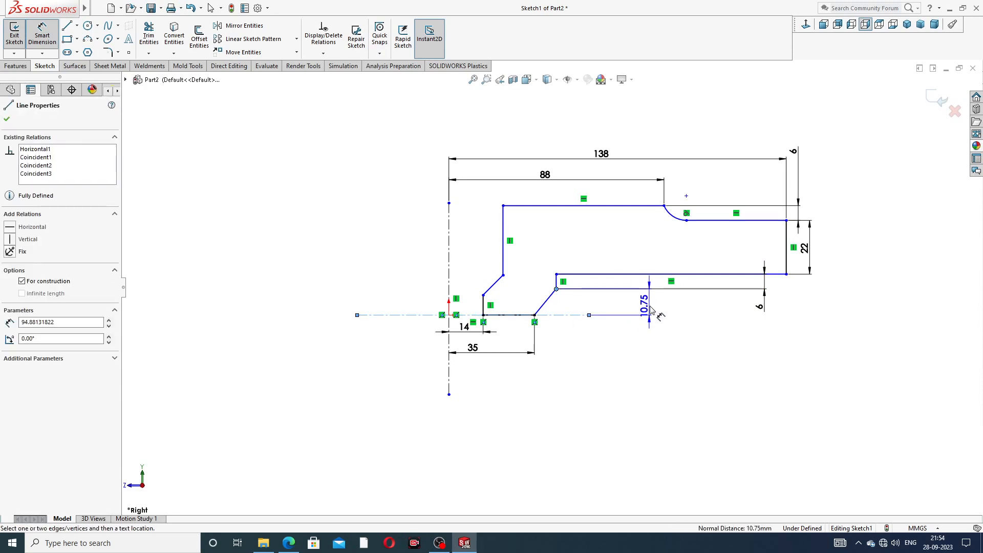
left_click(652, 309)
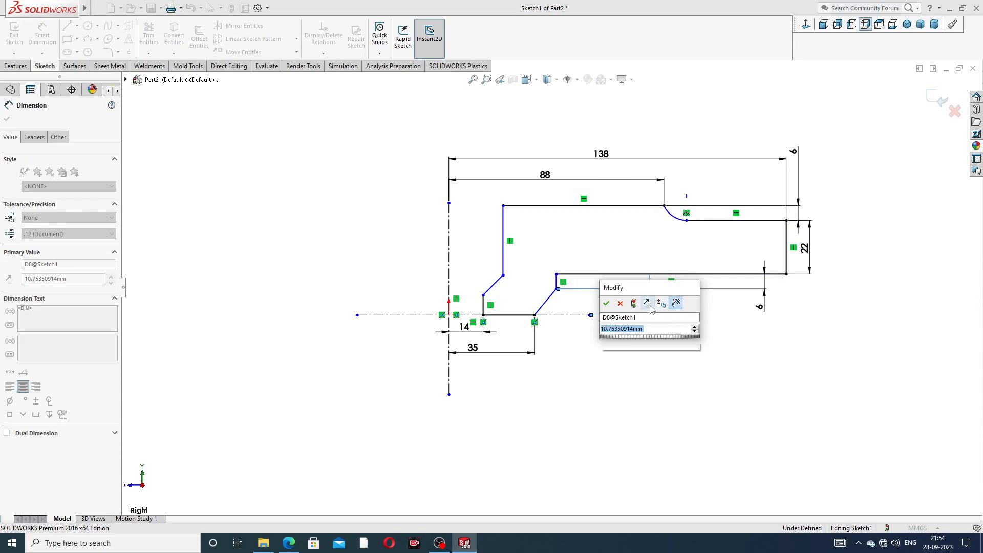
type("47")
key("Return")
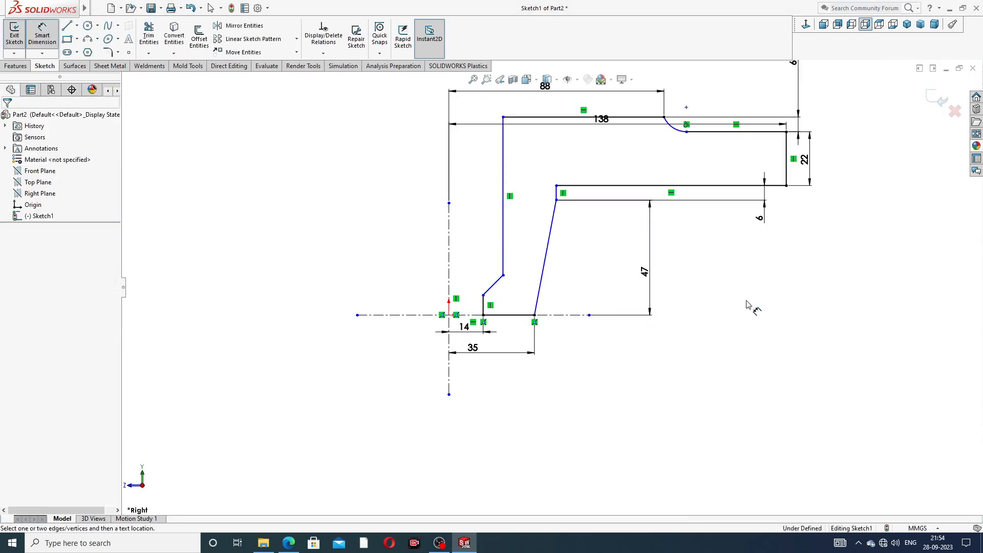
- Reposition the 138, 22, upper 6 and 88 mm dimensions clear of the profile and of one another
scroll(637, 160, "up", 1)
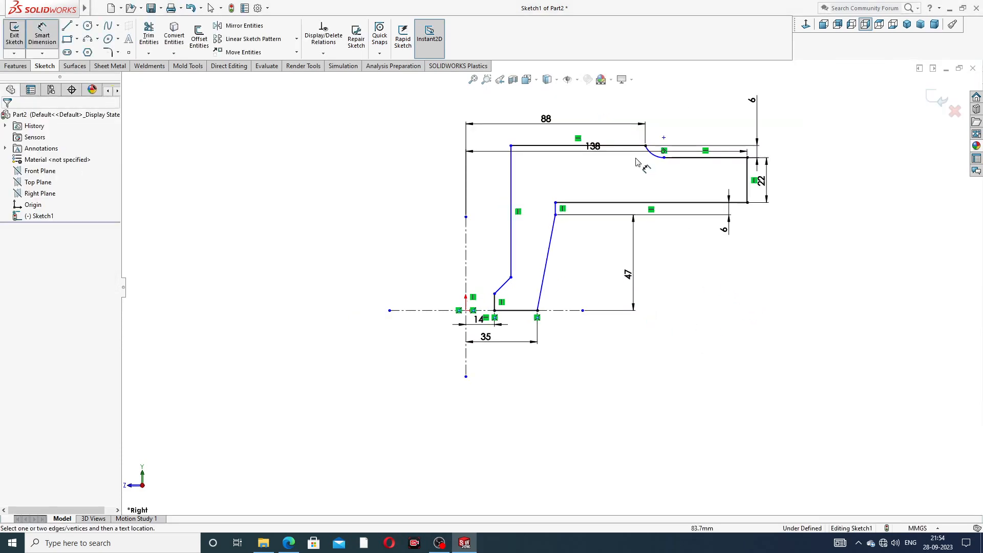
scroll(589, 169, "up", 1)
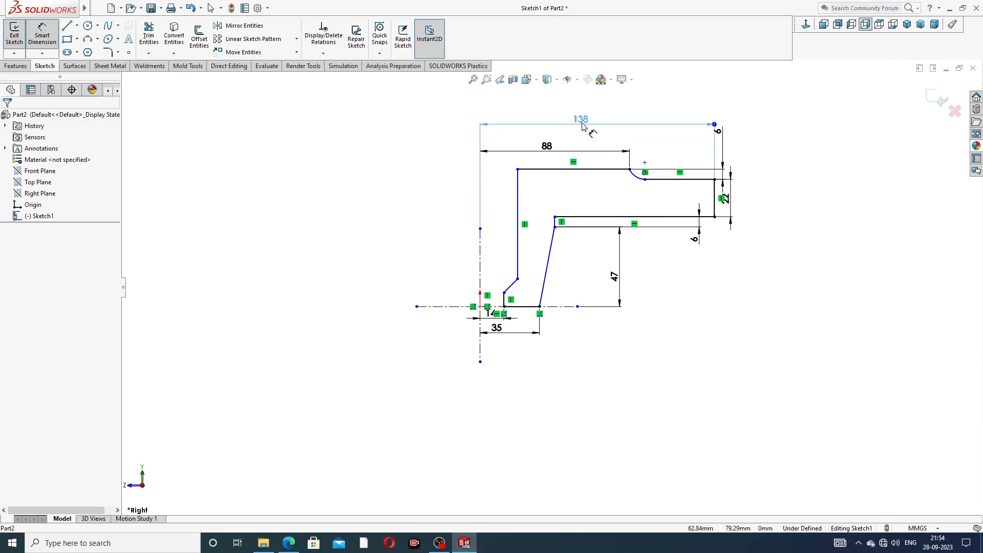
left_click(583, 126)
left_click_drag(582, 126, 582, 112)
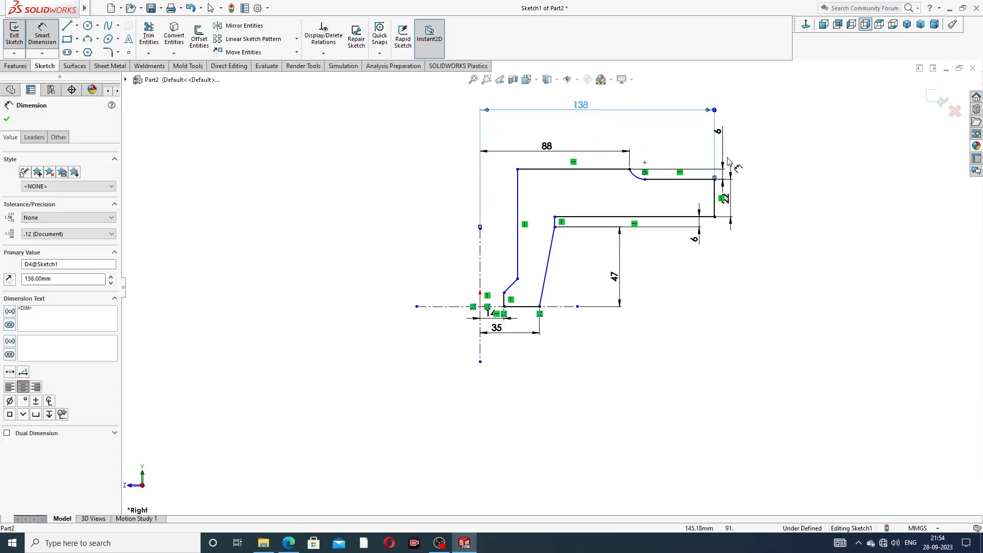
left_click_drag(729, 200, 763, 200)
left_click_drag(721, 134, 734, 136)
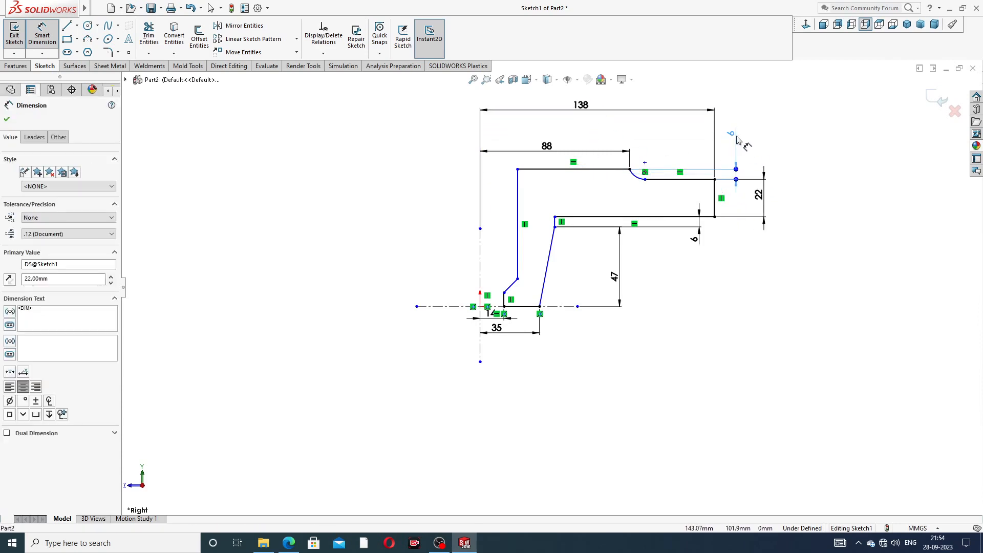
left_click_drag(554, 148, 570, 138)
left_click(709, 252)
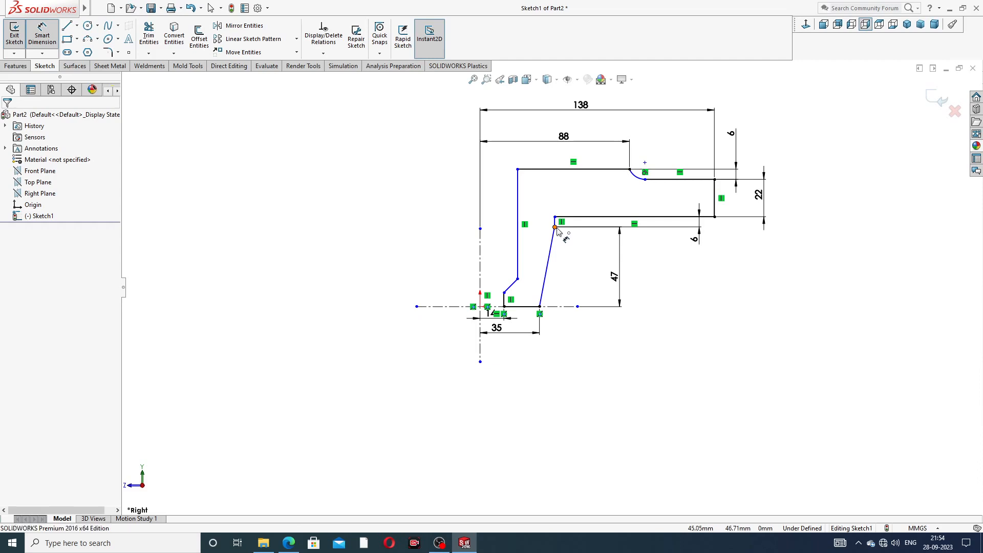
- Dimension the horizontal distance from the vertical centerline to the sloped line's upper endpoint as 81 mm
left_click(555, 227)
left_click(480, 274)
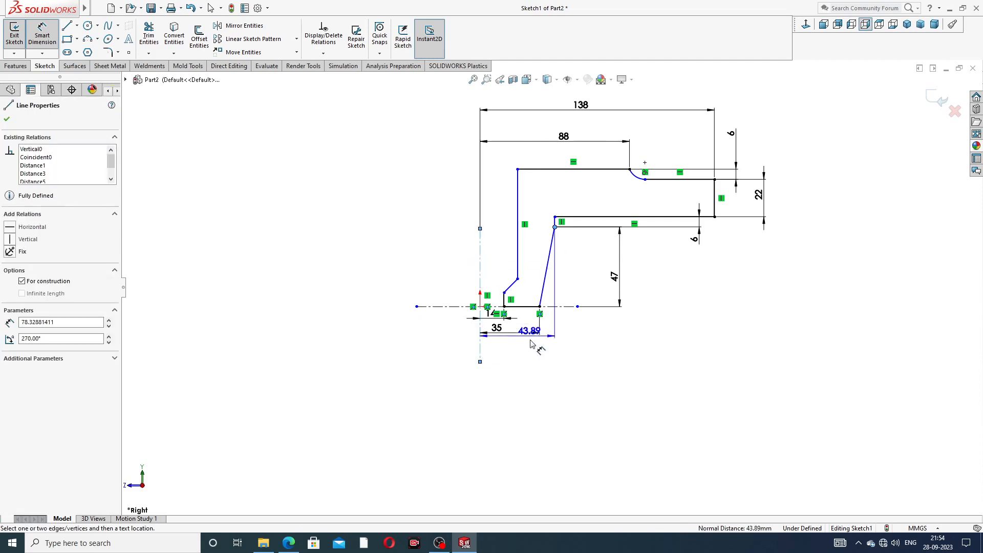
left_click(528, 379)
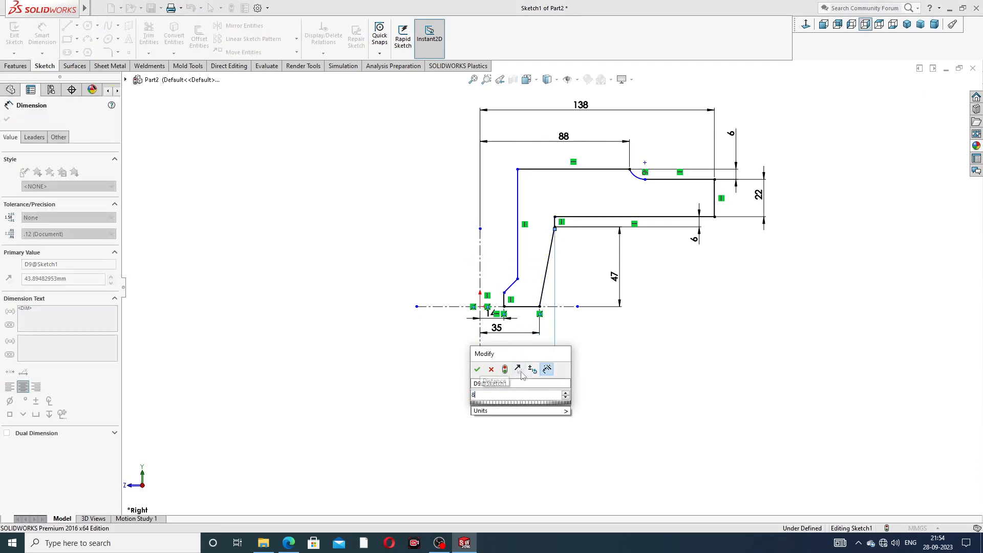
type("81")
key("Return")
left_click(663, 364)
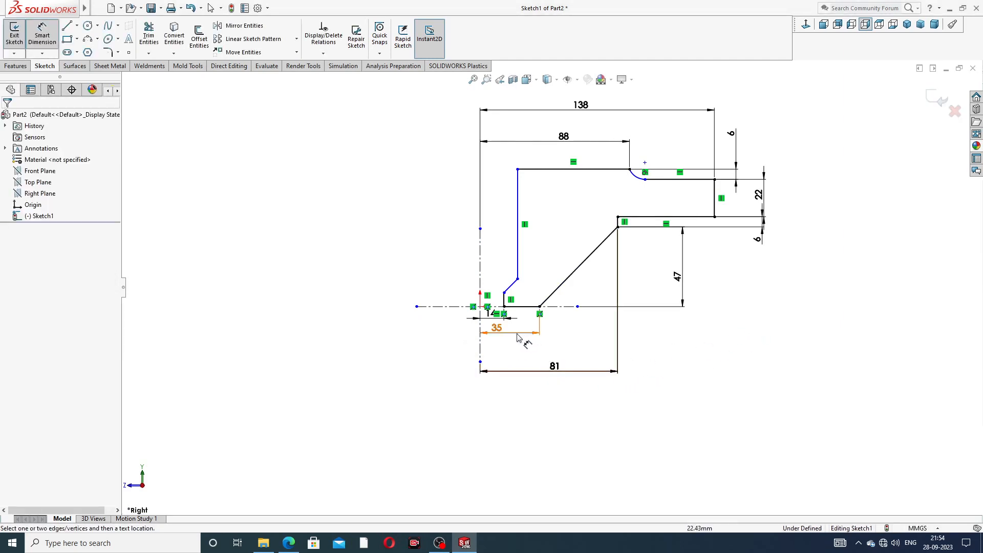
- Move the 35 mm and 14 mm dimensions farther below the profile so their texts are clearly spaced
left_click_drag(515, 332, 514, 351)
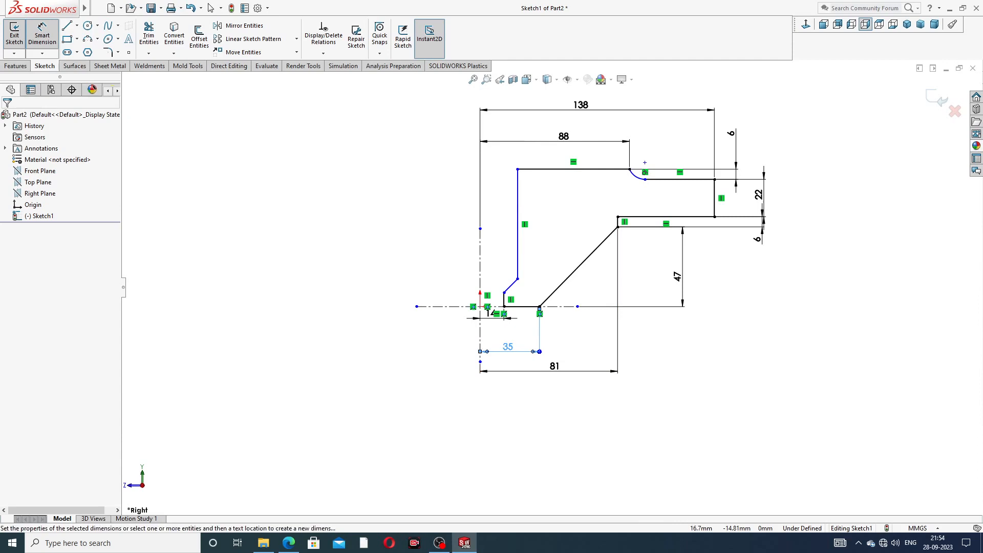
left_click(665, 332)
left_click_drag(491, 317, 495, 336)
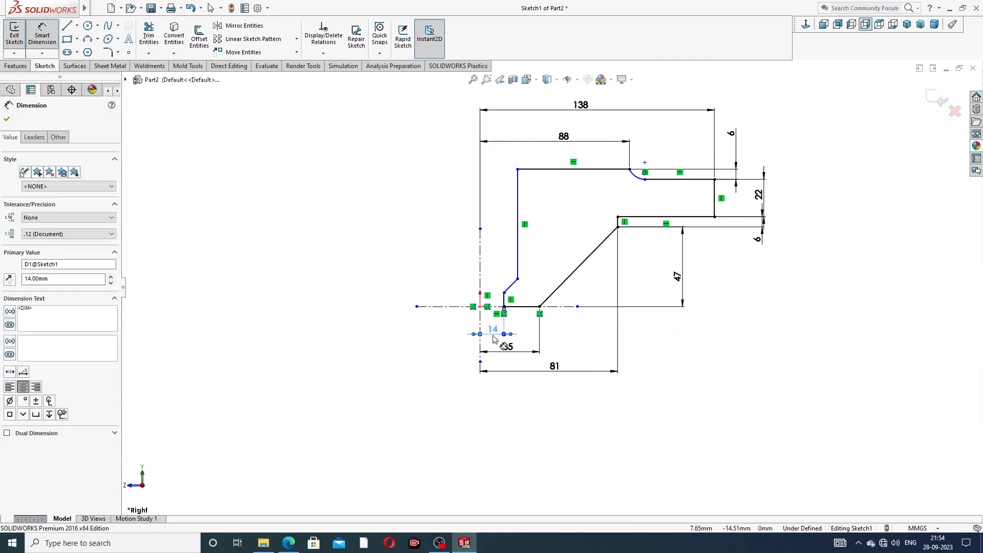
left_click(666, 372)
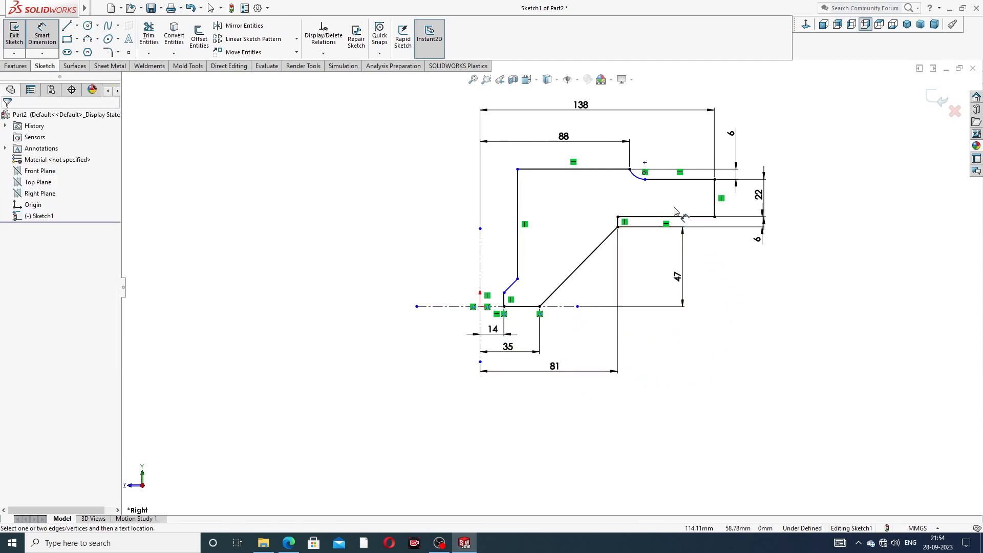
- Dimension the distance from the vertical centerline to the profile's tall inner vertical line as 28 mm
left_click(517, 210)
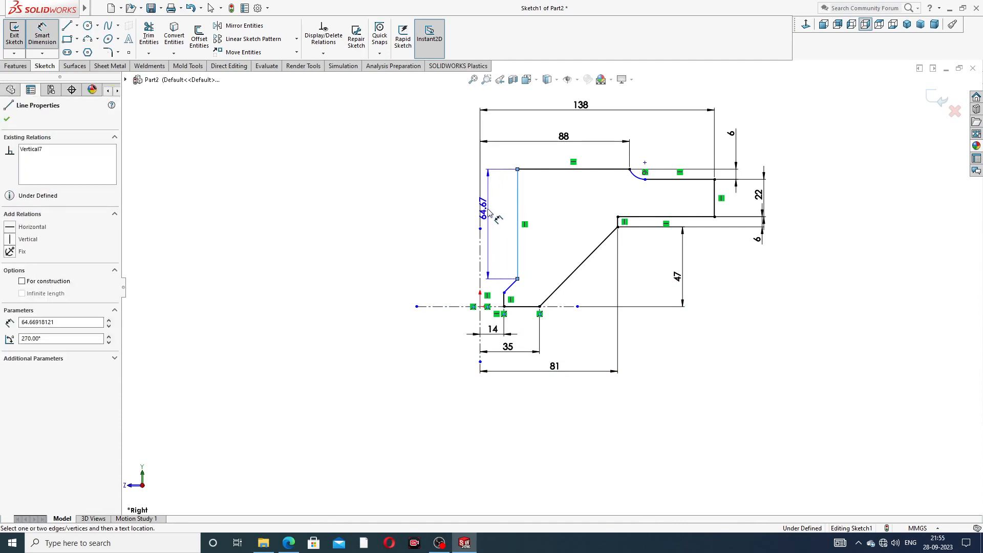
left_click(480, 225)
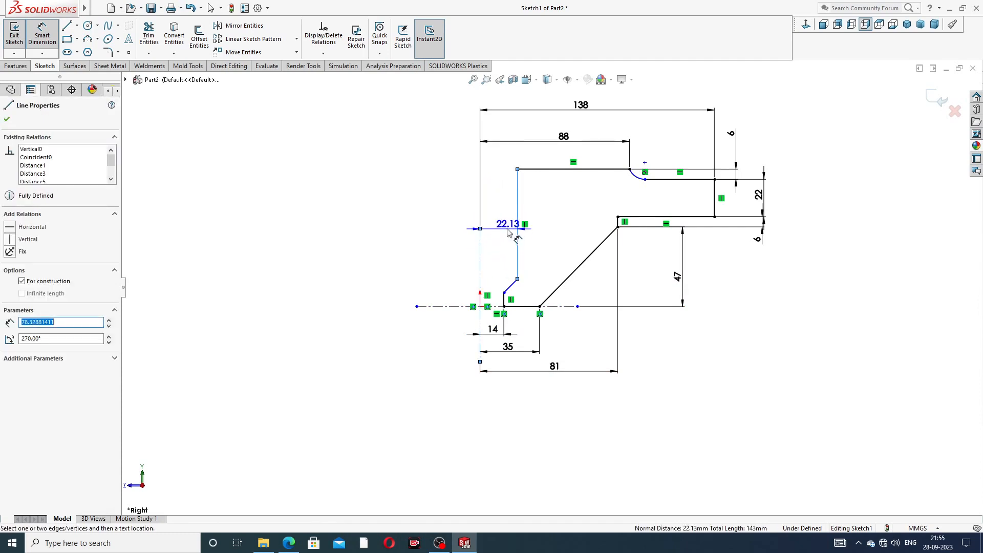
left_click(502, 229)
type("2")
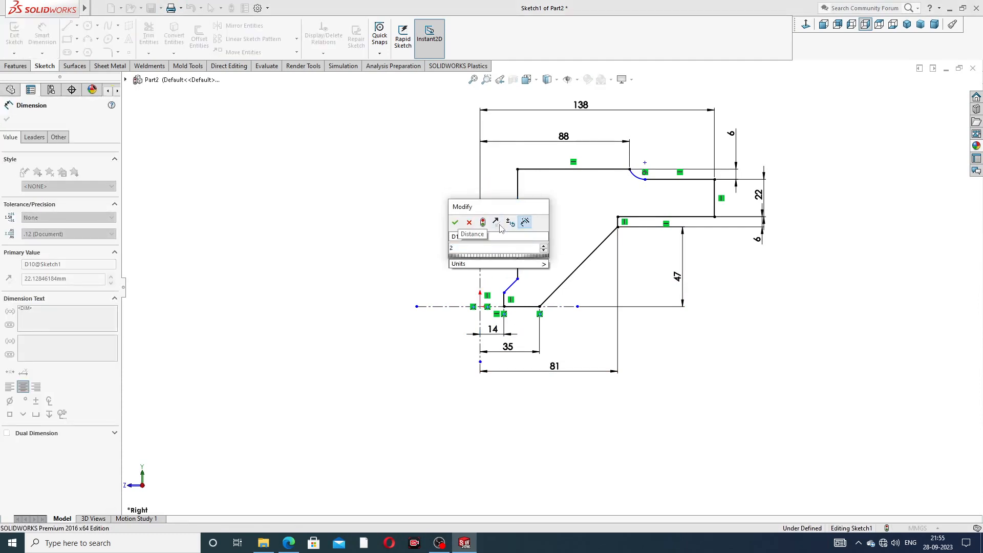
type("8")
key("Return")
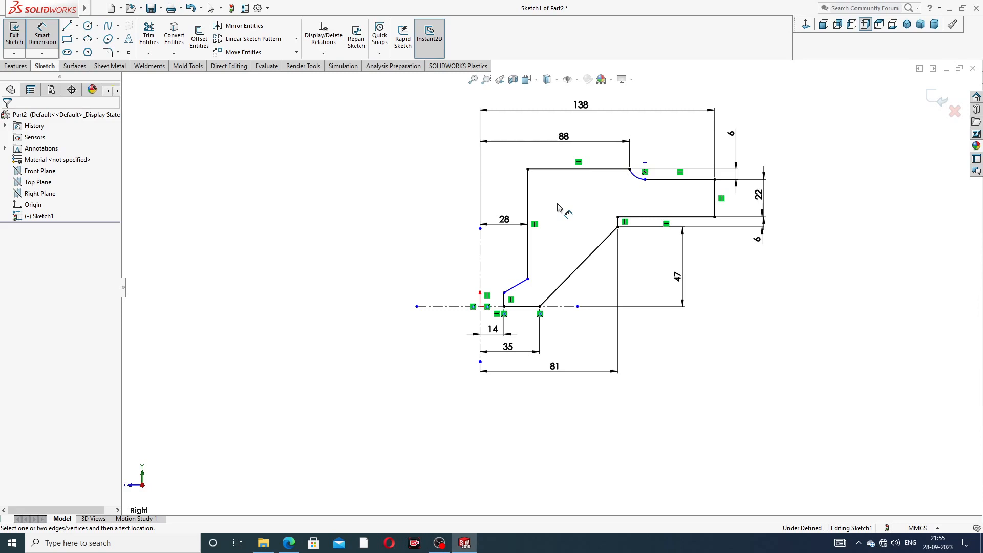
- Dimension the vertical distance between the arc's lower endpoint and the top of the short inner vertical line as 48 mm
left_click(645, 180)
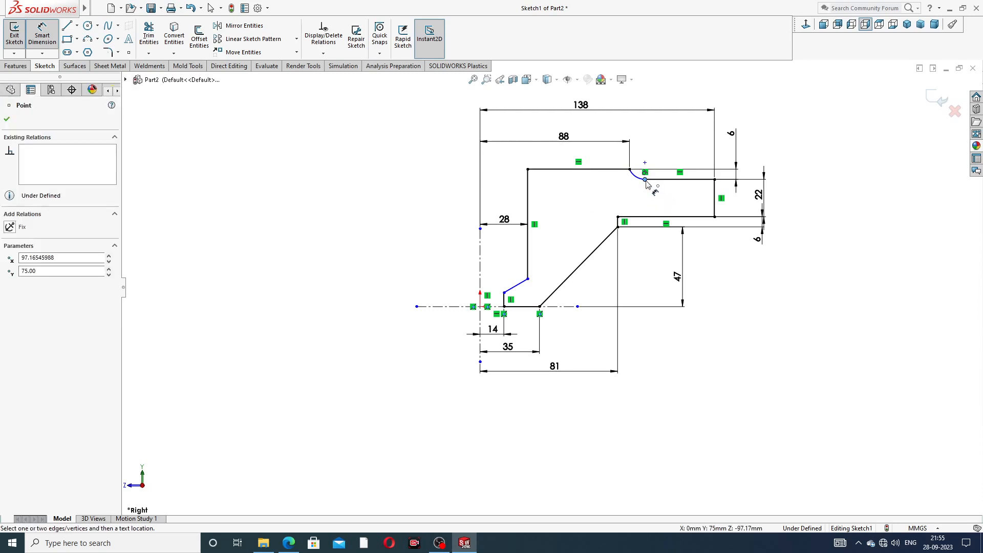
left_click(504, 293)
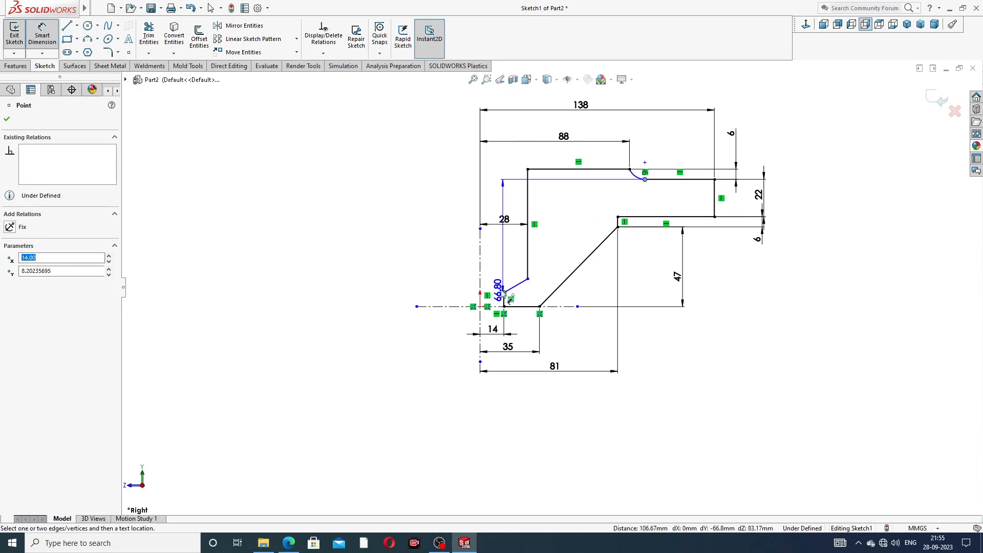
left_click(460, 251)
type("48")
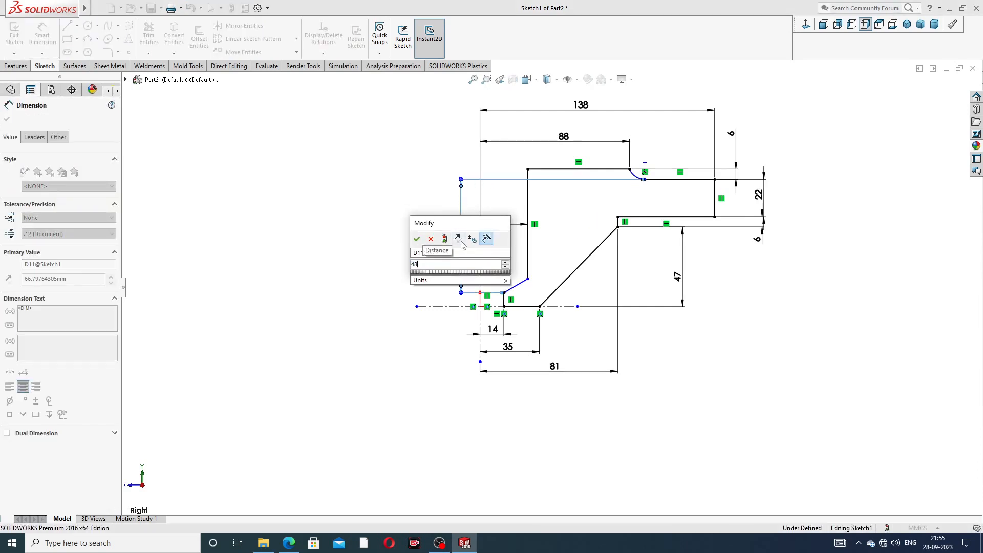
key("Return")
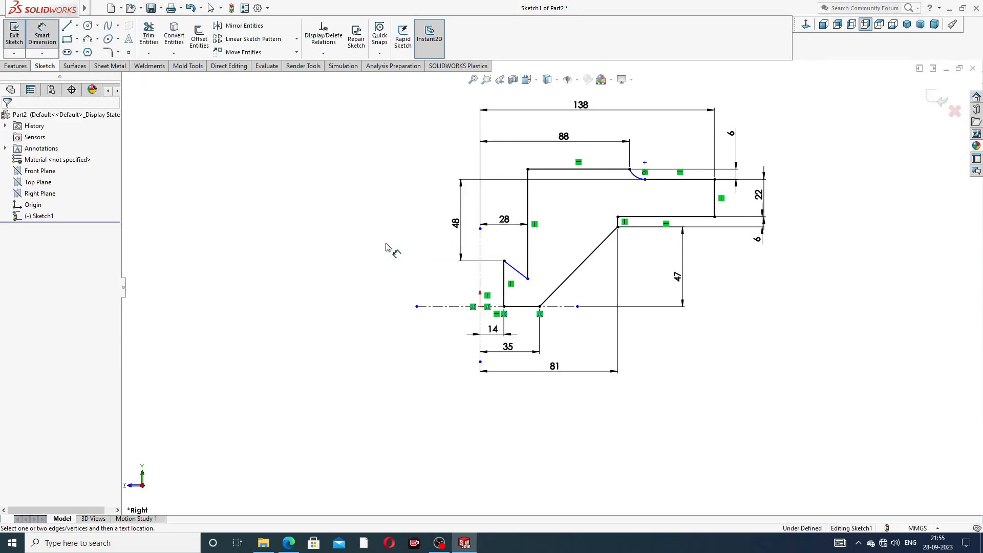
- Move the lower endpoint of the tall inner vertical line upward so the connecting line slopes up from the short vertical line
right_click(401, 245)
left_click(428, 152)
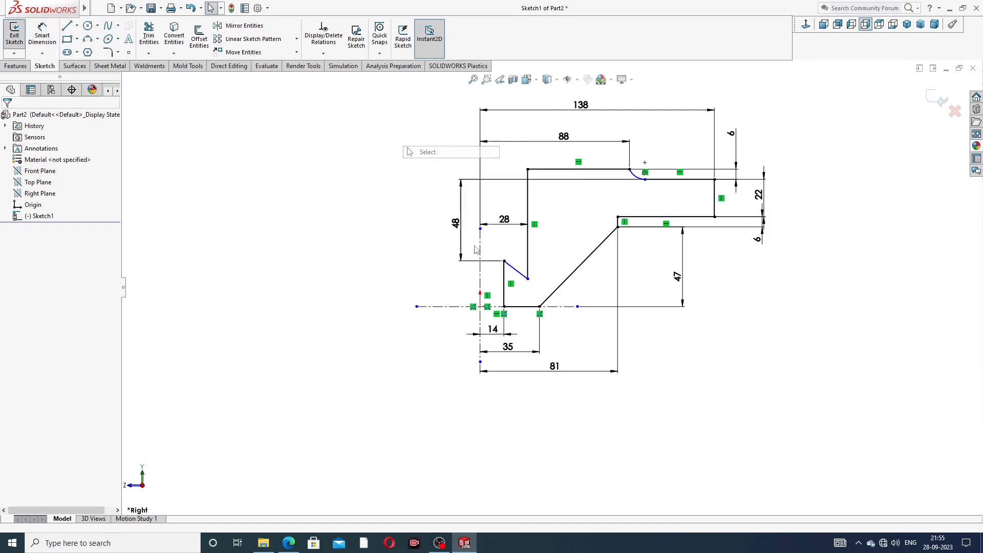
left_click_drag(528, 278, 528, 250)
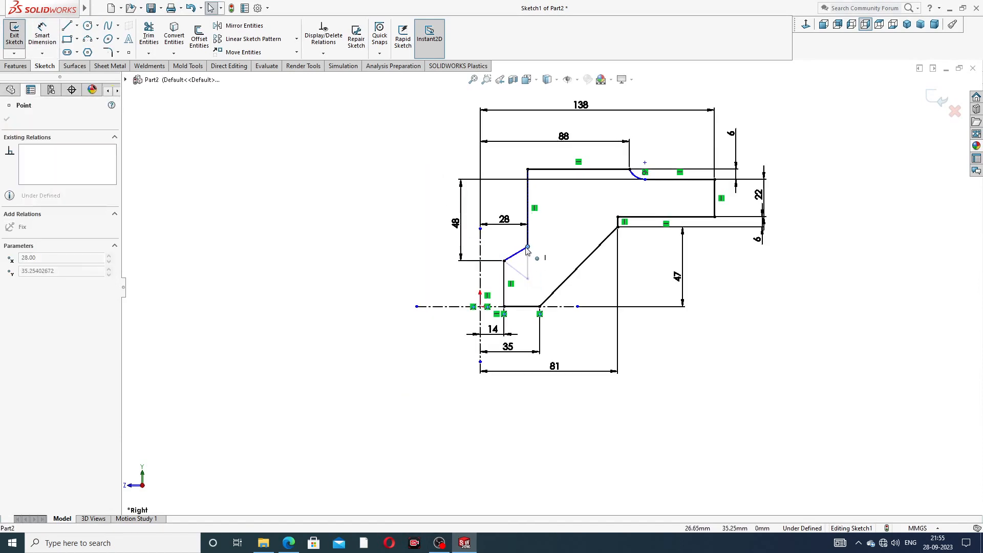
- Dimension the angle between the vertical centerline and the sloped line connecting the two inner vertical lines as 60°
left_click(401, 236)
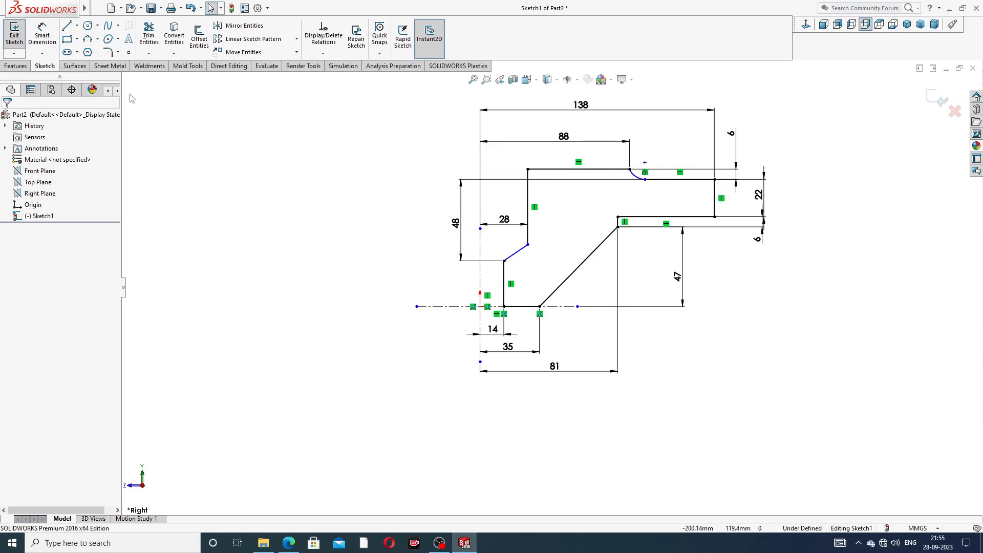
left_click(51, 34)
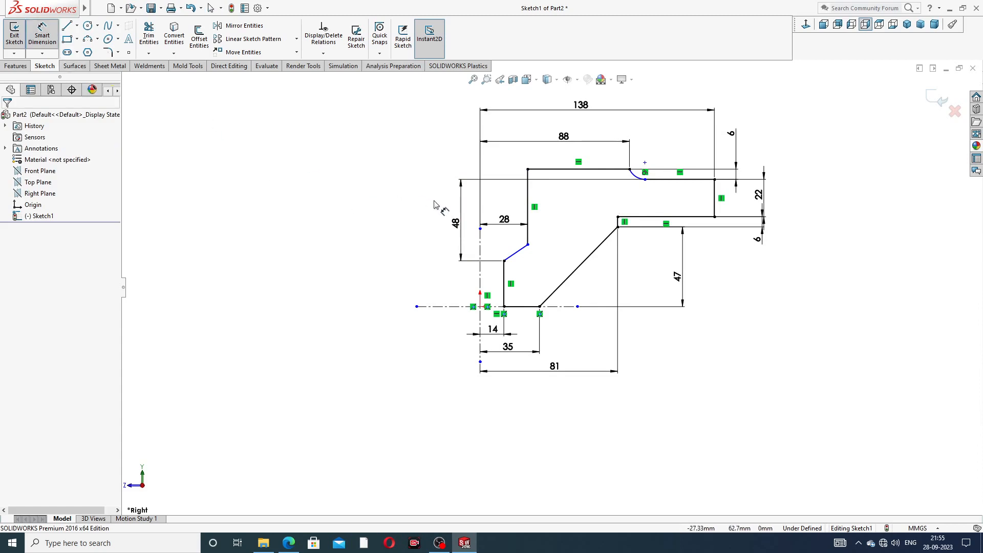
left_click(517, 259)
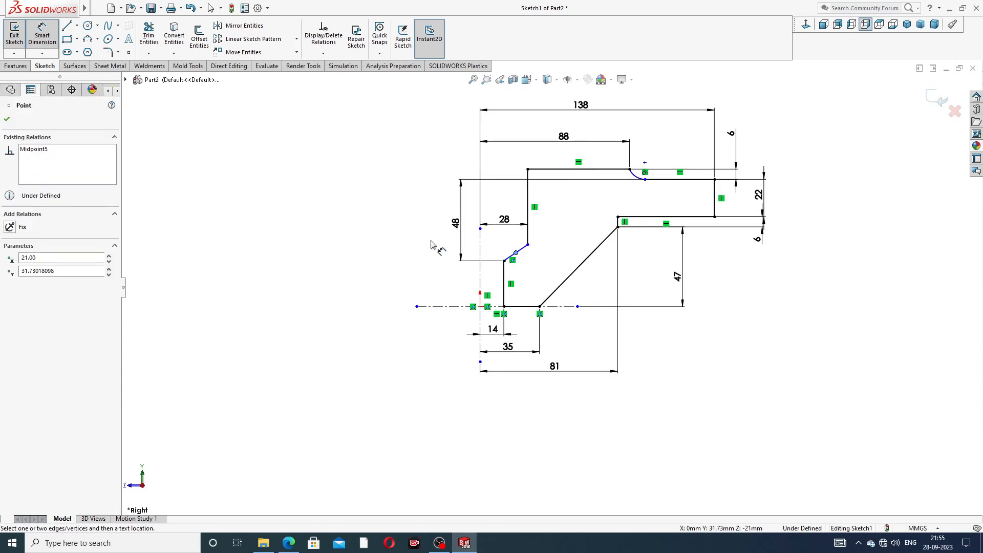
key("Escape")
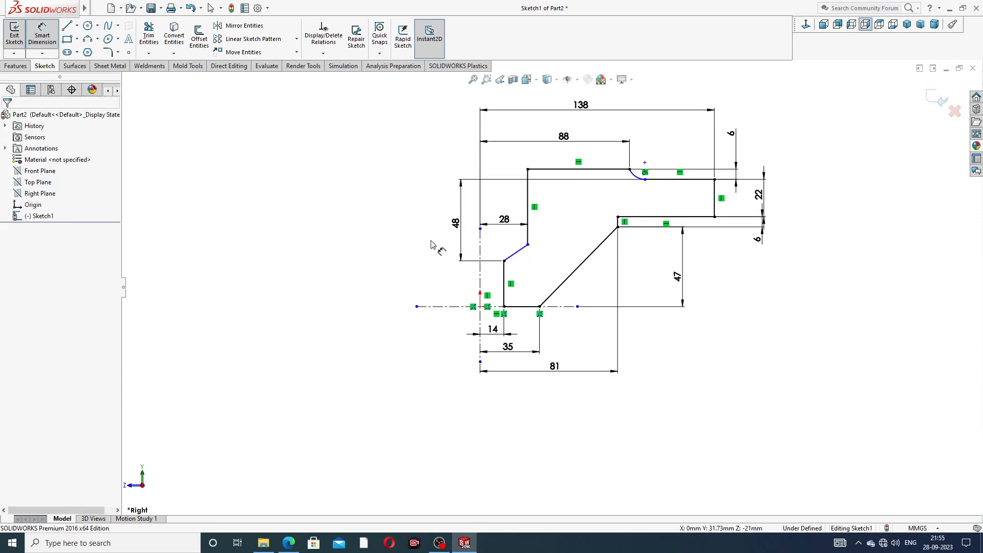
left_click(515, 257)
left_click(480, 252)
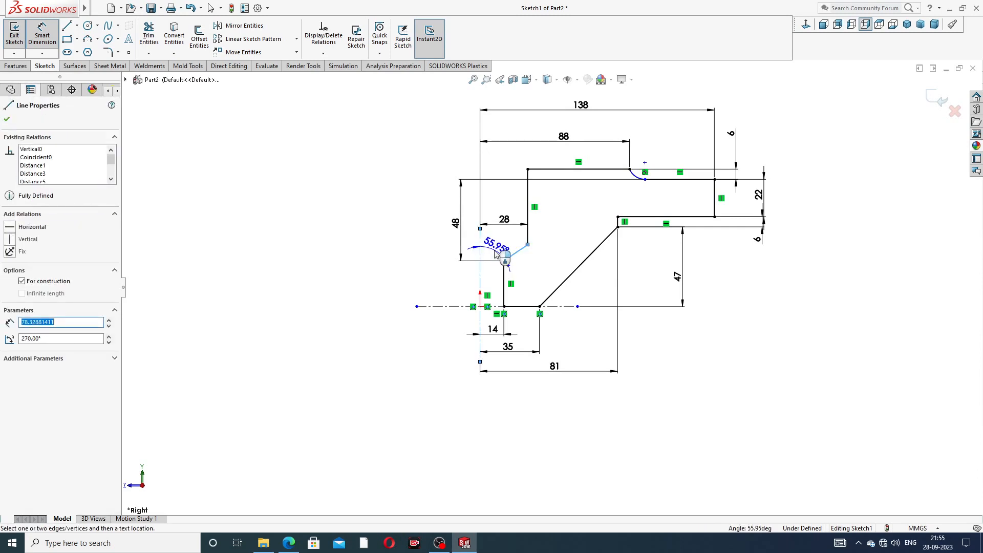
left_click(496, 255)
type("60")
key("Return")
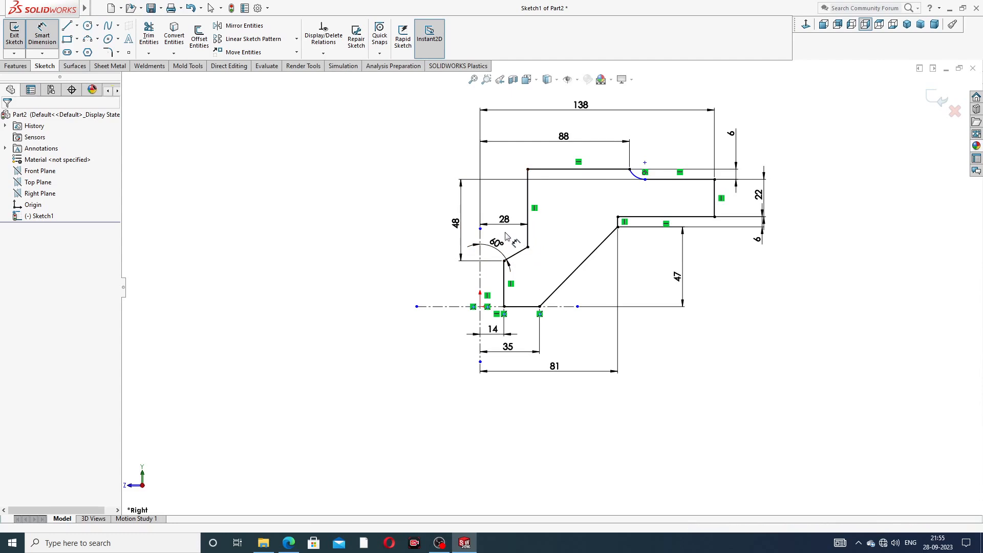
- Move the 28 mm dimension and the 60° angle dimension higher so their texts are clearly spaced
left_click_drag(504, 219, 504, 195)
left_click_drag(498, 243, 504, 235)
left_click(390, 226)
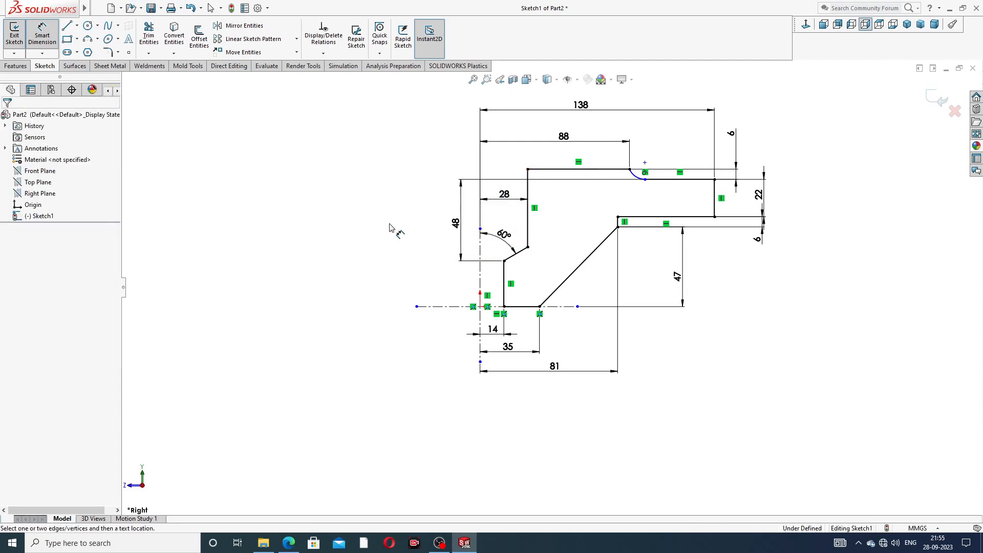
- Add a Horizontal relation between the arc's upper endpoint and its center point
scroll(649, 160, "down", 2)
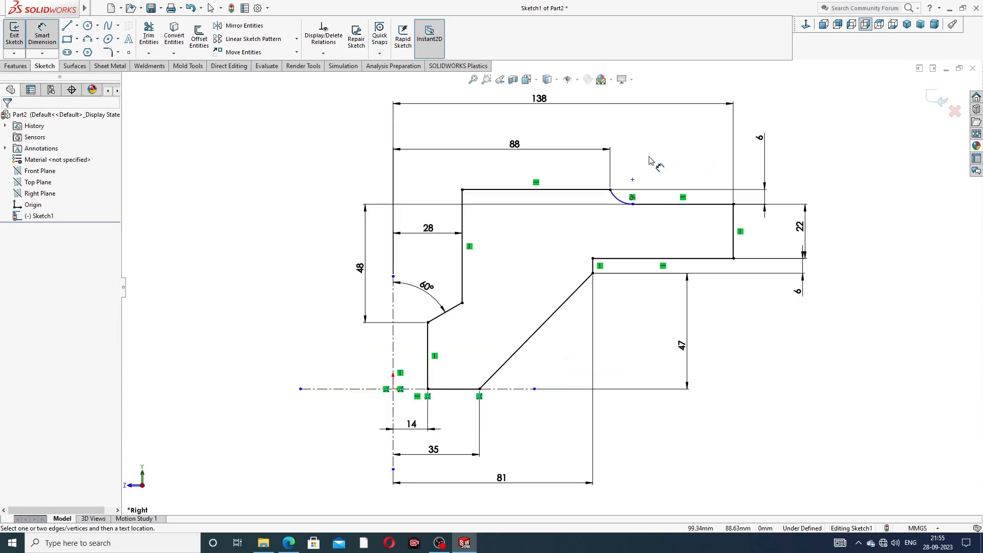
right_click(780, 118)
left_click(791, 134)
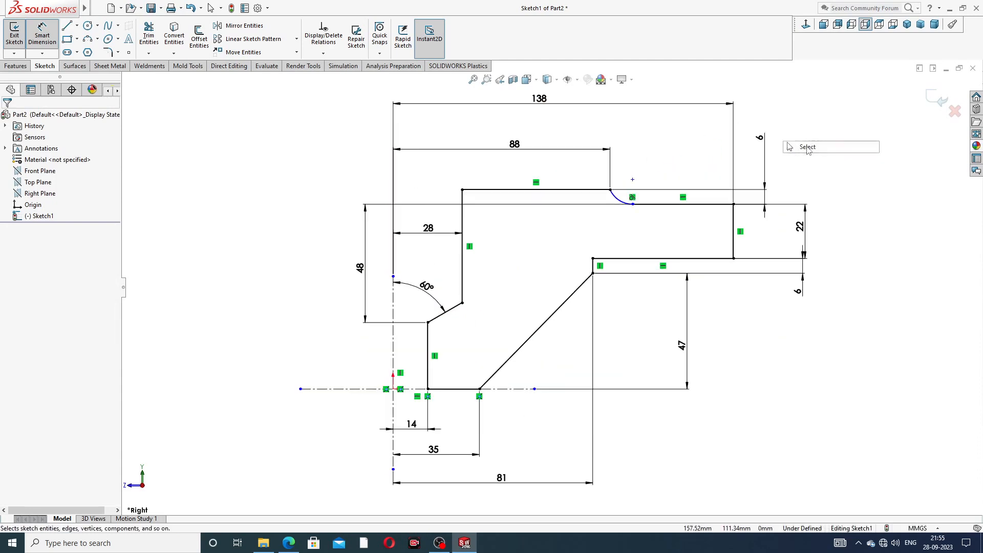
left_click(610, 190)
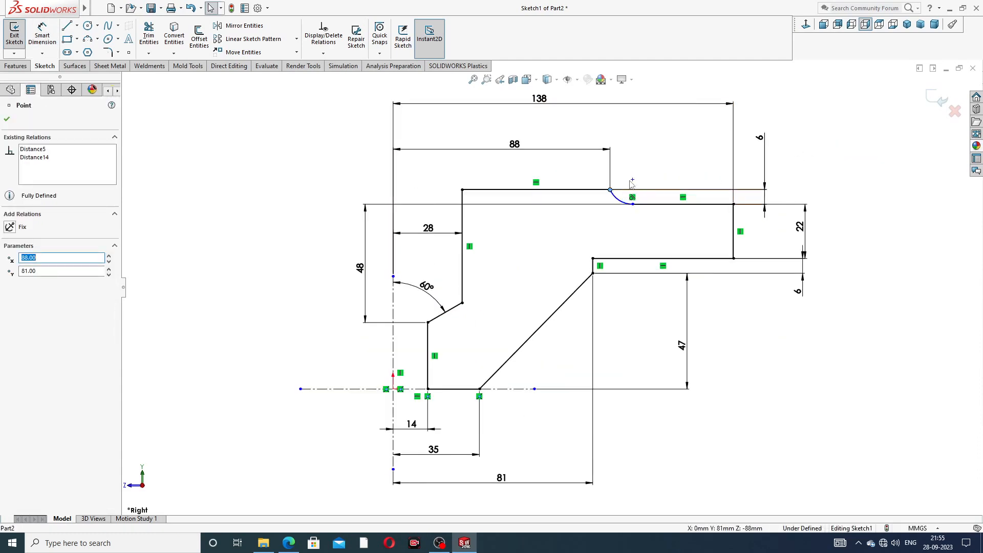
left_click(632, 181, "ctrl")
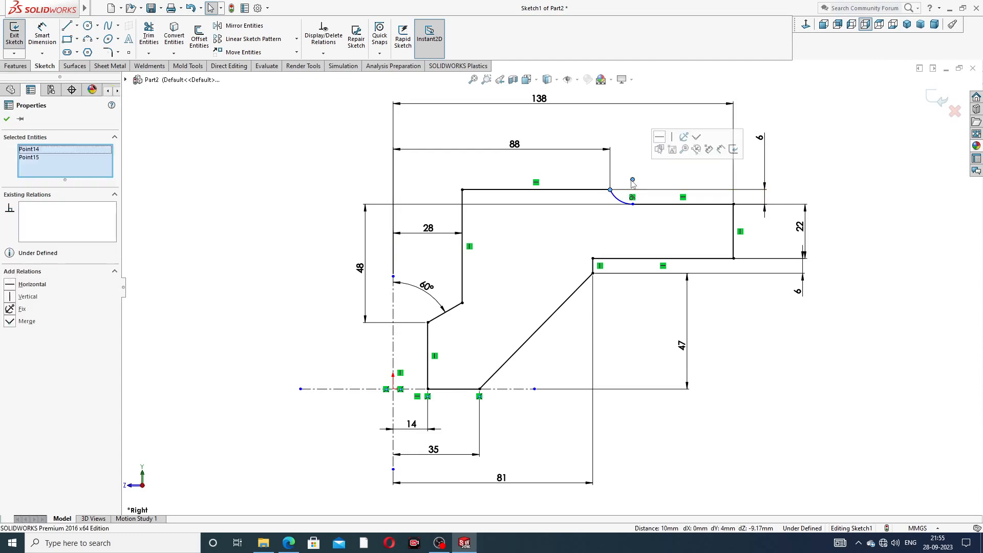
left_click(660, 137)
left_click(809, 163)
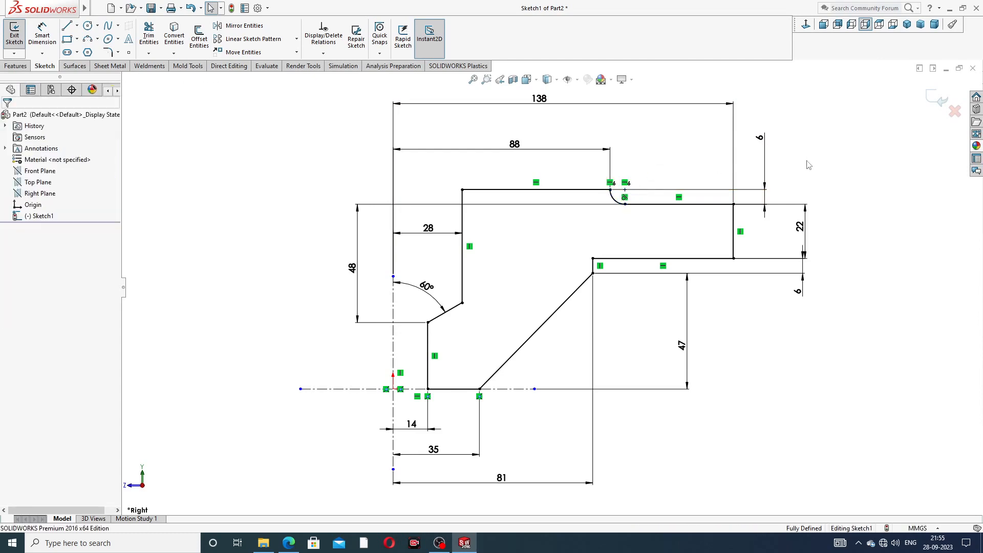
- Reposition the 81 mm, lower 6 mm, 22 mm and 48 mm dimensions around the profile to tidy the layout
scroll(740, 264, "up", 2)
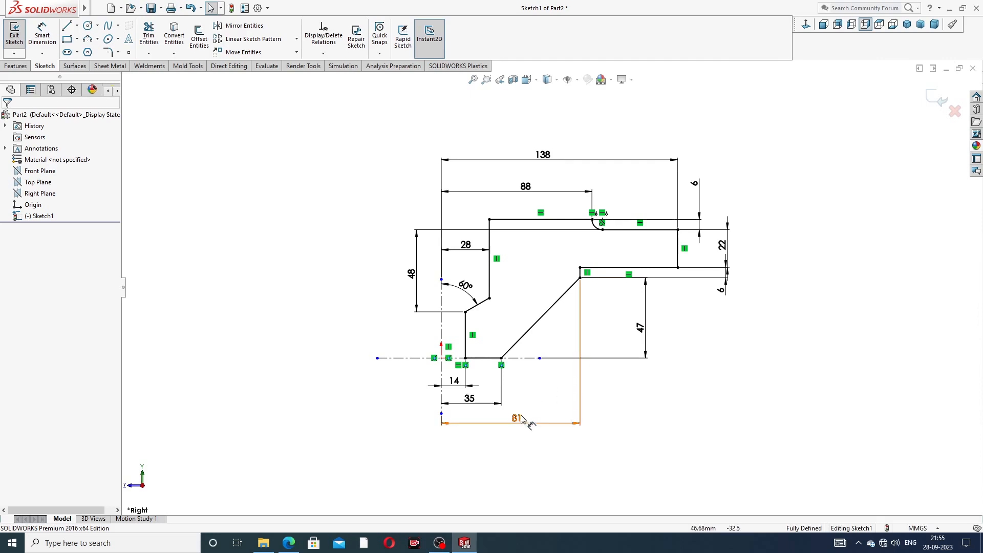
left_click_drag(516, 418, 510, 424)
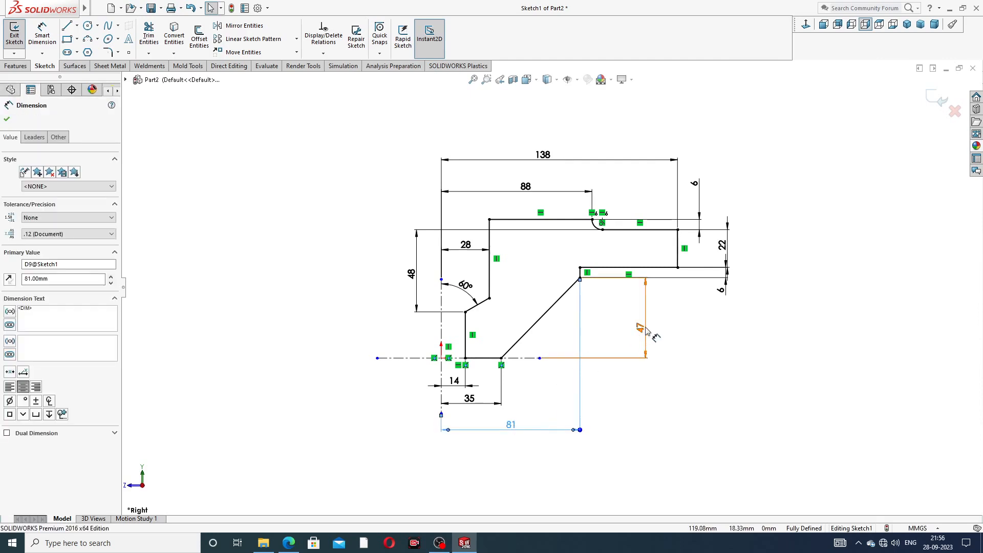
left_click(684, 339)
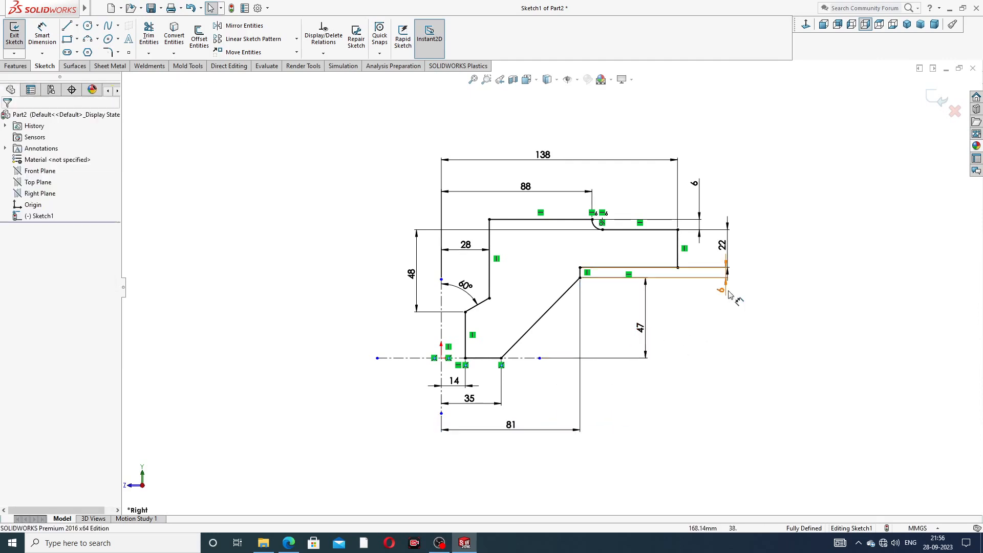
left_click_drag(722, 291, 699, 296)
left_click(720, 321)
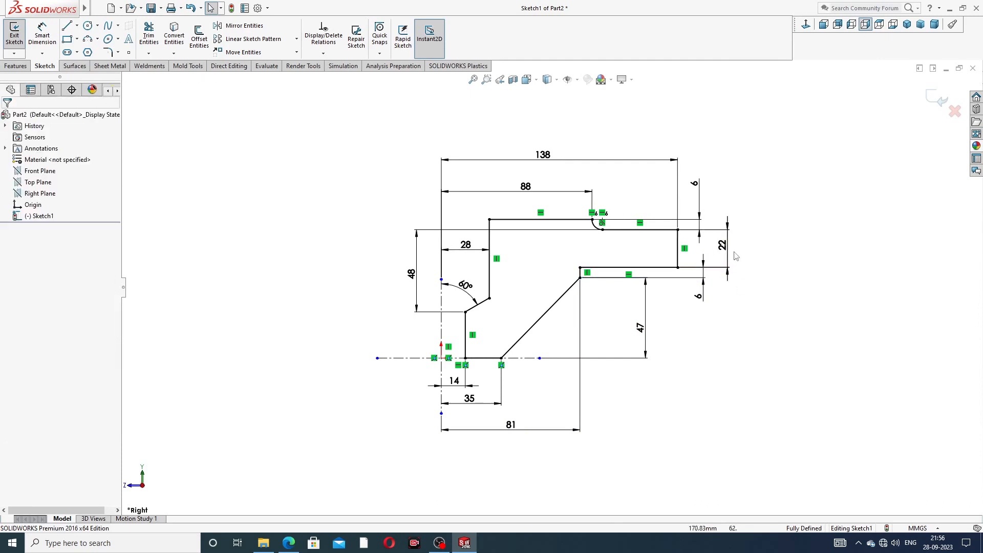
left_click_drag(726, 246, 728, 247)
left_click(751, 304)
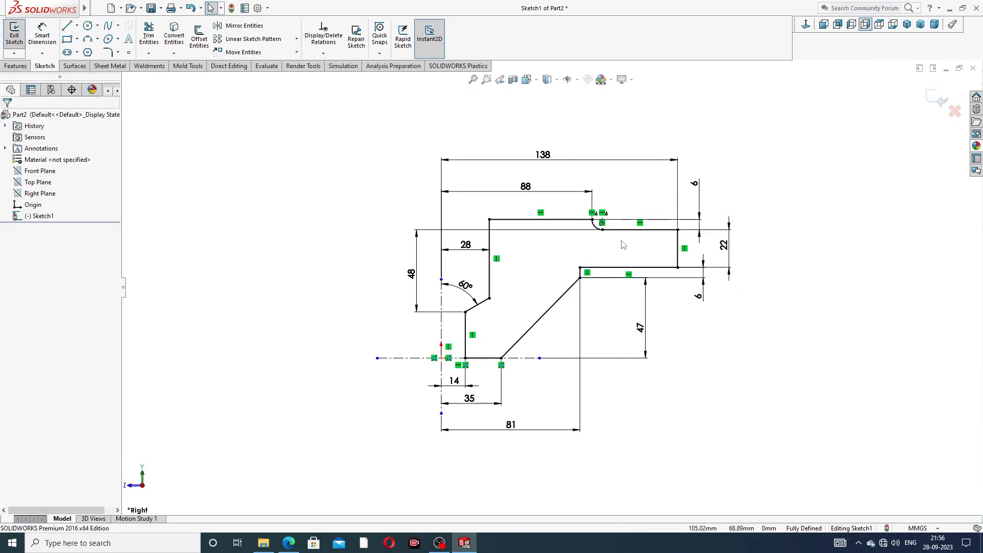
scroll(622, 243, "down", 1)
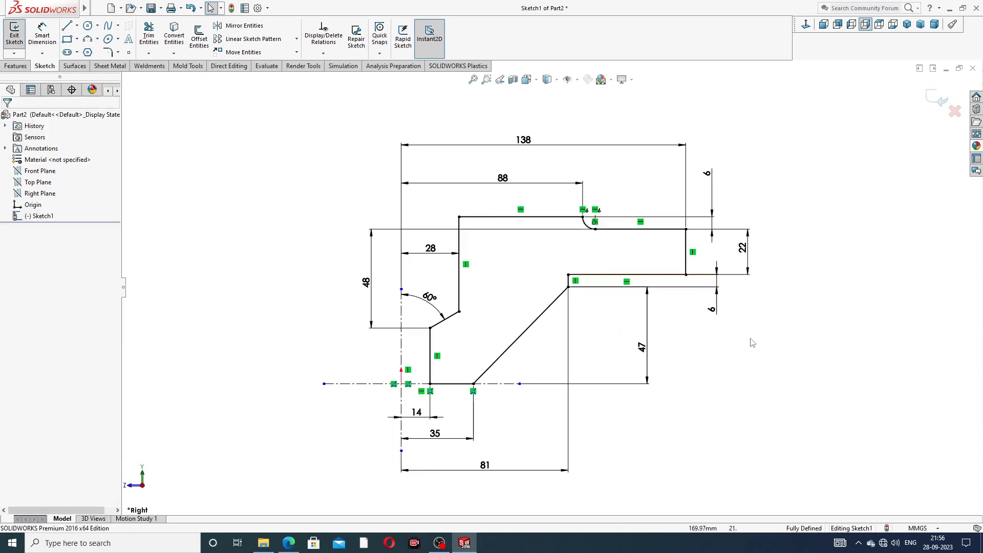
left_click_drag(367, 283, 360, 283)
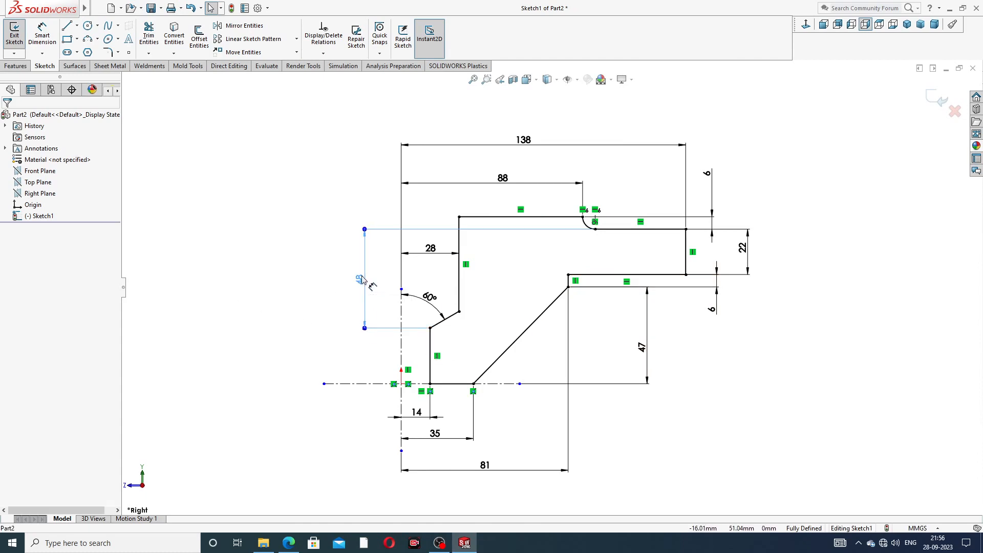
left_click(301, 282)
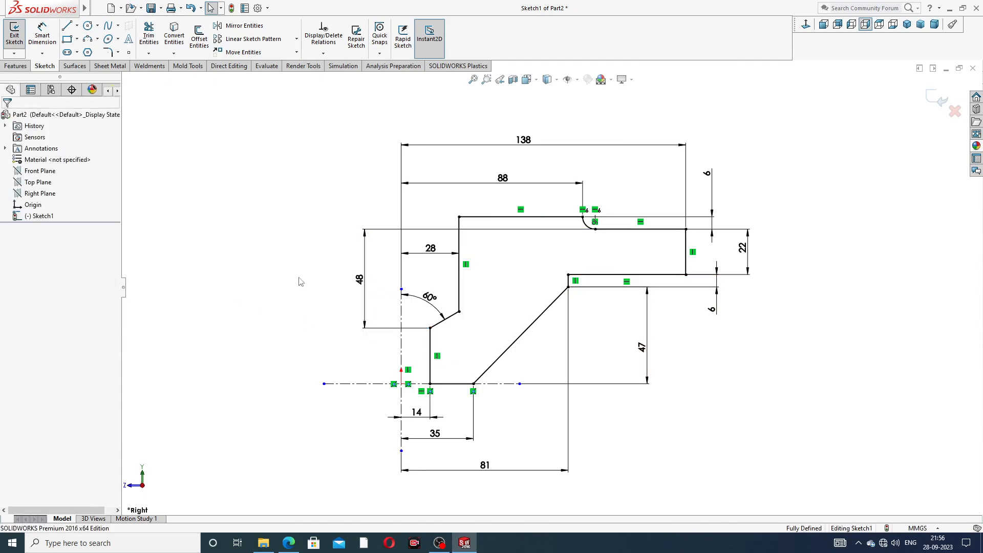
- Check the reference drawing in Edge and revolve the half-profile 360° about the vertical centerline
left_click(289, 543)
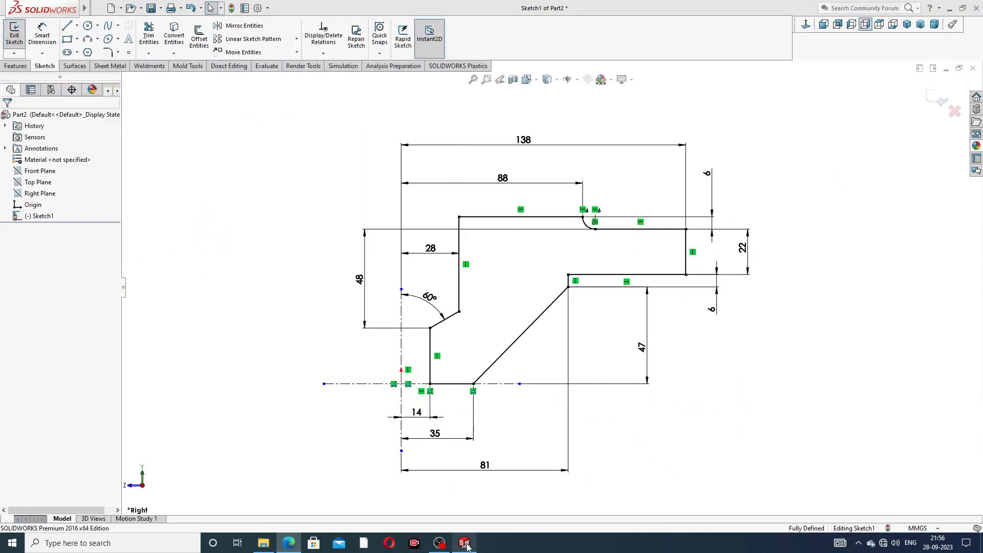
left_click(464, 543)
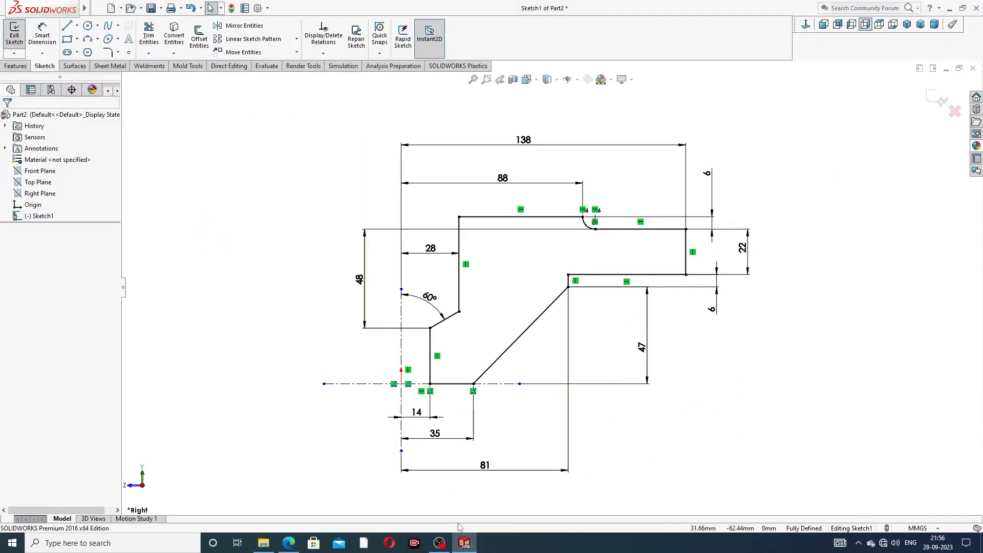
left_click(15, 65)
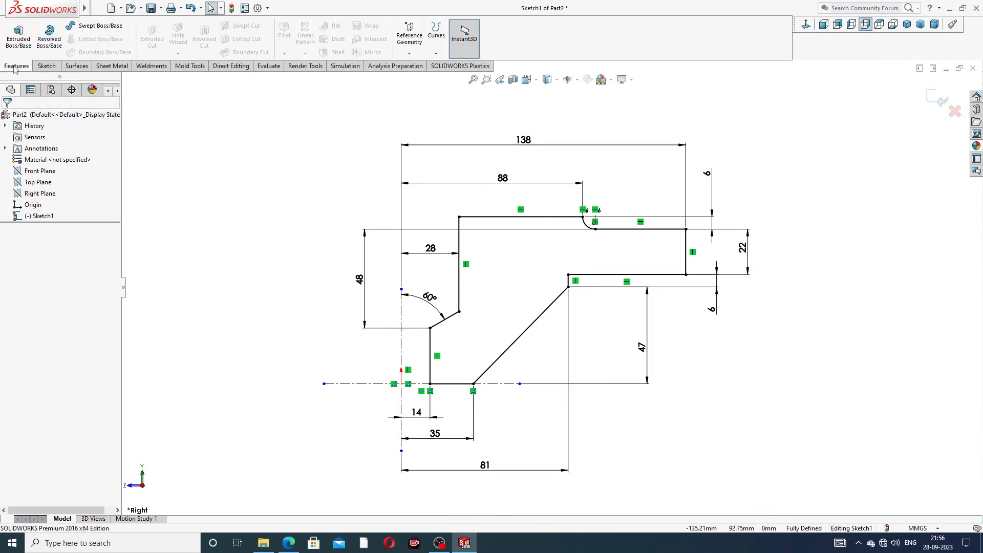
left_click(50, 38)
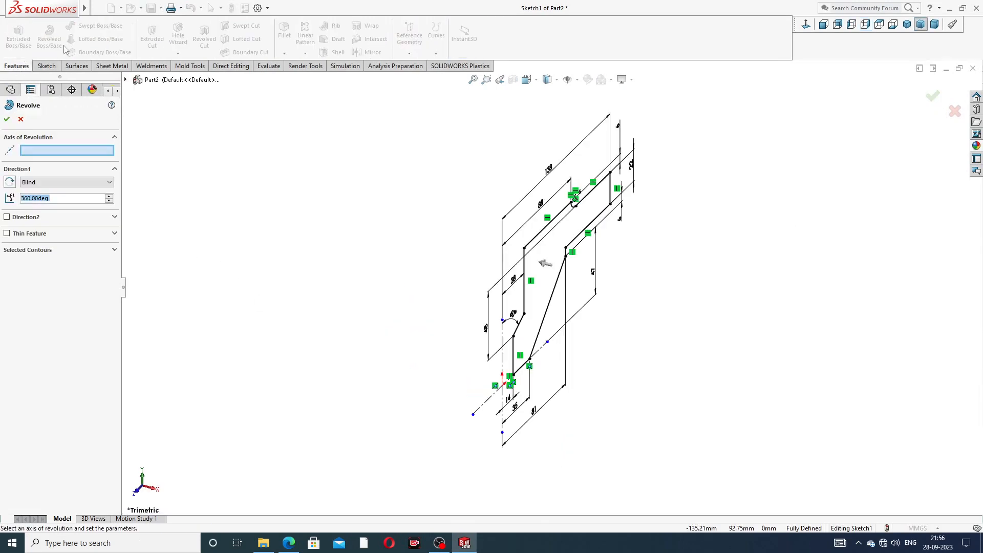
left_click(501, 336)
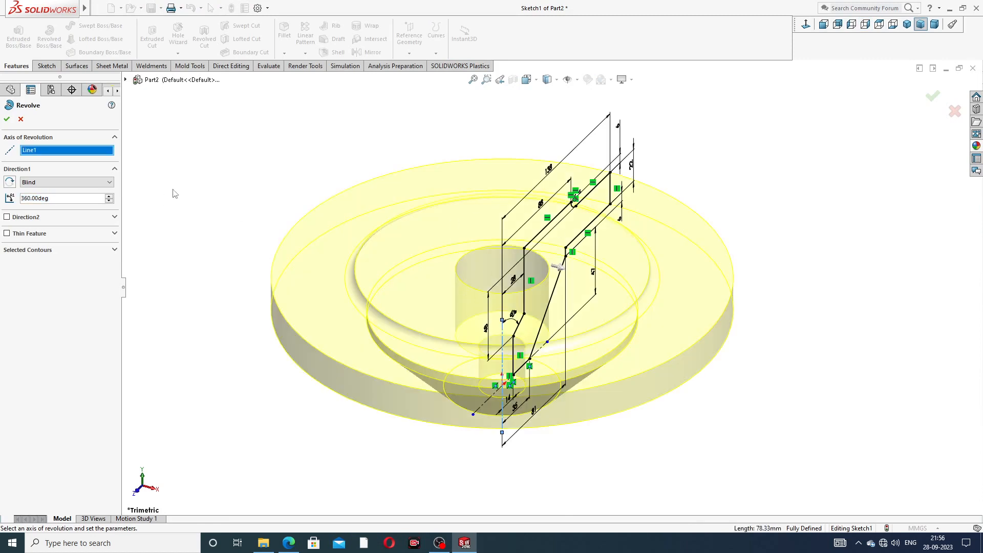
left_click(7, 120)
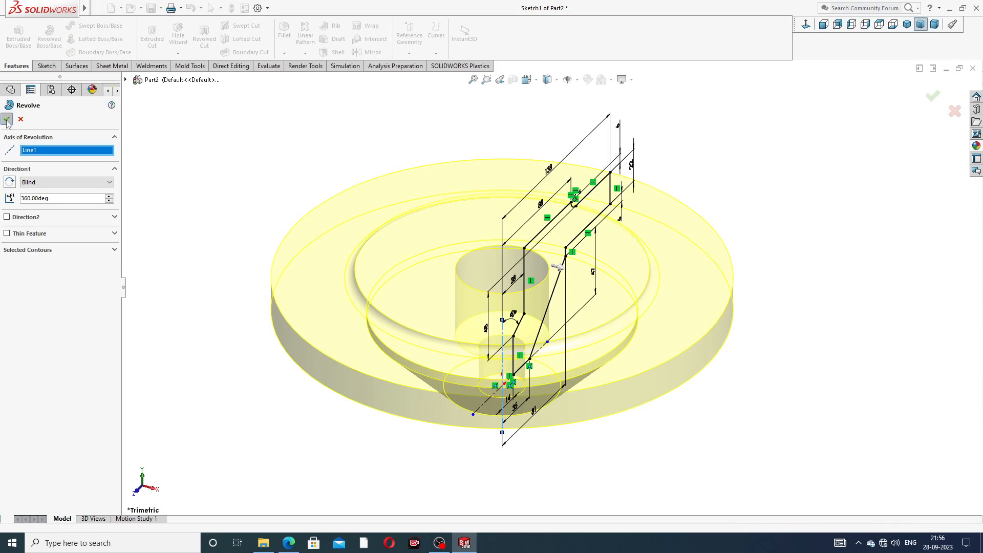
- Start a new sketch on the upper face of the revolved body's outer flange ring
middle_click_drag(395, 263, 509, 248)
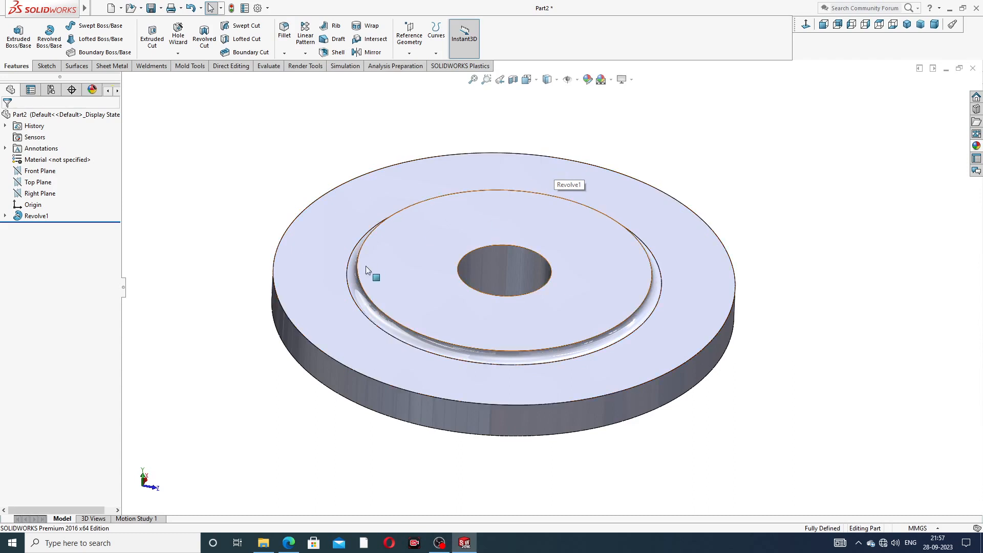
left_click(318, 263)
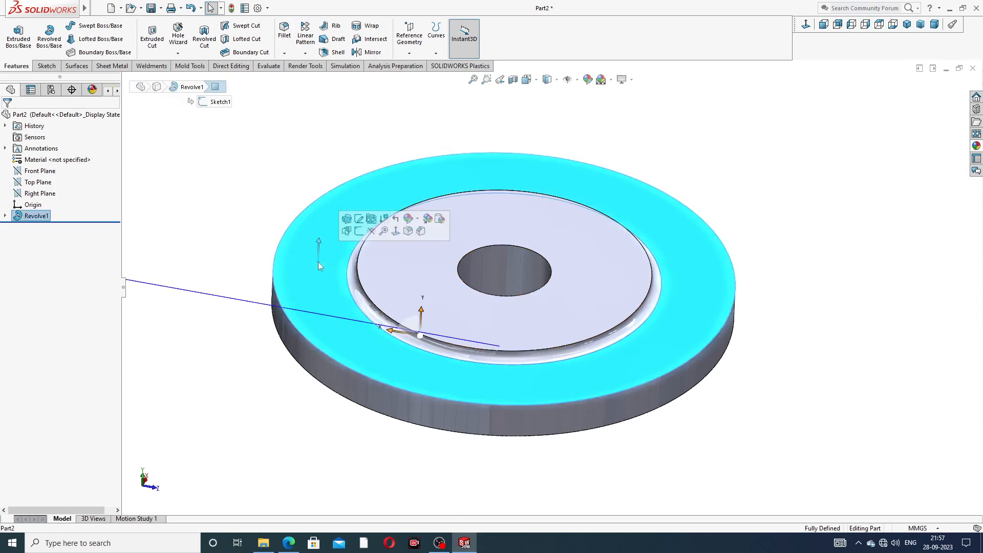
left_click(366, 232)
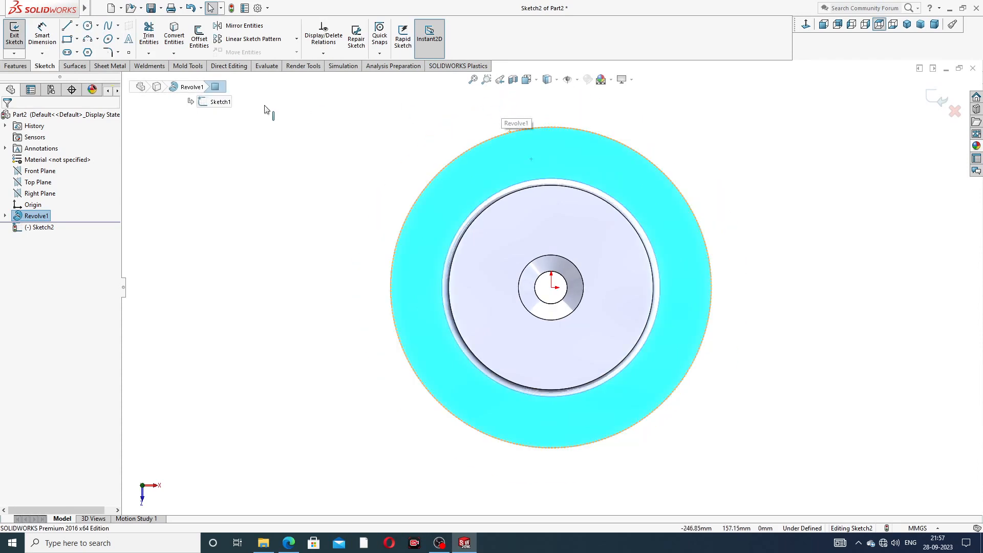
- Draw a vertical centerline about 116 mm long from the origin up into the flange ring
left_click(78, 26)
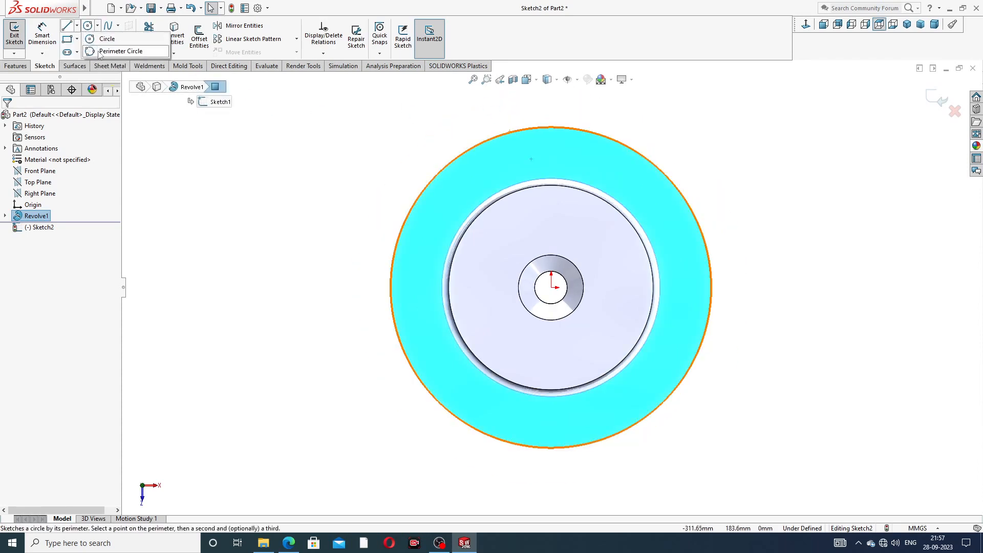
left_click(98, 53)
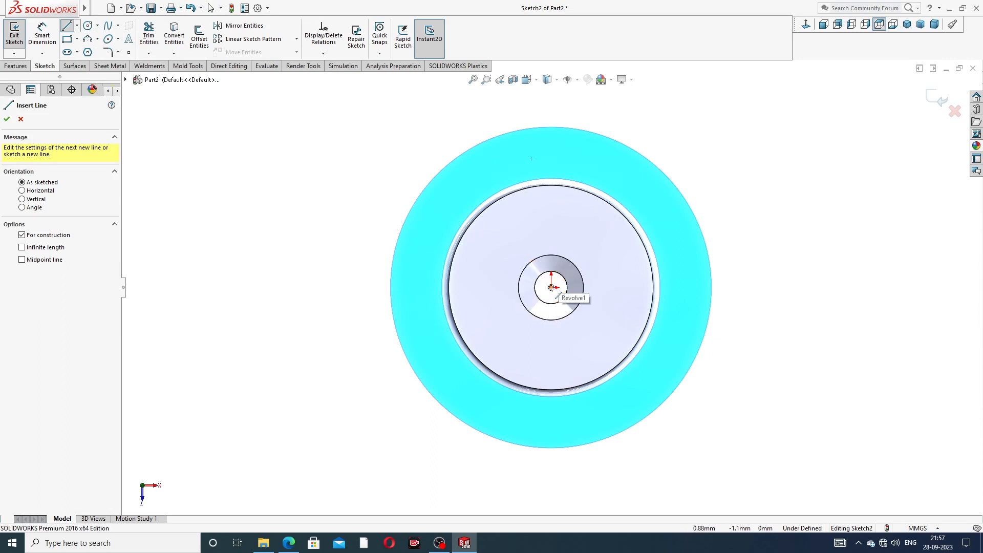
left_click(552, 287)
left_click(551, 153)
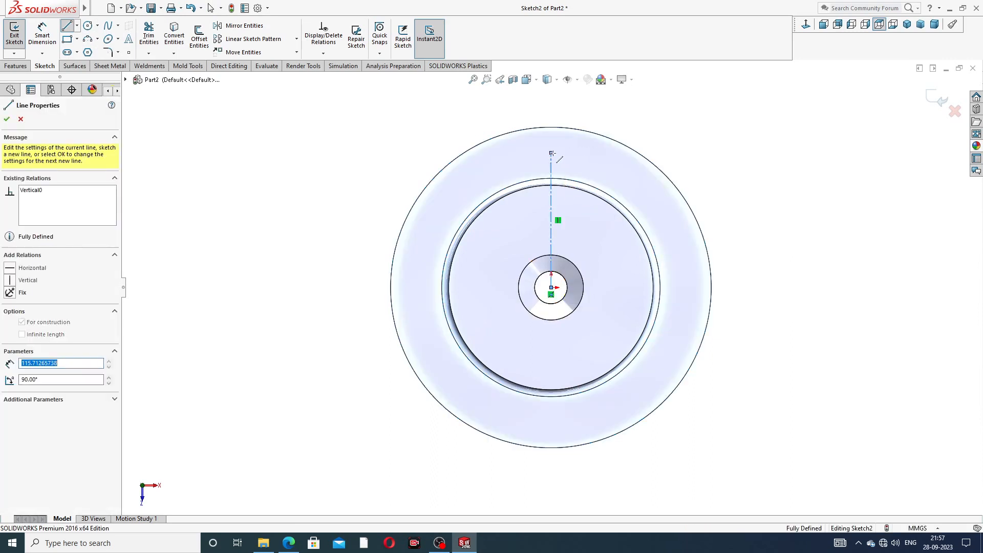
right_click(675, 115)
left_click(689, 119)
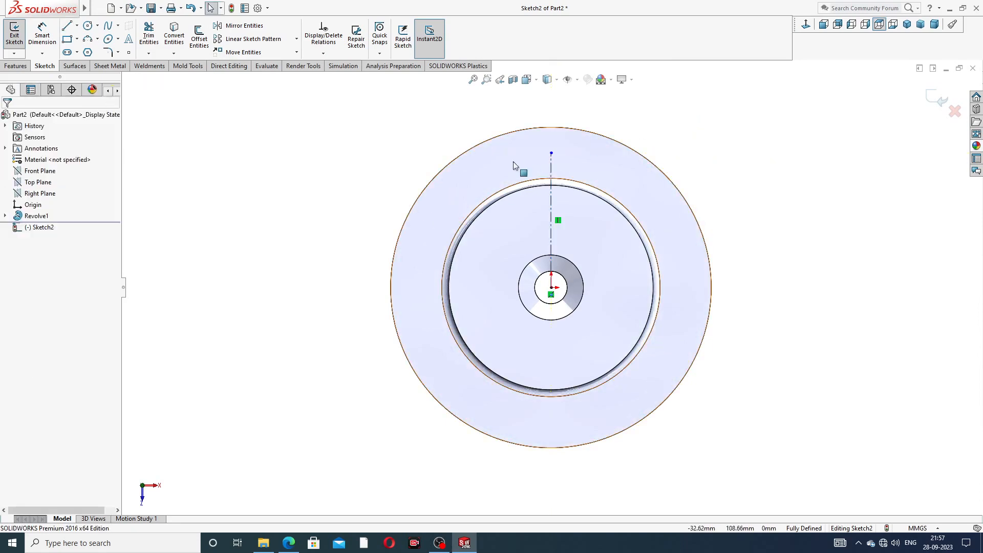
- Consult the valve cover drawing PDF in Edge for the flange hole's diameter and radial distance, and return to the SOLIDWORKS sketch
left_click(289, 542)
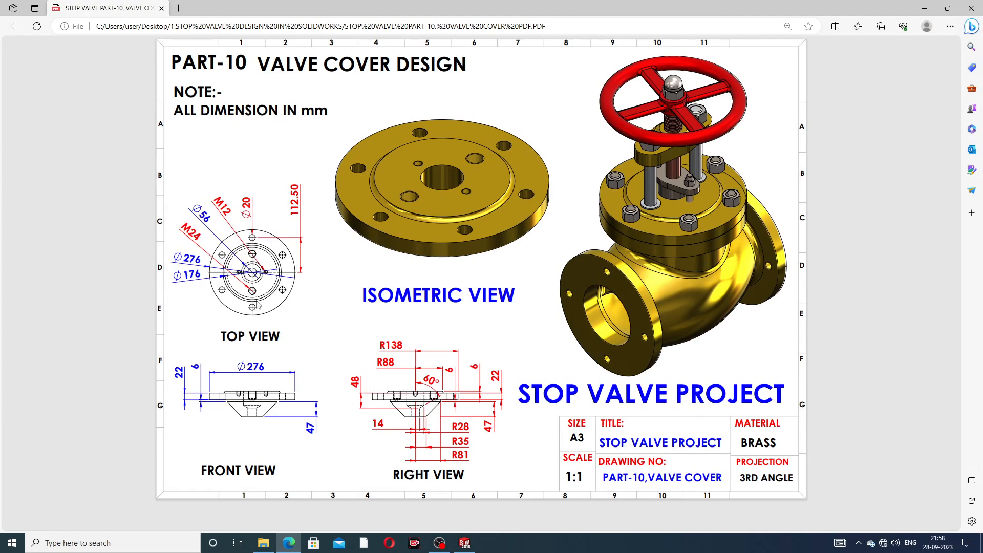
left_click(464, 543)
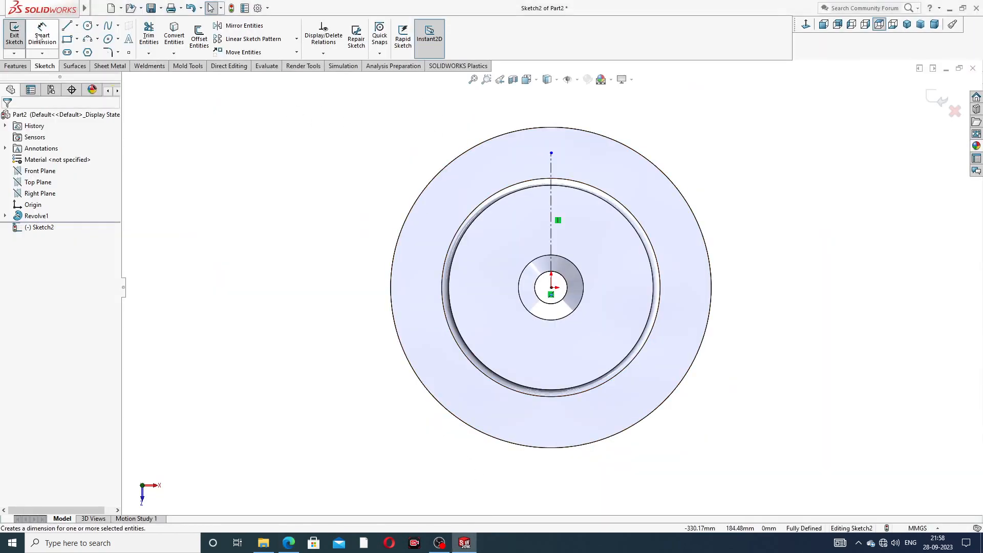
- Draw a circle about 10 mm in radius centred on the upper end of the vertical centerline
left_click(88, 25)
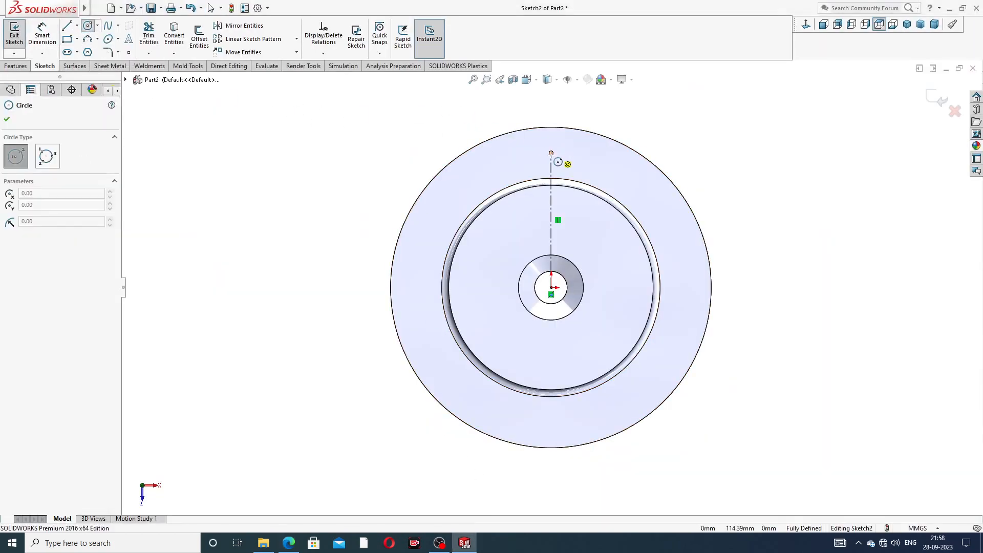
left_click(551, 153)
left_click(559, 144)
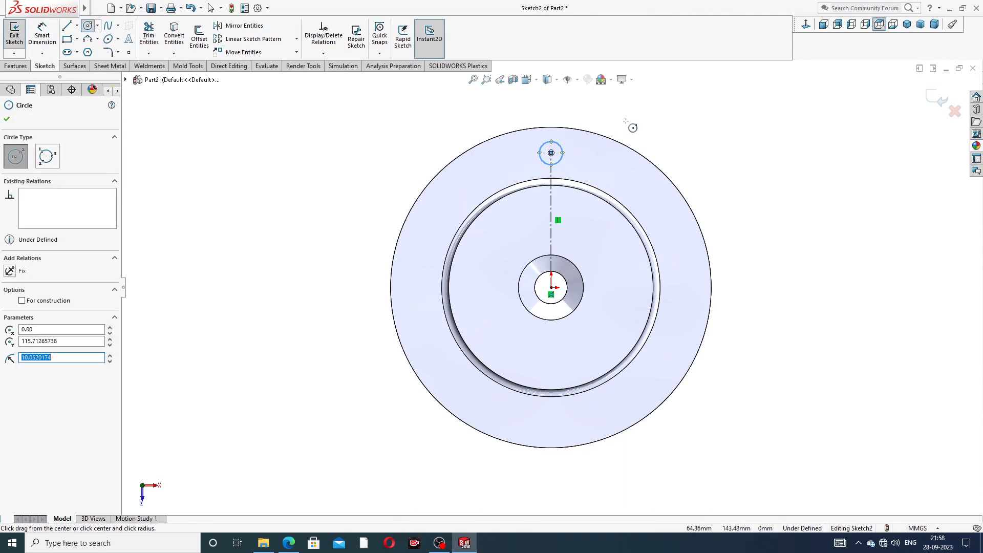
right_click(632, 126)
left_click(654, 129)
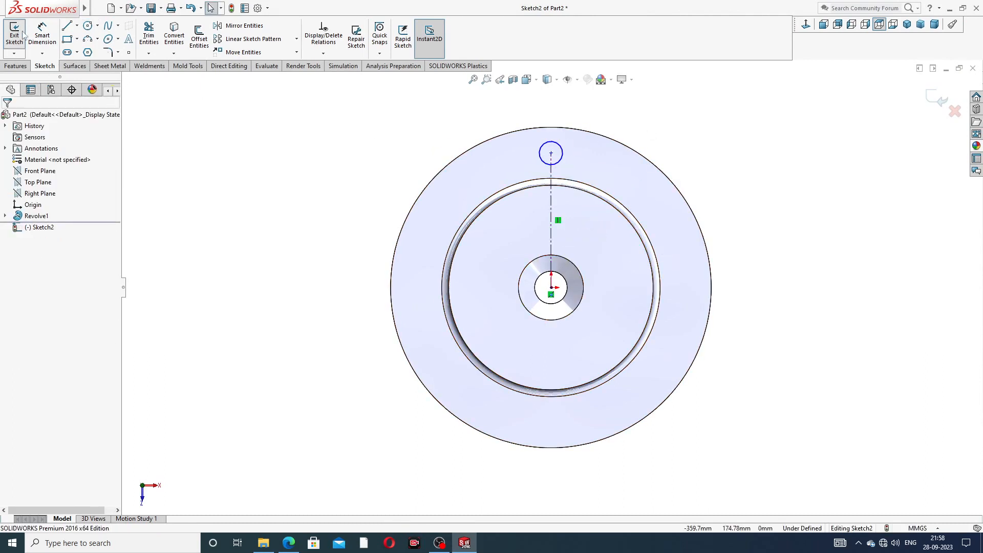
- Dimension the circle's centre 112.5 mm from the origin
left_click(44, 34)
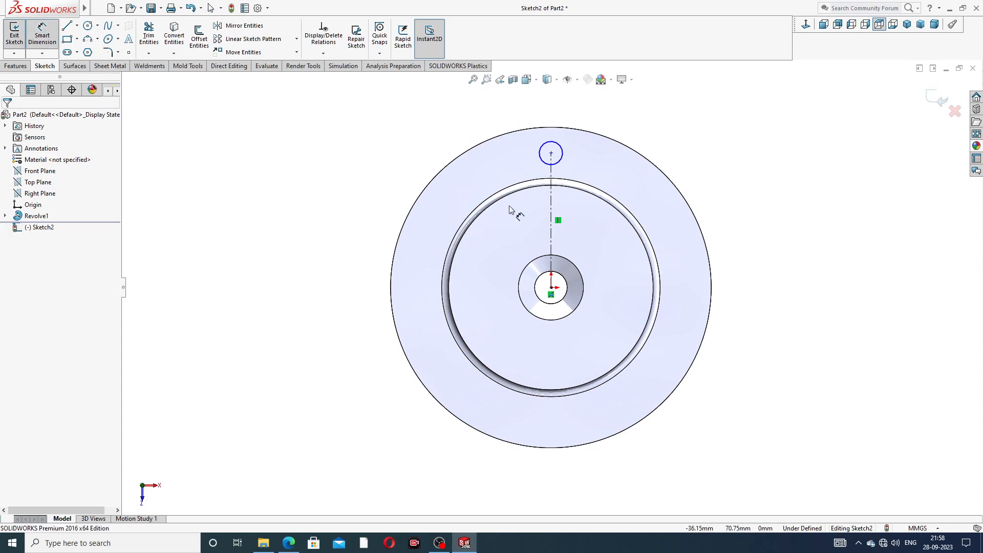
left_click(551, 153)
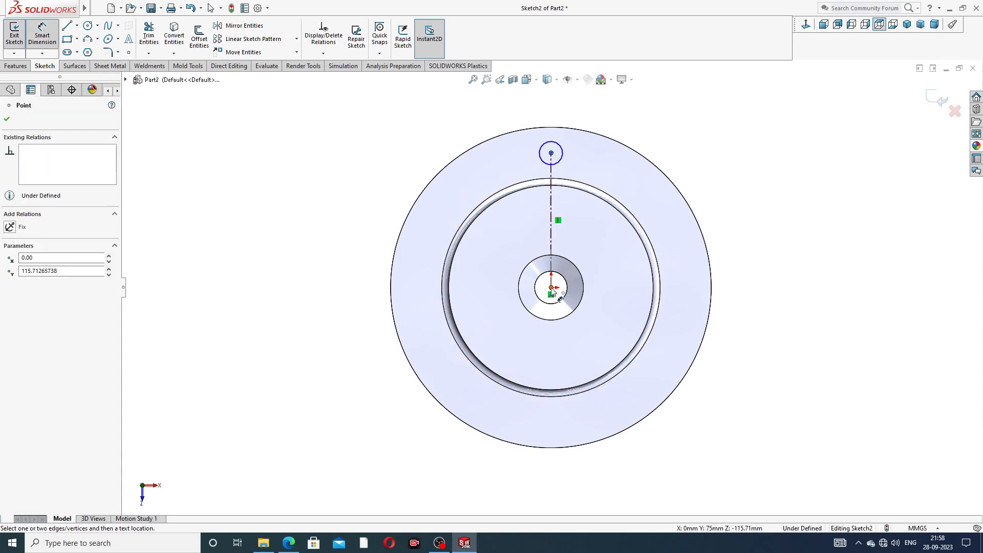
left_click(552, 288)
left_click(718, 211)
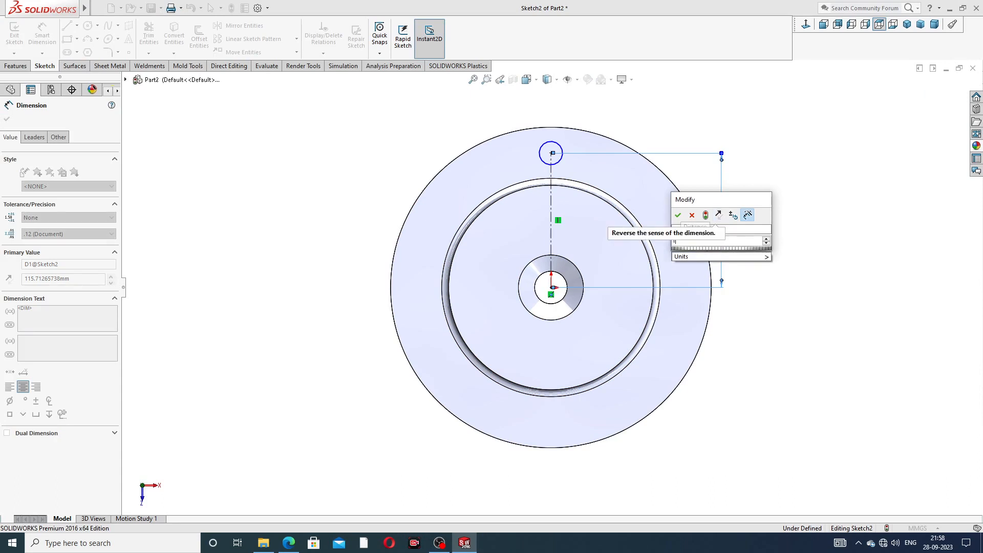
type("112.5")
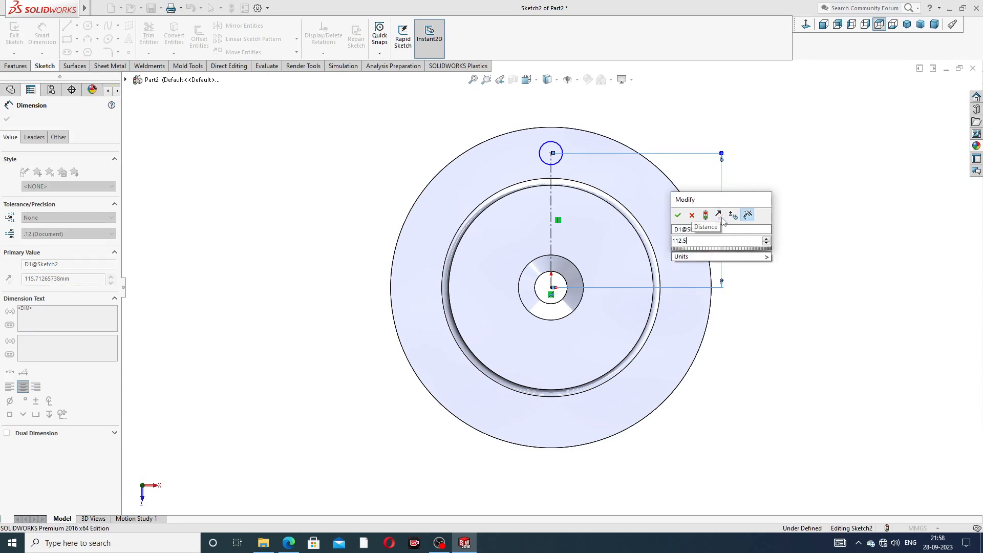
key("Return")
left_click(761, 219)
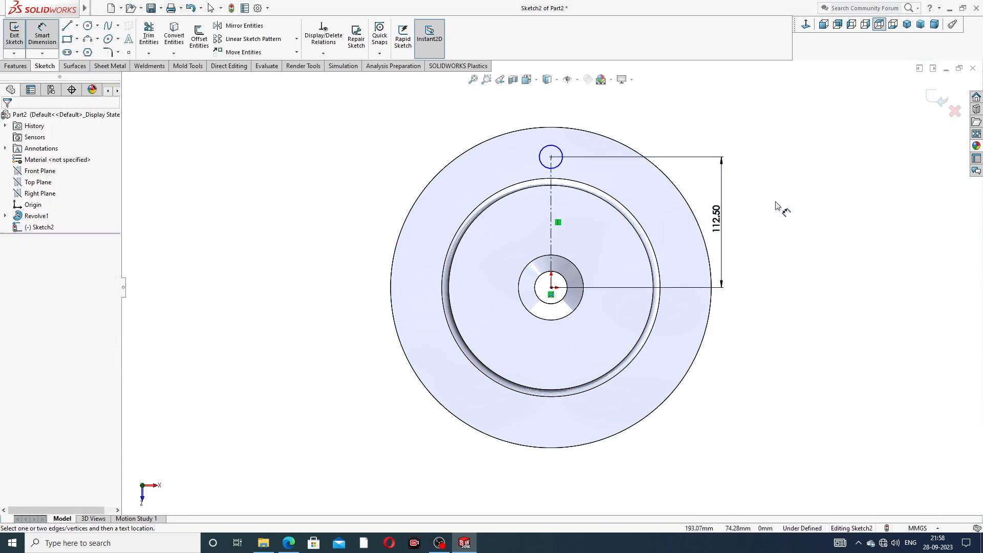
- Dimension the flange circle's diameter as 20 mm and leave the dimension command
left_click(562, 153)
left_click(638, 118)
type("20")
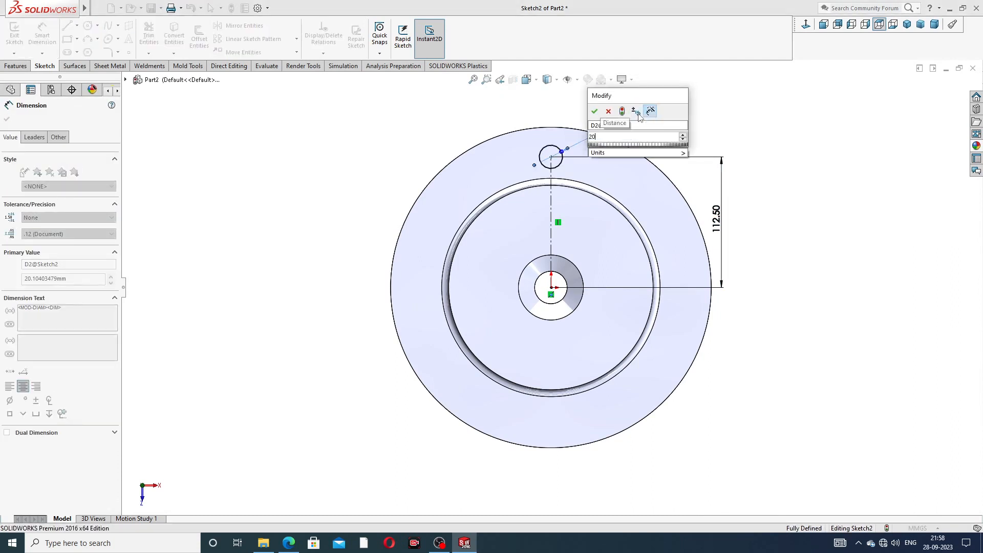
key("Return")
right_click(777, 122)
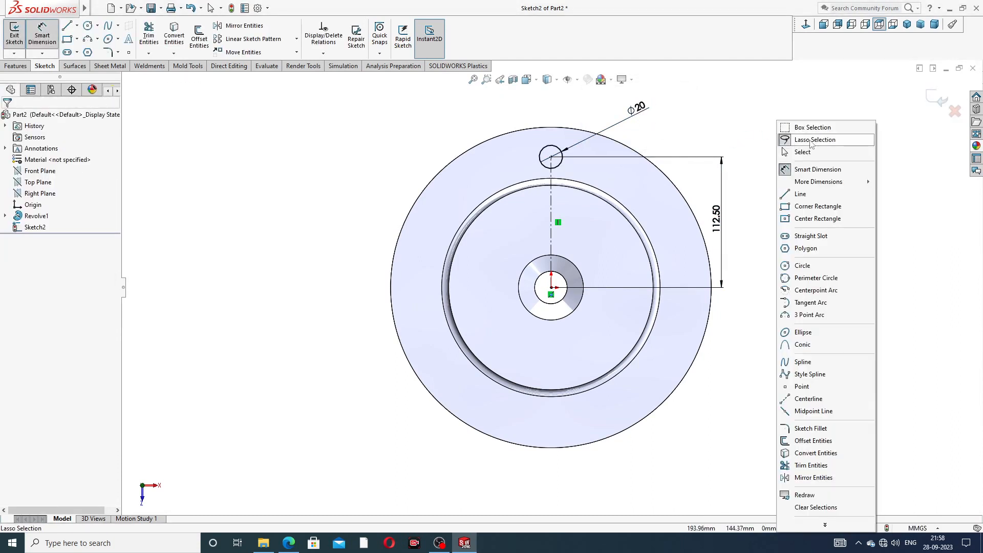
left_click(804, 152)
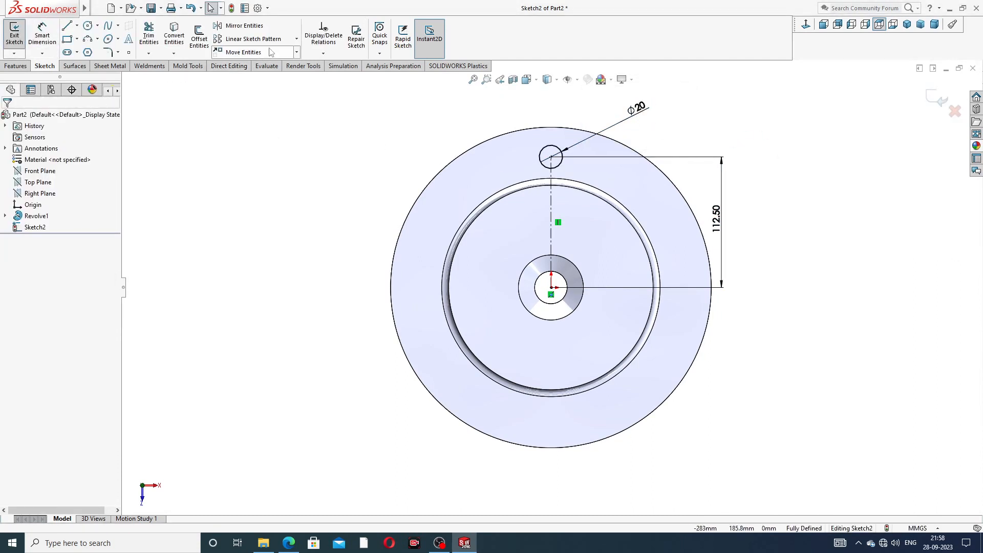
- Create a circular sketch pattern of the 20 mm circle around the origin with 6 equally spaced instances over 360°
left_click(296, 39)
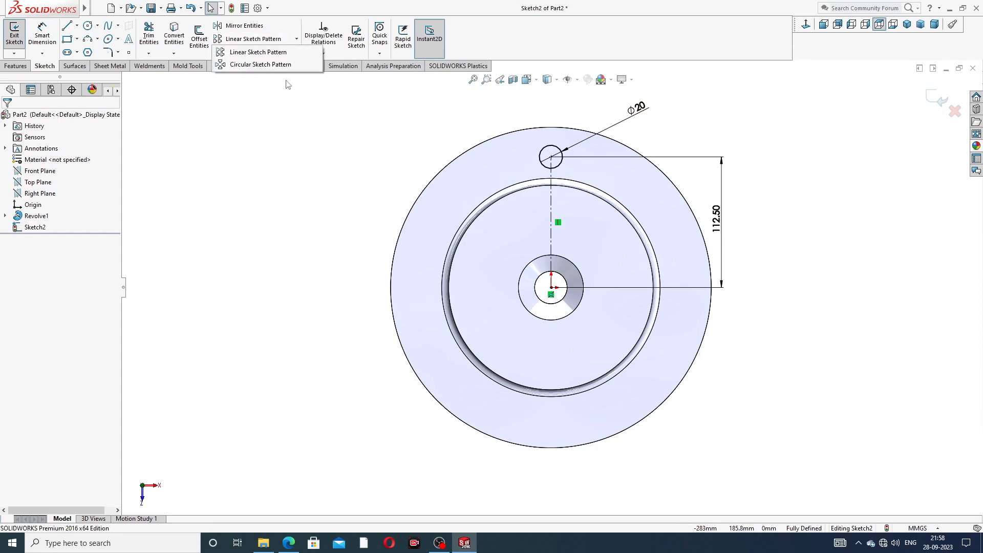
left_click(281, 65)
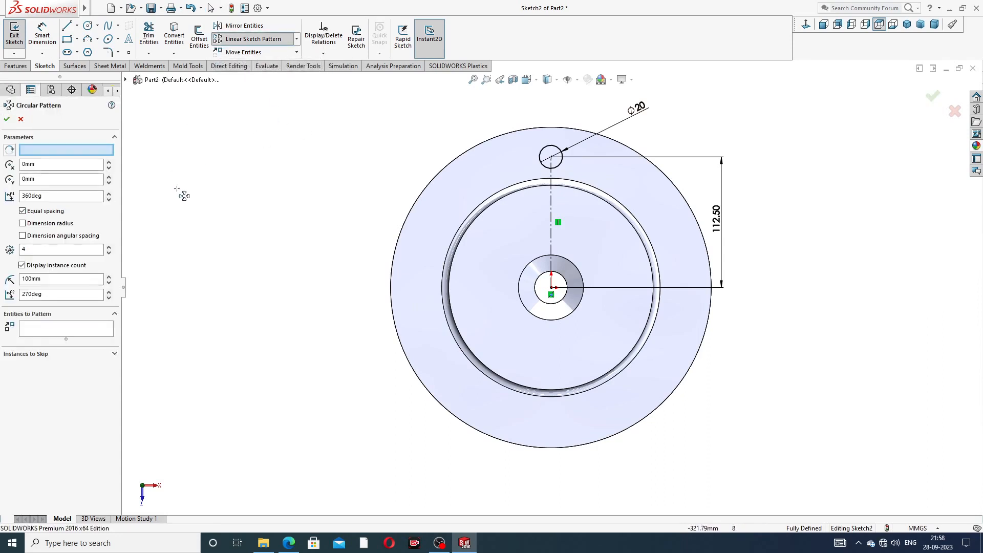
left_click(80, 331)
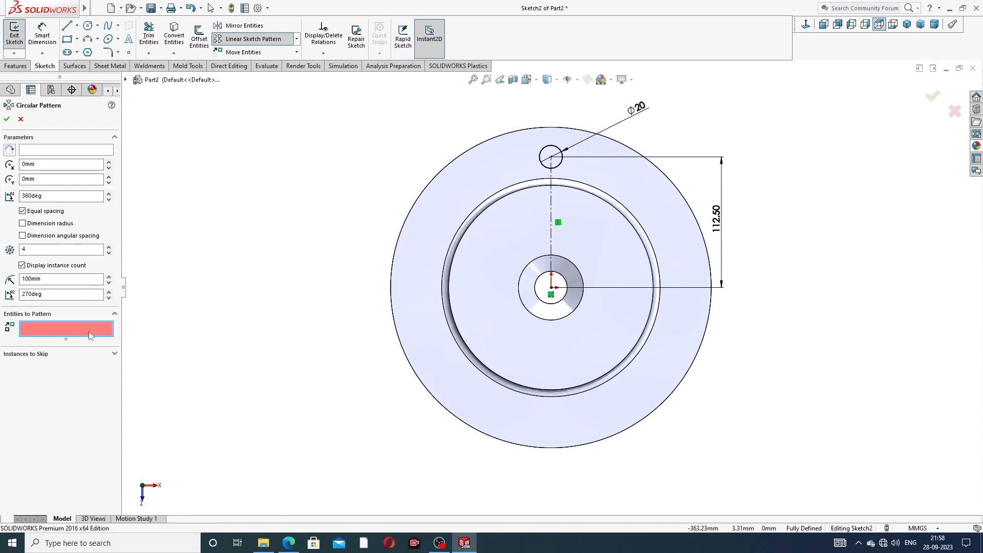
left_click(550, 291)
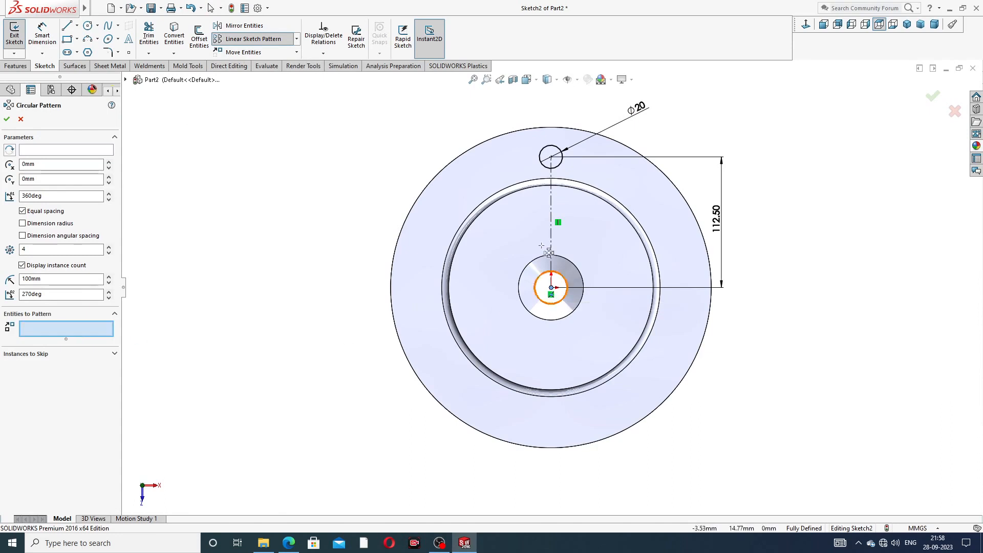
left_click(554, 167)
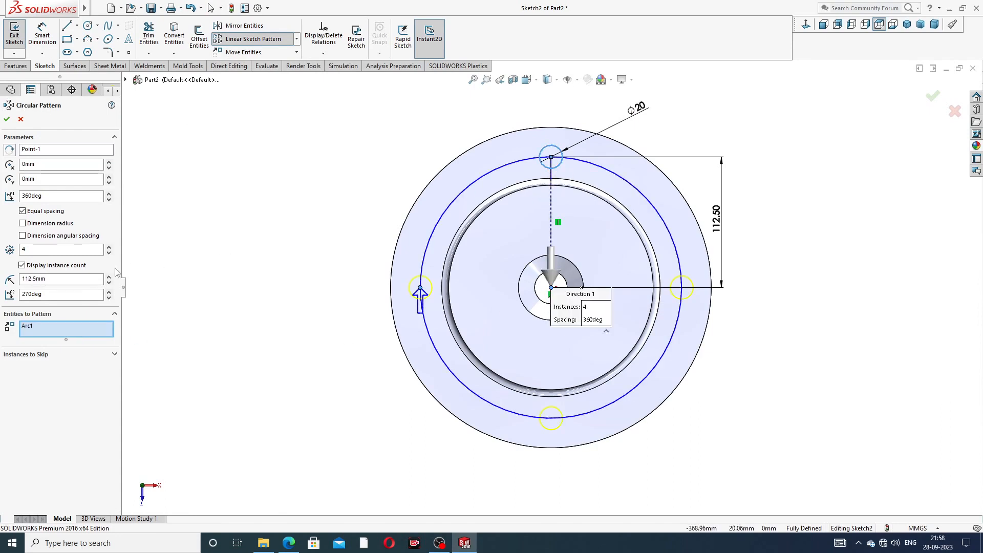
left_click(108, 248)
left_click(109, 247)
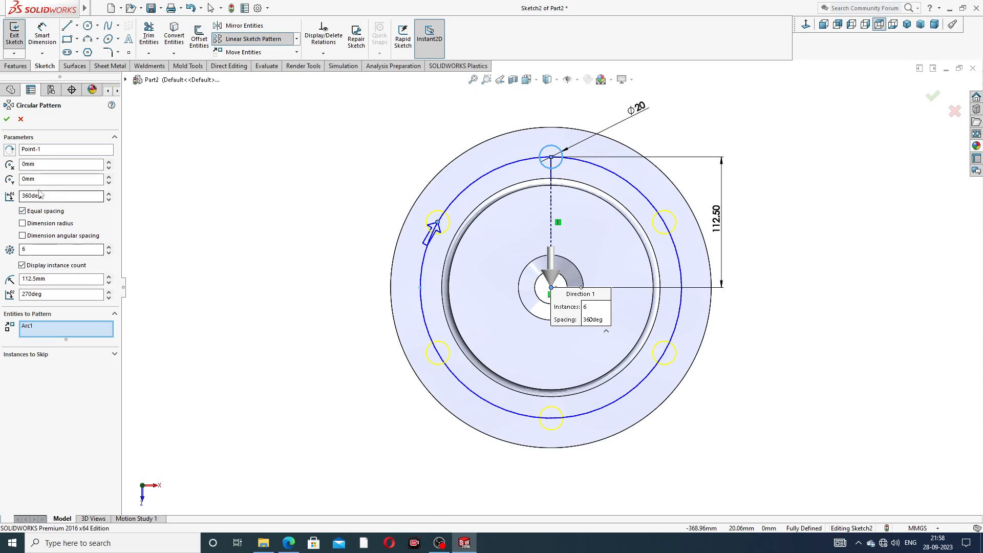
left_click(6, 119)
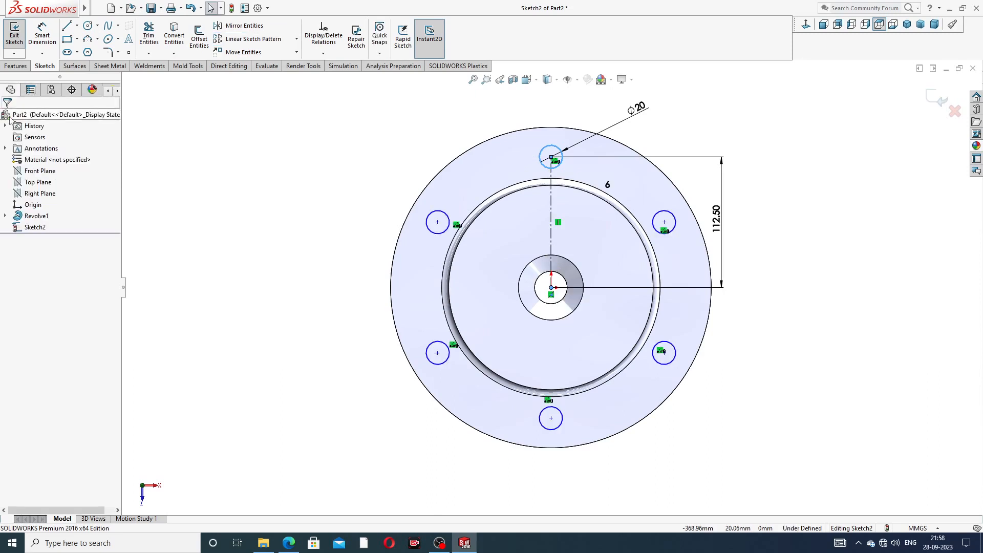
- Extrude-cut the six patterned circles Through All to make the flange's bolt holes
left_click(17, 68)
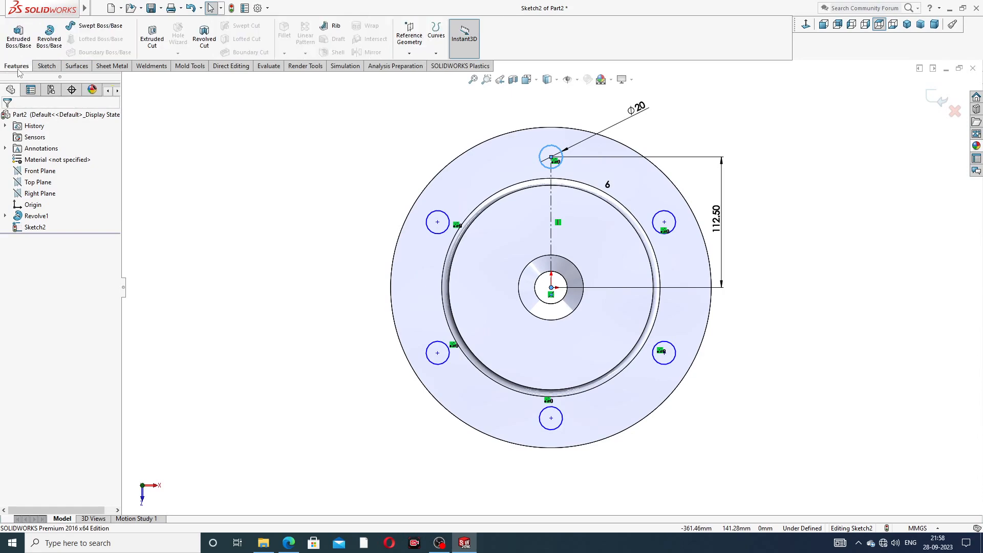
left_click(156, 46)
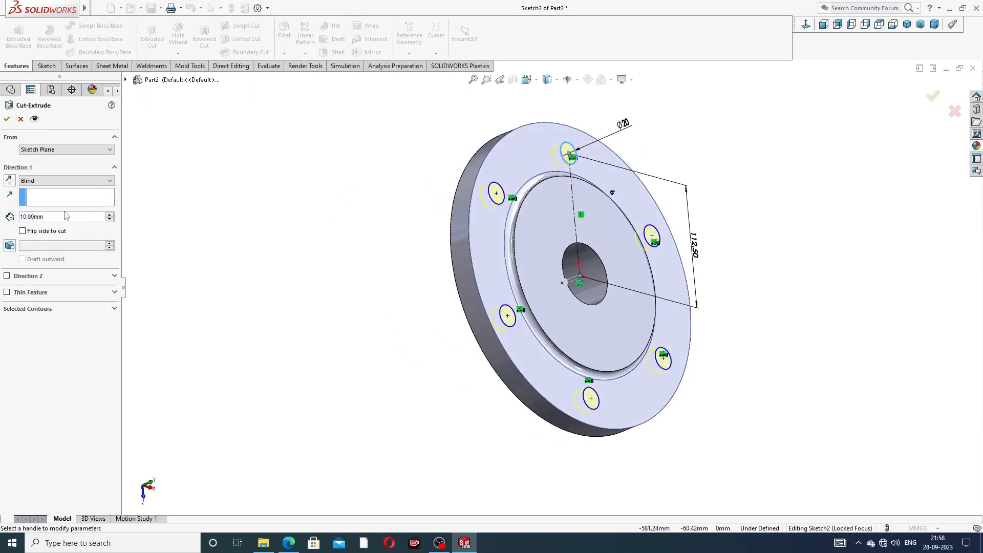
left_click(56, 183)
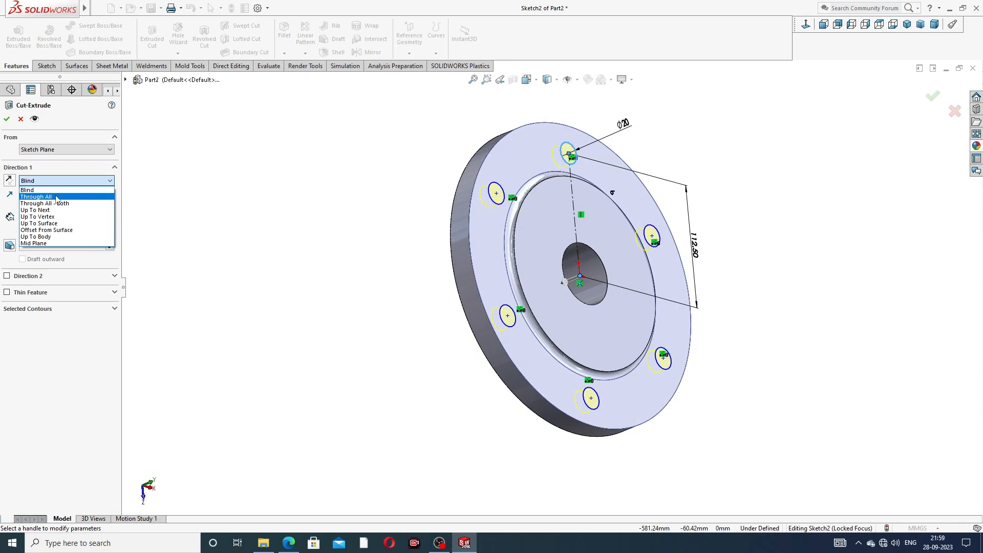
left_click(55, 196)
left_click(6, 118)
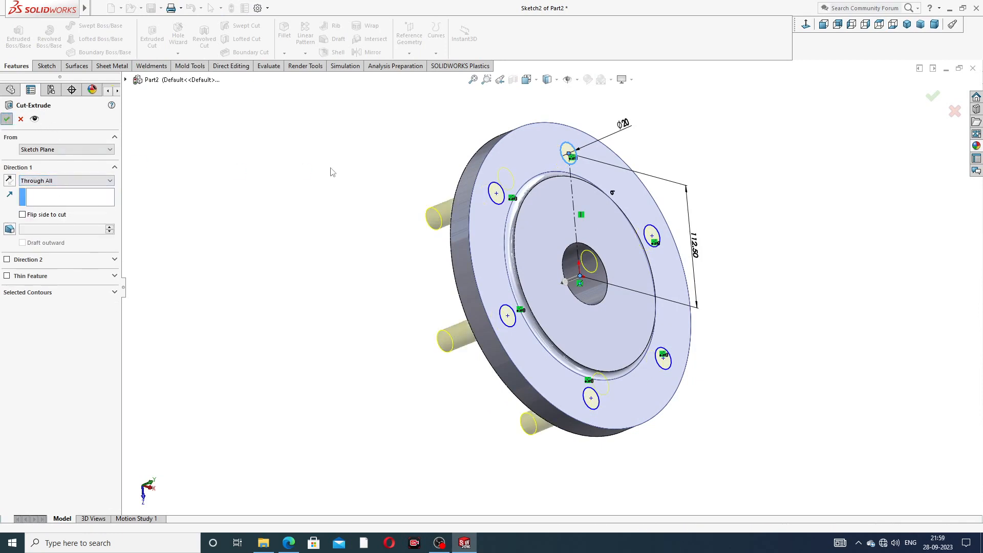
- Examine the raised central face and the flange holes from an angle and squarely from above
mouse_move(378, 231)
middle_mouse_down()
mouse_move(533, 169)
mouse_move(469, 209)
mouse_move(393, 229)
middle_mouse_up()
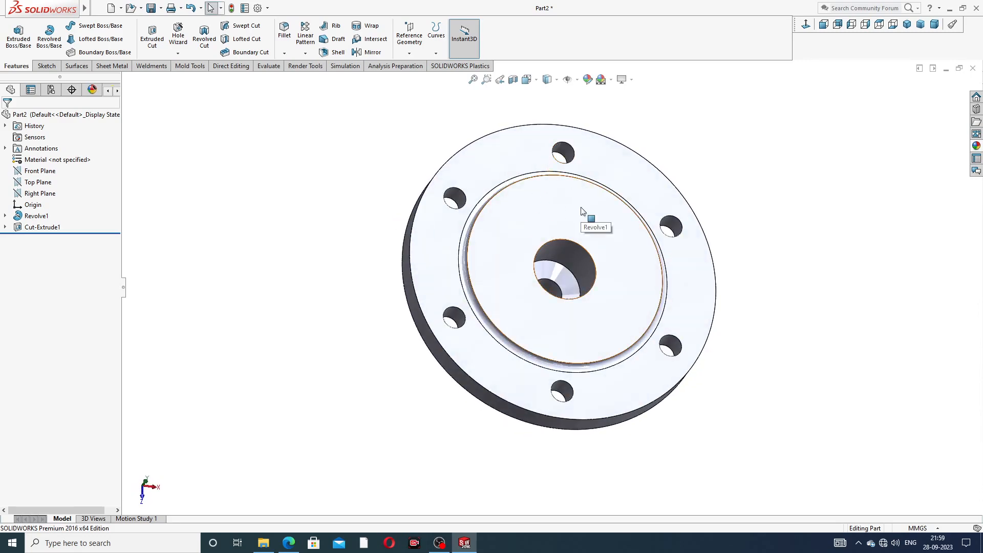
left_click(530, 217)
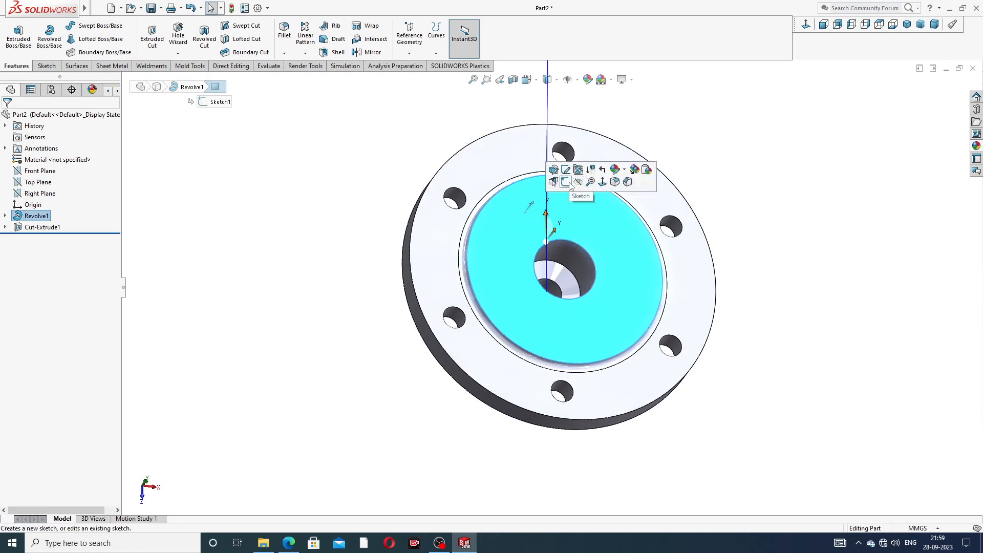
left_click(709, 156)
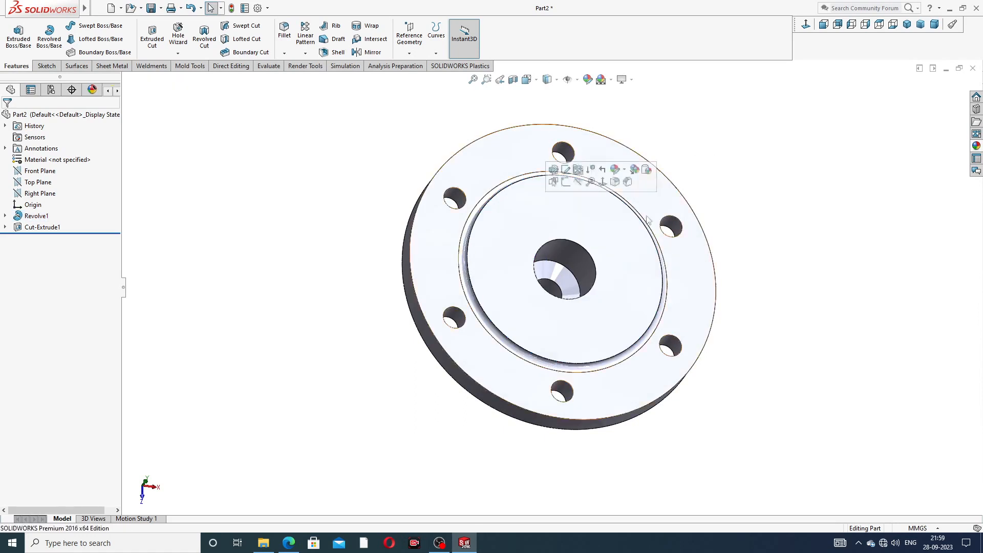
left_click(806, 25)
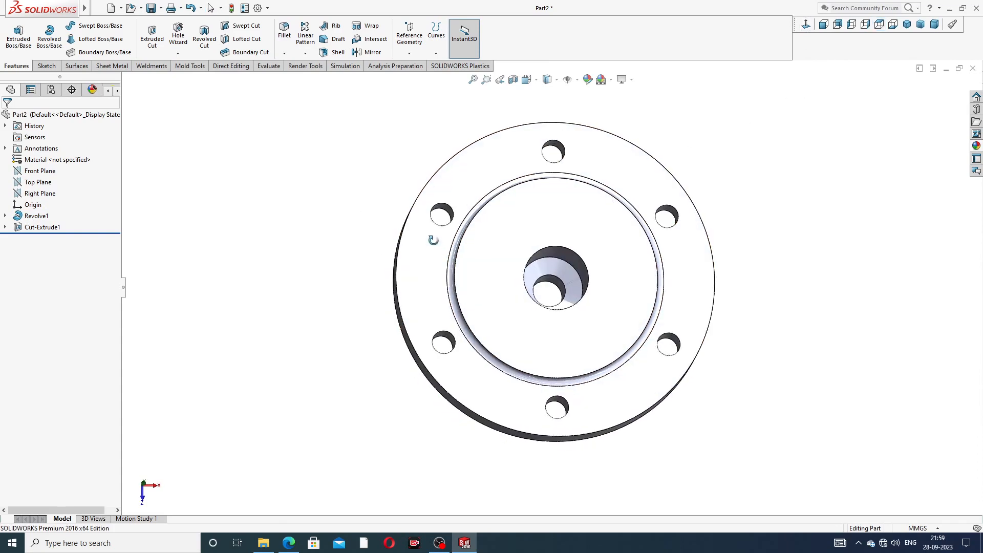
scroll(551, 272, "up", 3)
middle_click_drag(552, 271, 560, 202)
left_click(806, 24)
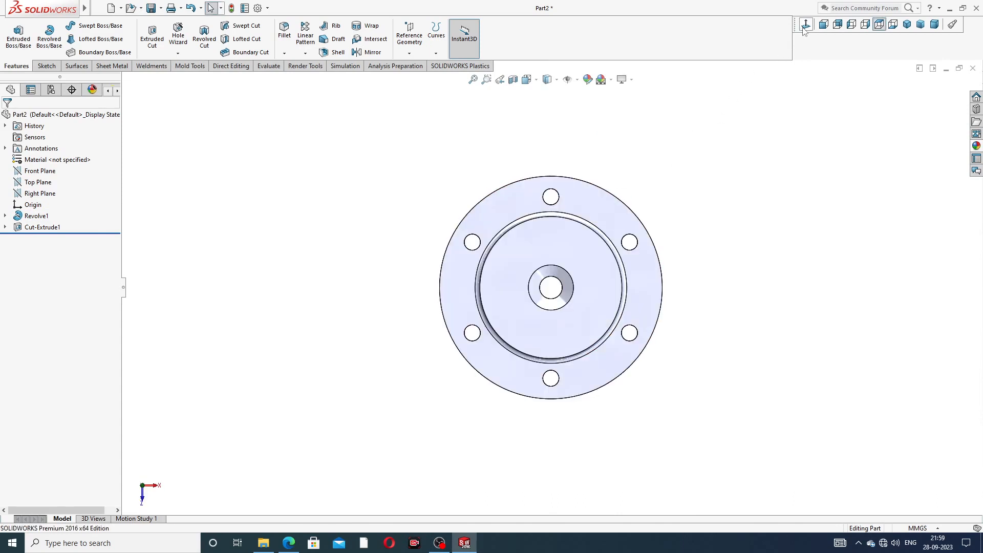
scroll(565, 302, "down", 3)
scroll(560, 279, "up", 2)
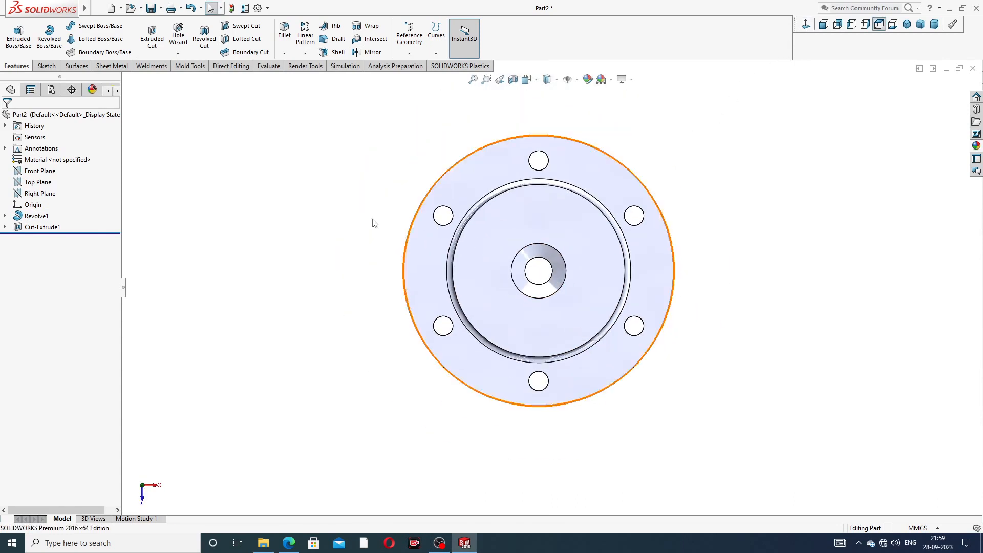
- Start the Hole Wizard, check the tapped hole sizes in the valve cover drawing PDF in Edge, and return to SOLIDWORKS
left_click(178, 53)
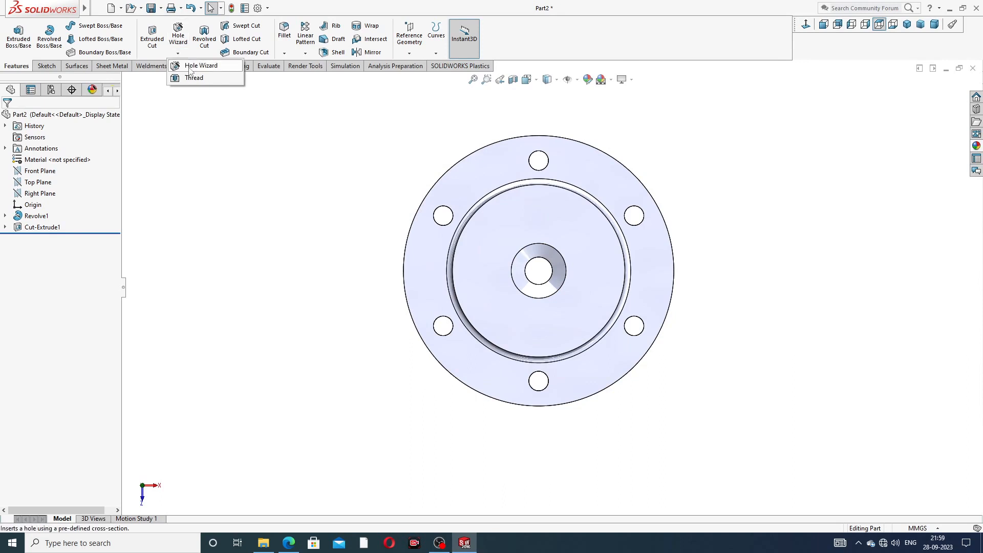
left_click(198, 66)
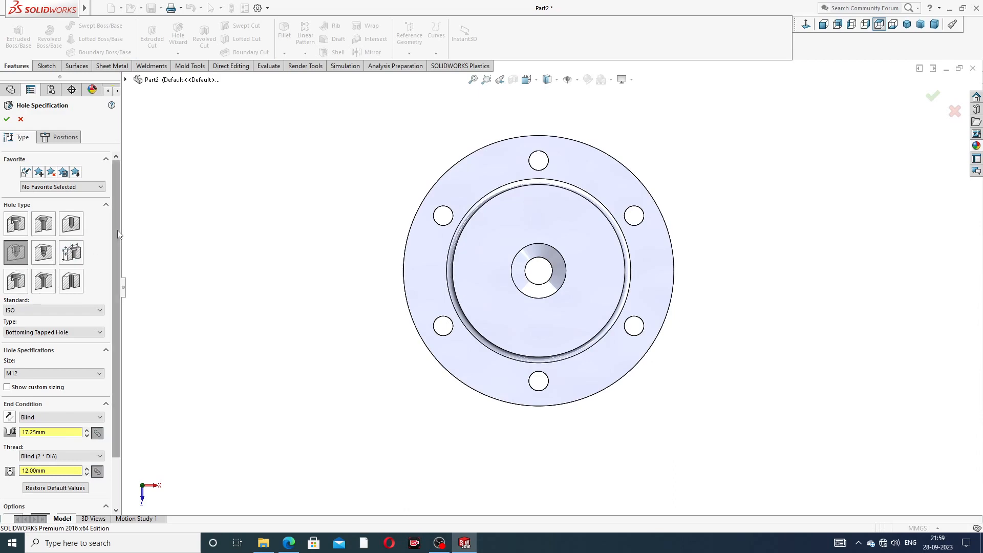
scroll(117, 262, "down", 1)
left_click(289, 543)
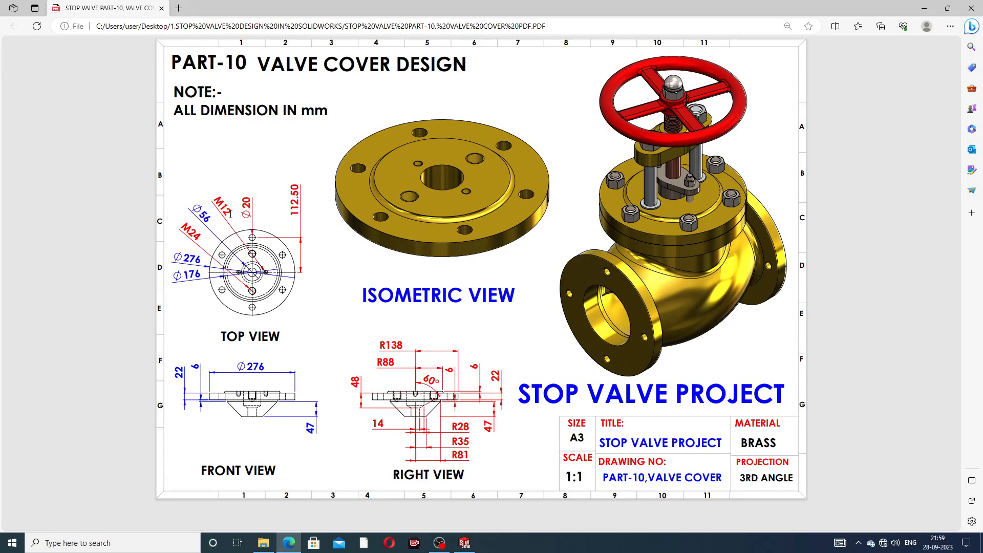
left_click(288, 544)
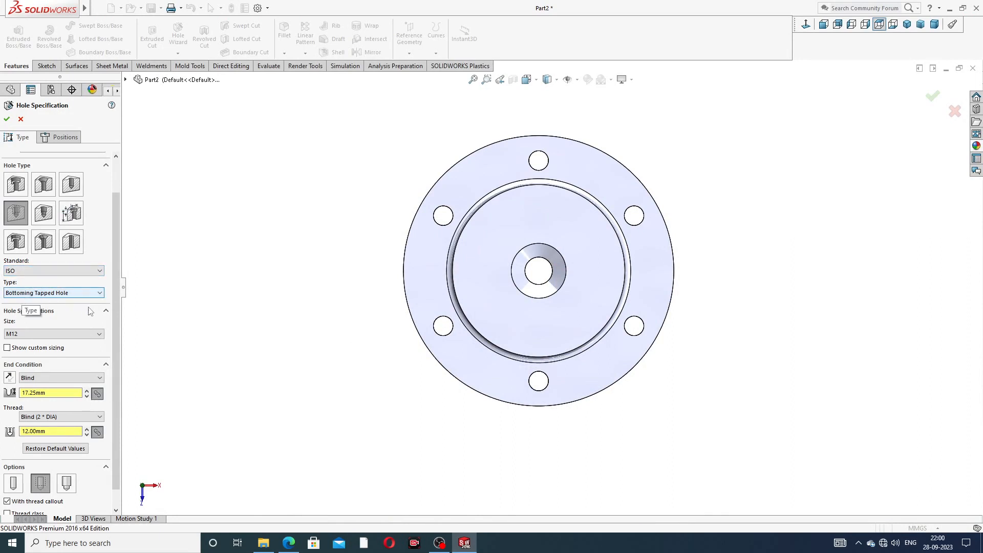
- Specify the ISO bottoming tapped hole as M24 with a 27 mm blind hole depth and a 24 mm thread depth
left_click(38, 334)
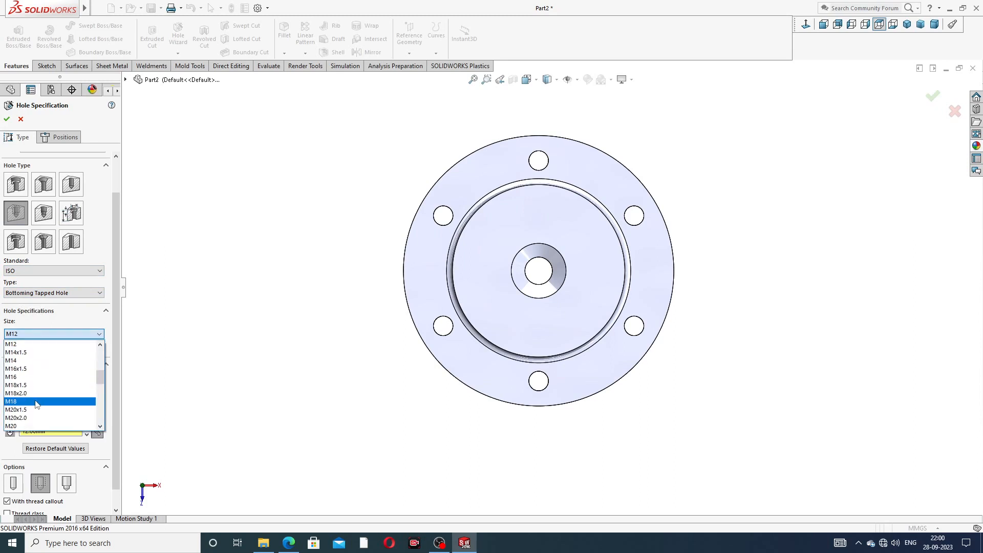
scroll(37, 405, "down", 2)
left_click(30, 396)
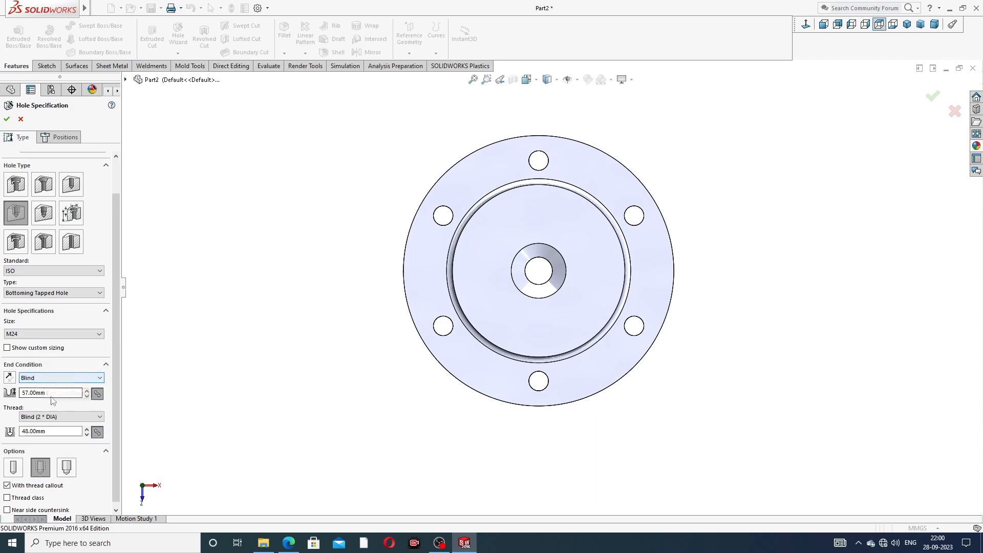
left_click(23, 393)
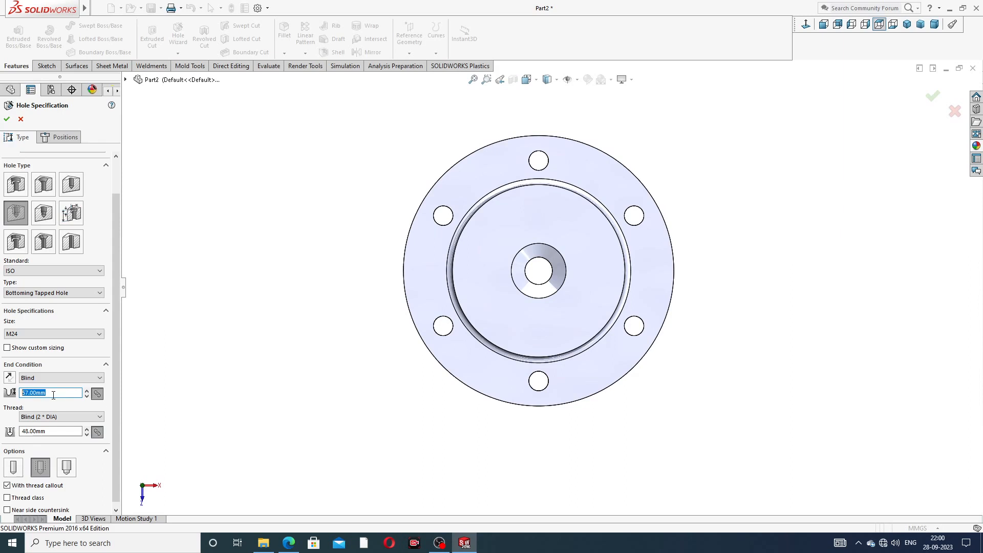
type("27")
key("Return")
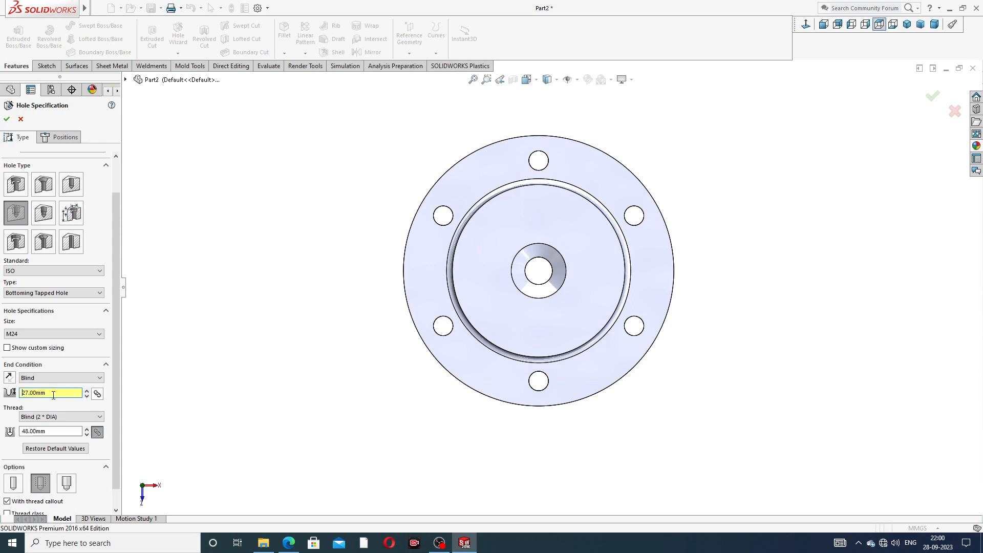
double_click(50, 431)
type("24")
key("Return")
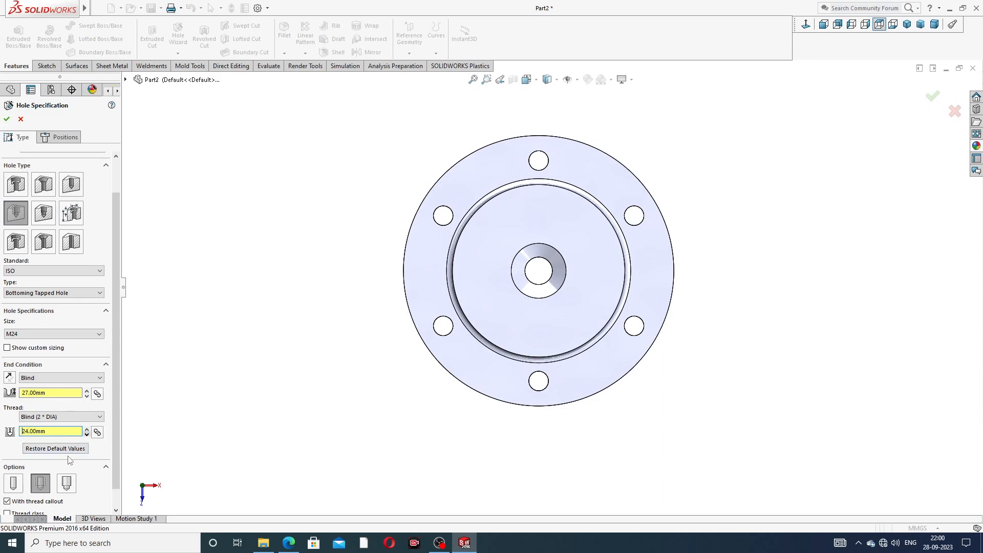
scroll(115, 409, "down", 1)
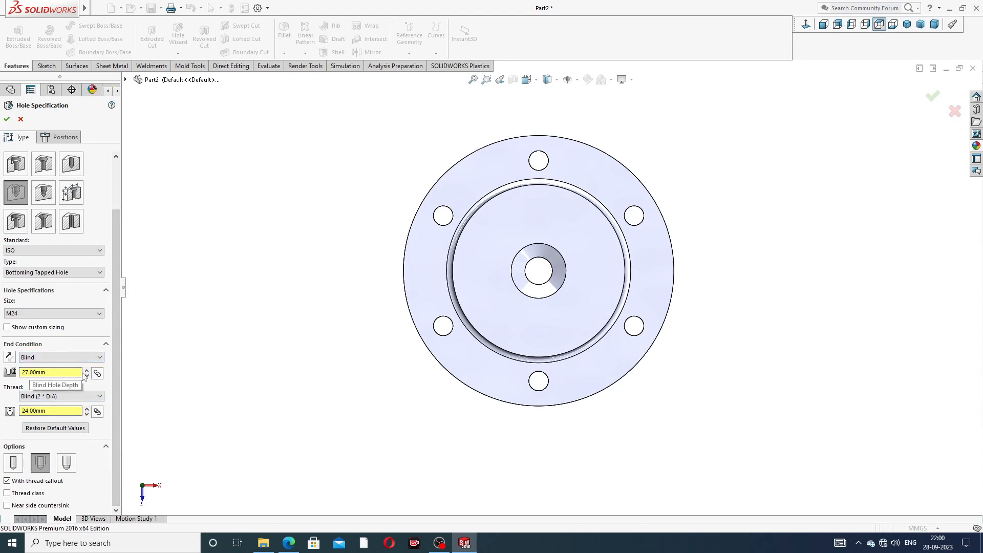
left_click_drag(115, 367, 116, 327)
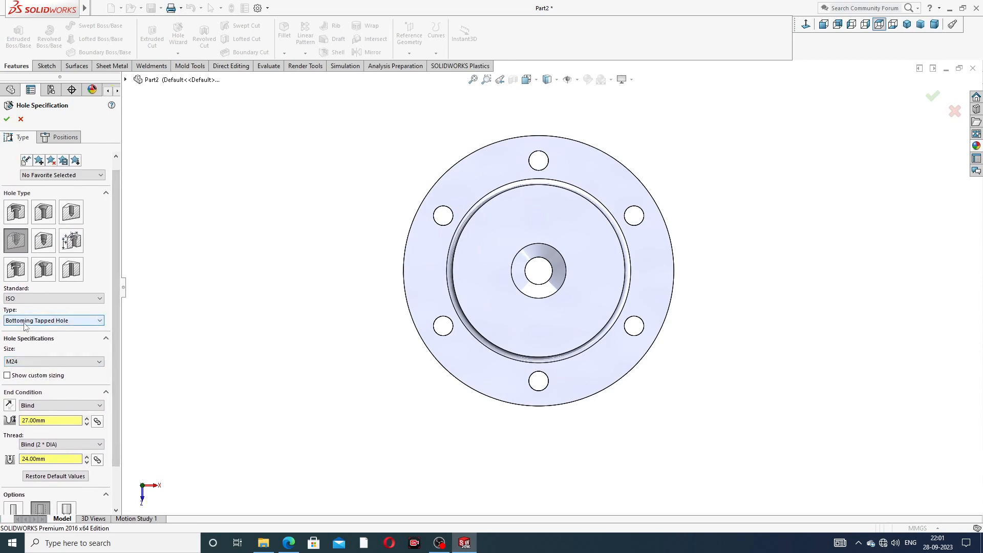
- Start positioning the holes on the raised central face and sketch a vertical centerline about 112 mm long through the origin
left_click(65, 139)
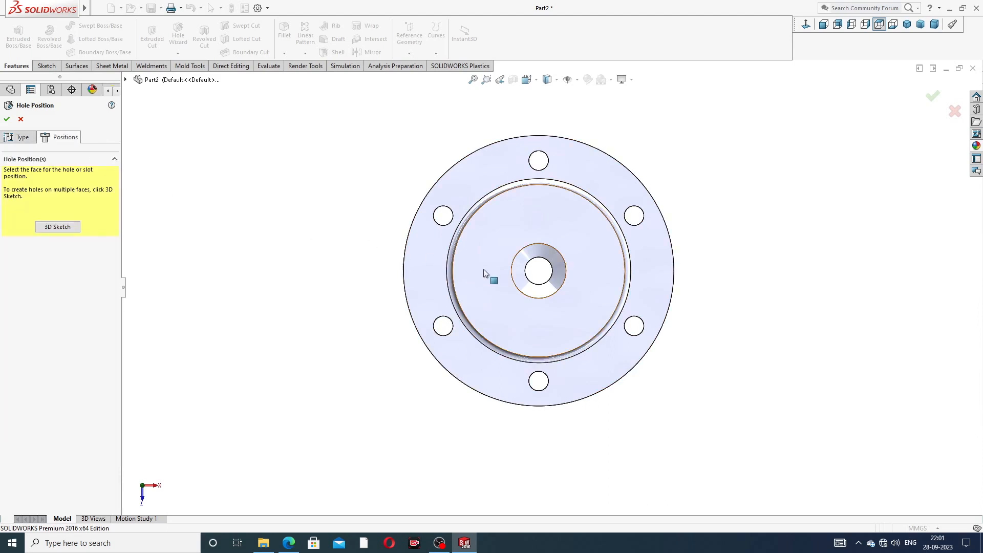
left_click(540, 221)
left_click(806, 24)
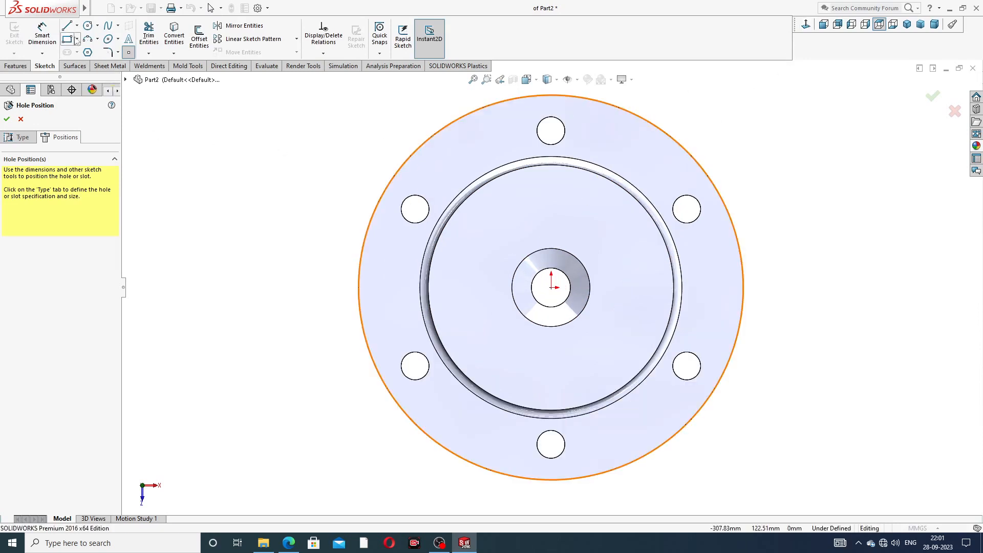
left_click(77, 25)
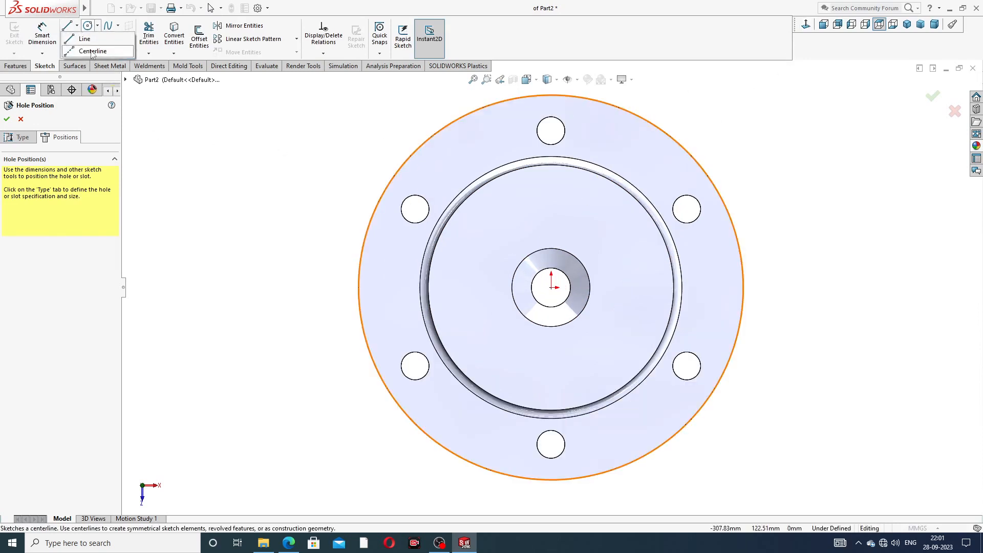
left_click(92, 52)
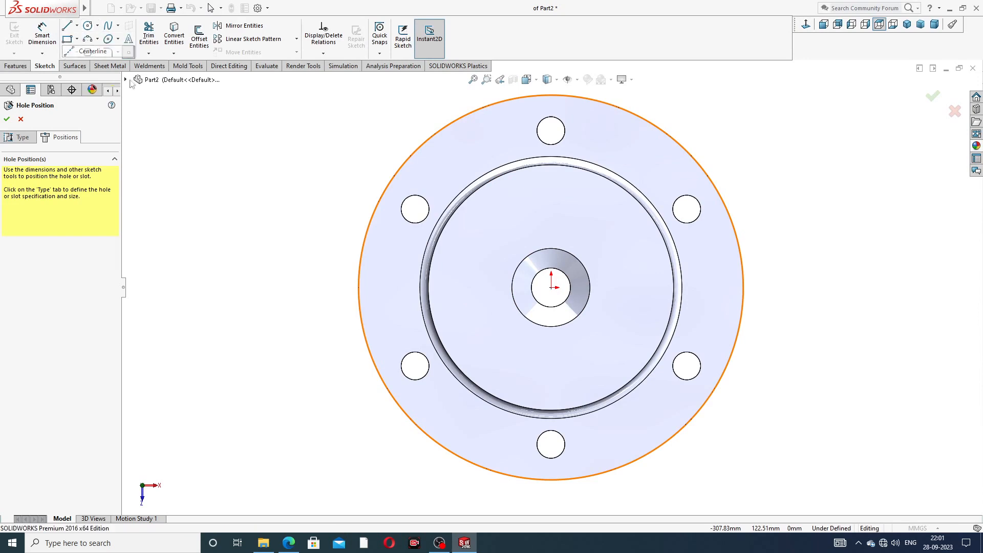
left_click(552, 204)
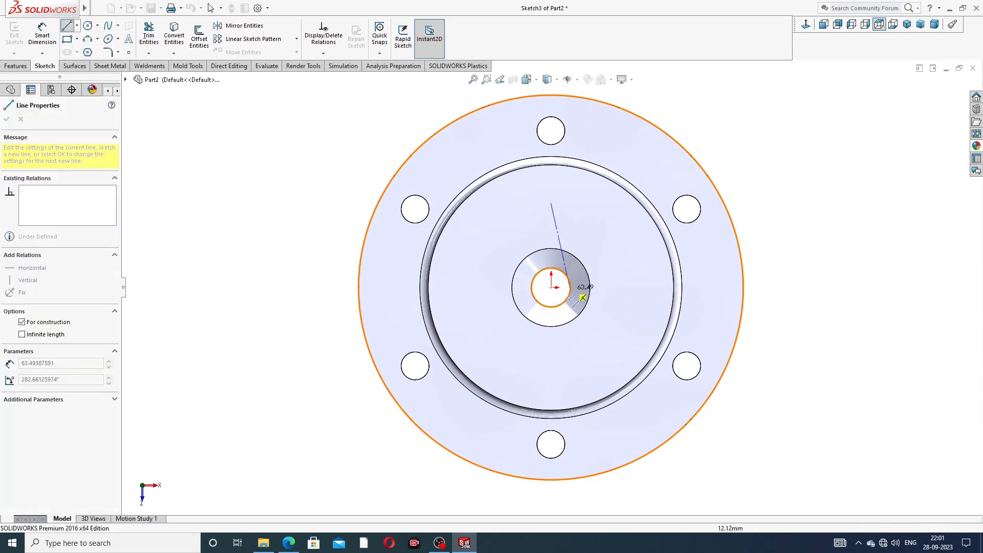
left_click(551, 359)
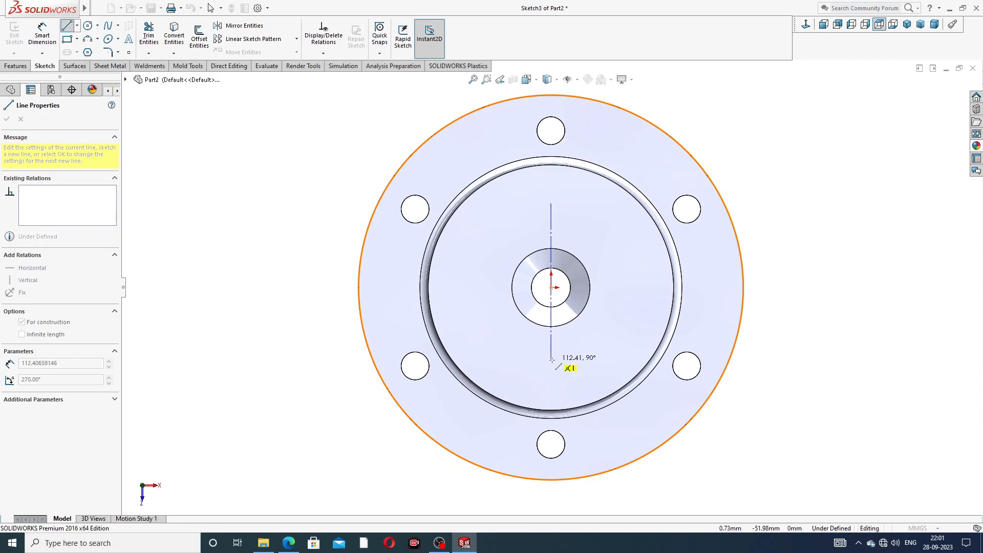
right_click(612, 253)
left_click(629, 262)
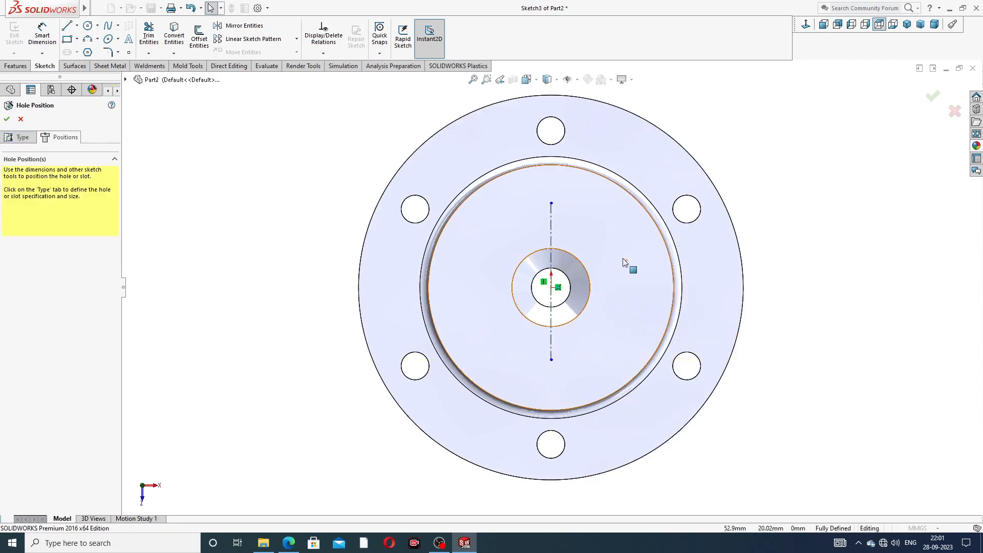
- Add a Midpoint relation between the vertical centerline and the origin
left_click(551, 229)
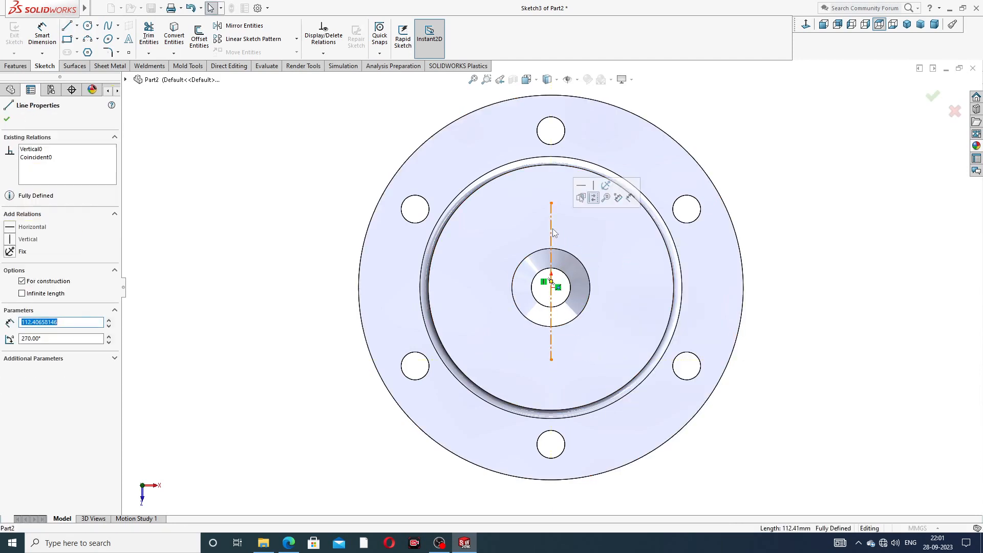
left_click(551, 288, "ctrl")
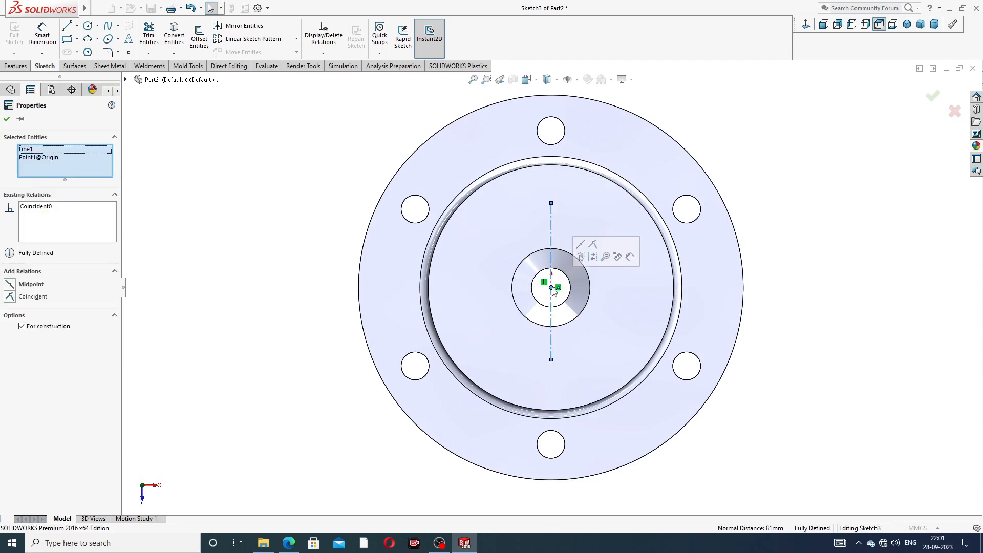
left_click(582, 254)
left_click(761, 149)
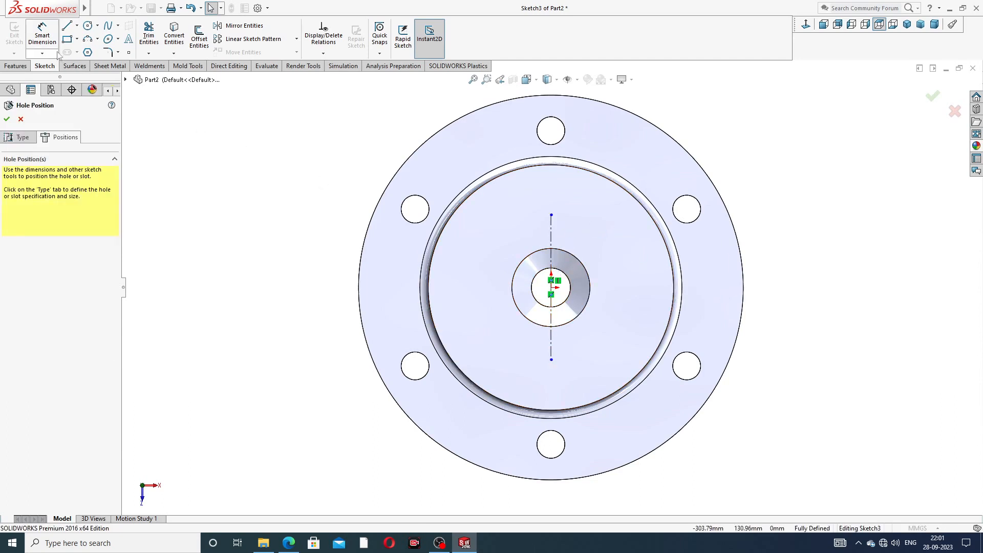
- Dimension the vertical centerline's length as 120 mm
left_click(42, 34)
left_click(552, 236)
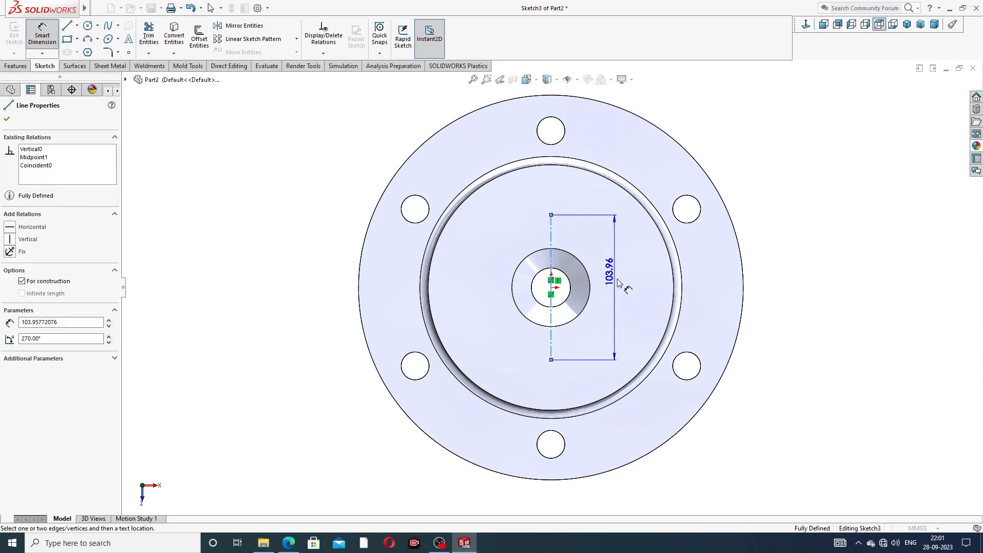
left_click(621, 284)
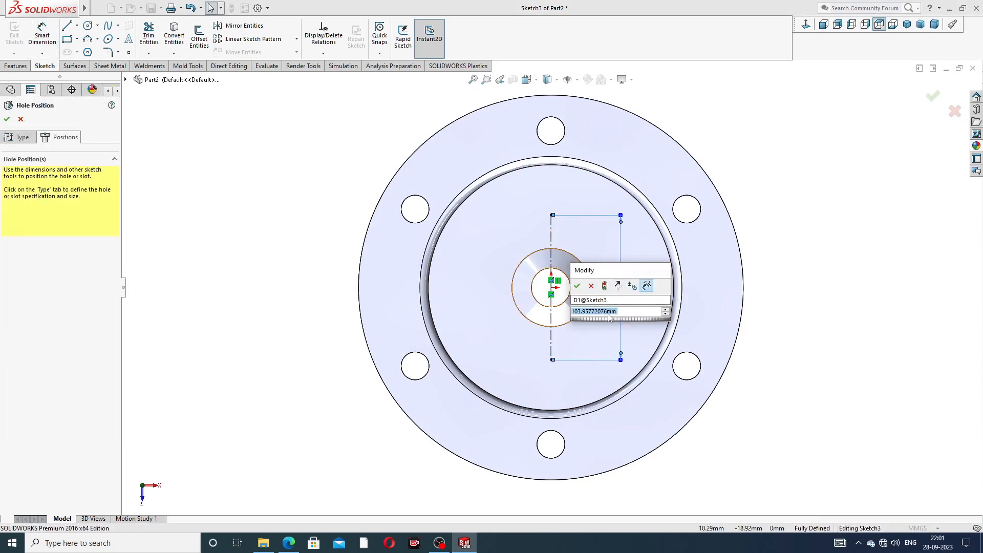
type("120")
key("Return")
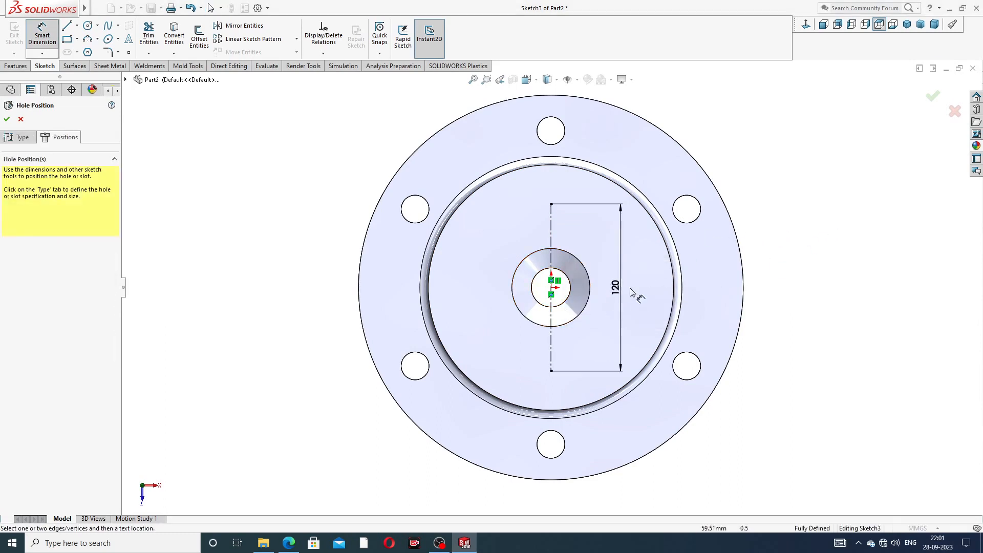
right_click(228, 146)
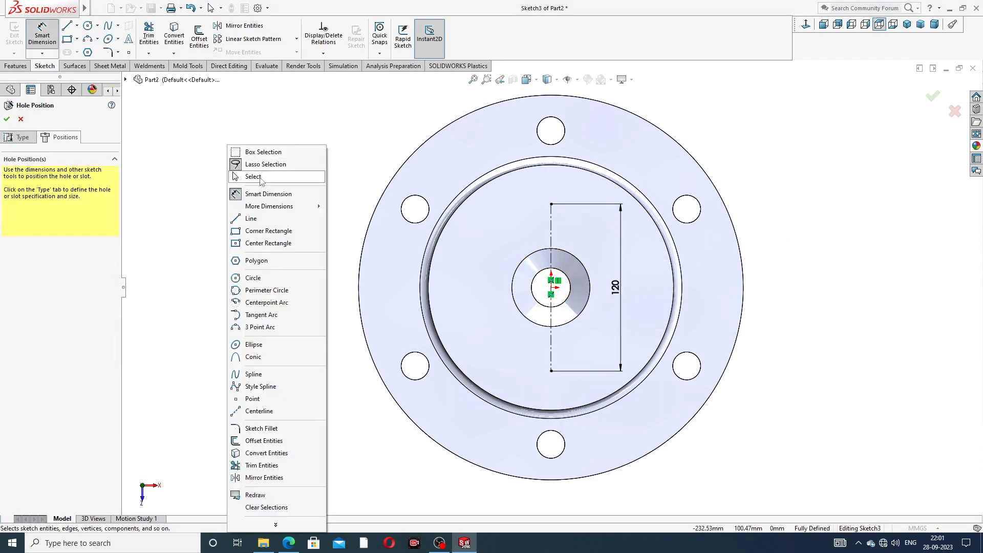
left_click(253, 176)
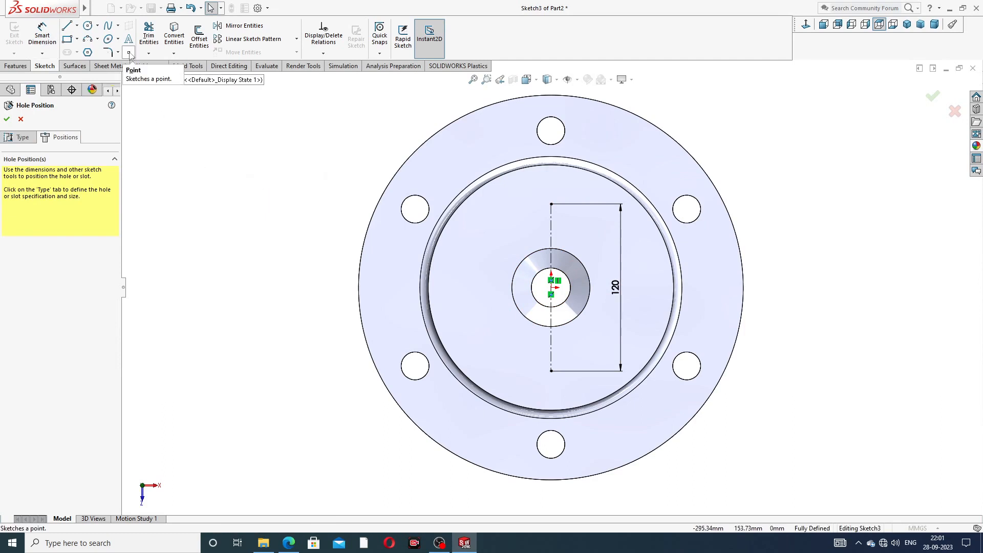
- Place hole points on both ends of the centerline and finish the two M24 tapped holes
left_click(128, 53)
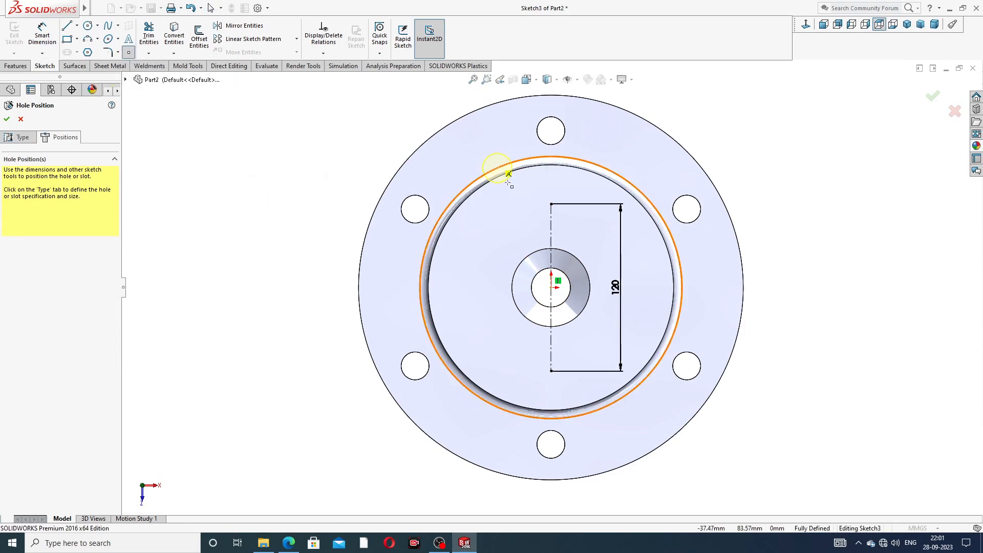
left_click(547, 205)
left_click(551, 205)
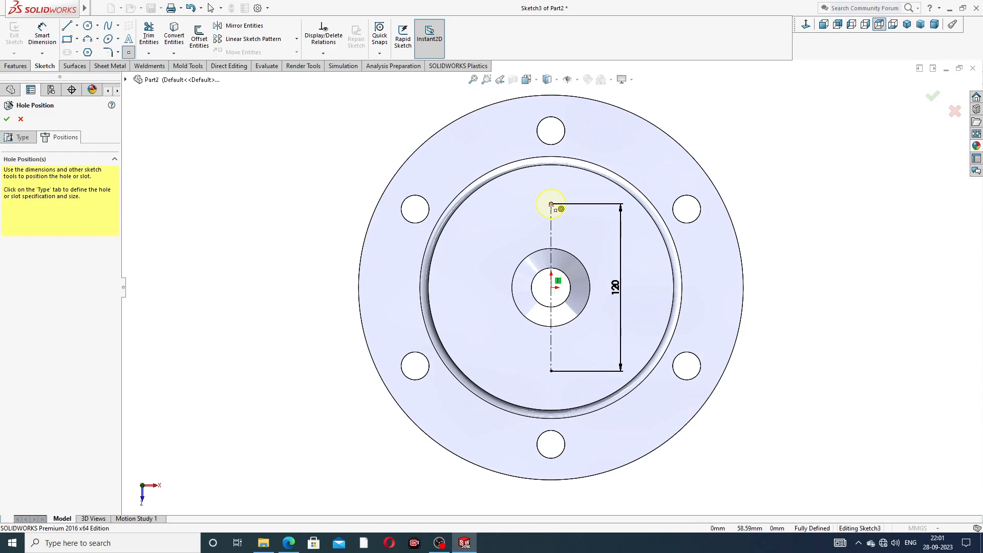
left_click(559, 371)
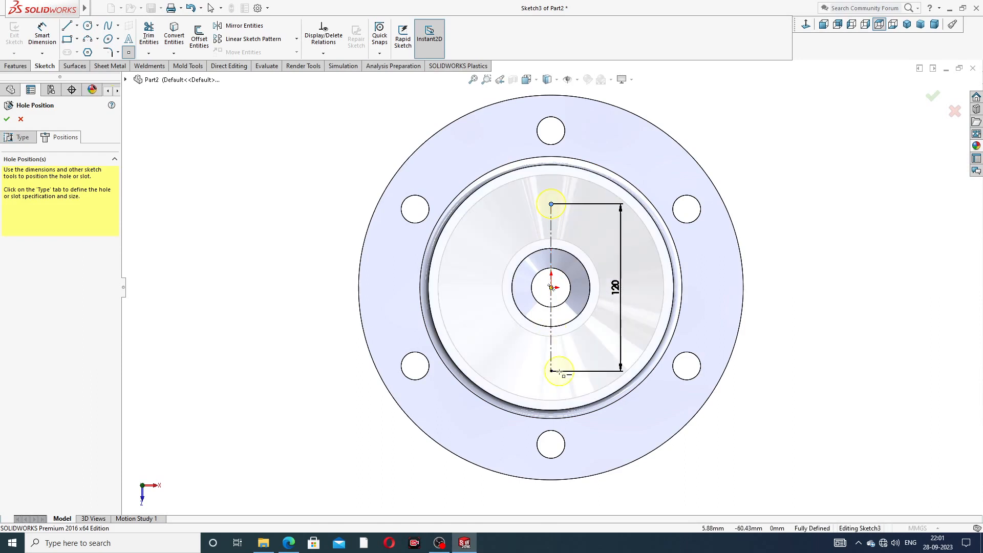
left_click(552, 370)
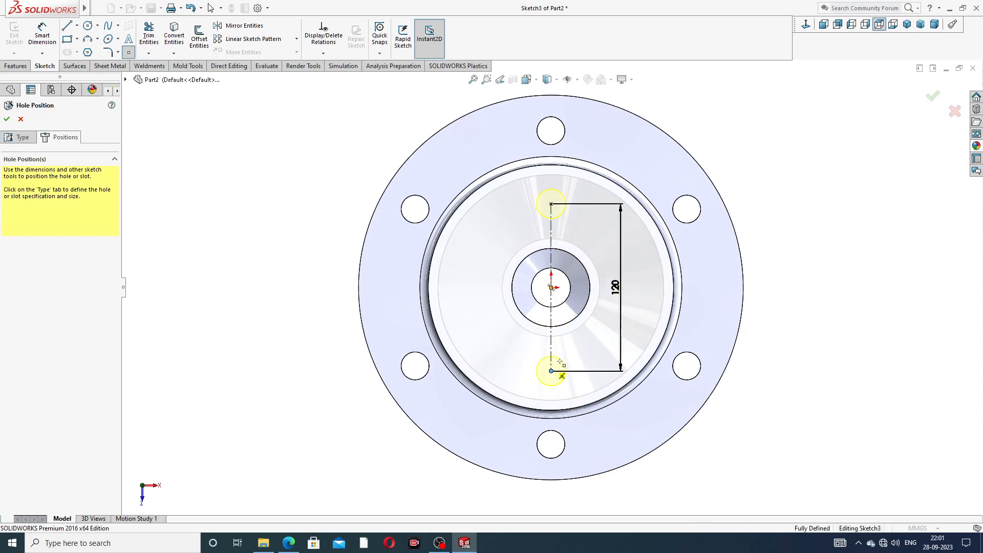
right_click(761, 170)
left_click(768, 174)
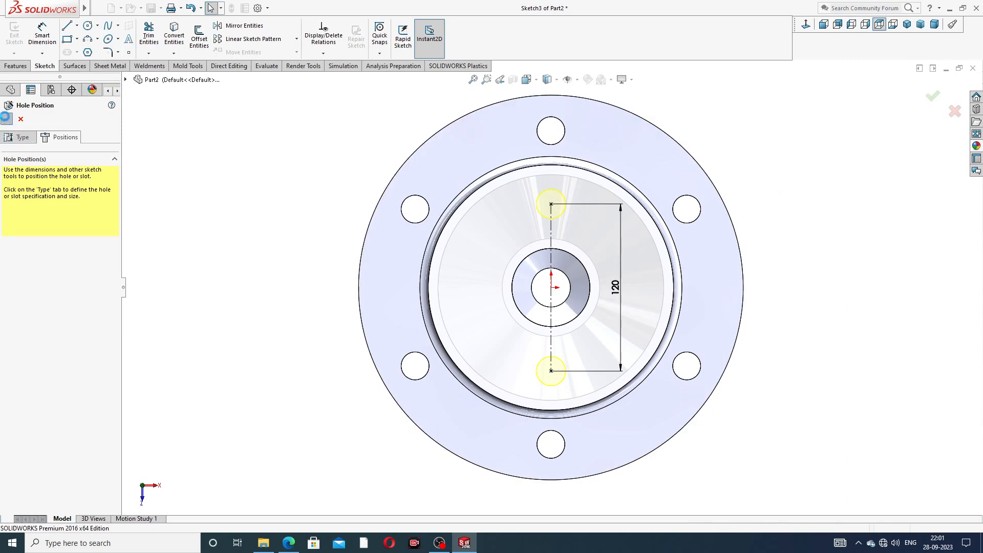
left_click(6, 119)
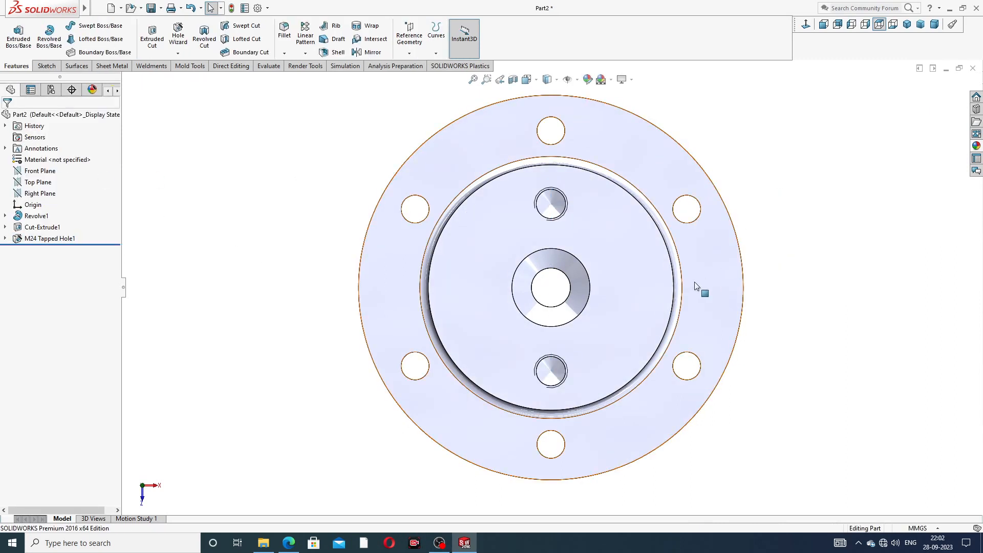
- Enable shaded cosmetic threads in the document's Detailing properties and inspect the M24 tapped holes up close
middle_click_drag(698, 285, 665, 214)
scroll(665, 214, "down", 8)
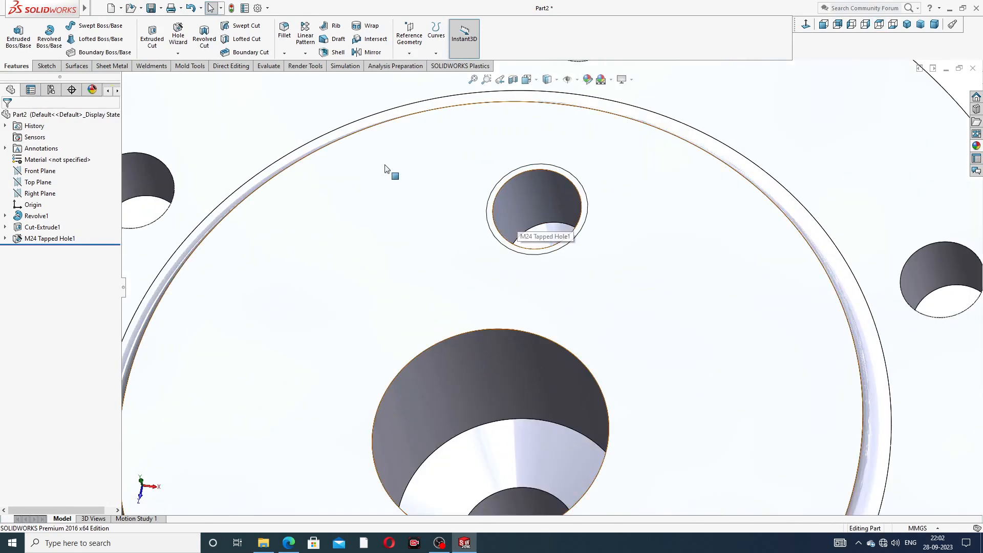
left_click(257, 9)
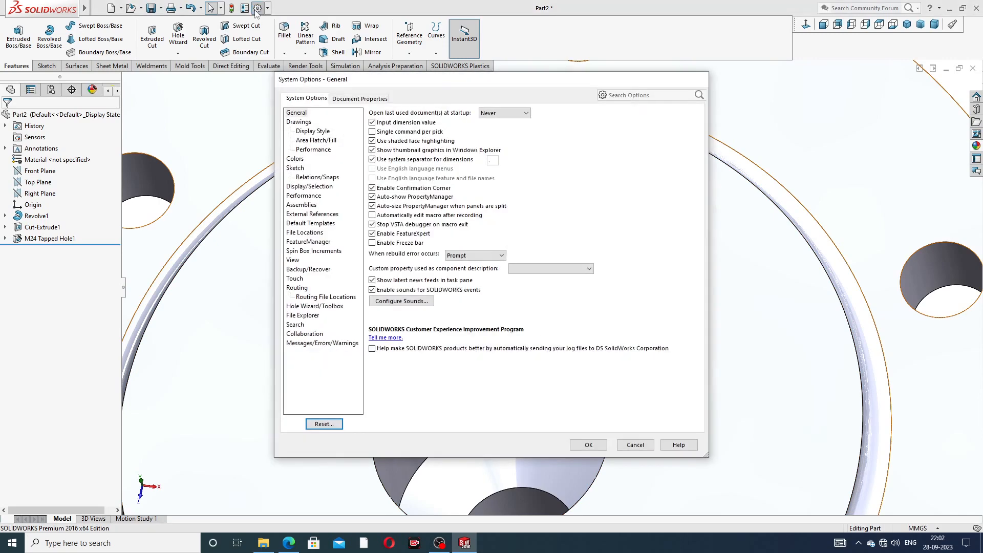
left_click(341, 99)
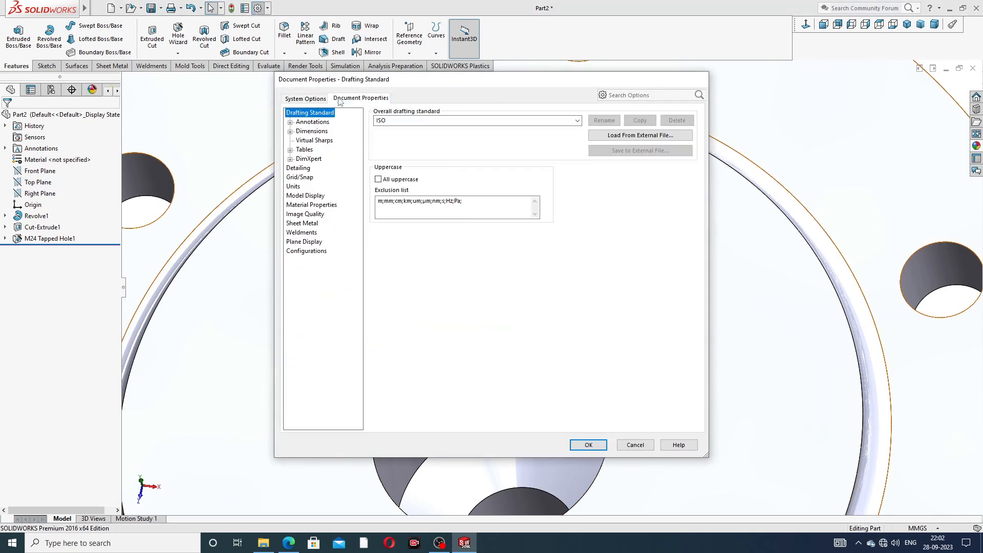
left_click(304, 169)
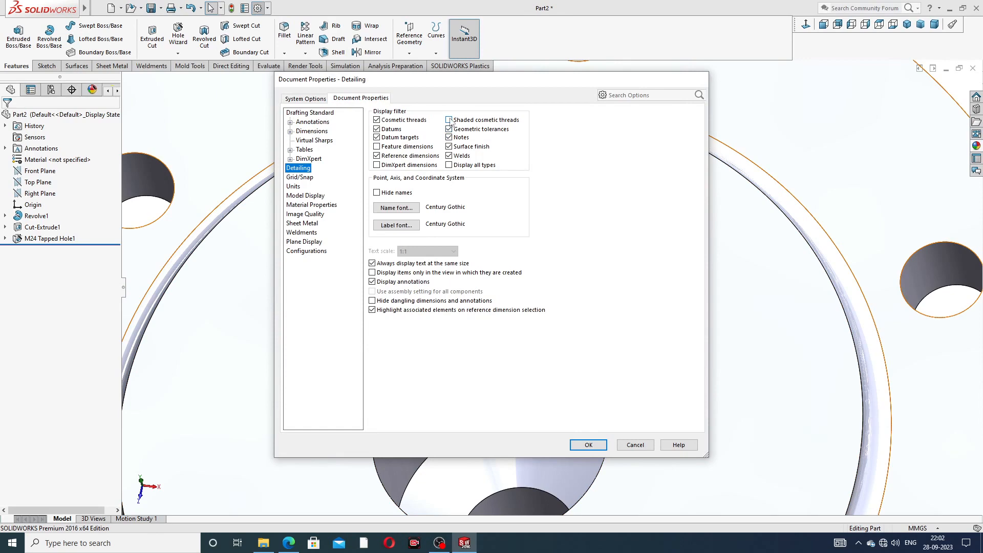
left_click(449, 120)
left_click(578, 443)
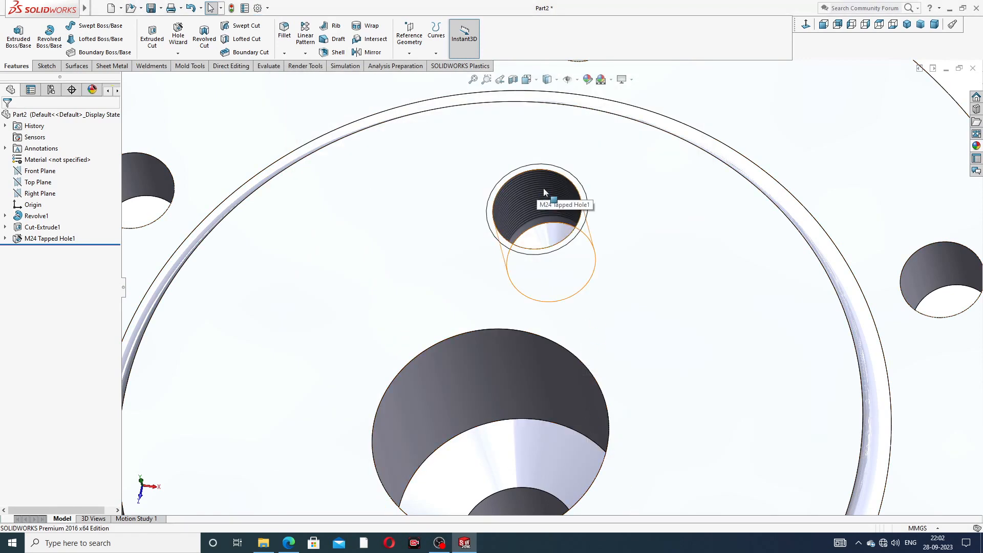
scroll(591, 243, "up", 7)
middle_click_drag(600, 314, 593, 255)
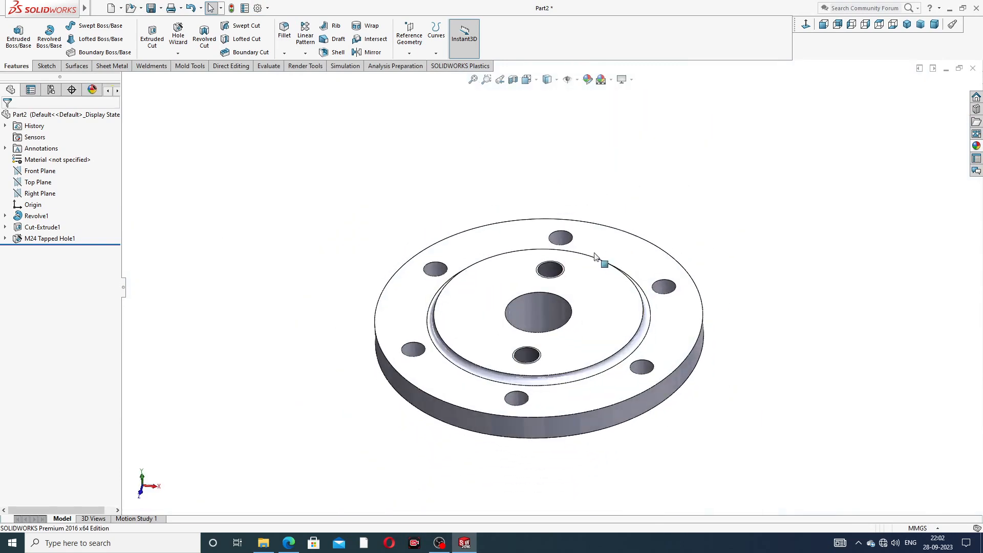
scroll(549, 275, "down", 1)
scroll(550, 276, "down", 8)
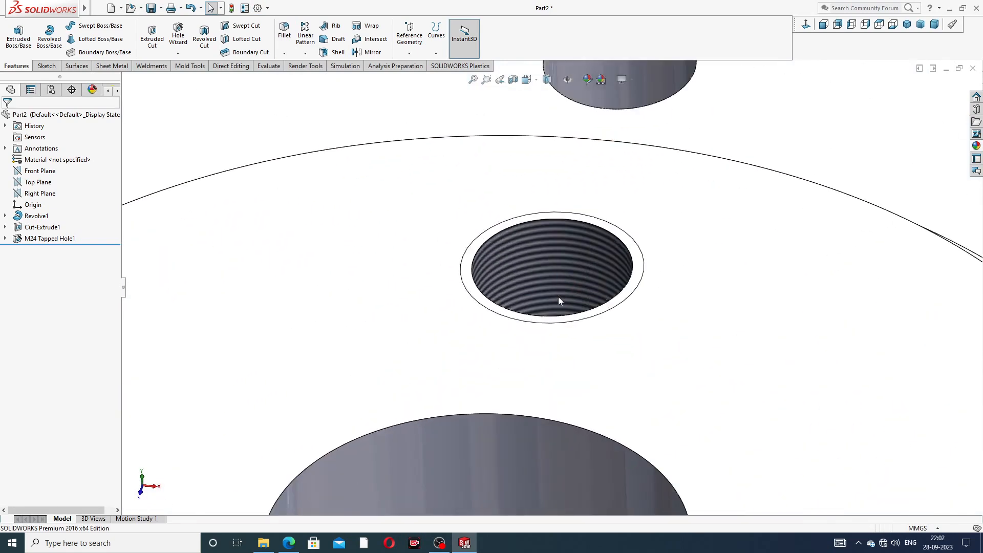
- Start another ISO bottoming tapped hole with the Hole Wizard, check the valve cover drawing, and set the size to M12
scroll(564, 342, "up", 10)
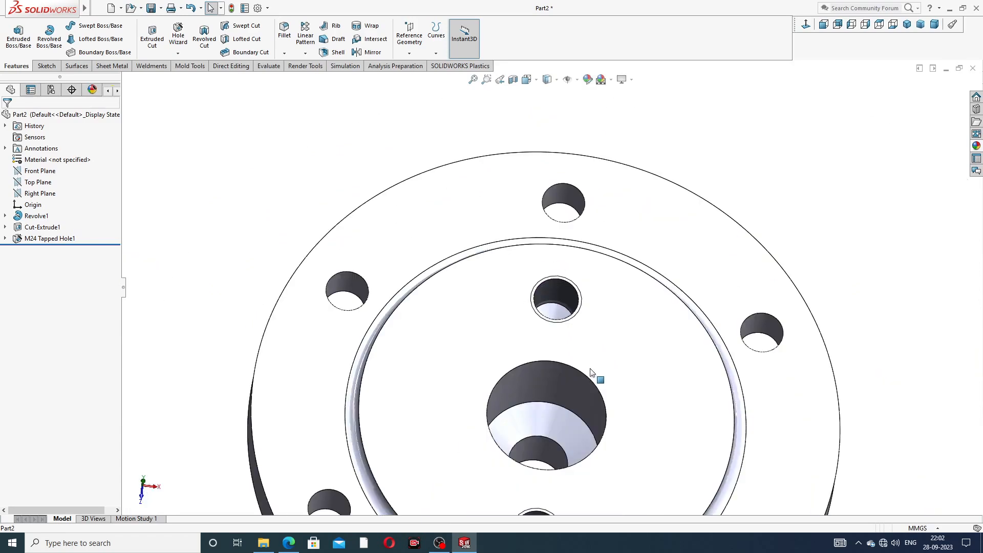
scroll(571, 388, "down", 3)
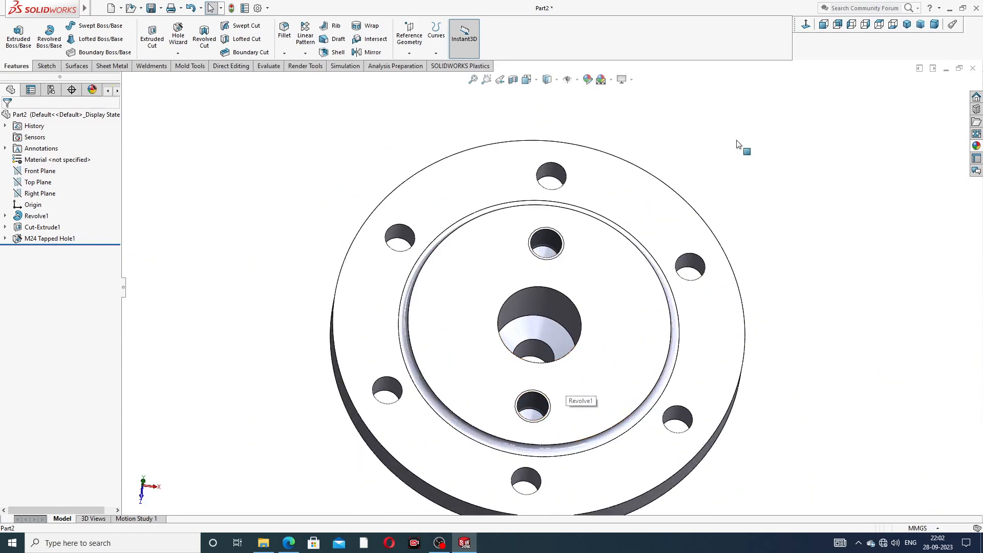
left_click(879, 24)
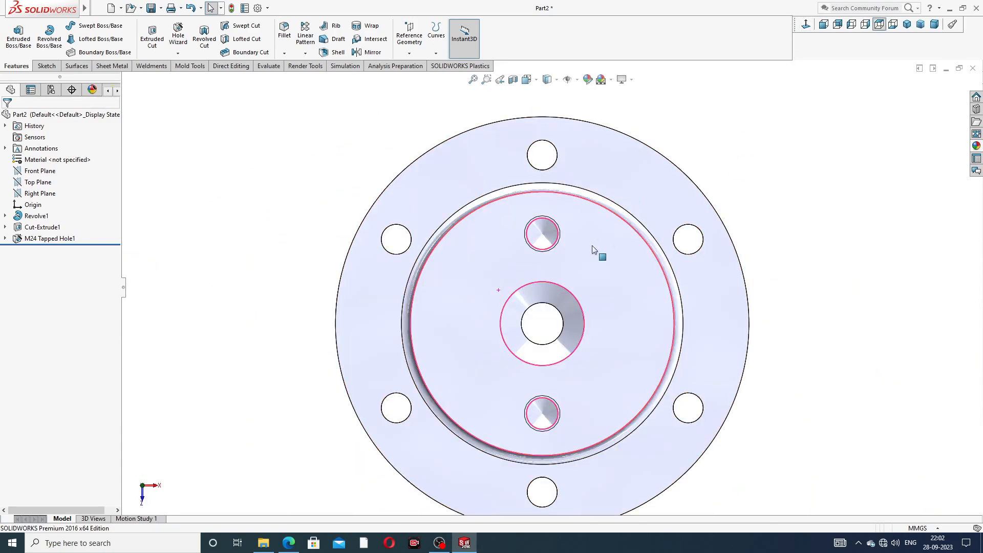
middle_click_drag(610, 262, 629, 219)
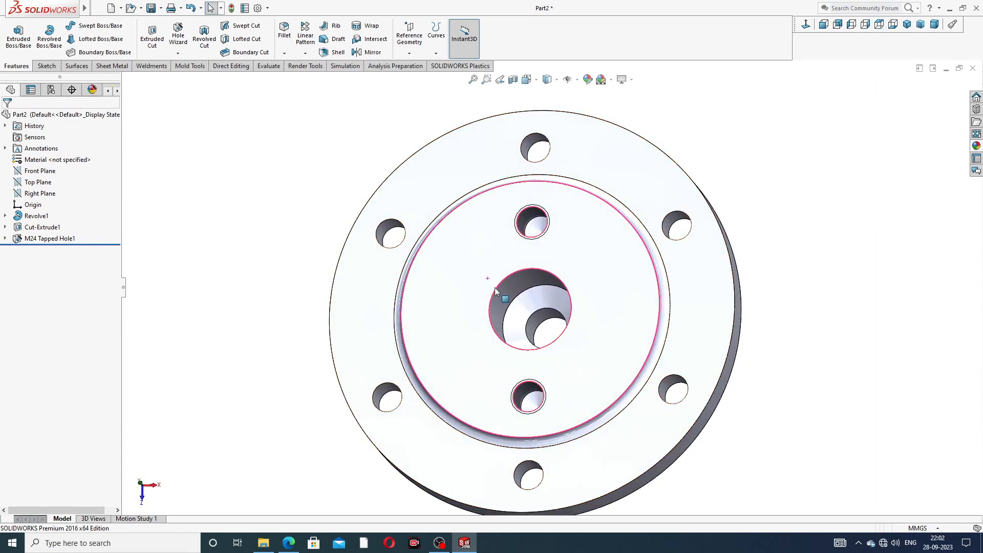
left_click(178, 54)
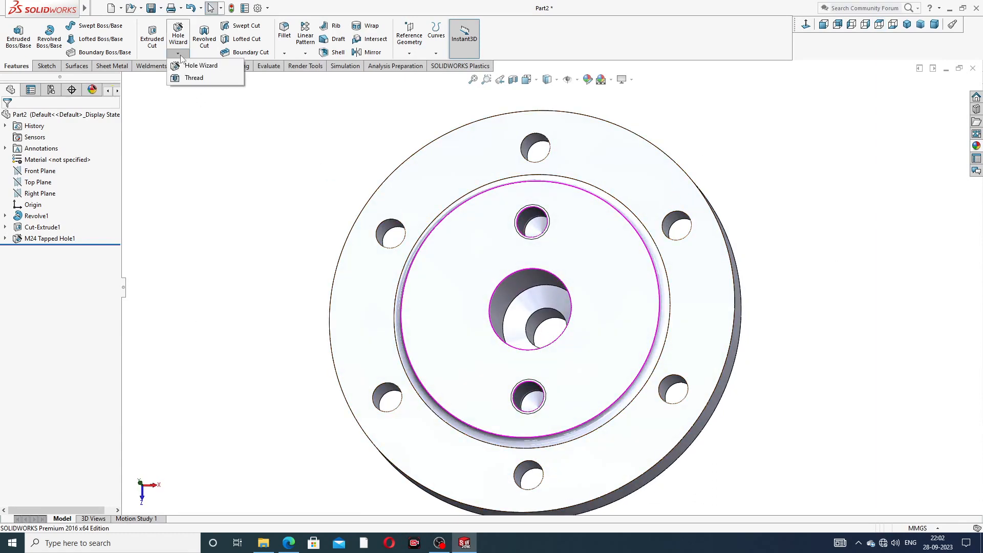
left_click(197, 65)
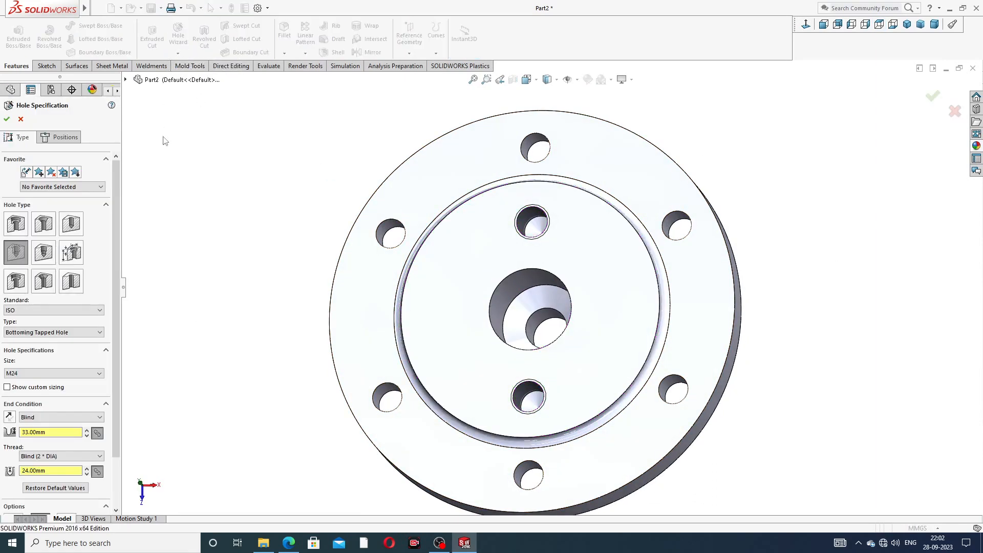
left_click(288, 542)
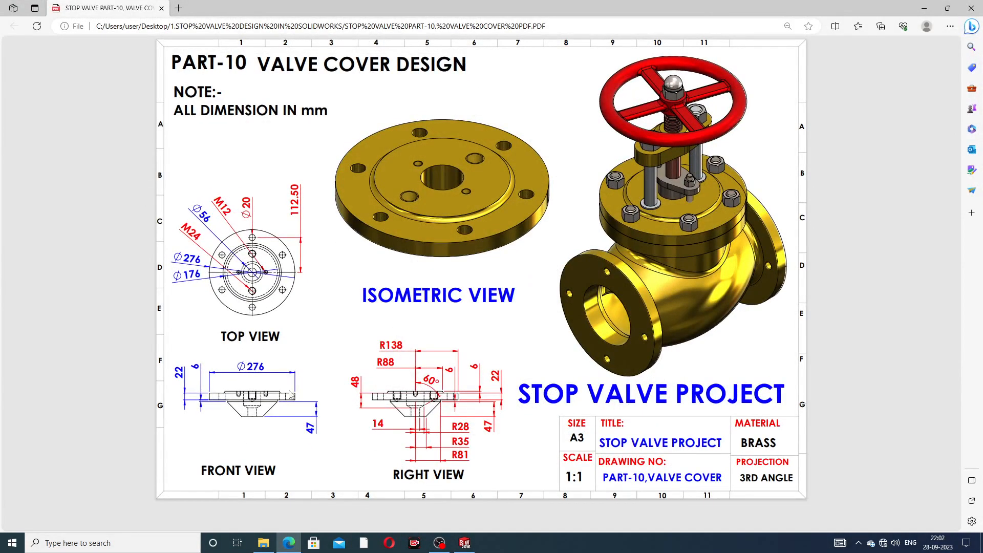
mouse_move(287, 546)
left_click(287, 543)
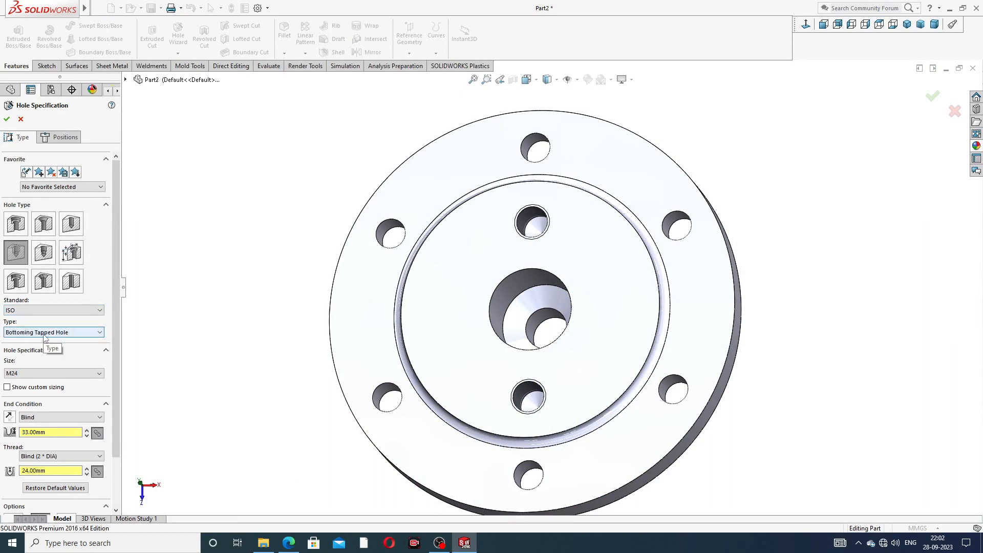
left_click(35, 374)
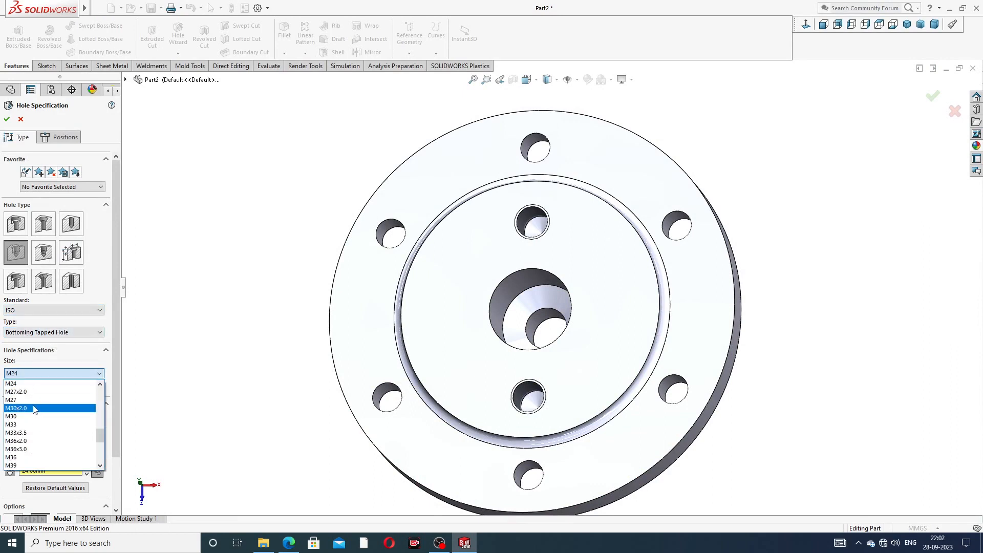
scroll(34, 409, "up", 6)
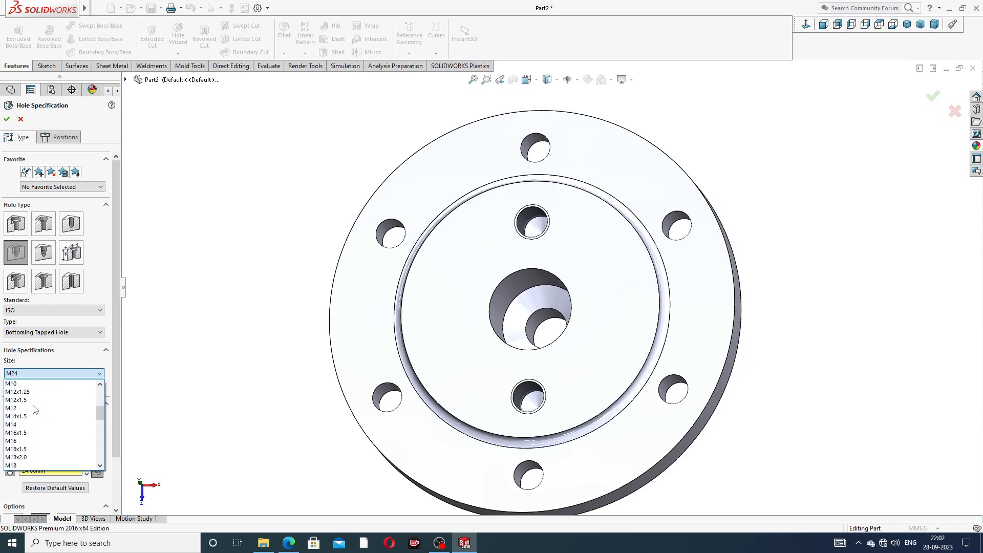
left_click(34, 408)
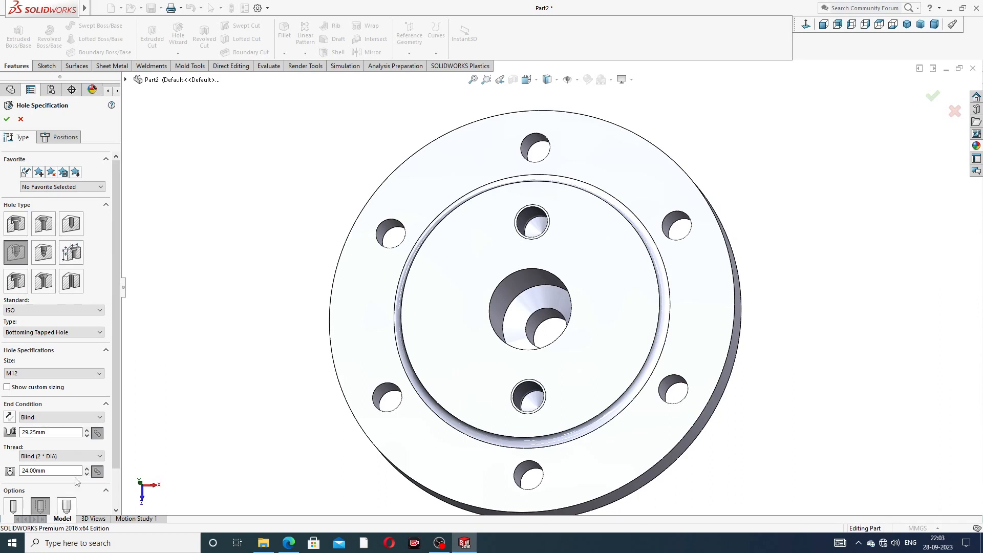
- Set the M12 tapped hole's blind depth to 15 mm and its thread depth to 12 mm
double_click(57, 431)
type("15")
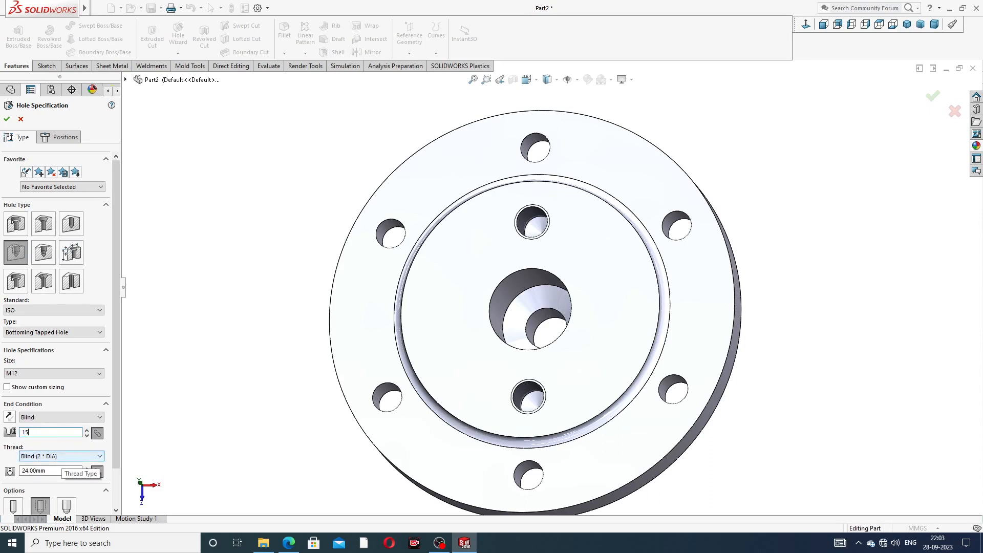
double_click(55, 469)
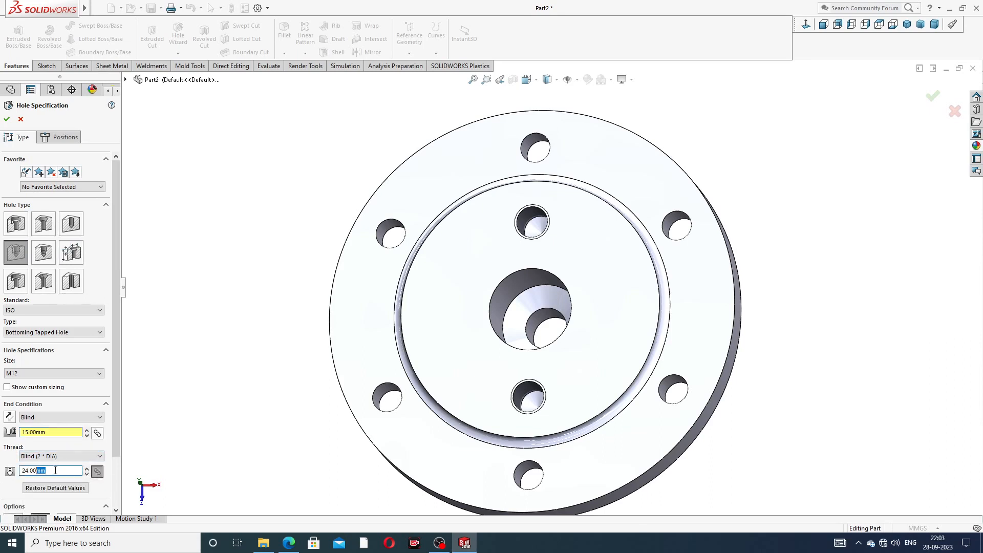
left_click_drag(55, 470, 5, 471)
type("12")
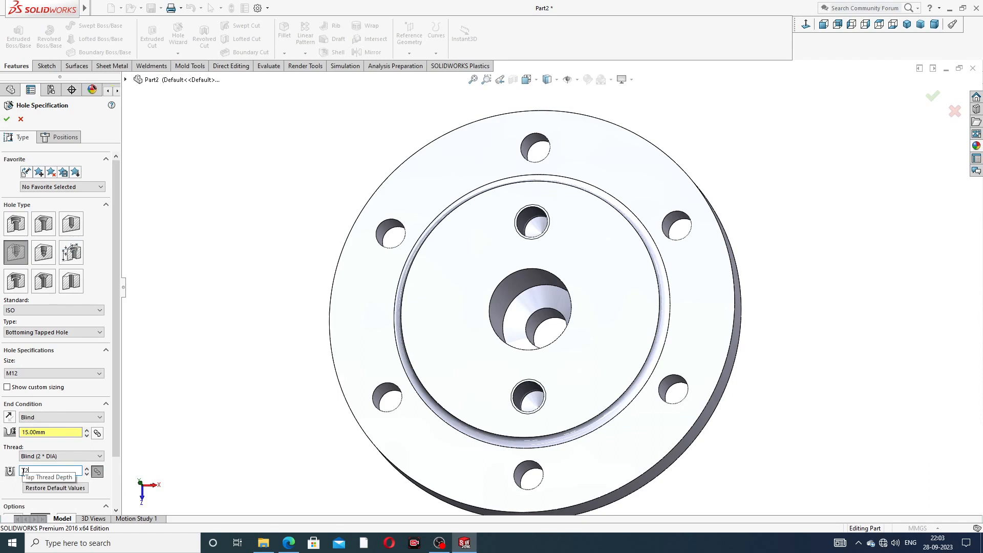
key("Return")
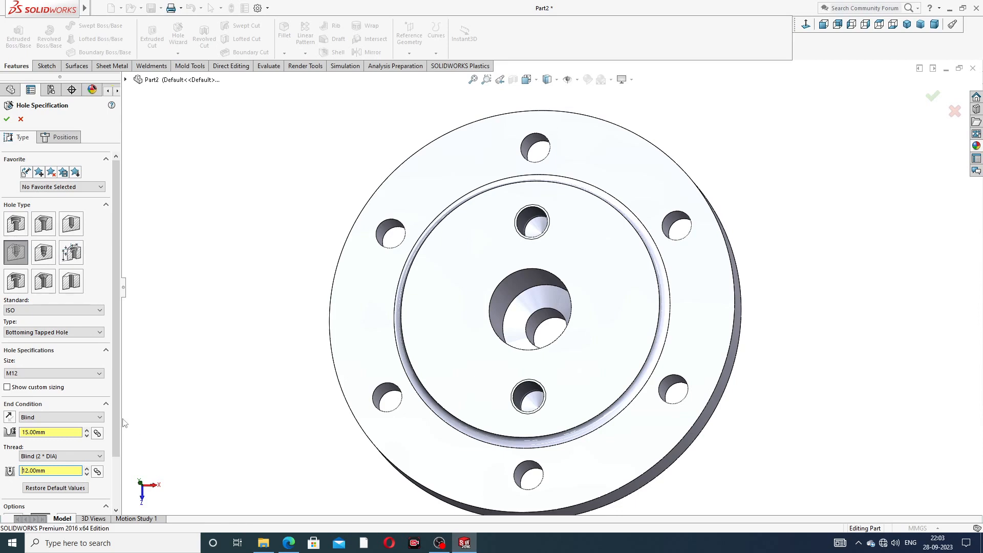
left_click_drag(118, 408, 115, 466)
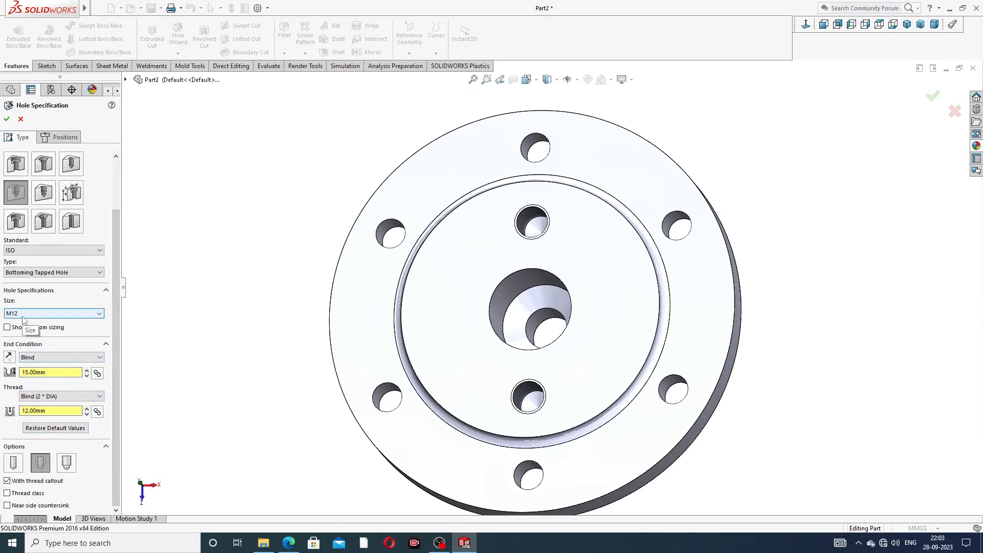
left_click_drag(117, 316, 117, 262)
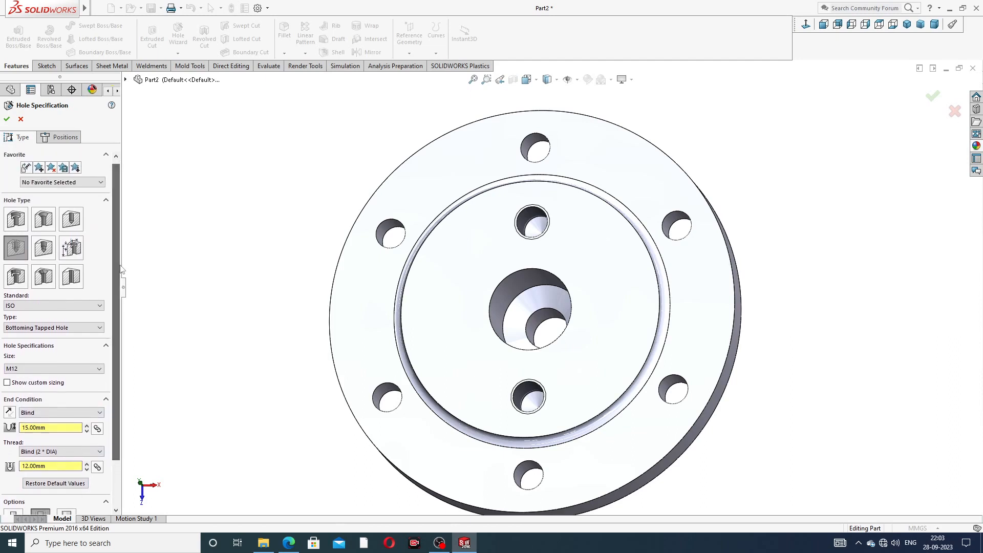
- Choose the cover's raised central face for the hole positions and sketch a horizontal centerline about 118 mm long through the origin
left_click(60, 137)
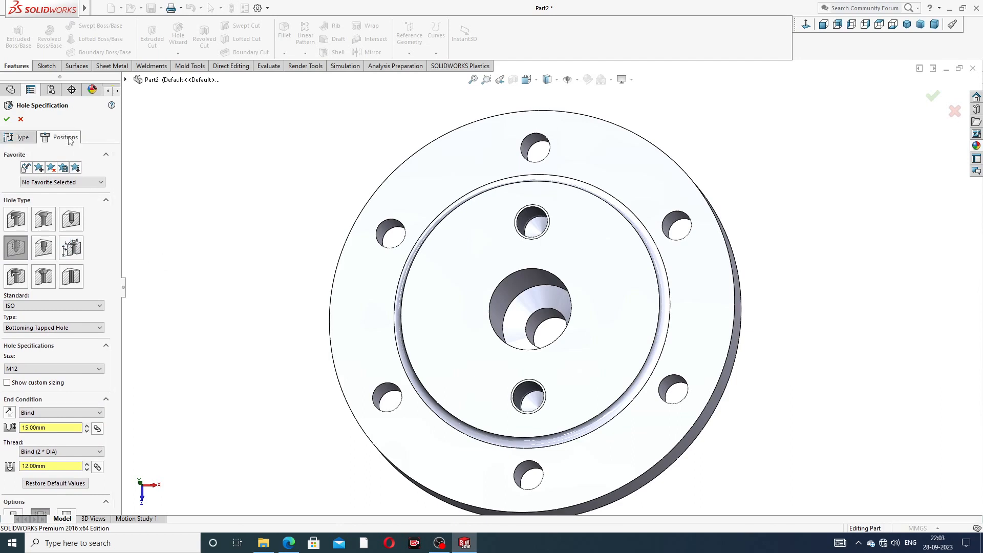
left_click(453, 290)
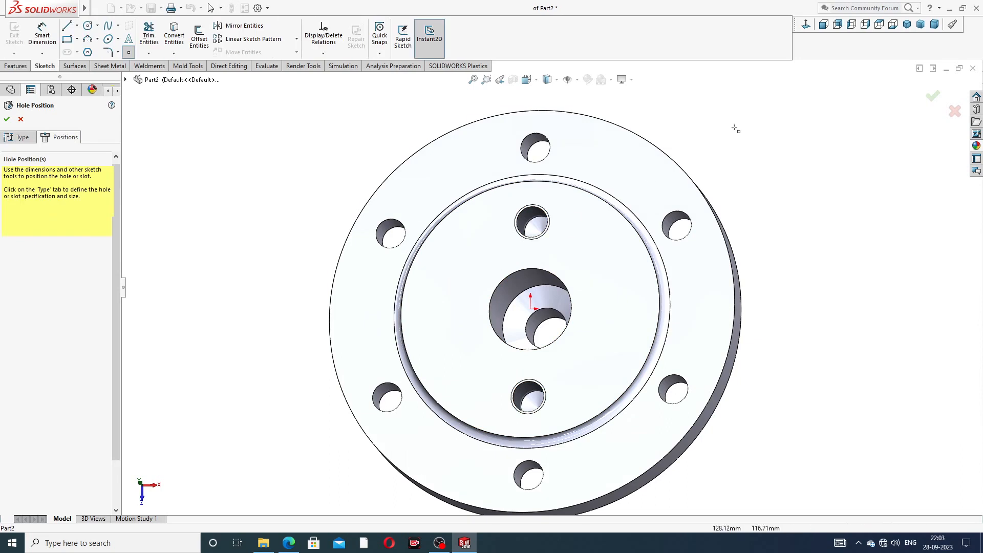
left_click(805, 24)
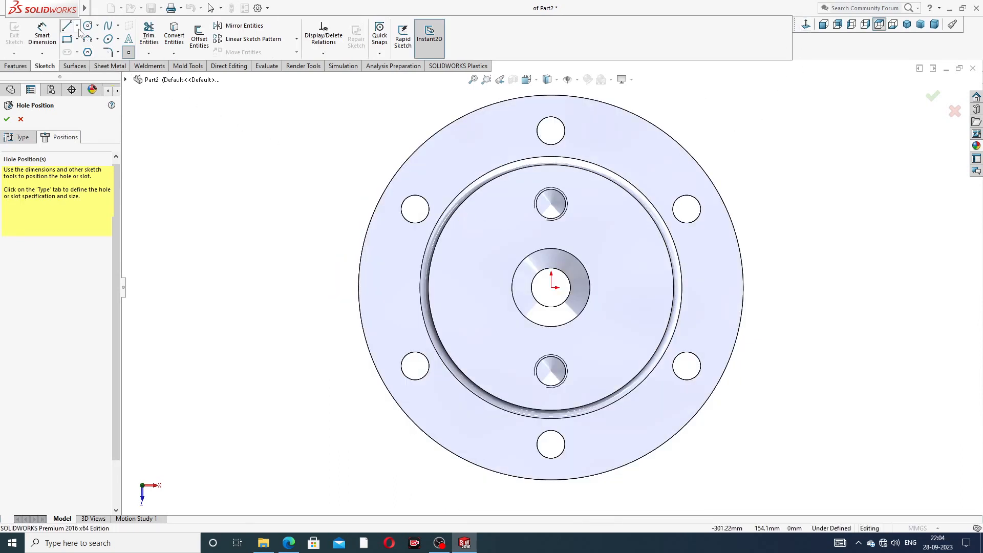
left_click(77, 25)
left_click(86, 47)
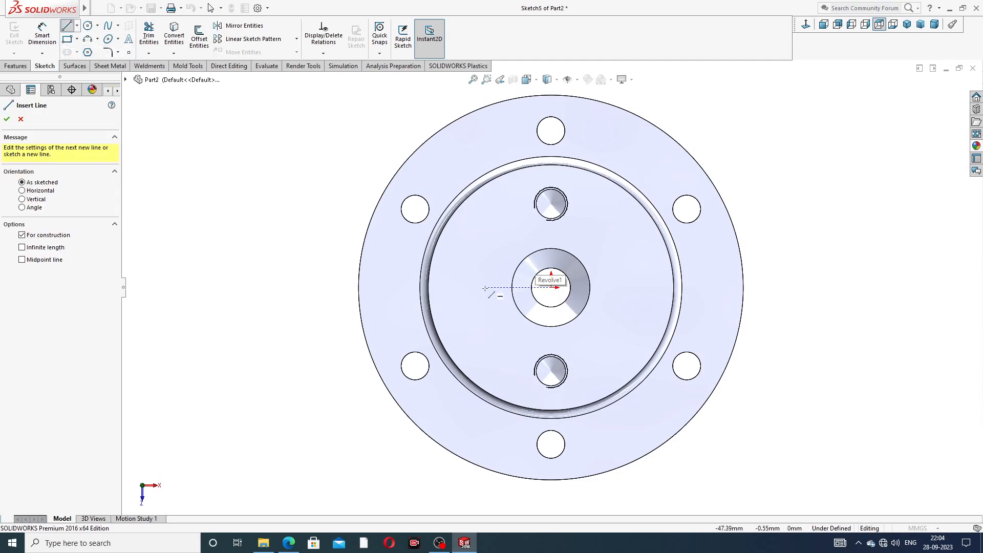
left_click(475, 287)
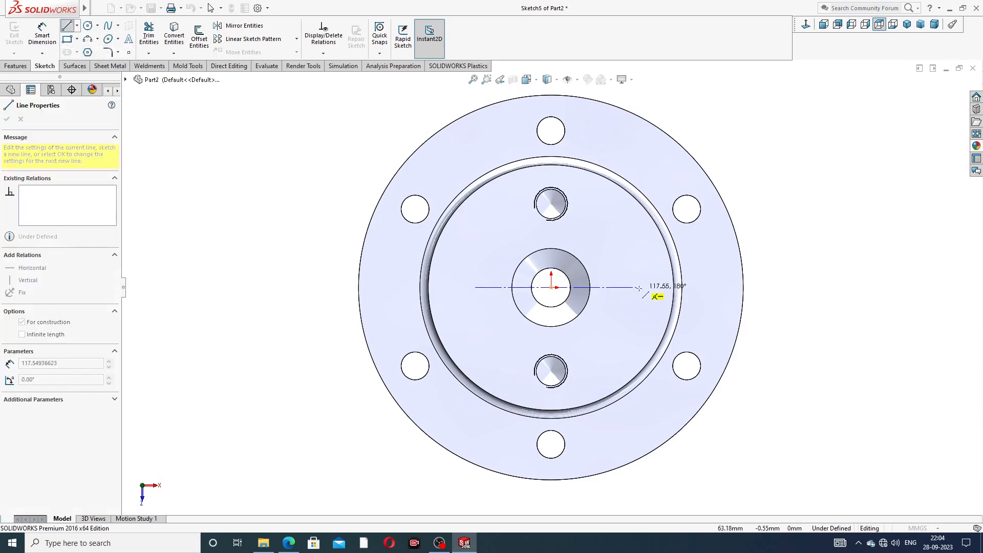
left_click(639, 287)
right_click(776, 162)
left_click(802, 206)
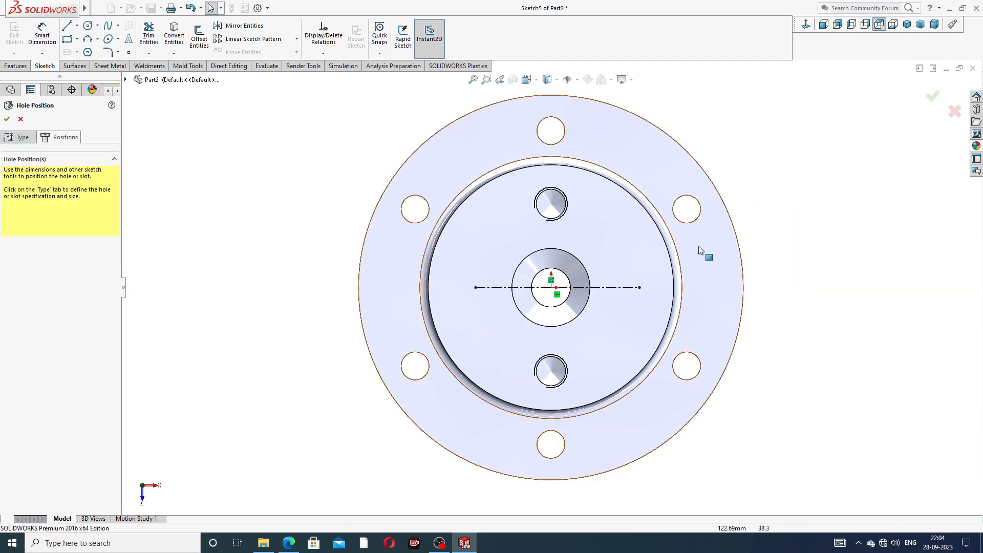
- Add a Midpoint relation between the horizontal centerline and the origin
left_click(606, 291)
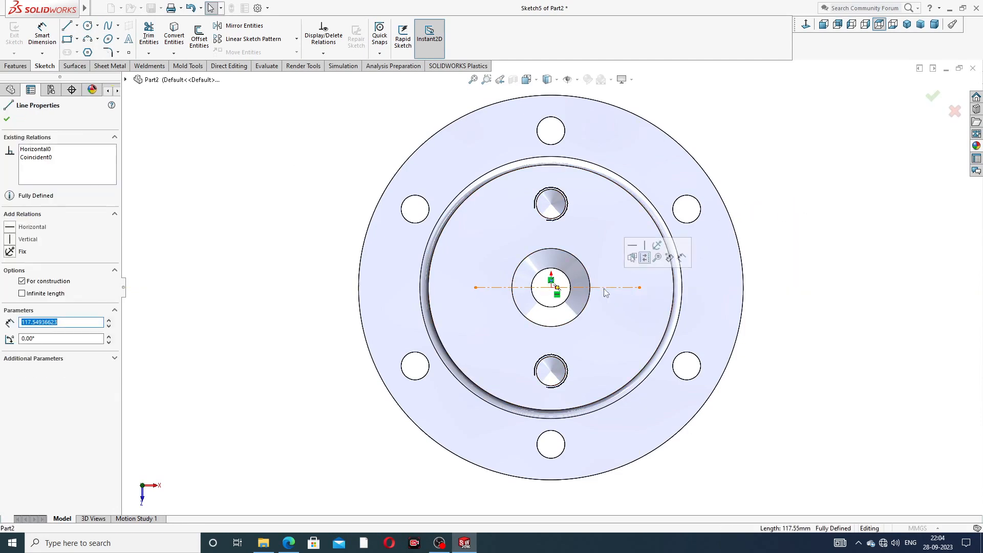
left_click(552, 291, "ctrl")
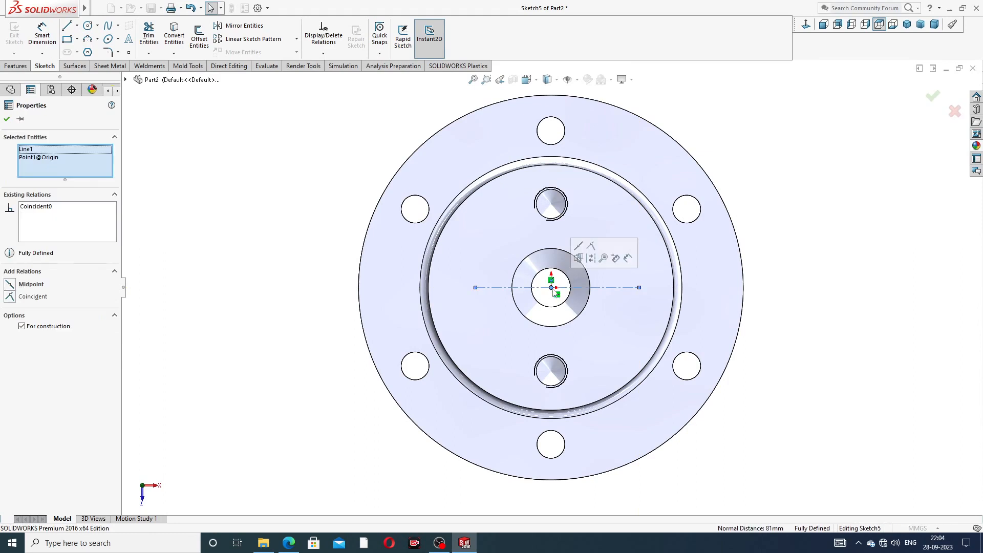
left_click(584, 252)
left_click(796, 191)
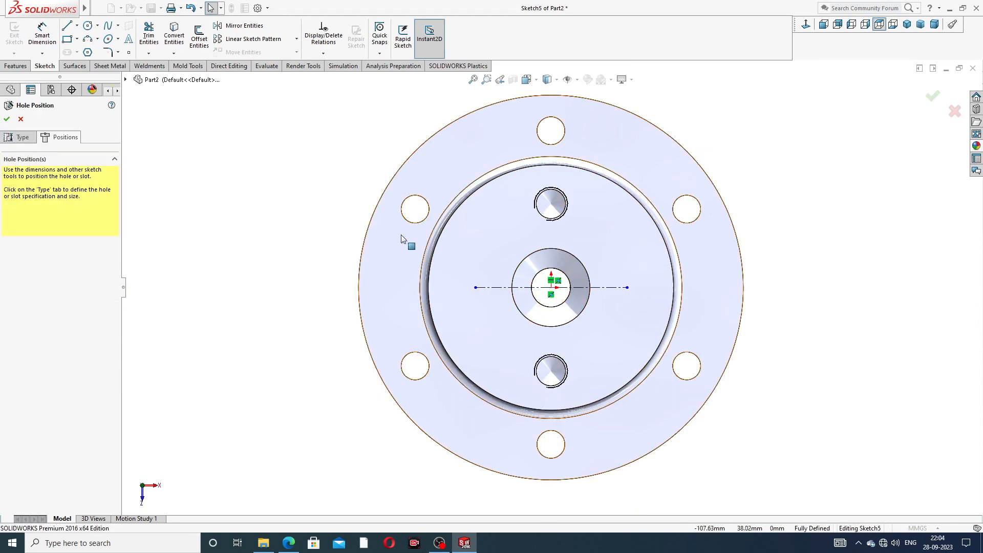
- Dimension the horizontal centerline's length as 88 mm
left_click(51, 38)
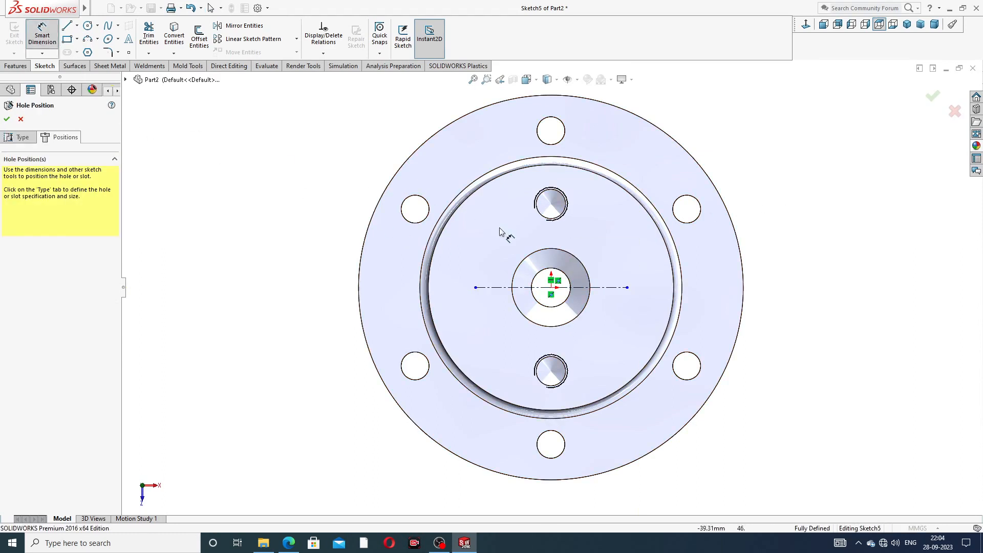
left_click(506, 288)
left_click(543, 243)
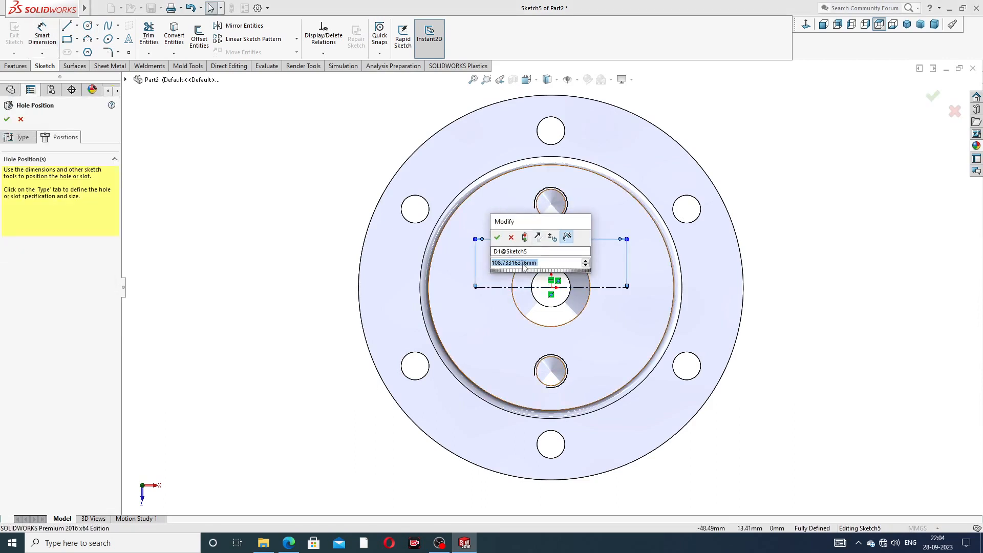
type("88")
key("Return")
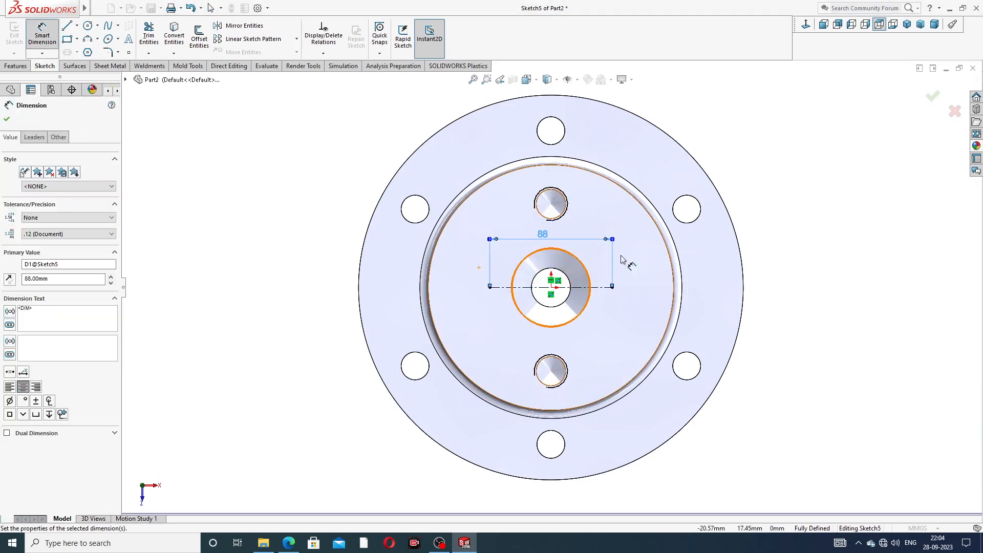
right_click(285, 148)
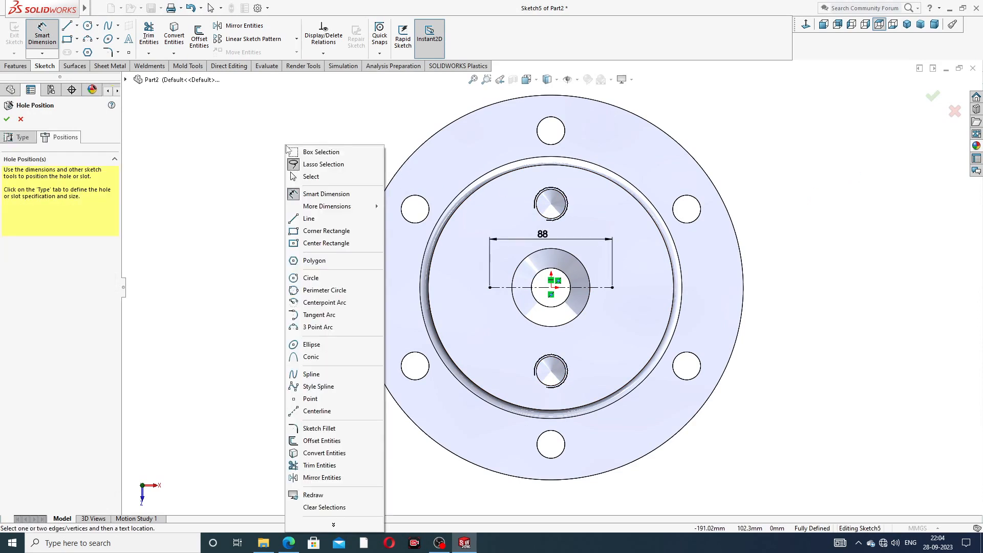
left_click(302, 178)
- Place hole points on both ends of the horizontal centerline and finish the two M12 tapped holes
left_click(129, 52)
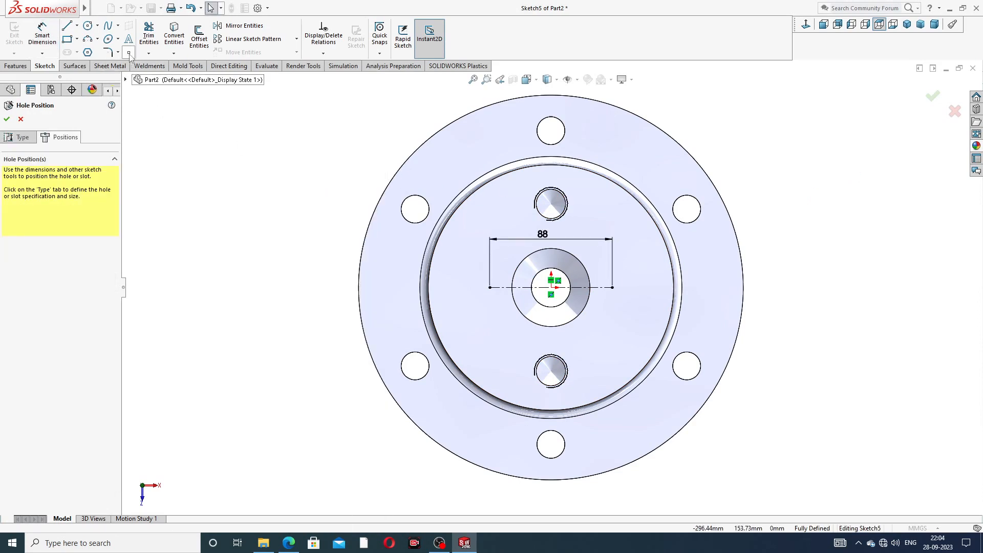
left_click(490, 287)
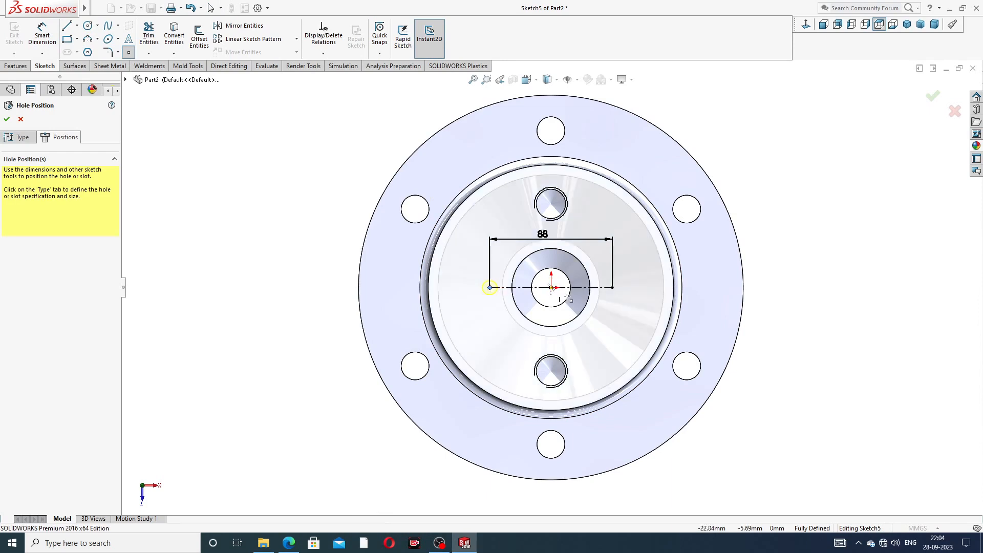
left_click(612, 287)
right_click(751, 181)
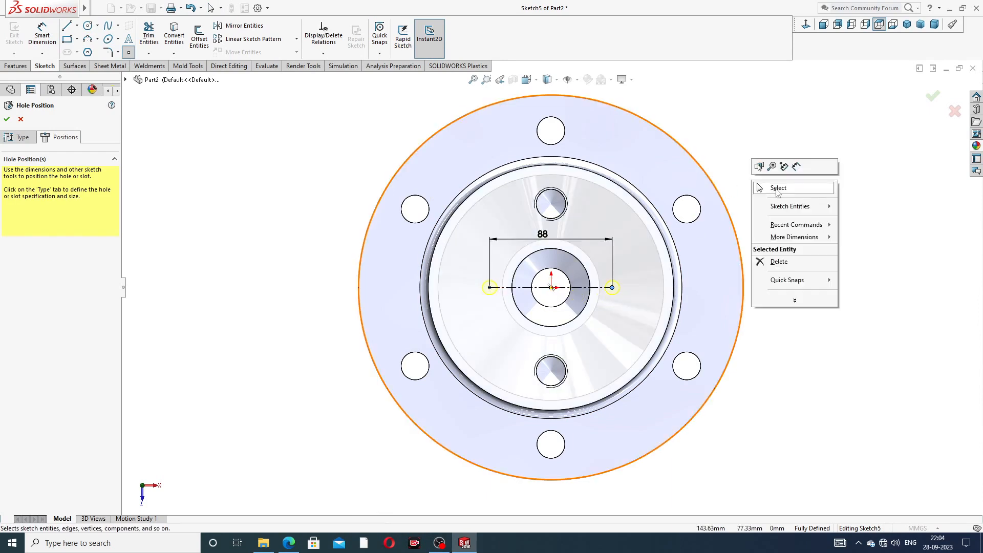
left_click(773, 188)
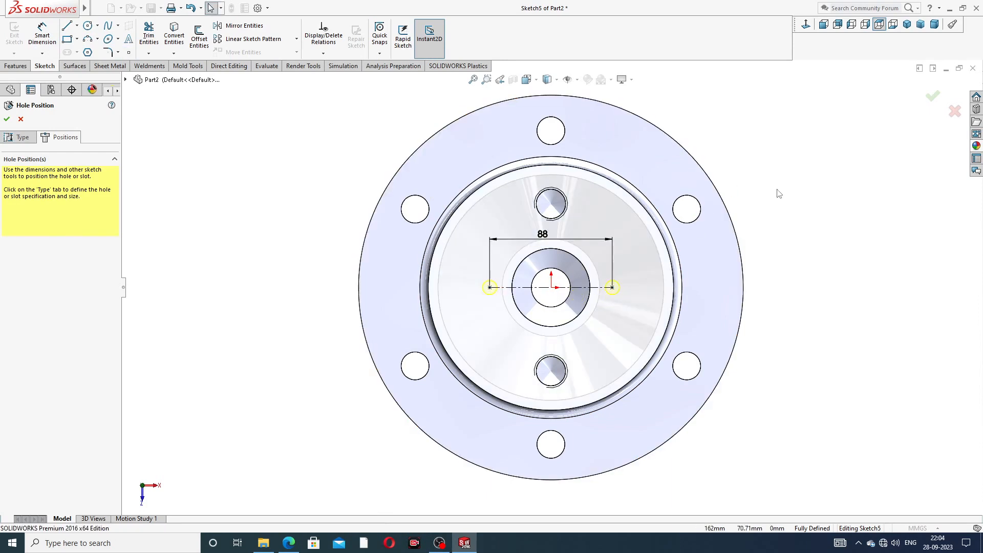
left_click(933, 97)
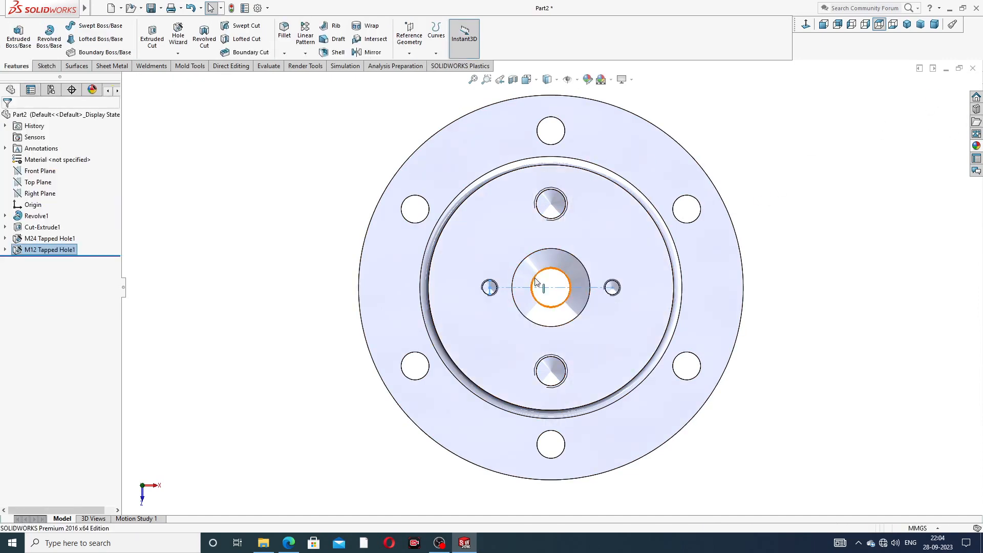
- Apply the polished brass metal appearance to the entire valve cover
scroll(535, 279, "down", 3)
left_click(844, 144)
middle_click_drag(560, 294, 544, 233)
scroll(584, 217, "up", 4)
scroll(502, 274, "down", 10)
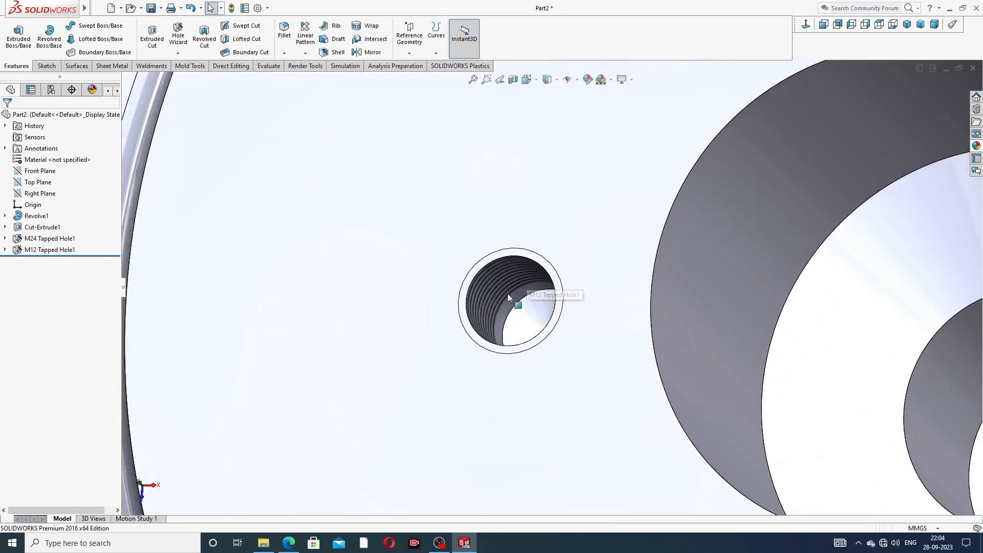
scroll(666, 248, "up", 10)
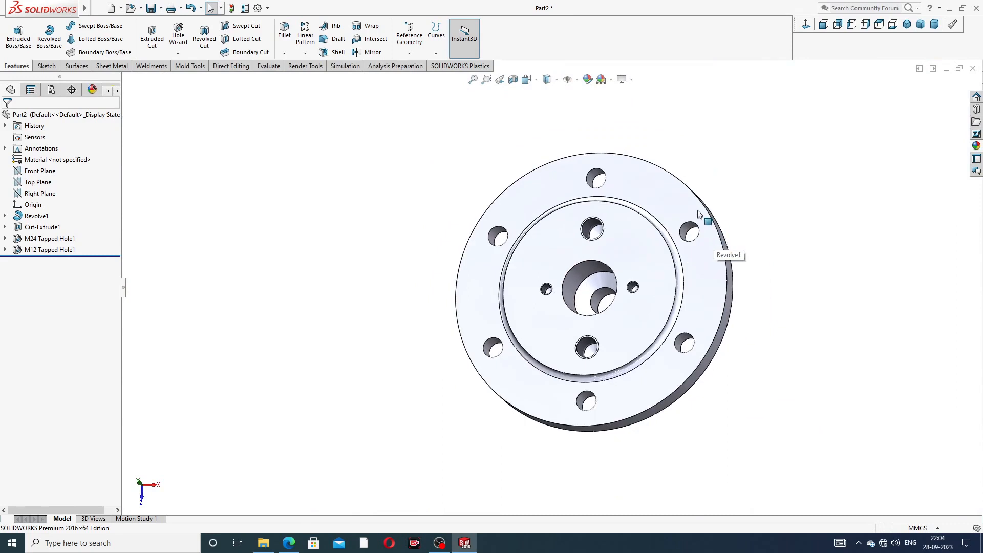
left_click(976, 146)
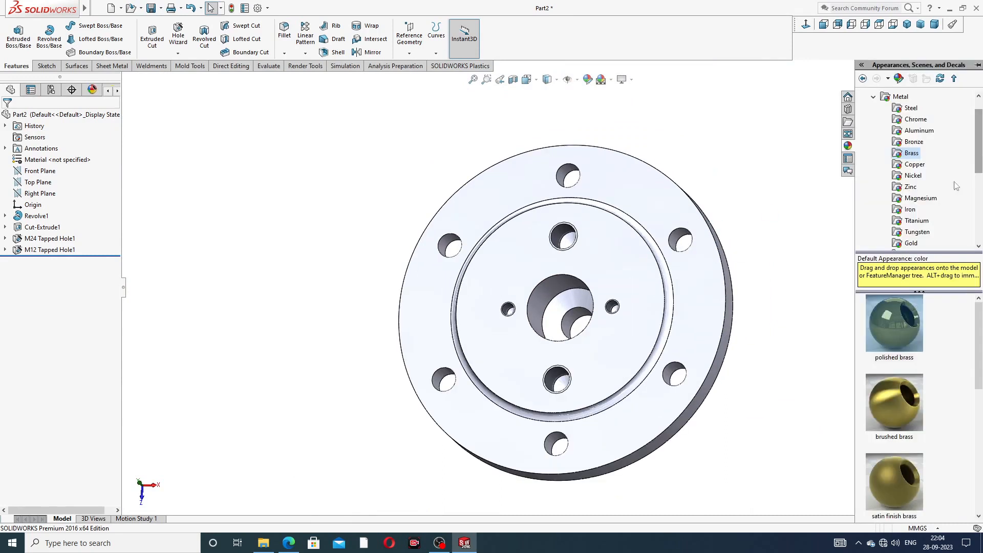
double_click(892, 324)
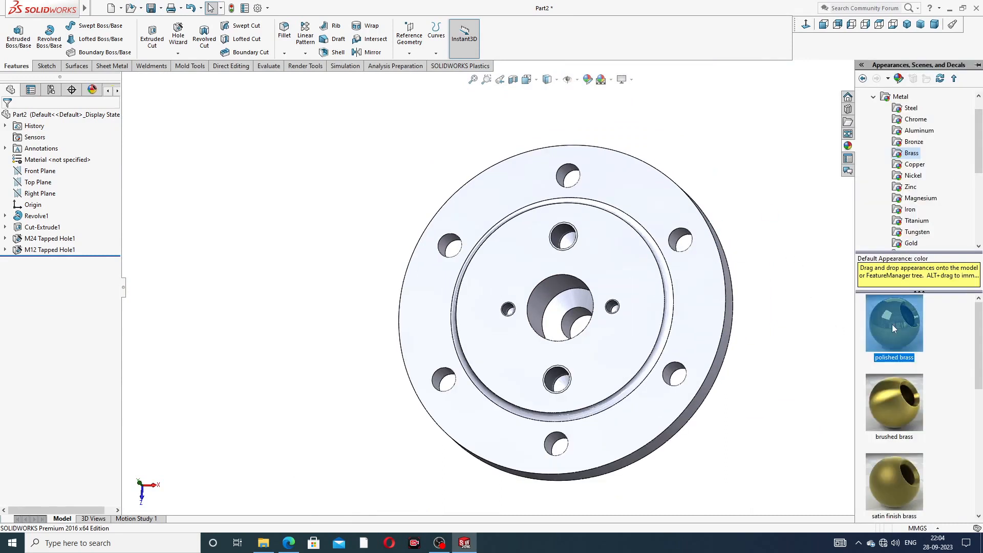
middle_click_drag(740, 291, 680, 290)
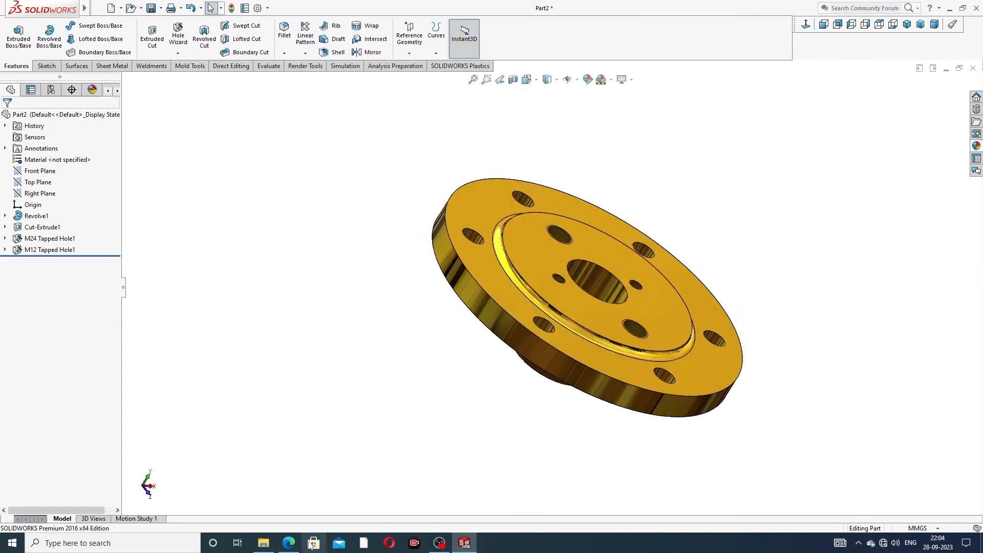
- Compare the finished cover in isometric view with the Part-10 valve cover reference drawing in the browser
left_click(289, 544)
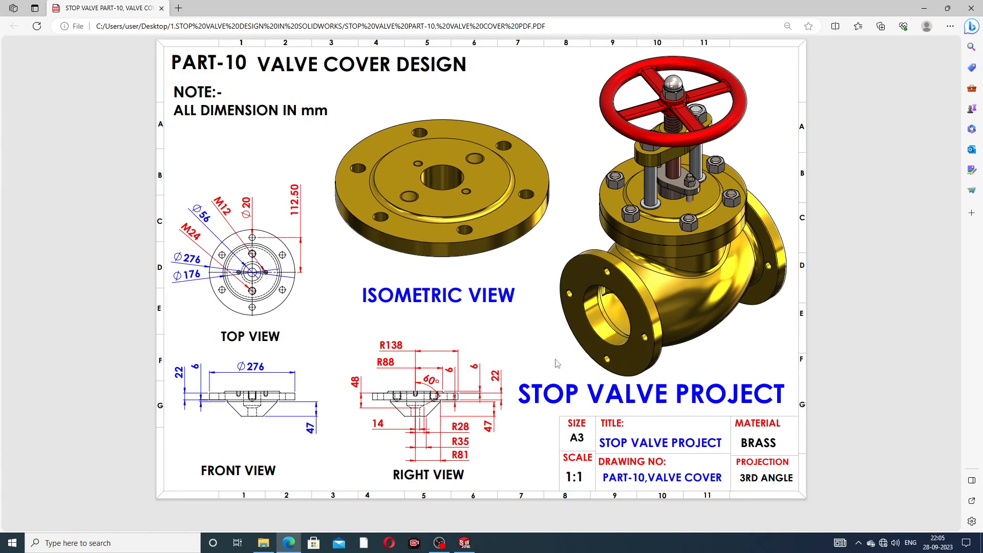
left_click(464, 544)
middle_click_drag(650, 307, 598, 302)
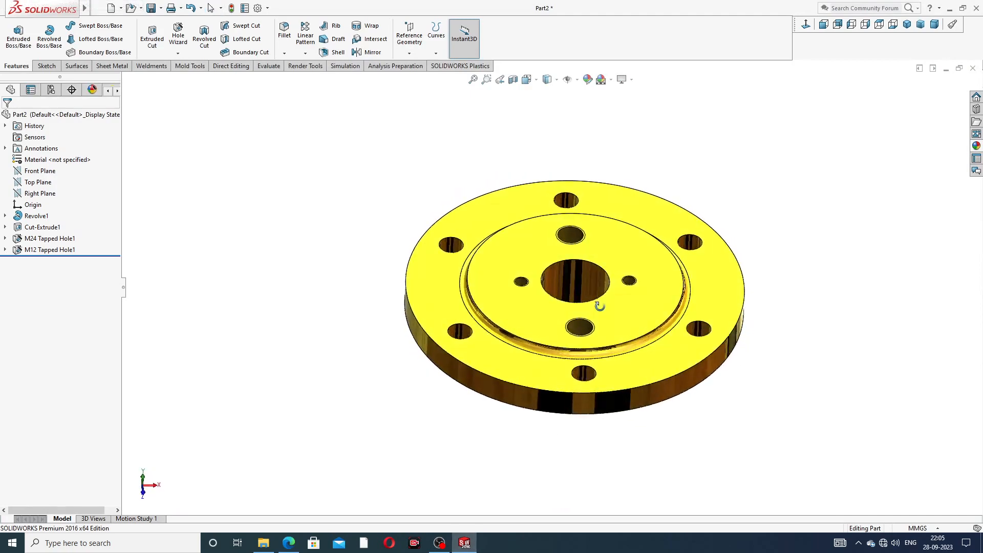
left_click(906, 24)
scroll(553, 226, "down", 3)
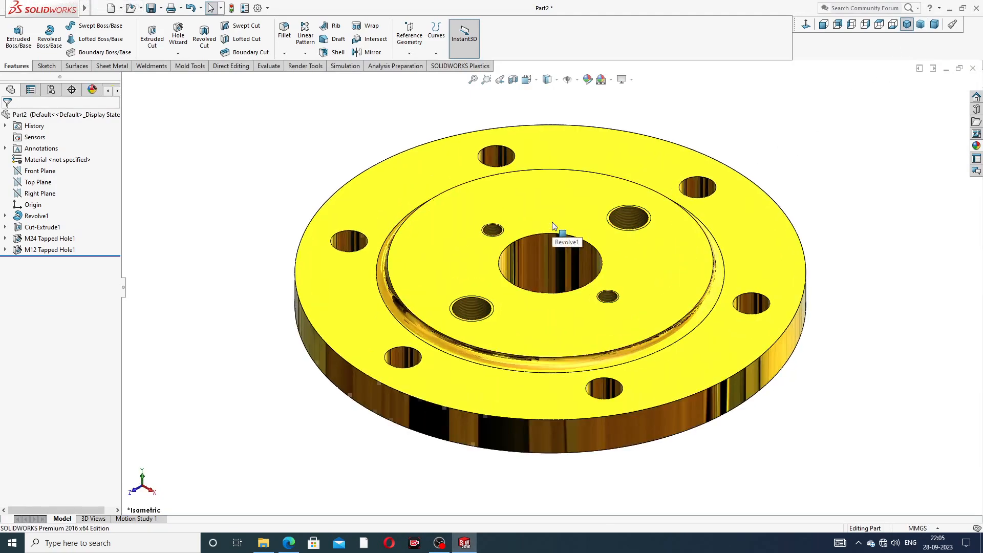
middle_click_drag(634, 319, 625, 401)
left_click(906, 25)
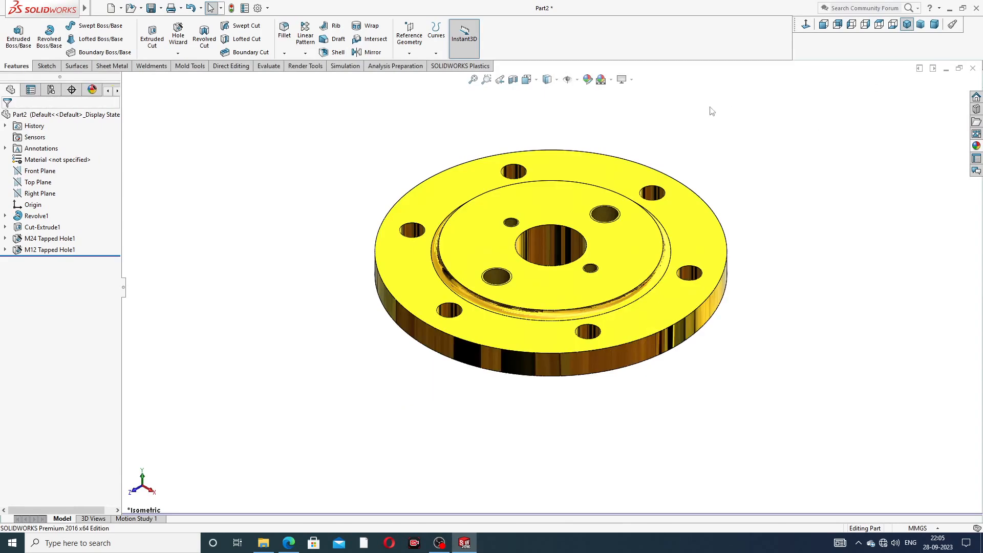
scroll(605, 193, "down", 2)
scroll(605, 195, "down", 2)
scroll(743, 197, "up", 2)
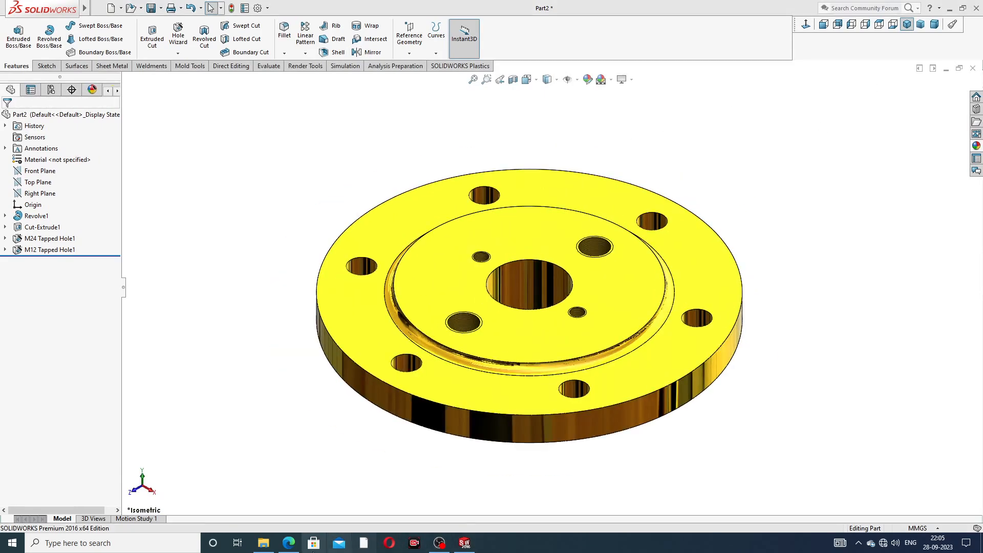
left_click(289, 543)
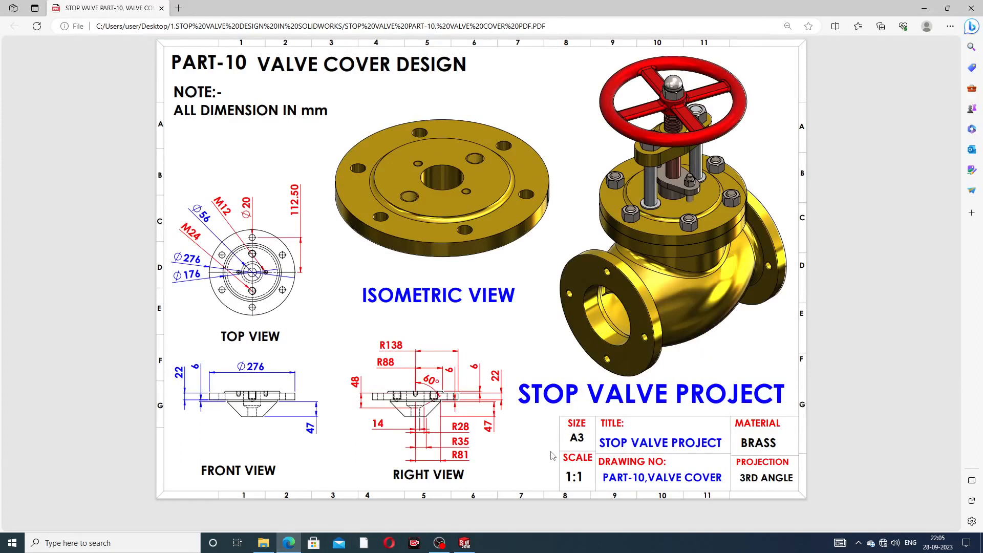
left_click(569, 549)
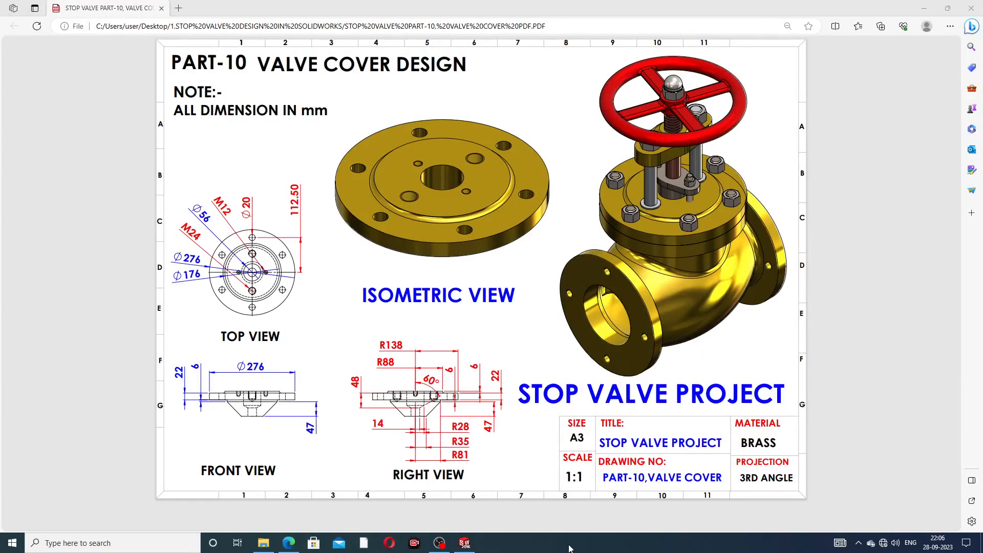
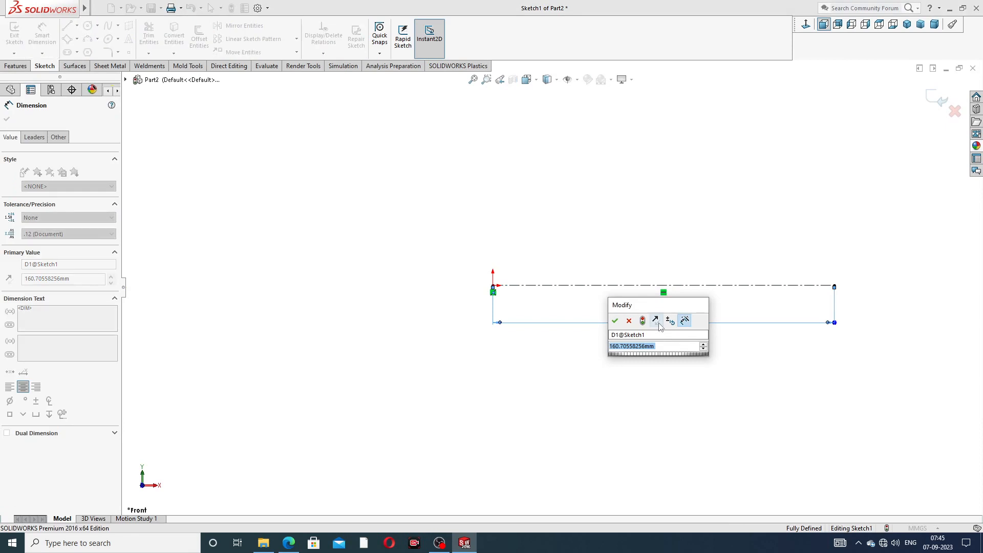
- Set the length of the horizontal centerline from the origin to 87 mm
type("87")
key("Return")
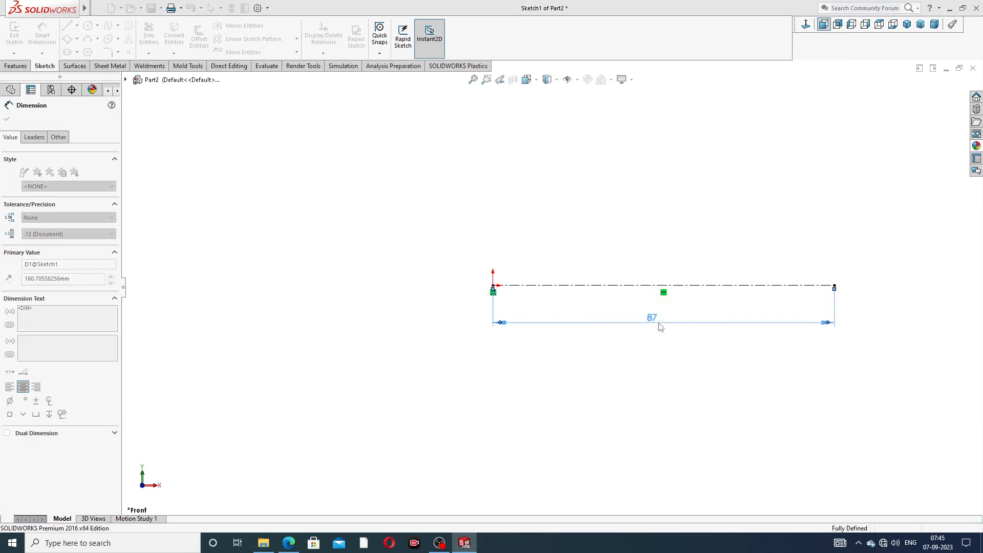
scroll(692, 190, "up", 3)
scroll(643, 270, "down", 5)
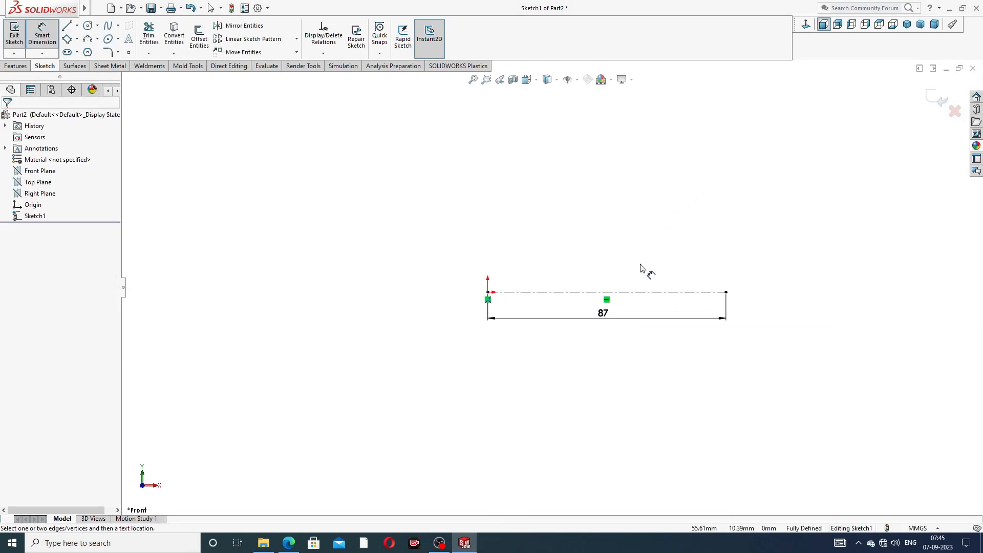
right_click(574, 195)
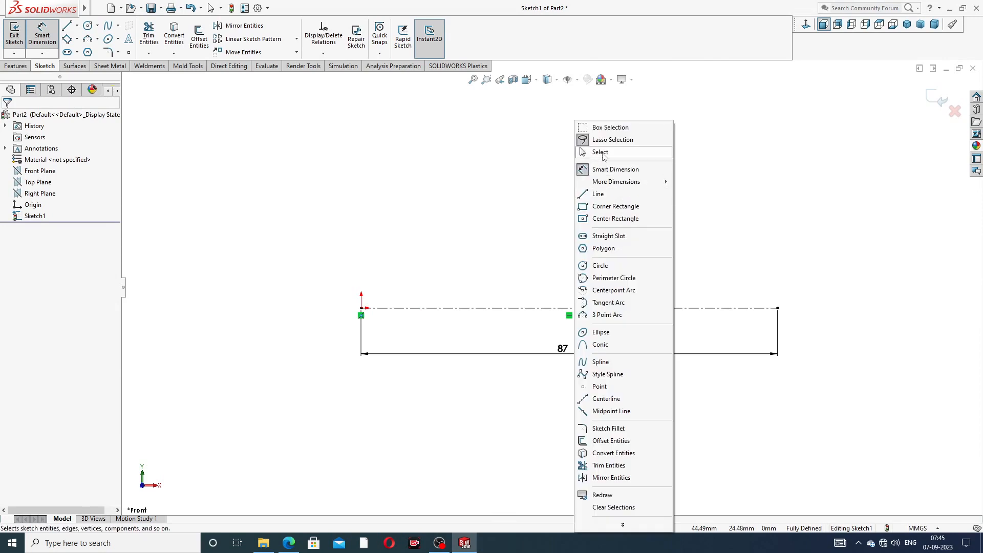
left_click(604, 152)
- Sketch a stepped profile from the centerline's far end: up about 4 mm, 9 mm toward the origin, up 3.3 mm, and 27 mm toward the origin
left_click(66, 26)
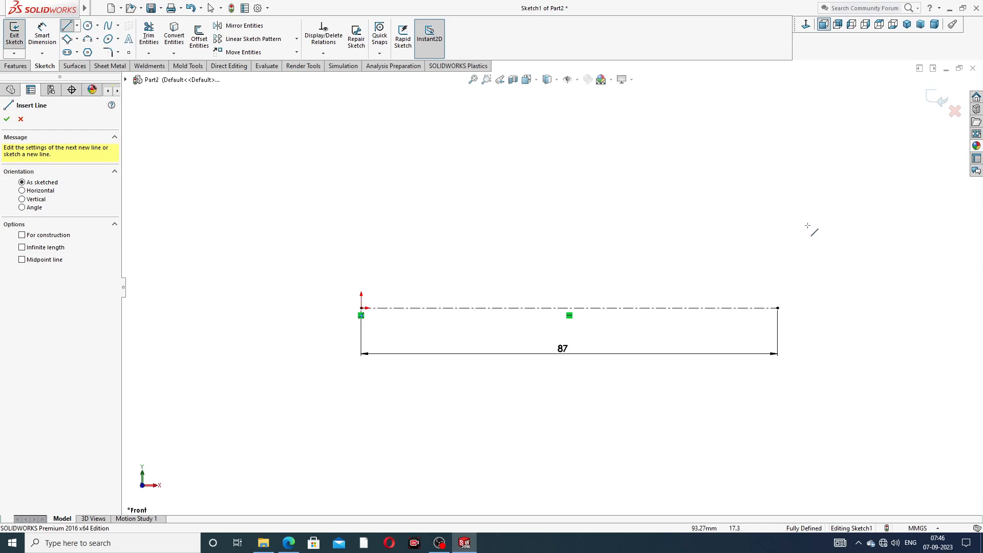
left_click(777, 307)
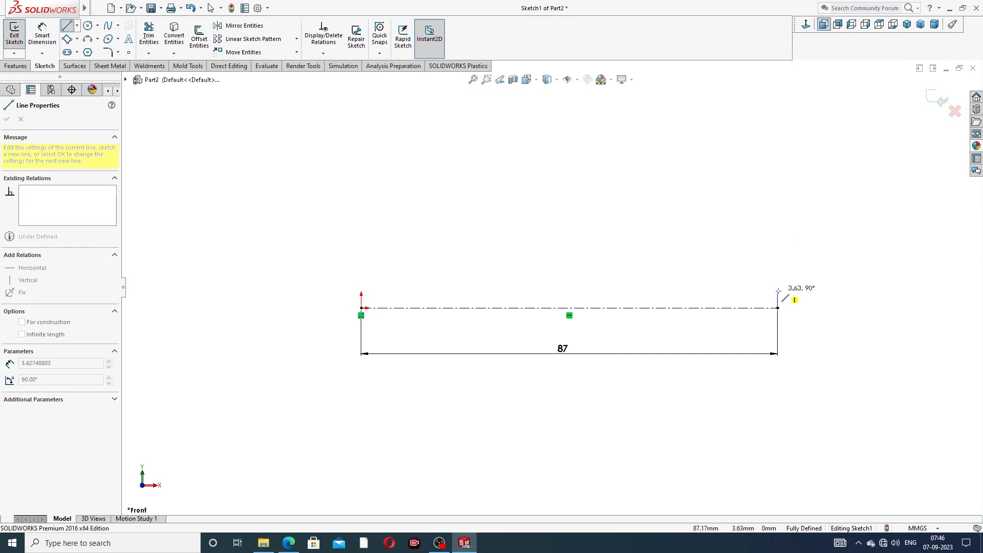
left_click(777, 289)
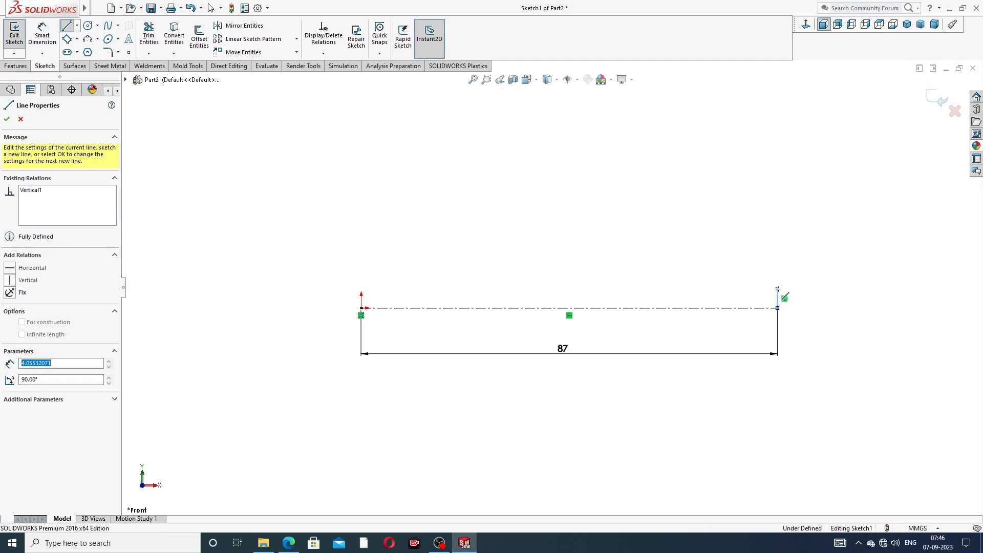
left_click(735, 289)
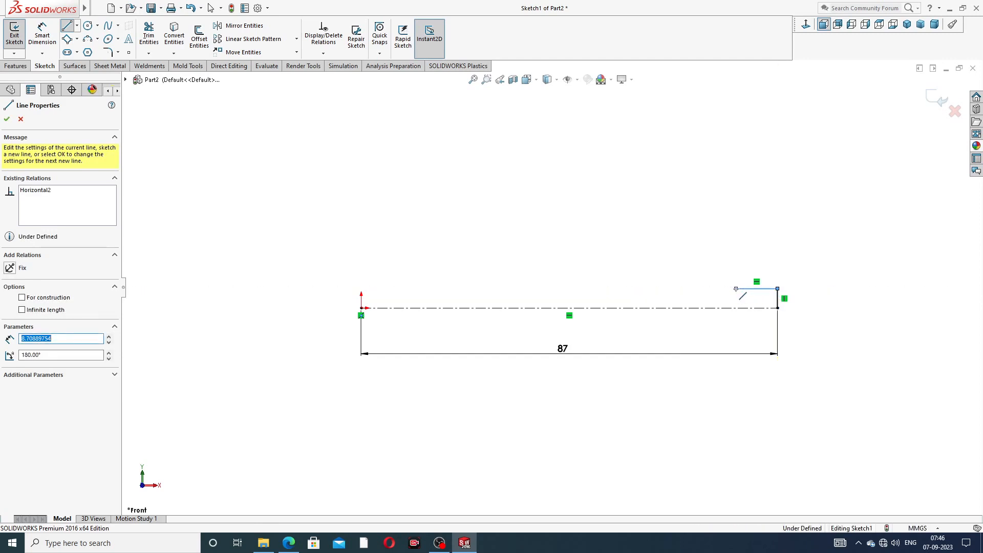
left_click(735, 273)
left_click(608, 273)
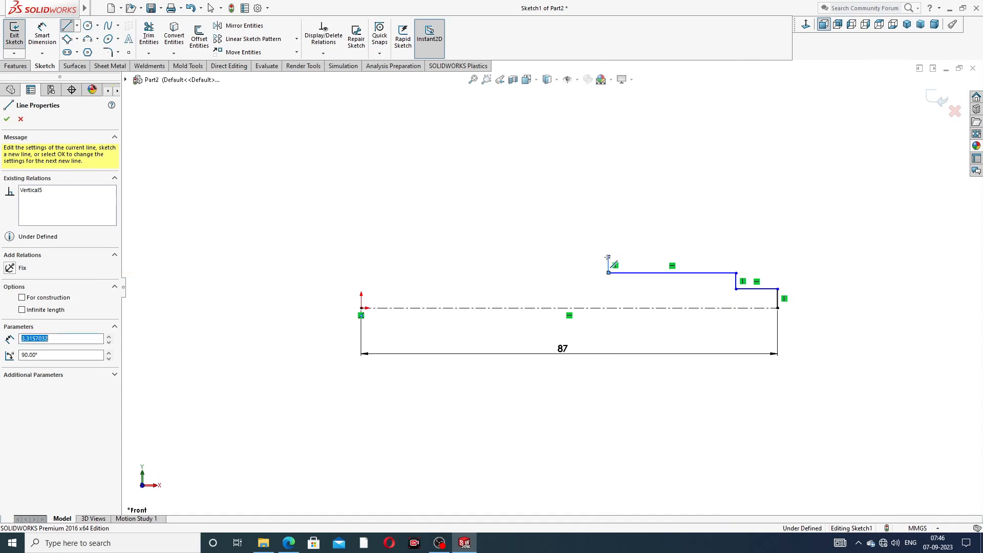
- Continue the profile with a raised collar about 3.3 mm high and 12 mm wide, followed by a horizontal line about 10 mm long
left_click(608, 257)
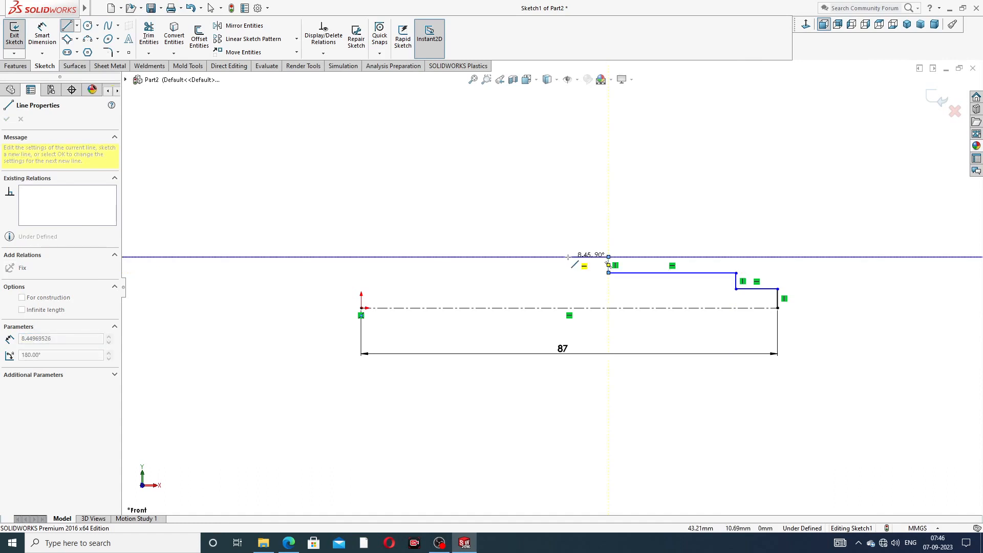
left_click(552, 256)
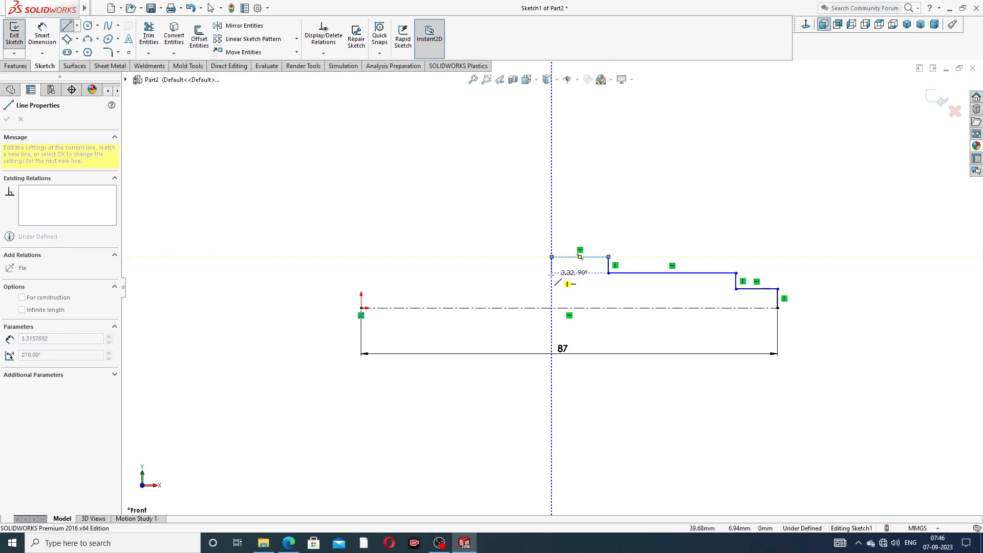
left_click(551, 273)
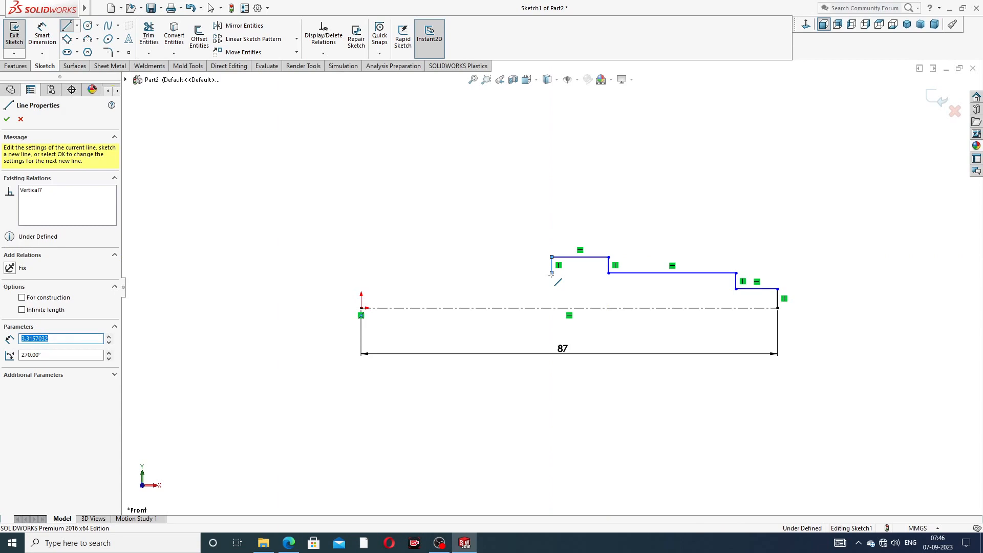
left_click(502, 273)
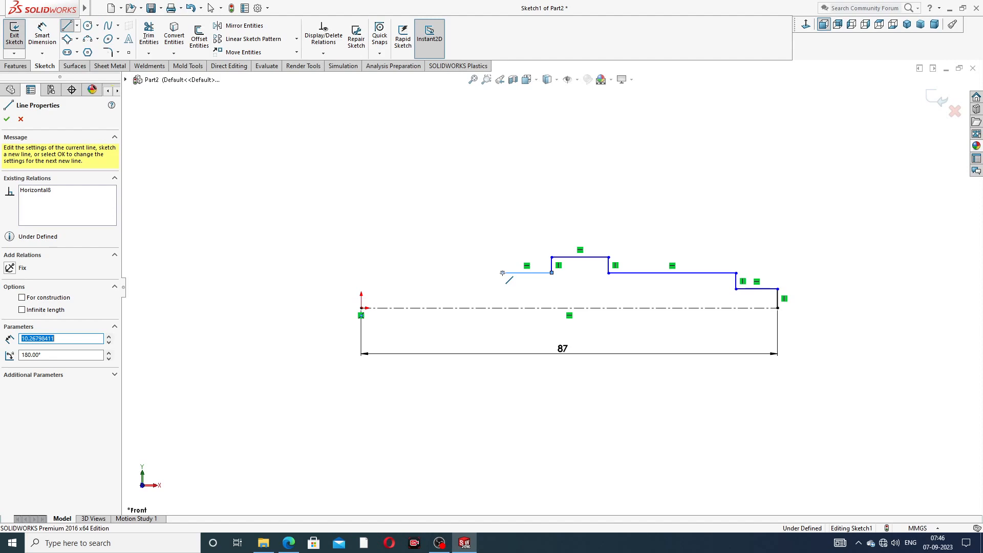
left_click(502, 272)
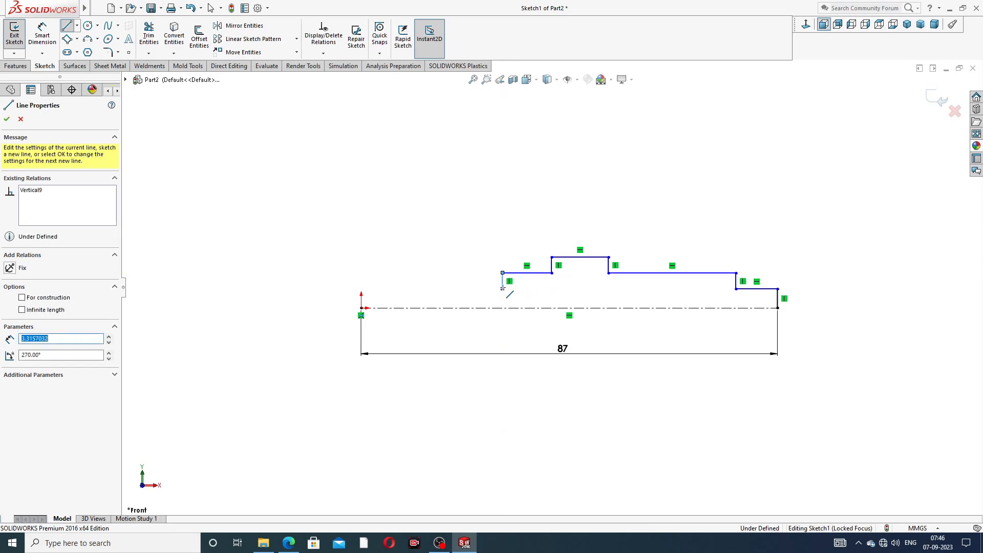
- Extend the profile toward the origin with a groove about 3.3 mm deep and 8 mm wide, ending in a horizontal line about 9 mm long
left_click(503, 288)
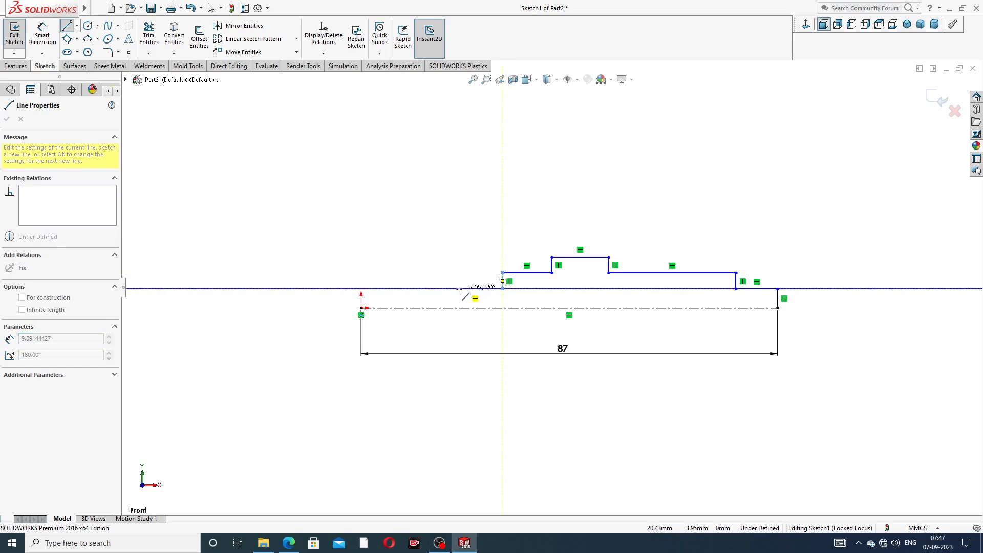
left_click(463, 288)
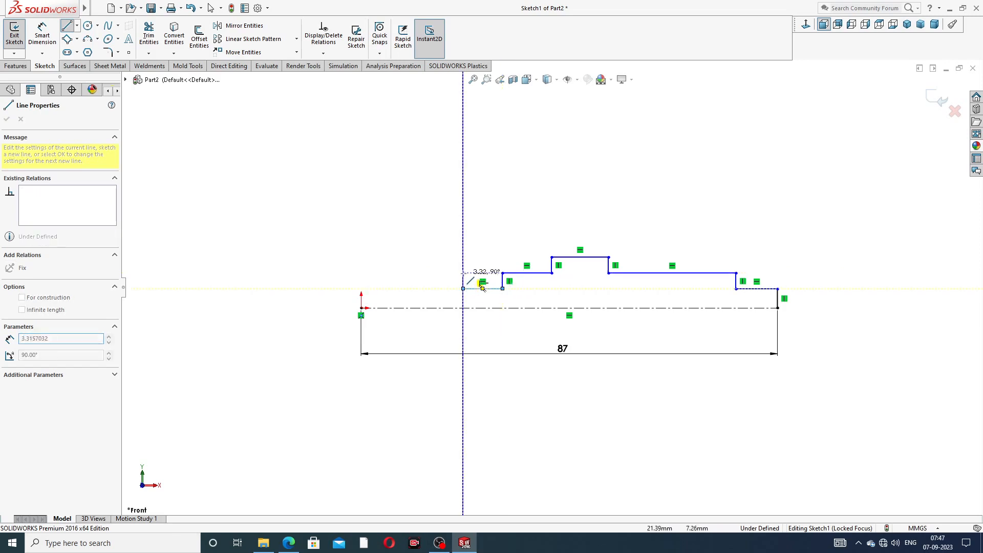
left_click(463, 272)
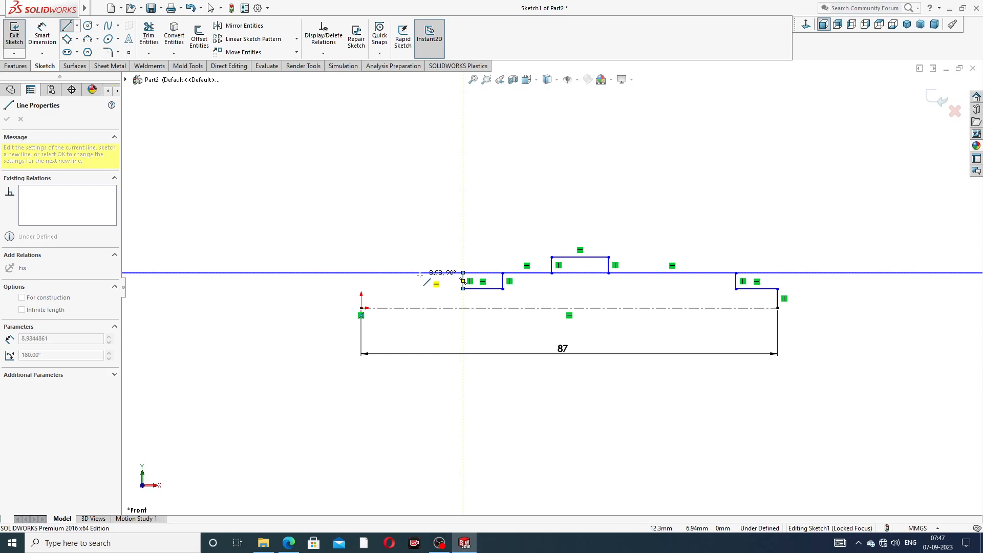
left_click(420, 272)
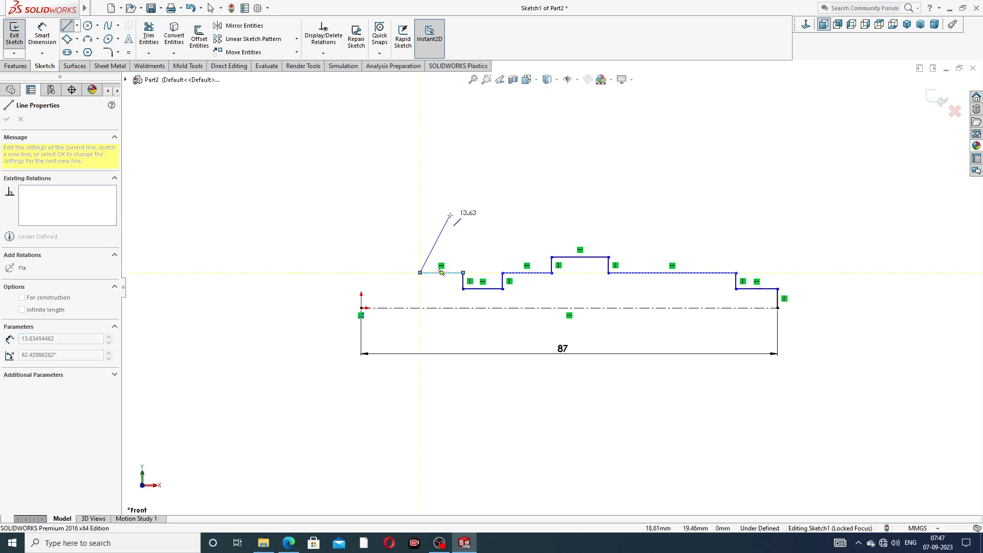
right_click(489, 220)
left_click(468, 221)
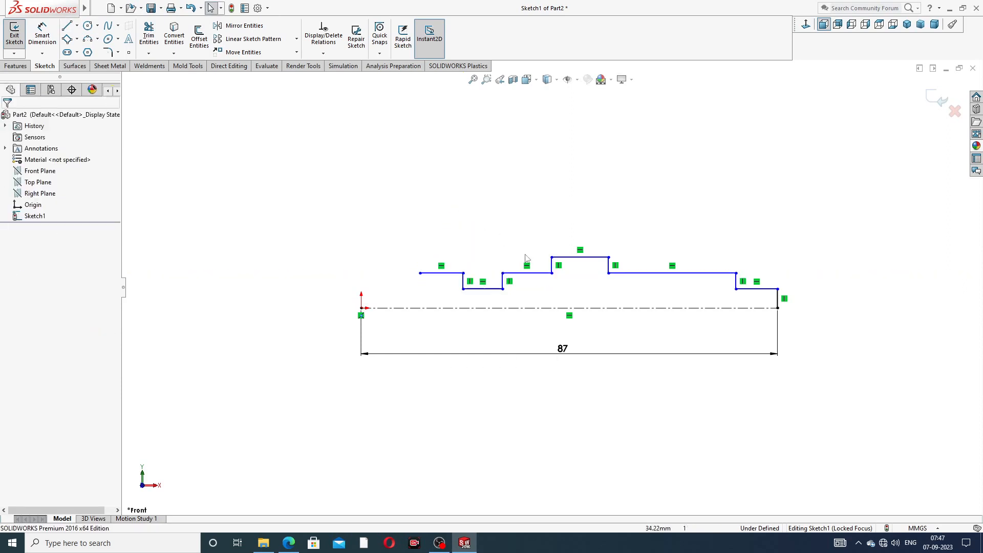
scroll(521, 267, "down", 1)
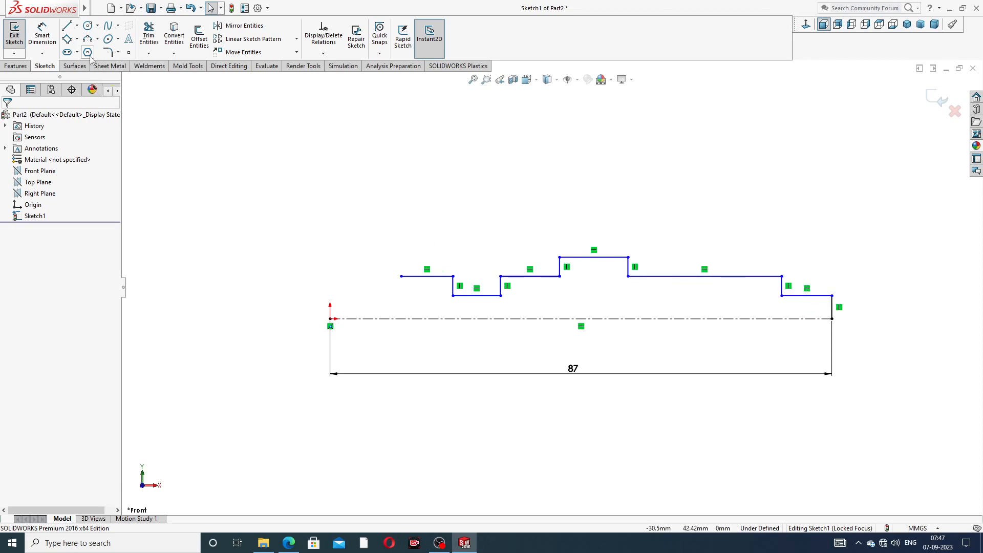
left_click(97, 39)
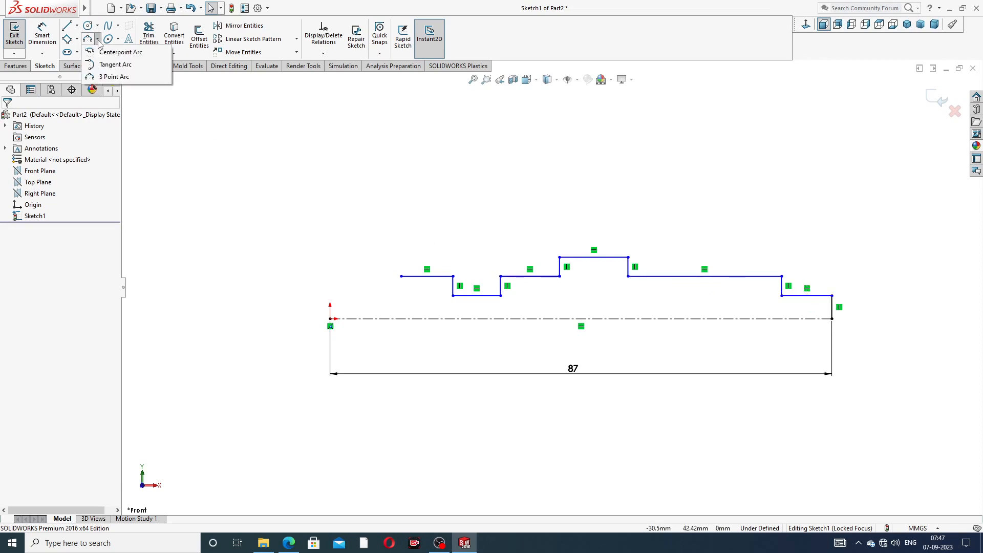
left_click(108, 77)
scroll(405, 279, "down", 3)
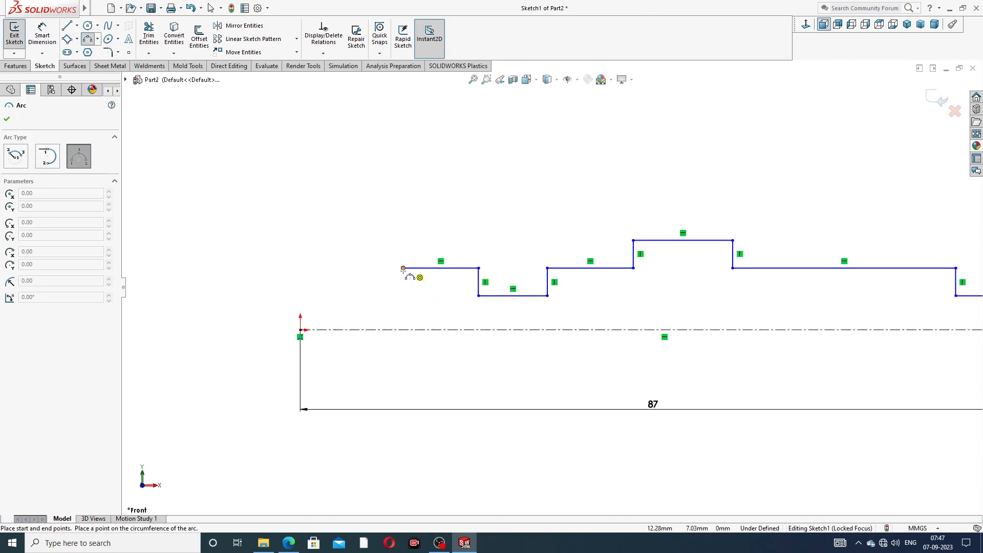
right_click(461, 199)
left_click(478, 204)
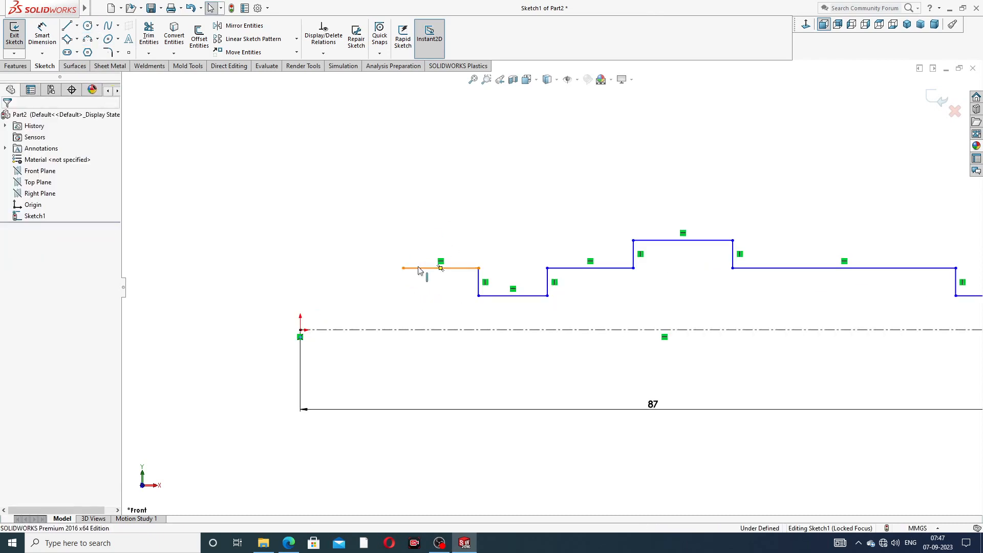
- Stretch the last horizontal line to about 15 mm and draw a three-point arc from its free end through the origin, radius about 9.5 mm
left_click_drag(404, 269, 353, 275)
left_click(368, 217)
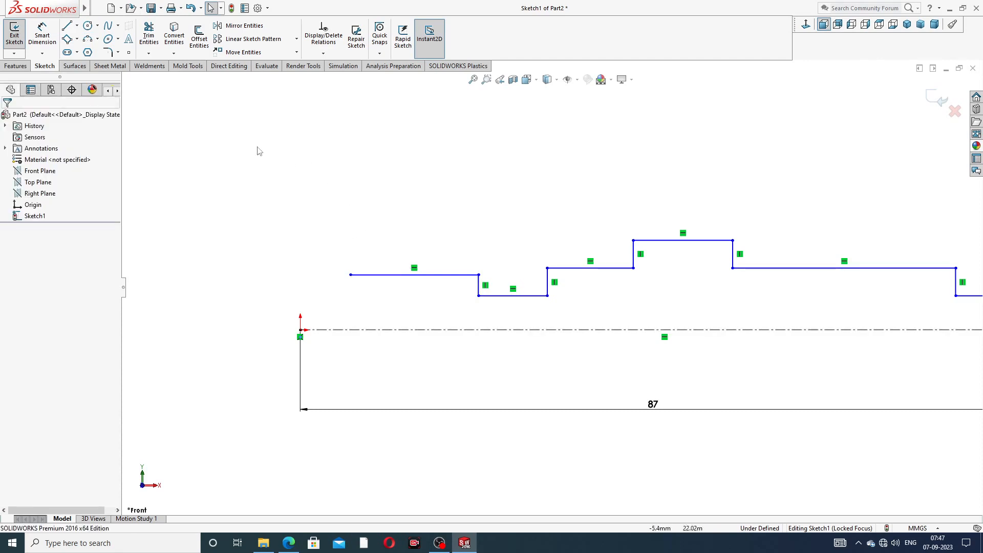
left_click(96, 41)
left_click(110, 77)
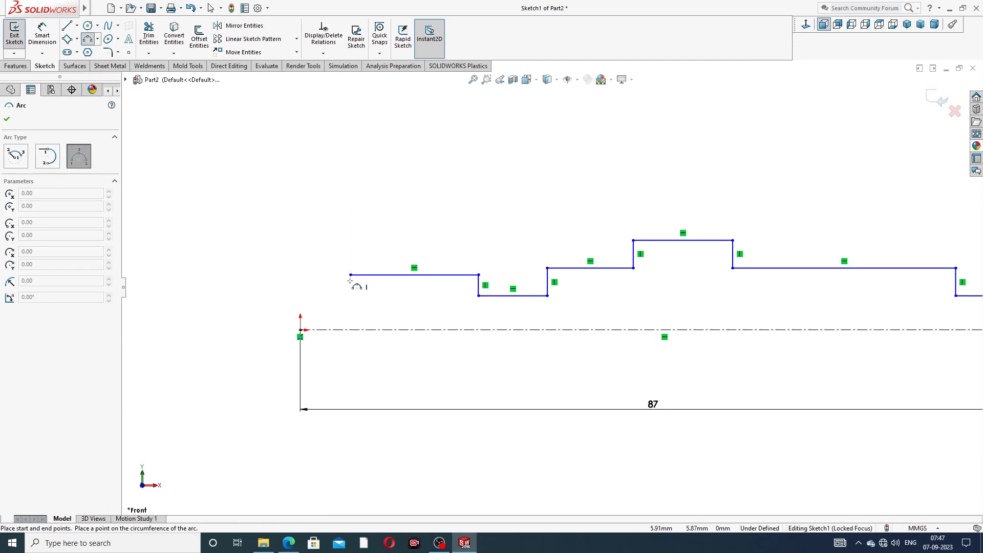
left_click(351, 275)
left_click(350, 424)
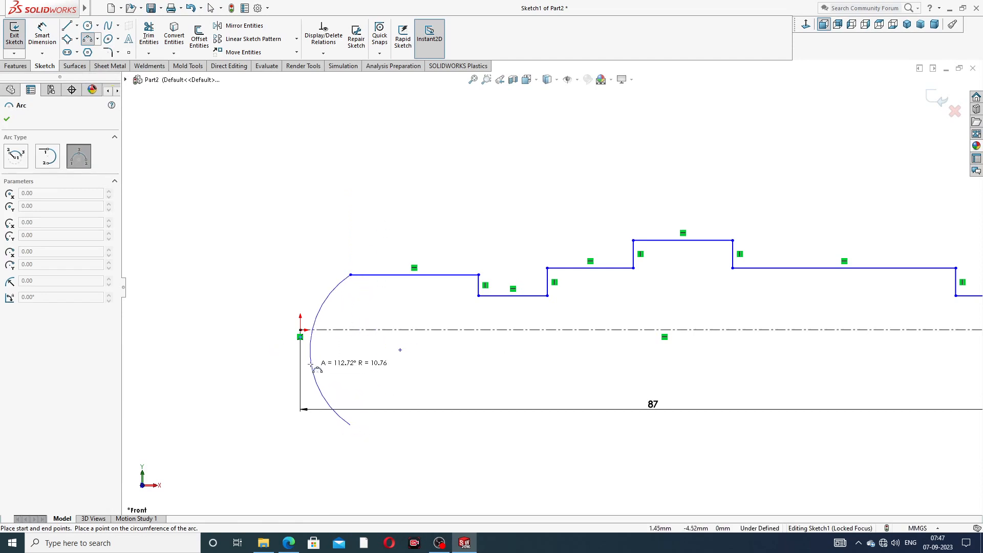
left_click(300, 333)
right_click(454, 212)
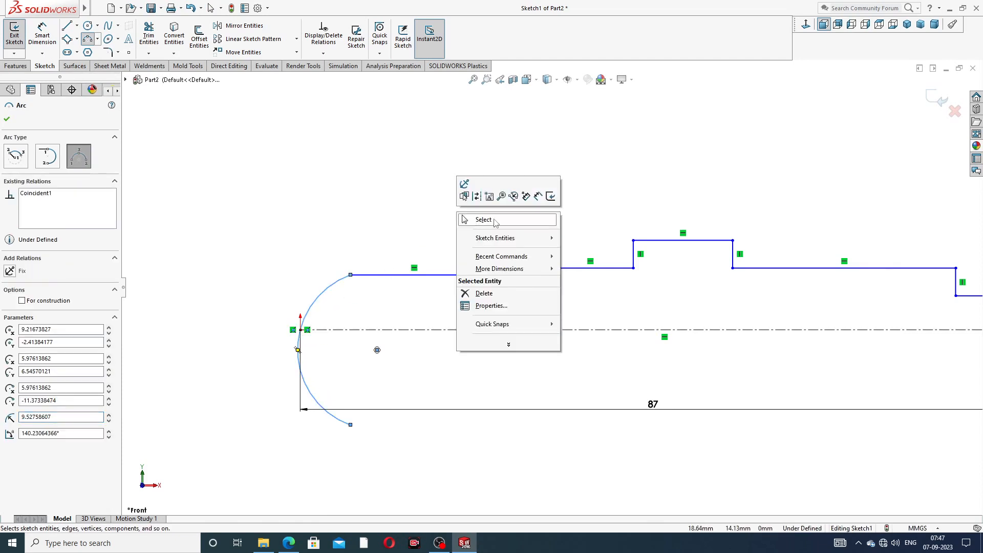
left_click(495, 220)
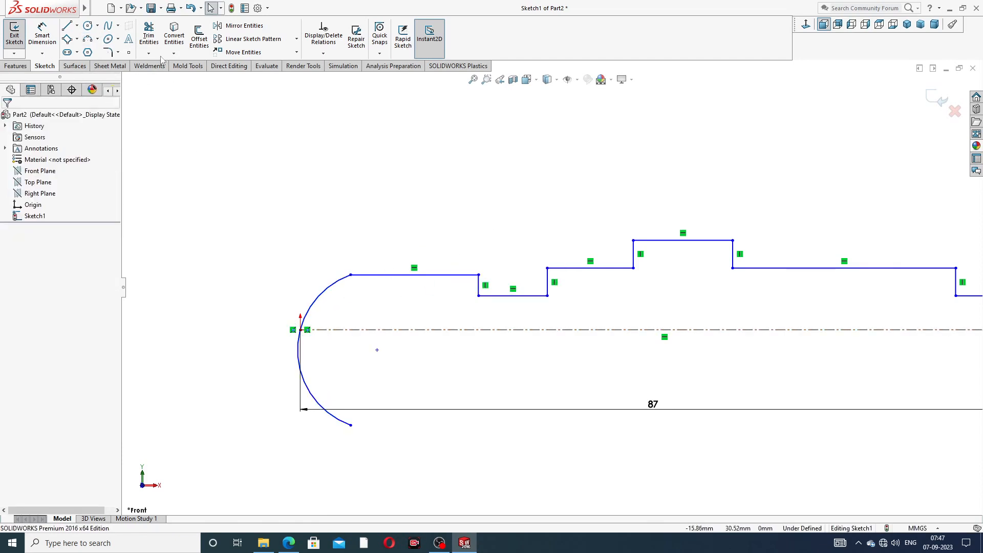
- Trim away the portion of the arc below the centerline
left_click(148, 35)
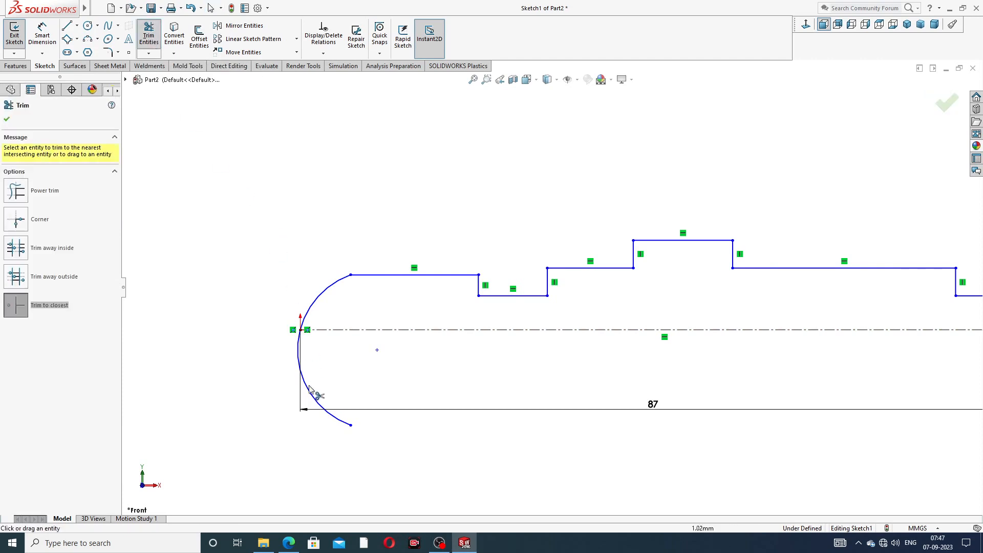
left_click(318, 401)
right_click(333, 221)
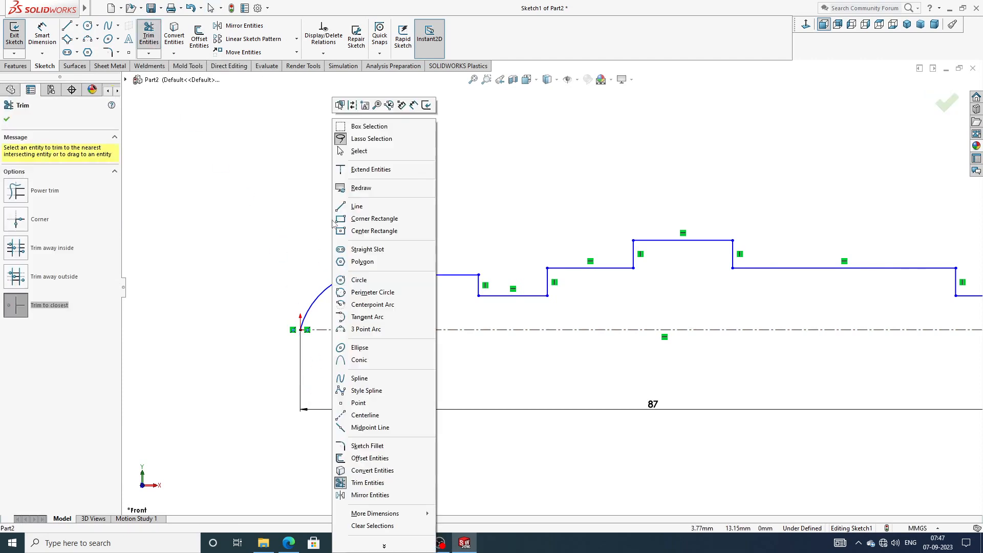
left_click(359, 151)
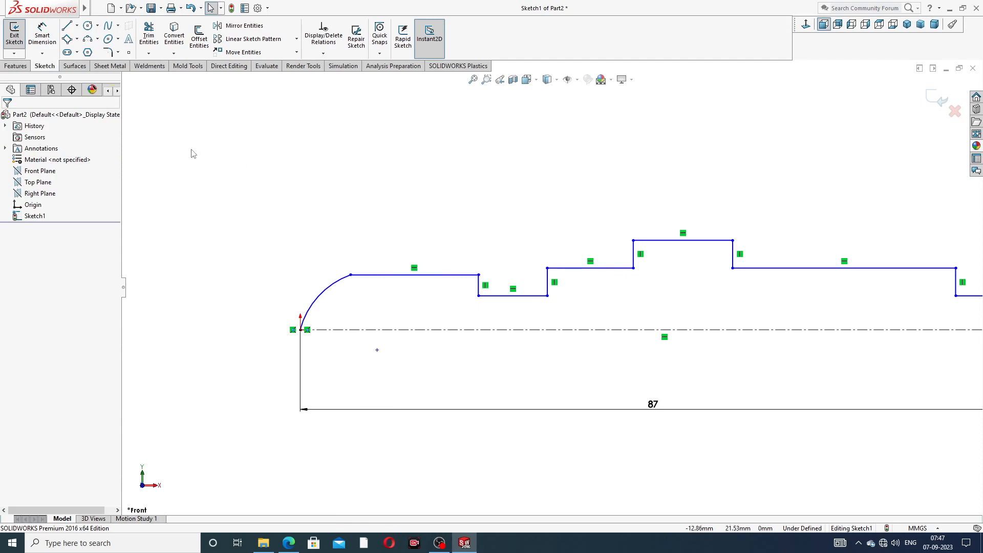
- Dimension the short vertical line at the profile's far end to 3 mm
scroll(771, 329, "up", 4)
scroll(748, 338, "down", 2)
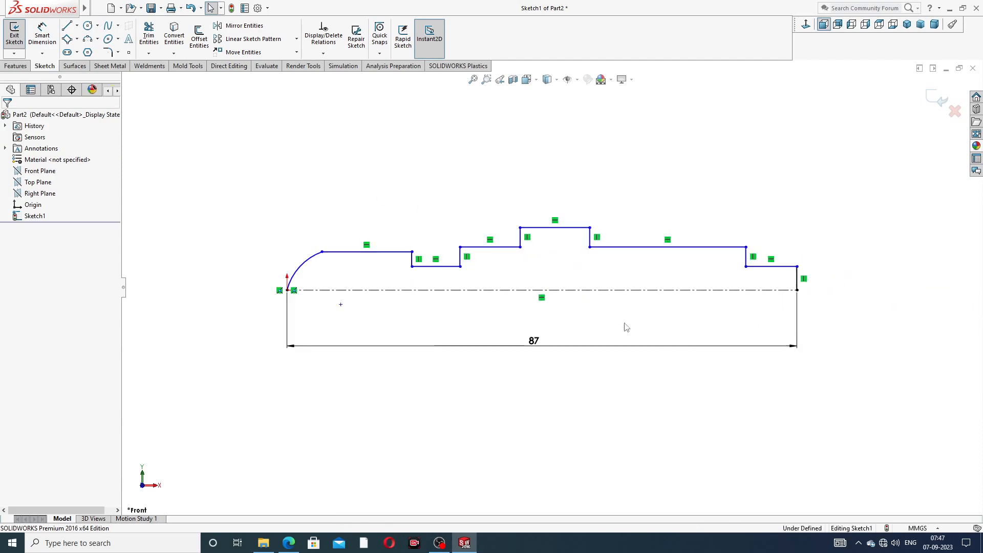
left_click(44, 37)
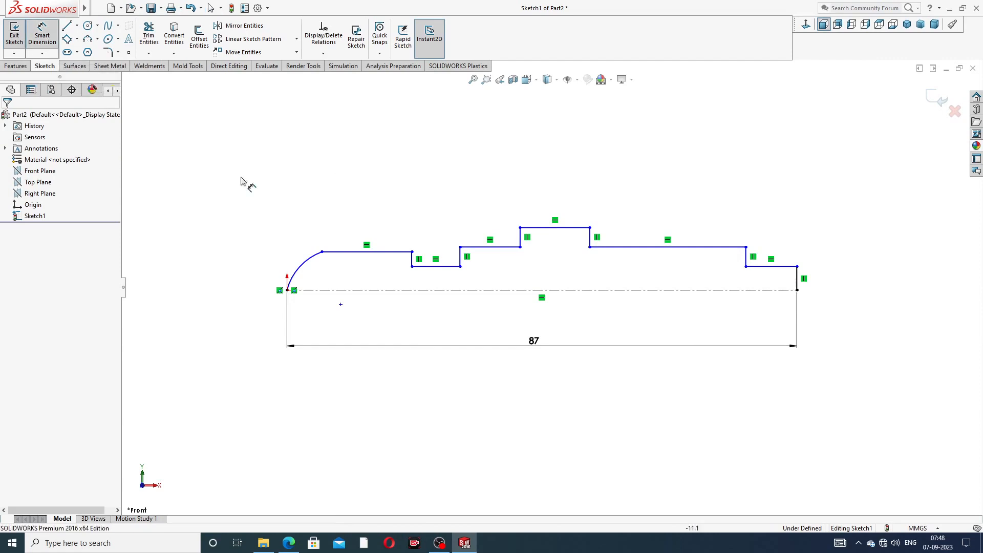
scroll(796, 291, "down", 2)
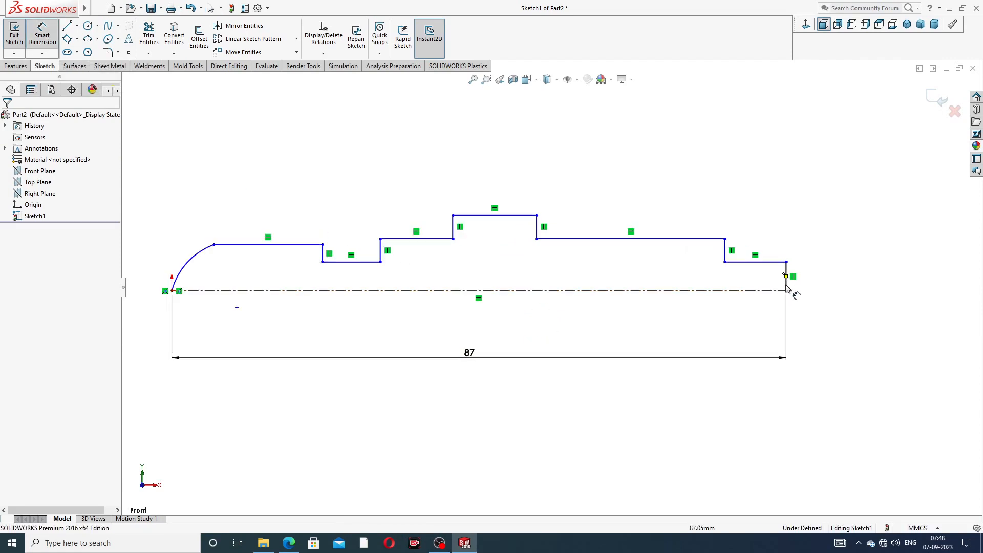
left_click(786, 279)
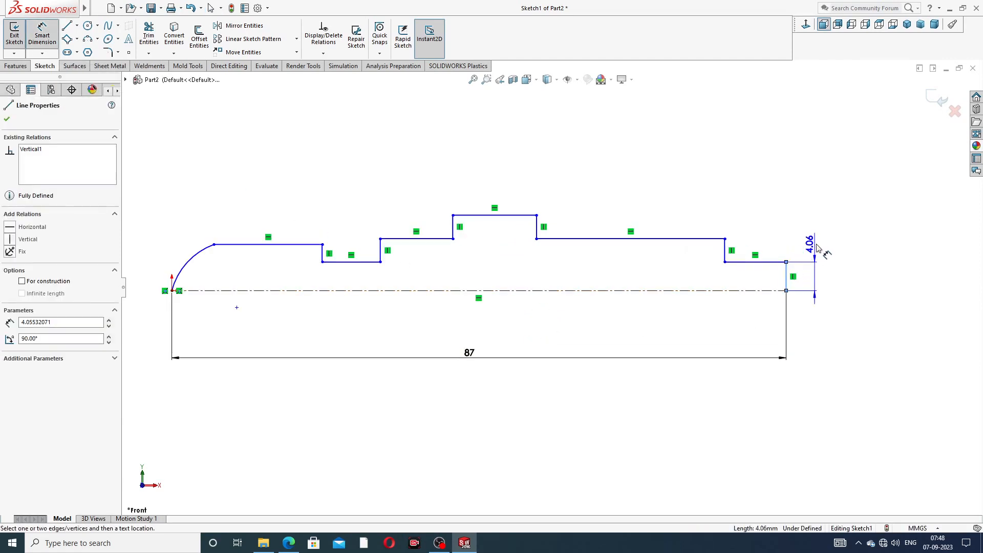
left_click(824, 279)
key("Return")
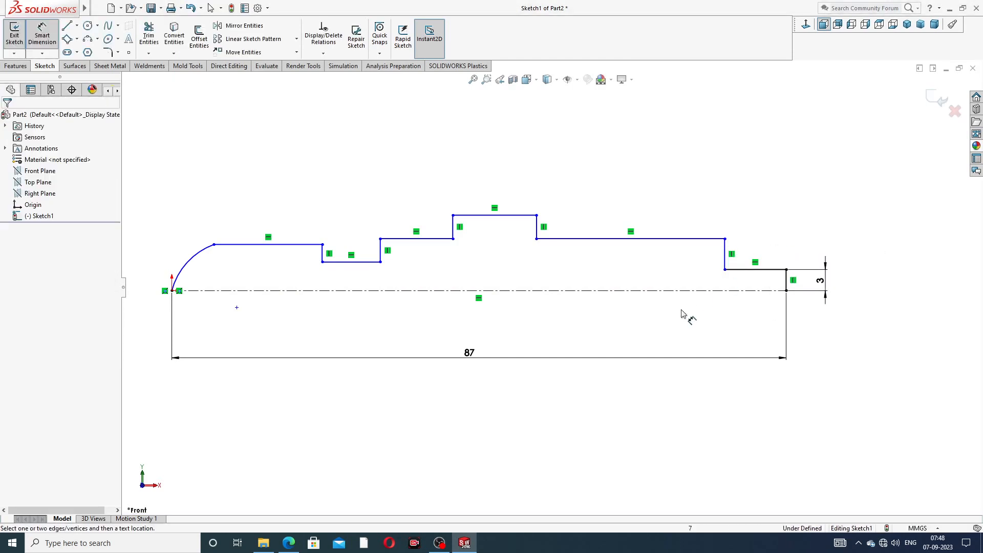
- Consult the Part-05 spindle drawing in the browser and dimension the horizontal line of the profile's far-end step to 11 mm
left_click(288, 543)
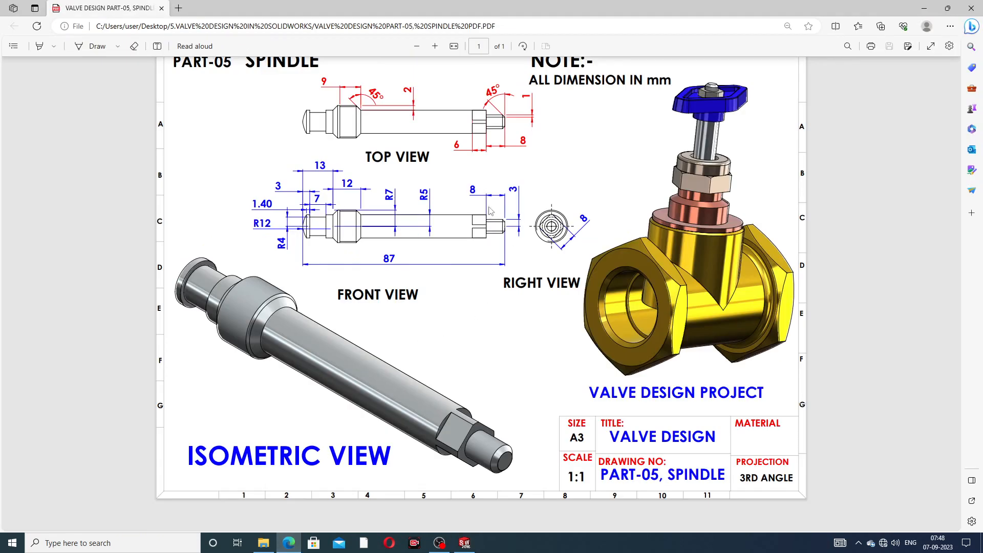
left_click(290, 542)
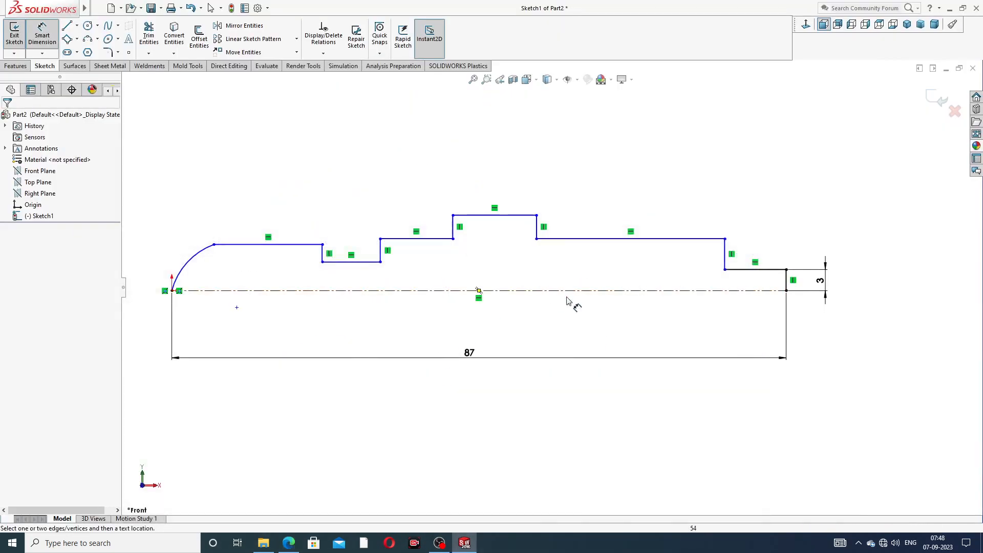
left_click(757, 269)
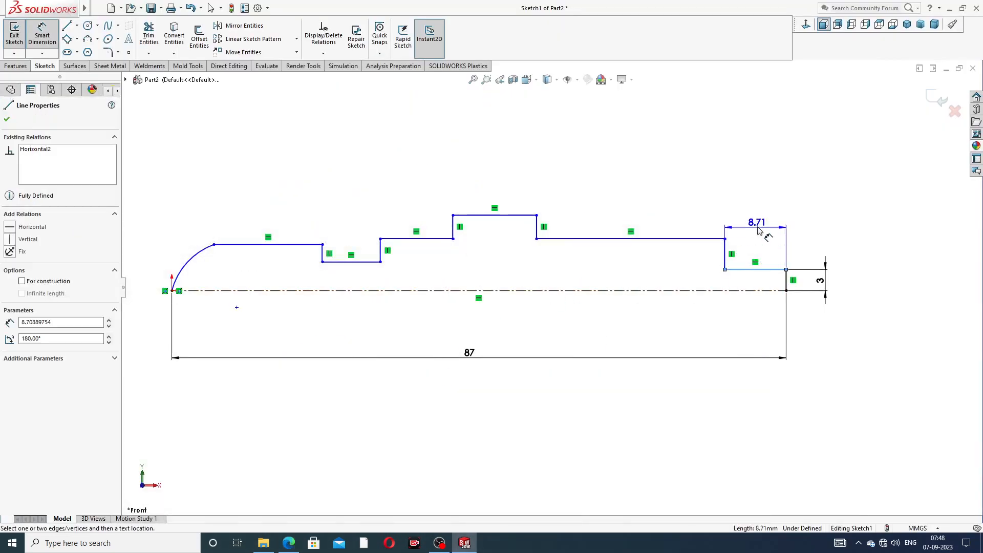
left_click(759, 230)
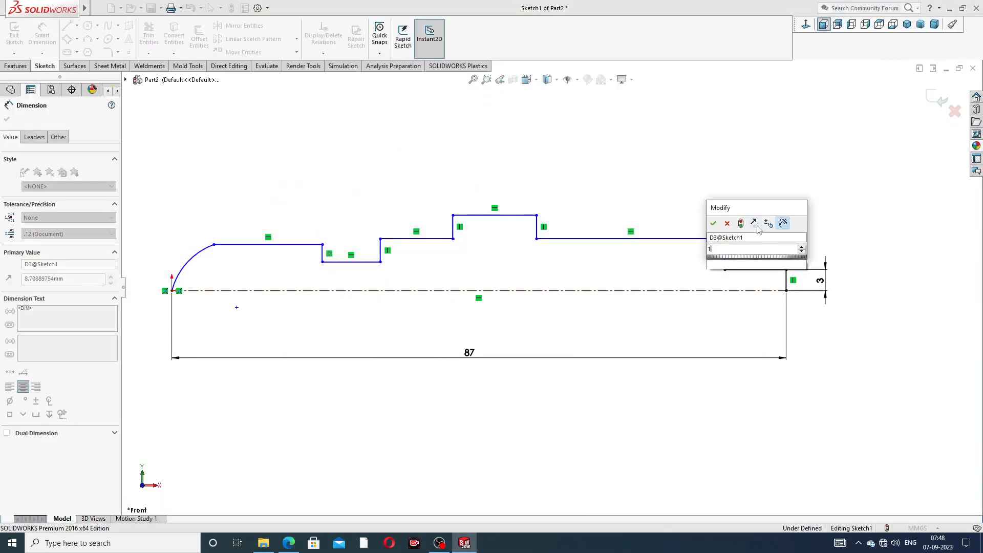
type("11")
key("Return")
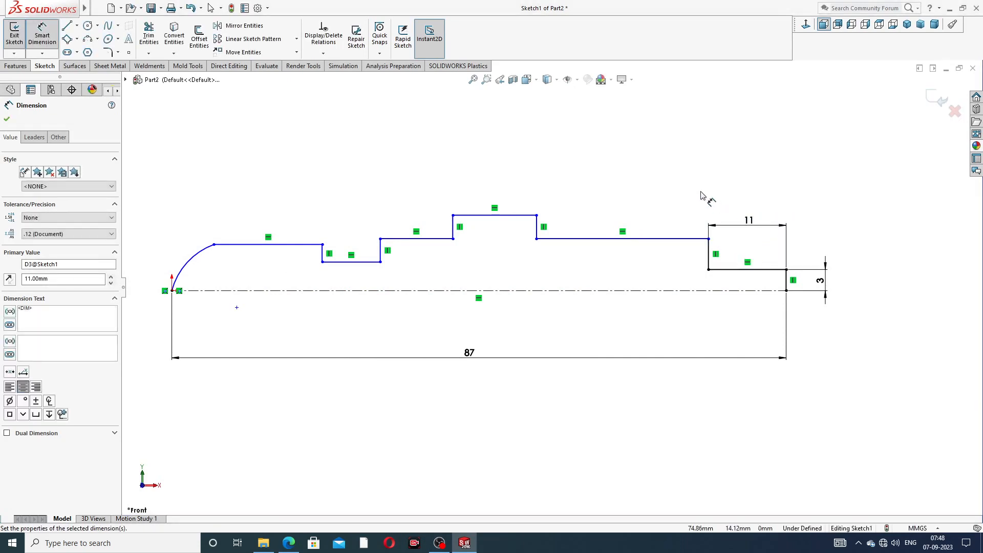
- Dimension the width of the raised collar to 12 mm
left_click(520, 215)
left_click(495, 197)
type("12")
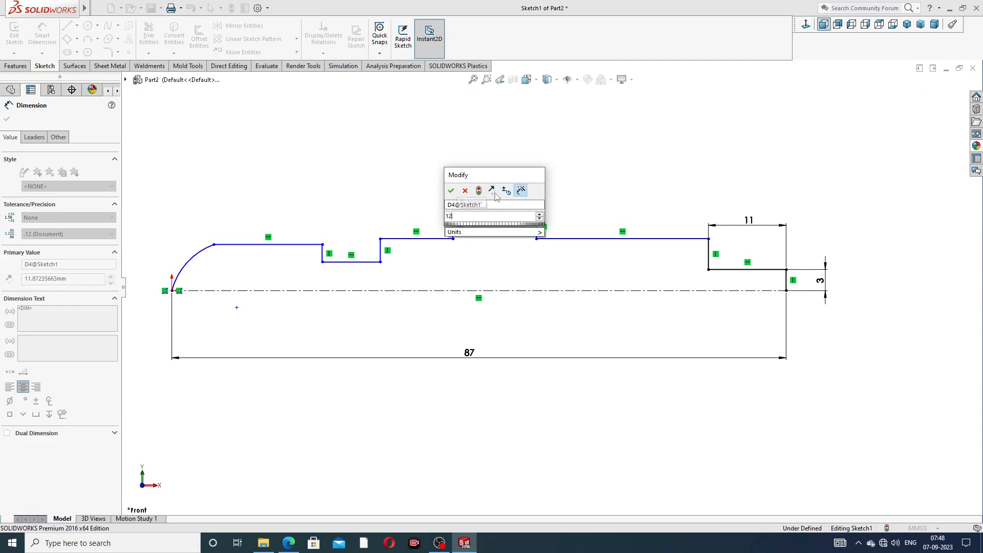
key("Return")
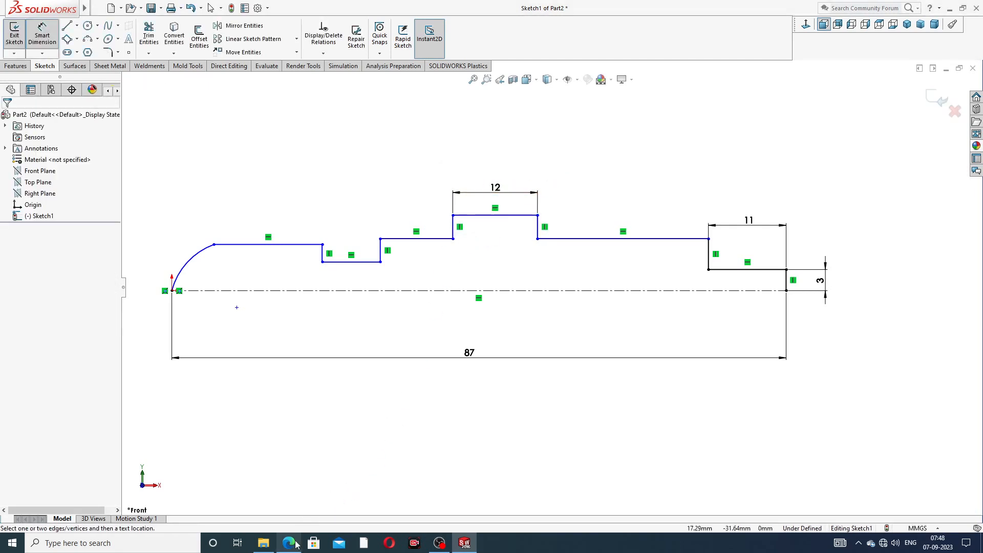
- Dimension the long horizontal line between the collar and the far-end step at 5 mm from the centerline
left_click(624, 239)
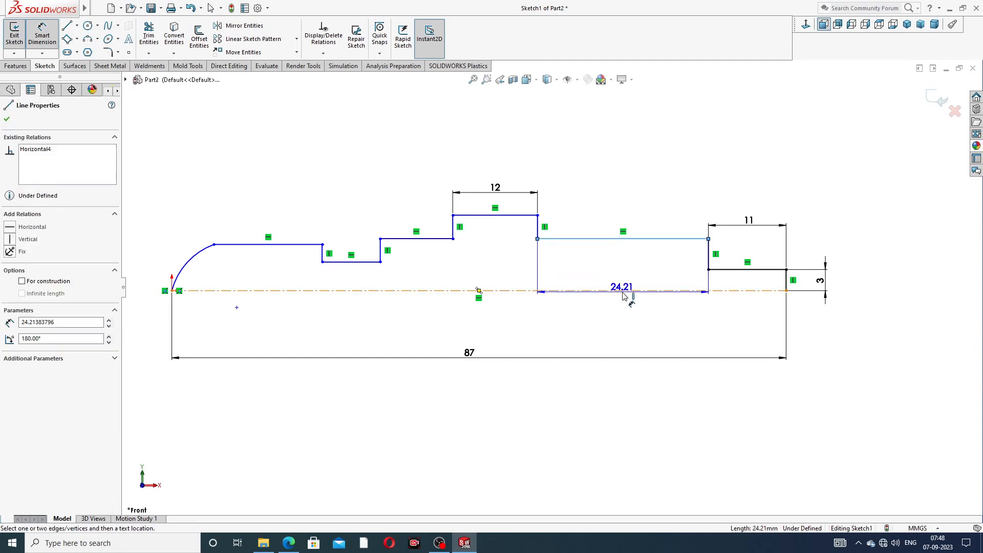
left_click(623, 291)
left_click(624, 272)
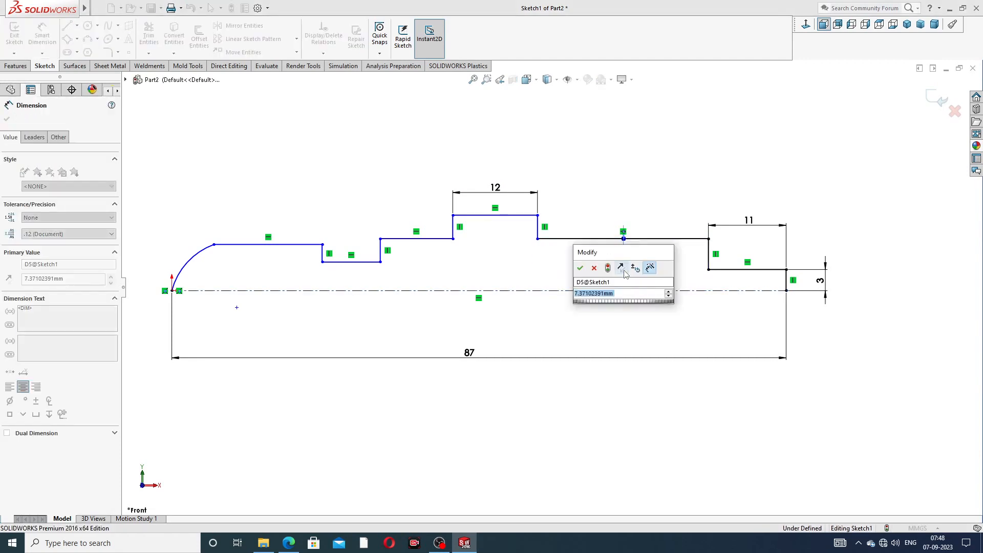
type("5")
key("Return")
key("Escape")
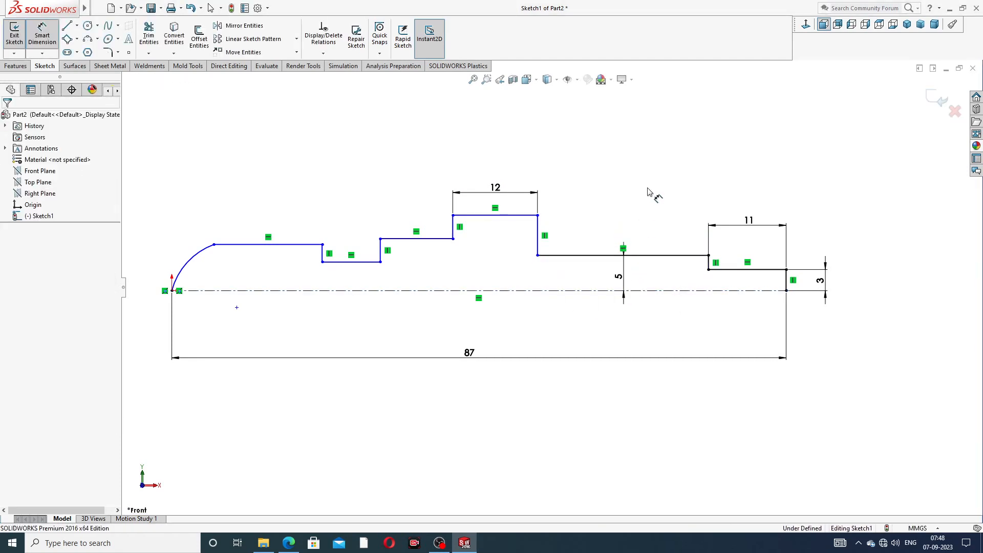
- Dimension the collar's top line at 7 mm from the centerline
left_click(527, 215)
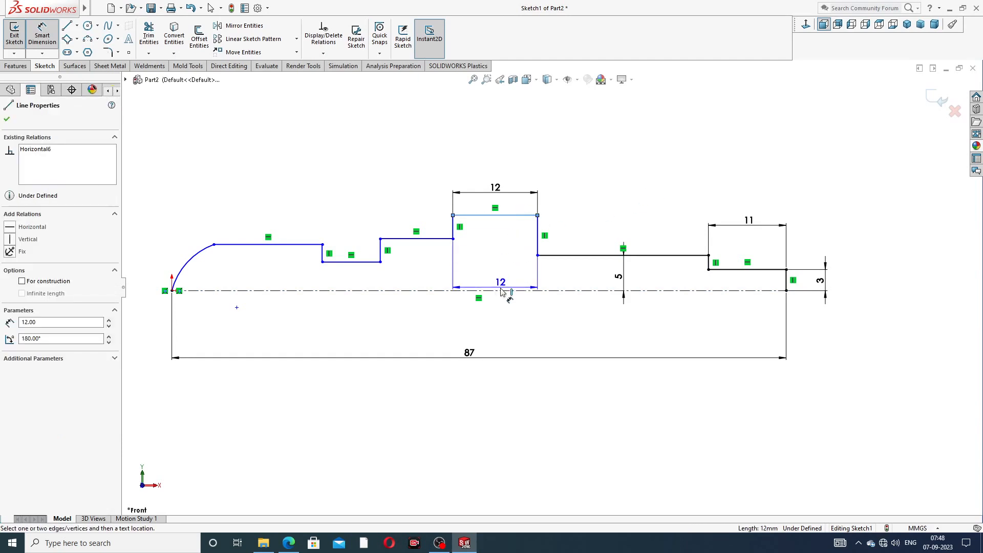
left_click(501, 291)
left_click(498, 263)
type("7")
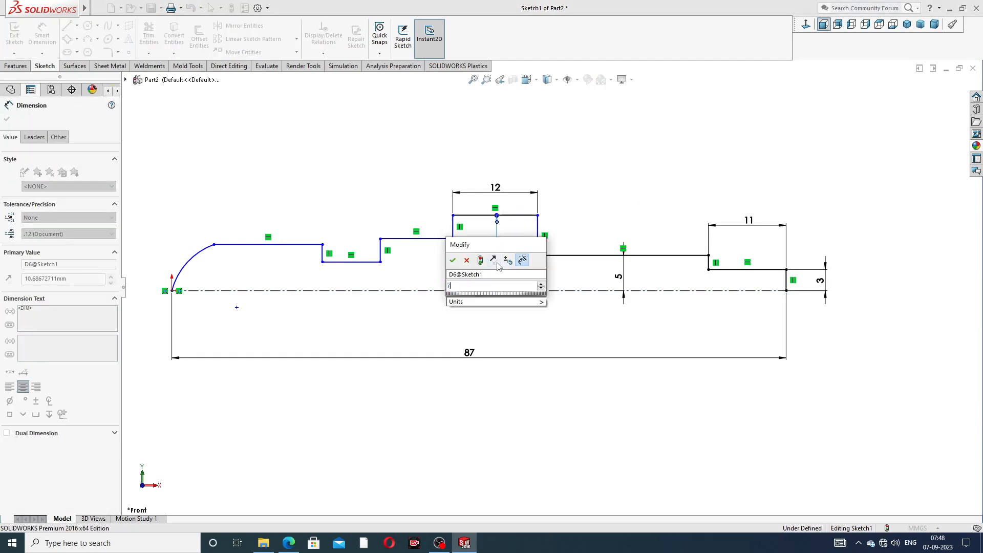
key("Return")
key("Escape")
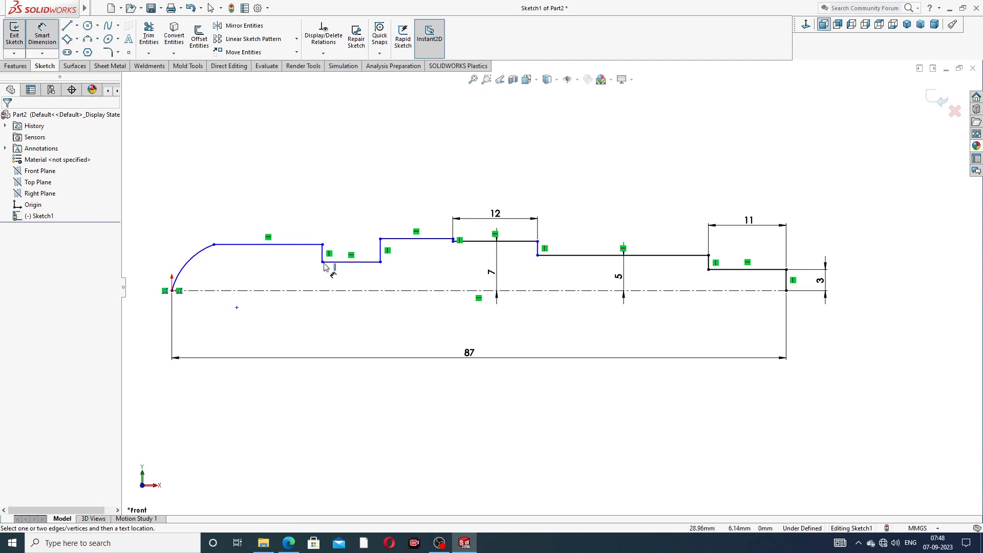
- Dimension the horizontal line next to the arc at 4 mm from the centerline
left_click(294, 245)
left_click(296, 290)
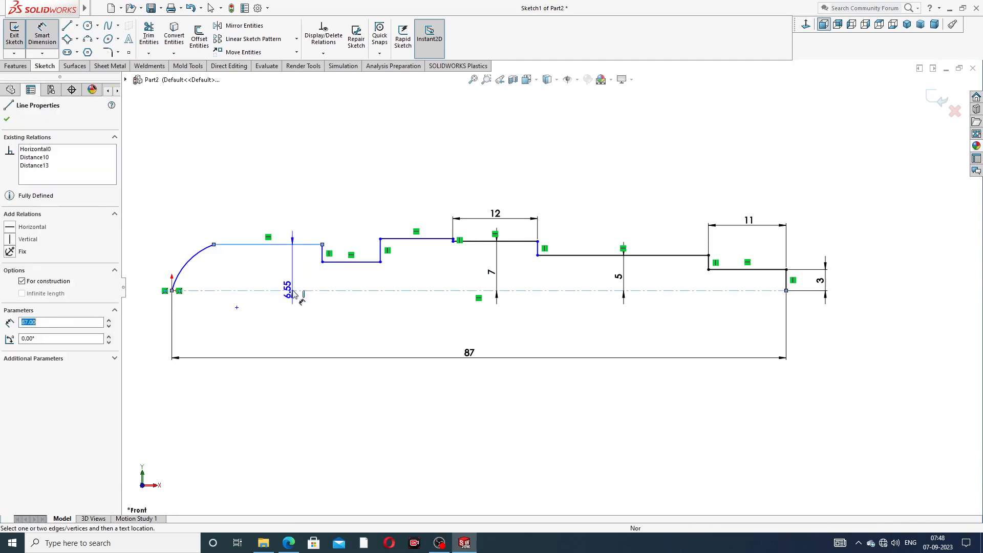
left_click(279, 274)
type("4")
key("Return")
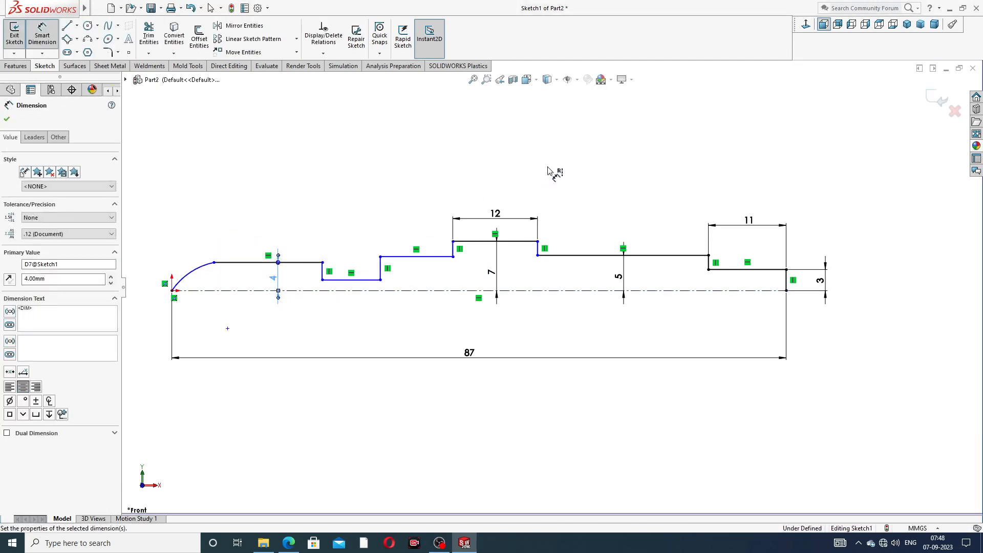
key("Escape")
right_click(622, 137)
left_click(634, 152)
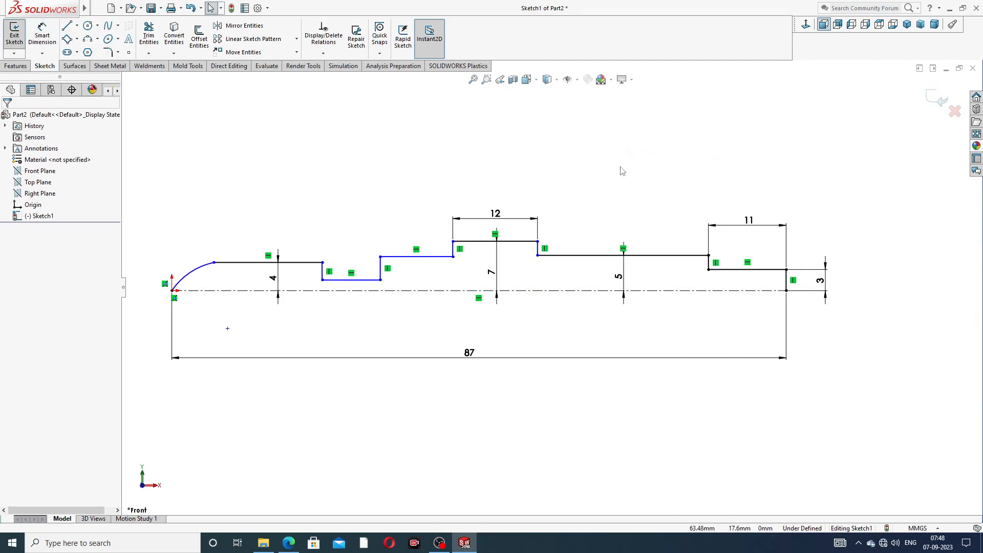
- Try to make the three horizontal lines on both sides of the collar and next to the arc collinear, and undo it with the 4 mm change
left_click(592, 255)
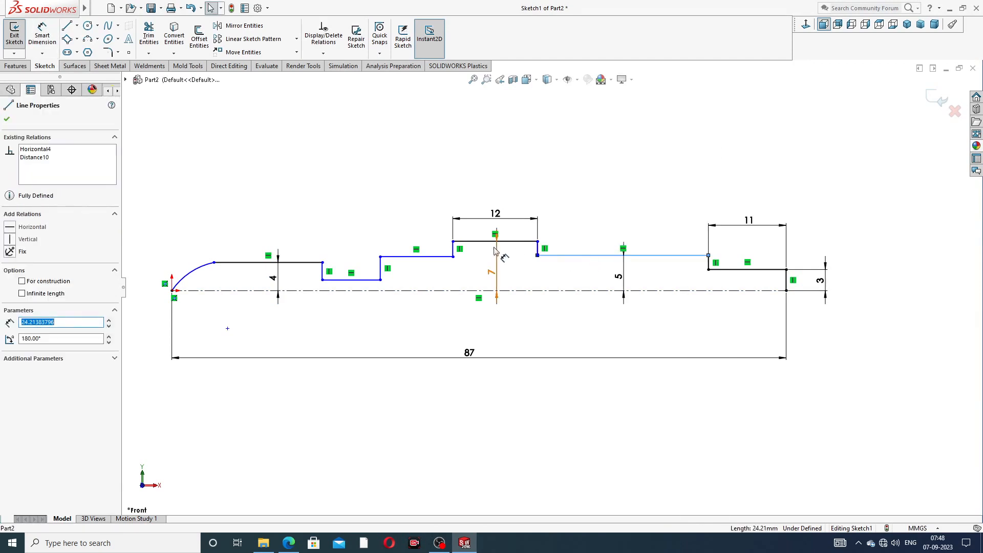
left_click(442, 257, "ctrl")
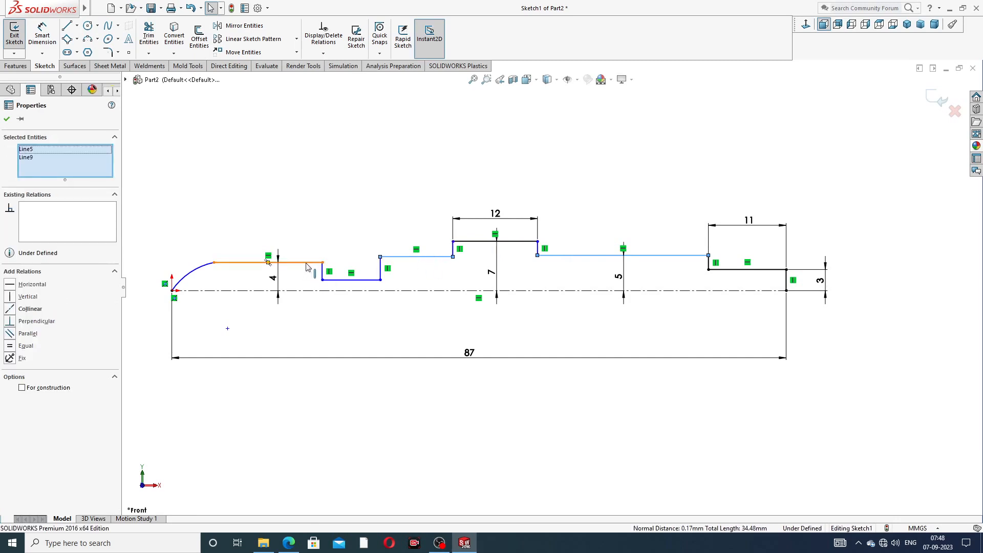
left_click(307, 263, "ctrl")
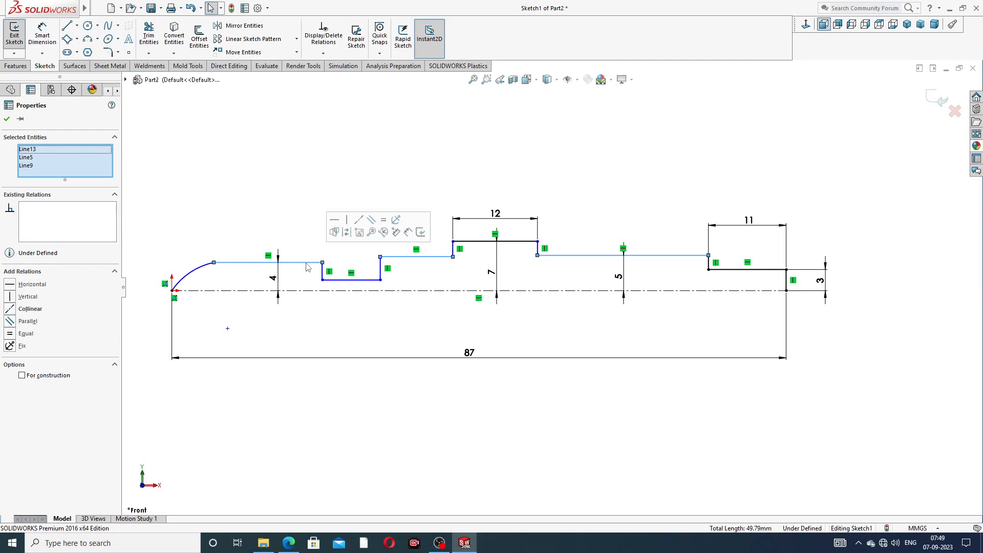
left_click(359, 220)
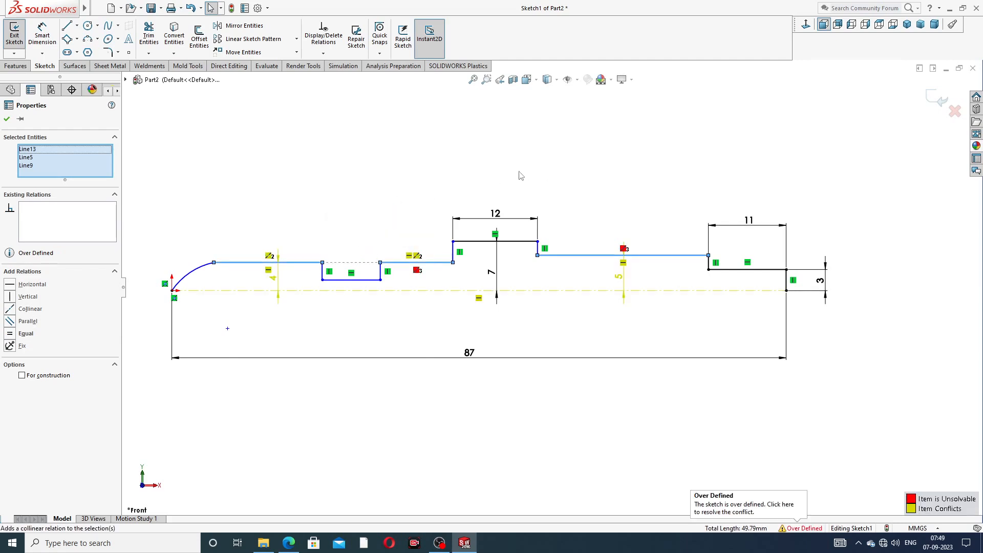
left_click(283, 189)
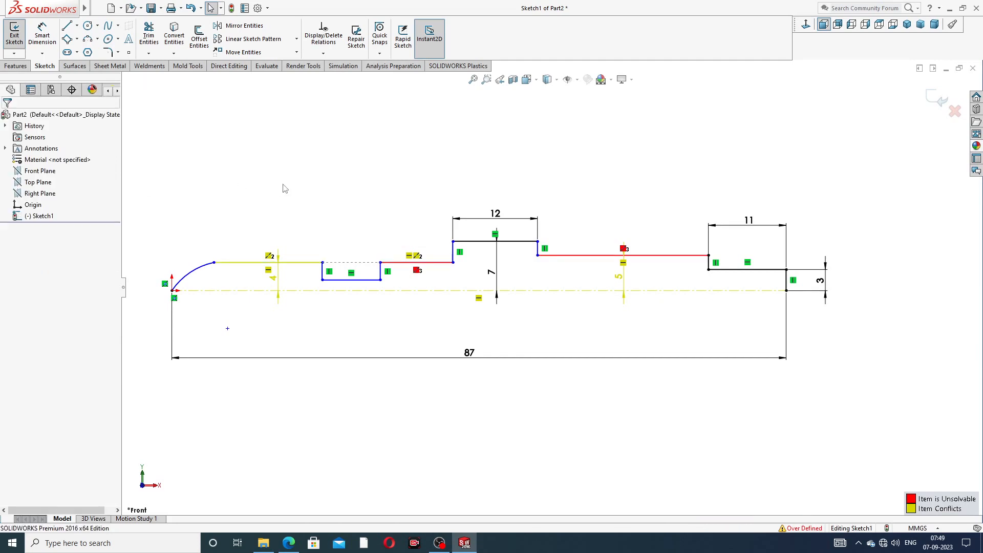
key("ctrl+z")
key("ctrl+z")
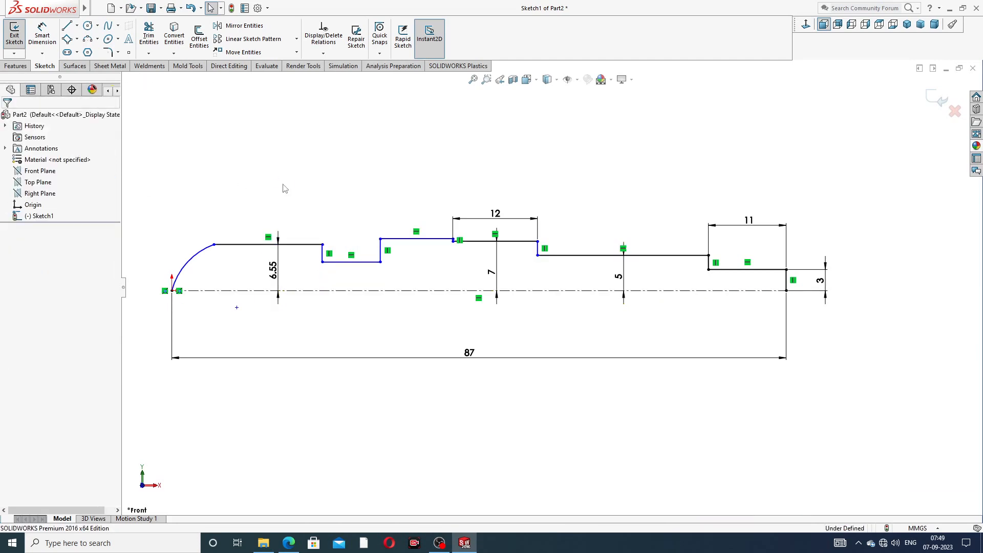
- Undo the recent centerline dimensions back to the long horizontal line beyond the collar, and set that line's distance to 5 mm again
key("ctrl+z")
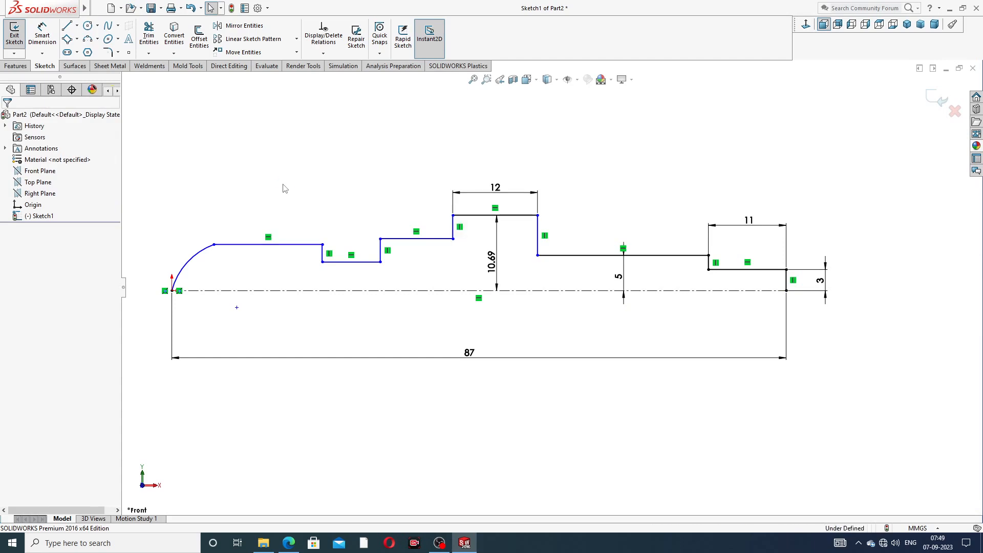
key("ctrl+z")
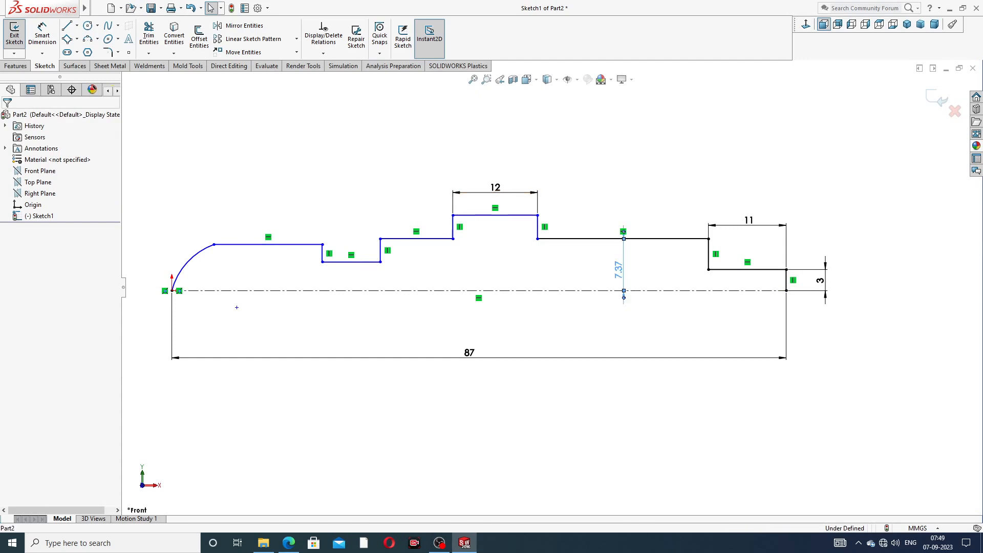
double_click(619, 271)
type("5")
key("Return")
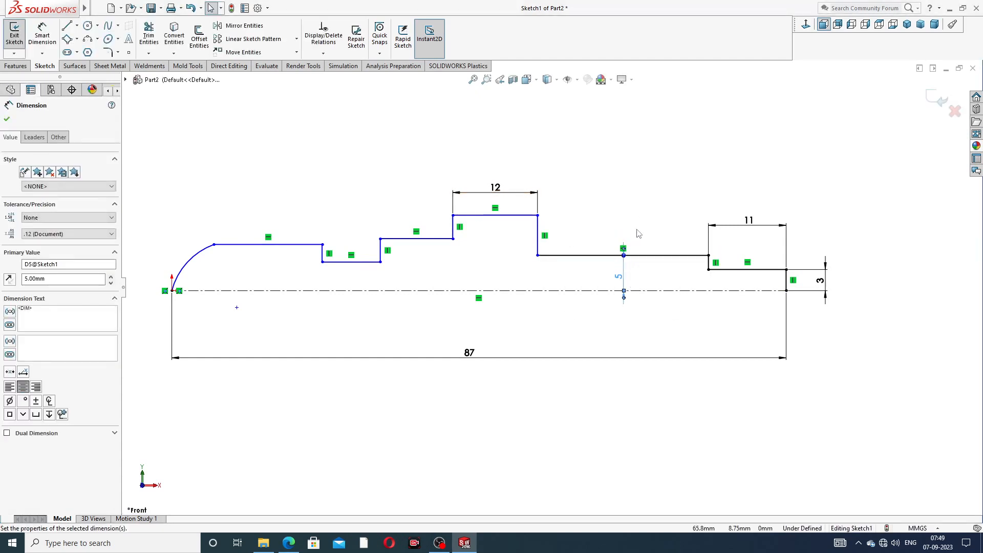
left_click(638, 232)
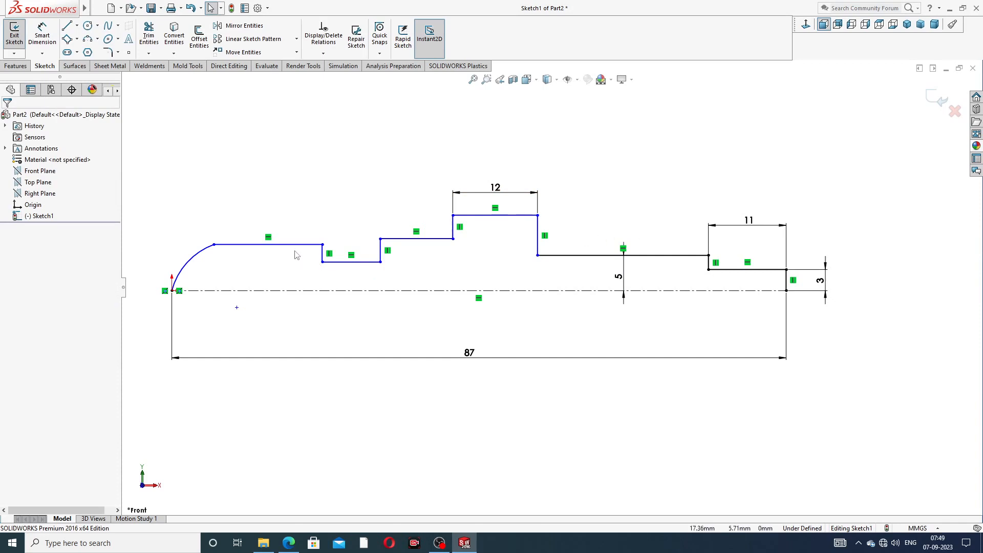
- Make the horizontal lines on both sides of the collar and the one next to the arc collinear
left_click(552, 256)
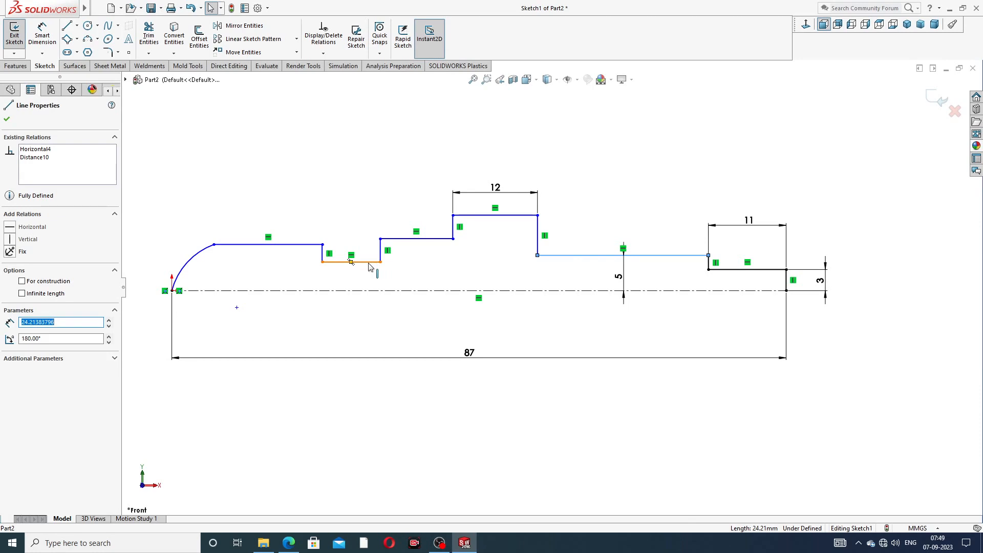
left_click(410, 240, "ctrl")
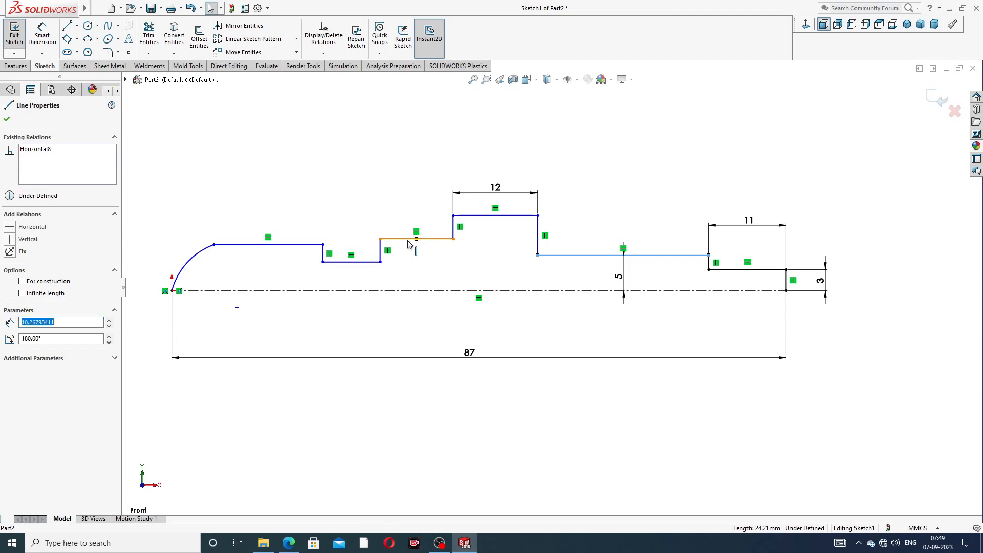
left_click(308, 246, "ctrl")
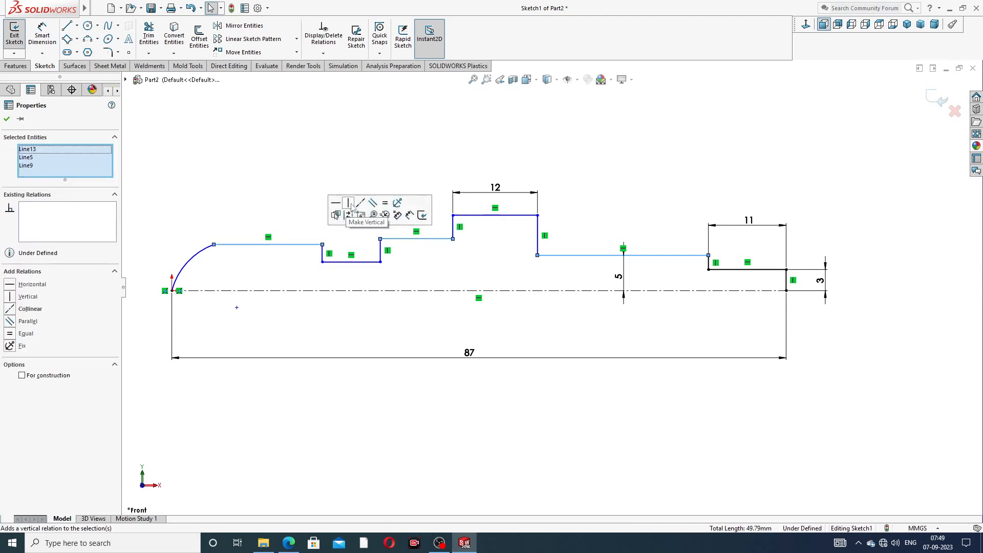
left_click(360, 204)
left_click(624, 163)
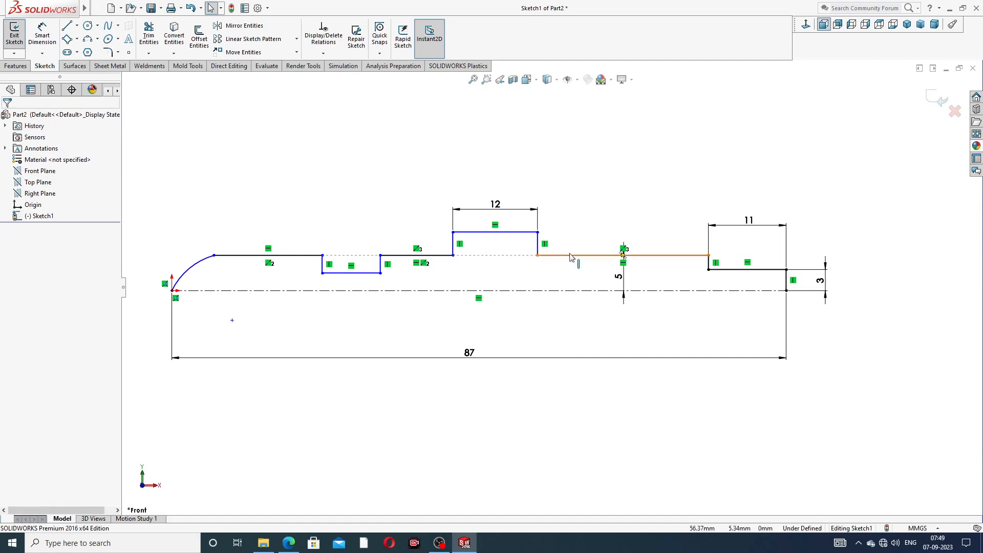
- Dimension the collar's top line at 7 mm from the centerline
left_click(42, 33)
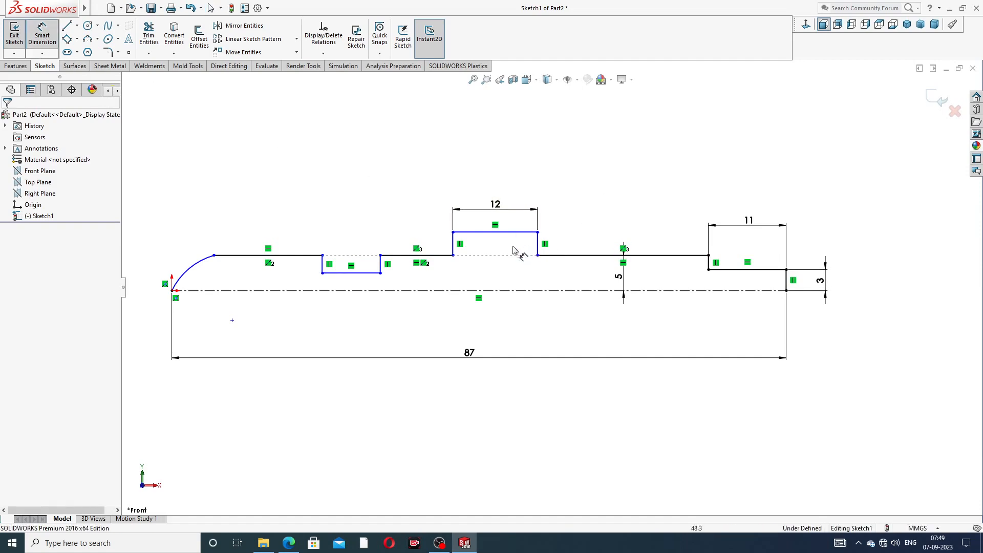
left_click(498, 233)
left_click(505, 291)
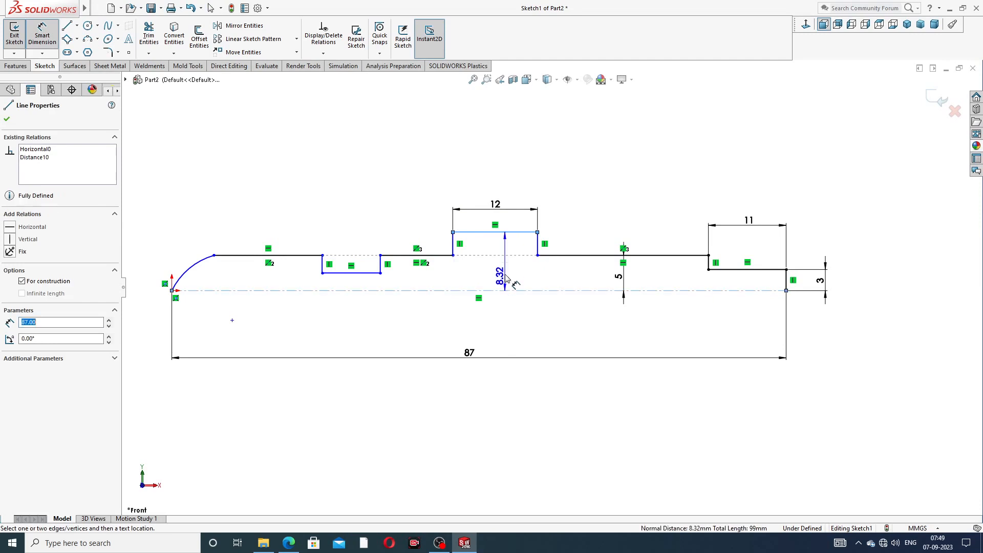
left_click(506, 271)
type("7")
key("Return")
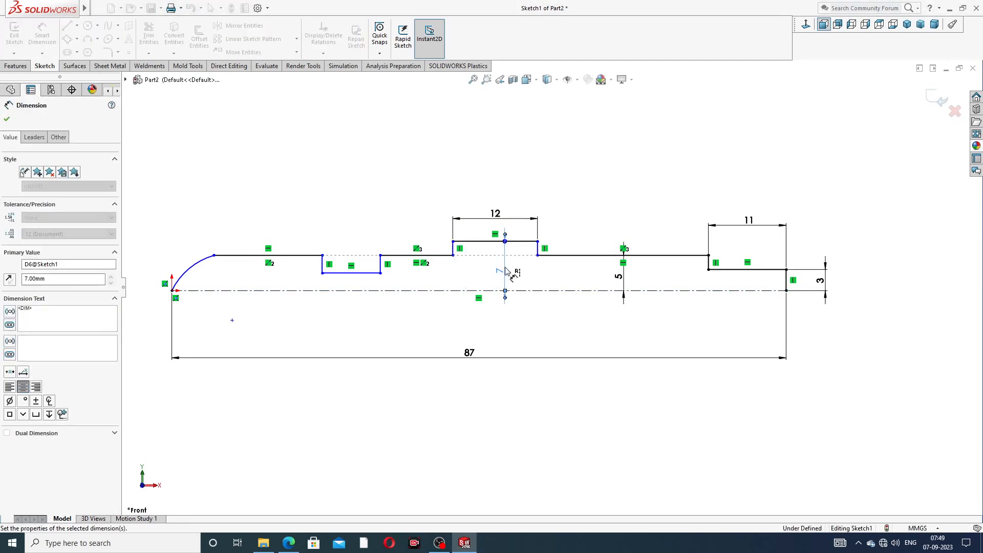
- Try to dimension the horizontal line next to the arc from the centerline
left_click(301, 255)
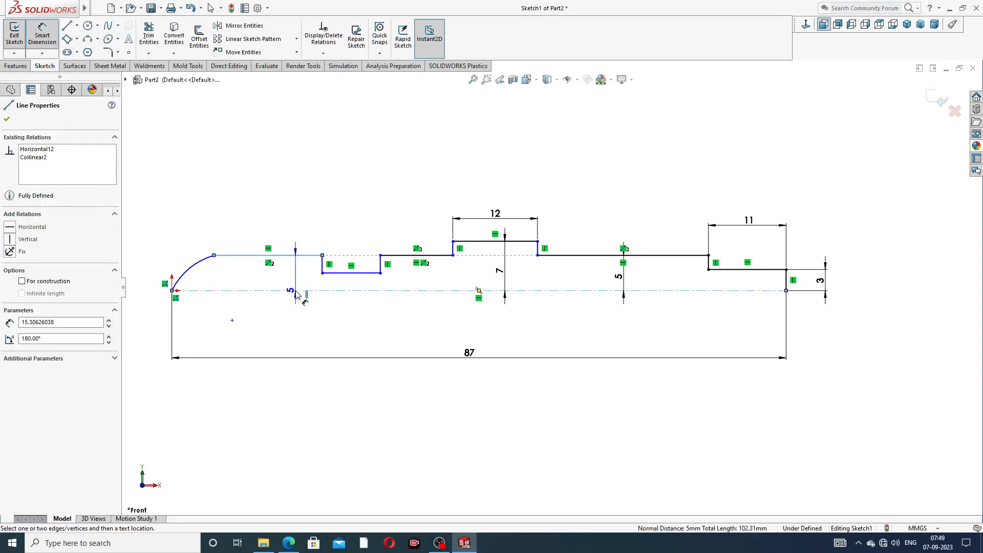
left_click(299, 290)
left_click(301, 279)
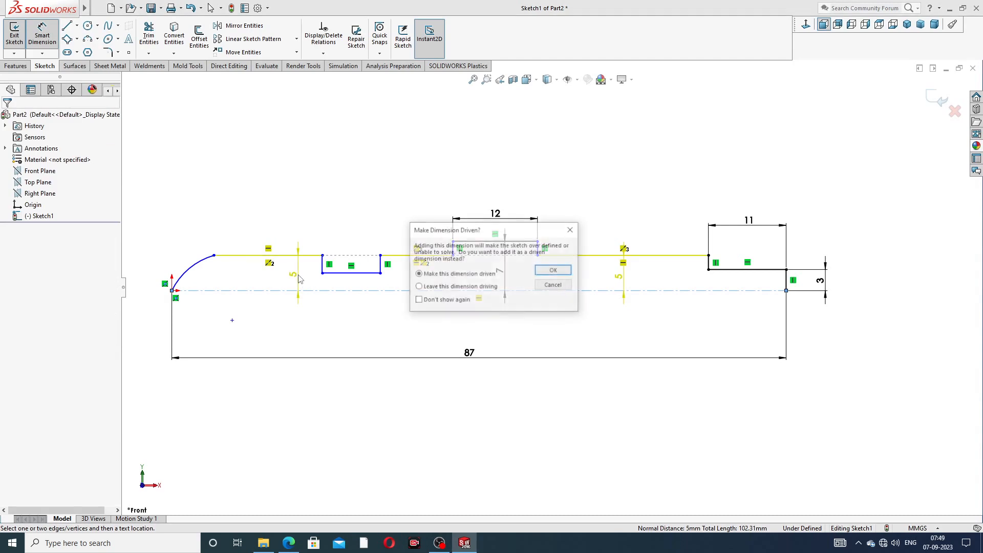
left_click(571, 229)
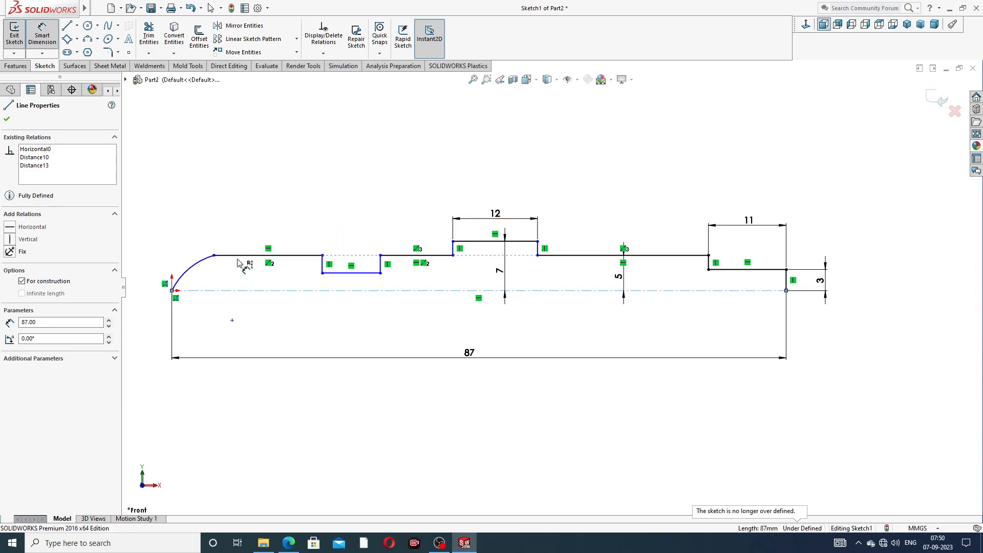
- Dimension the groove's bottom line at 4 mm from the centerline and switch to the spindle PDF drawing in the browser
left_click(357, 275)
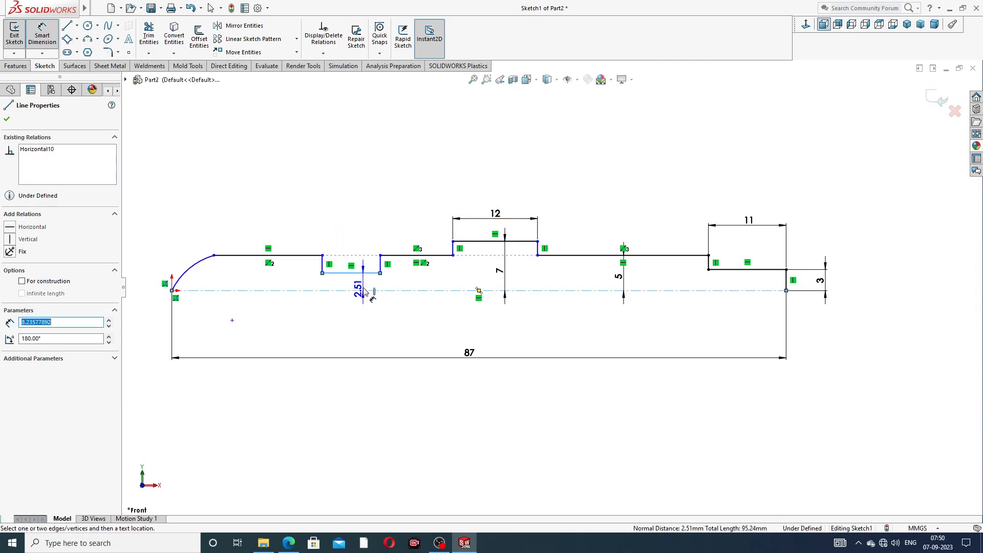
left_click(364, 281)
type("4")
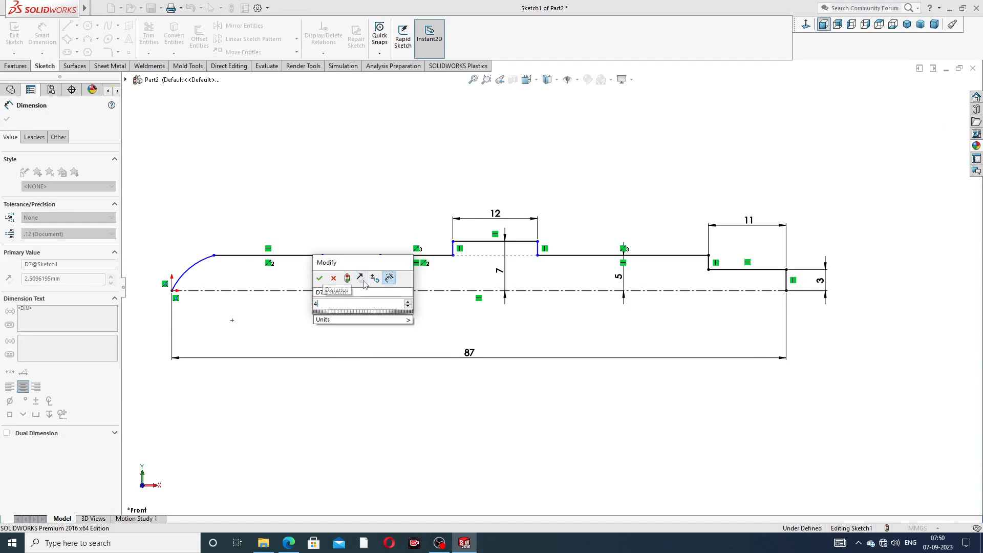
key("Return")
left_click(546, 171)
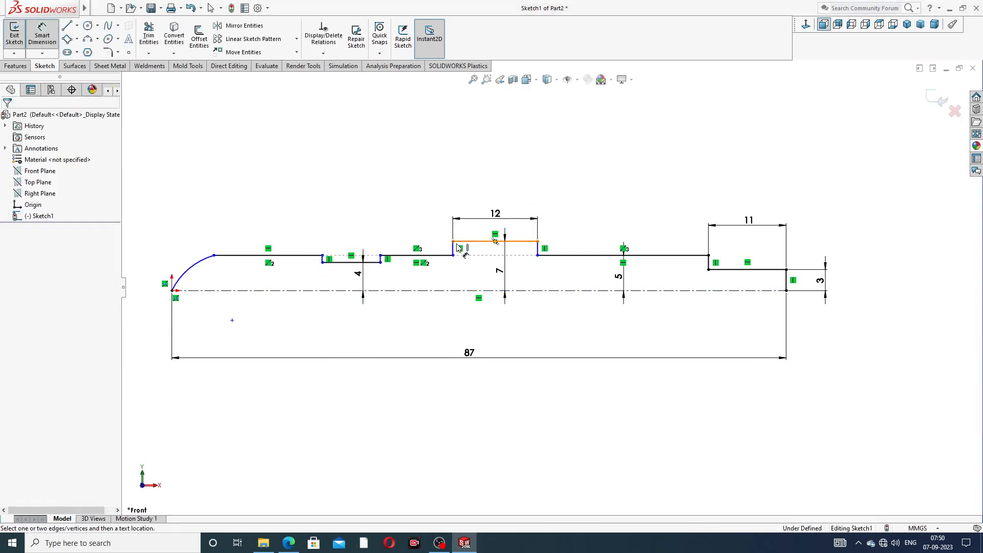
left_click(363, 276)
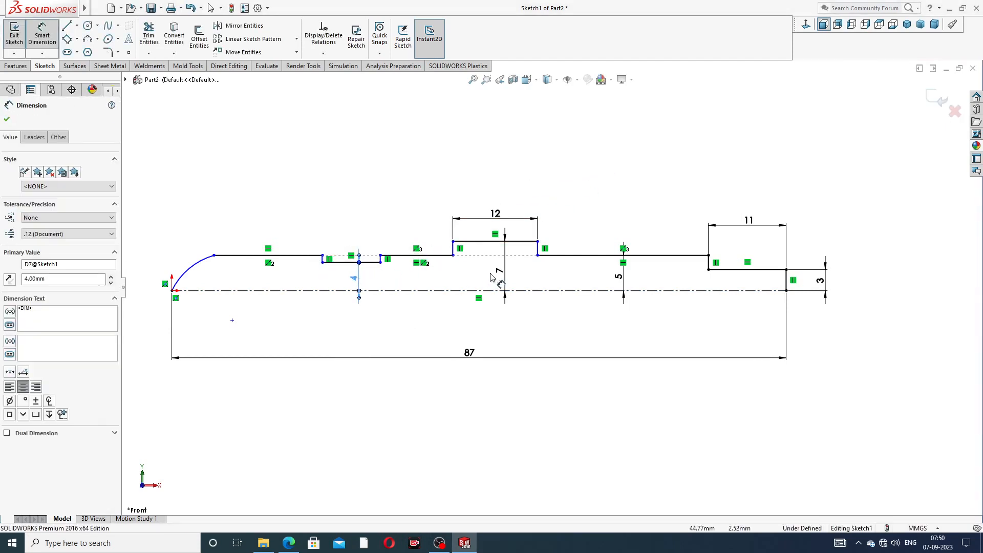
right_click(627, 186)
left_click(659, 154)
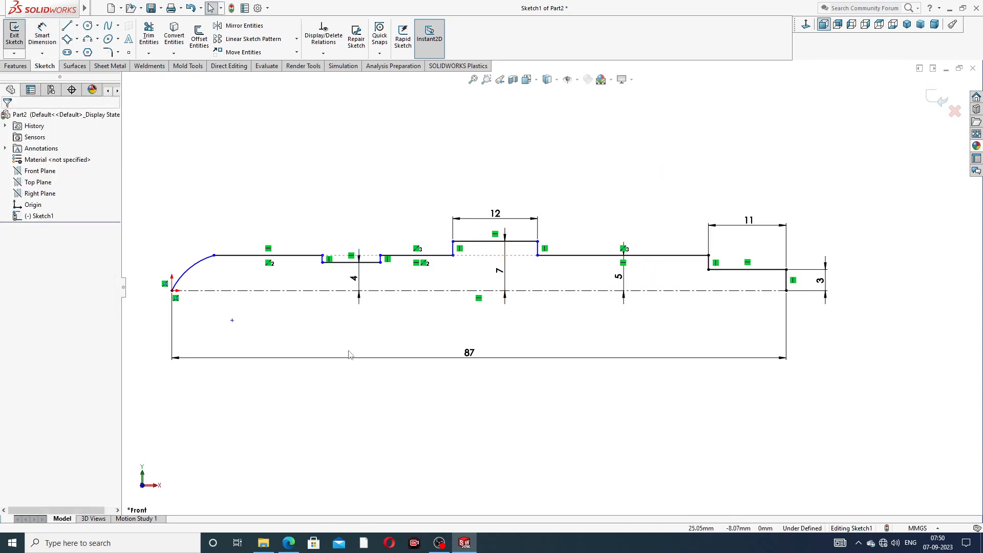
left_click(289, 543)
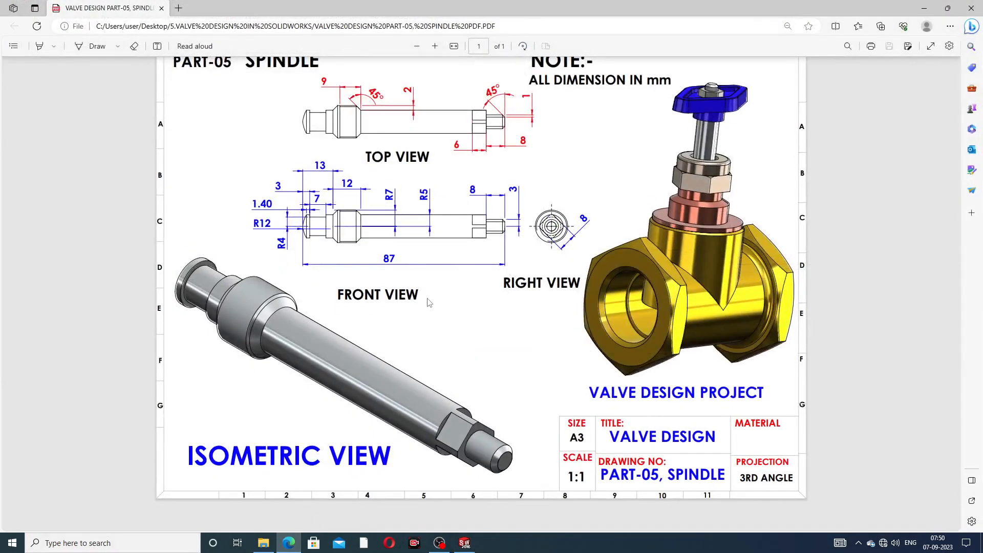
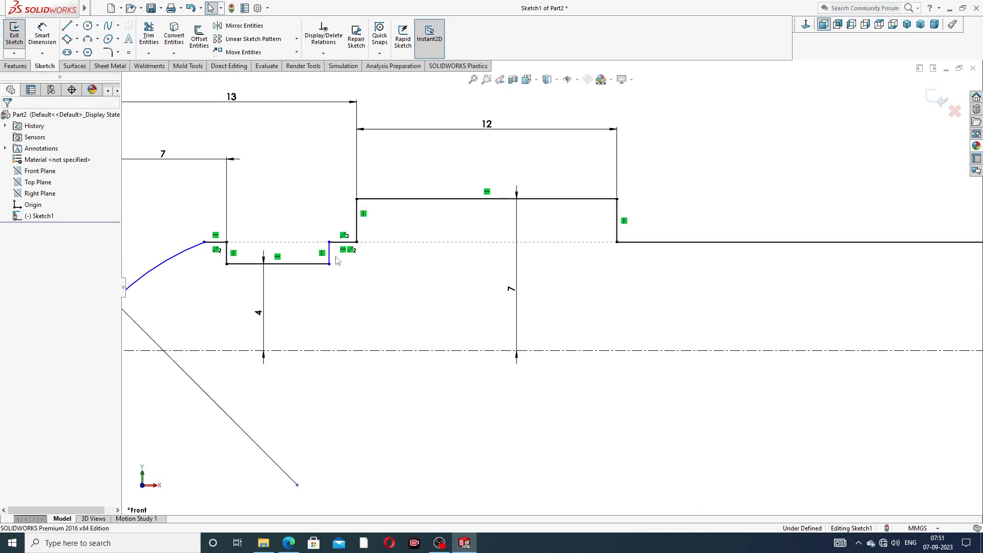
- Make the groove's two short vertical side lines equal in length
scroll(552, 284, "up", 1)
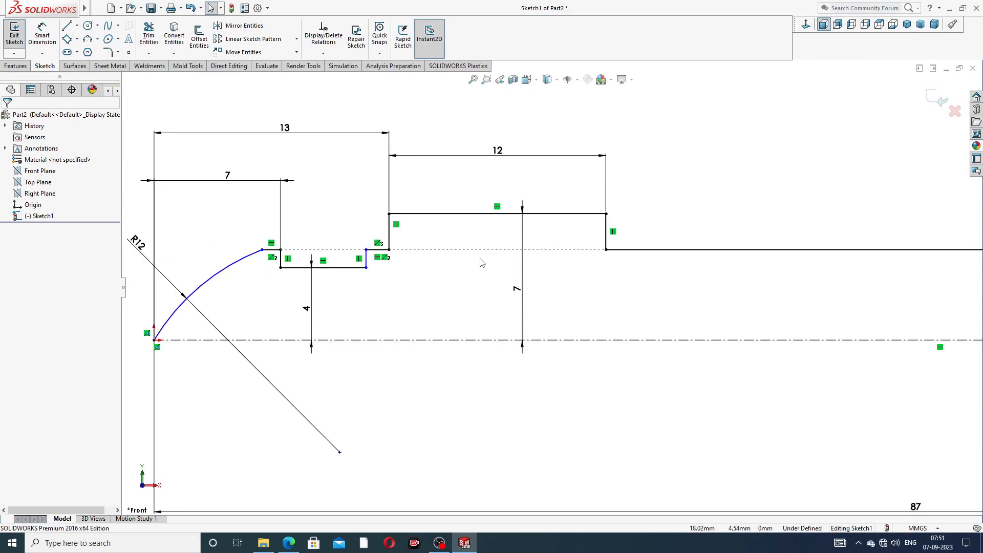
scroll(698, 213, "up", 2)
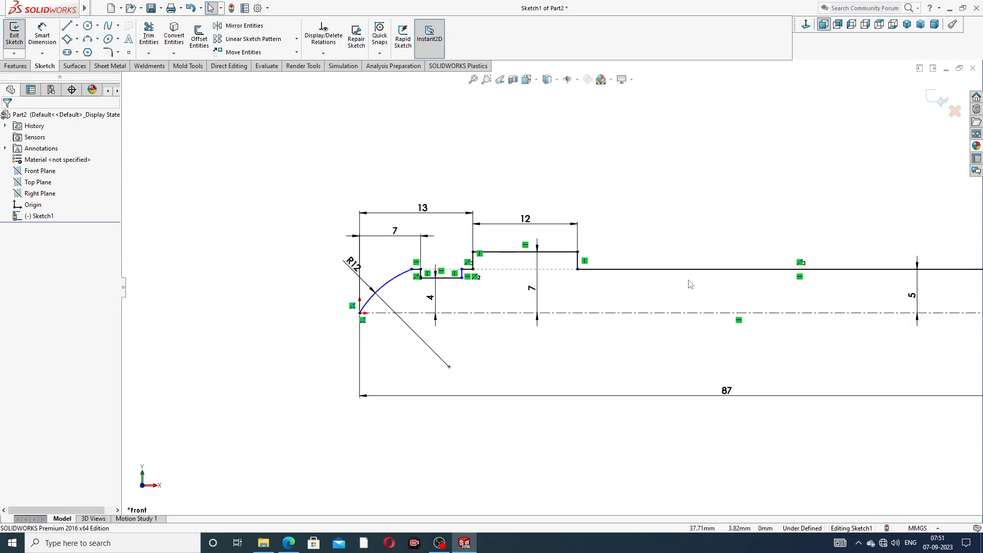
scroll(422, 299, "down", 5)
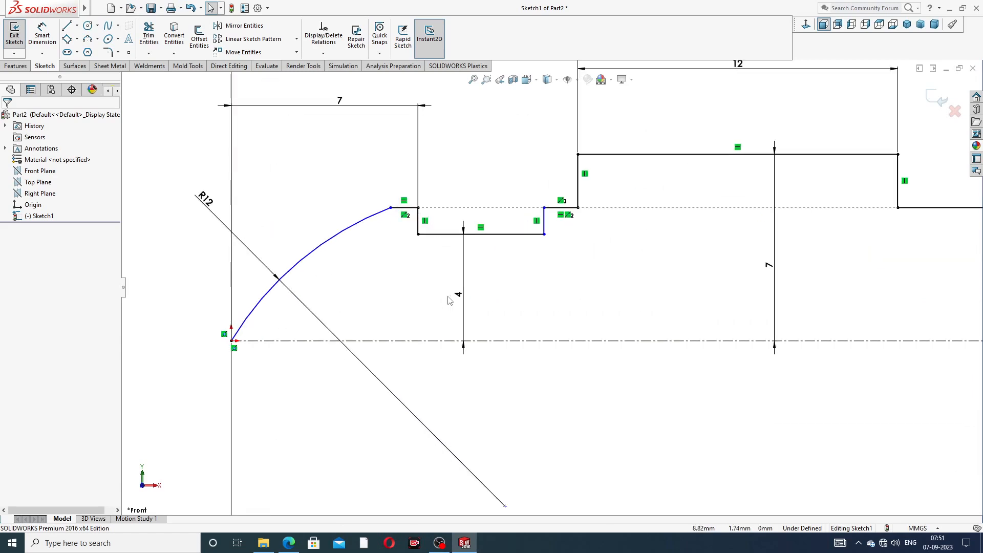
left_click(418, 218)
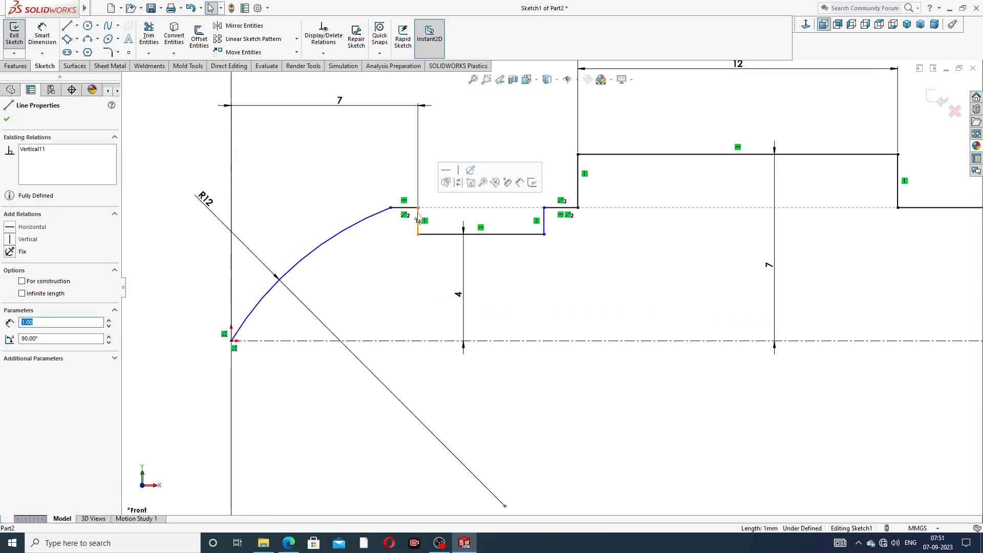
left_click(543, 220, "ctrl")
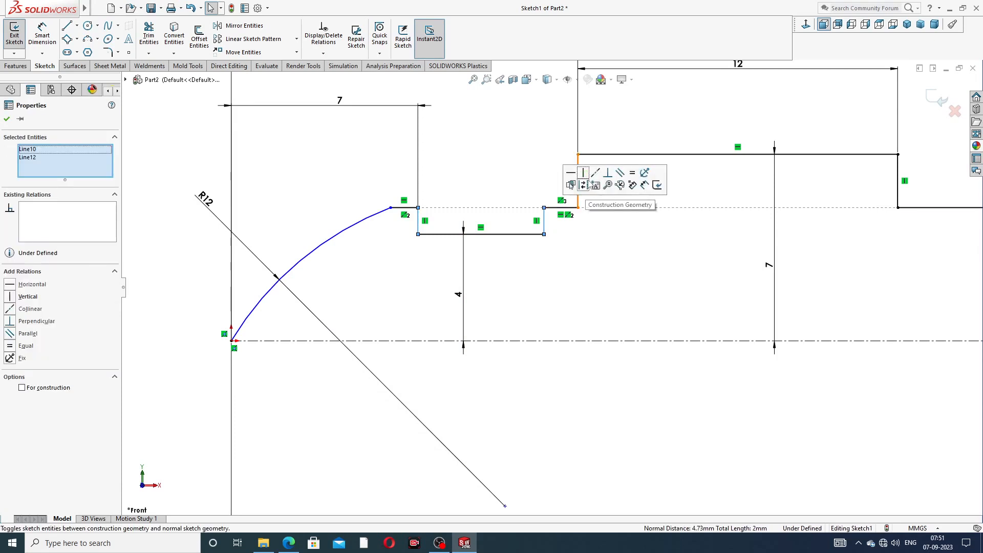
left_click(632, 174)
left_click(609, 260)
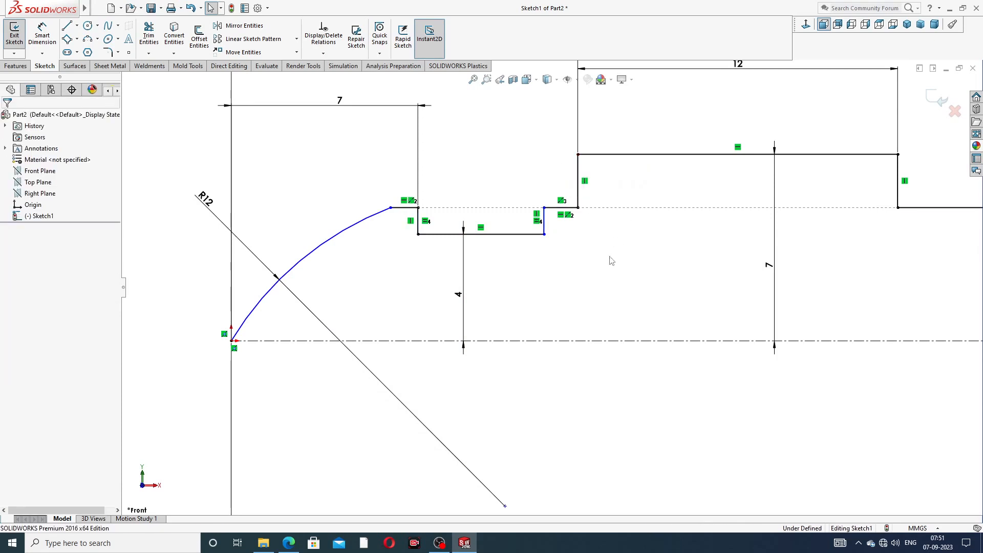
- Check the spindle PDF drawing and set the horizontal distance from the origin to the groove's nearer side to 3 mm
scroll(611, 261, "up", 3)
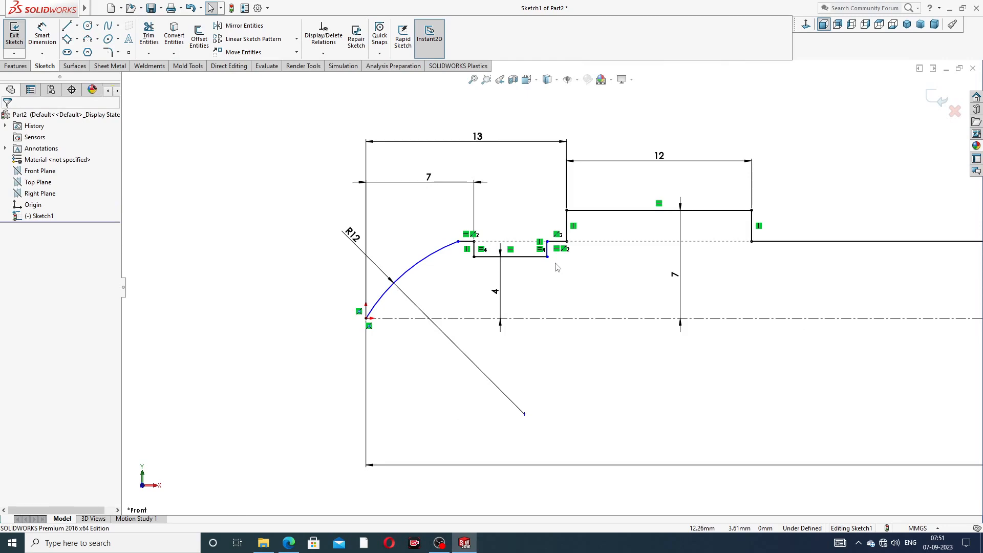
left_click(45, 37)
left_click(288, 542)
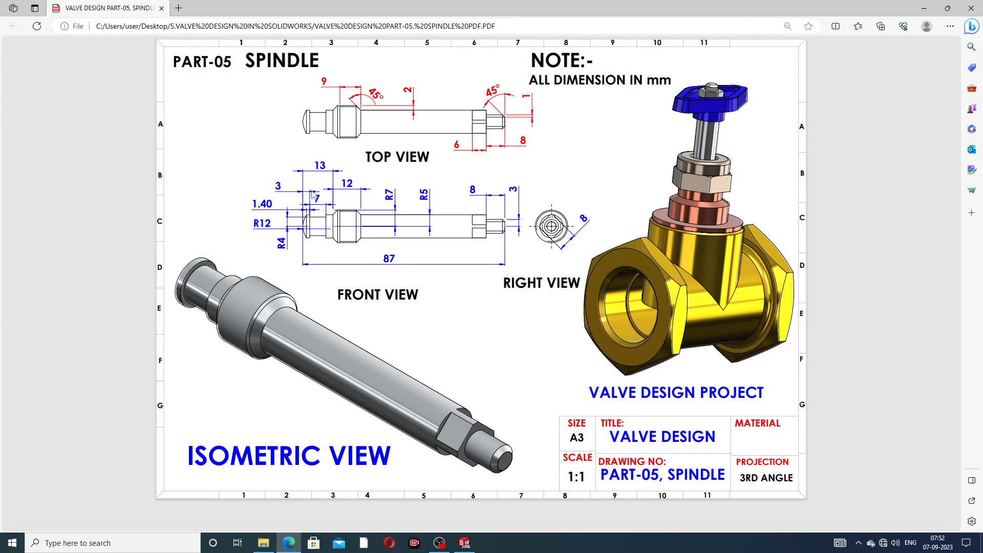
left_click(289, 543)
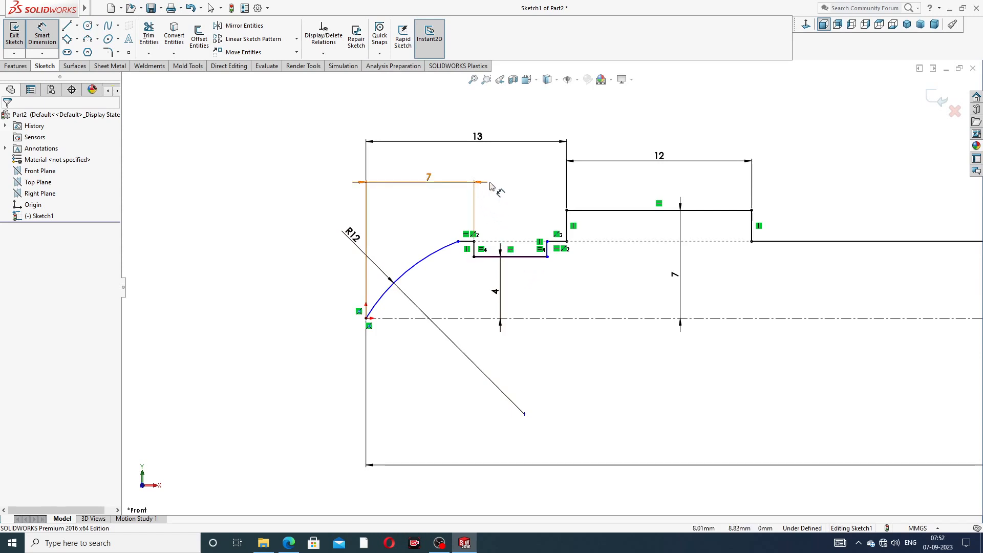
double_click(430, 182)
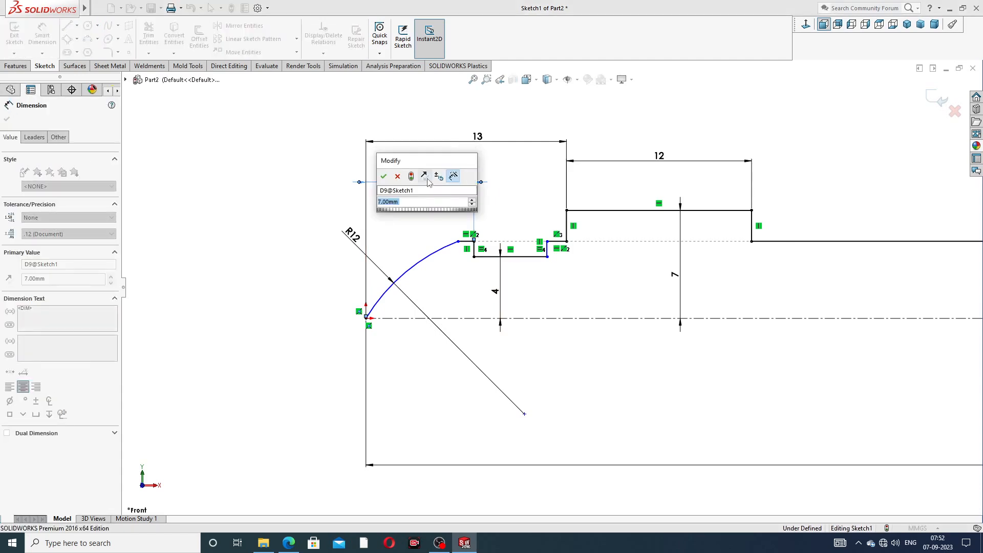
type("3")
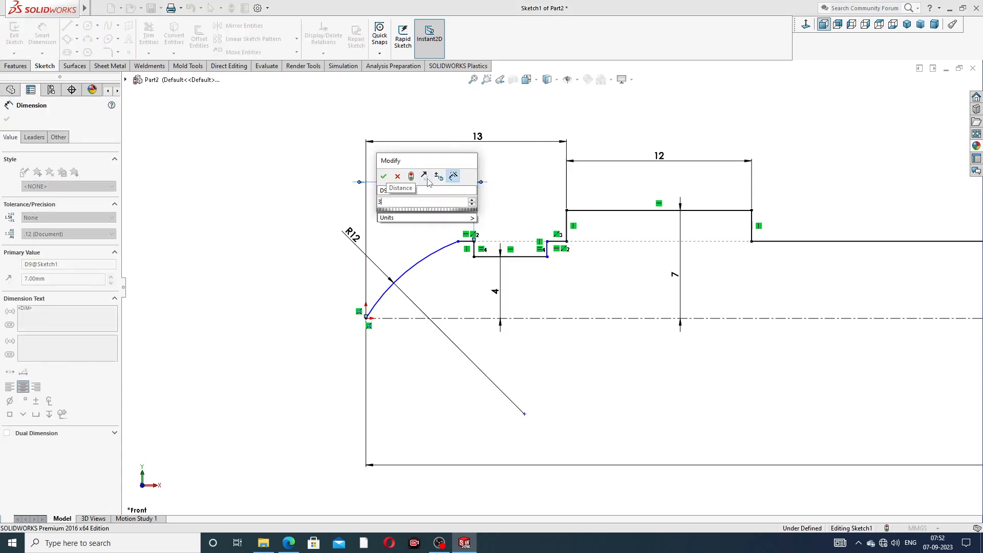
key("Return")
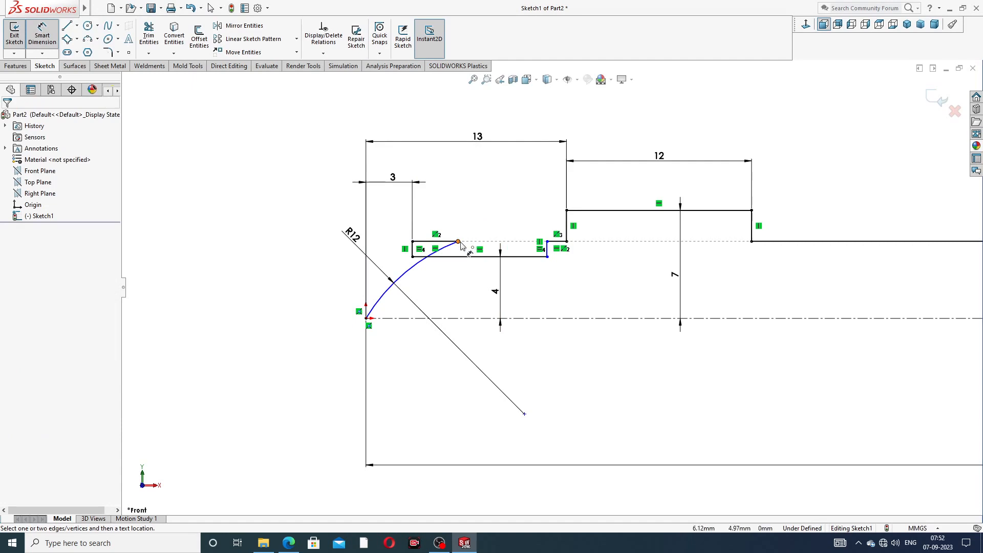
right_click(472, 207)
left_click(506, 153)
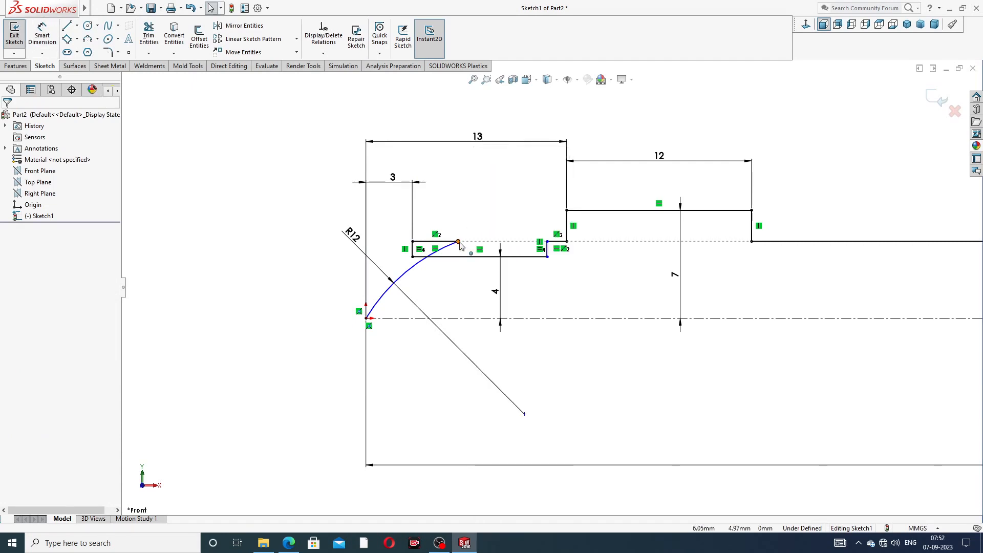
- Move the arc's upper endpoint back toward the origin so it lies before the groove's nearer side
left_click_drag(458, 241, 391, 276)
left_click(313, 181)
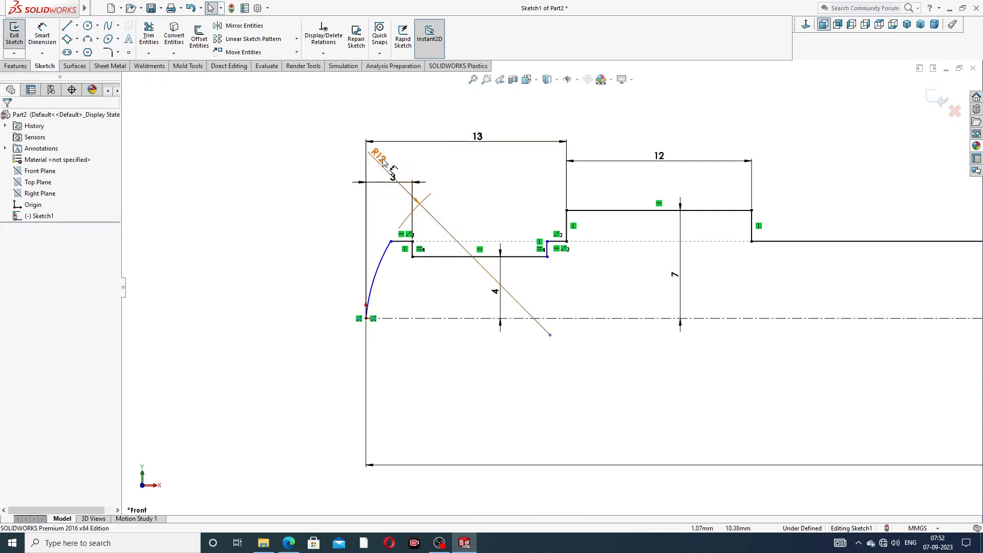
- Move the R12 dimension clear of the profile and dimension the groove's bottom line at 7 mm
left_click_drag(378, 156, 316, 265)
left_click(222, 160)
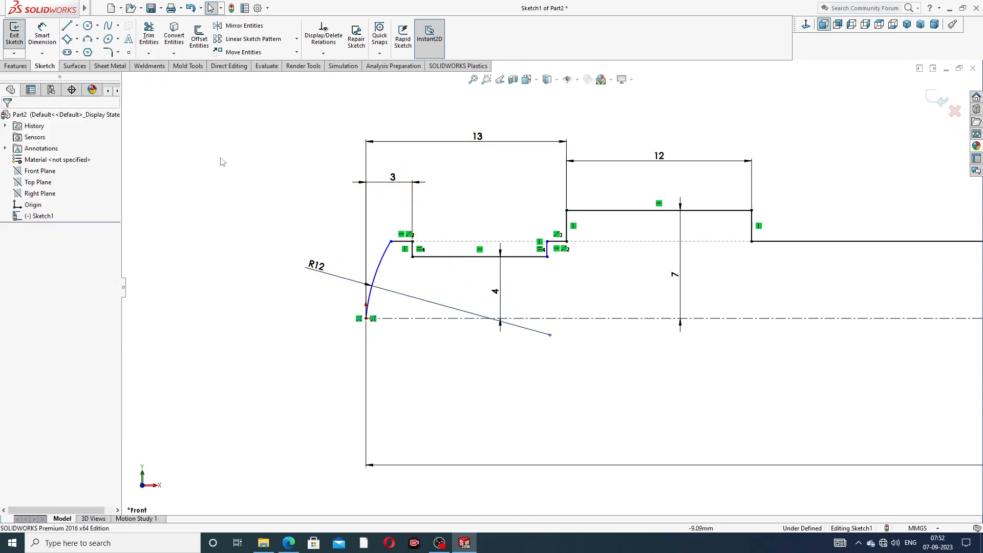
left_click(42, 37)
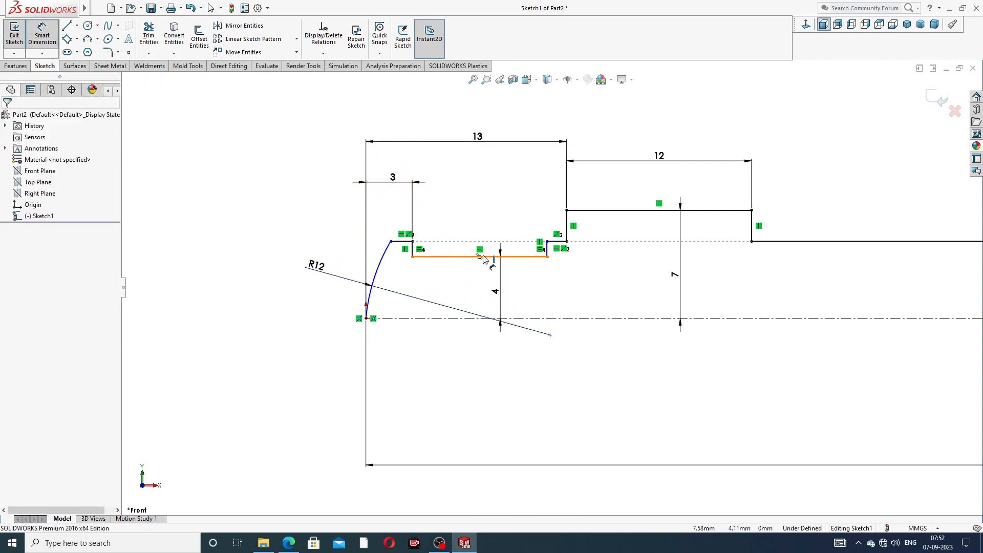
left_click(501, 256)
left_click(488, 208)
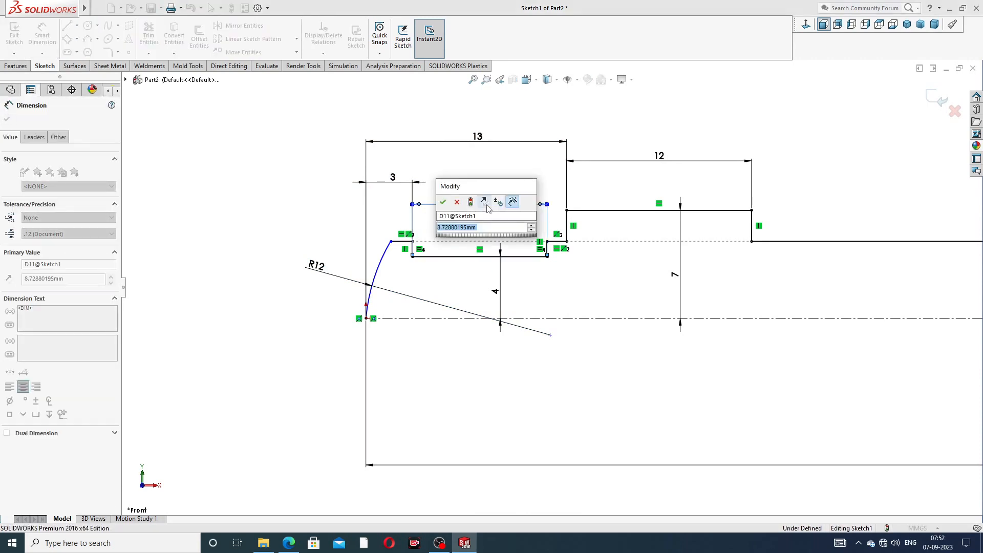
type("7")
key("Return")
left_click(610, 121)
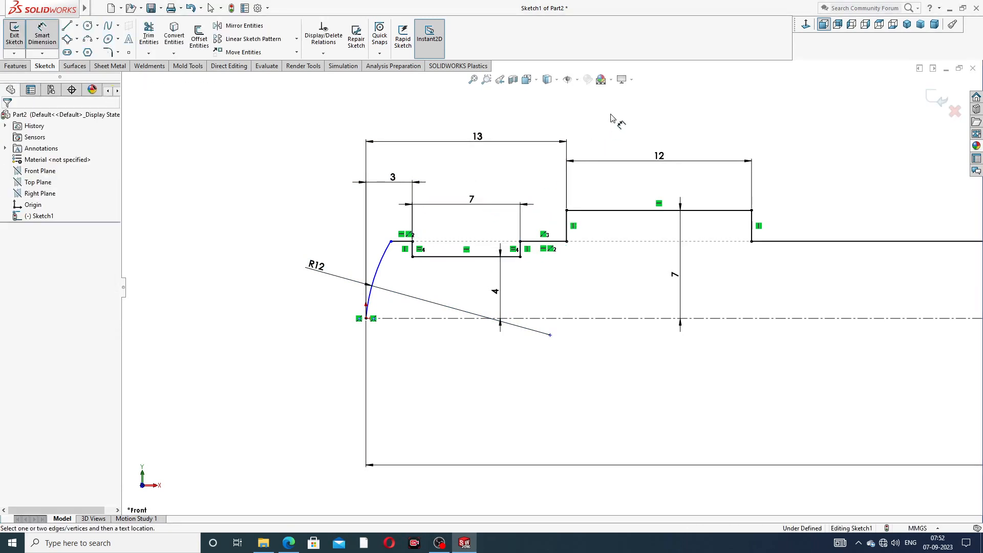
mouse_move(476, 204)
left_mouse_down()
mouse_move(469, 196)
mouse_move(469, 207)
mouse_move(475, 194)
left_mouse_up()
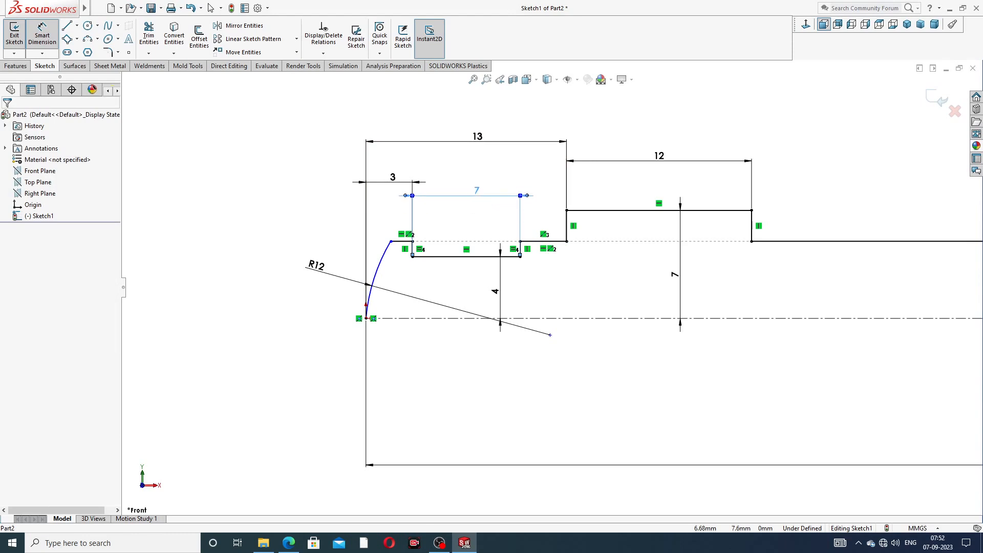
left_click(537, 123)
- Dimension the short horizontal line between the arc and the groove, accept its current length and check it against the spindle PDF drawing
left_click(401, 243)
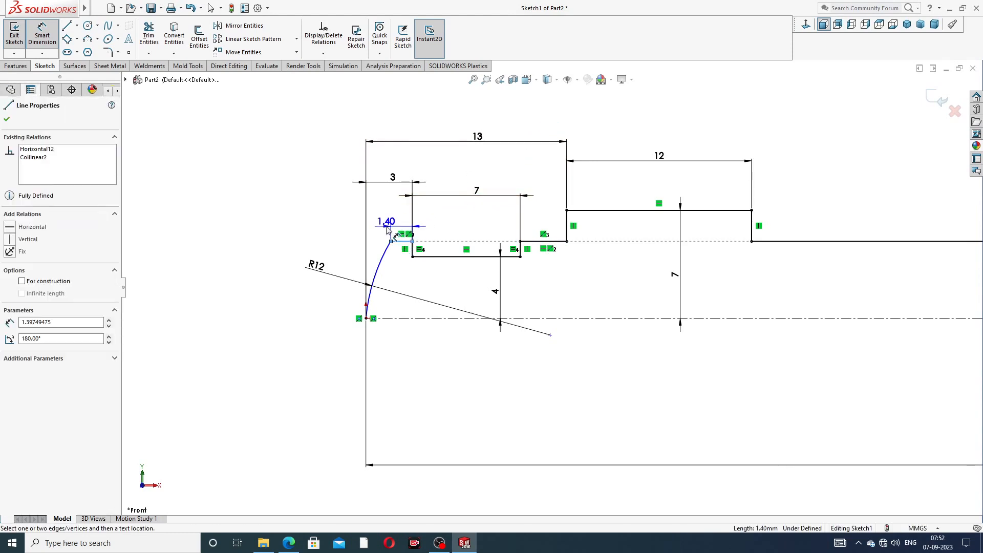
left_click(355, 225)
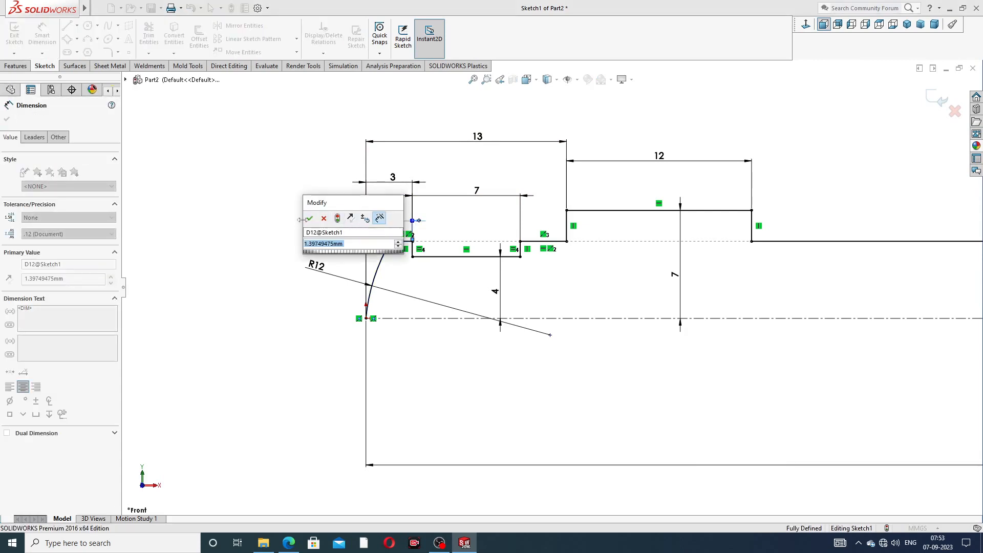
left_click(310, 219)
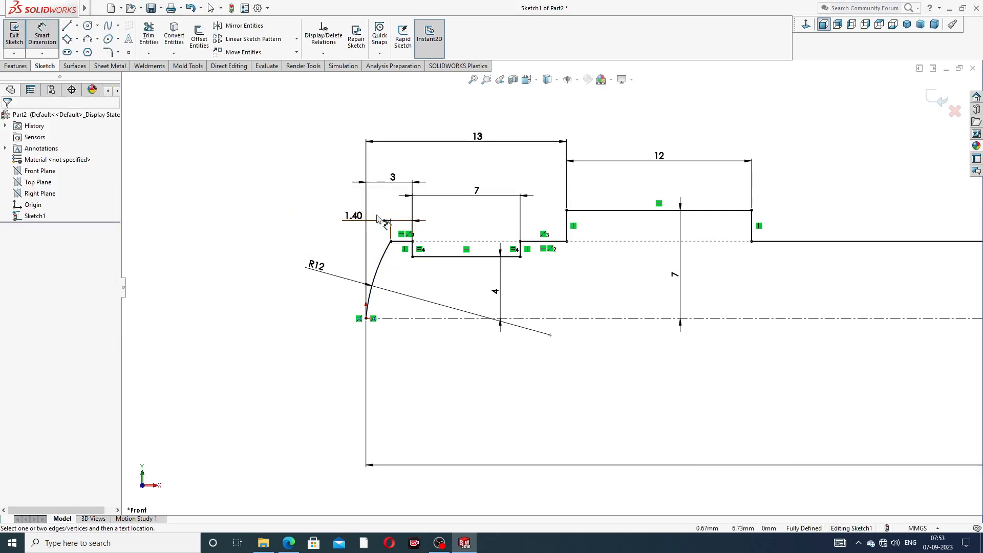
left_click_drag(352, 216, 345, 213)
left_click(289, 544)
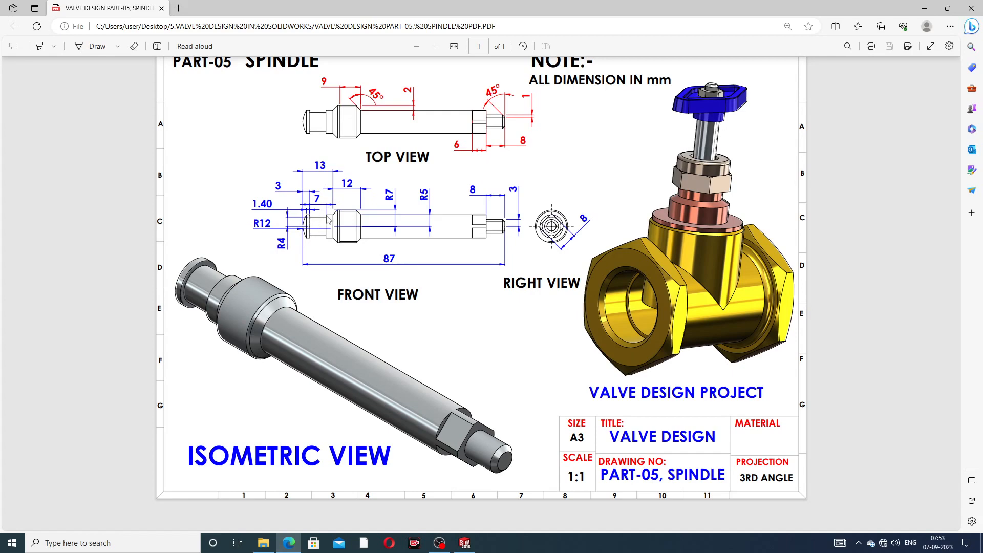
left_click(288, 542)
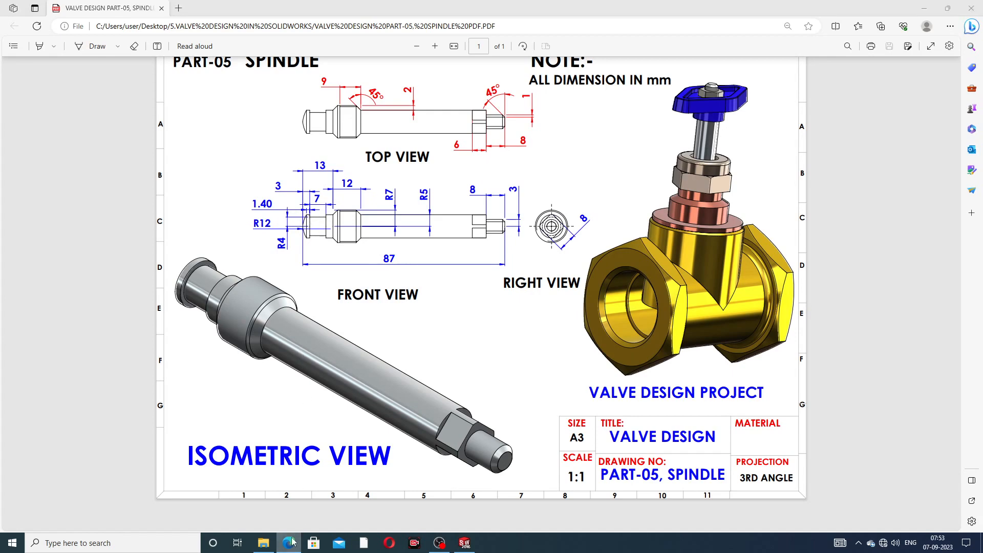
left_click(284, 238)
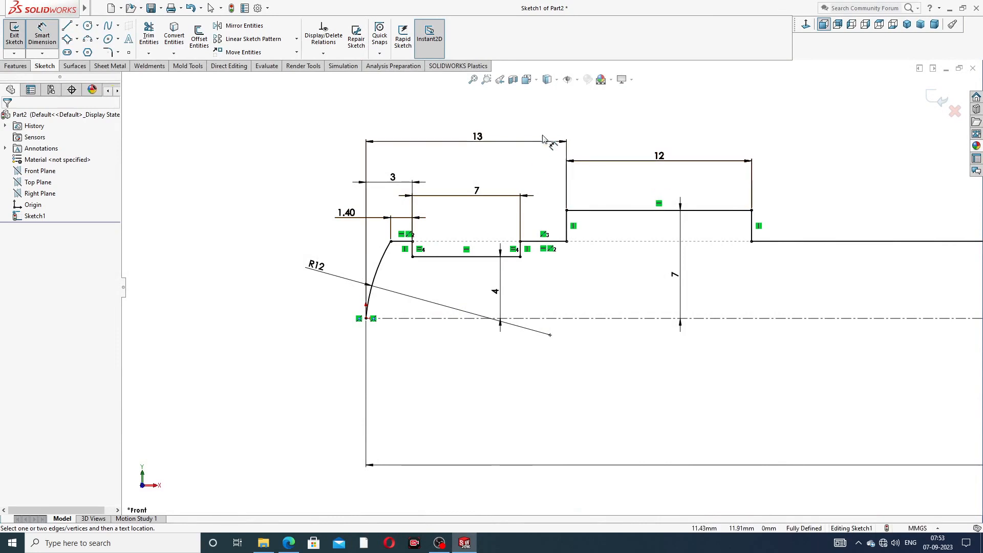
- Rearrange the 13 mm, 12 mm and 7 mm length dimensions above the profile for a tidier layout
left_click(481, 142)
left_click(482, 142)
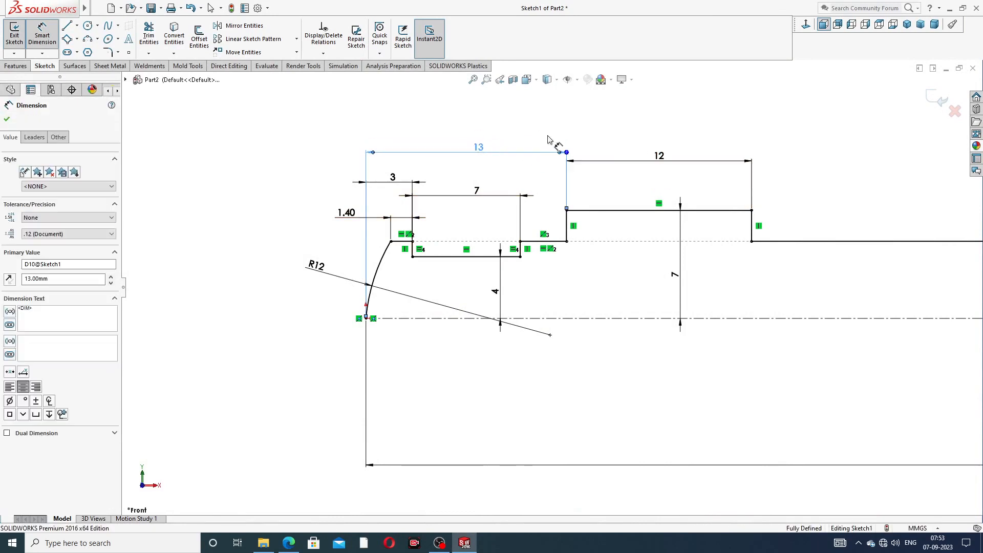
left_click_drag(657, 159, 656, 143)
left_click(790, 142)
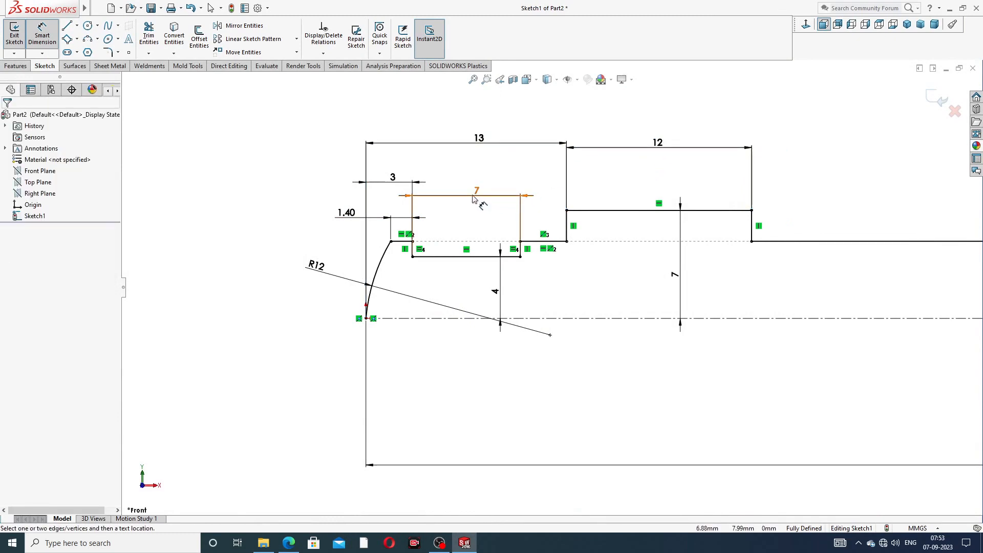
left_click_drag(477, 192, 471, 204)
left_click(625, 133)
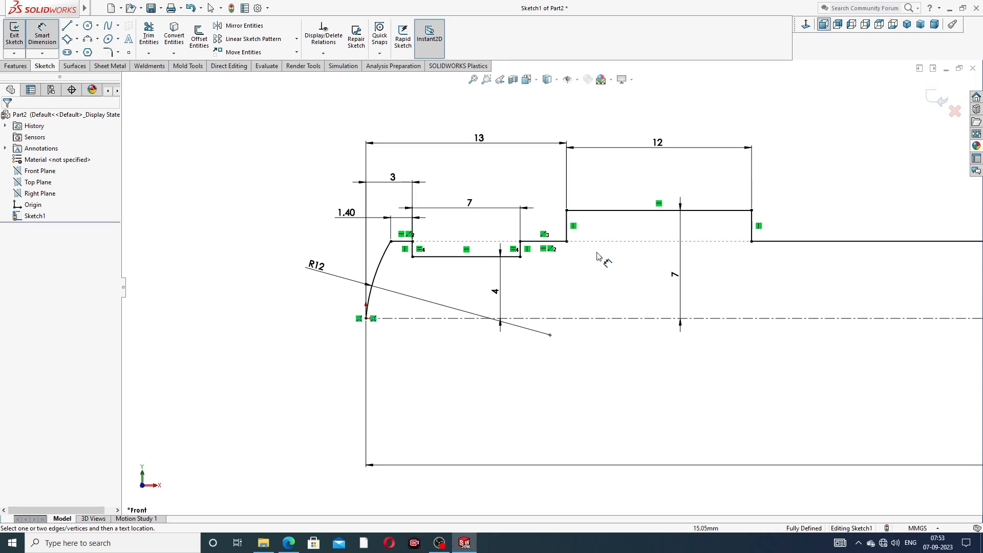
- Shift the 1.40 and 3 mm dimensions out beyond the arc end, reposition the 4 and 7 mm height dimensions, and end dimensioning
left_click_drag(345, 213, 301, 216)
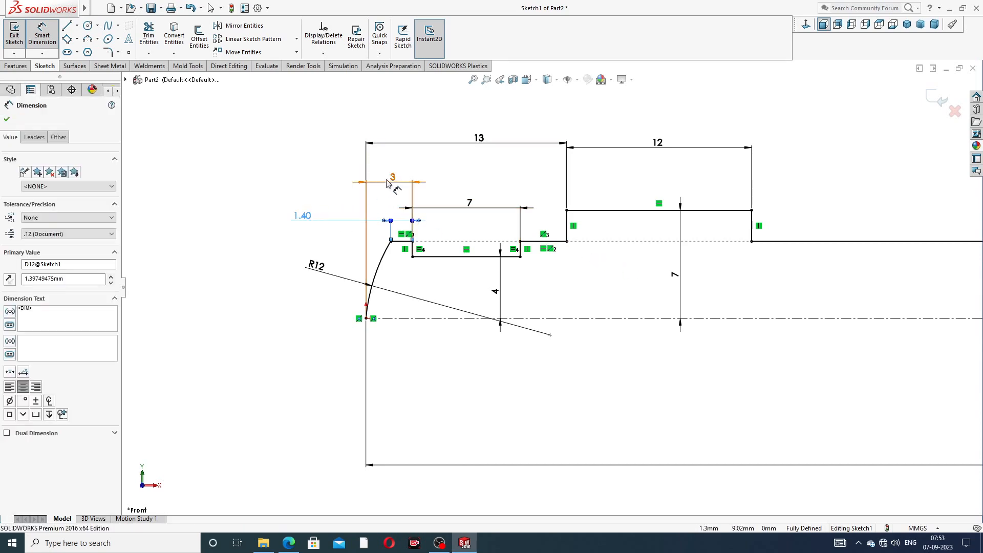
left_click_drag(392, 177, 322, 182)
left_click(266, 166)
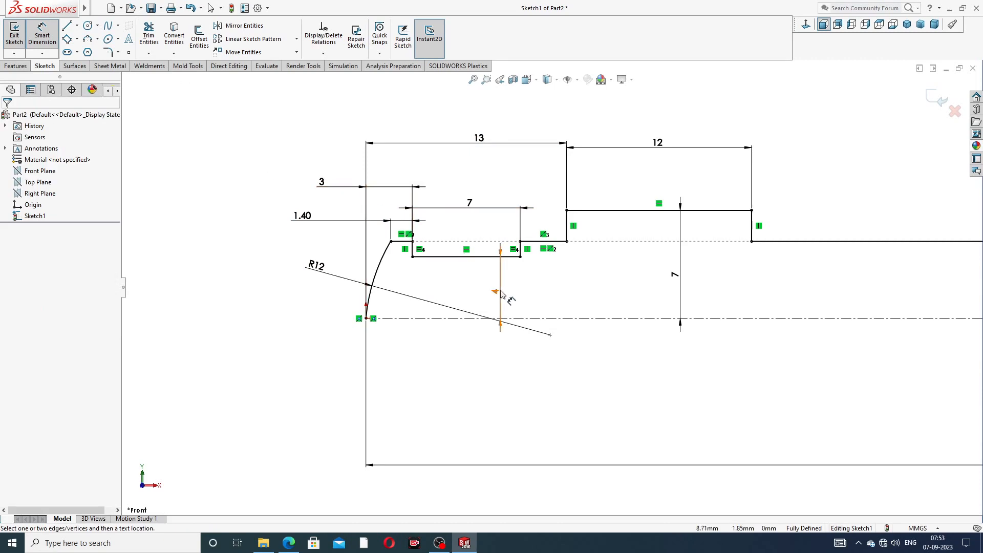
left_click_drag(500, 292, 482, 289)
left_click(526, 288)
left_click_drag(674, 275, 643, 277)
left_click(693, 288)
scroll(814, 279, "up", 7)
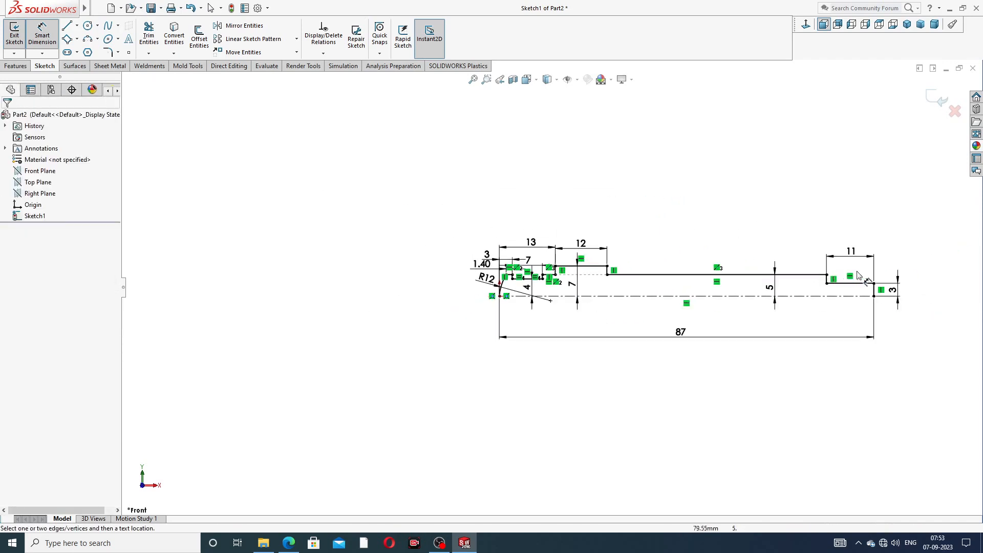
scroll(828, 303, "down", 2)
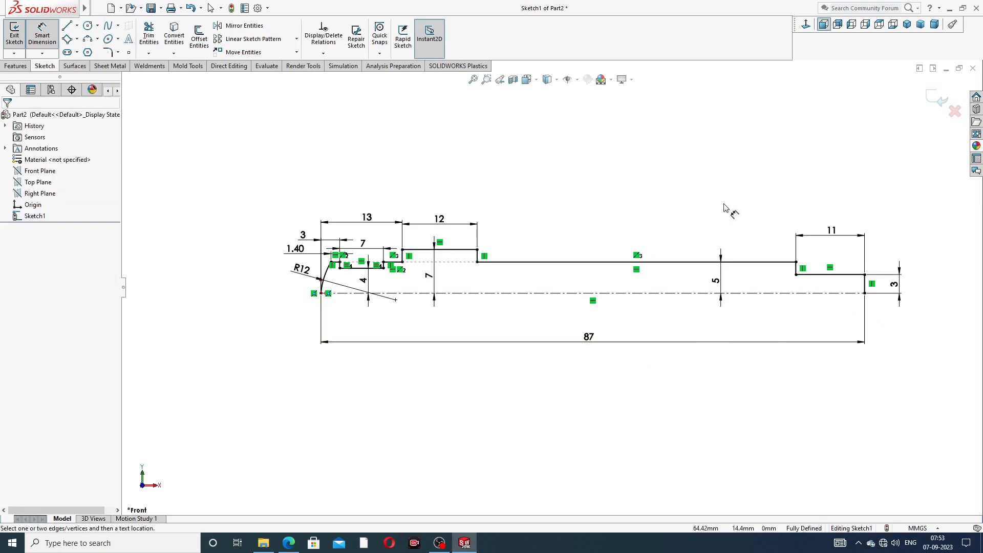
right_click(660, 169)
left_click(665, 156)
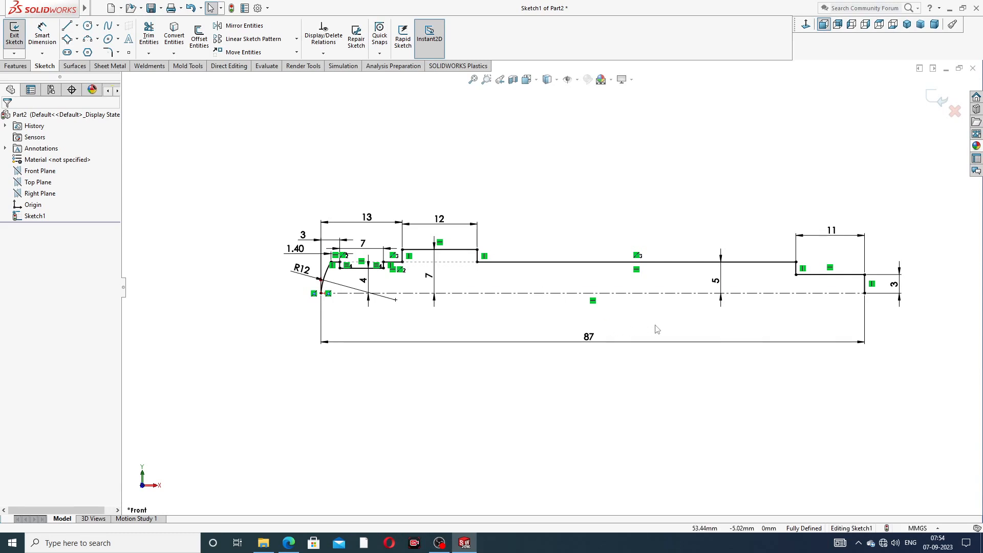
- Revolve the spindle profile 360° about the centerline, letting the open sketch close automatically
scroll(684, 356, "down", 1)
scroll(636, 240, "up", 2)
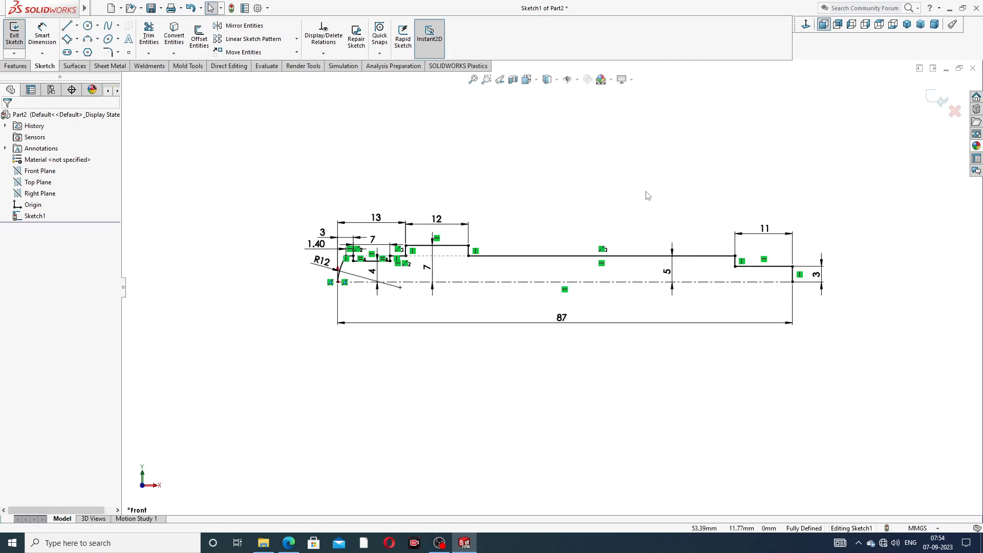
left_click(16, 66)
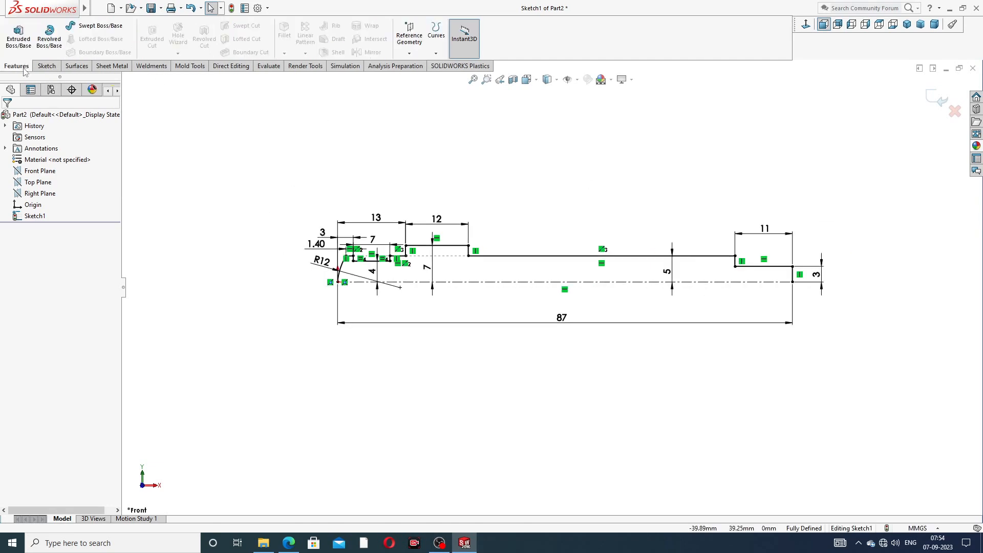
left_click(58, 48)
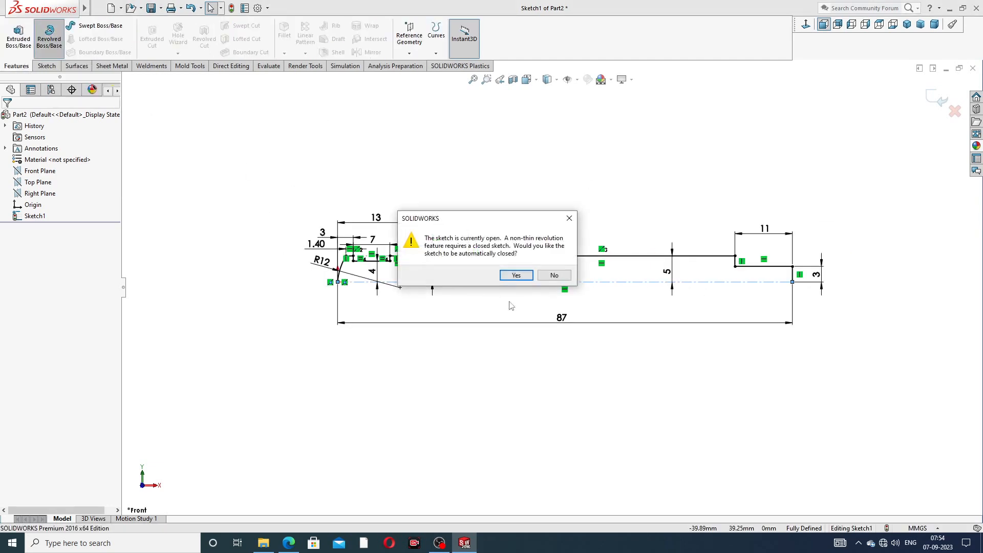
left_click(523, 279)
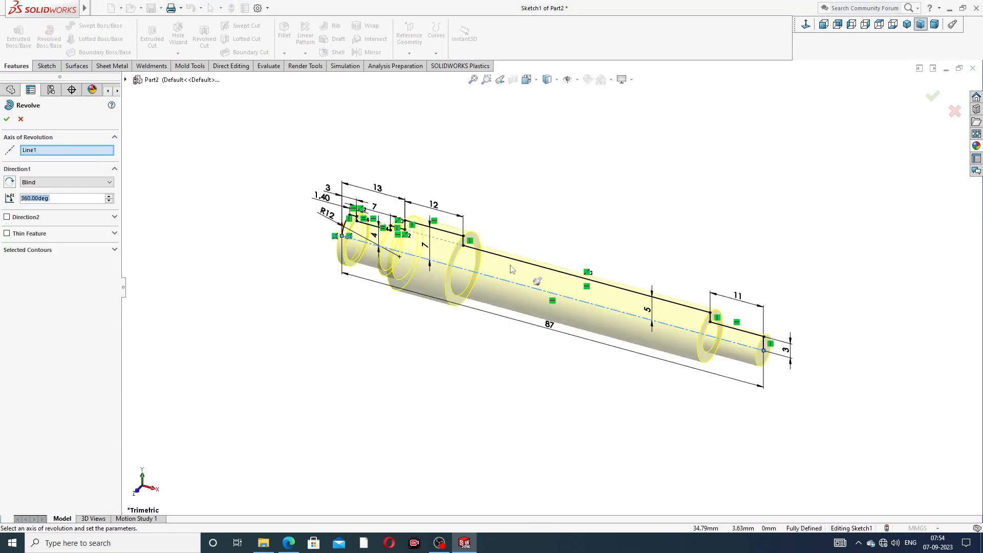
left_click(7, 121)
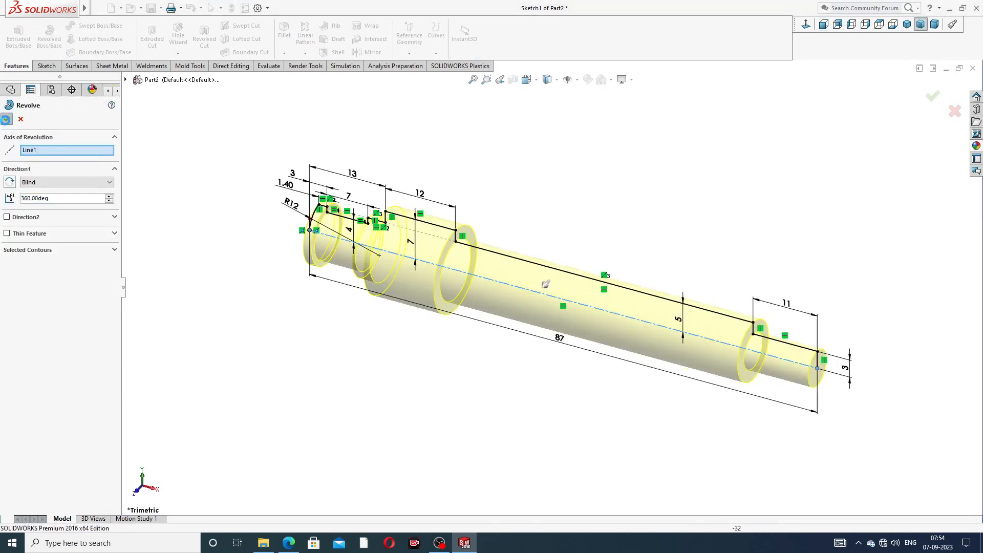
middle_click_drag(643, 293, 572, 283)
scroll(572, 284, "up", 2)
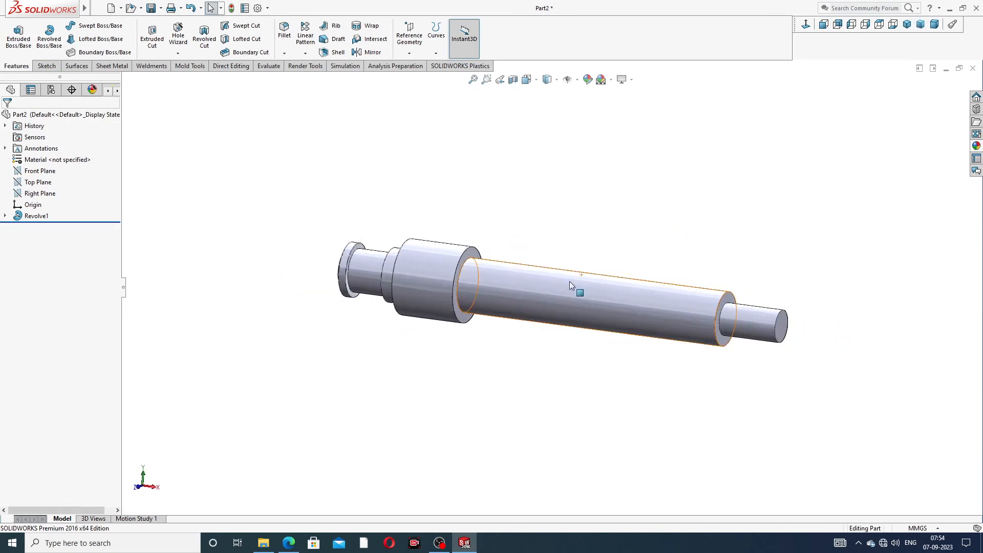
- Check the spindle PDF drawing and chamfer the end edge of the thin shaft tip by 1 mm at 45°
mouse_move(440, 542)
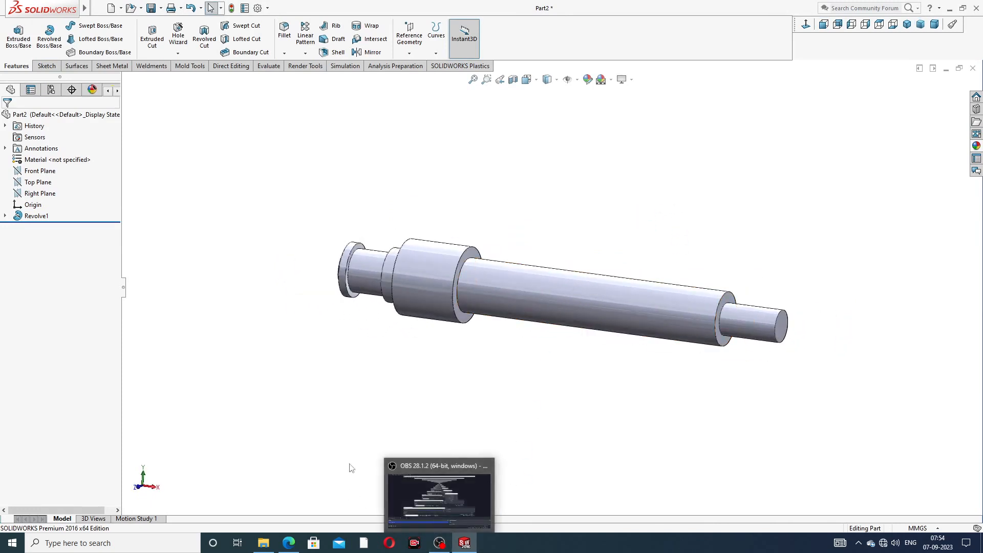
left_click(289, 543)
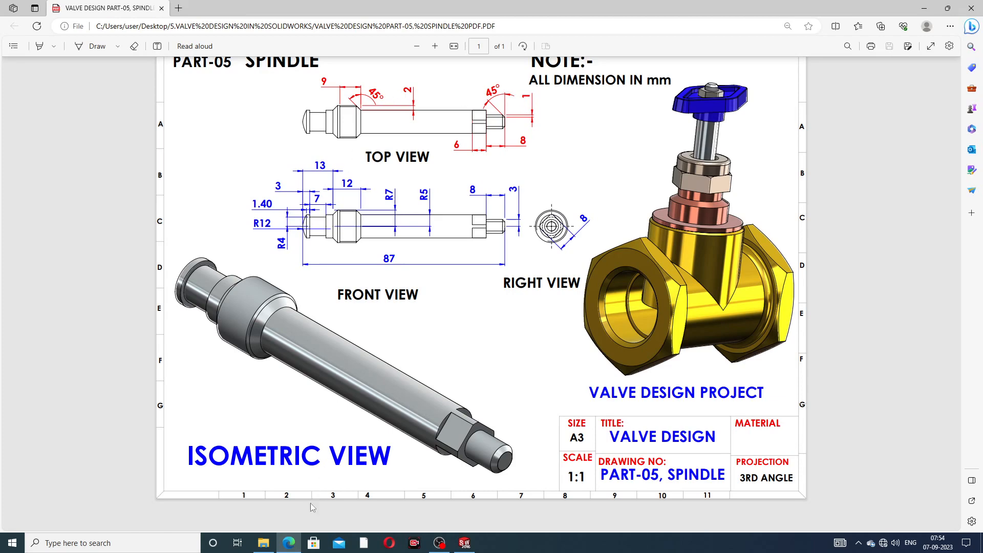
left_click(289, 543)
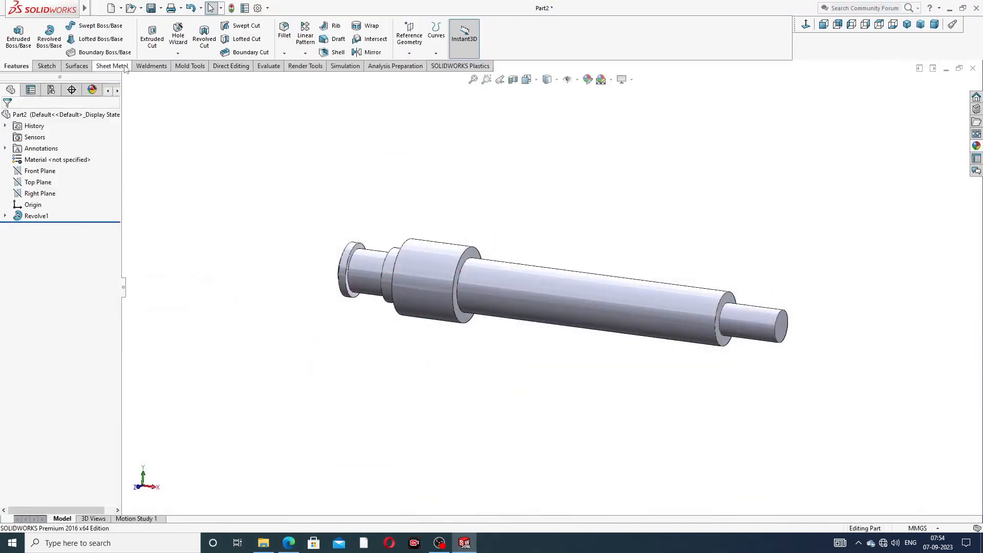
left_click(285, 54)
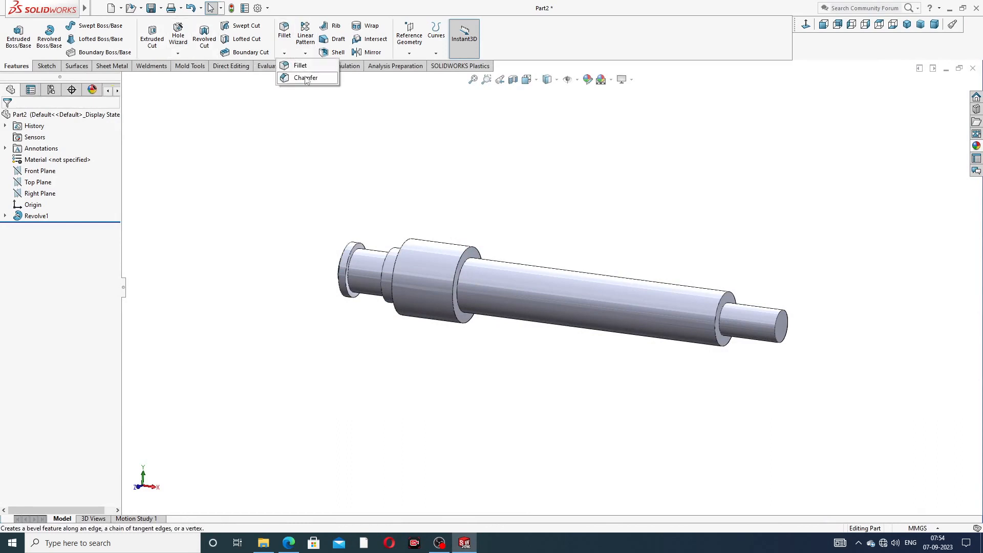
left_click(306, 78)
type("1")
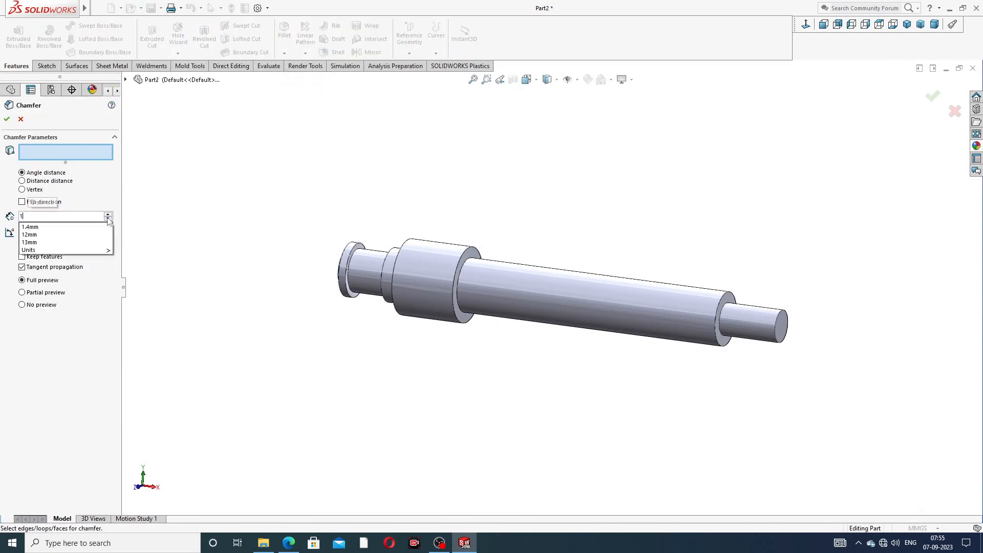
key("Return")
scroll(779, 329, "down", 3)
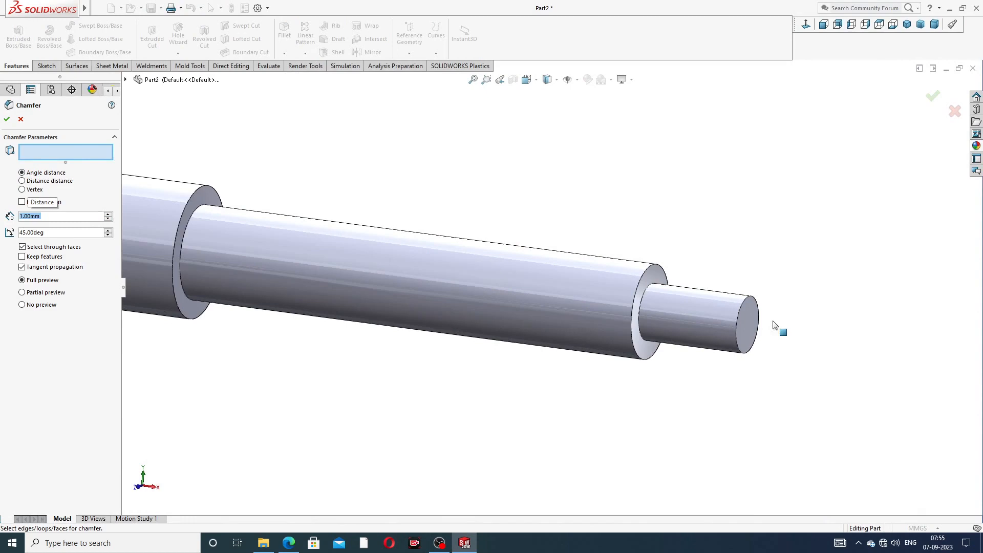
left_click(741, 309)
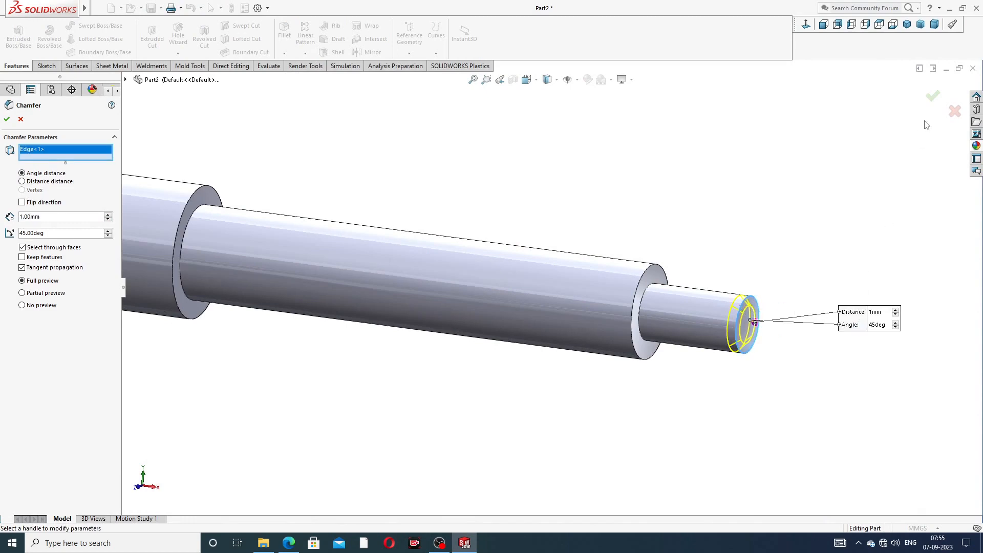
left_click(932, 96)
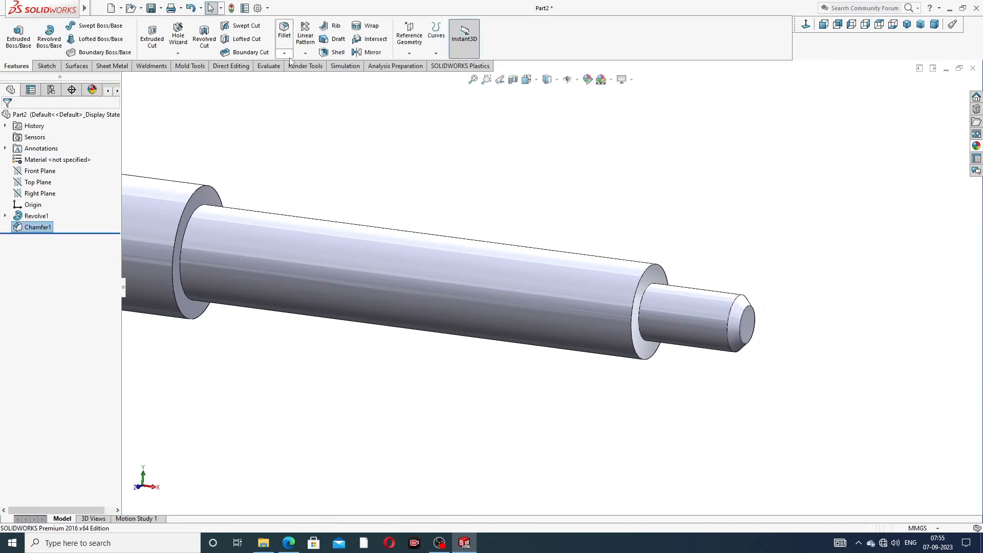
- Chamfer both outer edges of the spindle's large collar by 2 mm at 45°
left_click(284, 53)
left_click(305, 78)
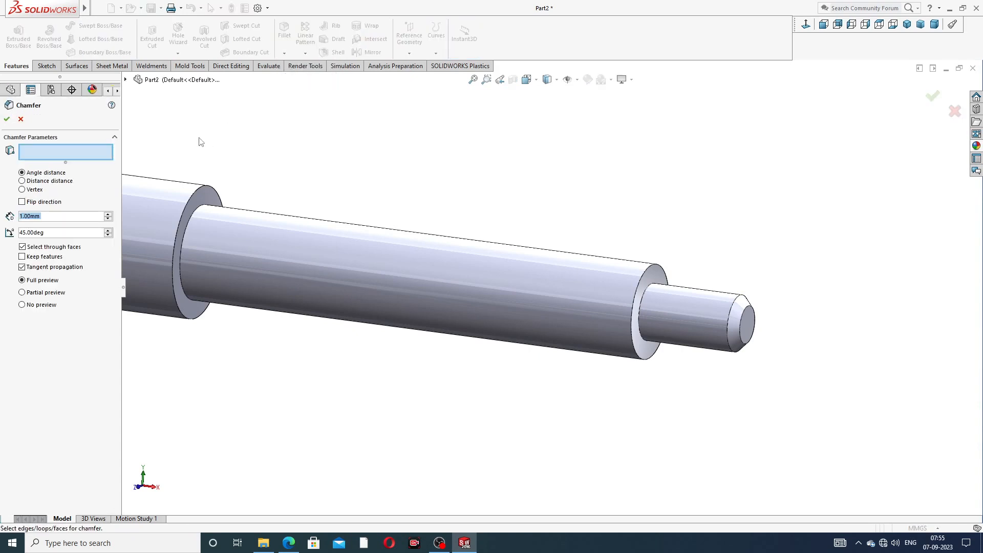
type("2")
key("Return")
scroll(270, 198, "up", 3)
scroll(351, 250, "down", 3)
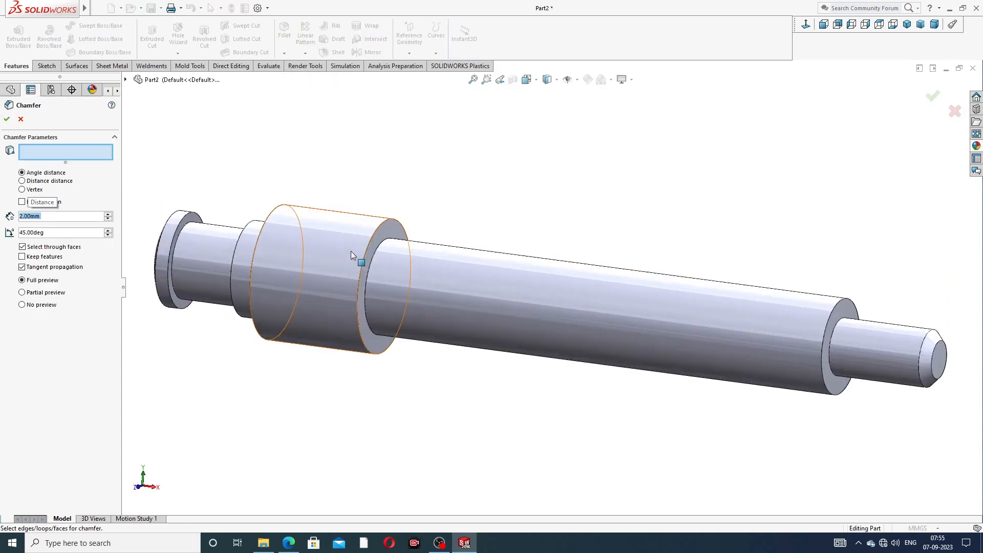
left_click(382, 228)
left_click(273, 215)
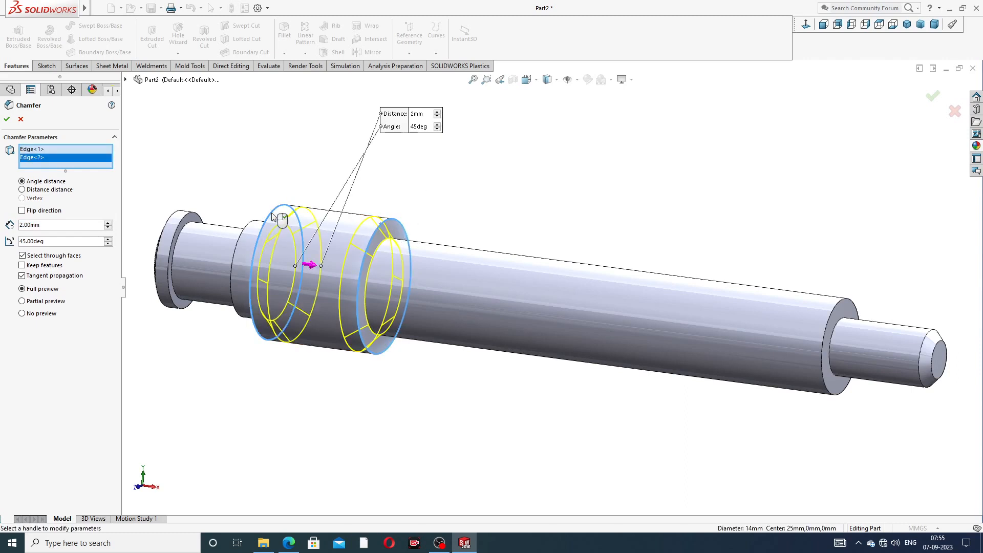
left_click(7, 121)
scroll(342, 206, "up", 3)
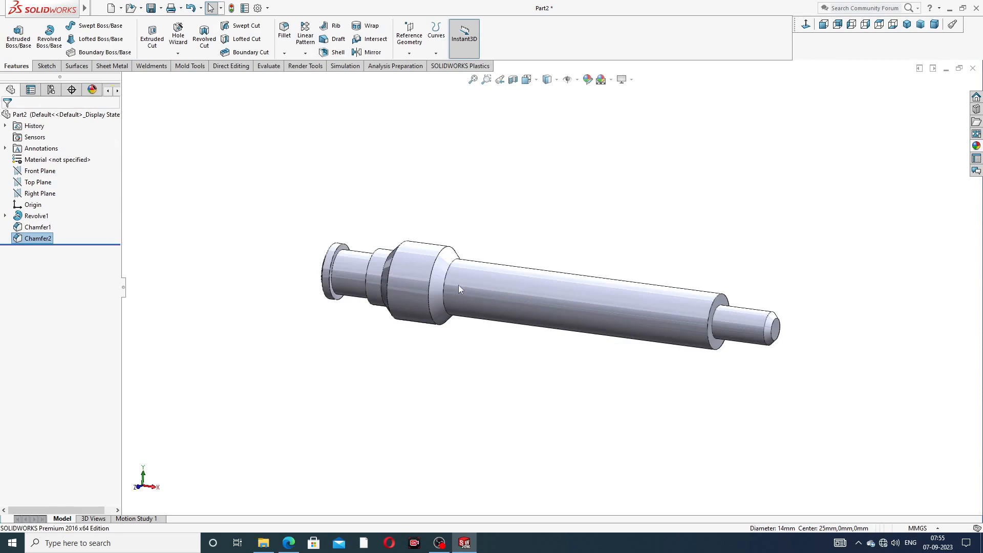
- Check the spindle PDF drawing, start a sketch on the ring-shaped shoulder face beside the thin tip, and view it head-on
middle_click_drag(459, 289, 520, 279)
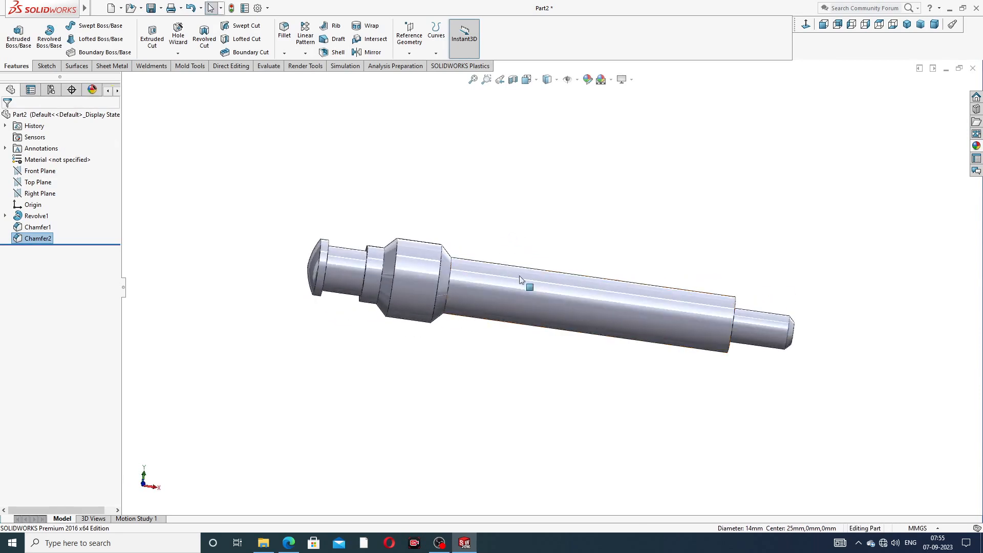
middle_click_drag(592, 330, 560, 265)
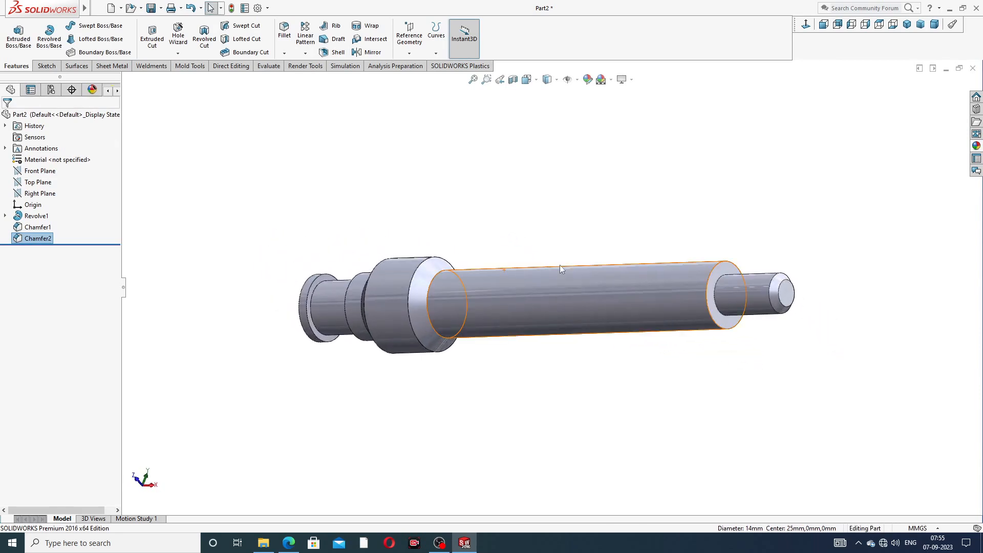
left_click(288, 542)
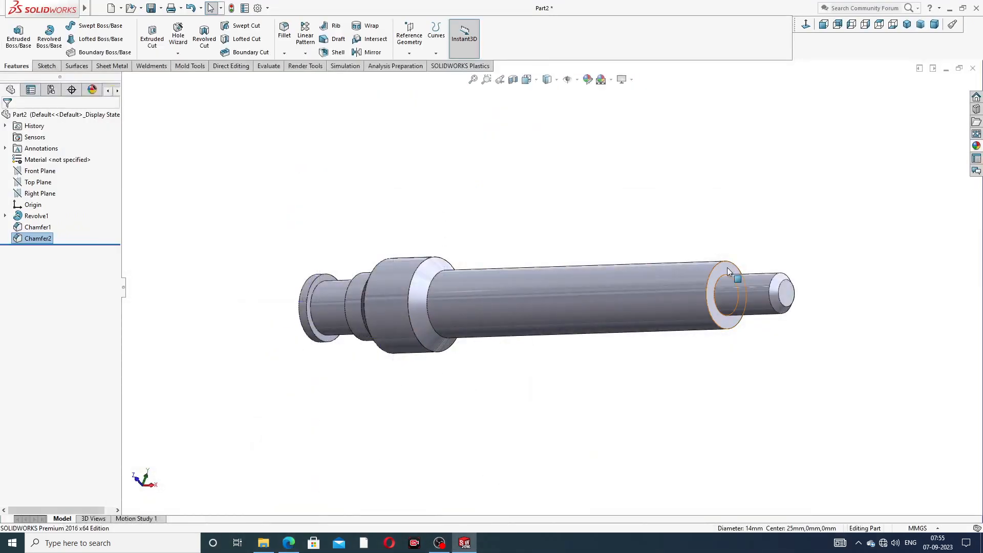
left_click(727, 272)
left_click(769, 236)
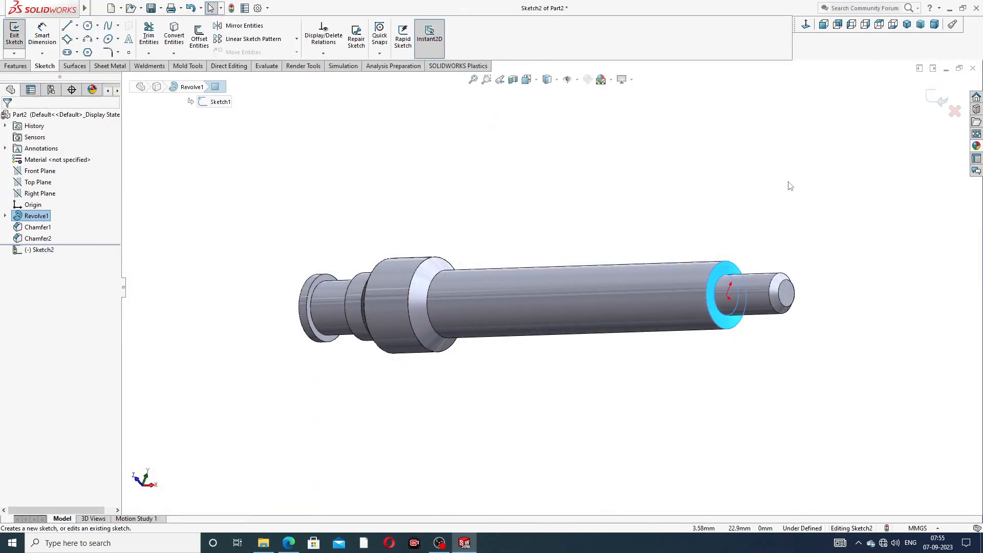
left_click(806, 24)
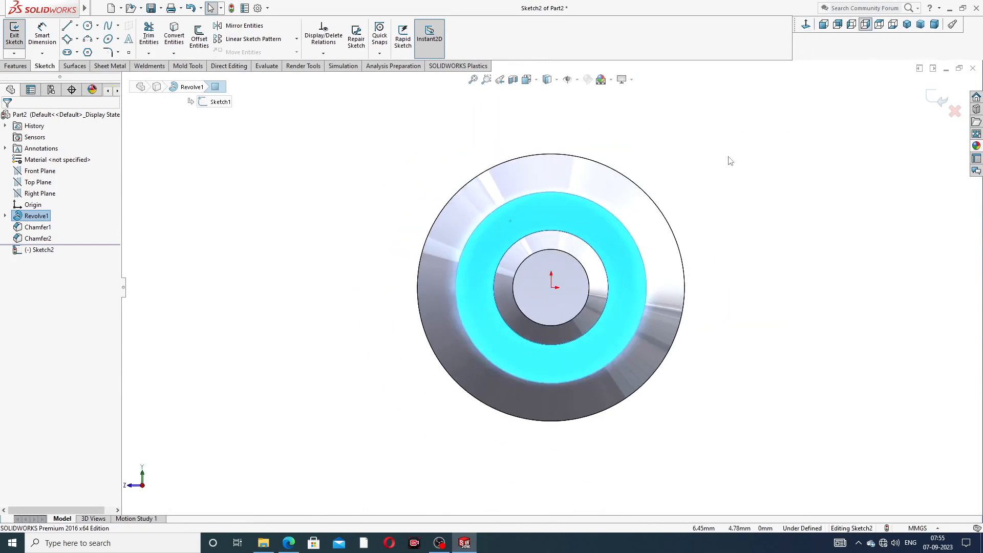
- Sketch a tilted 3 Point Corner Rectangle about 5.6 mm wide around the thin tip on the shoulder face
left_click(78, 39)
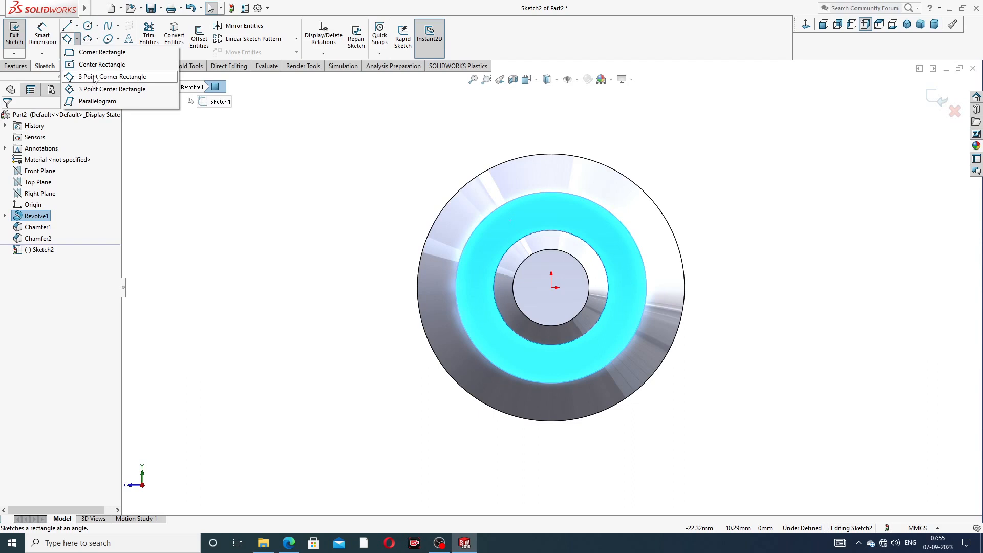
left_click(94, 77)
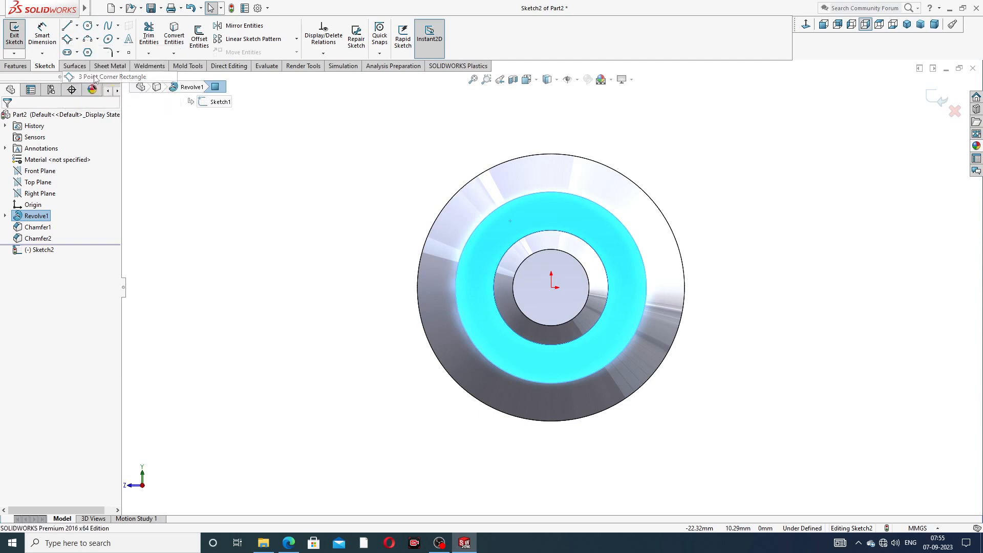
left_click(536, 209)
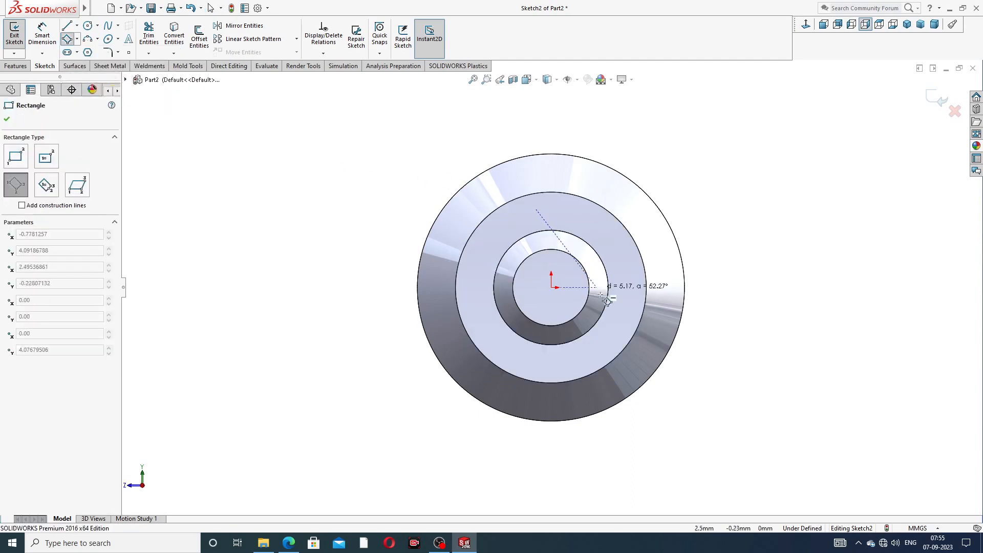
left_click(623, 313)
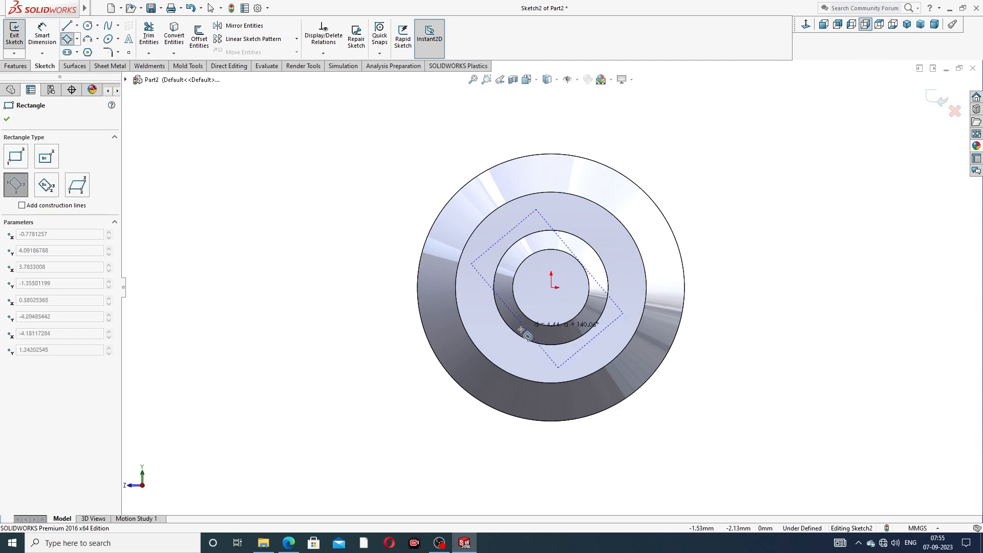
left_click(542, 381)
right_click(703, 159)
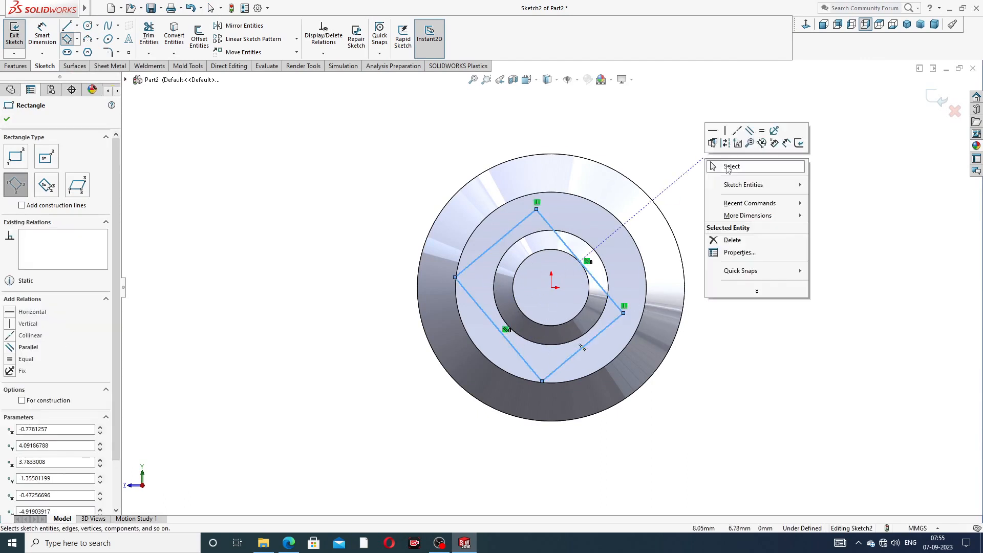
left_click(729, 168)
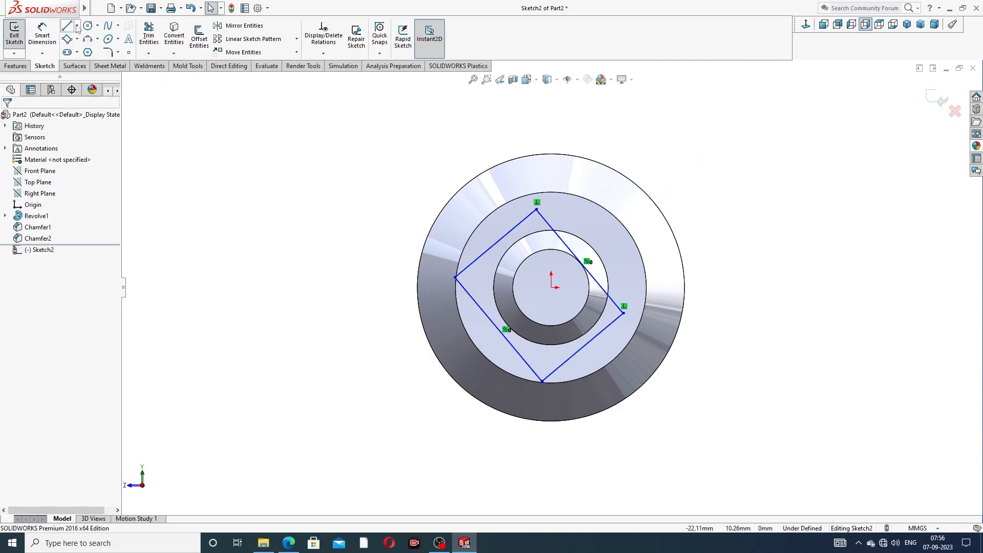
- Draw two construction centerlines joining the opposite corners of the tilted rectangle
left_click(77, 26)
left_click(85, 49)
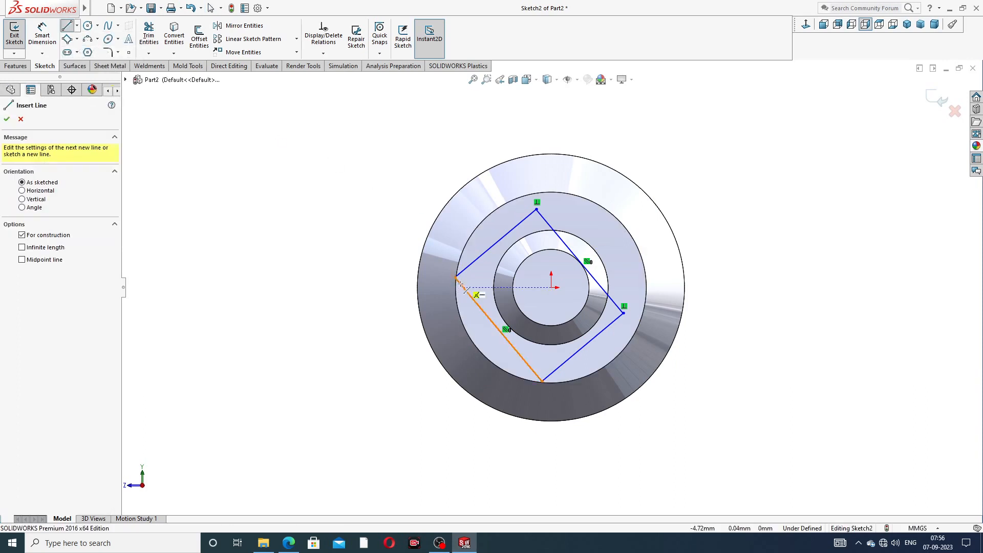
mouse_move(455, 277)
left_mouse_down()
mouse_move(656, 337)
mouse_move(623, 312)
left_mouse_up()
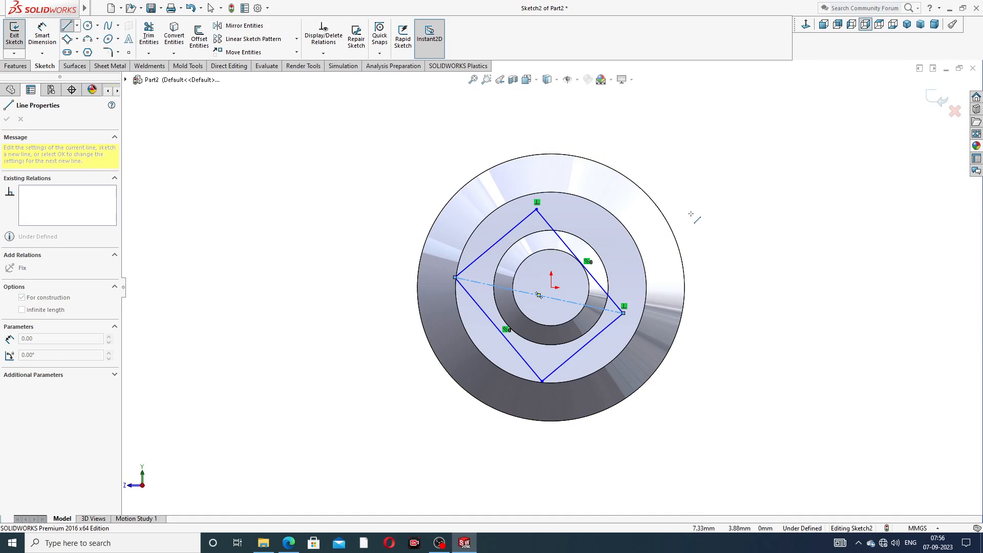
left_click(537, 209)
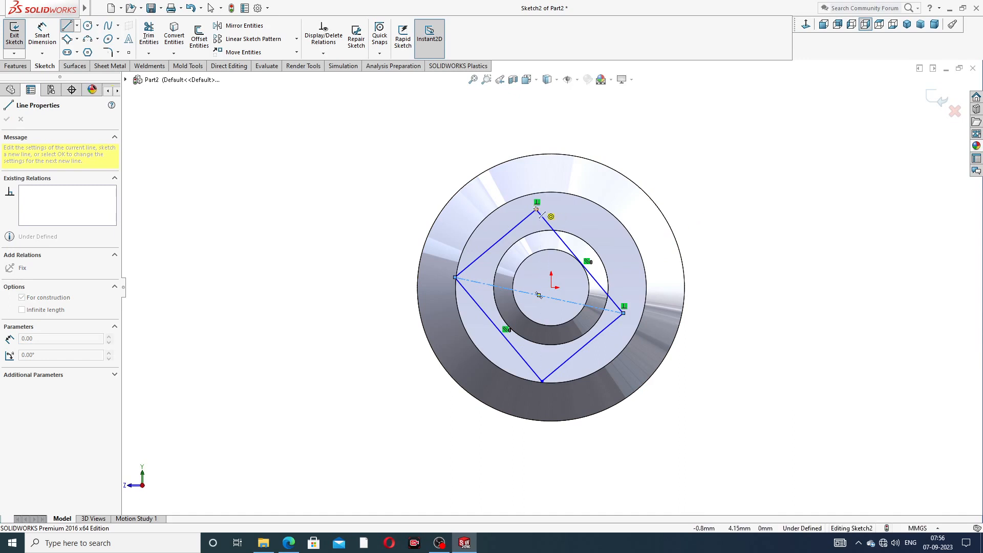
double_click(542, 382)
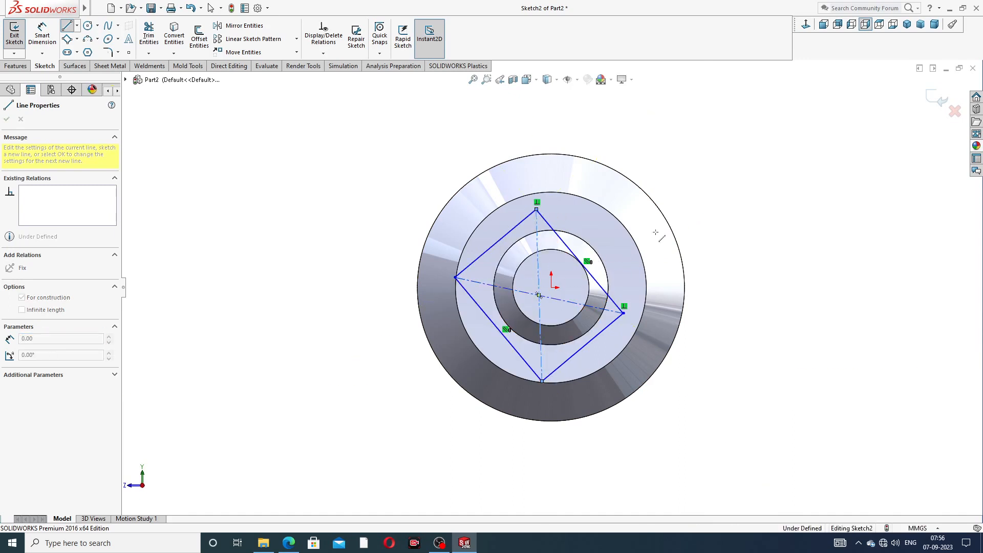
right_click(690, 216)
left_click(714, 220)
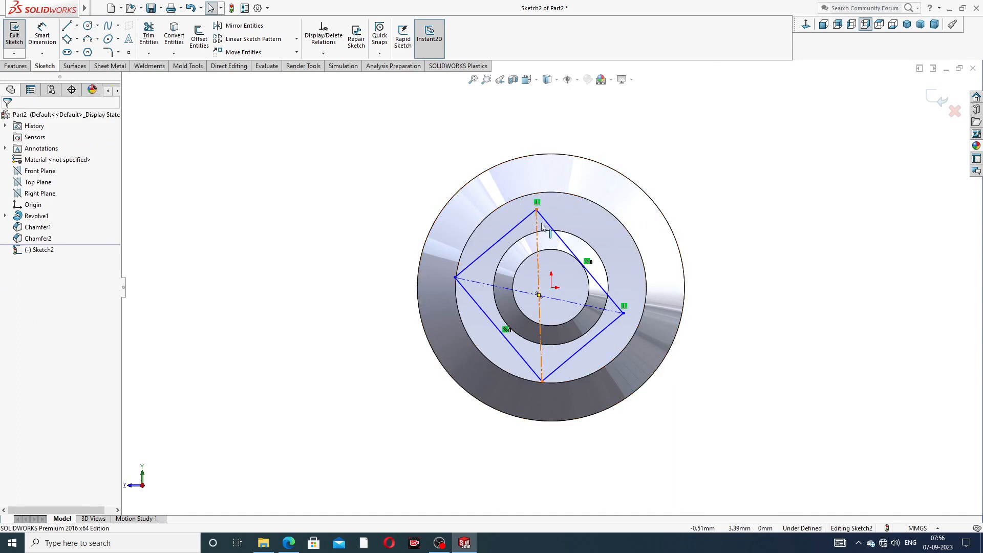
- Make two adjacent sides of the rectangle equal and set its upright diagonal centerline vertical
left_click(513, 229)
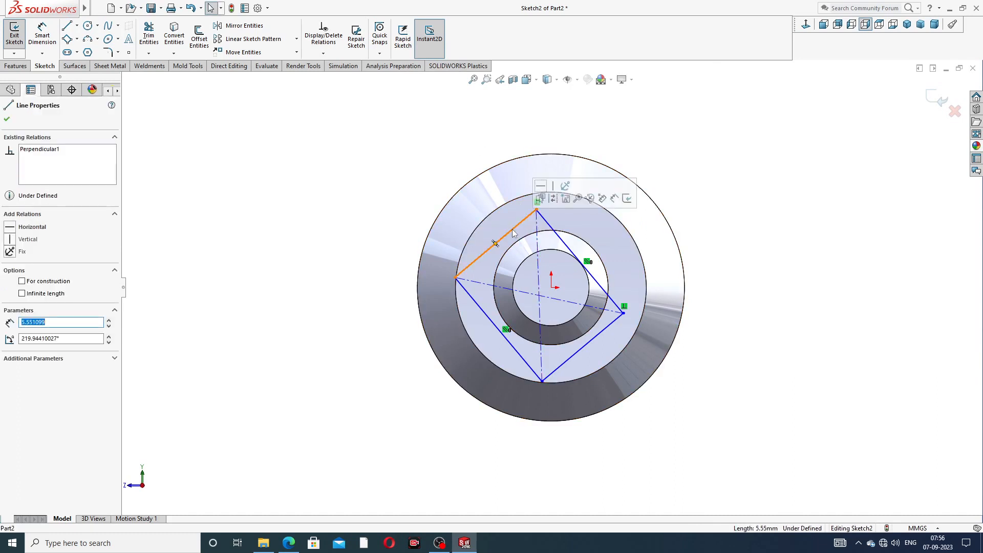
left_click(557, 231, "ctrl")
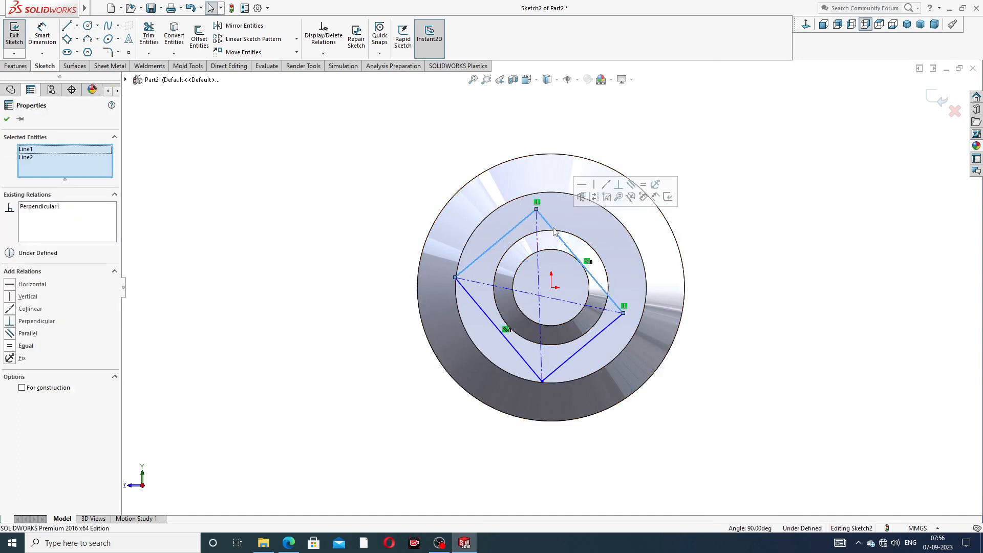
left_click(643, 184)
left_click(709, 161)
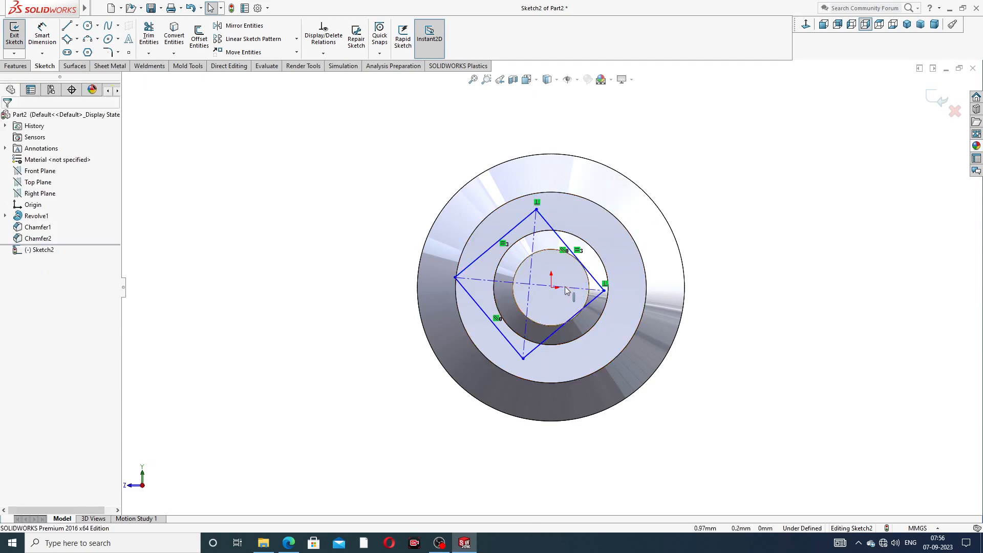
left_click(533, 269)
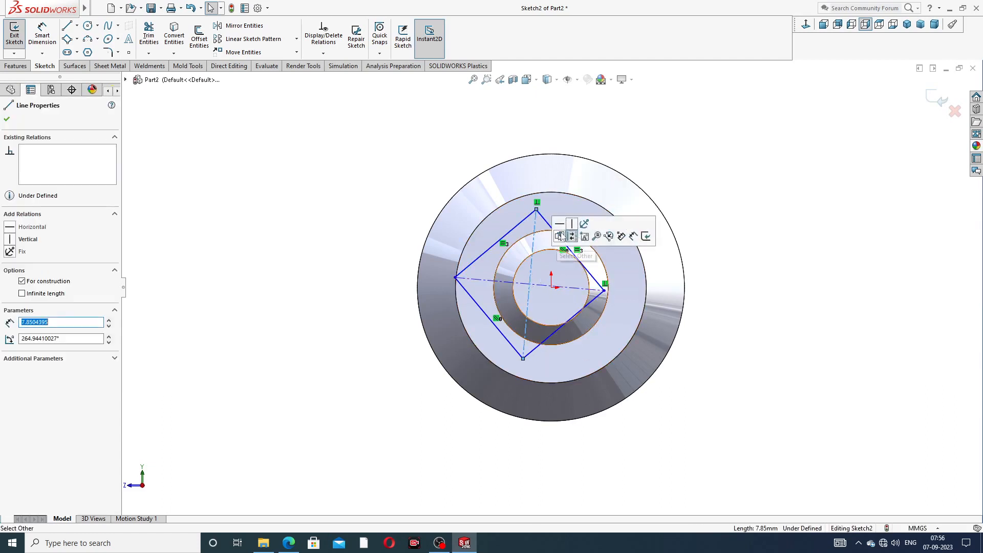
left_click(572, 223)
left_click(685, 176)
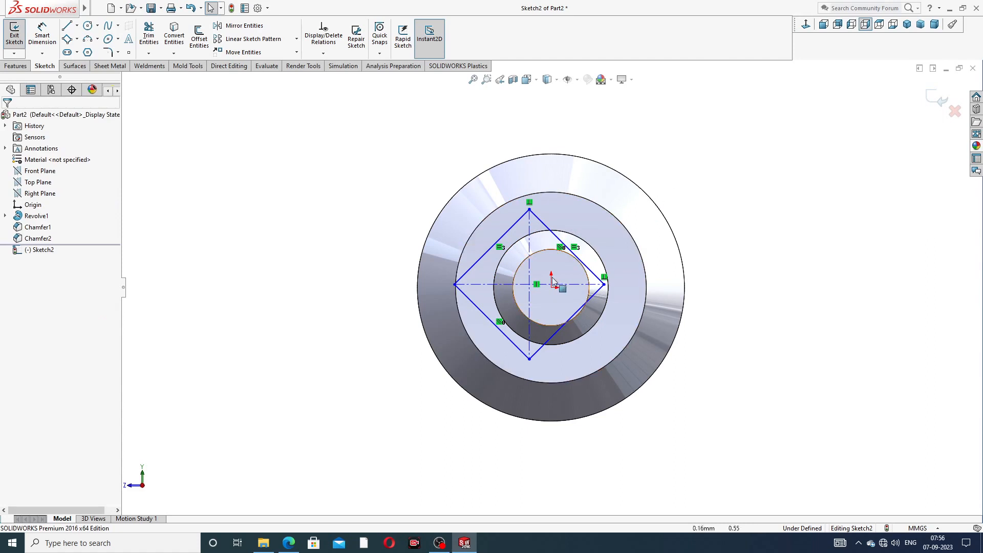
- Center the square by adding a midpoint relation between its vertical diagonal and the origin
left_click(530, 271)
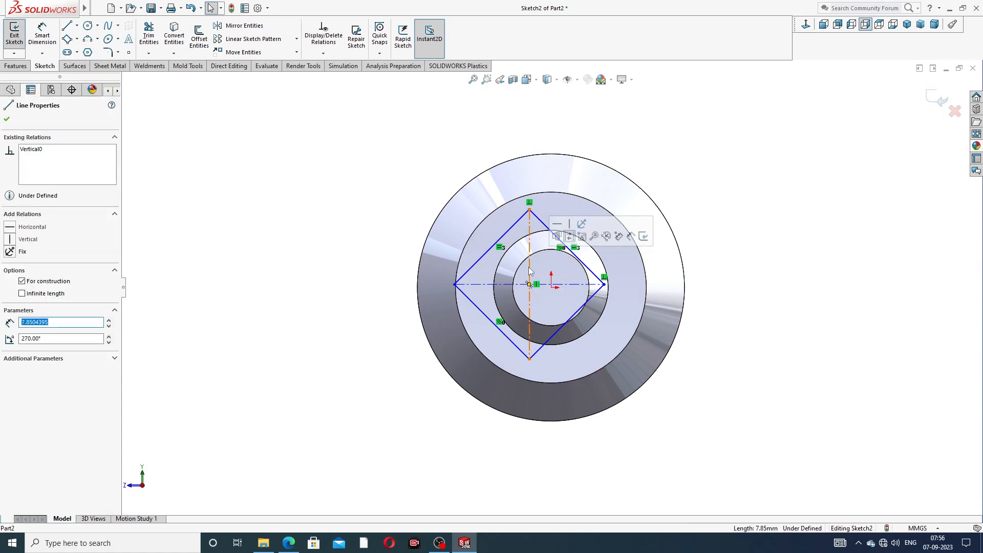
left_click(552, 288, "ctrl")
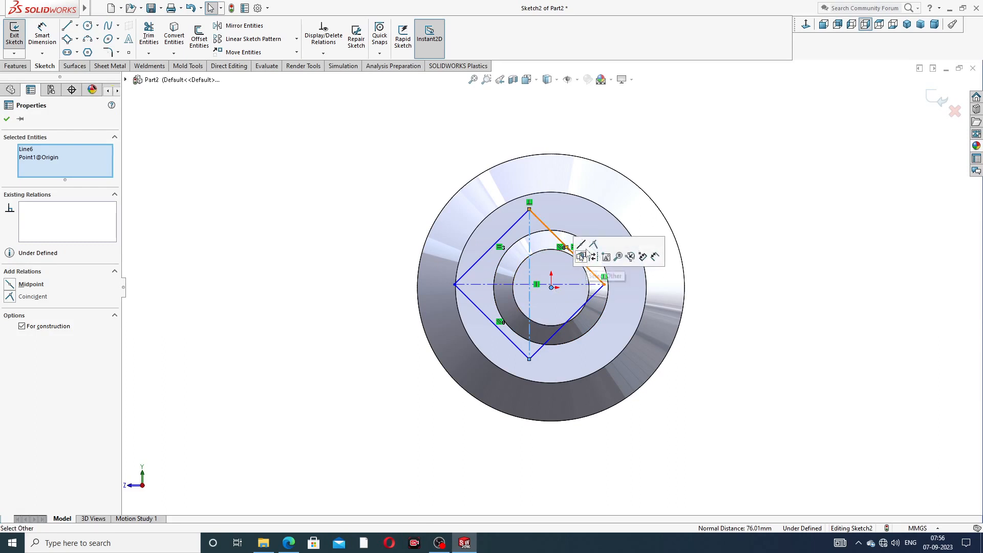
left_click(581, 256)
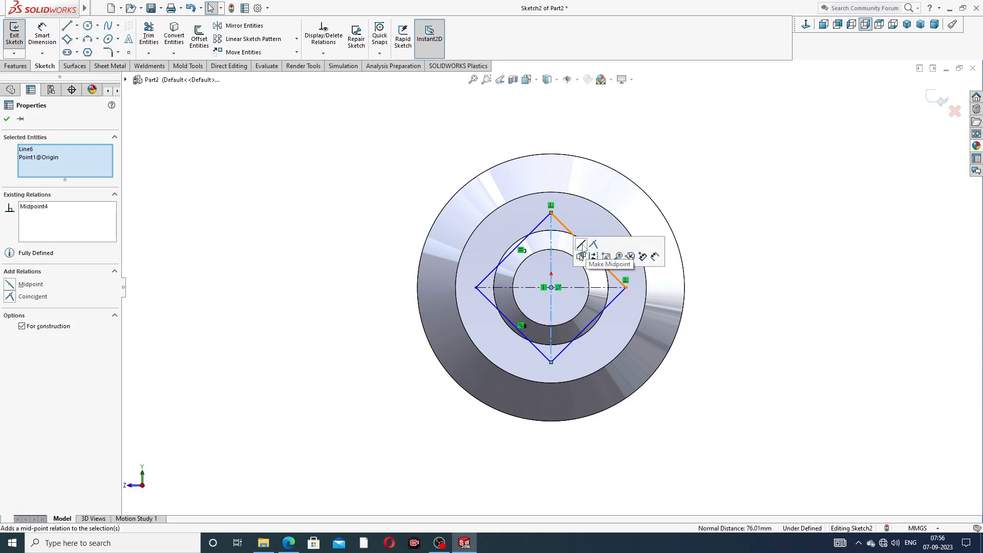
left_click(671, 188)
- Dimension one side of the square as 8 mm and end dimensioning
left_click(42, 35)
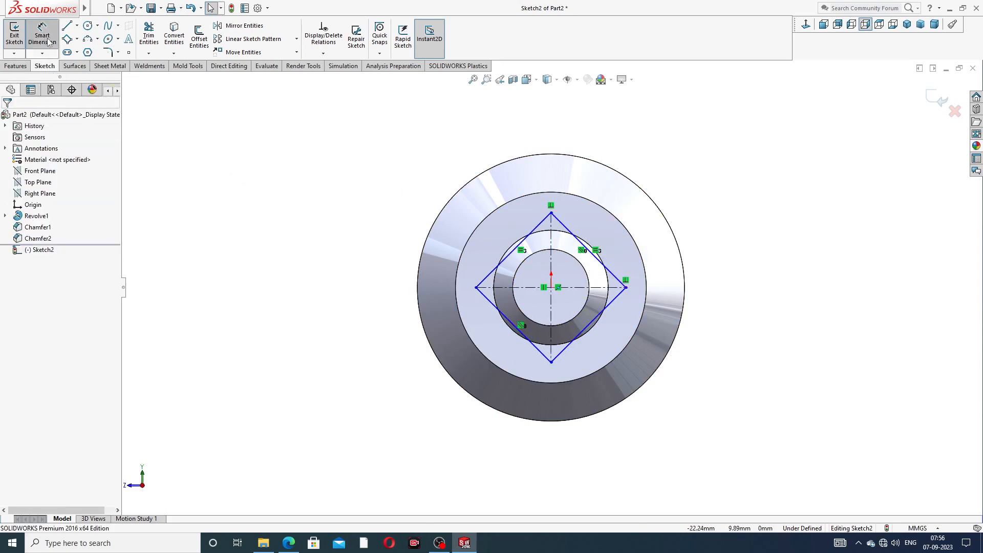
left_click(532, 231)
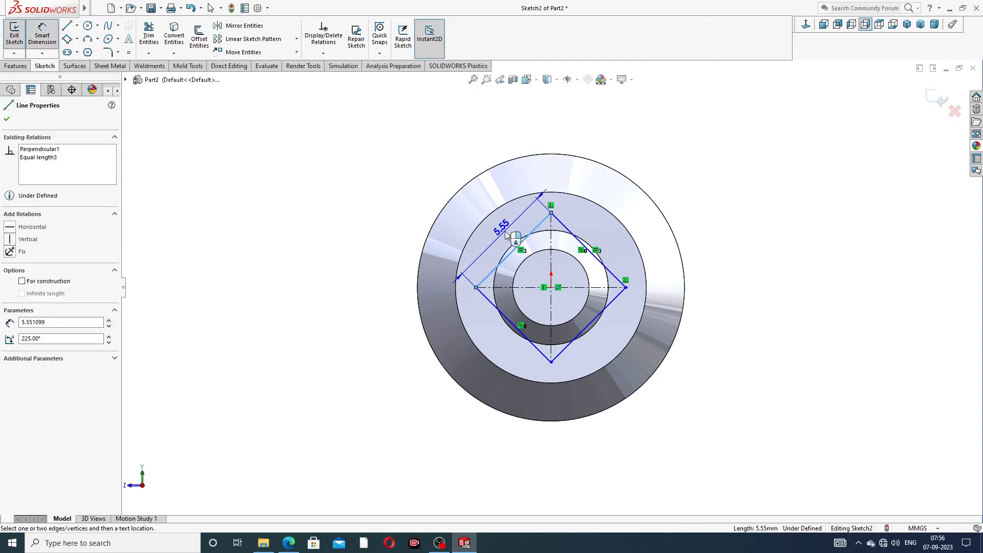
left_click(506, 235)
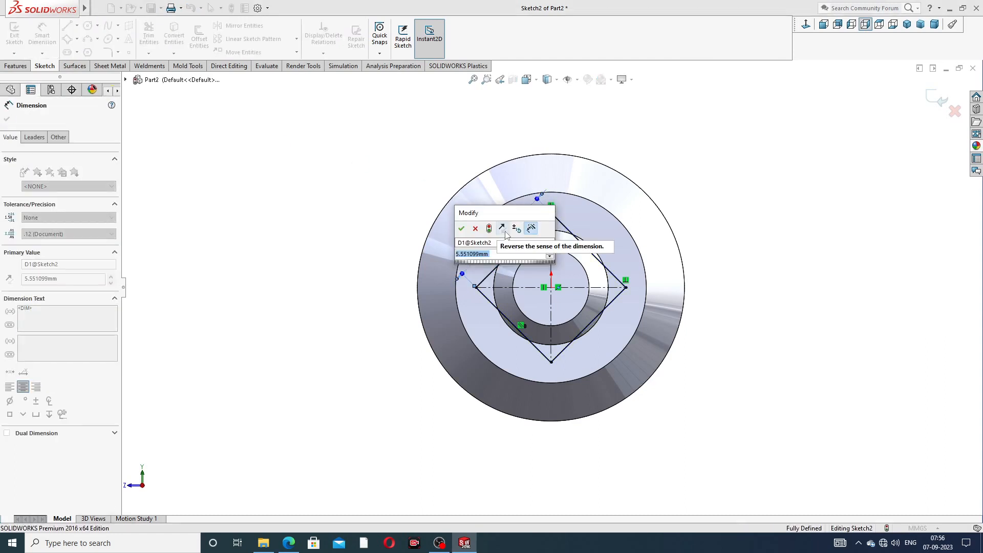
type("8")
key("Return")
key("Escape")
right_click(732, 122)
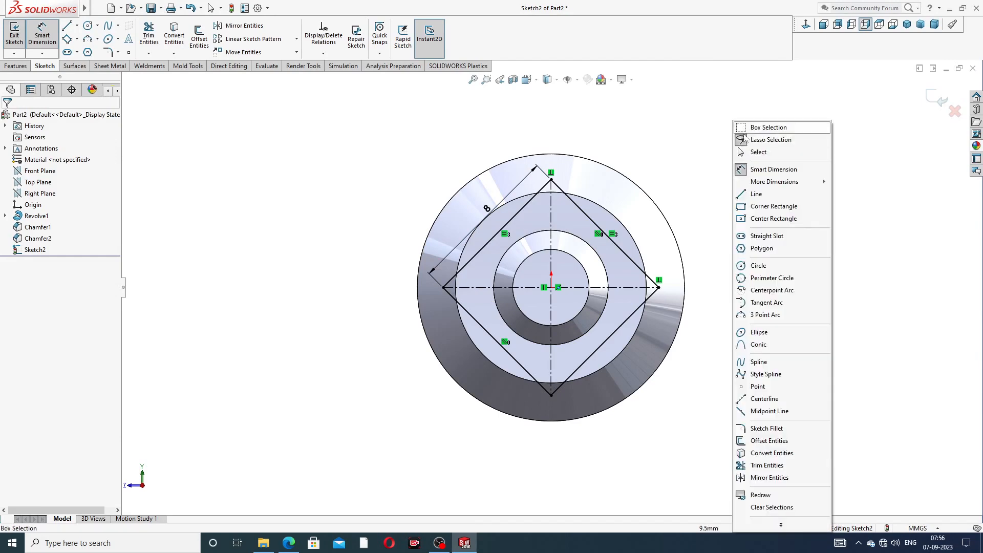
left_click(763, 153)
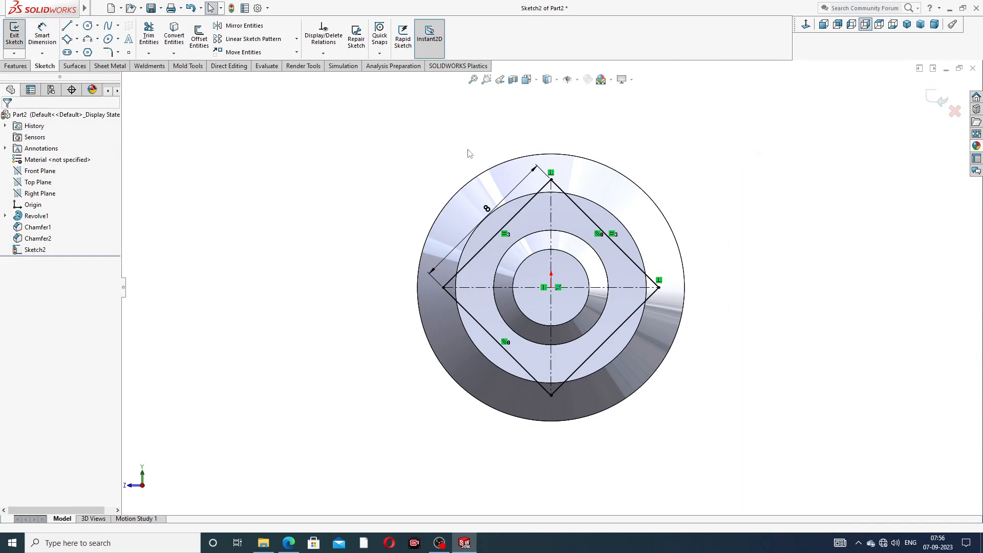
- Cut-extrude the square sketch blind to 7 mm with the side to cut flipped, leaving a square section next to the thin tip
left_click(16, 67)
left_click(158, 43)
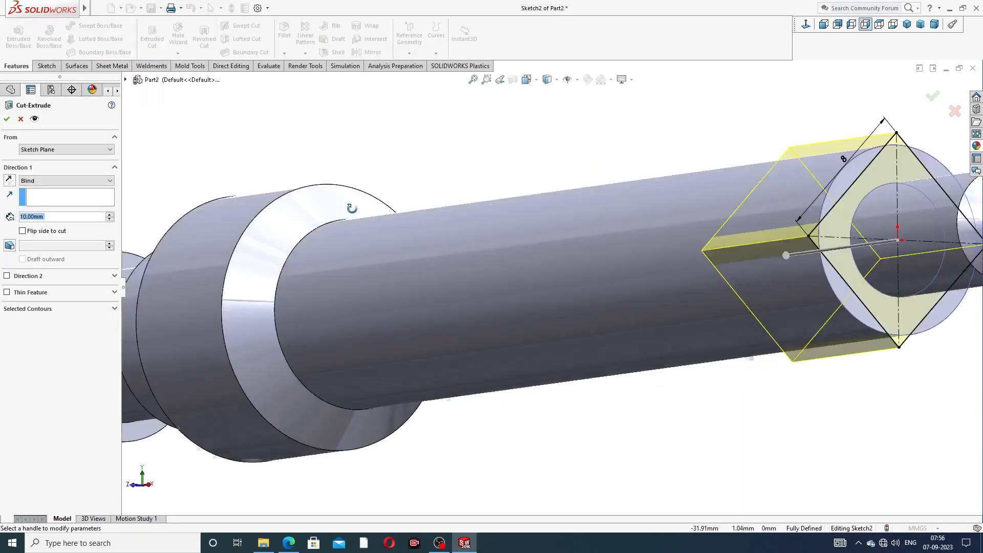
middle_click_drag(352, 209, 385, 198)
scroll(489, 194, "up", 3)
mouse_move(599, 168)
middle_mouse_down()
mouse_move(638, 154)
mouse_move(612, 172)
middle_mouse_up()
scroll(611, 172, "up", 1)
double_click(47, 219)
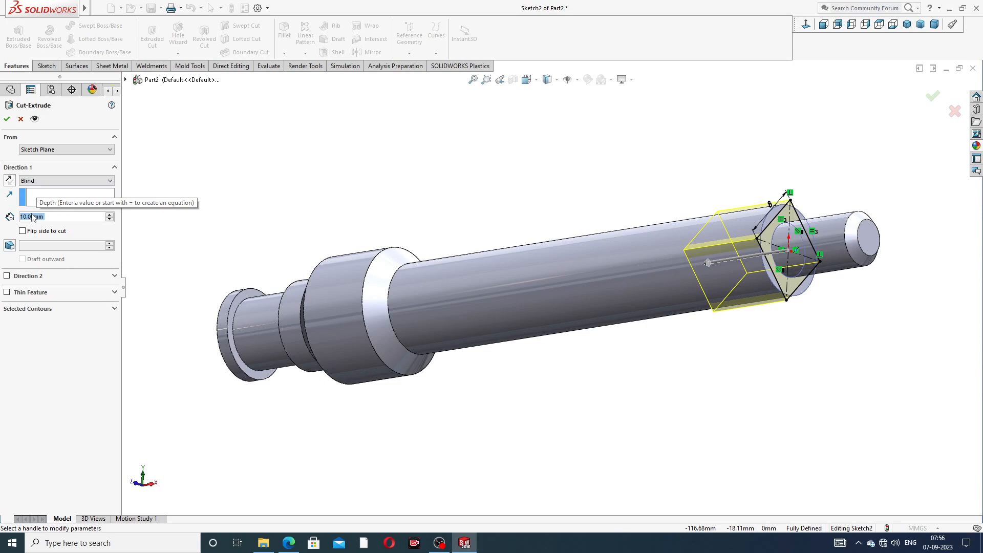
type("7")
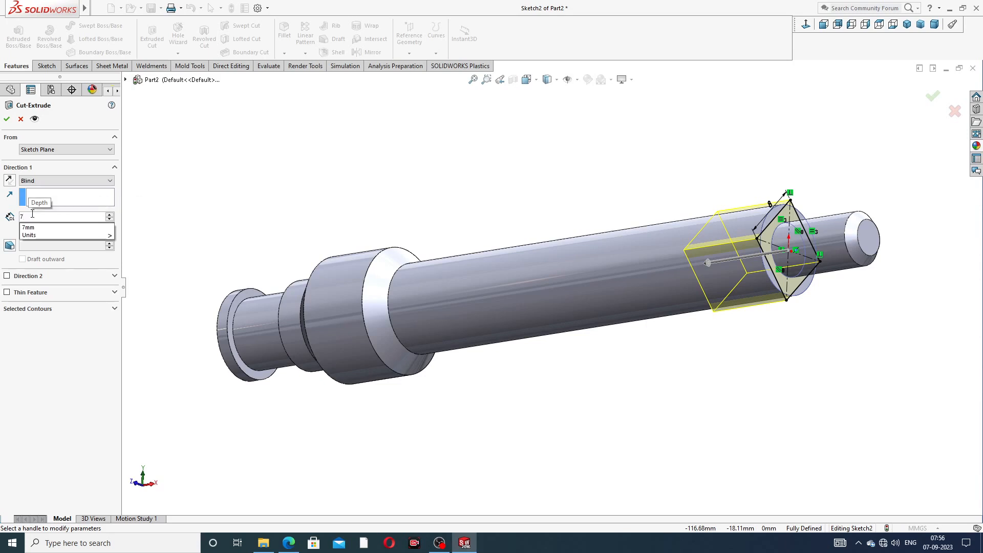
key("Return")
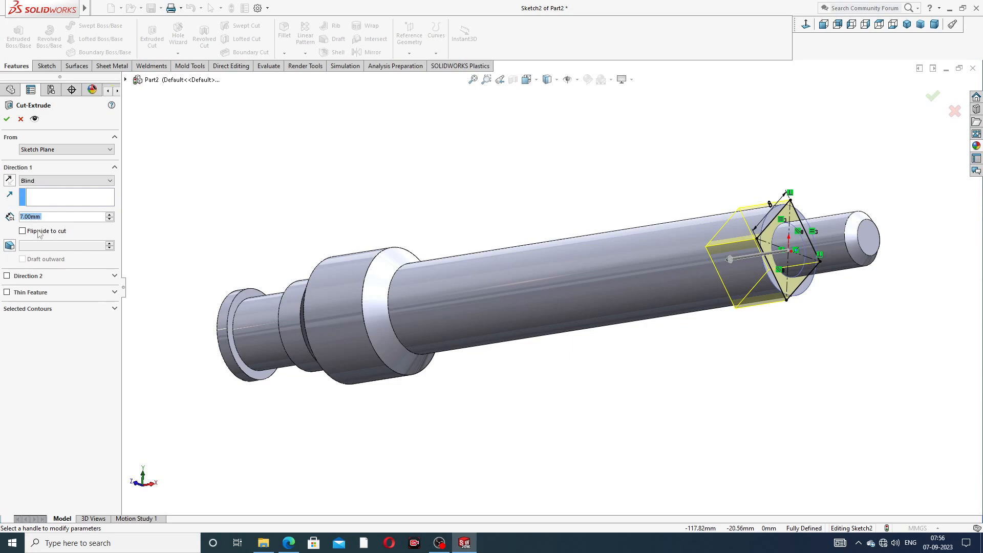
left_click(22, 231)
left_click(8, 118)
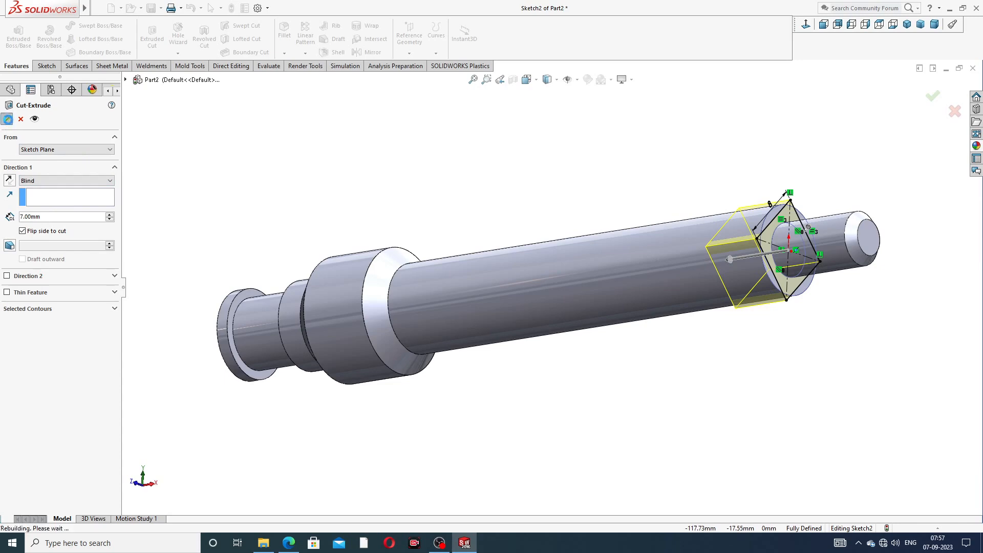
- Apply the chromium plate appearance from the Chrome metals to the whole spindle and show it in isometric view
middle_click_drag(545, 215, 602, 177)
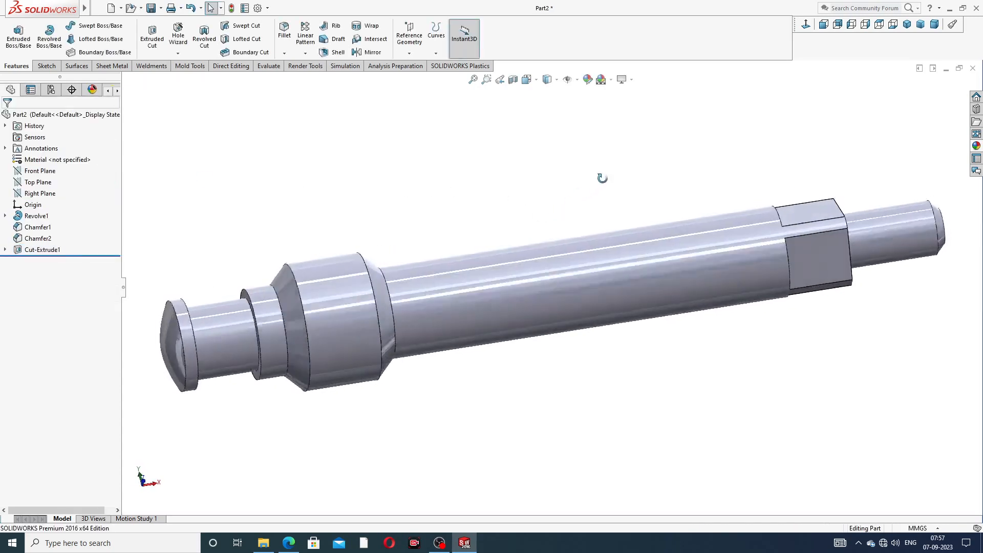
scroll(619, 186, "up", 3)
middle_click_drag(659, 187, 638, 275)
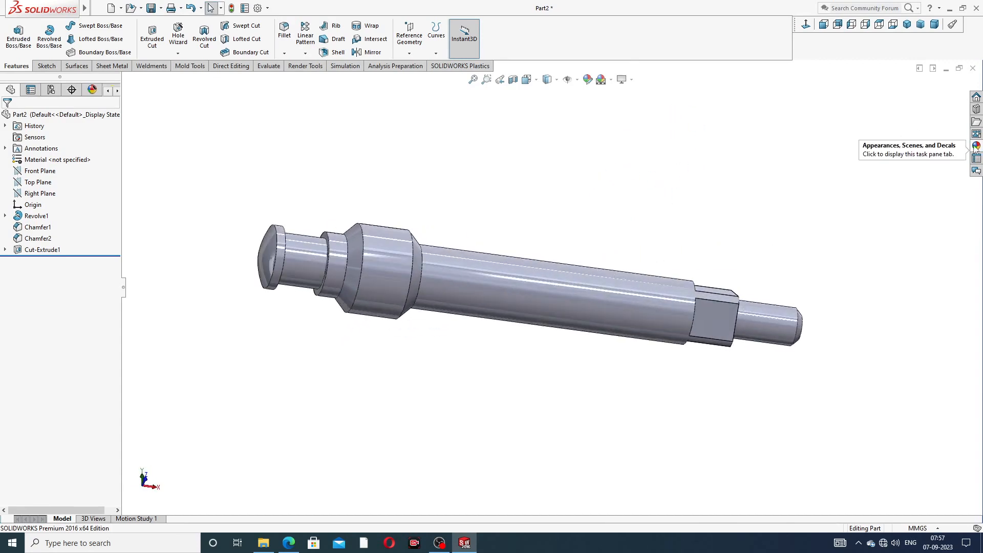
left_click(975, 147)
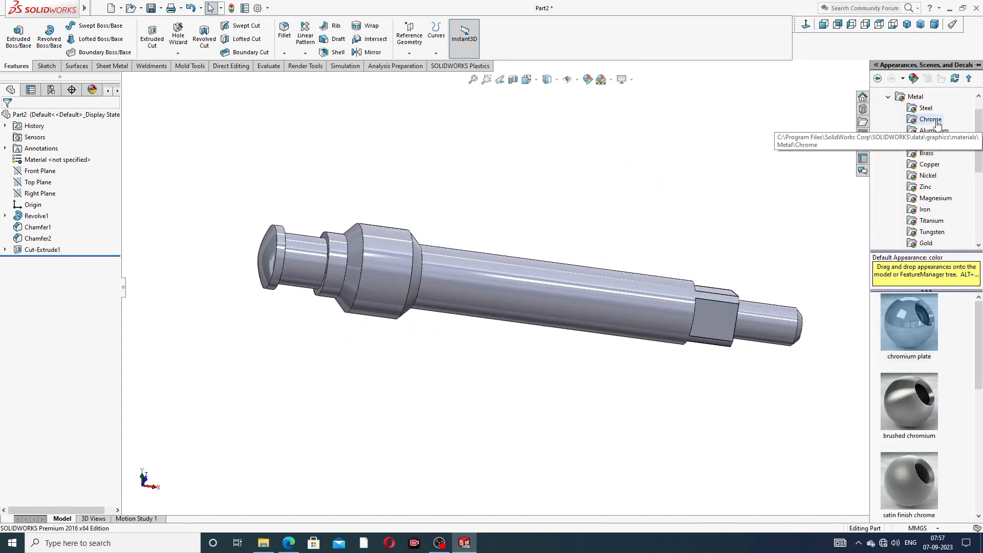
double_click(902, 326)
middle_click_drag(767, 286, 740, 255)
scroll(767, 280, "down", 1)
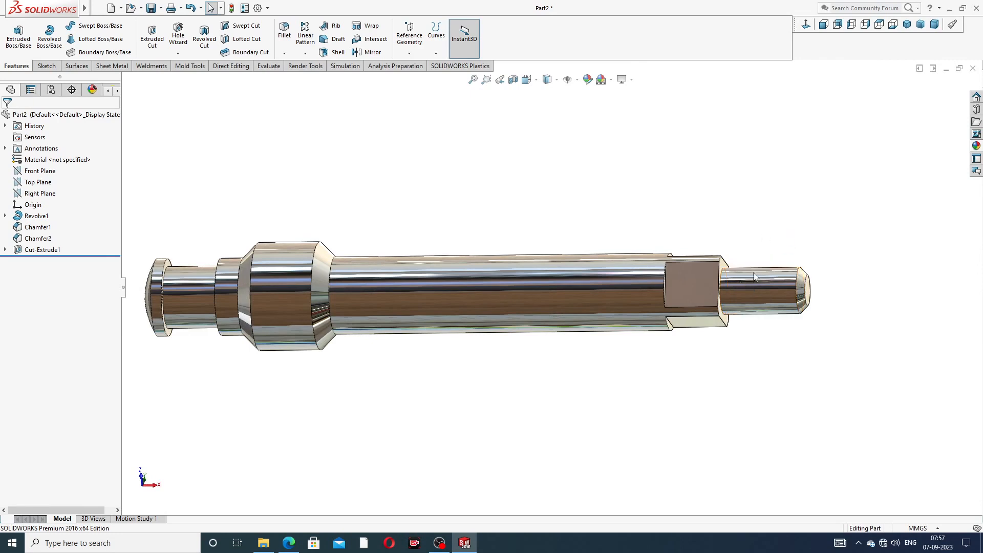
scroll(753, 290, "up", 2)
middle_click_drag(766, 291, 765, 248)
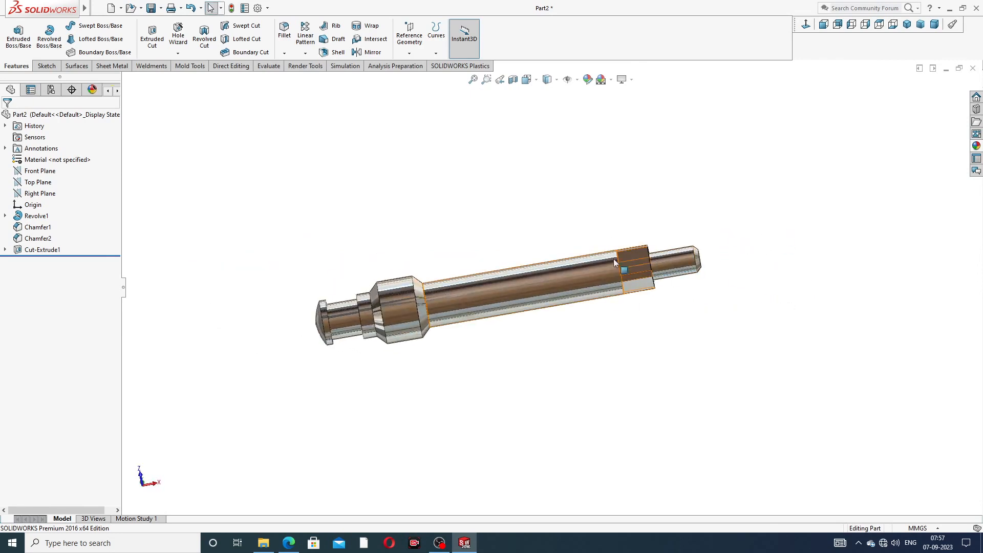
left_click(908, 26)
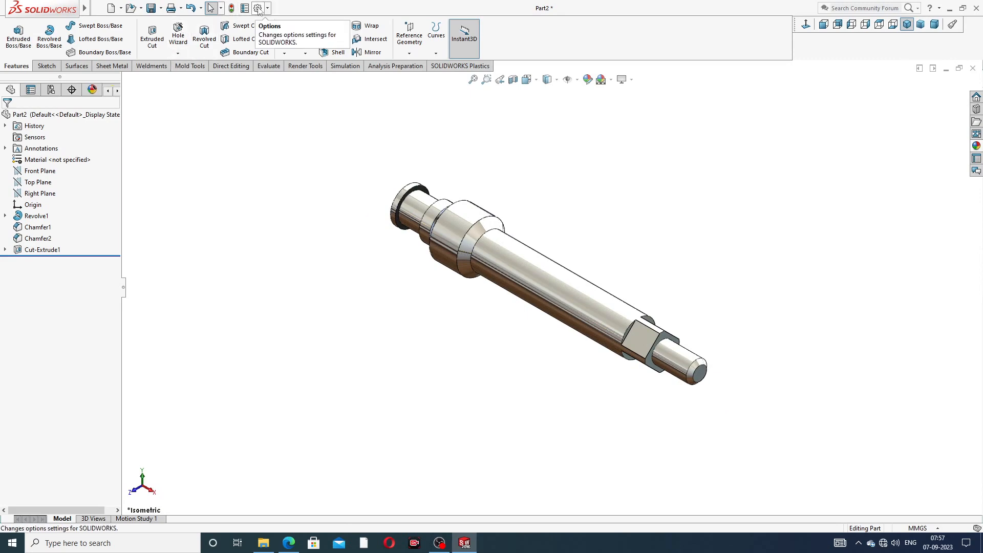
- Enable shaded cosmetic threads in the document's detailing properties
left_click(259, 9)
left_click(351, 102)
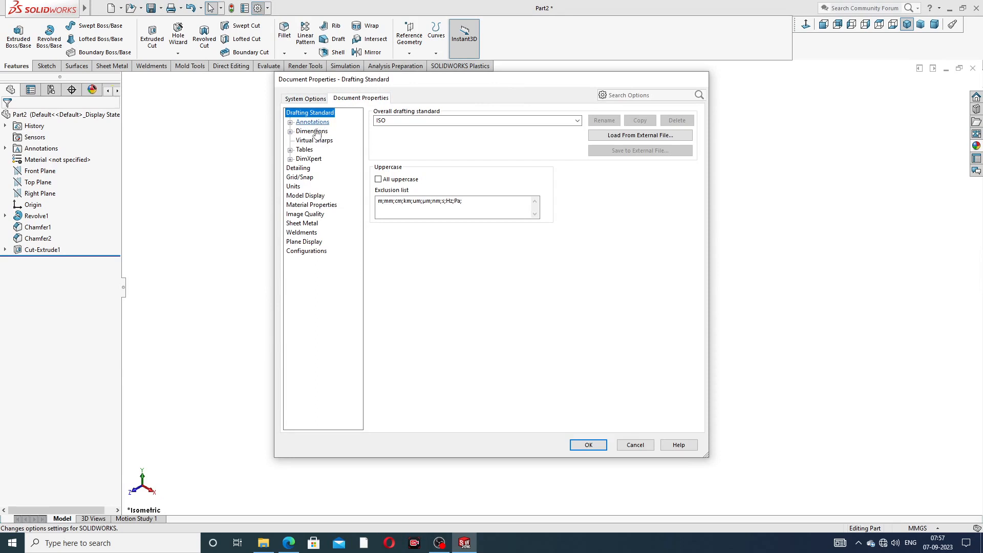
left_click(298, 168)
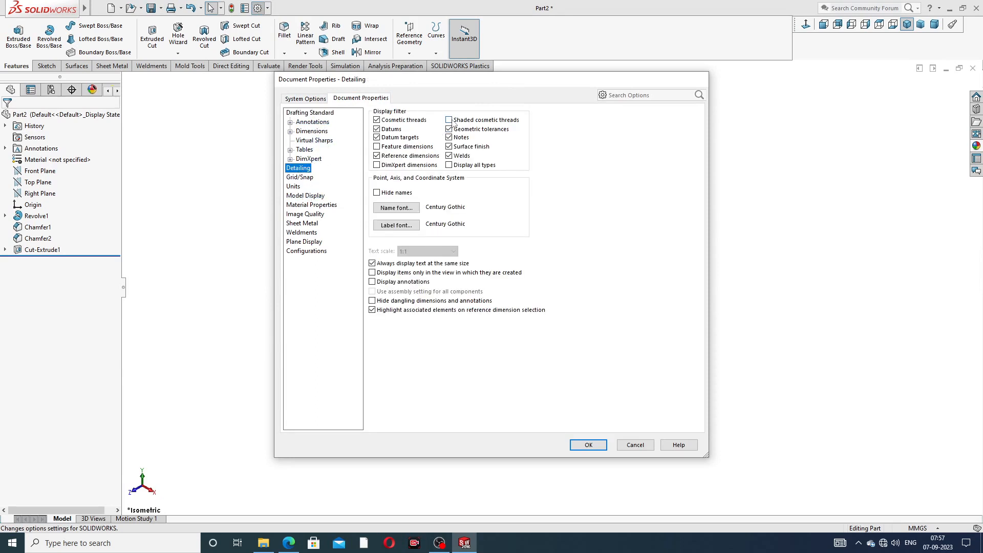
left_click(453, 121)
left_click(588, 444)
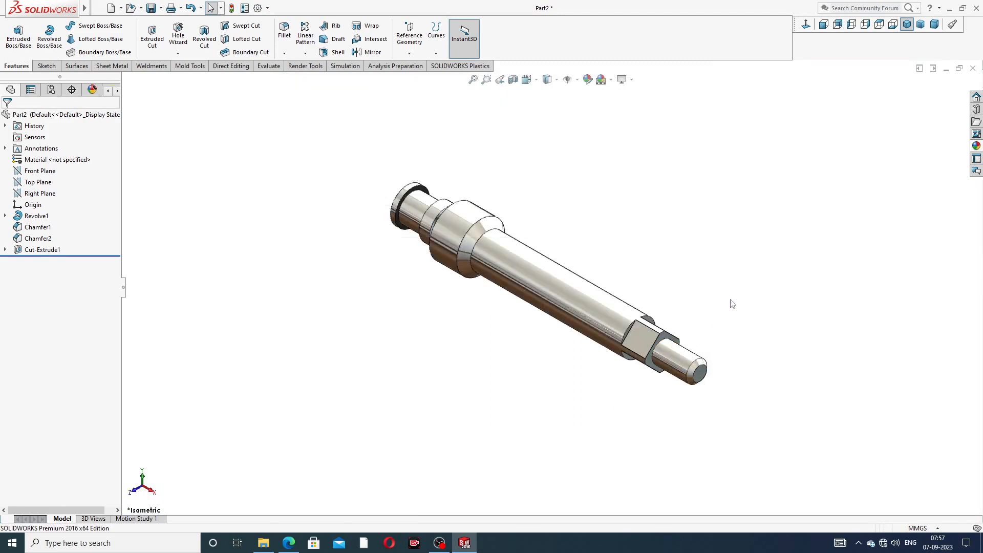
- Start a cosmetic thread annotation on the circular edge where the thin tip's cylinder meets its end chamfer
middle_click_drag(693, 393, 708, 349)
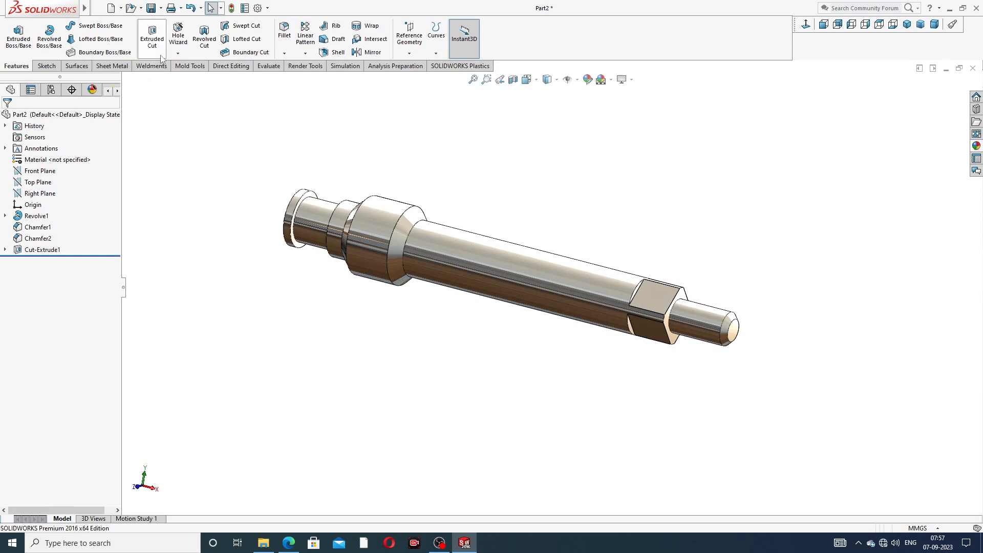
left_click(177, 54)
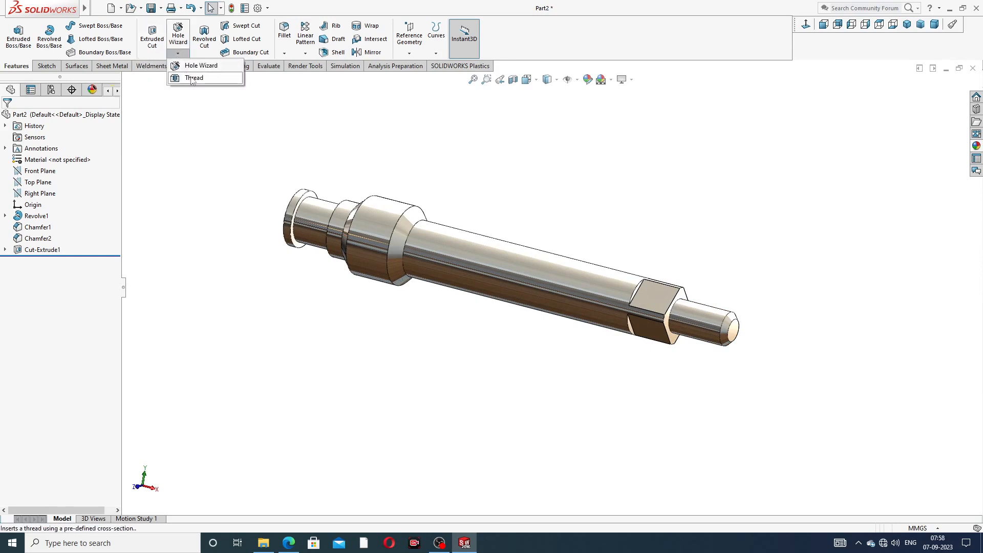
left_click(118, 8)
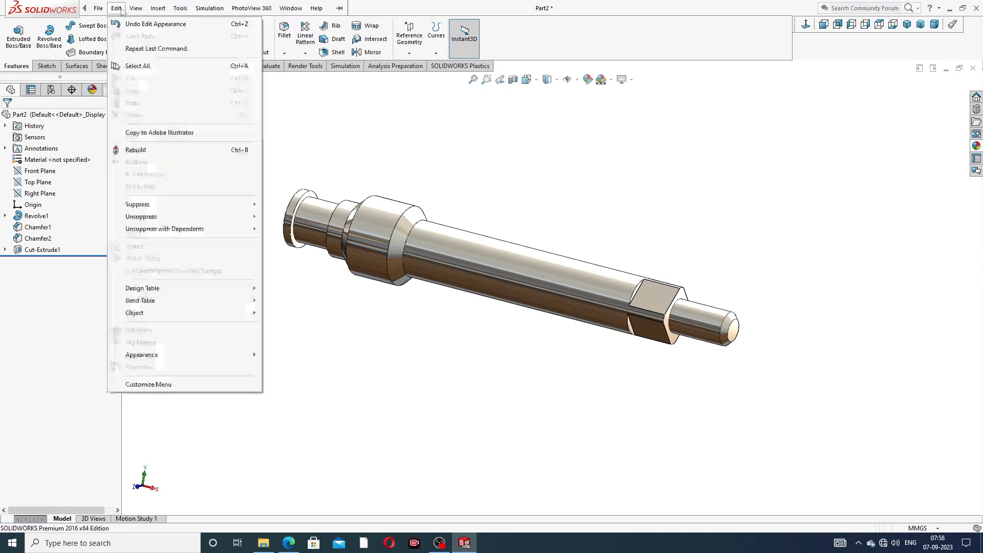
mouse_move(158, 9)
mouse_move(214, 375)
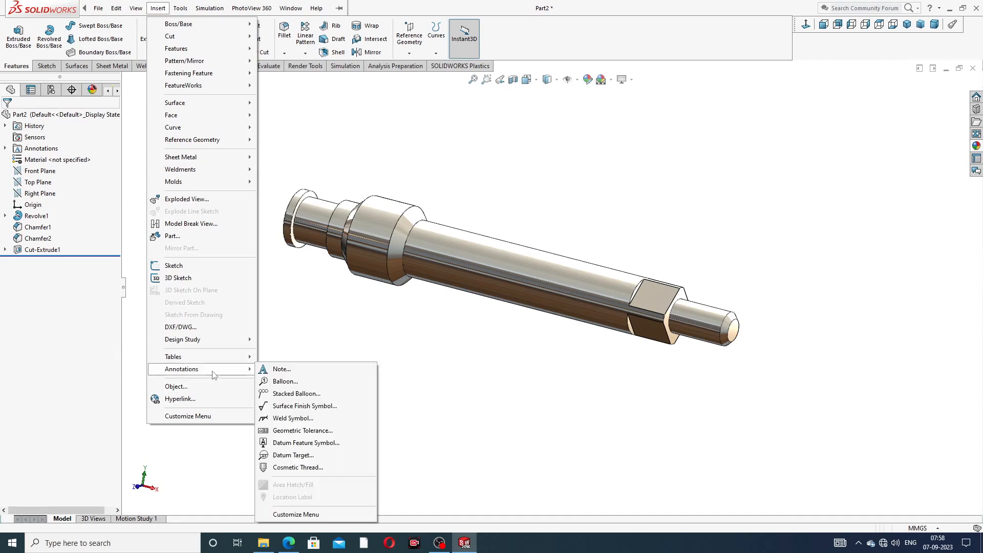
left_click(300, 467)
middle_click_drag(660, 335, 698, 334)
scroll(730, 329, "down", 3)
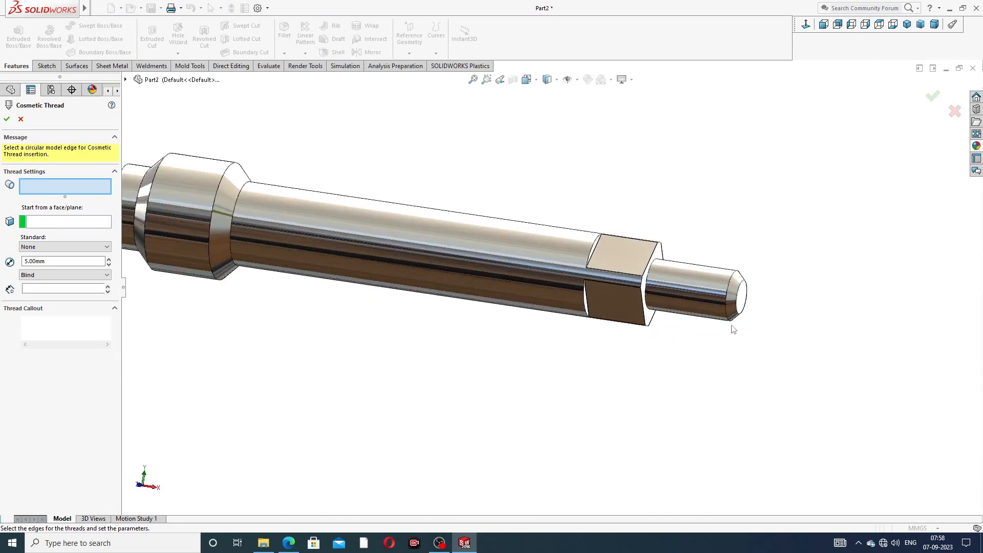
left_click(731, 288)
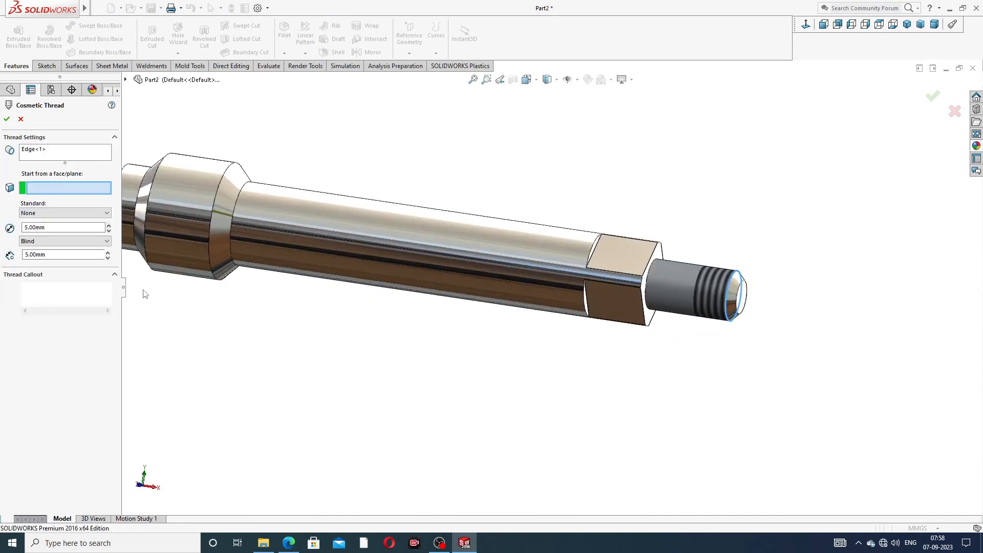
- Try to set the cosmetic thread's diameter to 8 mm
double_click(35, 227)
type("8")
key("Return")
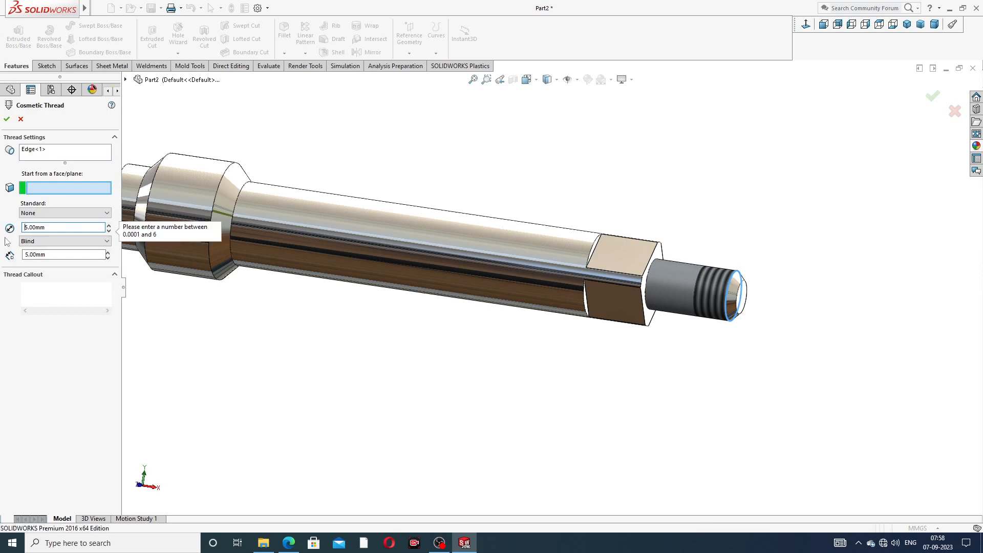
left_click(43, 242)
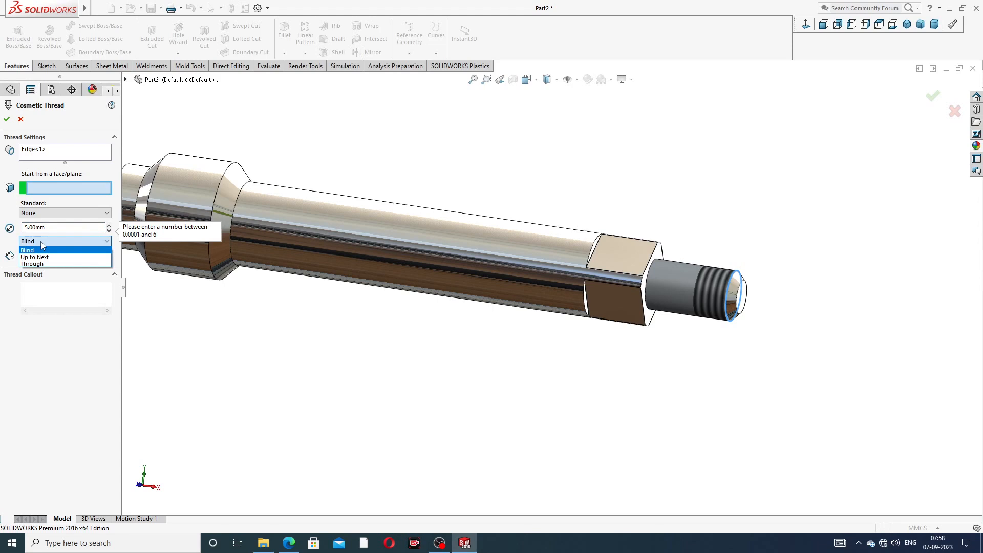
left_click(41, 242)
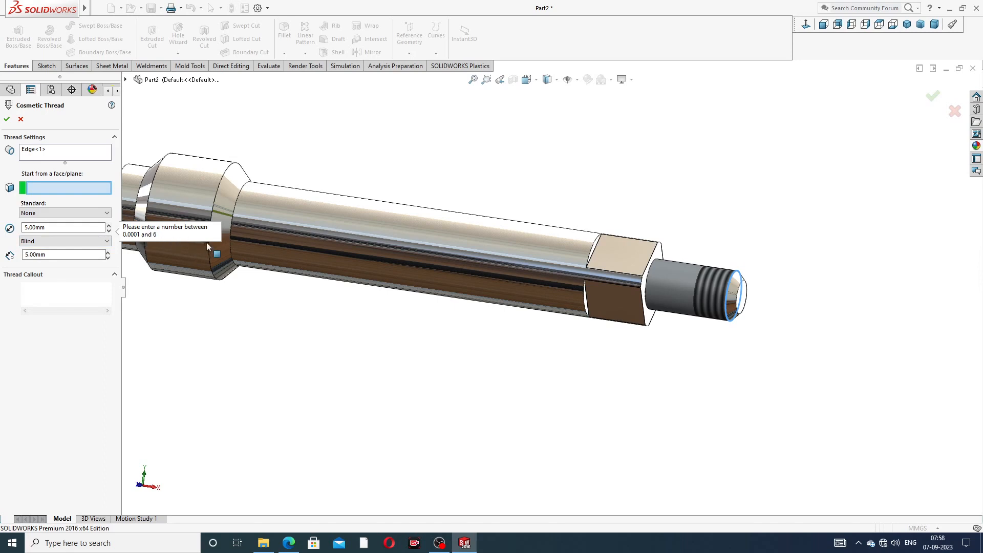
- Set the cosmetic thread's diameter to 5.5 mm, start it from the tip's flat end face and apply it with a 5 mm blind depth
double_click(38, 227)
type("5.5")
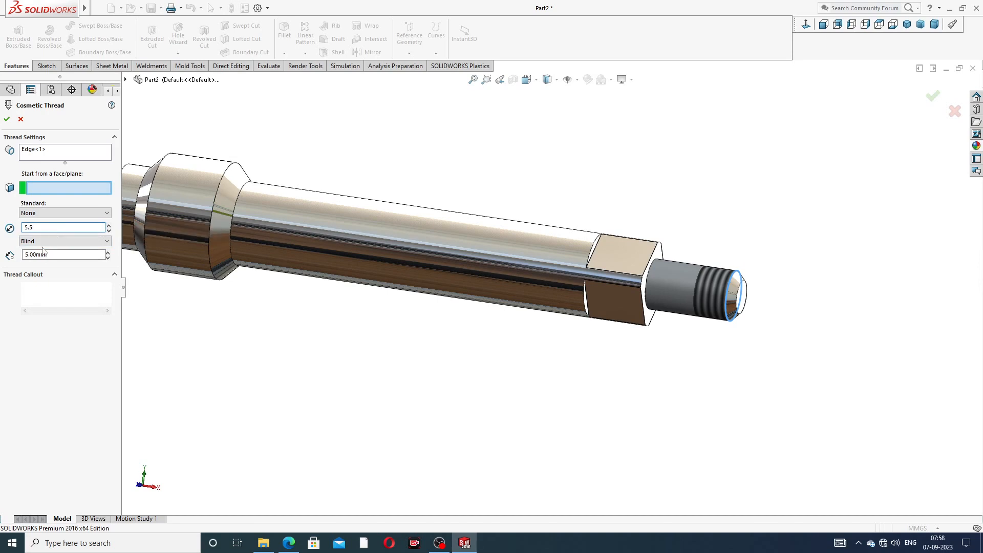
mouse_move(738, 261)
middle_mouse_down()
mouse_move(722, 225)
mouse_move(739, 267)
middle_mouse_up()
left_click(727, 264)
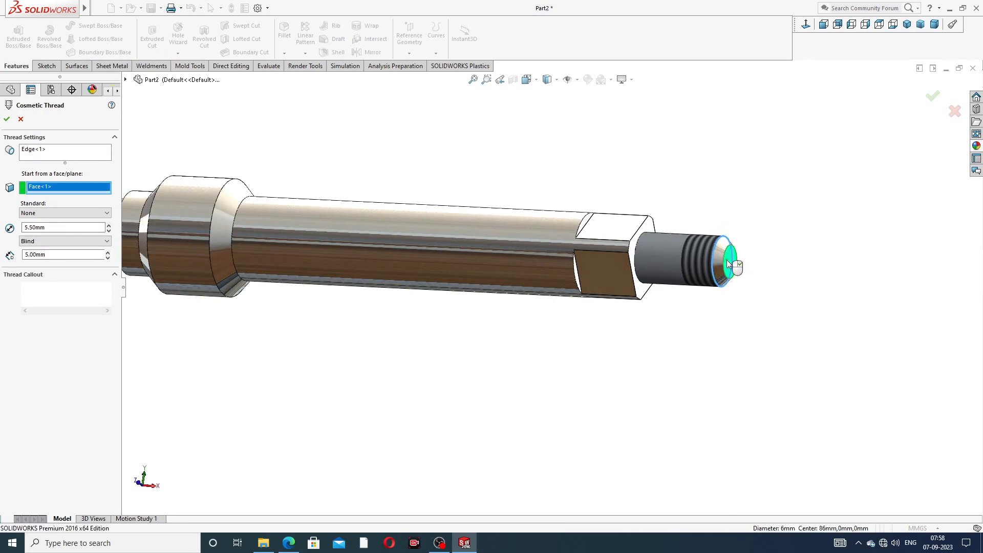
scroll(675, 253, "down", 1)
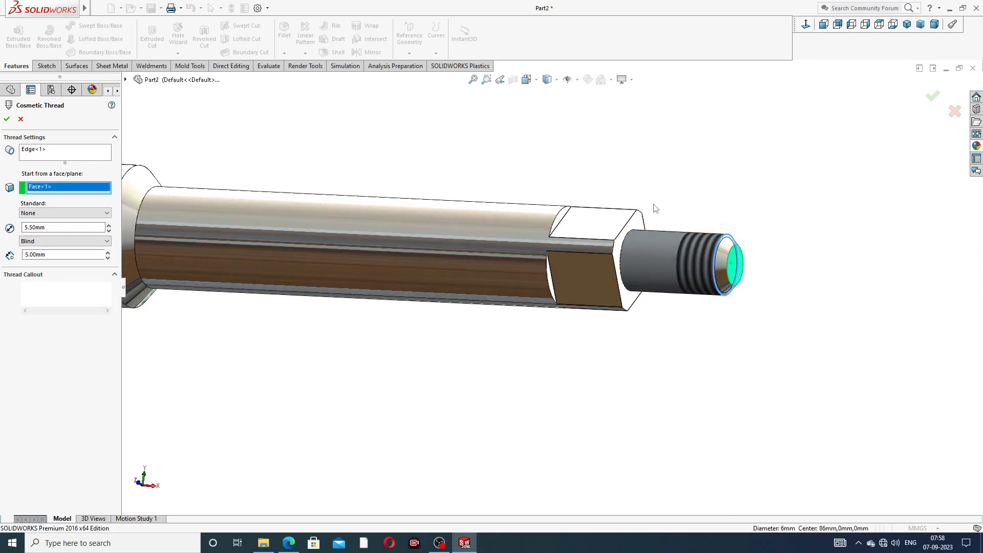
mouse_move(656, 240)
middle_mouse_down()
mouse_move(620, 235)
mouse_move(646, 238)
middle_mouse_up()
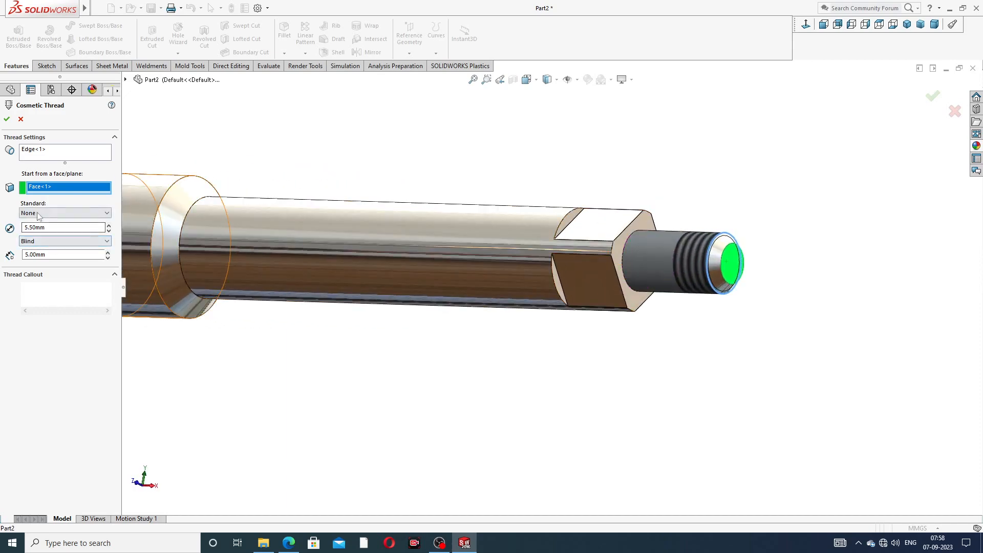
left_click(7, 119)
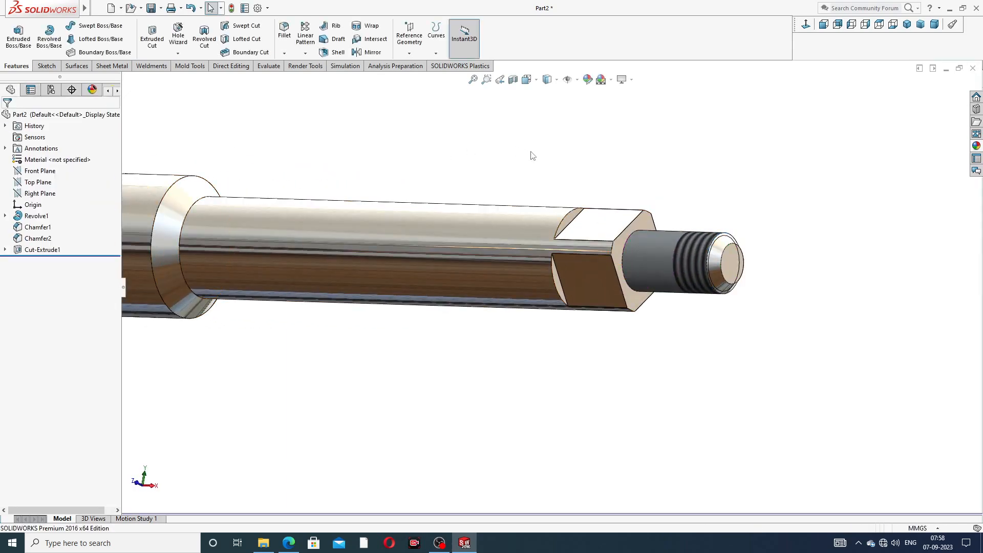
- Inspect the threaded spindle from several sides and return it to the isometric view
scroll(515, 192, "up", 3)
middle_click_drag(473, 220, 406, 269)
scroll(394, 279, "down", 2)
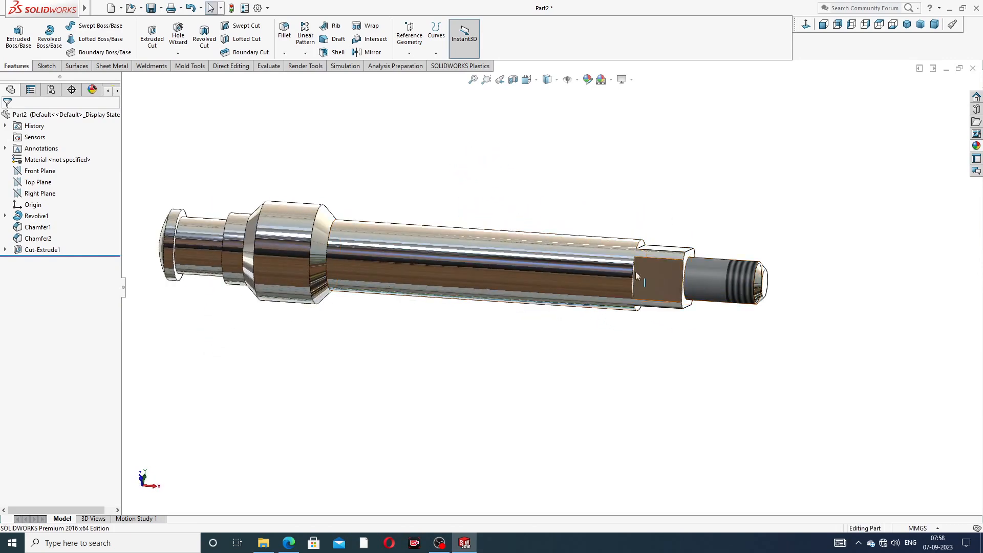
middle_click_drag(581, 295, 586, 226)
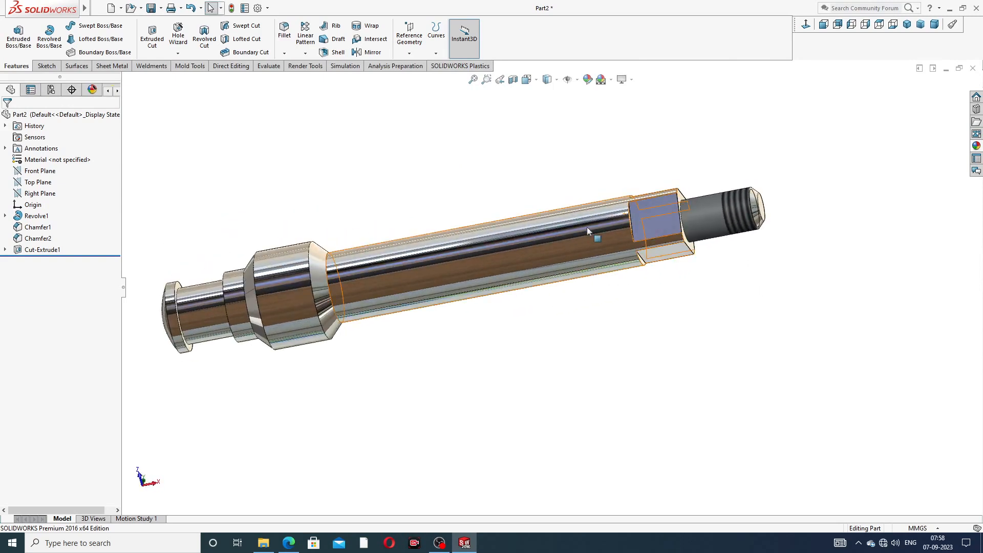
scroll(568, 294, "up", 2)
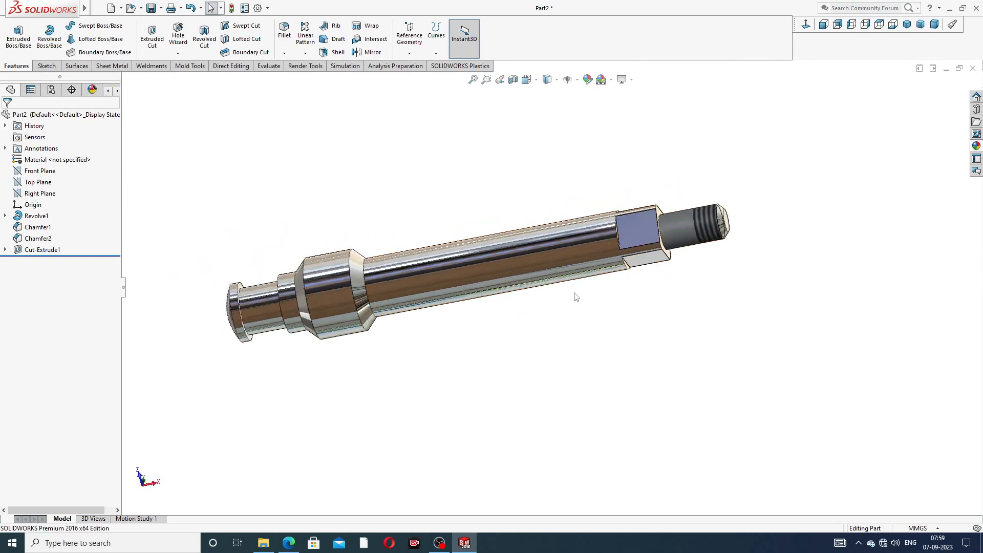
left_click(907, 24)
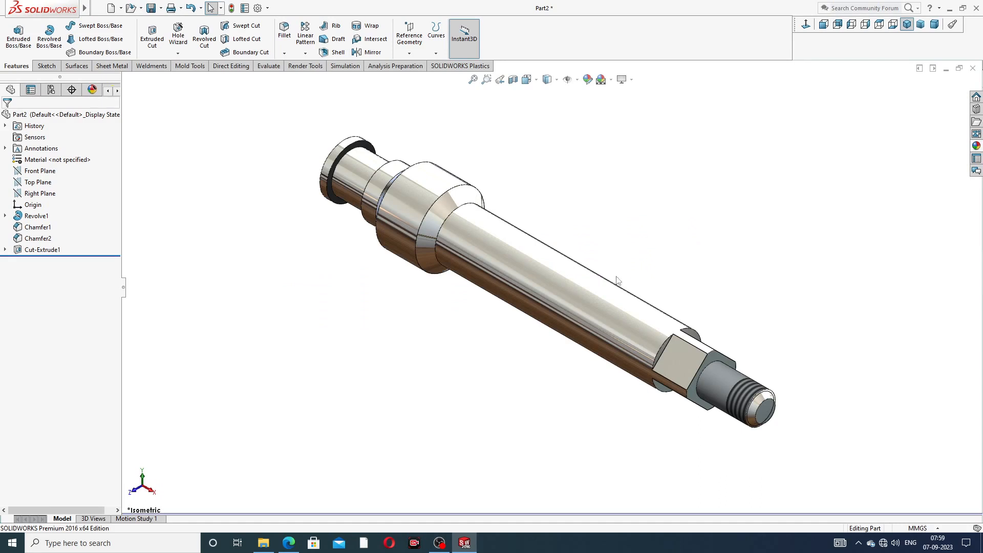
scroll(566, 231, "down", 1)
scroll(551, 287, "up", 1)
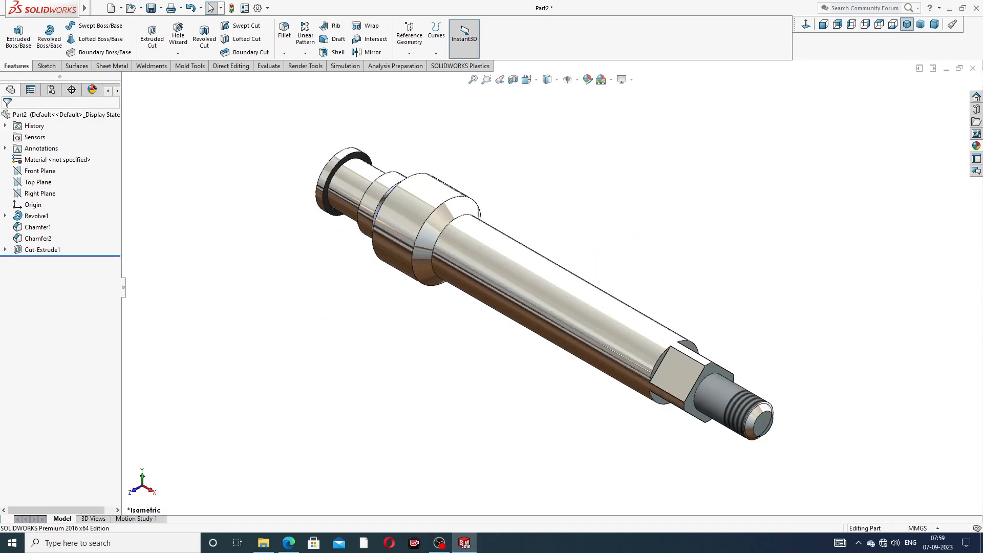